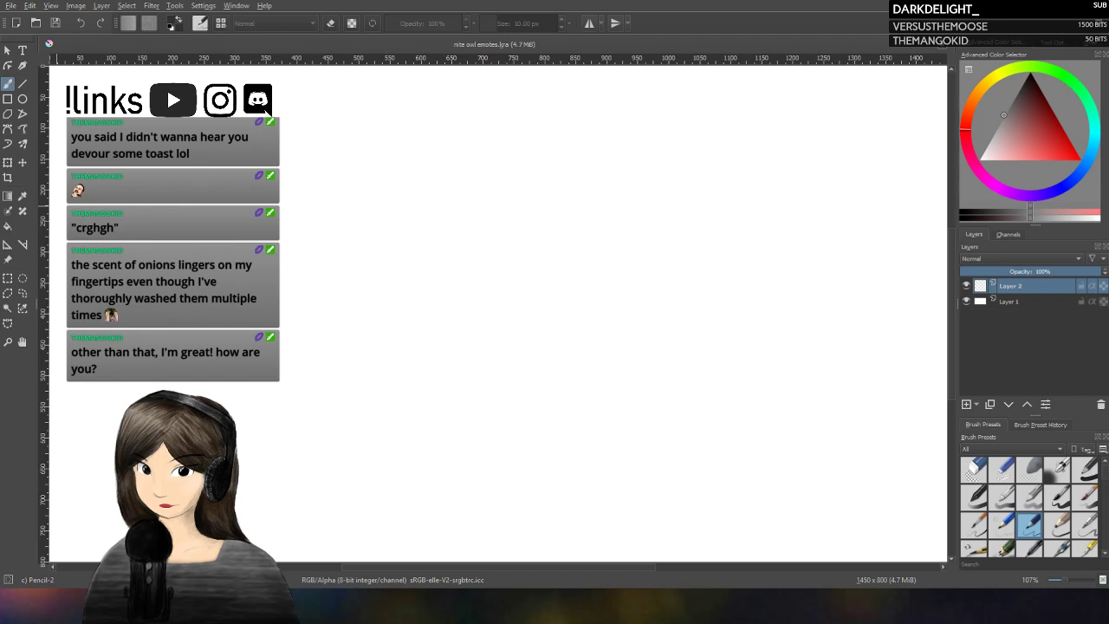
# Step: Handwrite "Happy friday" in grey pencil across the upper canvas and add a heart beside it
pyautogui.moveTo(373, 253); pyautogui.dragTo(418, 330)
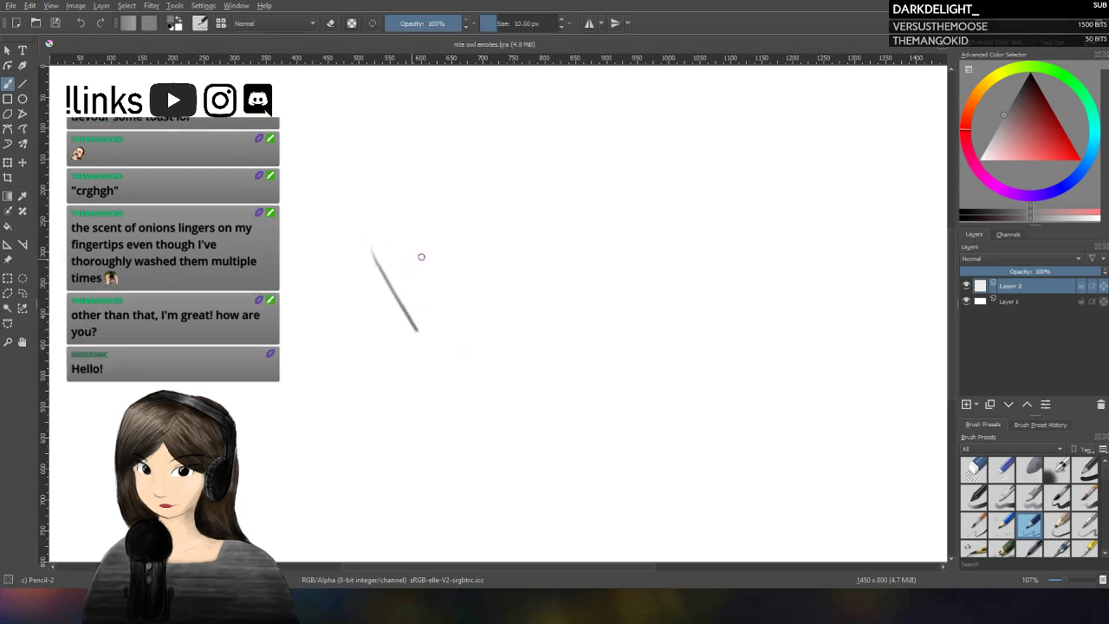
pyautogui.hotkey('ctrl', 'z')
pyautogui.moveTo(323, 159)
pyautogui.mouseDown()
pyautogui.moveTo(364, 232)
pyautogui.moveTo(381, 183)
pyautogui.moveTo(419, 221)
pyautogui.moveTo(500, 215)
pyautogui.mouseUp()
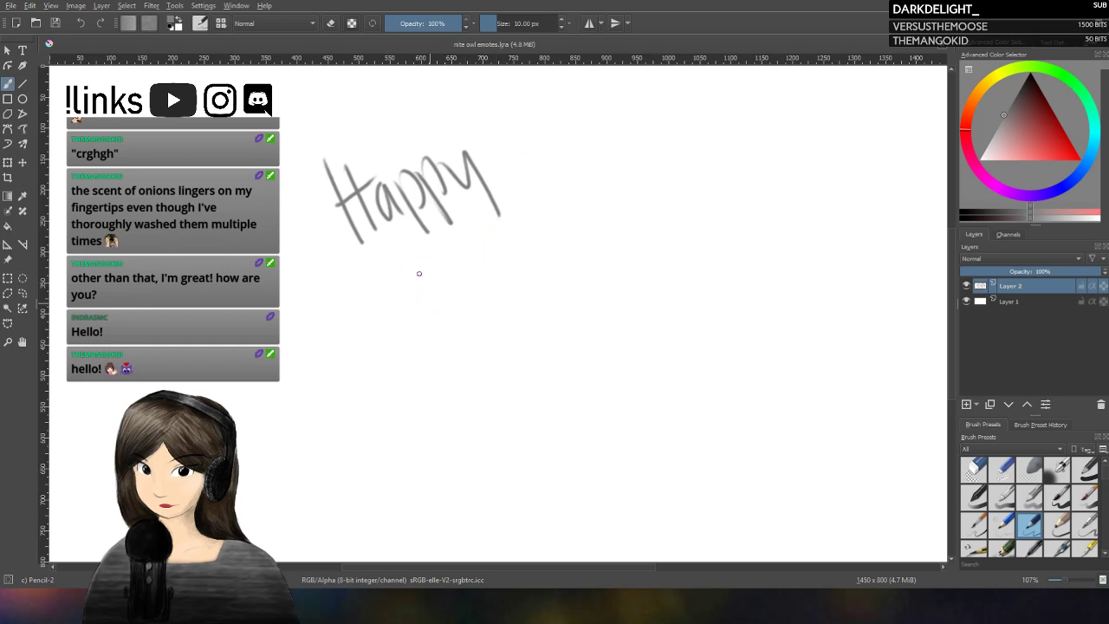
pyautogui.moveTo(416, 267)
pyautogui.mouseDown()
pyautogui.moveTo(481, 314)
pyautogui.moveTo(451, 262)
pyautogui.moveTo(497, 279)
pyautogui.moveTo(518, 255)
pyautogui.moveTo(563, 260)
pyautogui.moveTo(616, 213)
pyautogui.mouseUp()
pyautogui.moveTo(647, 160)
pyautogui.mouseDown()
pyautogui.moveTo(634, 189)
pyautogui.moveTo(597, 182)
pyautogui.moveTo(658, 143)
pyautogui.mouseUp()
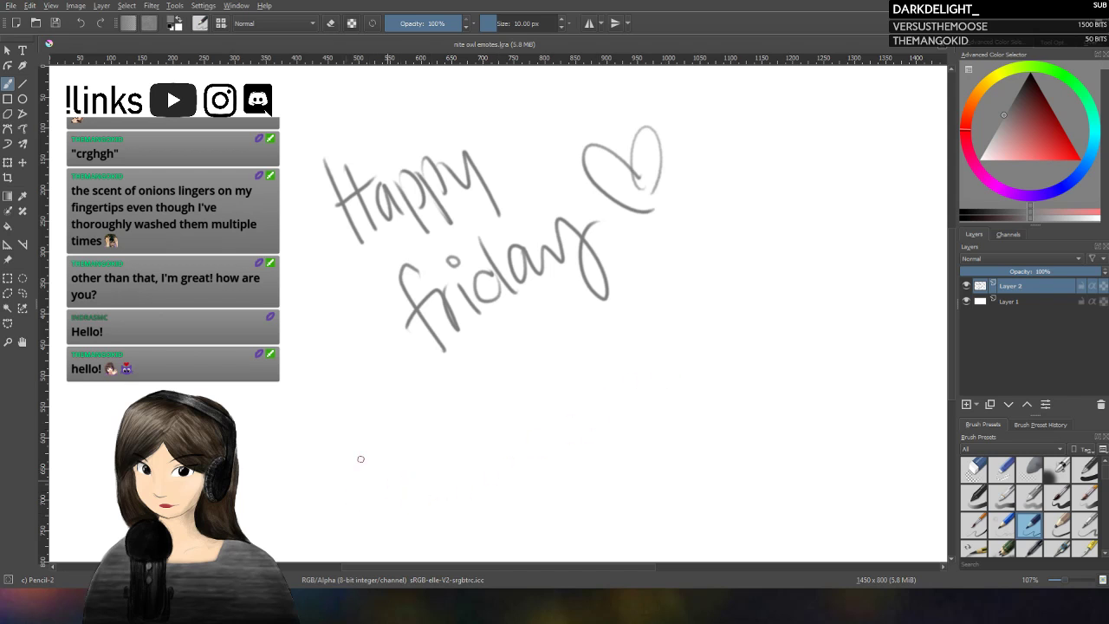
# Step: Handwrite "nite owl's emotes" diagonally below the greeting and add a smiley face after it
pyautogui.moveTo(333, 467)
pyautogui.mouseDown()
pyautogui.moveTo(367, 485)
pyautogui.moveTo(405, 434)
pyautogui.moveTo(468, 423)
pyautogui.moveTo(478, 381)
pyautogui.moveTo(467, 382)
pyautogui.moveTo(511, 414)
pyautogui.mouseUp()
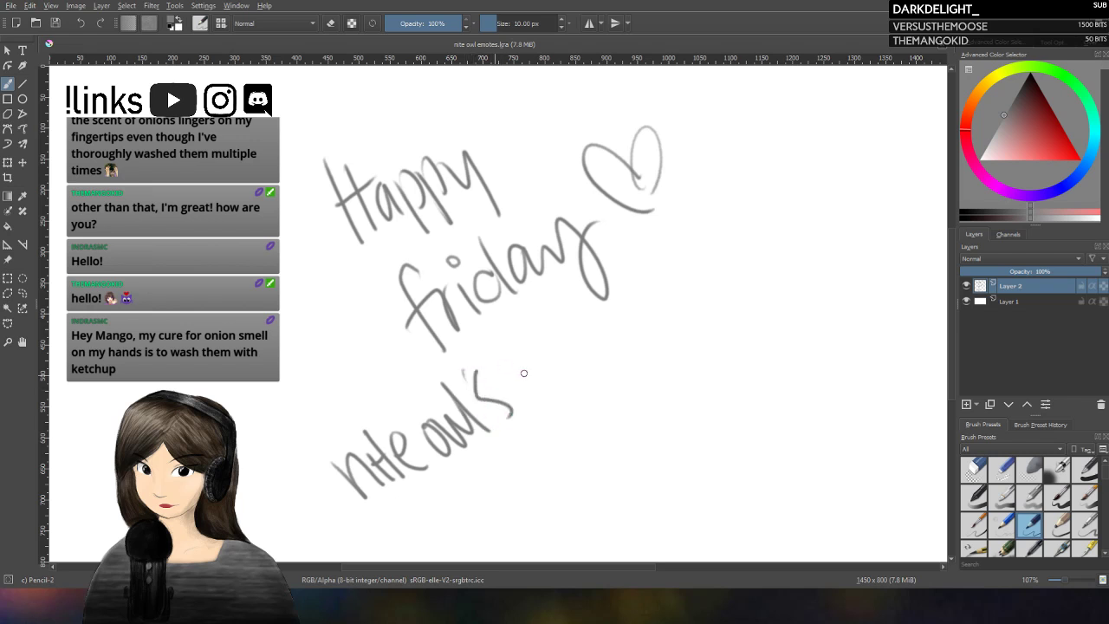
pyautogui.moveTo(524, 373)
pyautogui.mouseDown()
pyautogui.moveTo(598, 339)
pyautogui.moveTo(612, 296)
pyautogui.moveTo(641, 337)
pyautogui.mouseUp()
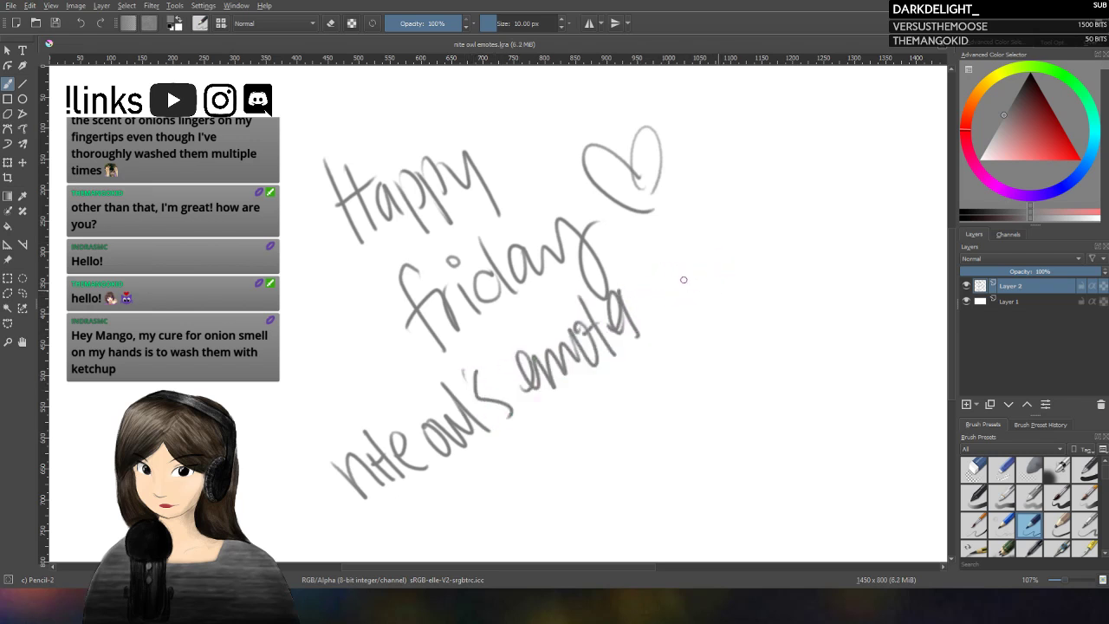
pyautogui.click(680, 279)
pyautogui.click(678, 262)
pyautogui.moveTo(677, 232); pyautogui.dragTo(706, 294)
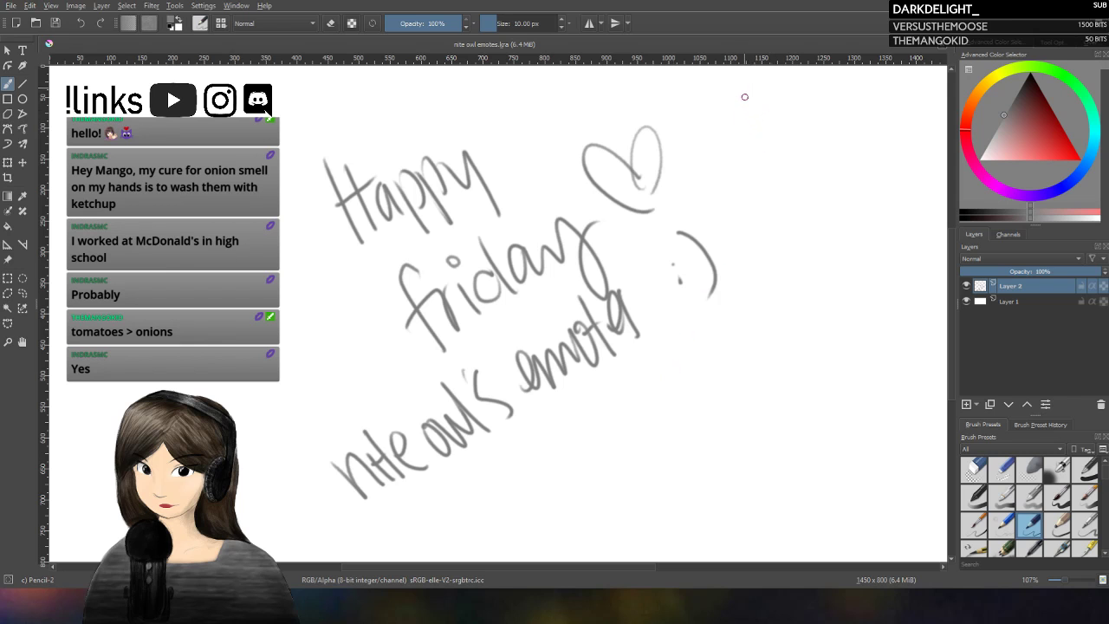
# Step: Handwrite the emote ideas "hello" and "hype" in quotes near the upper-right canvas corner, followed by a question mark
pyautogui.moveTo(727, 92)
pyautogui.mouseDown()
pyautogui.moveTo(772, 126)
pyautogui.moveTo(789, 101)
pyautogui.moveTo(803, 126)
pyautogui.moveTo(832, 104)
pyautogui.mouseUp()
pyautogui.moveTo(725, 155)
pyautogui.mouseDown()
pyautogui.moveTo(760, 192)
pyautogui.moveTo(790, 182)
pyautogui.moveTo(785, 217)
pyautogui.mouseUp()
pyautogui.moveTo(794, 173)
pyautogui.mouseDown()
pyautogui.moveTo(797, 212)
pyautogui.moveTo(829, 165)
pyautogui.mouseUp()
pyautogui.moveTo(836, 157); pyautogui.dragTo(837, 165)
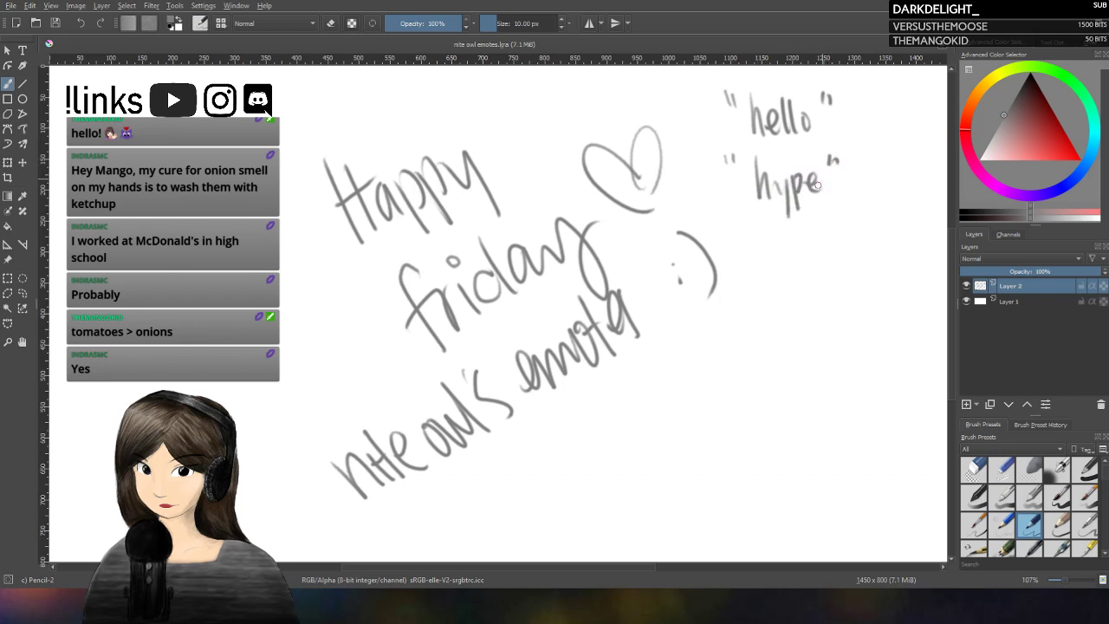
pyautogui.moveTo(881, 115); pyautogui.dragTo(889, 131)
pyautogui.click(890, 138)
pyautogui.click(897, 163)
# Step: Draw two arrows from the emotes heading and label their ends "owl" and "chibi"
pyautogui.moveTo(505, 447); pyautogui.dragTo(628, 417)
pyautogui.moveTo(661, 365)
pyautogui.mouseDown()
pyautogui.moveTo(661, 394)
pyautogui.moveTo(674, 360)
pyautogui.moveTo(706, 333)
pyautogui.moveTo(728, 368)
pyautogui.mouseUp()
pyautogui.moveTo(487, 472)
pyautogui.mouseDown()
pyautogui.moveTo(490, 521)
pyautogui.moveTo(596, 525)
pyautogui.mouseUp()
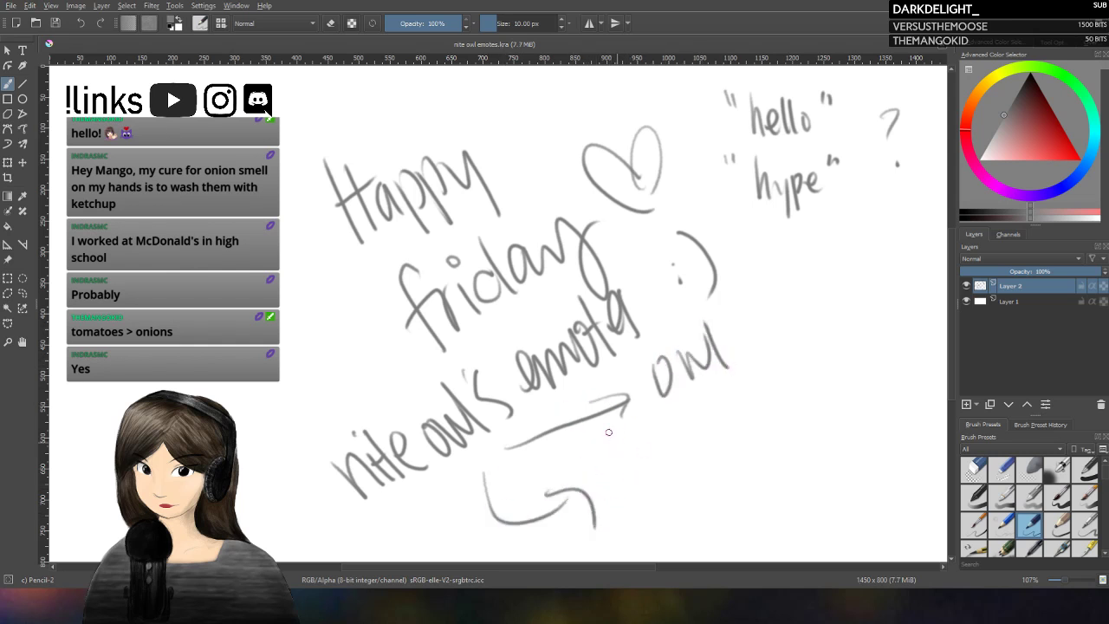
pyautogui.moveTo(633, 478); pyautogui.dragTo(625, 506)
pyautogui.moveTo(648, 456)
pyautogui.mouseDown()
pyautogui.moveTo(645, 506)
pyautogui.moveTo(666, 505)
pyautogui.mouseUp()
pyautogui.moveTo(669, 474); pyautogui.dragTo(671, 495)
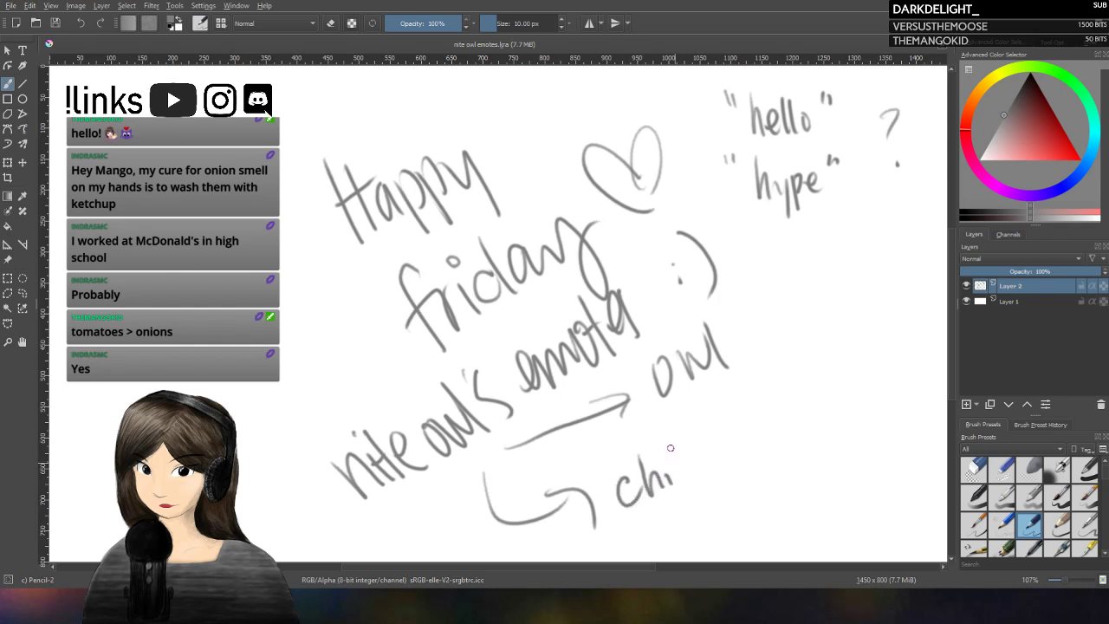
pyautogui.moveTo(677, 445); pyautogui.dragTo(689, 483)
pyautogui.moveTo(701, 463); pyautogui.dragTo(706, 474)
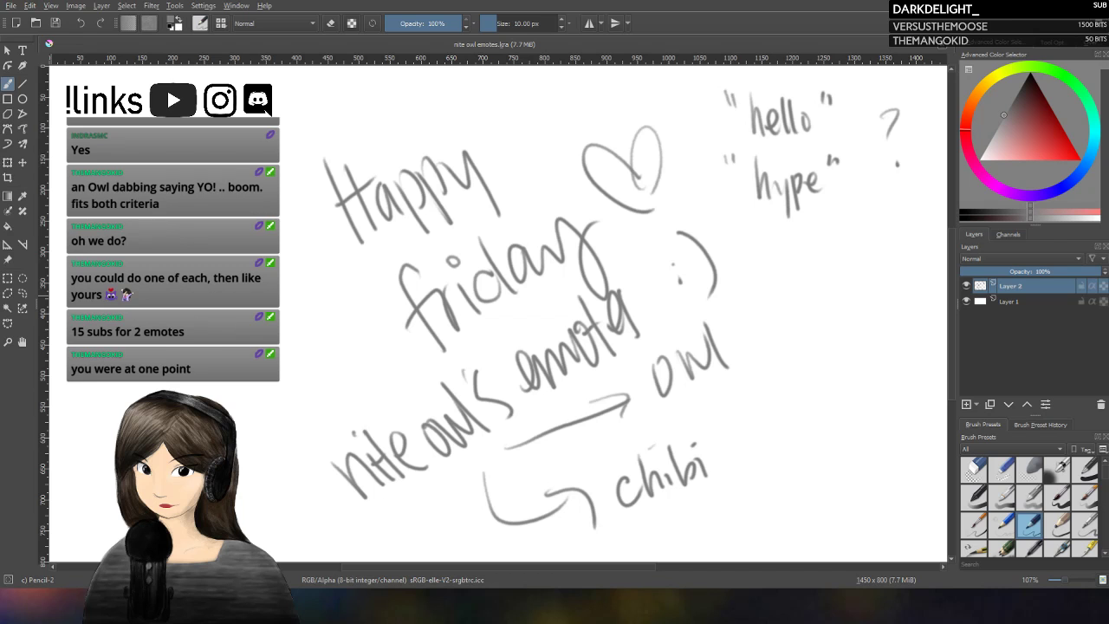
# Step: Replace the layer of handwritten notes with a new empty layer and choose the Basic-5 Size brush
pyautogui.click(974, 469)
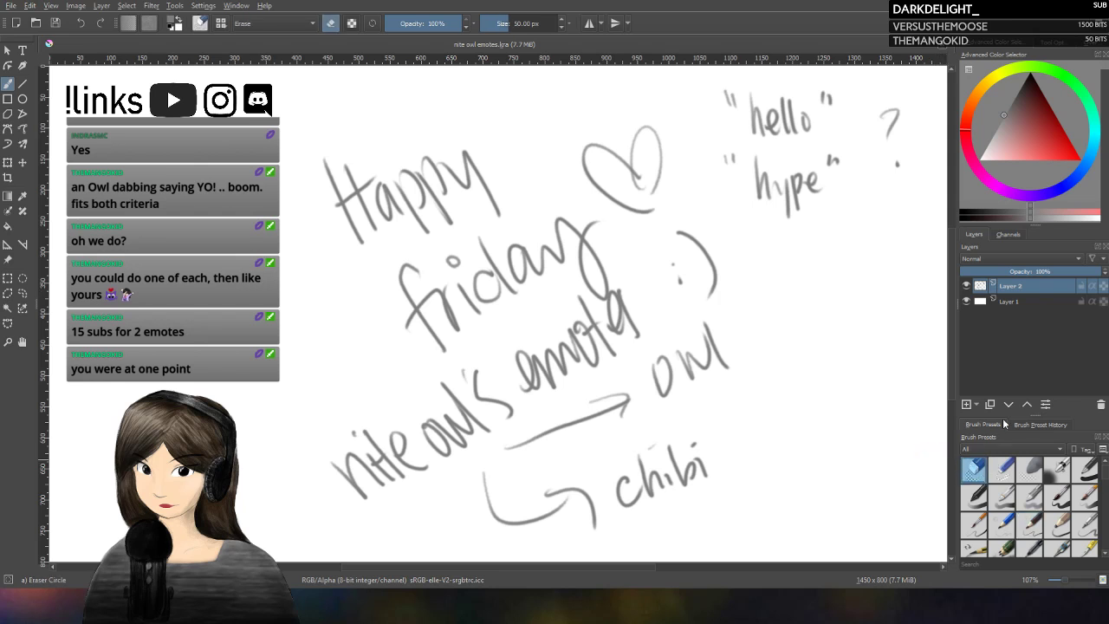
pyautogui.click(1100, 404)
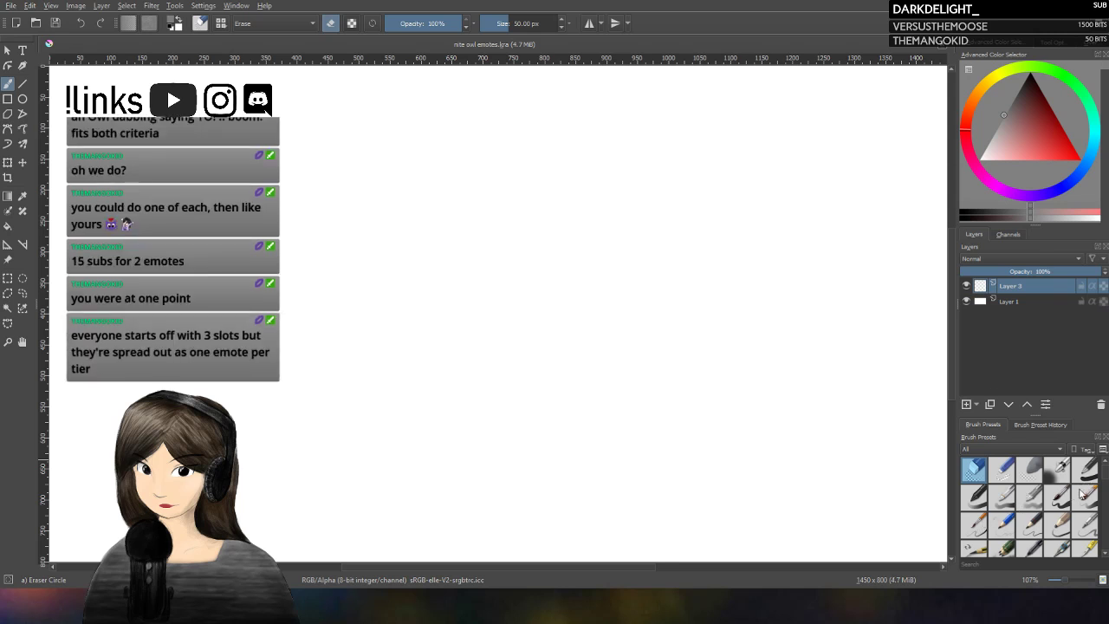
pyautogui.click(1059, 498)
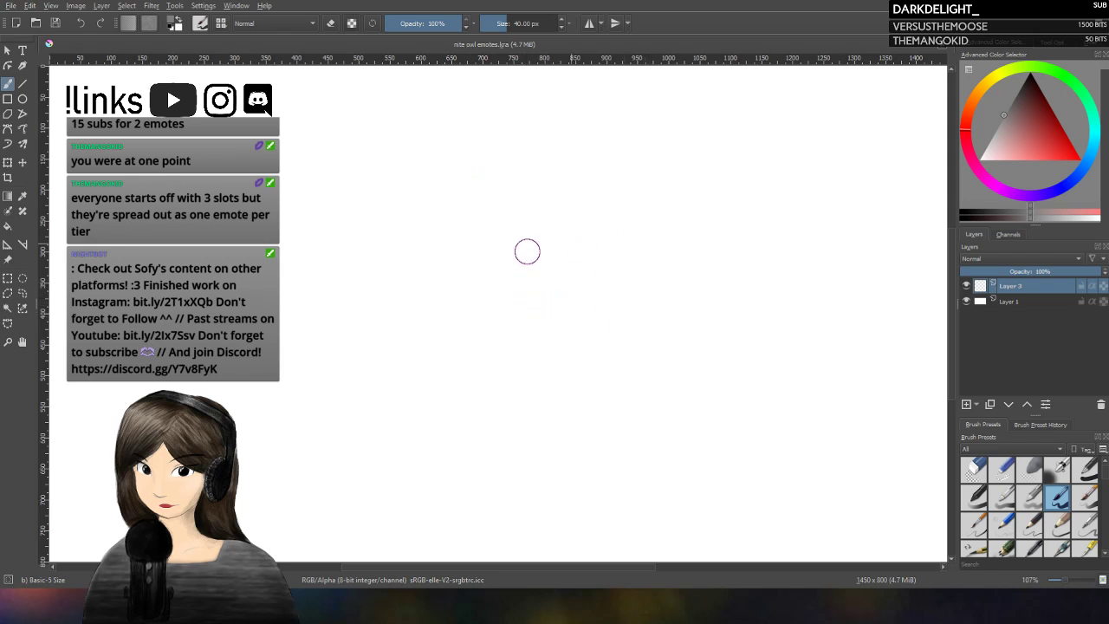
pyautogui.moveTo(402, 268); pyautogui.dragTo(606, 303)
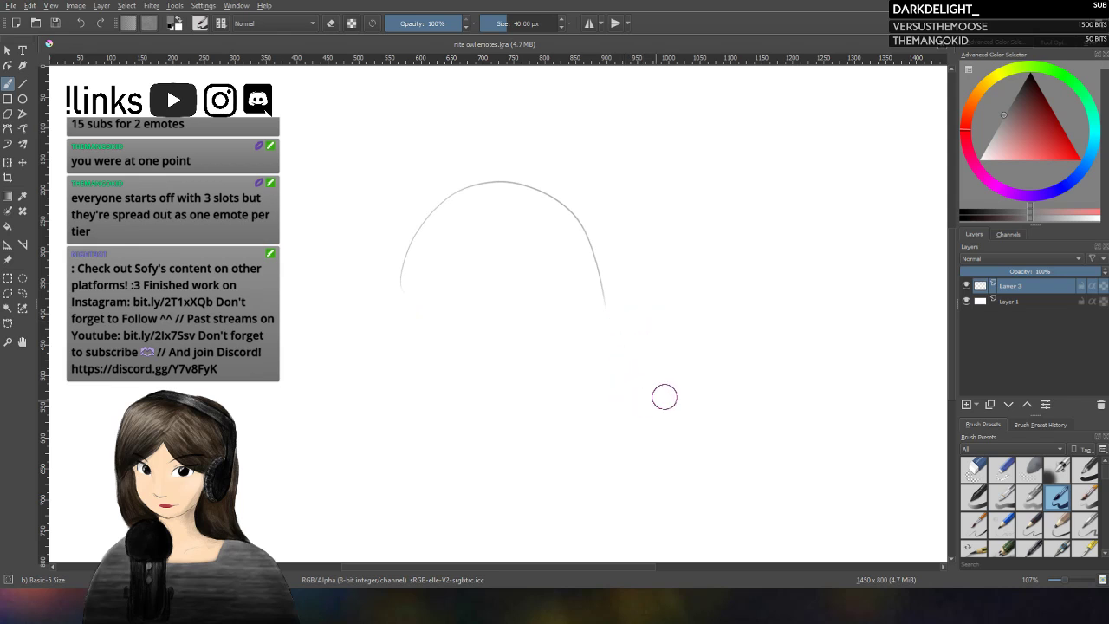
pyautogui.hotkey('ctrl', 'z')
pyautogui.moveTo(390, 271)
pyautogui.mouseDown()
pyautogui.moveTo(471, 157)
pyautogui.moveTo(577, 280)
pyautogui.mouseUp()
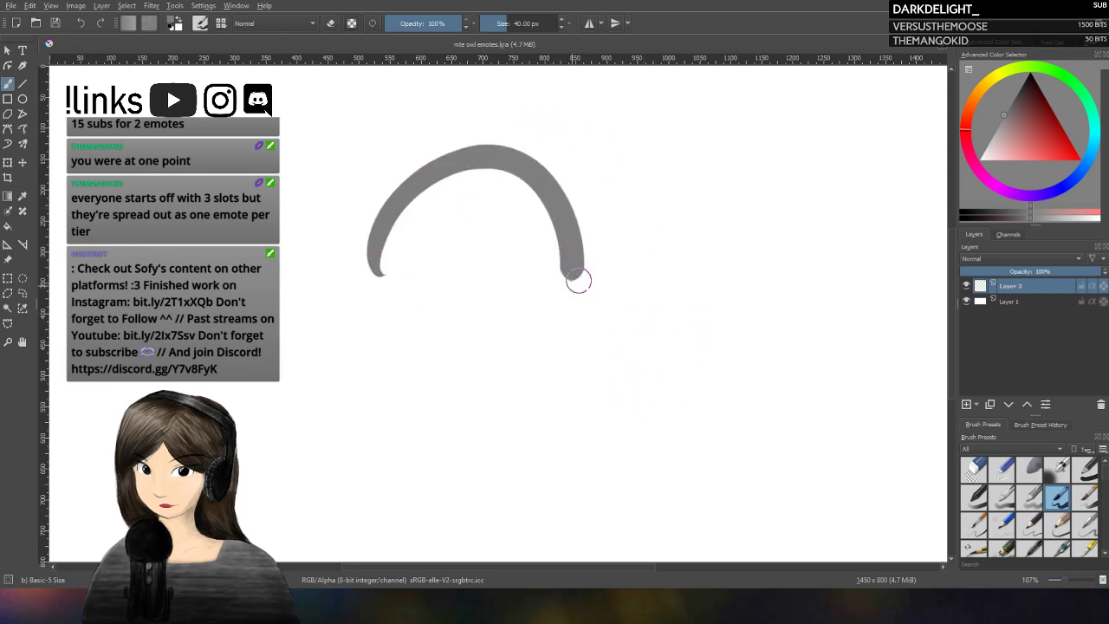
pyautogui.hotkey('ctrl', 'z')
# Step: Change the brush colour to black and set the brush size to 11.47 px
pyautogui.click(981, 221)
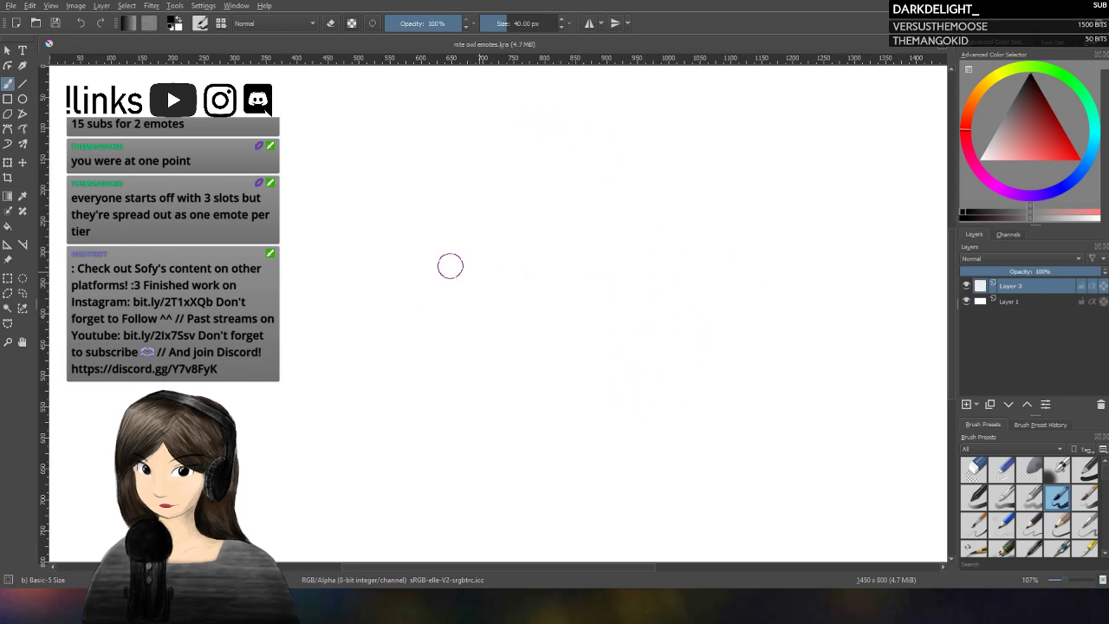
pyautogui.moveTo(332, 297); pyautogui.dragTo(482, 306)
pyautogui.hotkey('ctrl', 'z')
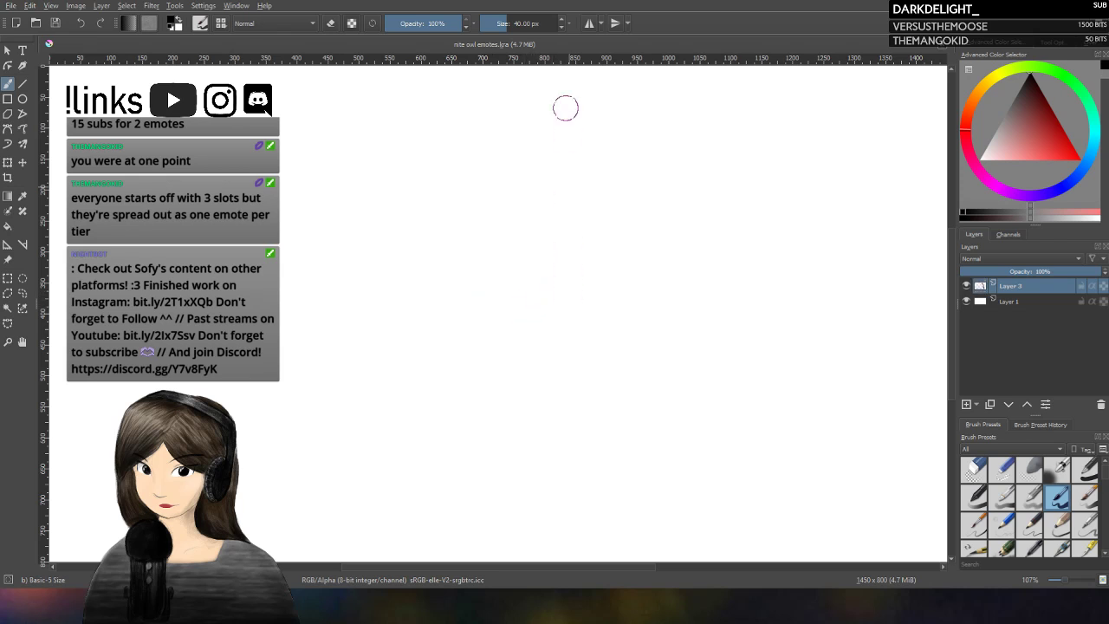
pyautogui.moveTo(564, 109); pyautogui.dragTo(513, 69)
pyautogui.moveTo(488, 25); pyautogui.dragTo(494, 24)
pyautogui.moveTo(394, 303)
pyautogui.mouseDown()
pyautogui.moveTo(453, 198)
pyautogui.moveTo(532, 293)
pyautogui.mouseUp()
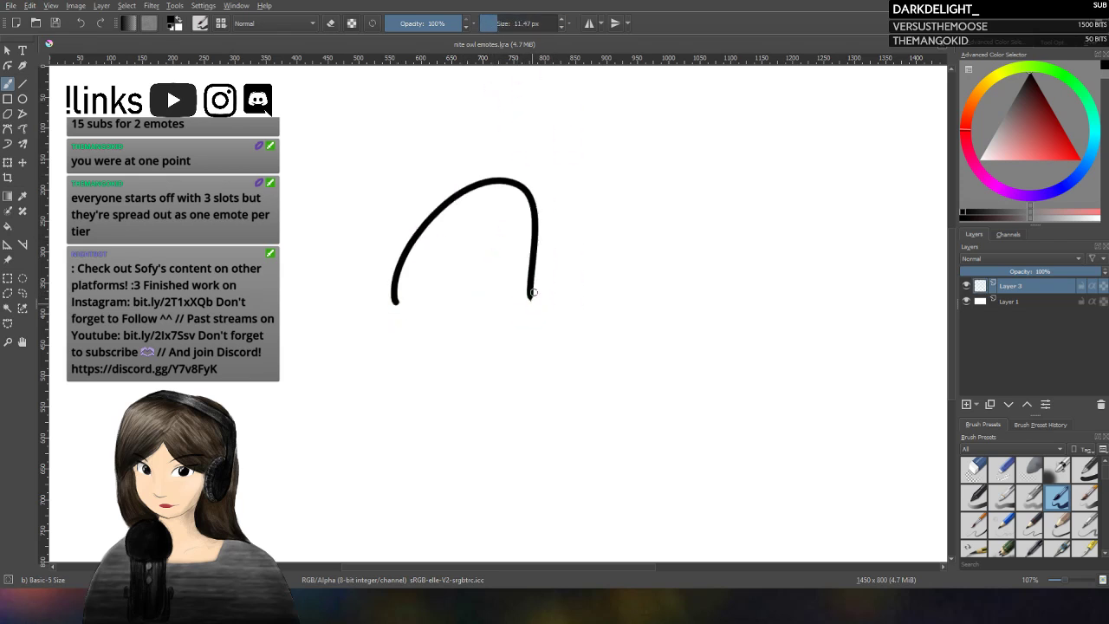
pyautogui.hotkey('ctrl', 'z')
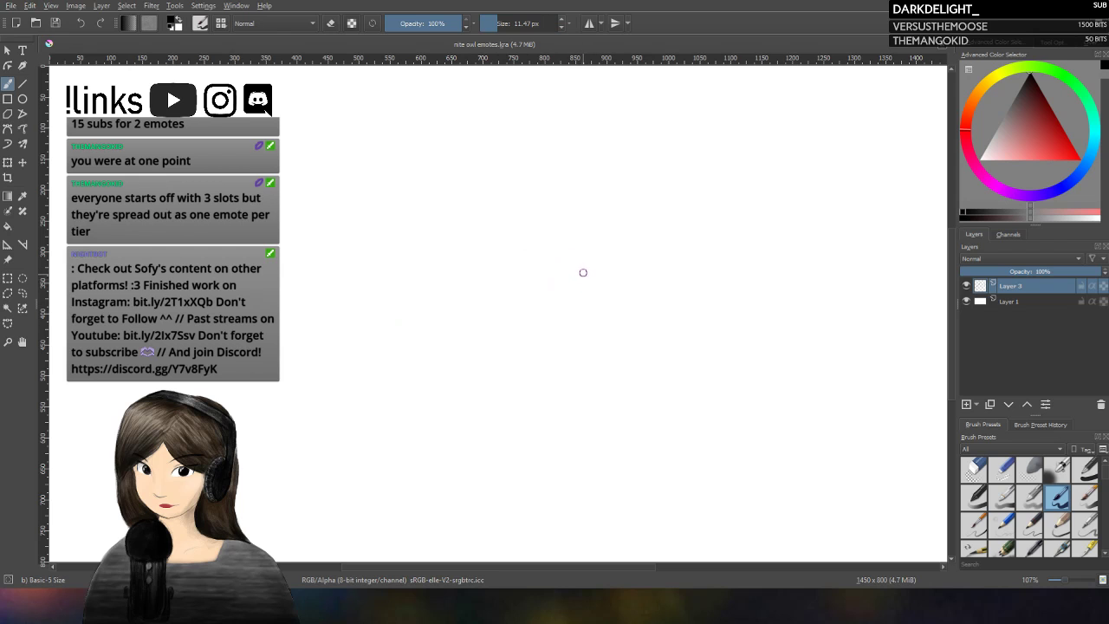
pyautogui.moveTo(451, 327)
pyautogui.mouseDown()
pyautogui.moveTo(515, 241)
pyautogui.moveTo(563, 260)
pyautogui.mouseUp()
pyautogui.moveTo(487, 329)
pyautogui.mouseDown()
pyautogui.moveTo(558, 290)
pyautogui.moveTo(606, 305)
pyautogui.mouseUp()
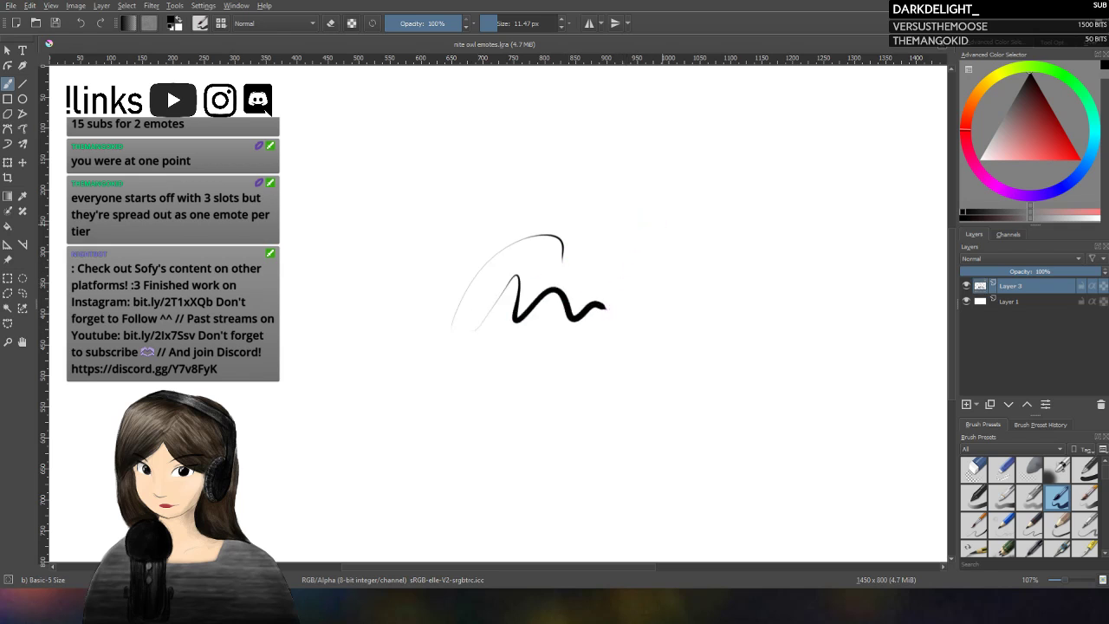
pyautogui.hotkey('ctrl', 'z')
pyautogui.hotkey('ctrl', 'z')
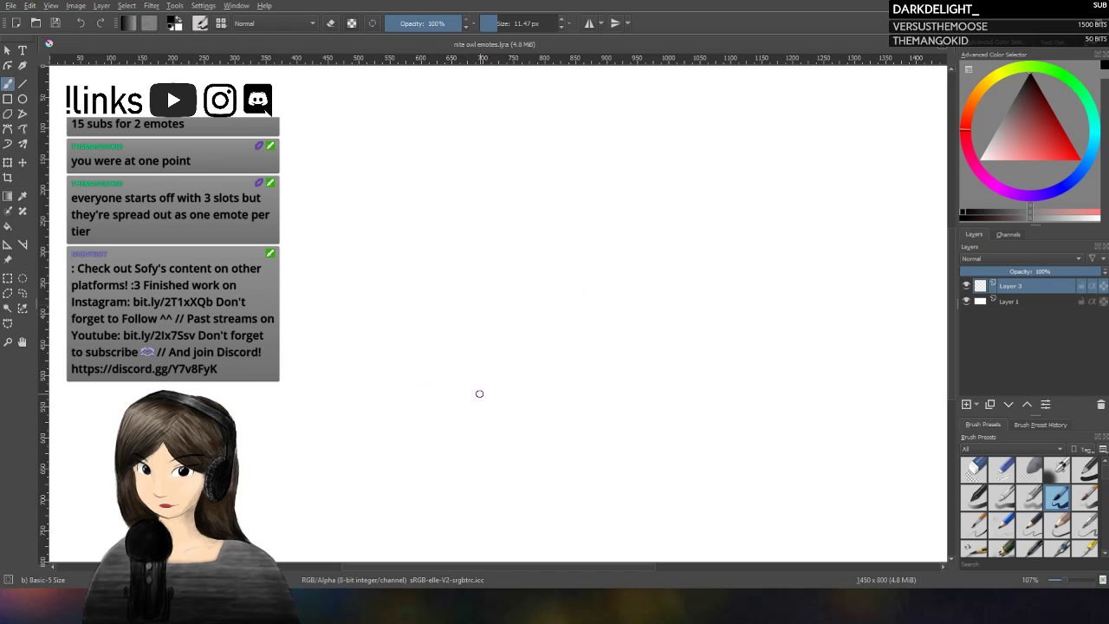
# Step: Sketch a small square in the lower middle of the canvas, labelled "27 px" beside it and "27?" below it
pyautogui.moveTo(460, 364)
pyautogui.mouseDown()
pyautogui.moveTo(461, 403)
pyautogui.moveTo(501, 360)
pyautogui.moveTo(506, 393)
pyautogui.moveTo(471, 403)
pyautogui.moveTo(501, 399)
pyautogui.moveTo(544, 388)
pyautogui.mouseUp()
pyautogui.moveTo(546, 373)
pyautogui.mouseDown()
pyautogui.moveTo(560, 371)
pyautogui.moveTo(555, 388)
pyautogui.moveTo(572, 396)
pyautogui.mouseUp()
pyautogui.moveTo(572, 378); pyautogui.dragTo(596, 386)
pyautogui.moveTo(595, 374); pyautogui.dragTo(586, 386)
pyautogui.moveTo(474, 426); pyautogui.dragTo(486, 442)
pyautogui.moveTo(489, 426); pyautogui.dragTo(503, 425)
pyautogui.moveTo(494, 442); pyautogui.dragTo(514, 424)
pyautogui.click(524, 436)
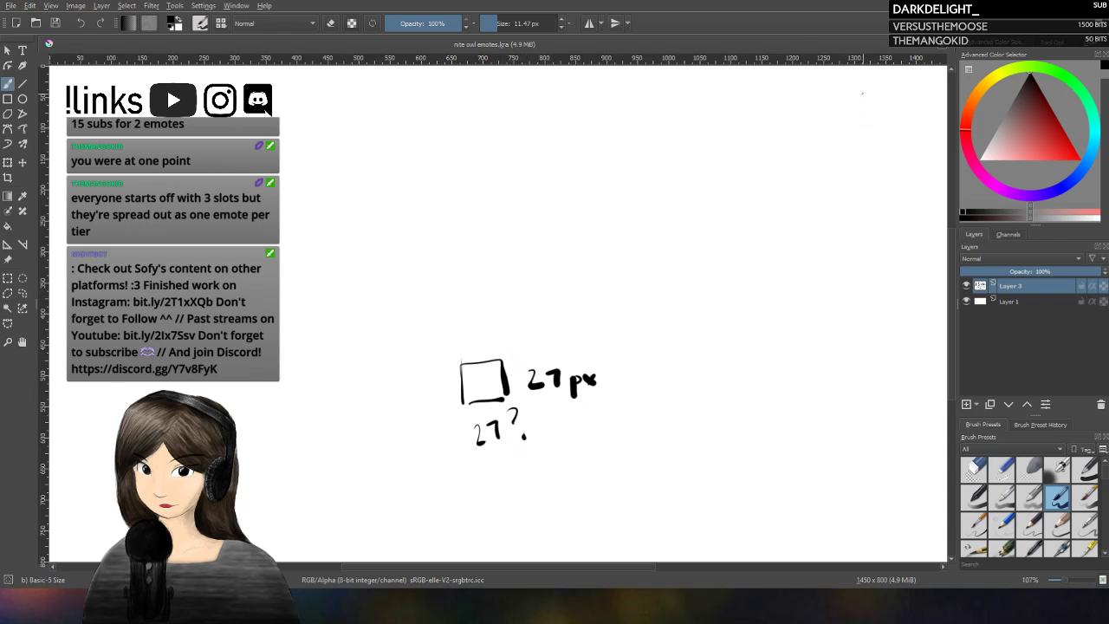
# Step: Draw an emote-size square in the upper-right corner of the canvas and label it 112
pyautogui.moveTo(863, 91)
pyautogui.mouseDown()
pyautogui.moveTo(863, 127)
pyautogui.moveTo(868, 90)
pyautogui.moveTo(906, 129)
pyautogui.moveTo(873, 162)
pyautogui.mouseUp()
pyautogui.moveTo(880, 149); pyautogui.dragTo(899, 164)
pyautogui.hotkey('ctrl', 'z')
pyautogui.hotkey('ctrl', 'z')
pyautogui.hotkey('ctrl', 'z')
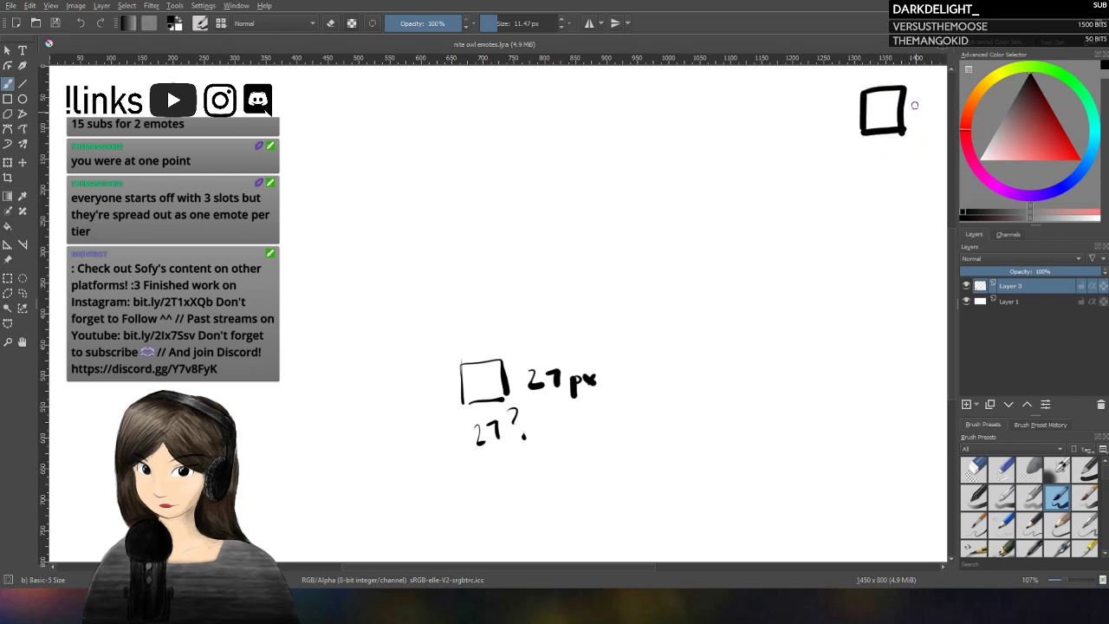
pyautogui.moveTo(913, 101); pyautogui.dragTo(913, 122)
pyautogui.moveTo(919, 101)
pyautogui.mouseDown()
pyautogui.moveTo(920, 122)
pyautogui.moveTo(941, 116)
pyautogui.mouseUp()
pyautogui.hotkey('ctrl', 'z')
# Step: Draw two successively smaller squares under the 112 square and label them 56 and 28
pyautogui.moveTo(876, 149); pyautogui.dragTo(878, 173)
pyautogui.moveTo(877, 149)
pyautogui.mouseDown()
pyautogui.moveTo(901, 150)
pyautogui.moveTo(875, 176)
pyautogui.mouseUp()
pyautogui.moveTo(927, 151)
pyautogui.mouseDown()
pyautogui.moveTo(914, 170)
pyautogui.moveTo(934, 171)
pyautogui.moveTo(888, 203)
pyautogui.mouseUp()
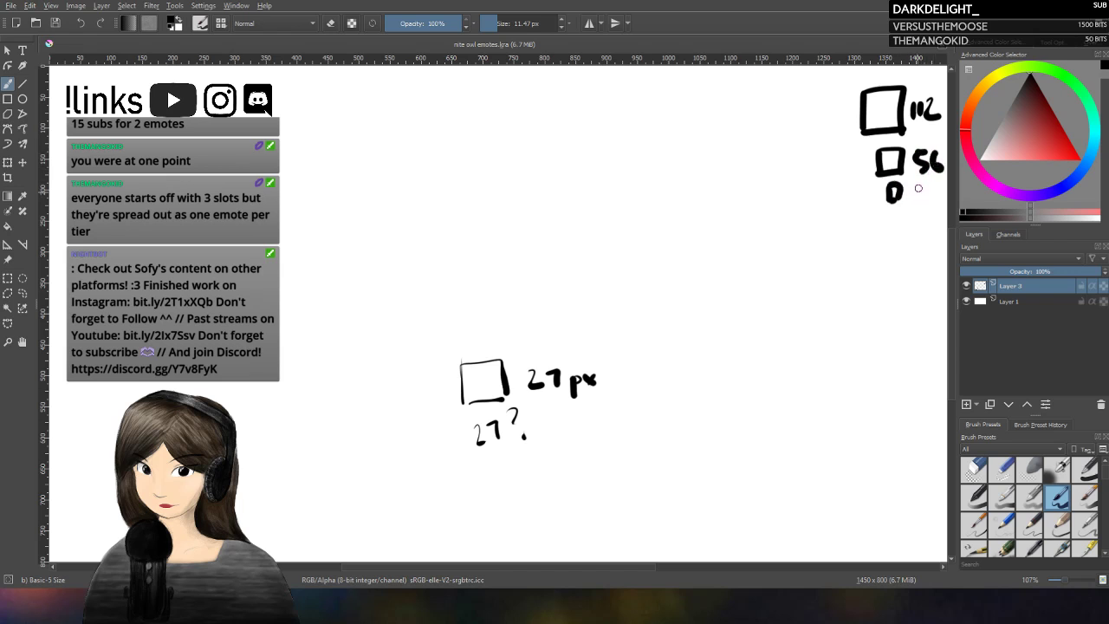
pyautogui.moveTo(914, 186)
pyautogui.mouseDown()
pyautogui.moveTo(925, 203)
pyautogui.moveTo(934, 185)
pyautogui.mouseUp()
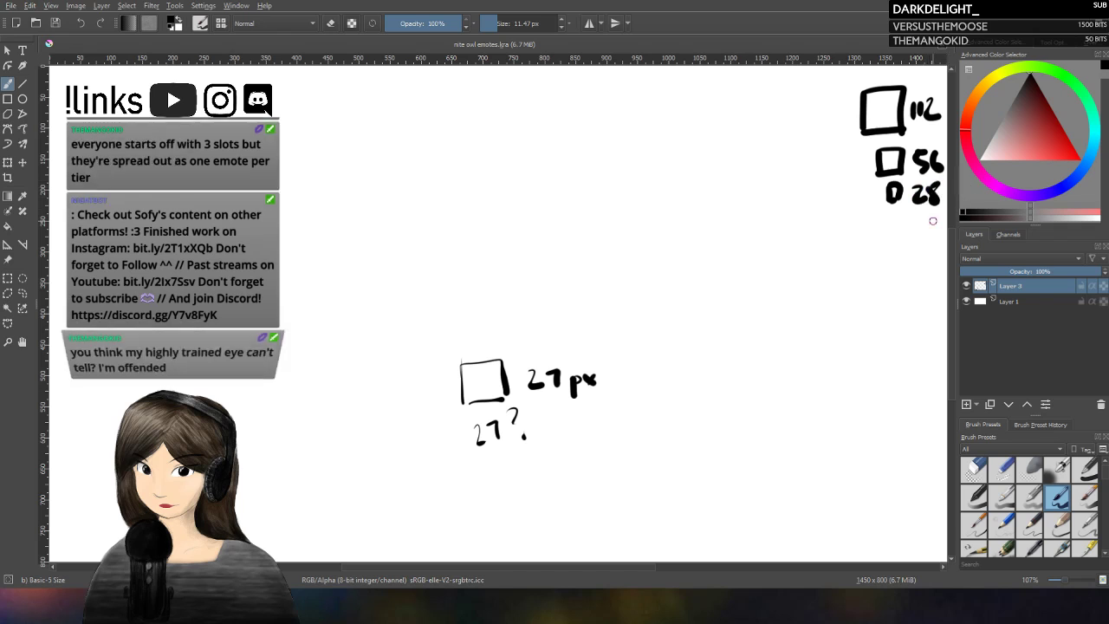
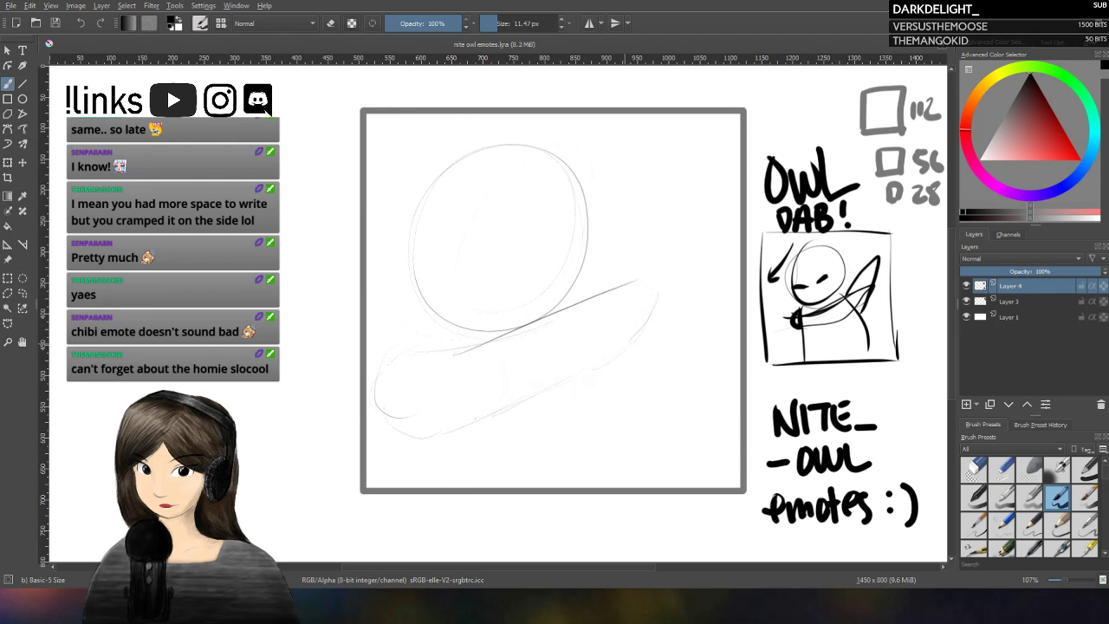
# Step: Lightly sketch the long raised arm to the right of the head and strengthen the front arm's lower edge
pyautogui.moveTo(628, 329); pyautogui.dragTo(546, 378)
pyautogui.moveTo(582, 297); pyautogui.dragTo(655, 201)
pyautogui.moveTo(606, 260); pyautogui.dragTo(680, 156)
pyautogui.moveTo(638, 214)
pyautogui.mouseDown()
pyautogui.moveTo(686, 146)
pyautogui.moveTo(706, 138)
pyautogui.moveTo(721, 182)
pyautogui.mouseUp()
pyautogui.moveTo(712, 226); pyautogui.dragTo(667, 327)
# Step: Outline the left side of the face with its rounded cheek, and trace around the top and right of the head
pyautogui.moveTo(425, 180)
pyautogui.mouseDown()
pyautogui.moveTo(426, 306)
pyautogui.moveTo(408, 338)
pyautogui.mouseUp()
pyautogui.moveTo(427, 180)
pyautogui.mouseDown()
pyautogui.moveTo(412, 218)
pyautogui.moveTo(417, 314)
pyautogui.moveTo(433, 345)
pyautogui.mouseUp()
pyautogui.moveTo(428, 295); pyautogui.dragTo(433, 348)
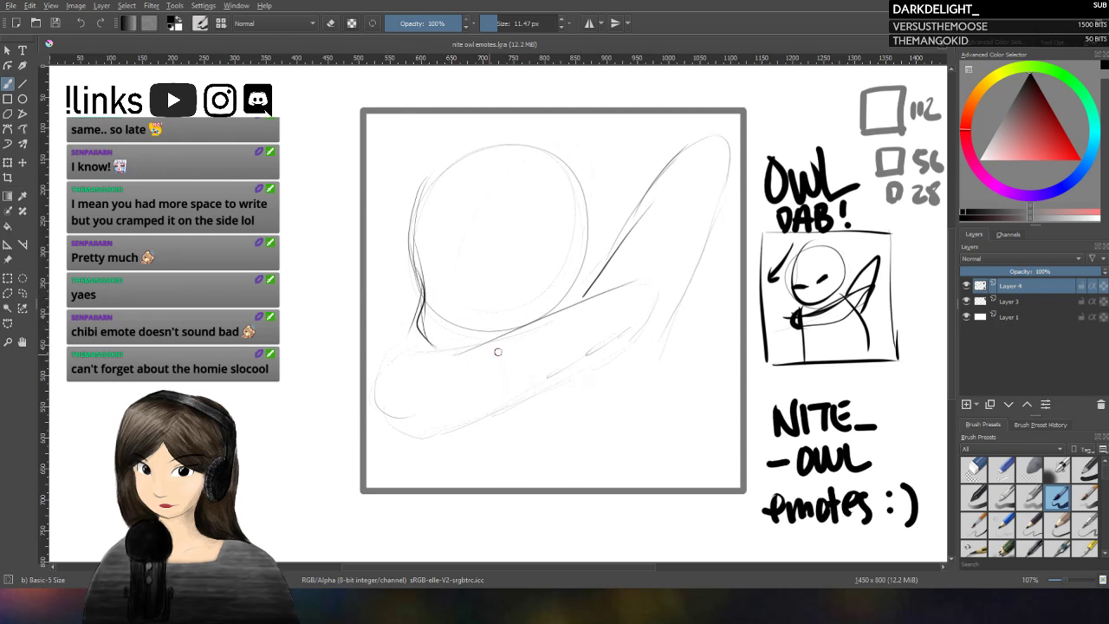
pyautogui.moveTo(427, 172); pyautogui.dragTo(400, 348)
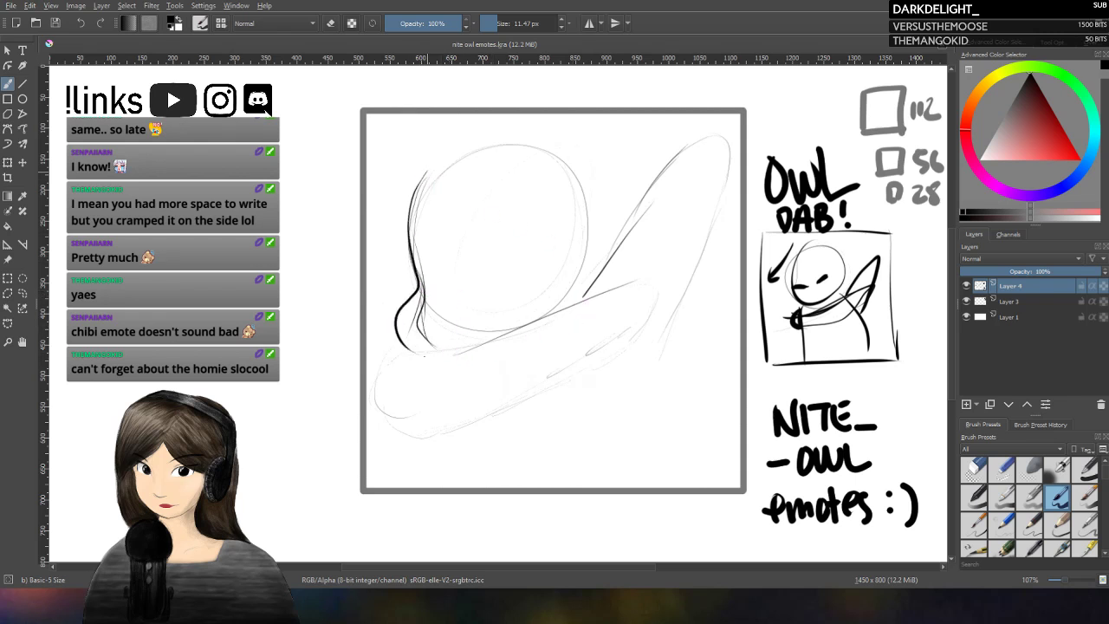
pyautogui.hotkey('ctrl', 'z')
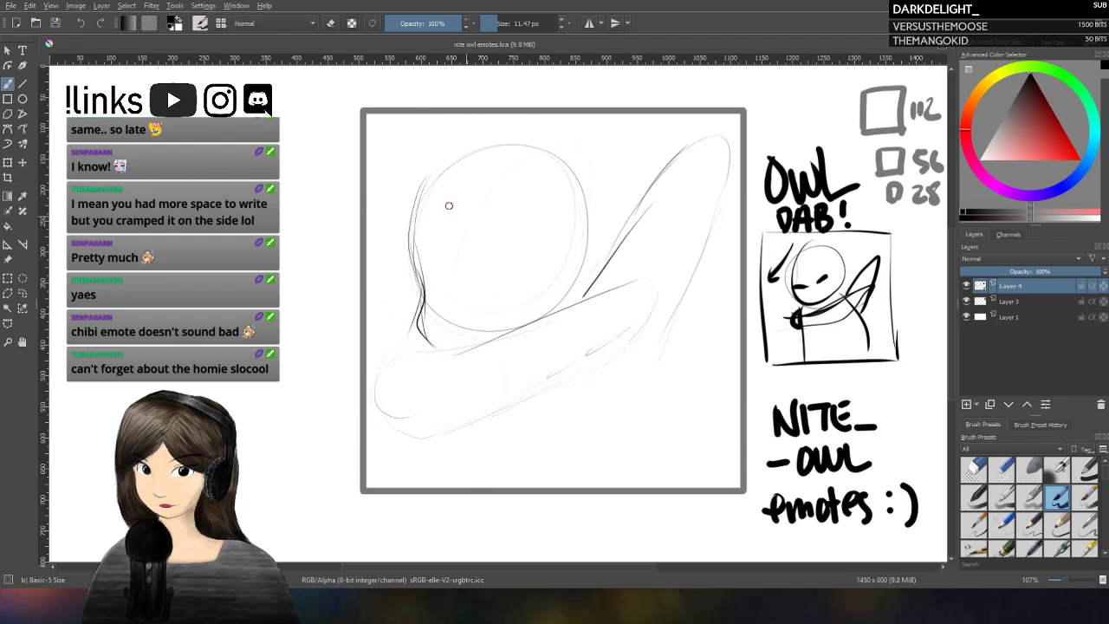
pyautogui.moveTo(434, 169)
pyautogui.mouseDown()
pyautogui.moveTo(408, 251)
pyautogui.moveTo(417, 291)
pyautogui.moveTo(410, 343)
pyautogui.mouseUp()
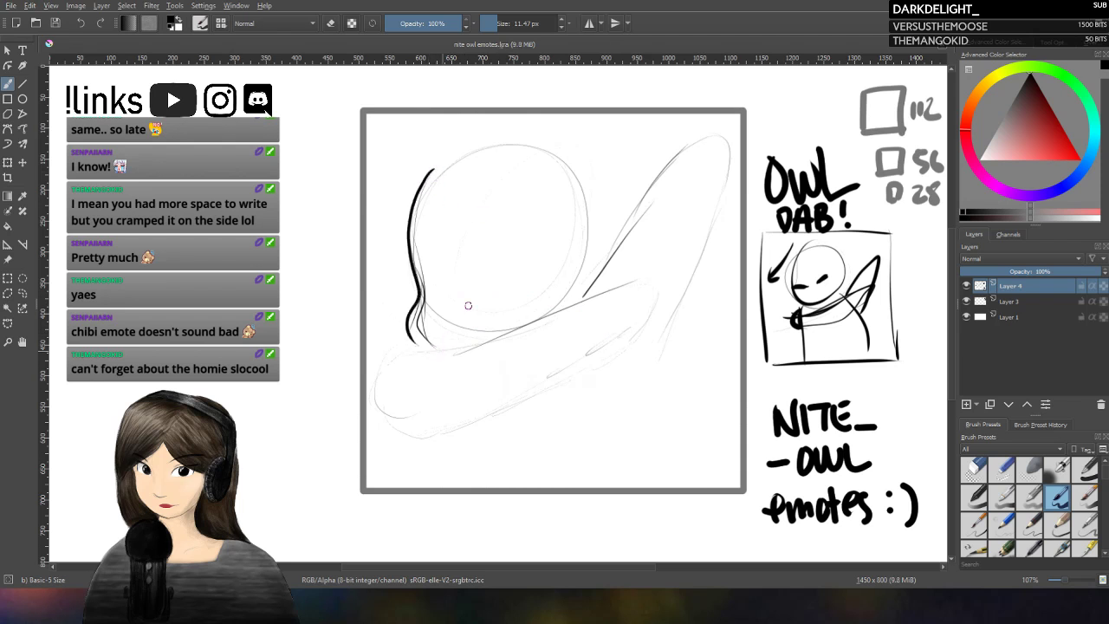
pyautogui.moveTo(416, 182)
pyautogui.mouseDown()
pyautogui.moveTo(437, 160)
pyautogui.moveTo(548, 150)
pyautogui.moveTo(592, 258)
pyautogui.moveTo(575, 307)
pyautogui.mouseUp()
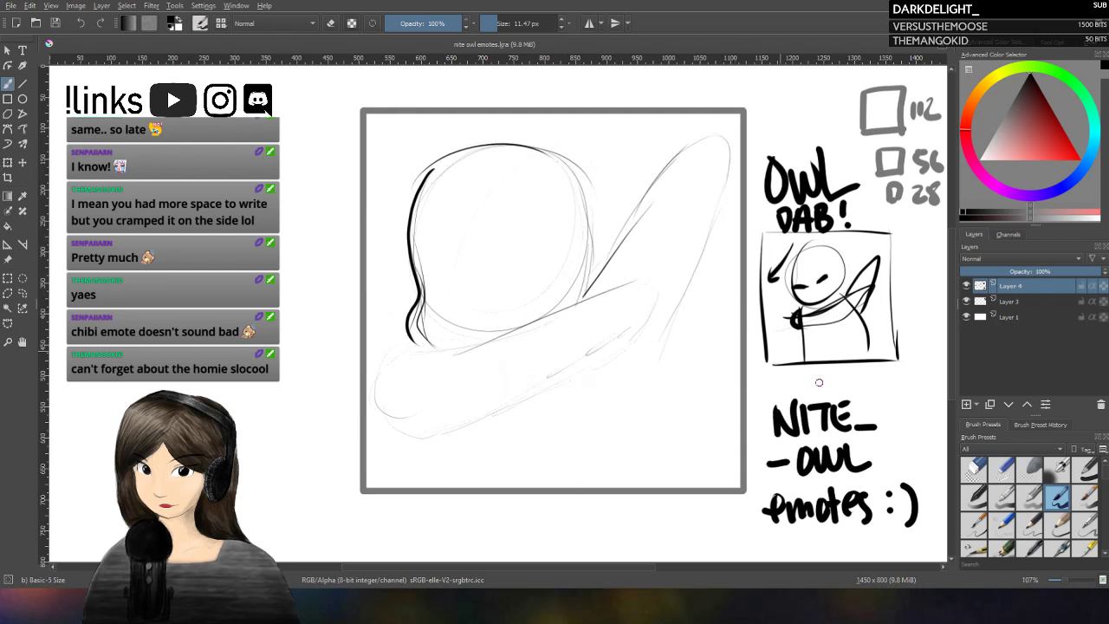
# Step: Handwrite "chibi" above the "OWL DAB!" note
pyautogui.moveTo(772, 121); pyautogui.dragTo(758, 143)
pyautogui.moveTo(777, 111)
pyautogui.mouseDown()
pyautogui.moveTo(785, 146)
pyautogui.moveTo(809, 146)
pyautogui.mouseUp()
pyautogui.moveTo(823, 126); pyautogui.dragTo(823, 144)
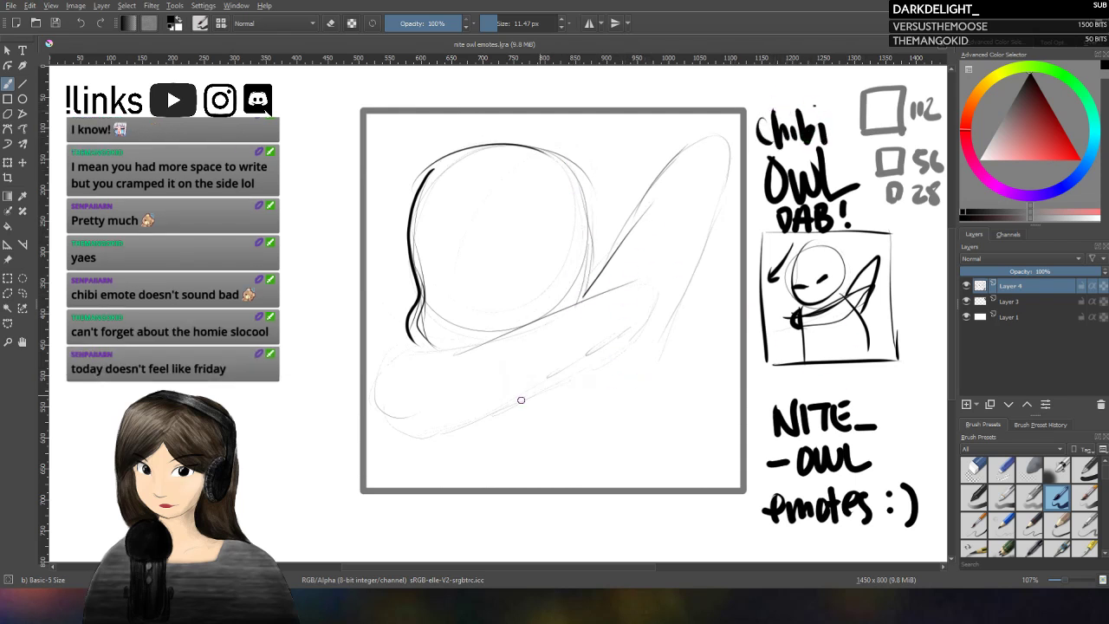
# Step: Draw the left and right side lines of the body below the arms, down to the frame's lower edge
pyautogui.moveTo(439, 433); pyautogui.dragTo(442, 490)
pyautogui.hotkey('ctrl', 'z')
pyautogui.moveTo(440, 428); pyautogui.dragTo(437, 494)
pyautogui.hotkey('ctrl', 'z')
pyautogui.moveTo(435, 433); pyautogui.dragTo(431, 486)
pyautogui.moveTo(669, 308); pyautogui.dragTo(645, 426)
pyautogui.hotkey('ctrl', 'z')
pyautogui.moveTo(680, 293)
pyautogui.mouseDown()
pyautogui.moveTo(653, 376)
pyautogui.moveTo(695, 478)
pyautogui.mouseUp()
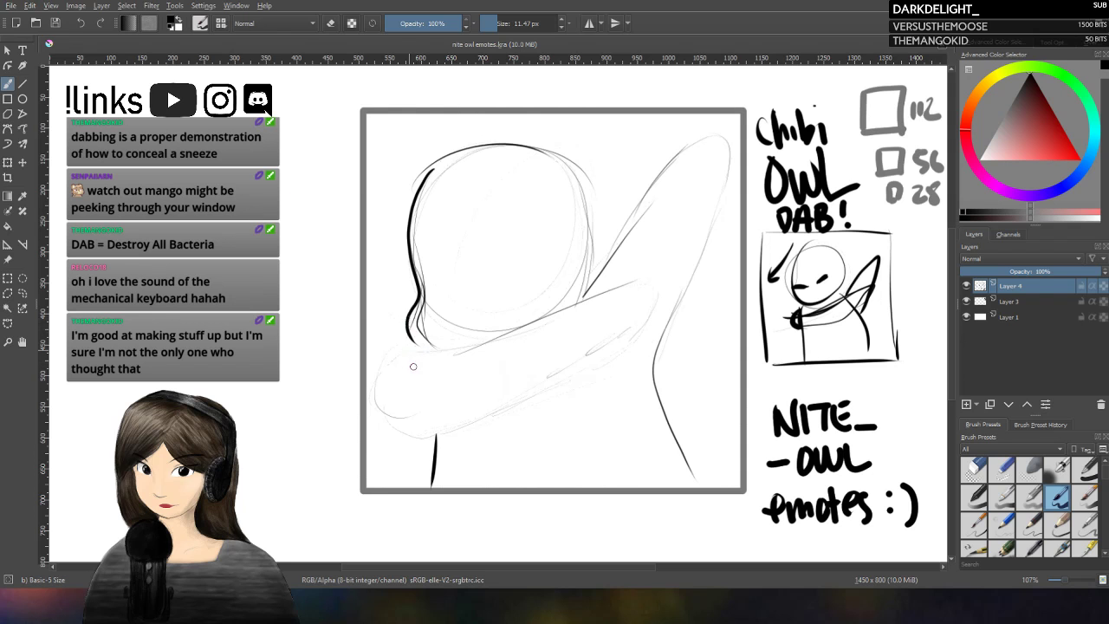
pyautogui.moveTo(405, 350)
pyautogui.mouseDown()
pyautogui.moveTo(382, 422)
pyautogui.moveTo(421, 438)
pyautogui.mouseUp()
pyautogui.hotkey('ctrl', 'z')
pyautogui.moveTo(496, 29); pyautogui.dragTo(500, 29)
pyautogui.moveTo(402, 348)
pyautogui.mouseDown()
pyautogui.moveTo(373, 388)
pyautogui.moveTo(414, 437)
pyautogui.mouseUp()
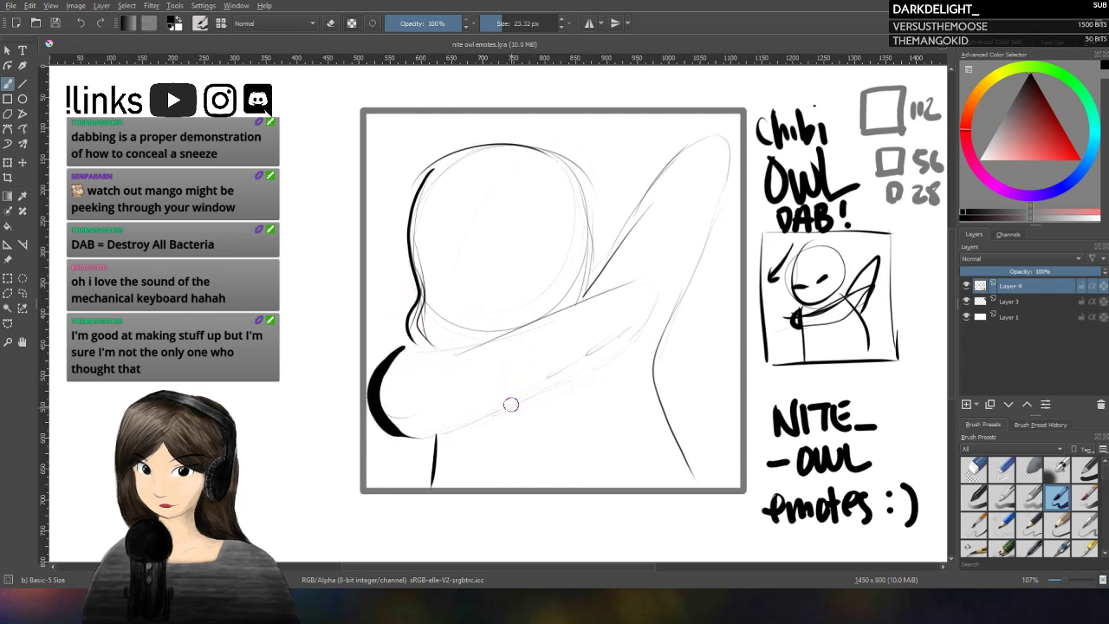
pyautogui.hotkey('ctrl', 'z')
pyautogui.moveTo(405, 348)
pyautogui.mouseDown()
pyautogui.moveTo(388, 369)
pyautogui.moveTo(381, 421)
pyautogui.mouseUp()
pyautogui.hotkey('ctrl', 'z')
# Step: Set the brush size to 15.27 px and ink the front arm's full outline in thick black
pyautogui.press('[')
pyautogui.press('[')
pyautogui.press('[')
pyautogui.press('[')
pyautogui.moveTo(407, 349)
pyautogui.mouseDown()
pyautogui.moveTo(375, 392)
pyautogui.moveTo(385, 427)
pyautogui.moveTo(412, 440)
pyautogui.moveTo(452, 432)
pyautogui.moveTo(606, 352)
pyautogui.moveTo(649, 308)
pyautogui.moveTo(655, 277)
pyautogui.moveTo(491, 338)
pyautogui.moveTo(411, 349)
pyautogui.mouseUp()
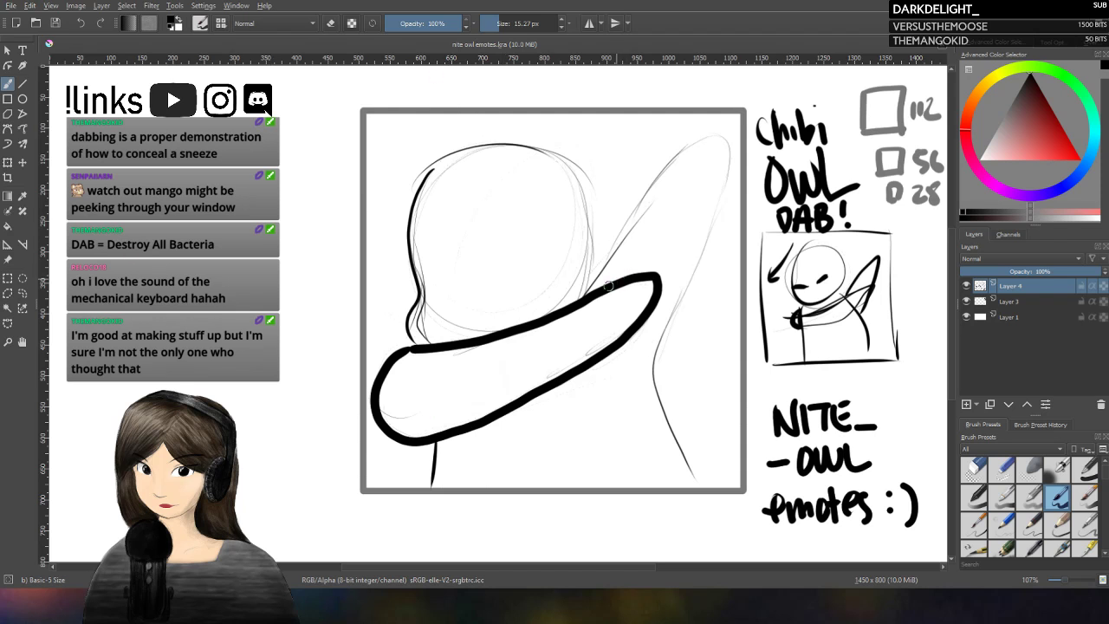
# Step: Try another thick stroke at the upper end of the front arm, and undo the arm's inked outline
pyautogui.moveTo(589, 286)
pyautogui.mouseDown()
pyautogui.moveTo(675, 163)
pyautogui.moveTo(720, 139)
pyautogui.moveTo(729, 157)
pyautogui.moveTo(667, 313)
pyautogui.mouseUp()
pyautogui.hotkey('ctrl', 'z')
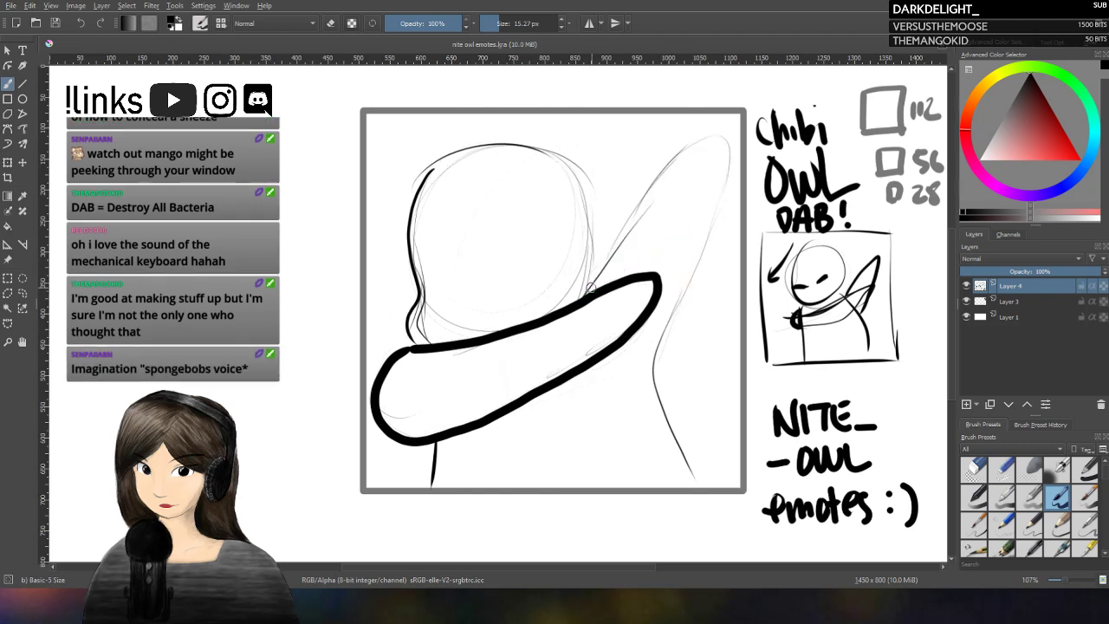
pyautogui.hotkey('ctrl', 'z')
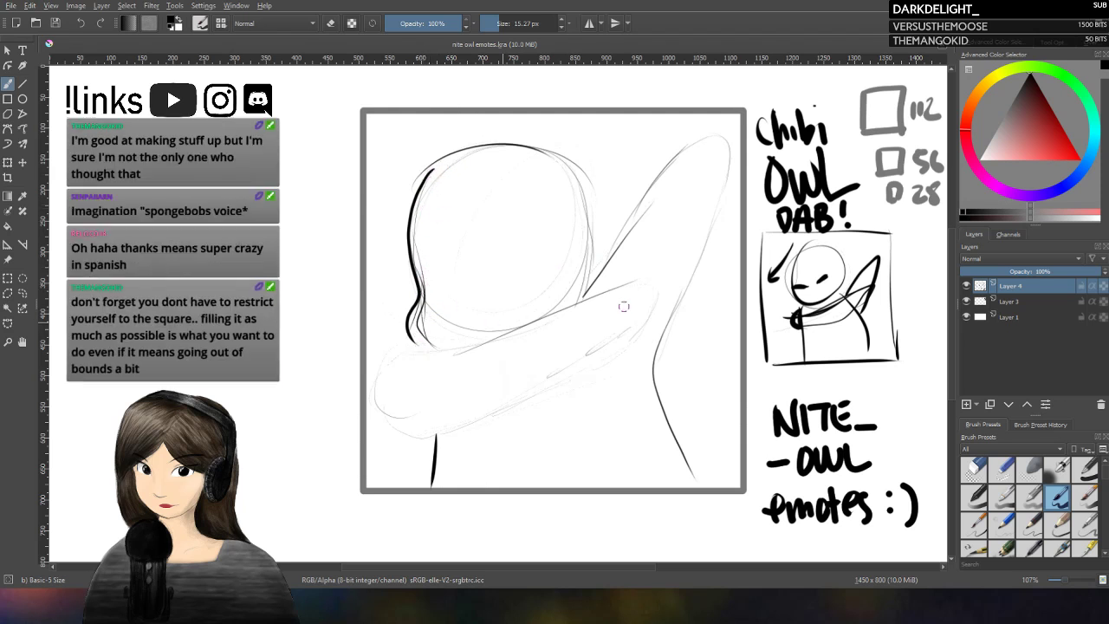
# Step: Add a new layer above the sketch and try inking the left side of the head on it
pyautogui.click(966, 405)
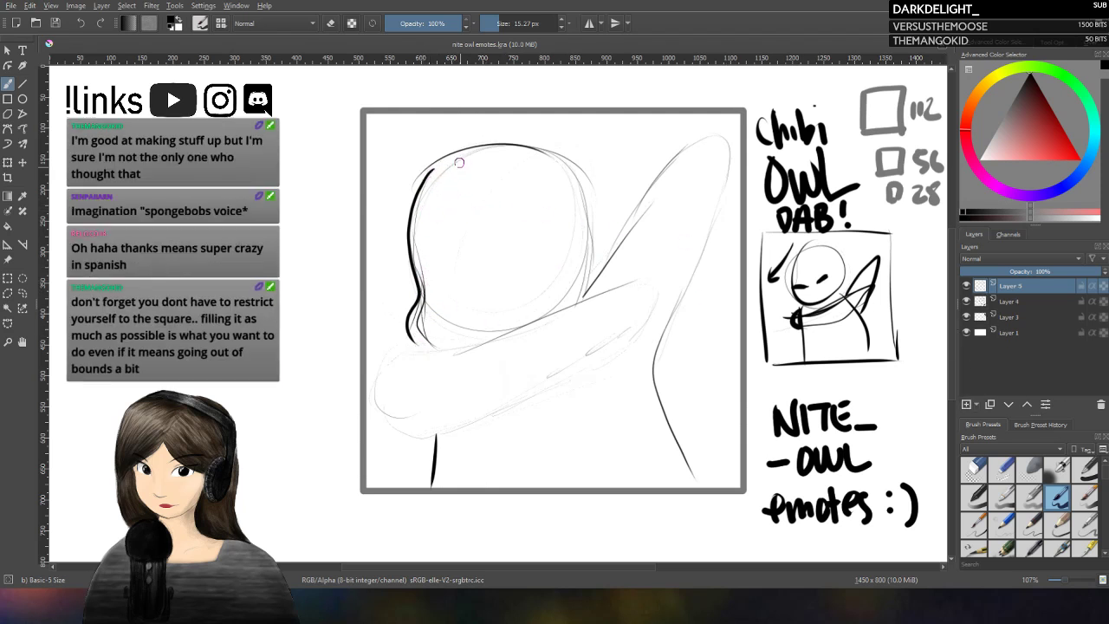
pyautogui.moveTo(464, 147)
pyautogui.mouseDown()
pyautogui.moveTo(407, 219)
pyautogui.moveTo(415, 349)
pyautogui.mouseUp()
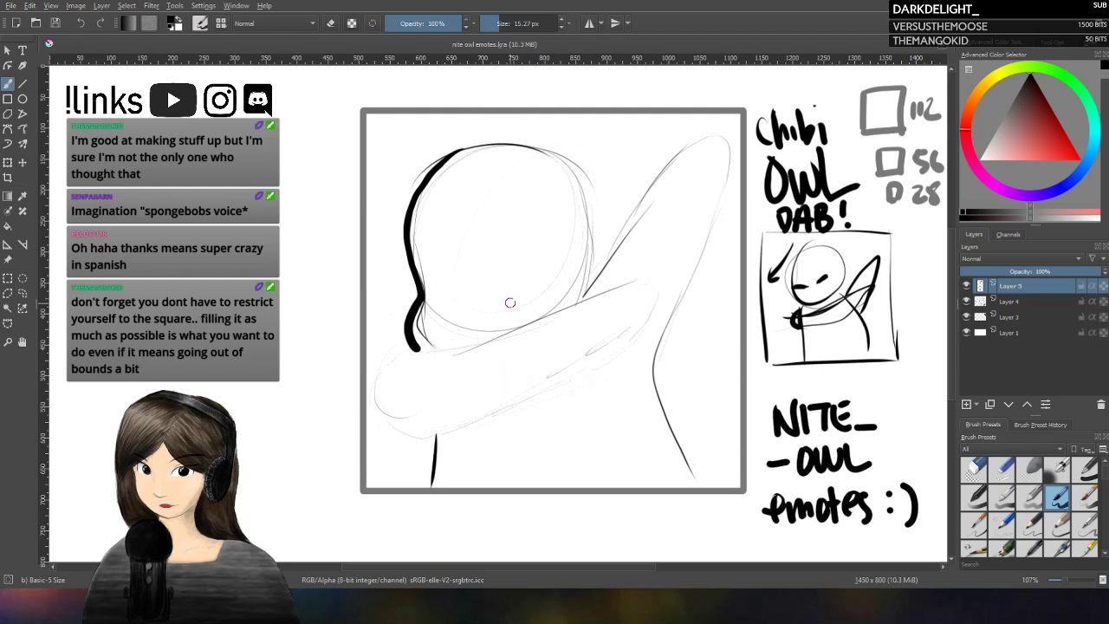
pyautogui.hotkey('ctrl', 'z')
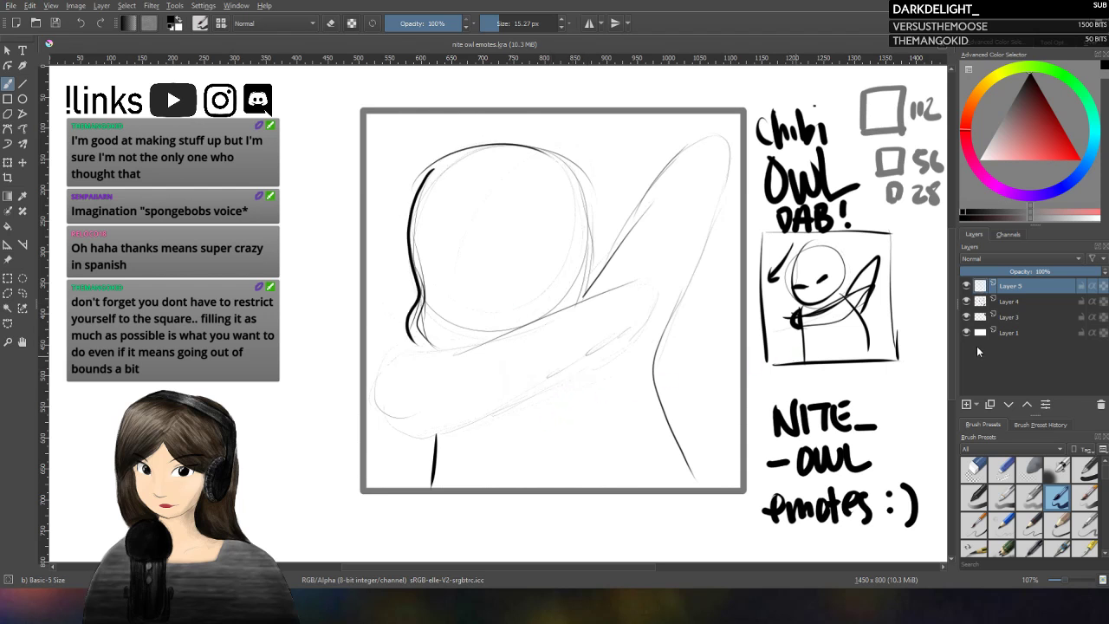
# Step: Select the square frame on Layer 3 and scale it down slightly so it fits tightly around the dabbing figure
pyautogui.click(1021, 317)
pyautogui.click(966, 318)
pyautogui.click(966, 320)
pyautogui.hotkey('ctrl', 'r')
pyautogui.moveTo(730, 467); pyautogui.dragTo(607, 54)
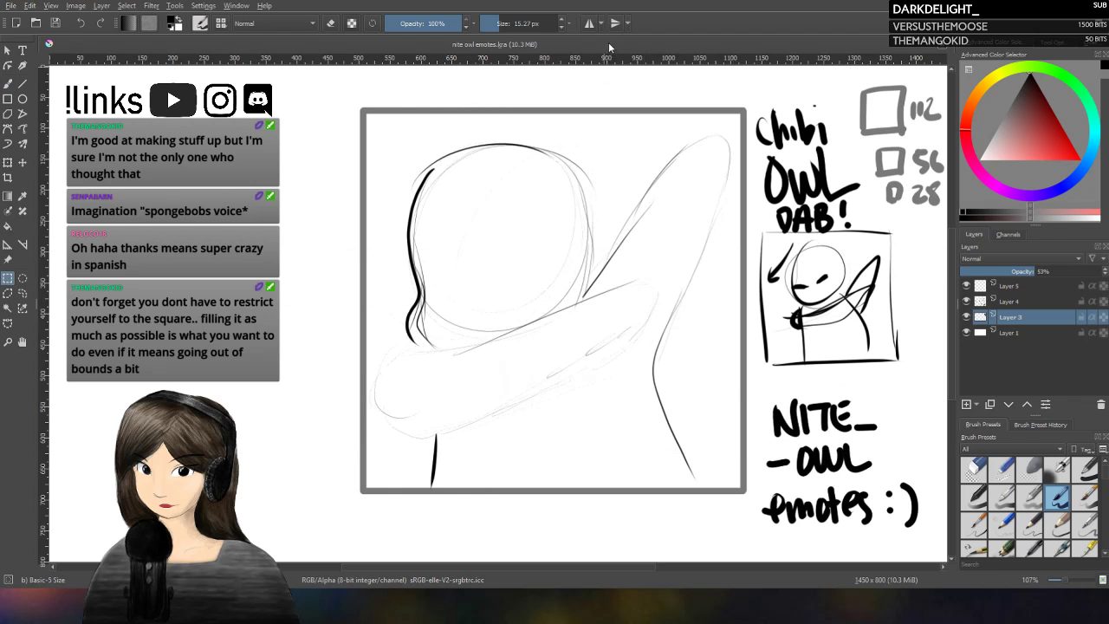
pyautogui.moveTo(330, 73)
pyautogui.mouseDown()
pyautogui.moveTo(409, 116)
pyautogui.moveTo(753, 508)
pyautogui.mouseUp()
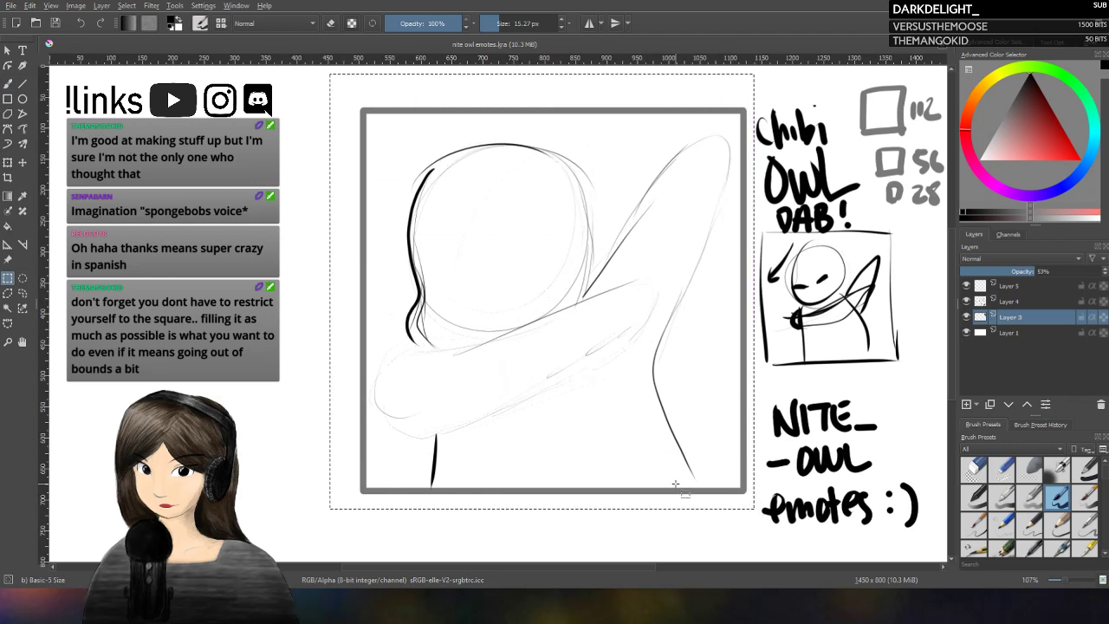
pyautogui.click(8, 162)
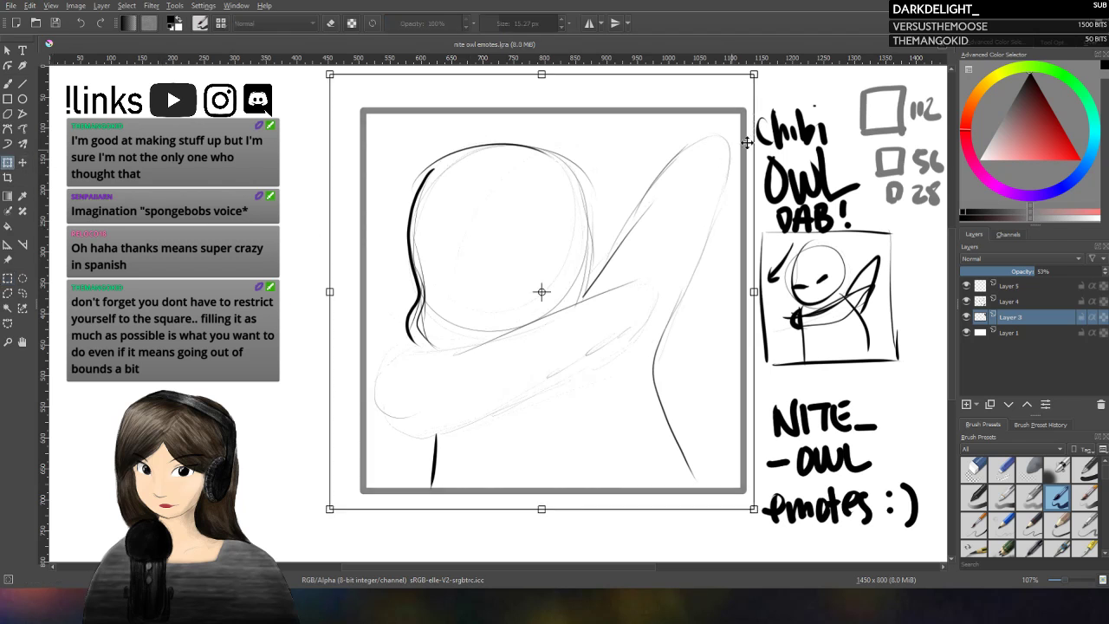
pyautogui.moveTo(754, 74); pyautogui.dragTo(723, 106)
pyautogui.moveTo(675, 344)
pyautogui.mouseDown()
pyautogui.moveTo(732, 411)
pyautogui.moveTo(669, 413)
pyautogui.moveTo(704, 406)
pyautogui.mouseUp()
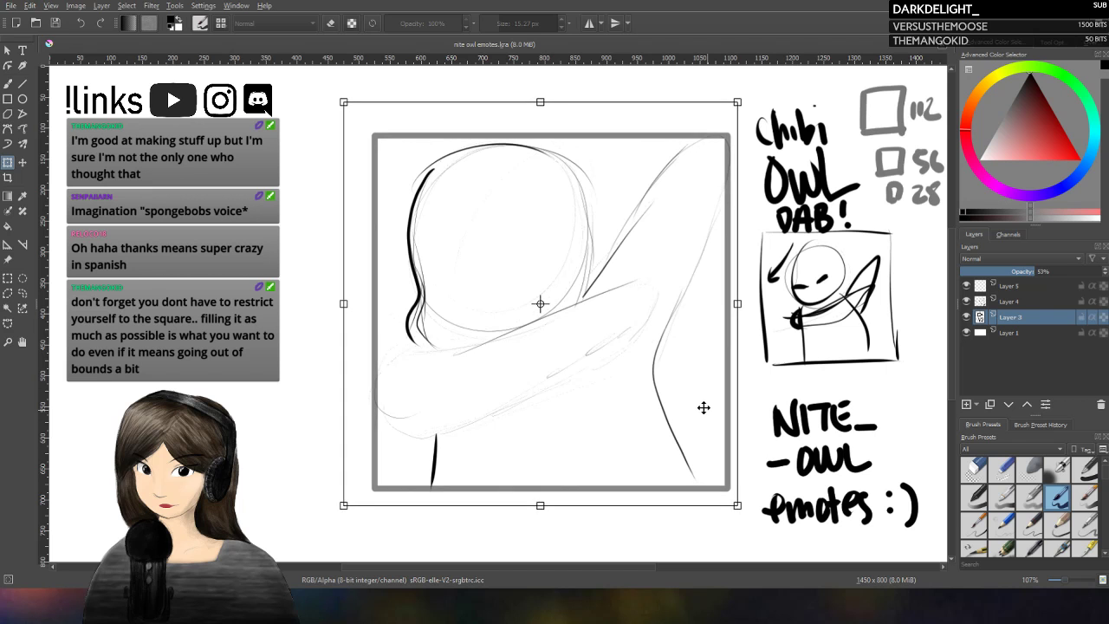
pyautogui.press('Return')
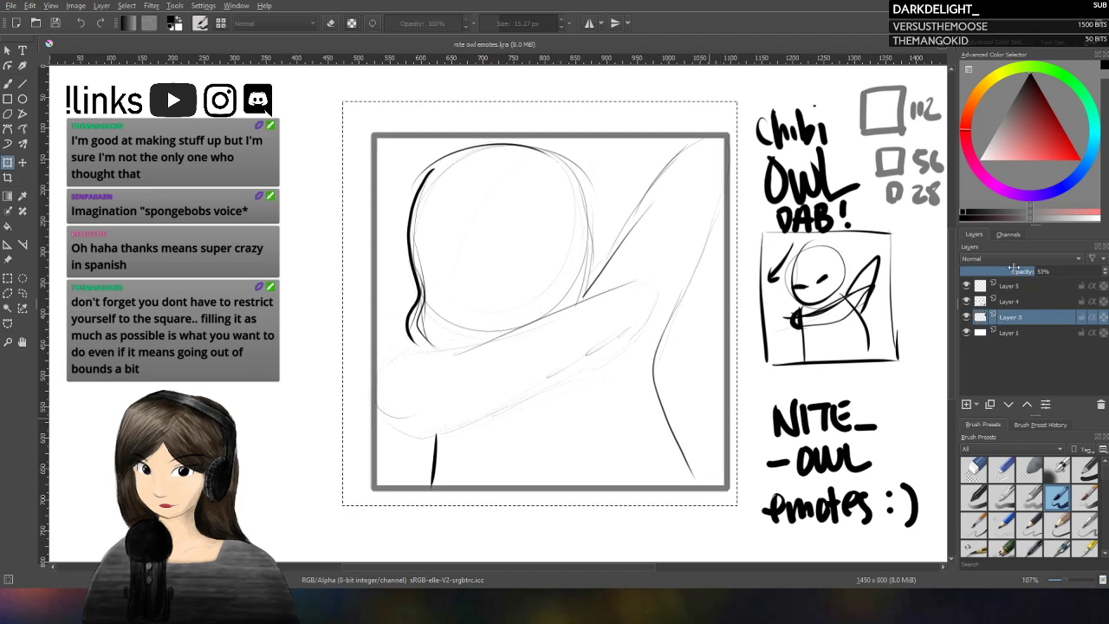
# Step: Clear the selection and return to the brush on Layer 5, checking it with a test scribble beside the frame
pyautogui.click(1022, 289)
pyautogui.click(7, 278)
pyautogui.click(130, 283)
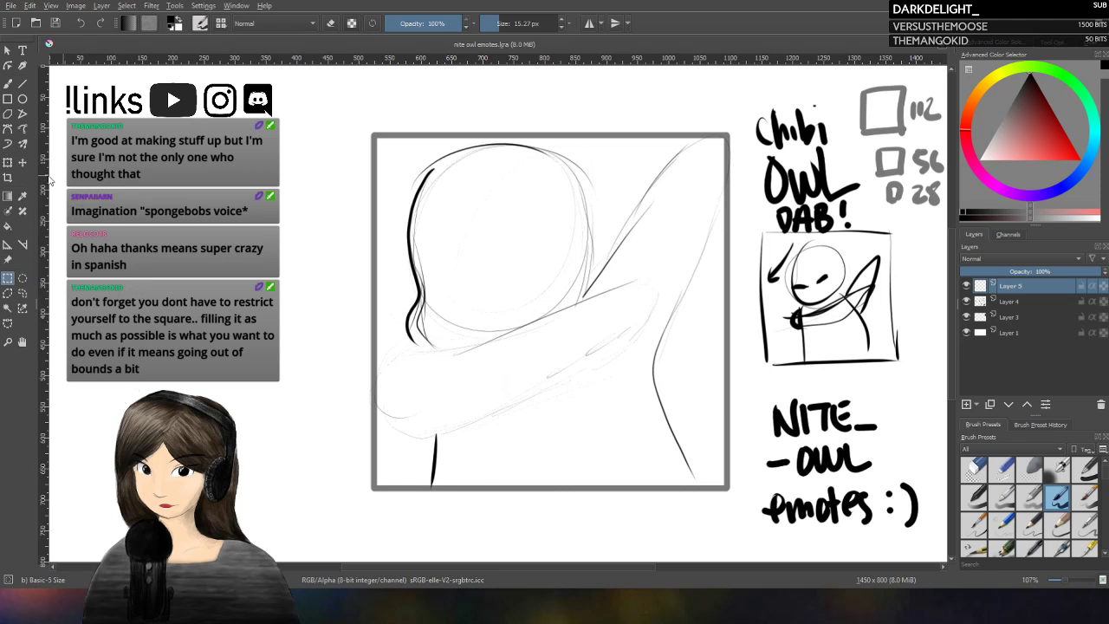
pyautogui.click(8, 84)
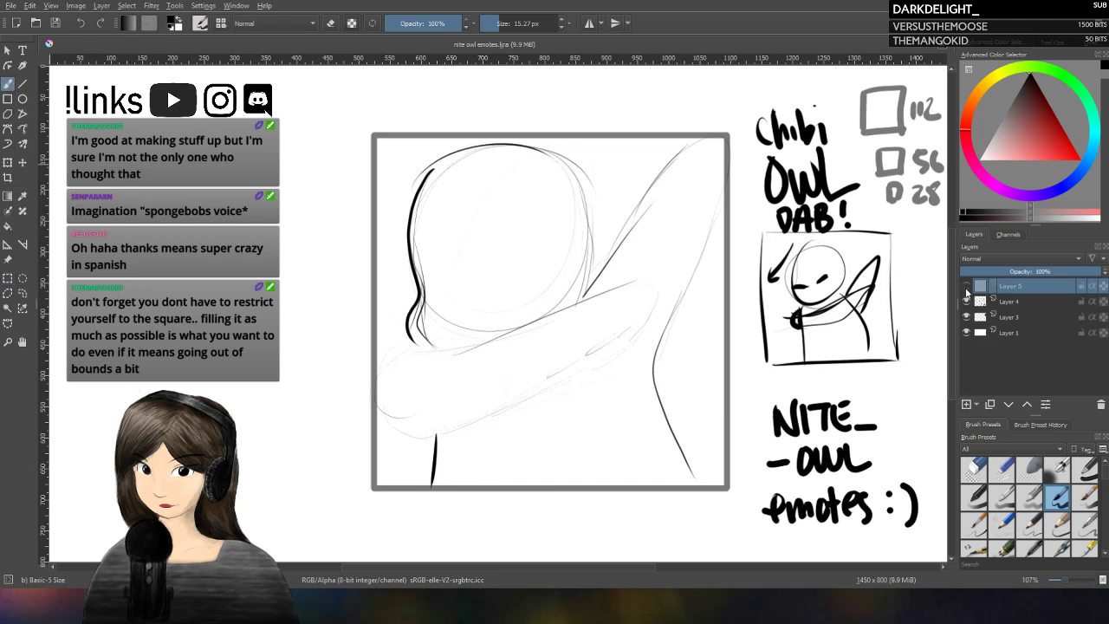
pyautogui.click(966, 285)
pyautogui.moveTo(732, 366); pyautogui.dragTo(765, 424)
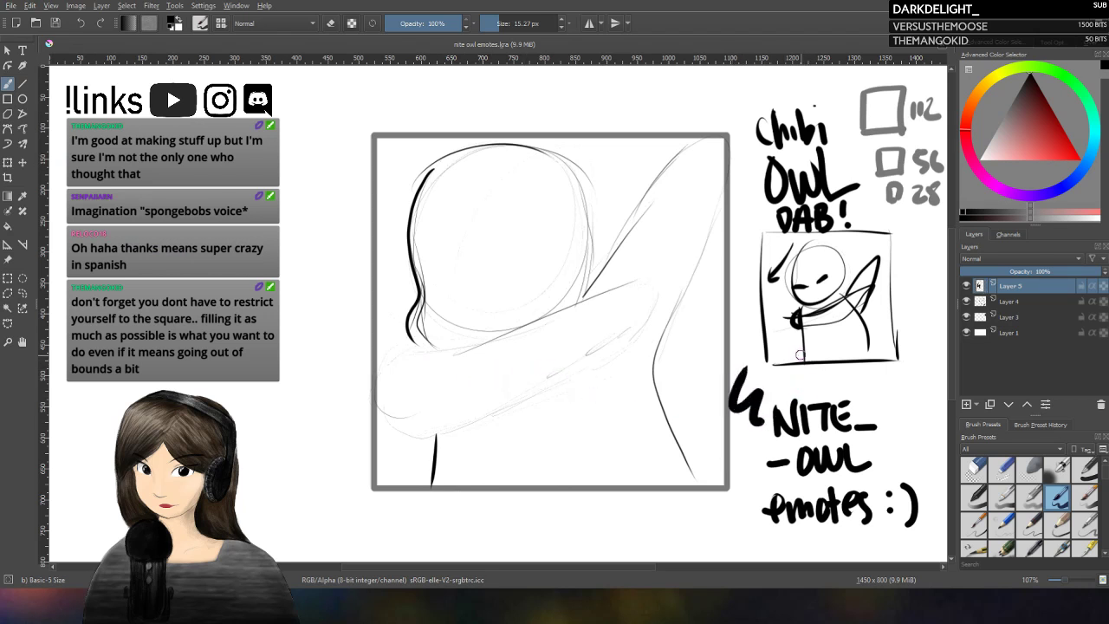
pyautogui.hotkey('ctrl', 'z')
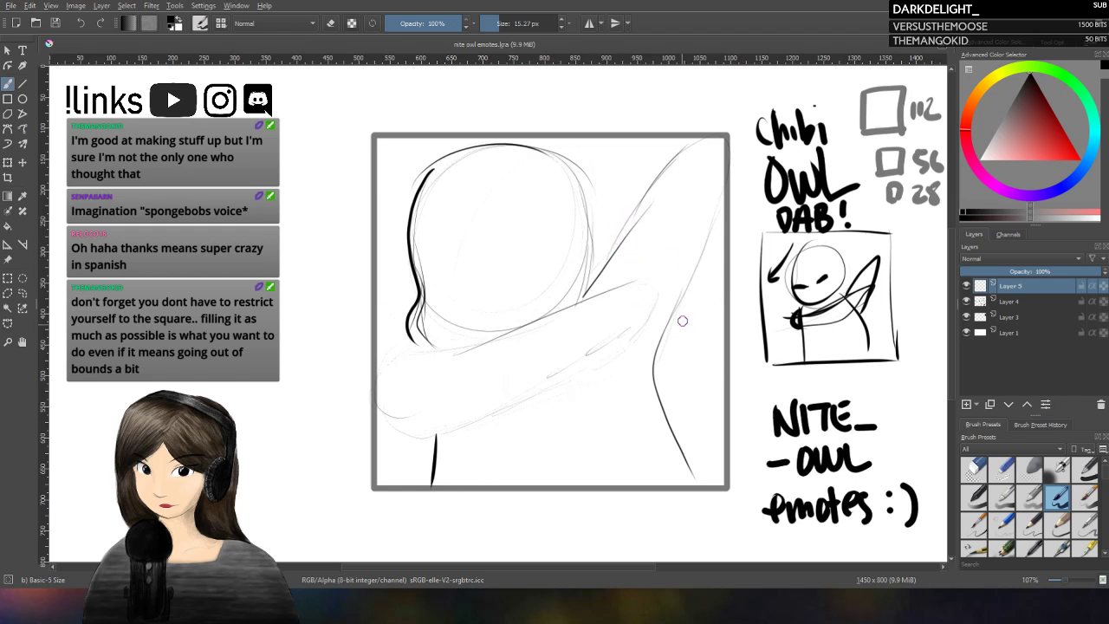
# Step: Ink the raised arm and the right side of the body in one thick black line down to the frame's lower edge
pyautogui.moveTo(585, 296); pyautogui.dragTo(655, 185)
pyautogui.hotkey('ctrl', 'z')
pyautogui.moveTo(582, 295)
pyautogui.mouseDown()
pyautogui.moveTo(671, 167)
pyautogui.moveTo(692, 149)
pyautogui.moveTo(716, 150)
pyautogui.moveTo(715, 207)
pyautogui.moveTo(654, 368)
pyautogui.moveTo(704, 483)
pyautogui.mouseUp()
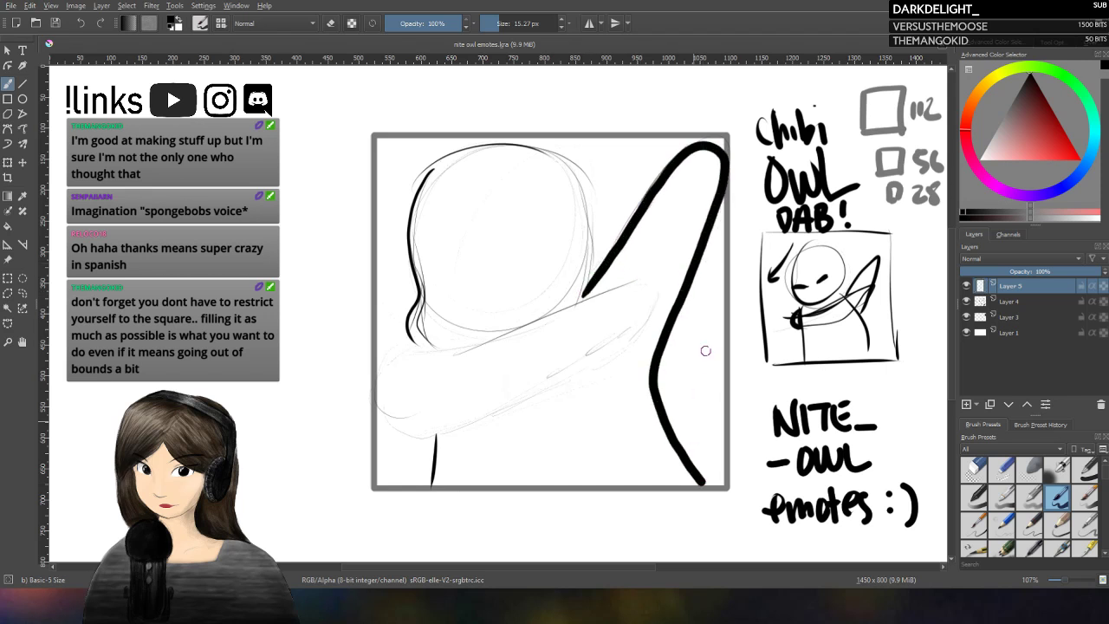
# Step: Ink the front arm's full rounded outline and the short left body line below it in thick black
pyautogui.moveTo(415, 353)
pyautogui.mouseDown()
pyautogui.moveTo(612, 286)
pyautogui.moveTo(650, 284)
pyautogui.mouseUp()
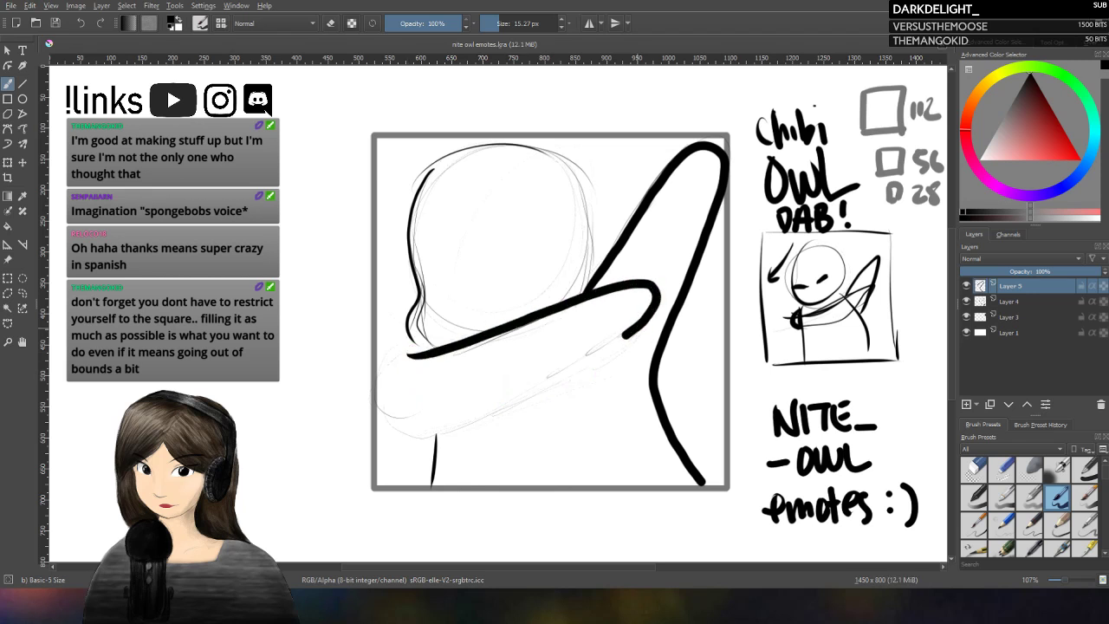
pyautogui.hotkey('ctrl', 'z')
pyautogui.moveTo(398, 357)
pyautogui.mouseDown()
pyautogui.moveTo(625, 286)
pyautogui.moveTo(653, 291)
pyautogui.moveTo(659, 304)
pyautogui.moveTo(645, 335)
pyautogui.moveTo(620, 351)
pyautogui.moveTo(417, 430)
pyautogui.moveTo(391, 422)
pyautogui.moveTo(396, 355)
pyautogui.mouseUp()
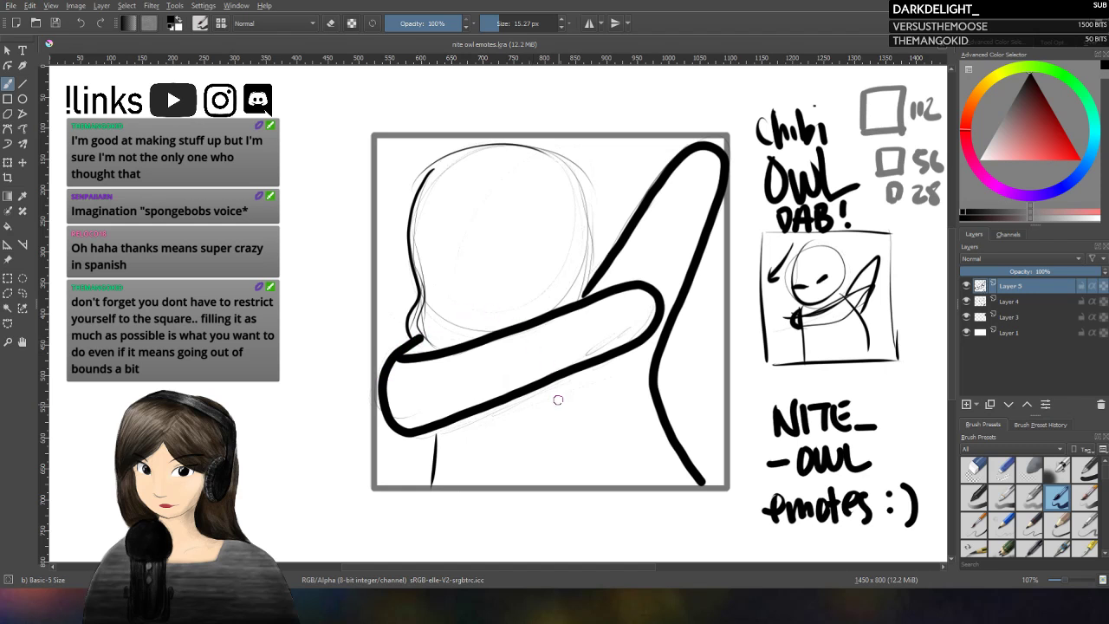
pyautogui.hotkey('ctrl', 'z')
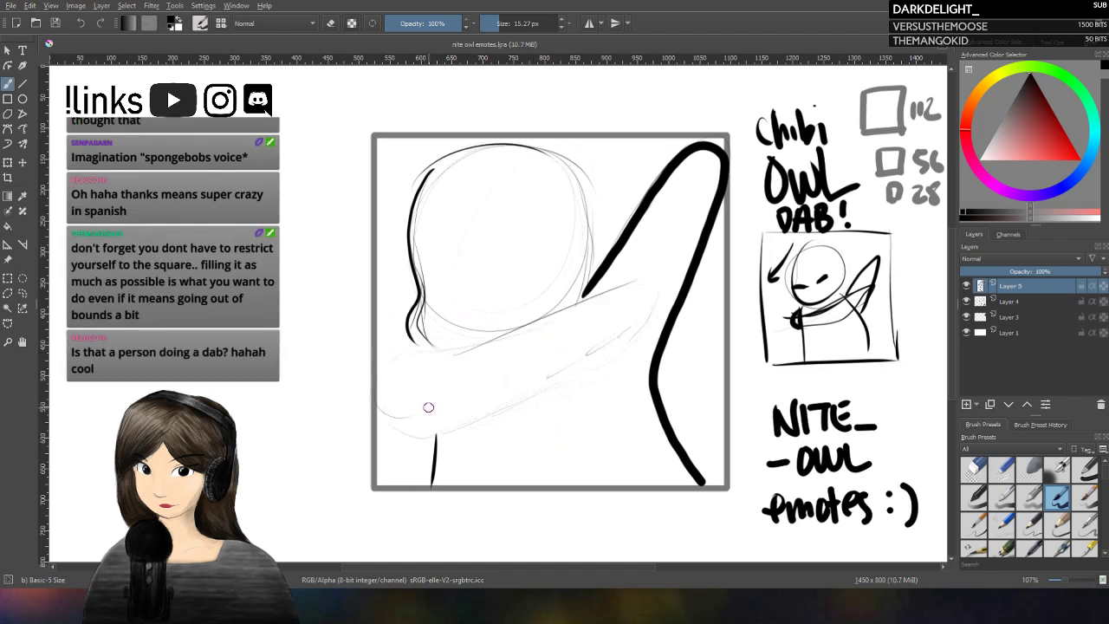
pyautogui.moveTo(410, 355)
pyautogui.mouseDown()
pyautogui.moveTo(610, 287)
pyautogui.moveTo(638, 280)
pyautogui.moveTo(661, 291)
pyautogui.moveTo(665, 314)
pyautogui.moveTo(650, 336)
pyautogui.moveTo(435, 429)
pyautogui.moveTo(397, 435)
pyautogui.moveTo(381, 395)
pyautogui.moveTo(408, 358)
pyautogui.mouseUp()
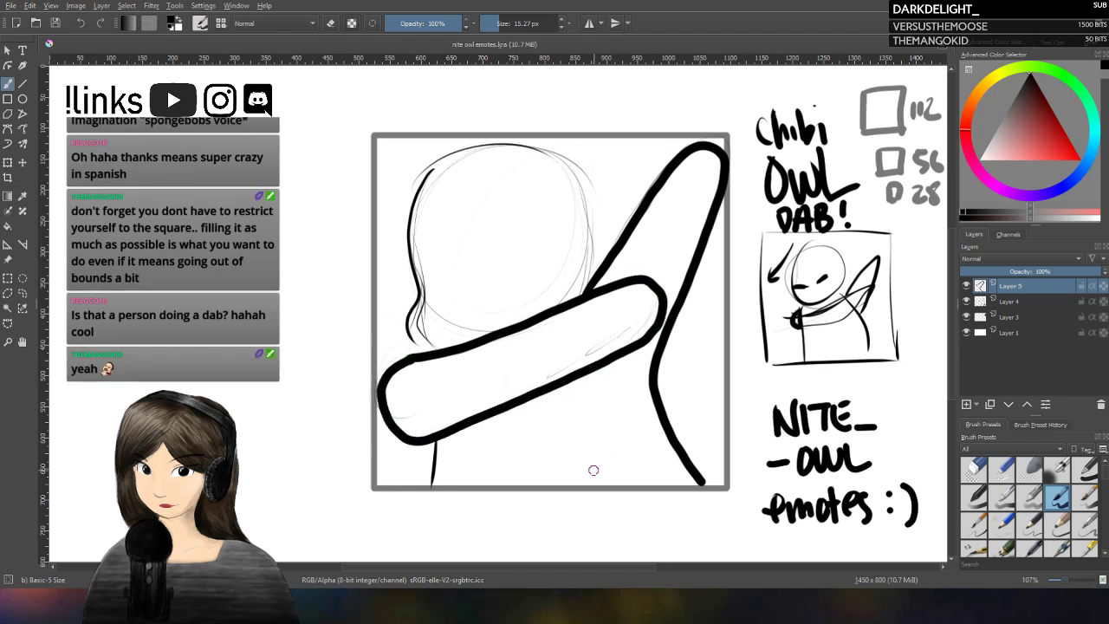
pyautogui.moveTo(437, 444); pyautogui.dragTo(428, 490)
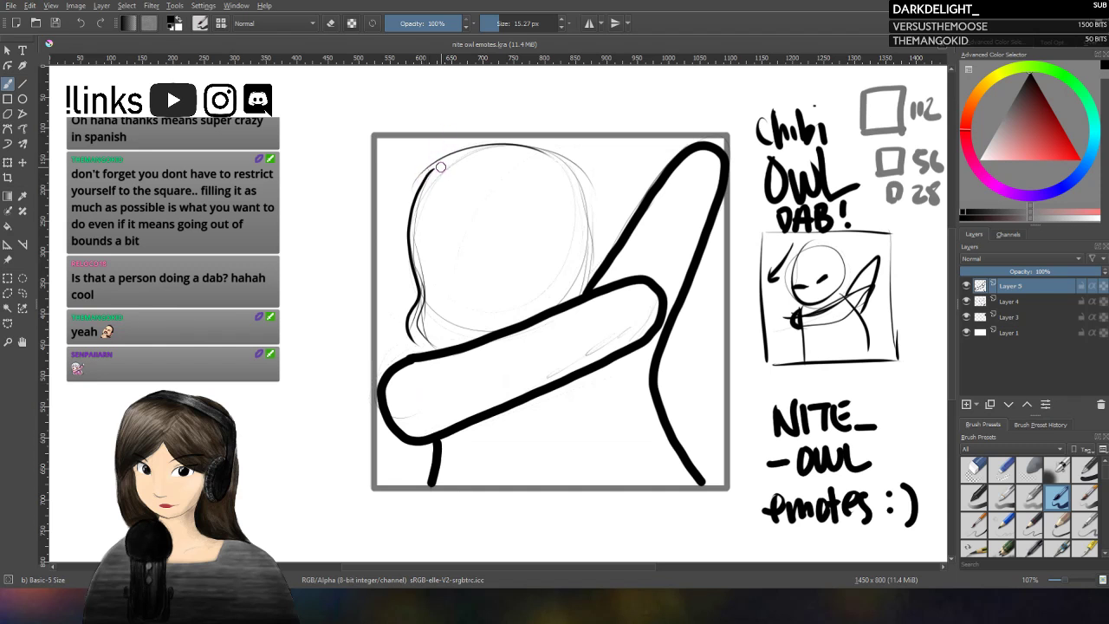
# Step: Try to ink the left side of the head and cheek down to the front arm
pyautogui.moveTo(430, 169)
pyautogui.mouseDown()
pyautogui.moveTo(409, 218)
pyautogui.moveTo(408, 348)
pyautogui.mouseUp()
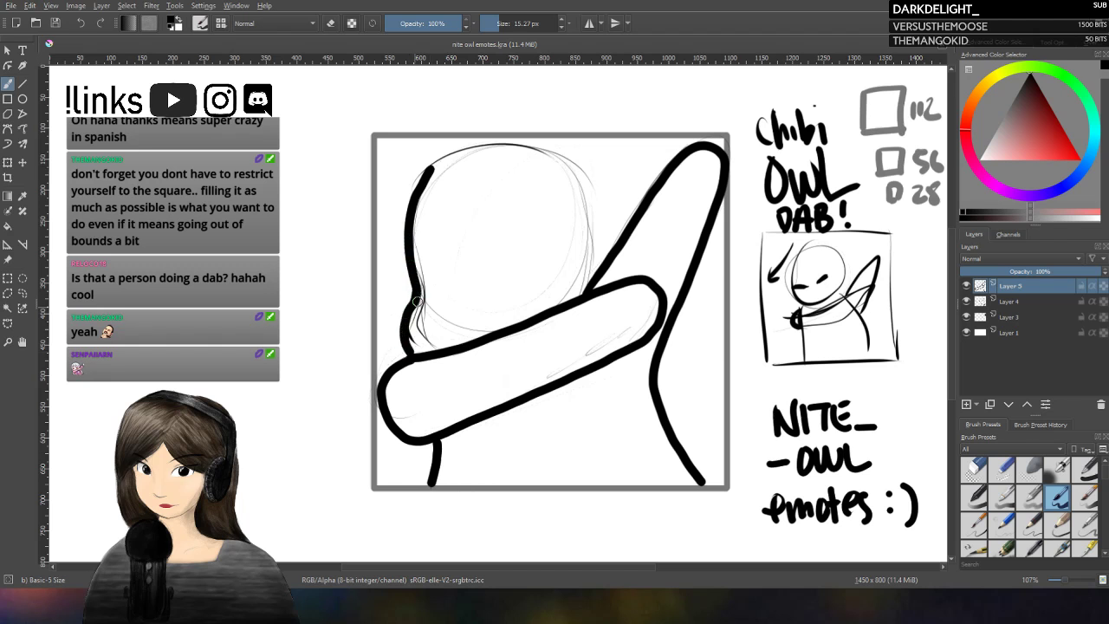
pyautogui.hotkey('ctrl', 'z')
pyautogui.moveTo(439, 160)
pyautogui.mouseDown()
pyautogui.moveTo(406, 238)
pyautogui.moveTo(403, 353)
pyautogui.mouseUp()
pyautogui.hotkey('ctrl', 'z')
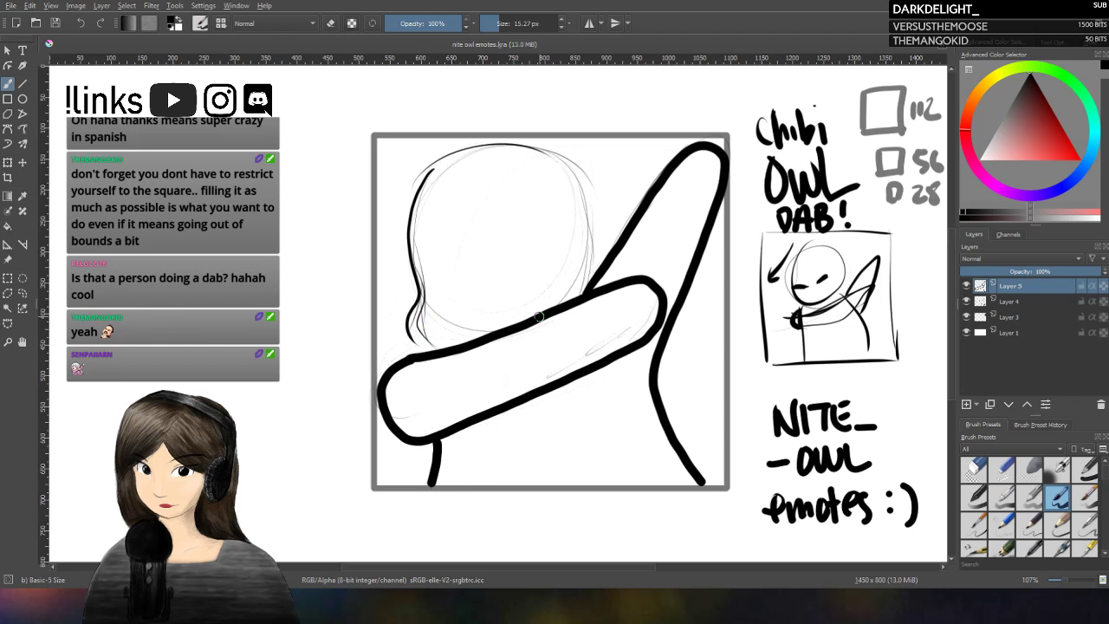
pyautogui.moveTo(434, 164)
pyautogui.mouseDown()
pyautogui.moveTo(411, 210)
pyautogui.moveTo(402, 329)
pyautogui.moveTo(412, 348)
pyautogui.mouseUp()
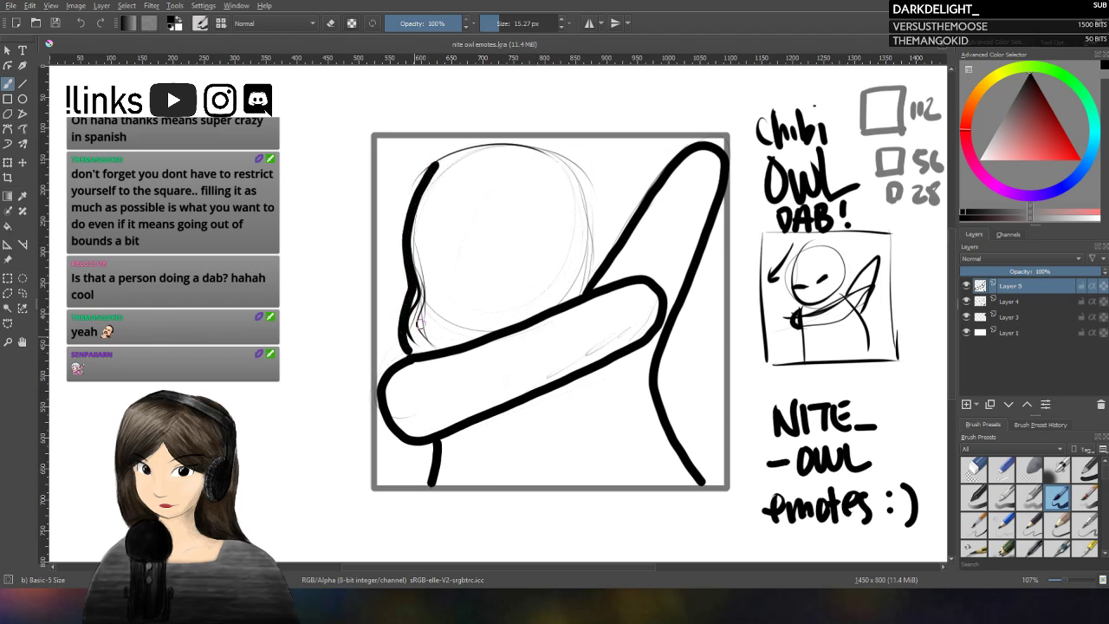
pyautogui.hotkey('ctrl', 'z')
# Step: Erase the sketched left side of the face and the front arm guide lines on Layer 4 with a 74.64 px eraser
pyautogui.click(967, 302)
pyautogui.click(967, 303)
pyautogui.click(1006, 304)
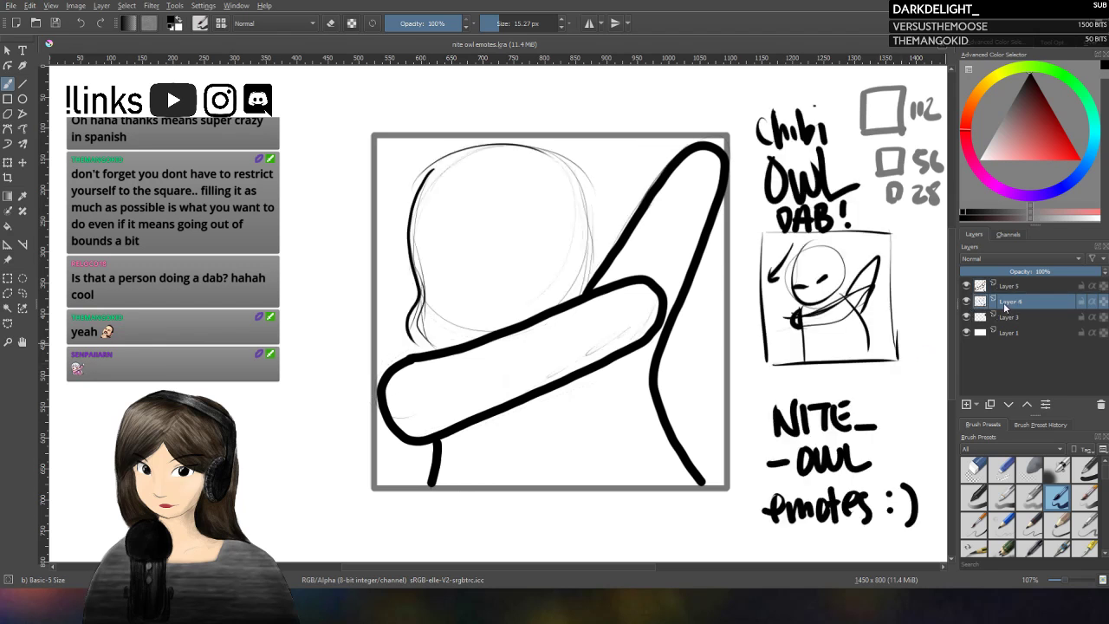
pyautogui.click(330, 24)
pyautogui.moveTo(485, 27); pyautogui.dragTo(515, 27)
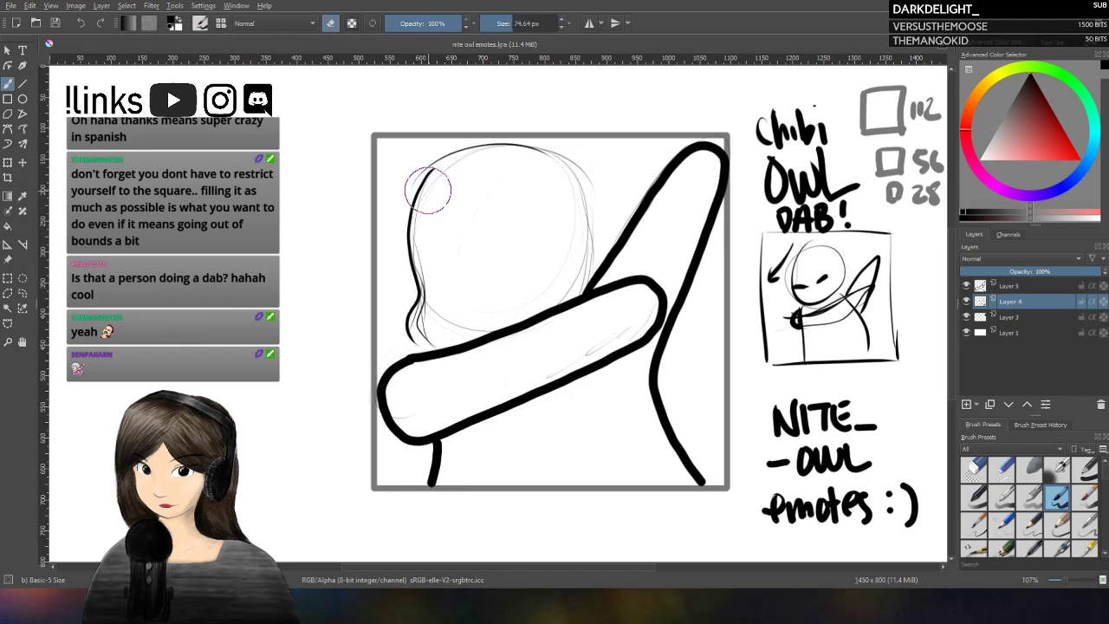
pyautogui.moveTo(415, 178); pyautogui.dragTo(429, 176)
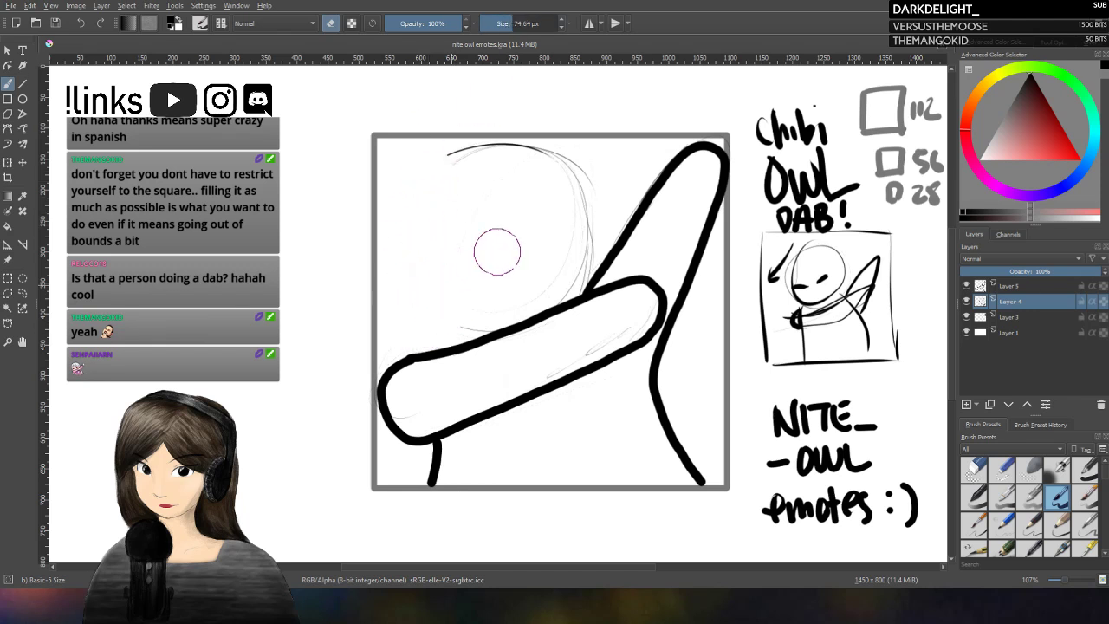
pyautogui.hotkey('ctrl', 'z')
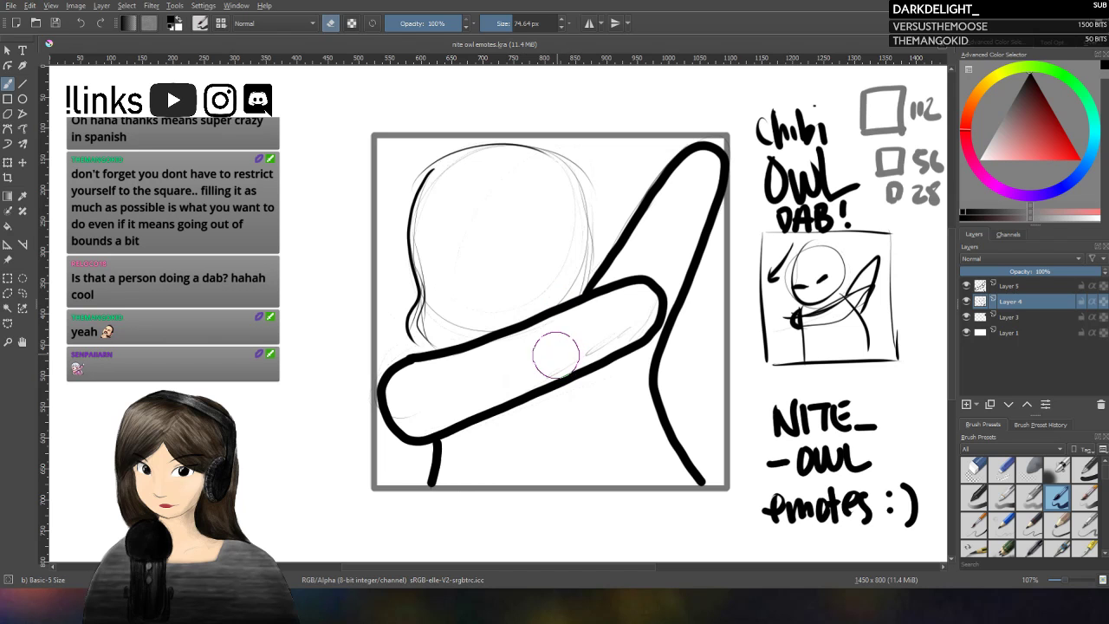
pyautogui.moveTo(405, 286)
pyautogui.mouseDown()
pyautogui.moveTo(411, 371)
pyautogui.moveTo(408, 254)
pyautogui.mouseUp()
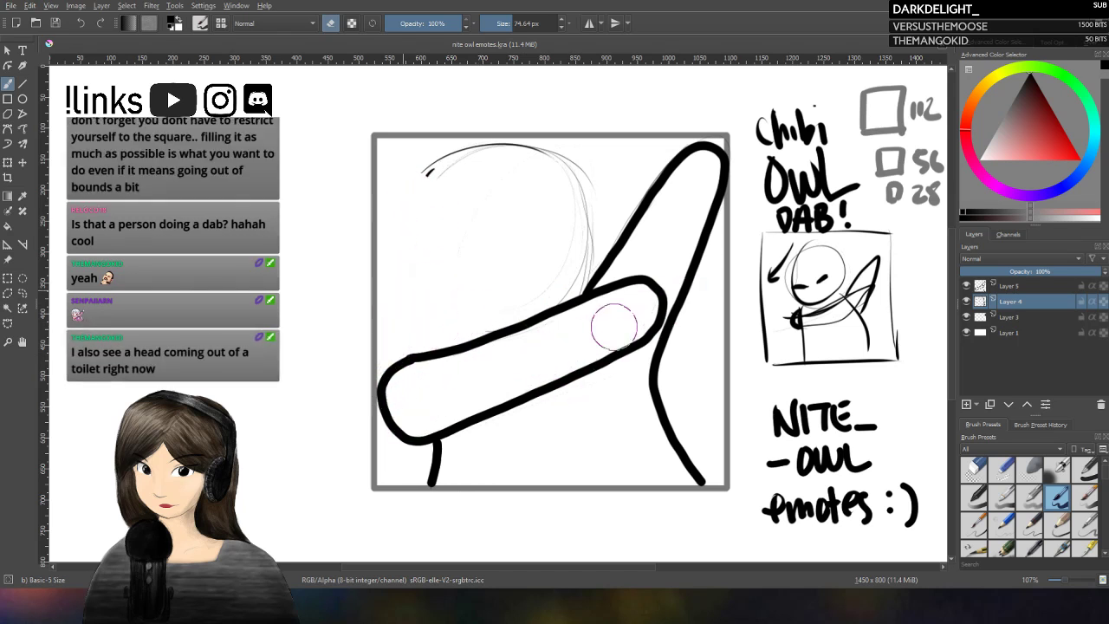
# Step: Erase the inked right body line below the raised arm on Layer 5 with the brush in eraser mode at 40 px
pyautogui.click(1011, 286)
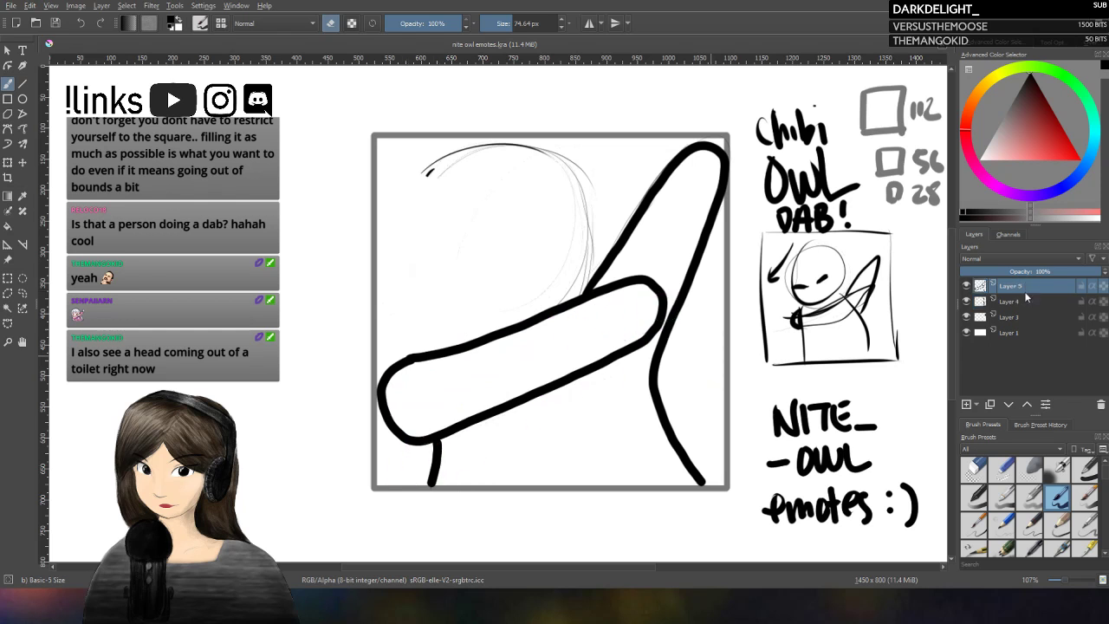
pyautogui.click(1056, 496)
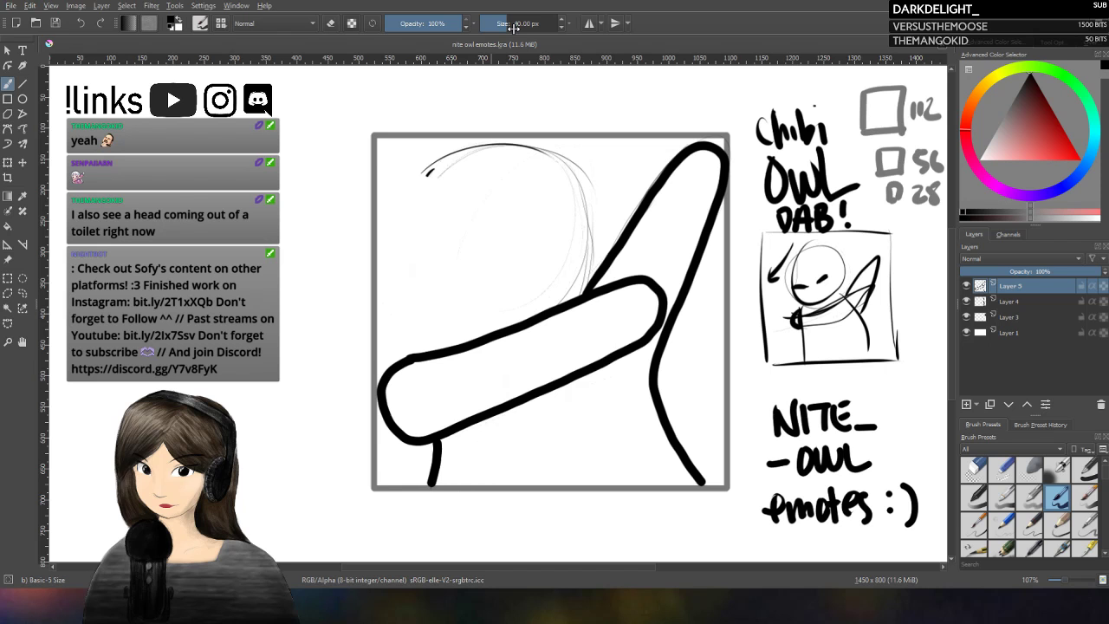
pyautogui.moveTo(650, 400); pyautogui.dragTo(693, 481)
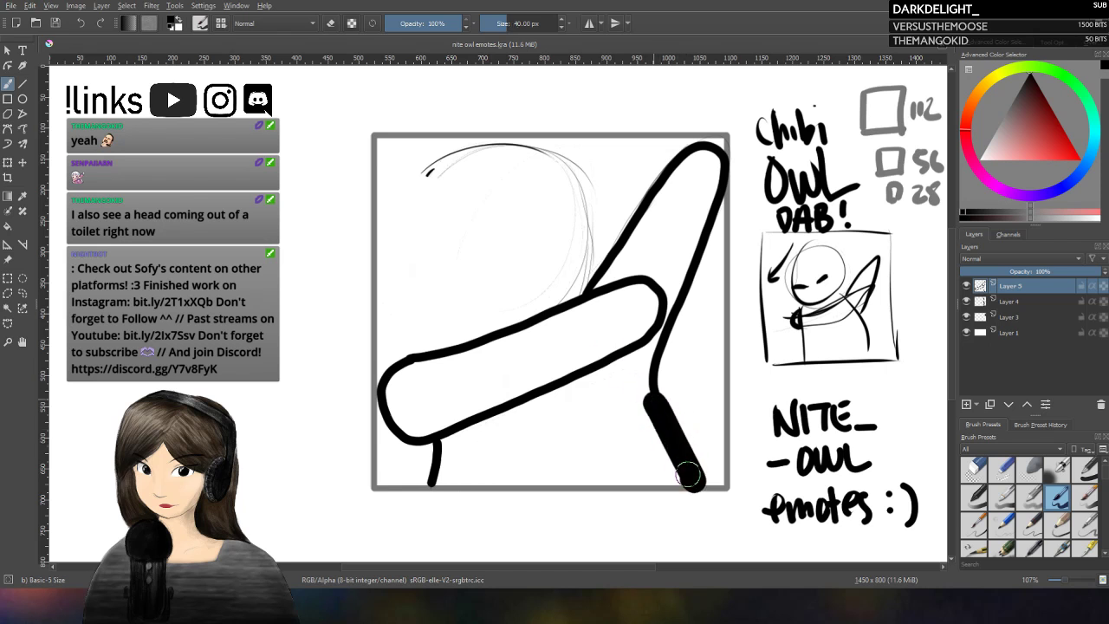
pyautogui.hotkey('ctrl', 'z')
pyautogui.click(332, 24)
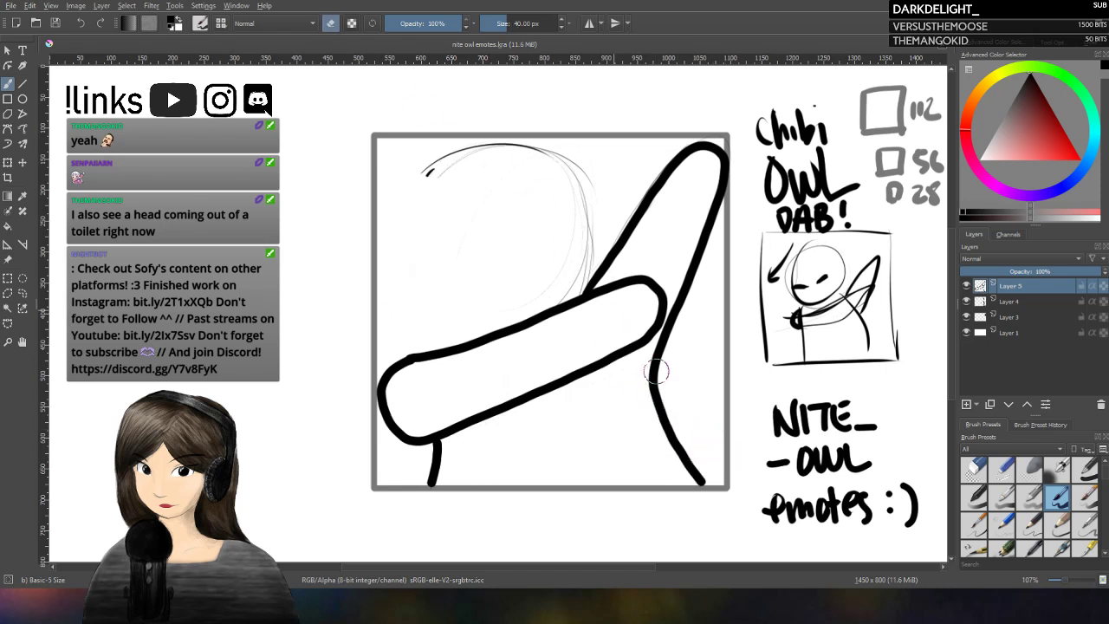
pyautogui.moveTo(649, 381); pyautogui.dragTo(690, 474)
pyautogui.moveTo(660, 400); pyautogui.dragTo(655, 374)
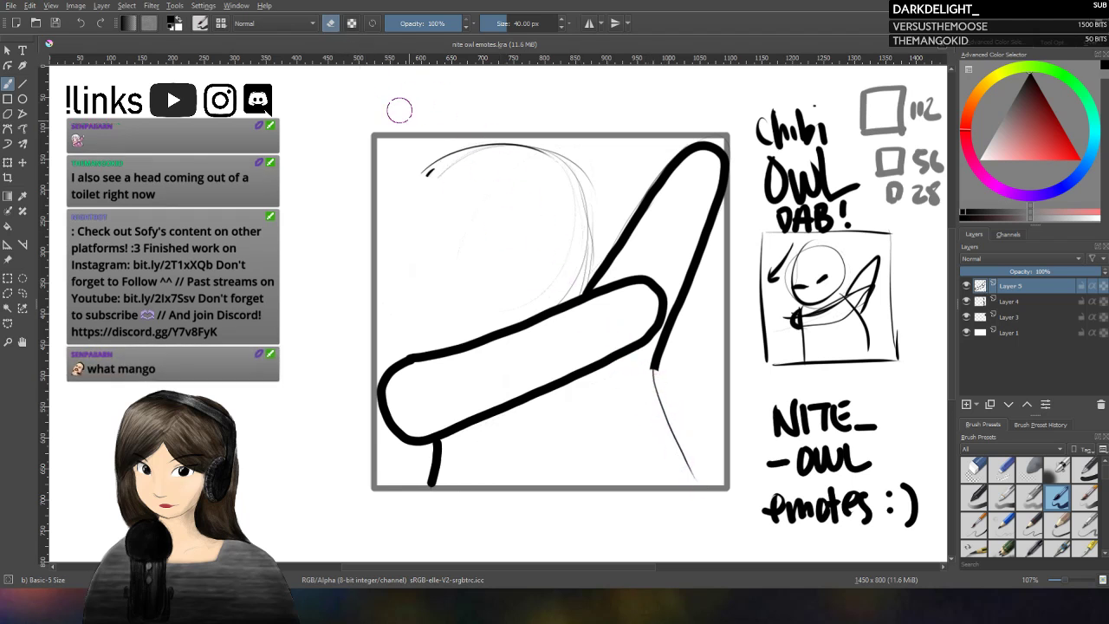
# Step: Try to ink the right body line below the raised arm with the brush at 40 px
pyautogui.click(1031, 505)
pyautogui.click(1060, 505)
pyautogui.moveTo(656, 370); pyautogui.dragTo(698, 488)
pyautogui.hotkey('ctrl', 'z')
pyautogui.moveTo(656, 370); pyautogui.dragTo(674, 429)
pyautogui.hotkey('ctrl', 'z')
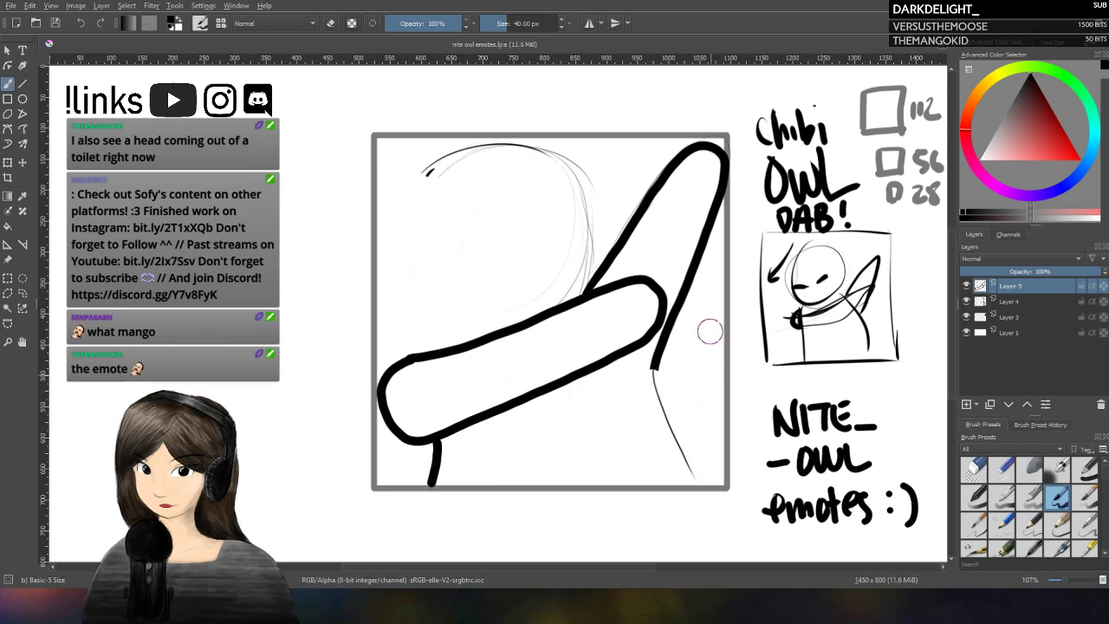
# Step: Ink the right body line from the raised arm's base down to the frame's lower edge at a 16.70 px brush size
pyautogui.click(502, 29)
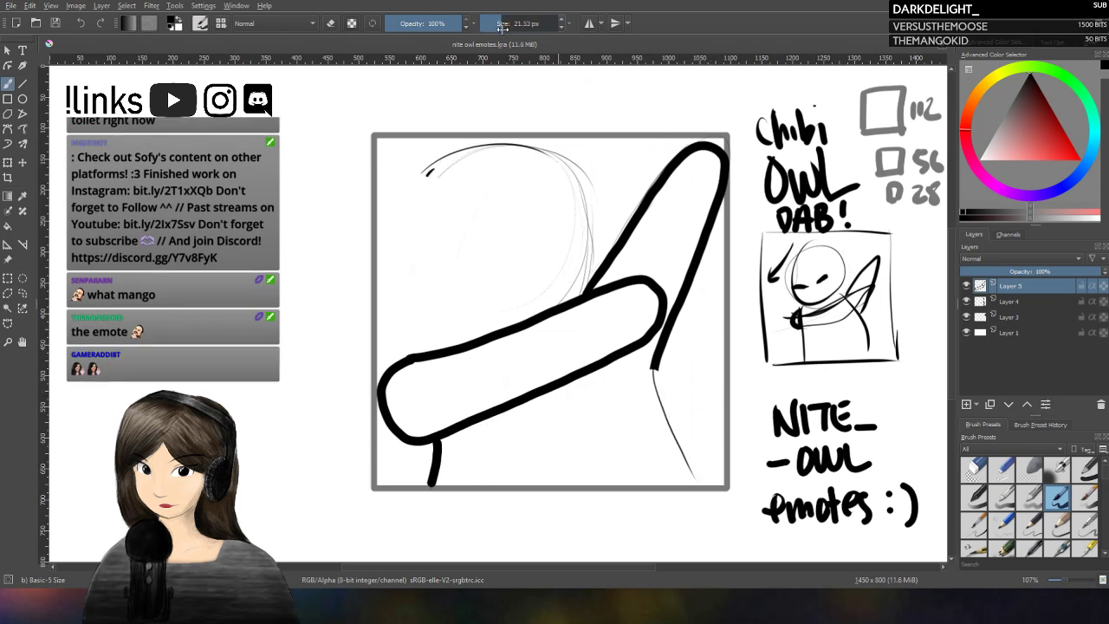
pyautogui.moveTo(655, 368); pyautogui.dragTo(659, 388)
pyautogui.hotkey('ctrl', 'z')
pyautogui.press('[')
pyautogui.press('[')
pyautogui.press('[')
pyautogui.moveTo(654, 368)
pyautogui.mouseDown()
pyautogui.moveTo(657, 378)
pyautogui.moveTo(704, 500)
pyautogui.mouseUp()
pyautogui.hotkey('ctrl', 'z')
pyautogui.hotkey('ctrl', 'z')
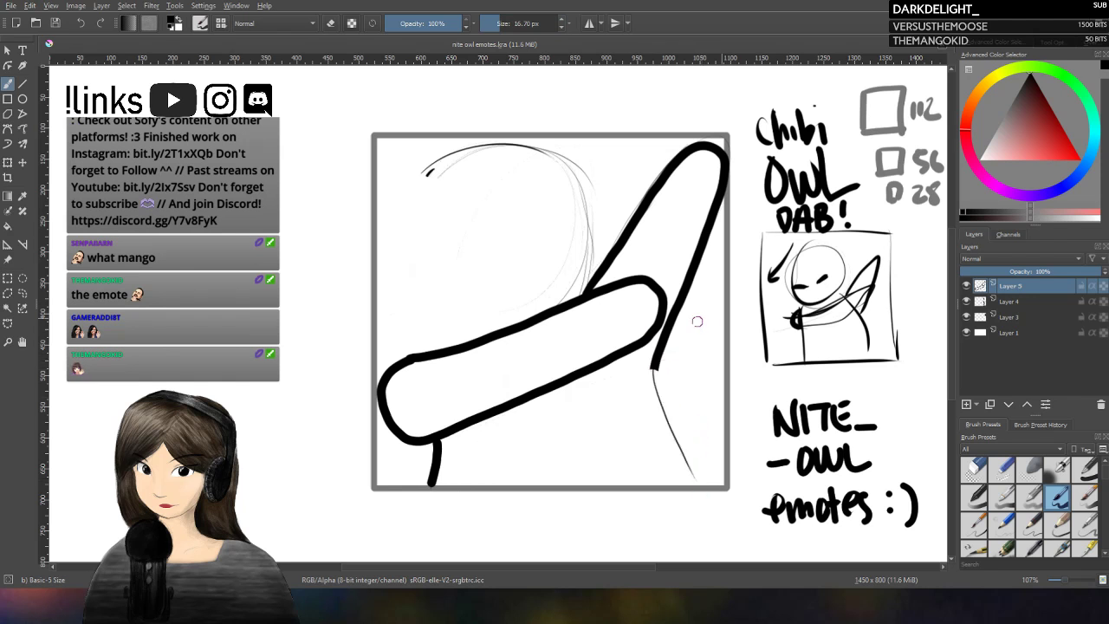
pyautogui.moveTo(654, 368); pyautogui.dragTo(700, 483)
pyautogui.hotkey('ctrl', 'z')
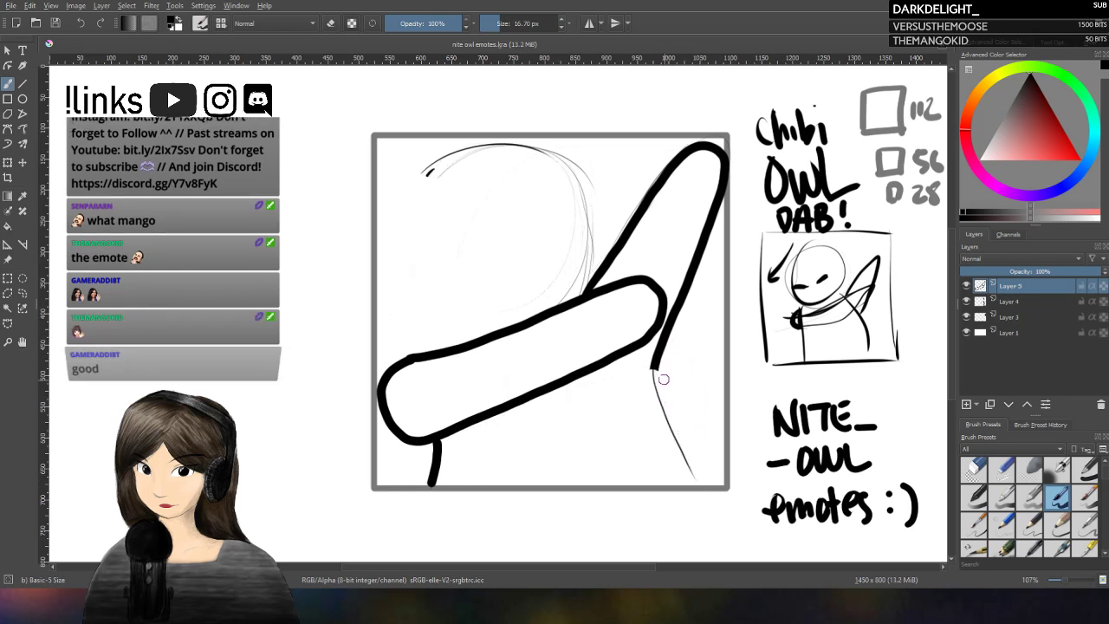
pyautogui.moveTo(654, 369); pyautogui.dragTo(700, 490)
pyautogui.hotkey('ctrl', 'z')
pyautogui.moveTo(655, 363); pyautogui.dragTo(703, 486)
pyautogui.hotkey('ctrl', 'z')
pyautogui.moveTo(654, 368); pyautogui.dragTo(703, 483)
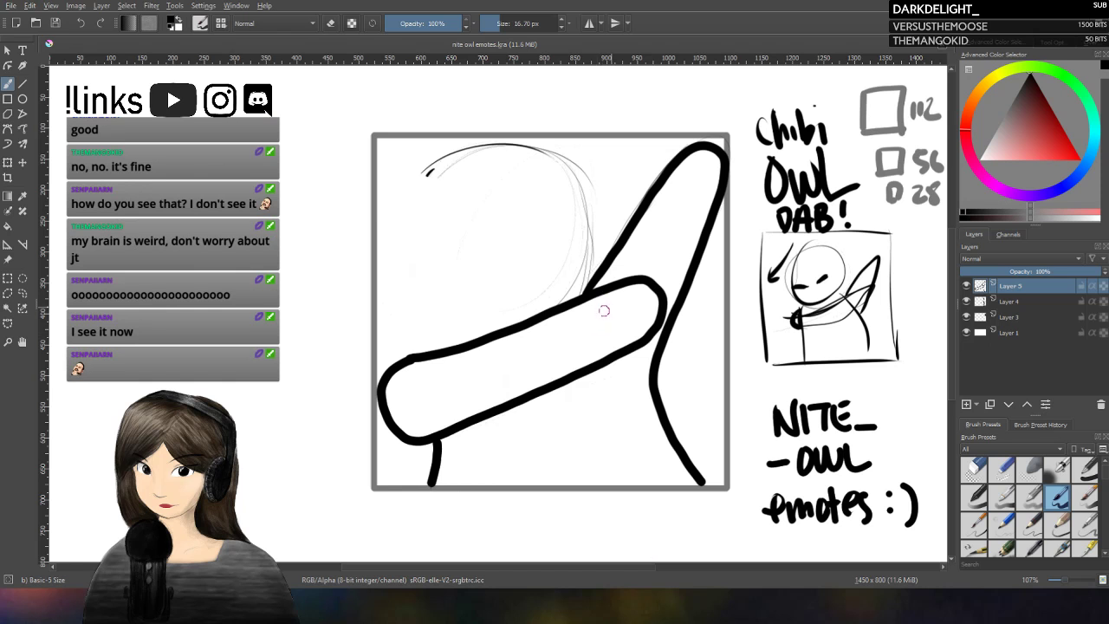
# Step: Try to add cuff lines across the tips of the front arm and the raised arm
pyautogui.moveTo(610, 290); pyautogui.dragTo(627, 343)
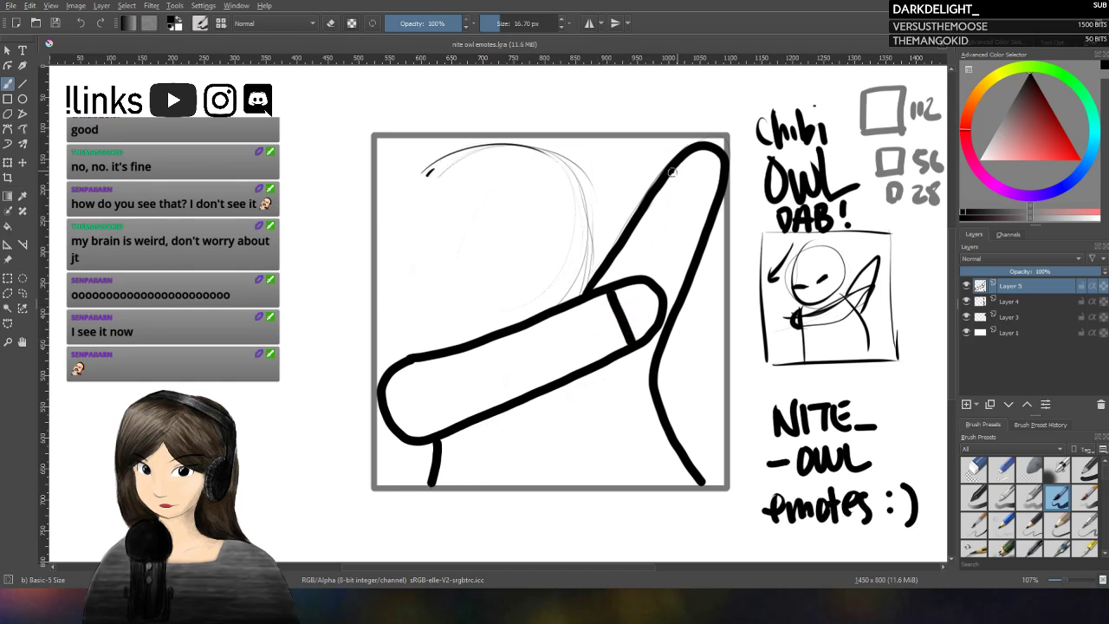
pyautogui.moveTo(670, 175); pyautogui.dragTo(725, 186)
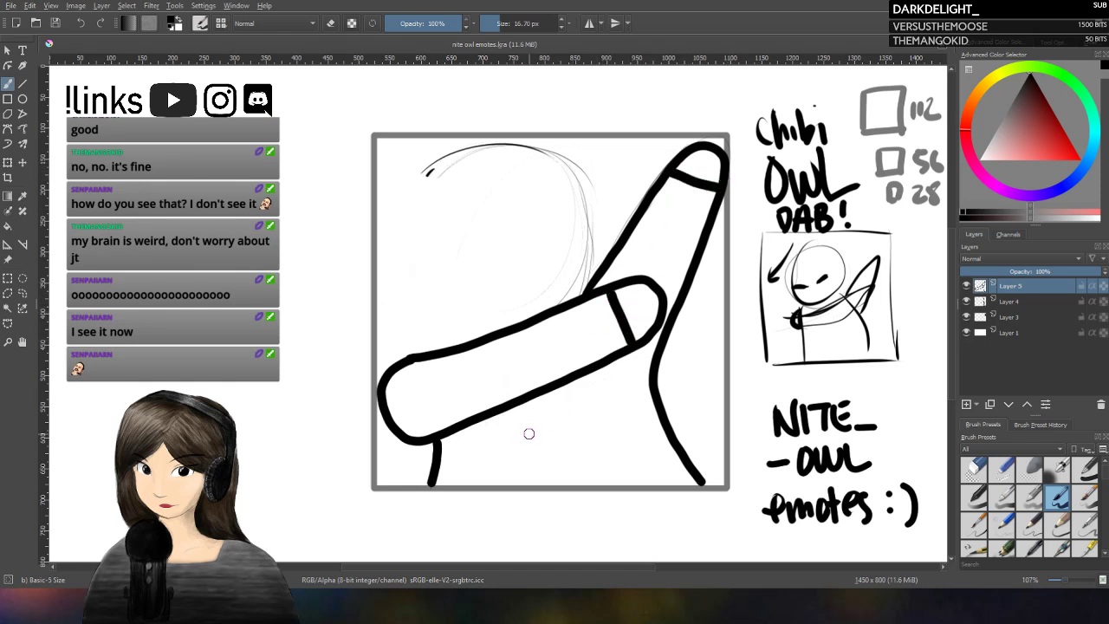
pyautogui.hotkey('ctrl', 'z')
pyautogui.hotkey('ctrl', 'z')
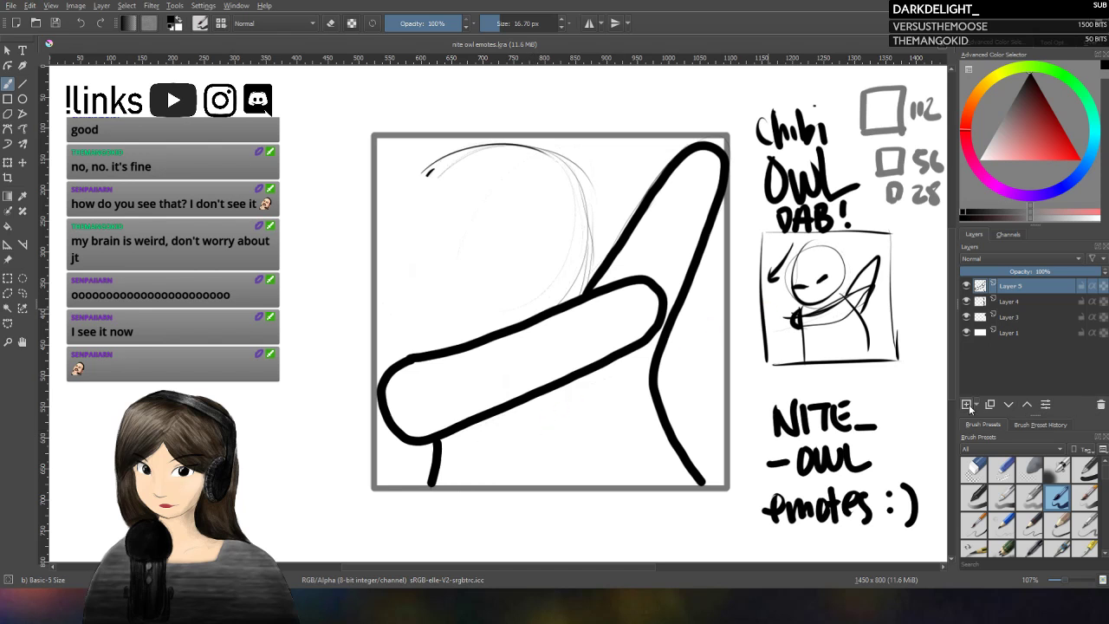
# Step: Hide Layer 5 and add a new layer above it
pyautogui.click(966, 285)
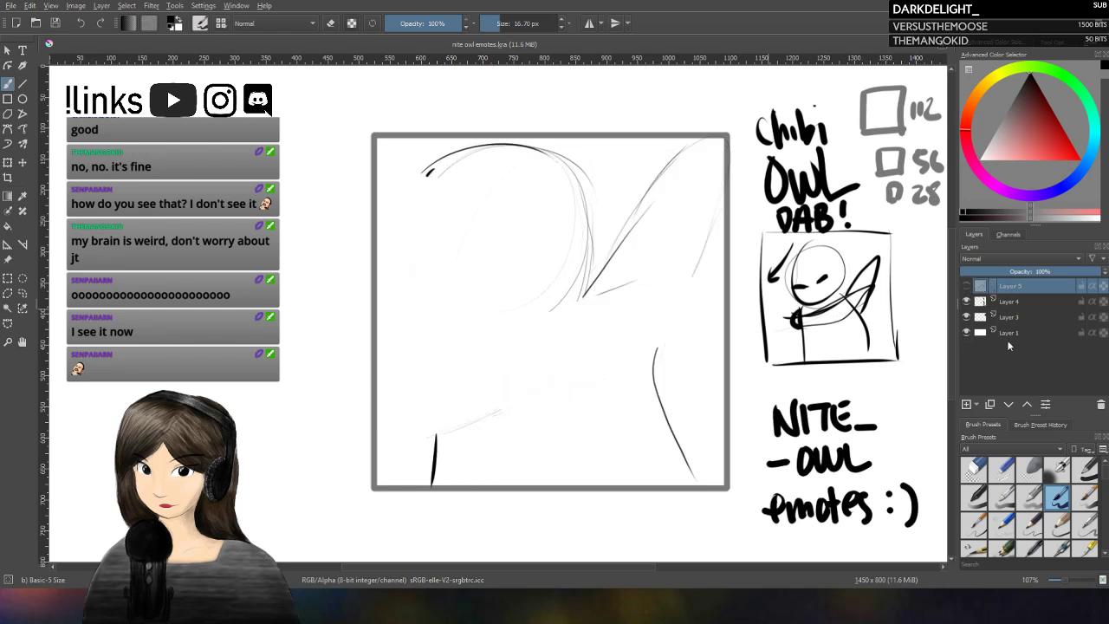
pyautogui.click(968, 404)
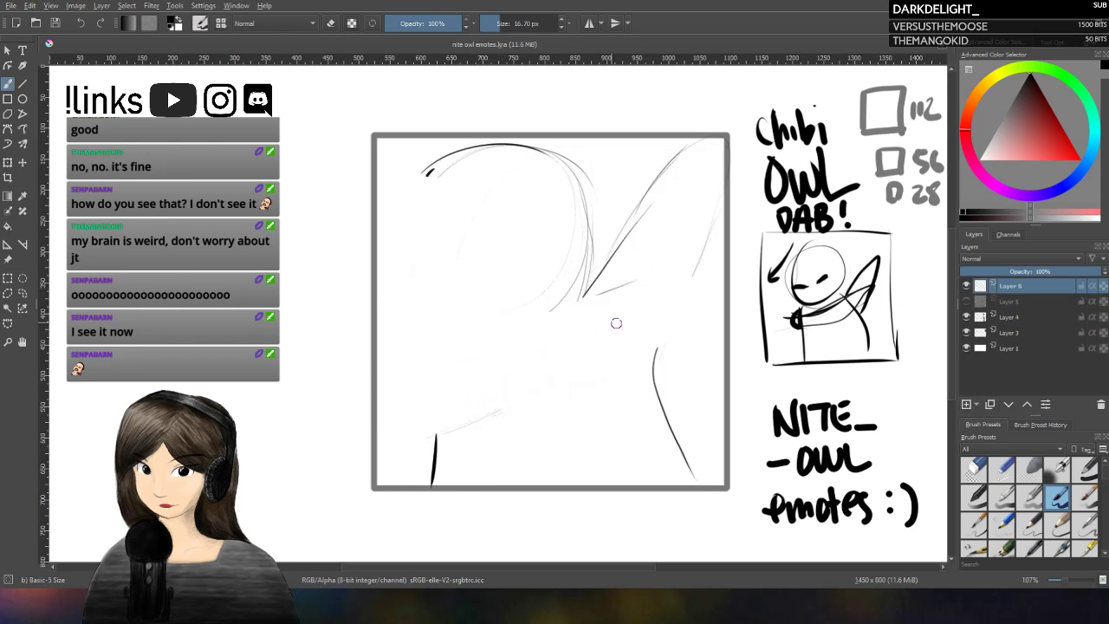
# Step: Try to ink a closed, angular hand shape at the end of the front arm
pyautogui.moveTo(585, 309)
pyautogui.mouseDown()
pyautogui.moveTo(657, 273)
pyautogui.moveTo(618, 349)
pyautogui.moveTo(590, 335)
pyautogui.moveTo(586, 306)
pyautogui.mouseUp()
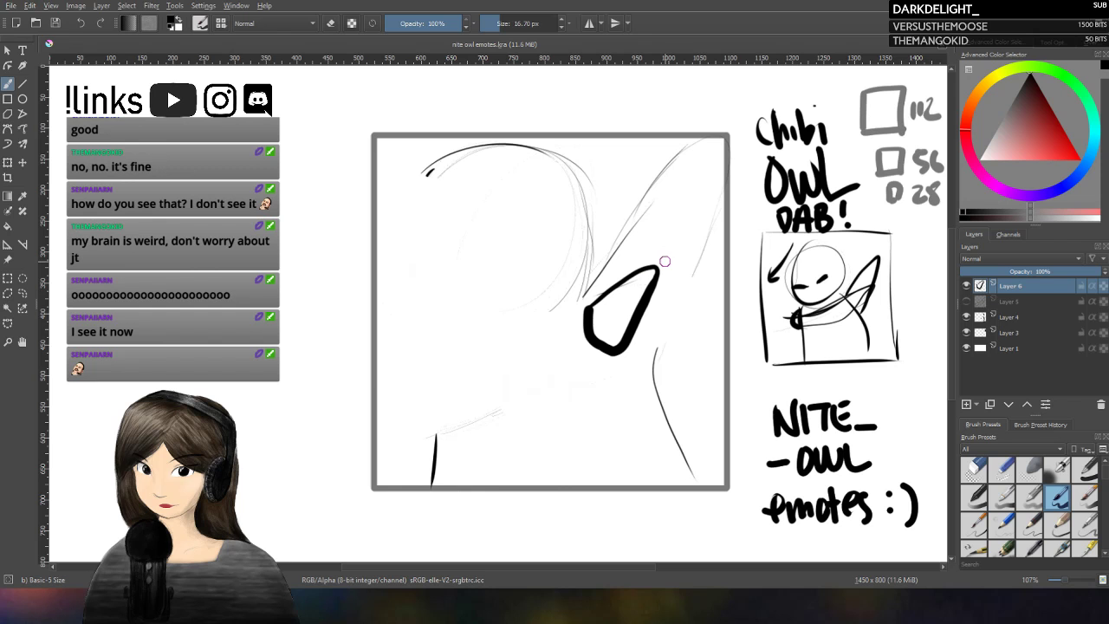
pyautogui.hotkey('ctrl', 'z')
pyautogui.moveTo(592, 303)
pyautogui.mouseDown()
pyautogui.moveTo(626, 270)
pyautogui.moveTo(661, 271)
pyautogui.moveTo(646, 316)
pyautogui.moveTo(623, 284)
pyautogui.moveTo(655, 274)
pyautogui.moveTo(621, 354)
pyautogui.moveTo(610, 355)
pyautogui.moveTo(600, 330)
pyautogui.moveTo(608, 293)
pyautogui.mouseUp()
pyautogui.hotkey('ctrl', 'z')
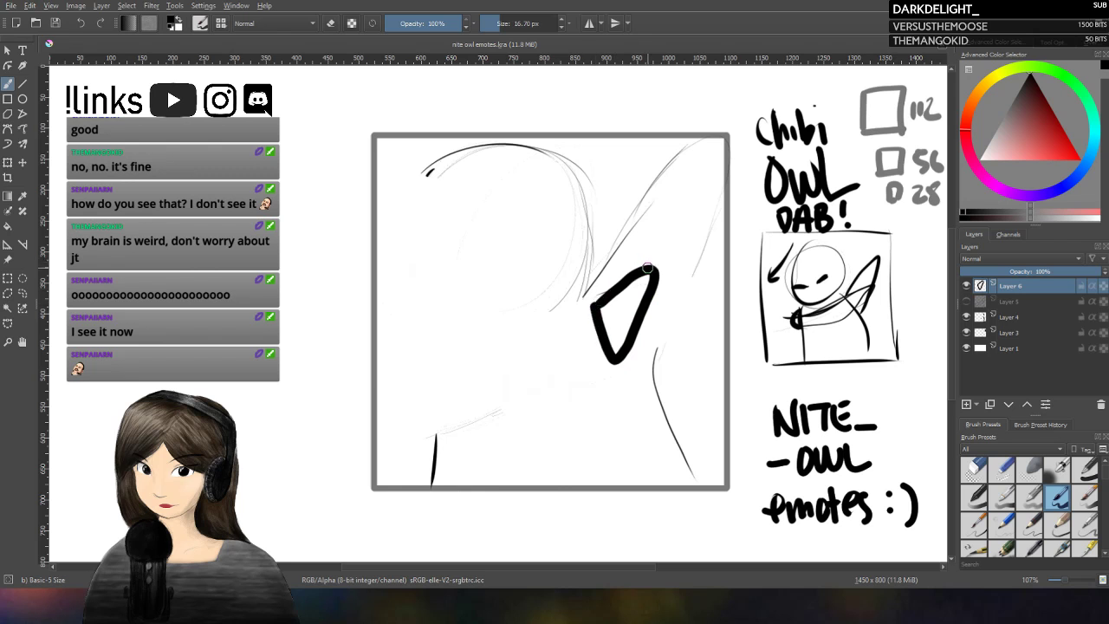
pyautogui.hotkey('ctrl', 'z')
pyautogui.moveTo(596, 303)
pyautogui.mouseDown()
pyautogui.moveTo(641, 270)
pyautogui.moveTo(662, 272)
pyautogui.moveTo(615, 360)
pyautogui.moveTo(587, 359)
pyautogui.moveTo(580, 339)
pyautogui.moveTo(598, 293)
pyautogui.mouseUp()
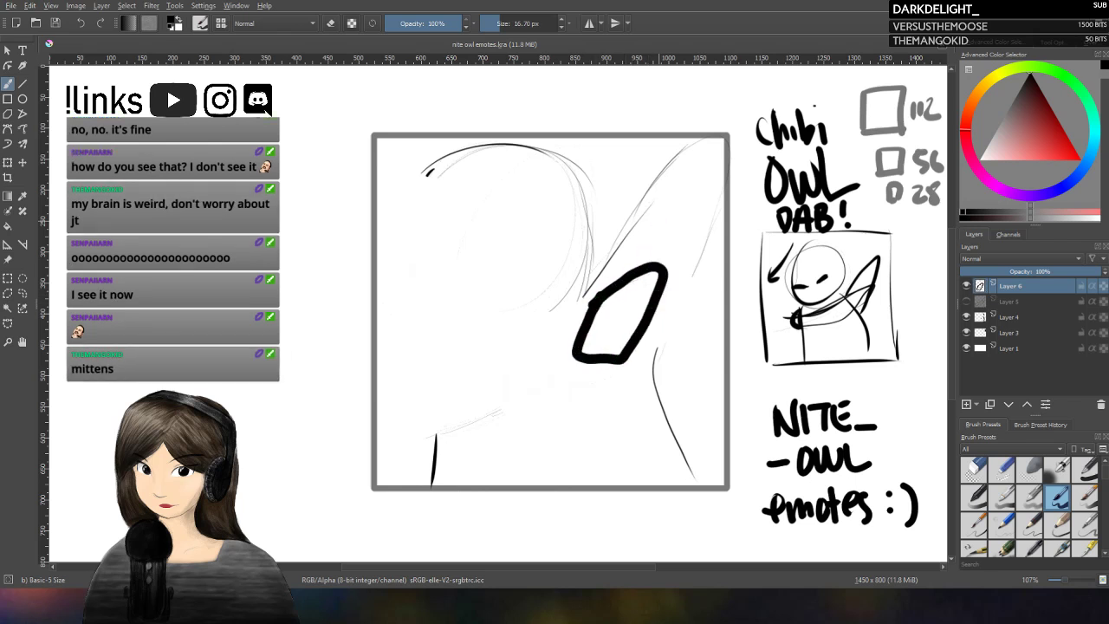
pyautogui.hotkey('ctrl', 'z')
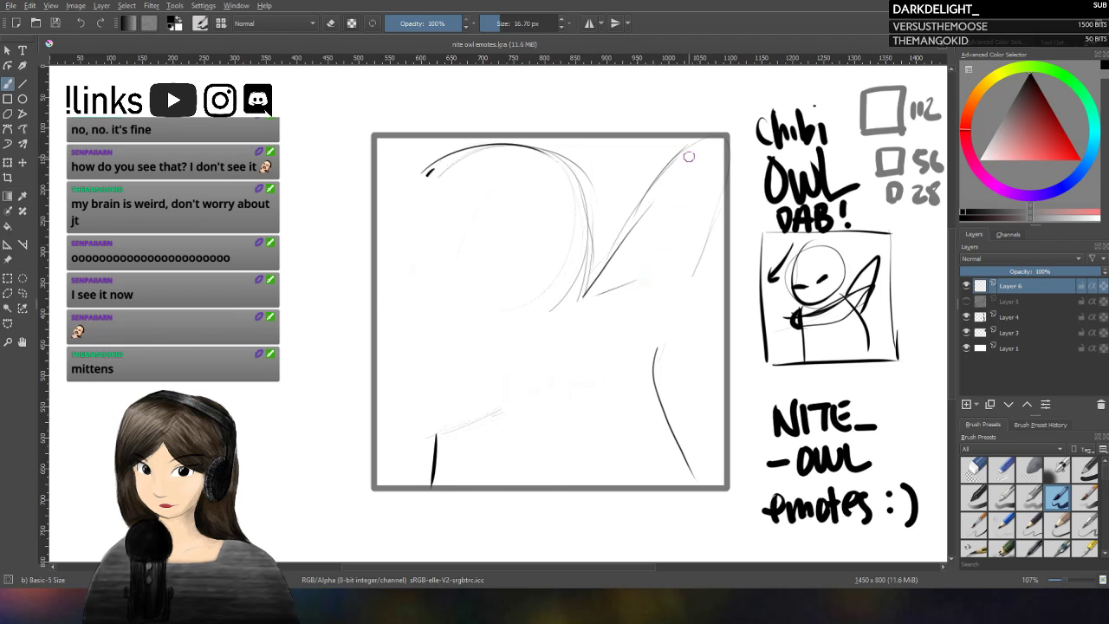
# Step: Try to ink a mitten-like hand at the tip of the raised arm in the frame's upper right corner
pyautogui.moveTo(643, 204)
pyautogui.mouseDown()
pyautogui.moveTo(700, 139)
pyautogui.moveTo(707, 177)
pyautogui.moveTo(721, 177)
pyautogui.mouseUp()
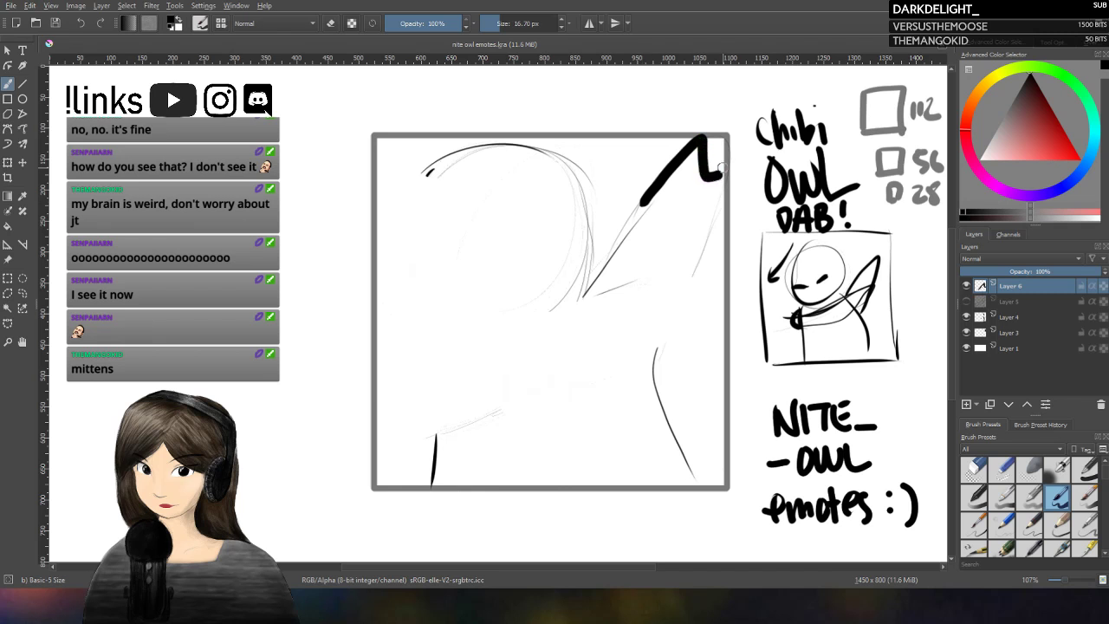
pyautogui.hotkey('ctrl', 'z')
pyautogui.moveTo(648, 202)
pyautogui.mouseDown()
pyautogui.moveTo(707, 138)
pyautogui.moveTo(705, 179)
pyautogui.moveTo(717, 190)
pyautogui.moveTo(708, 214)
pyautogui.moveTo(681, 159)
pyautogui.moveTo(714, 133)
pyautogui.moveTo(704, 185)
pyautogui.mouseUp()
pyautogui.hotkey('ctrl', 'z')
pyautogui.hotkey('ctrl', 'z')
pyautogui.moveTo(645, 204)
pyautogui.mouseDown()
pyautogui.moveTo(694, 146)
pyautogui.moveTo(718, 140)
pyautogui.moveTo(711, 176)
pyautogui.moveTo(723, 189)
pyautogui.moveTo(707, 220)
pyautogui.moveTo(645, 204)
pyautogui.mouseUp()
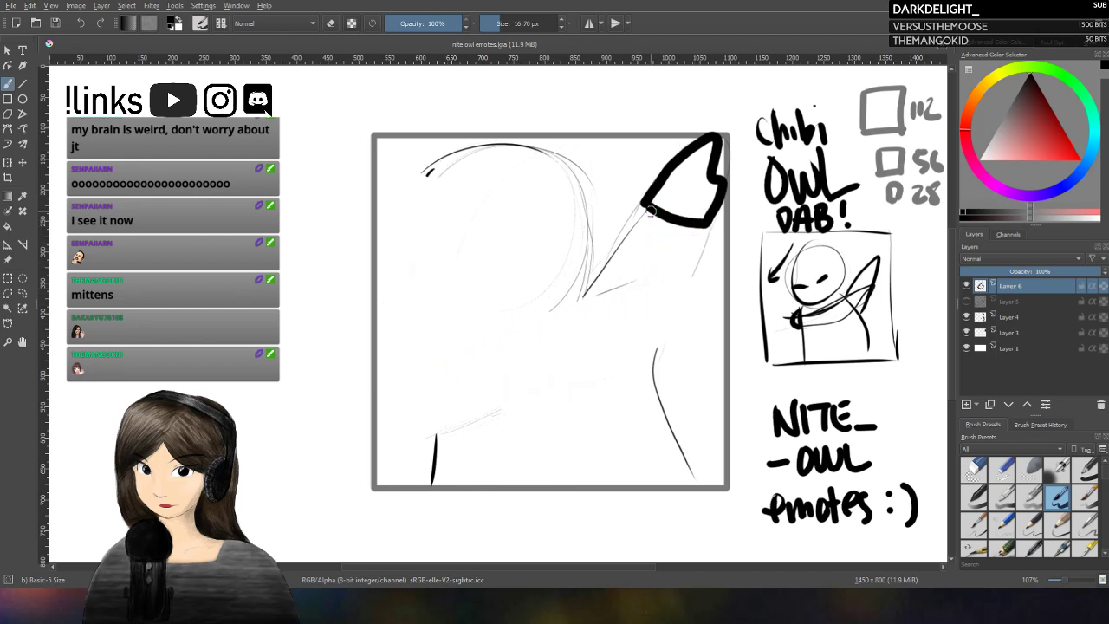
pyautogui.hotkey('ctrl', 'z')
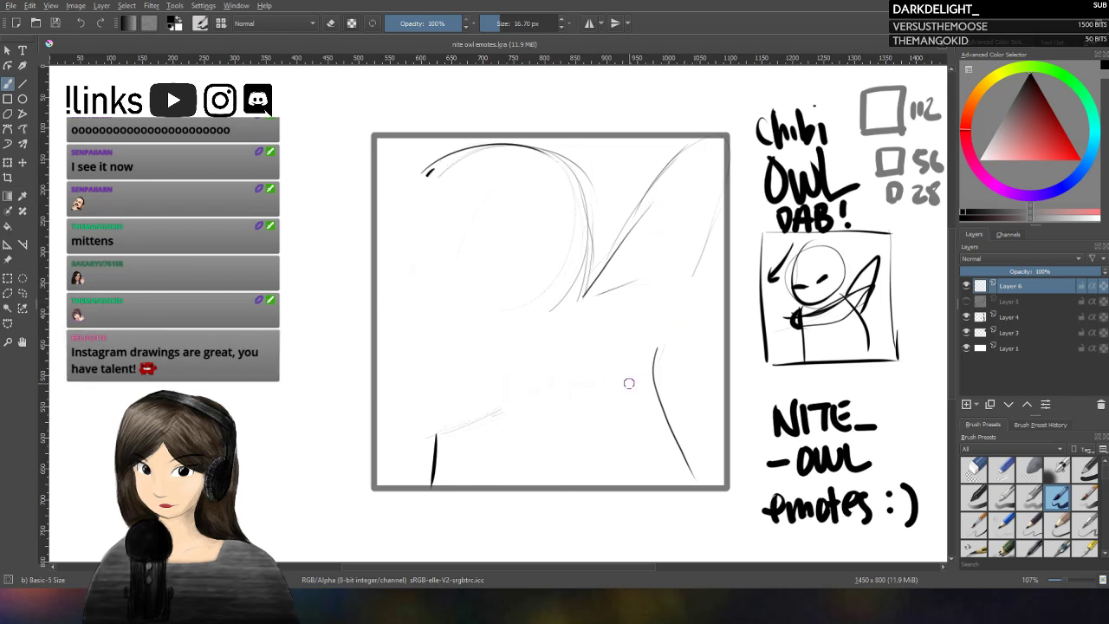
# Step: Ink the front arm's outline on Layer 6 with a curved cuff line and a pointed hand
pyautogui.moveTo(411, 347)
pyautogui.mouseDown()
pyautogui.moveTo(390, 421)
pyautogui.moveTo(427, 434)
pyautogui.moveTo(621, 351)
pyautogui.mouseUp()
pyautogui.hotkey('ctrl', 'z')
pyautogui.moveTo(614, 289)
pyautogui.mouseDown()
pyautogui.moveTo(415, 369)
pyautogui.moveTo(391, 407)
pyautogui.moveTo(425, 426)
pyautogui.moveTo(559, 374)
pyautogui.mouseUp()
pyautogui.hotkey('ctrl', 'z')
pyautogui.moveTo(613, 289)
pyautogui.mouseDown()
pyautogui.moveTo(407, 374)
pyautogui.moveTo(394, 408)
pyautogui.moveTo(412, 435)
pyautogui.moveTo(465, 430)
pyautogui.moveTo(582, 371)
pyautogui.moveTo(602, 359)
pyautogui.moveTo(610, 305)
pyautogui.moveTo(641, 276)
pyautogui.moveTo(681, 262)
pyautogui.moveTo(675, 293)
pyautogui.moveTo(607, 361)
pyautogui.mouseUp()
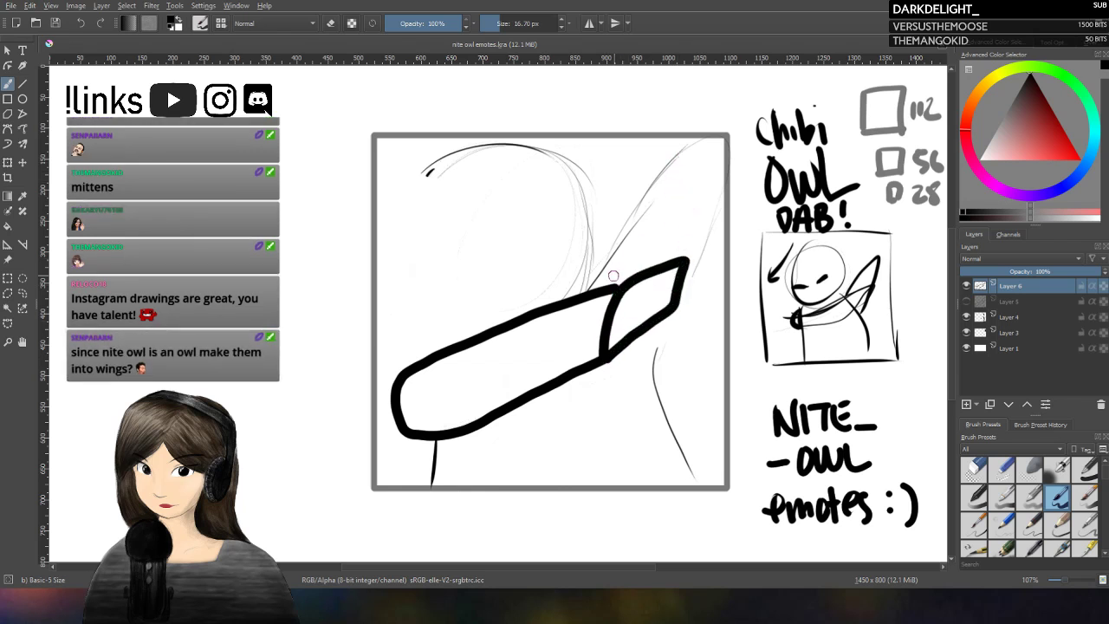
# Step: Try to draw the raised arm's upper edge and sweeping wing curves down from both arms
pyautogui.moveTo(589, 288); pyautogui.dragTo(684, 137)
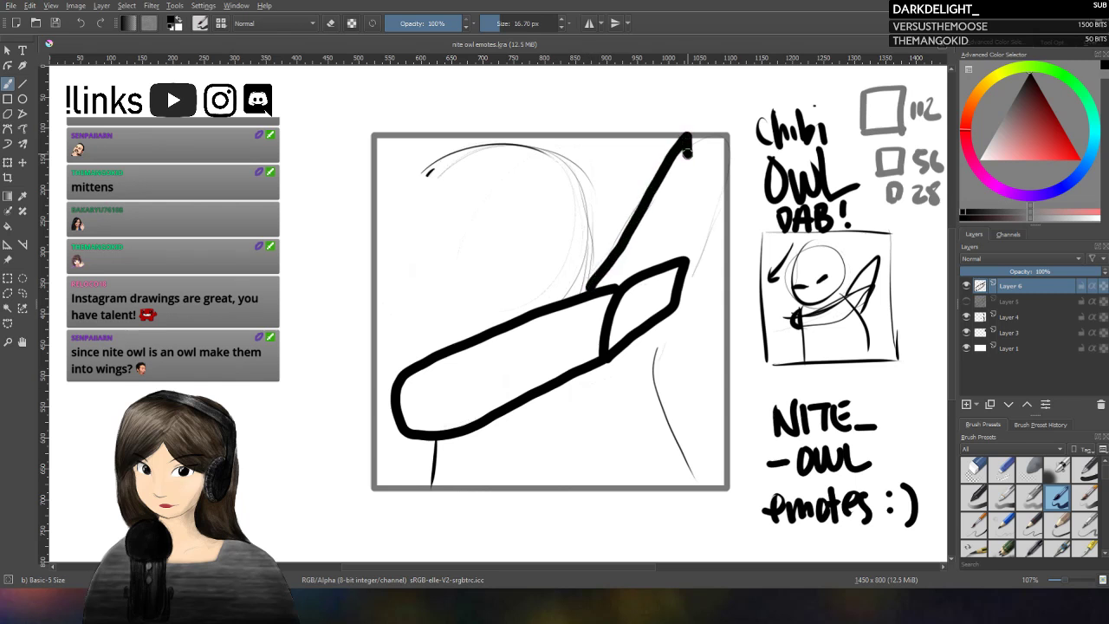
pyautogui.hotkey('ctrl', 'z')
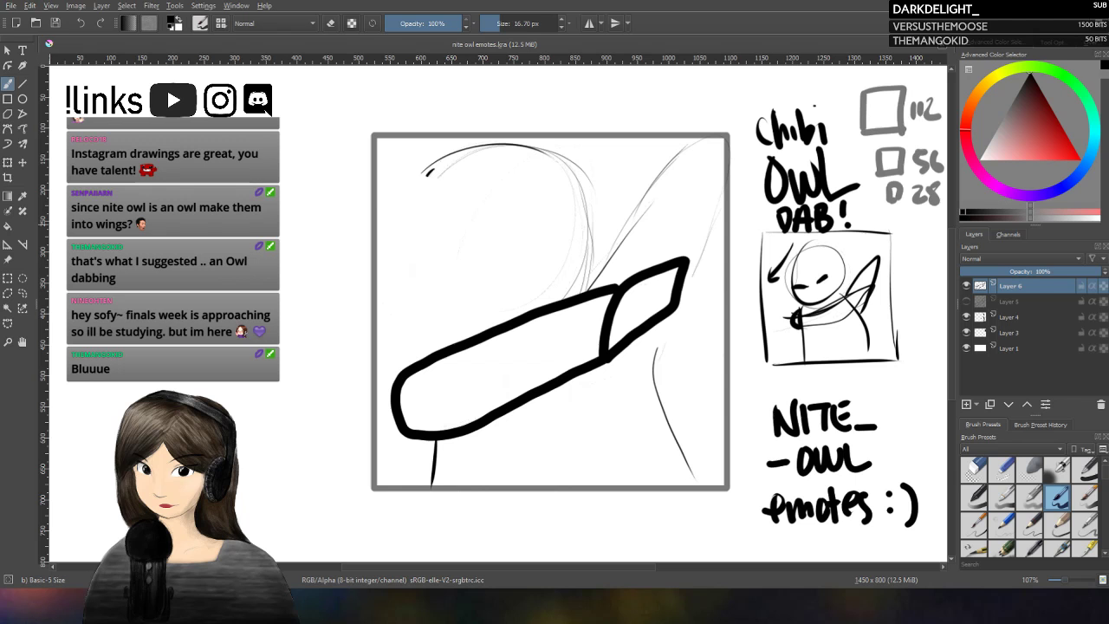
pyautogui.moveTo(672, 275)
pyautogui.mouseDown()
pyautogui.moveTo(663, 327)
pyautogui.moveTo(516, 515)
pyautogui.mouseUp()
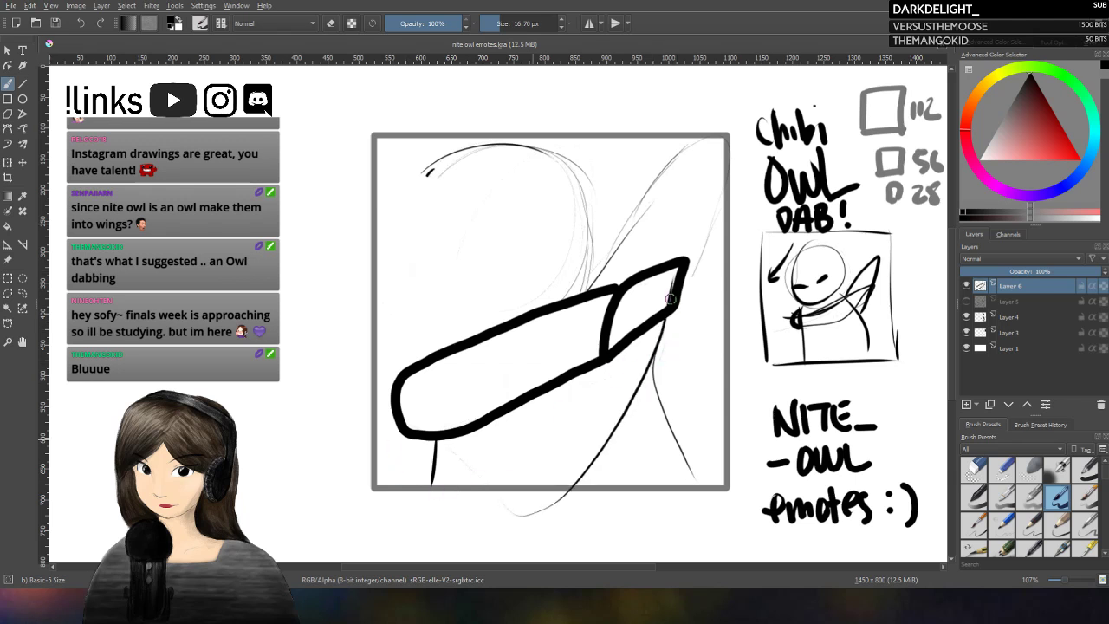
pyautogui.moveTo(724, 187); pyautogui.dragTo(678, 403)
# Step: Discard Layer 6 with its drawing, restoring the erased head and arm sketch, and add a new layer above Layer 5
pyautogui.hotkey('ctrl', 'z')
pyautogui.hotkey('ctrl', 'z')
pyautogui.hotkey('shift', 'Delete')
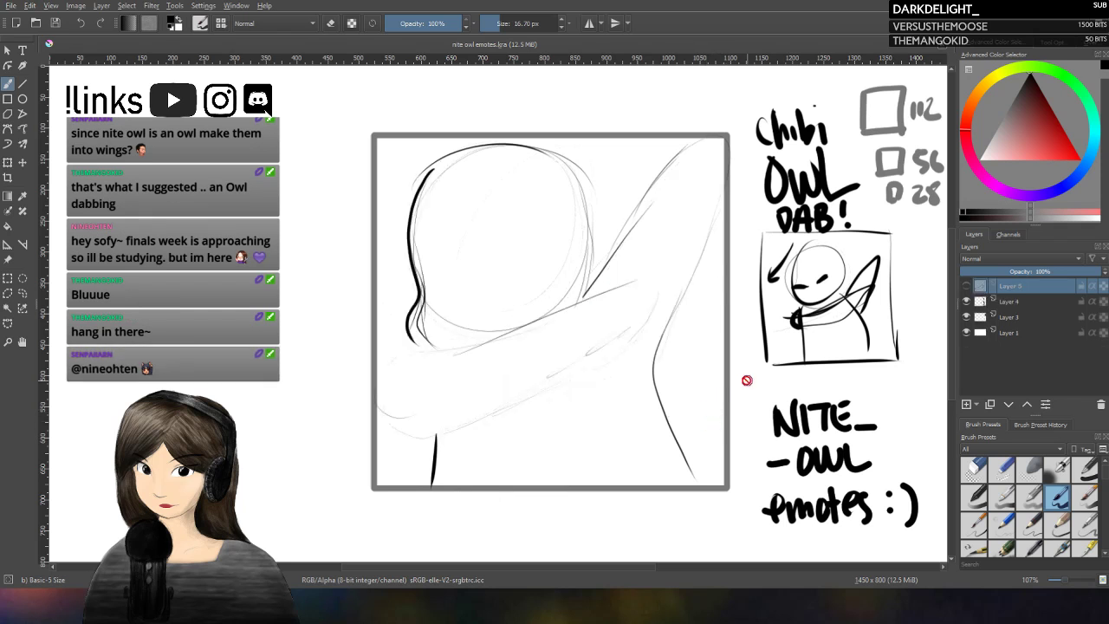
pyautogui.click(967, 404)
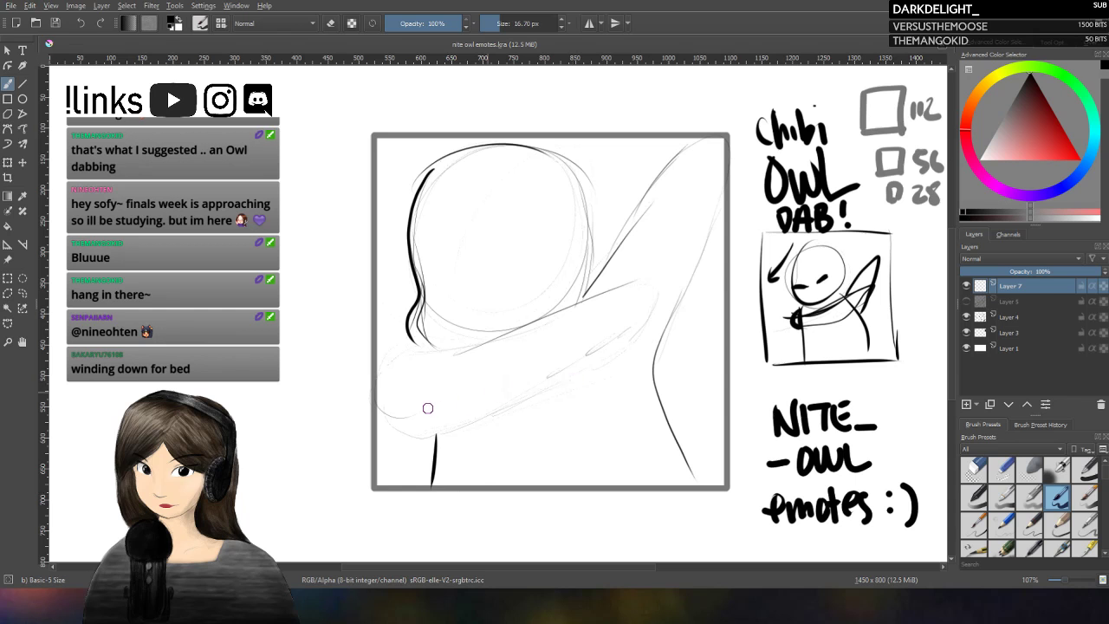
# Step: Draw both wings on the new layer: a broad pointed front wing sweeping to the frame's lower edge and a tall raised wing behind
pyautogui.moveTo(416, 362)
pyautogui.mouseDown()
pyautogui.moveTo(578, 322)
pyautogui.moveTo(568, 468)
pyautogui.moveTo(525, 490)
pyautogui.mouseUp()
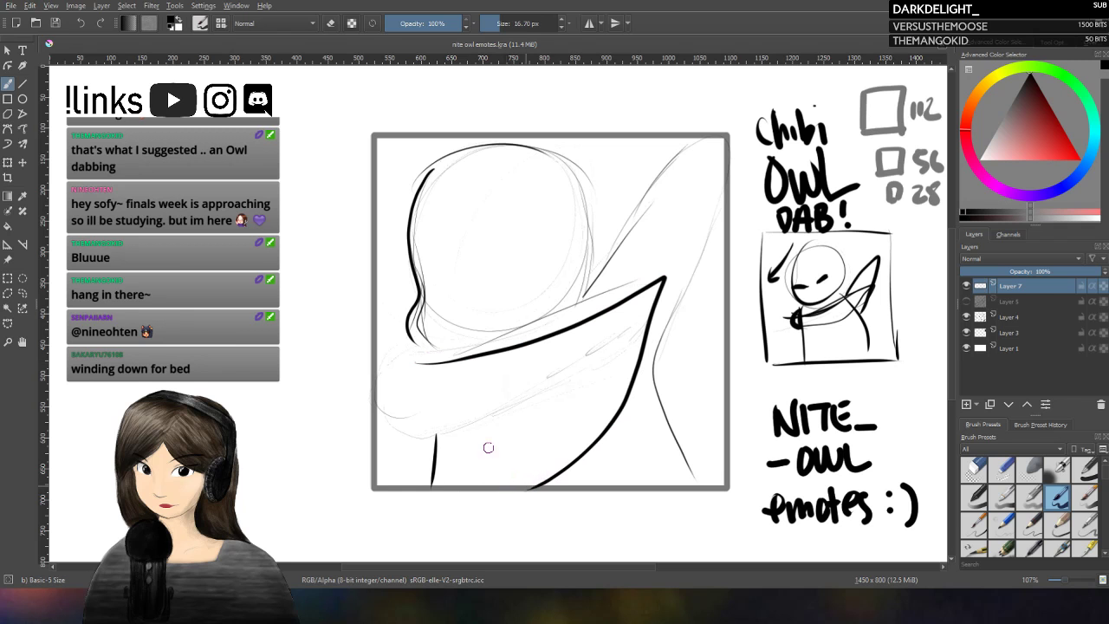
pyautogui.moveTo(405, 371); pyautogui.dragTo(414, 474)
pyautogui.moveTo(589, 305)
pyautogui.mouseDown()
pyautogui.moveTo(732, 218)
pyautogui.moveTo(685, 424)
pyautogui.mouseUp()
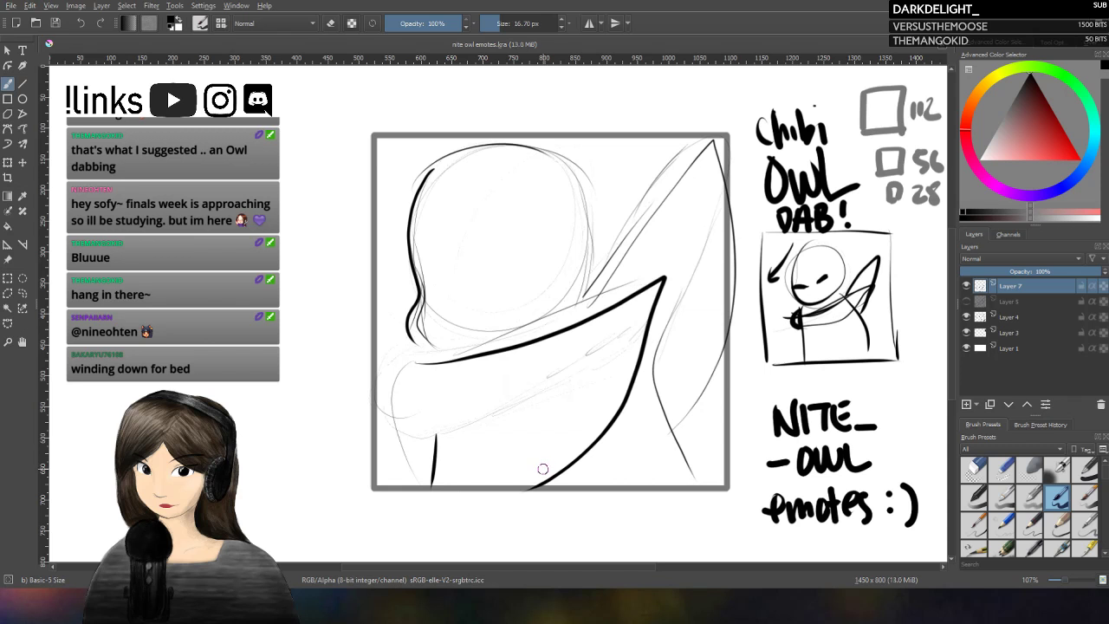
# Step: Try to draw the head's outline as an arch running from the cheek down to the front wing
pyautogui.moveTo(412, 265)
pyautogui.mouseDown()
pyautogui.moveTo(406, 351)
pyautogui.moveTo(599, 269)
pyautogui.moveTo(607, 305)
pyautogui.mouseUp()
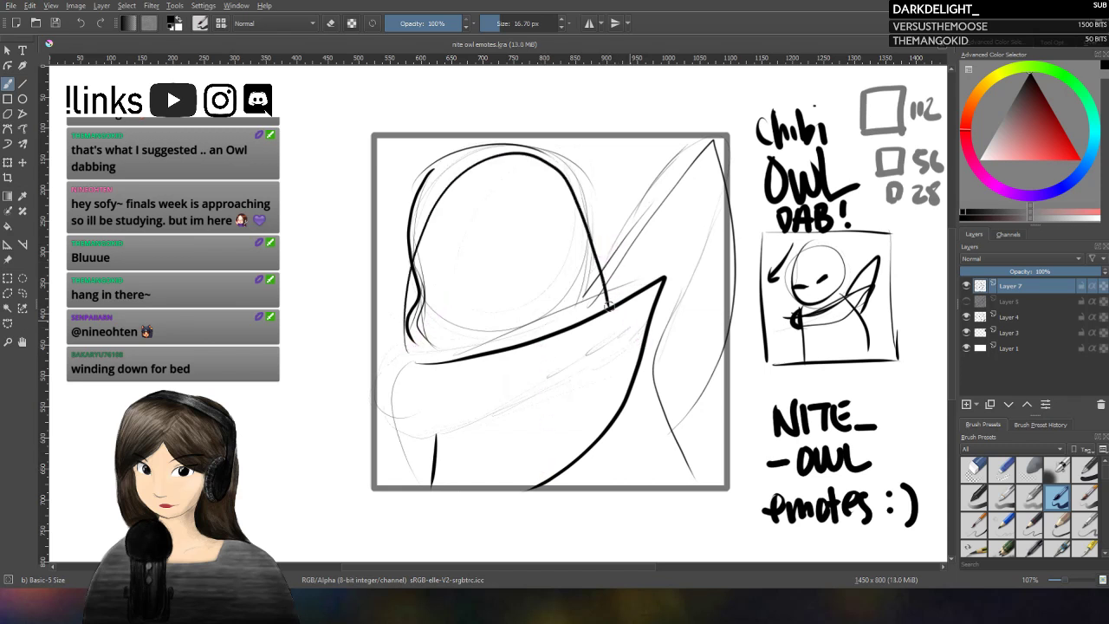
pyautogui.hotkey('ctrl', 'z')
pyautogui.hotkey('ctrl', 'z')
pyautogui.moveTo(409, 336)
pyautogui.mouseDown()
pyautogui.moveTo(424, 199)
pyautogui.moveTo(604, 254)
pyautogui.moveTo(607, 304)
pyautogui.mouseUp()
pyautogui.hotkey('ctrl', 'z')
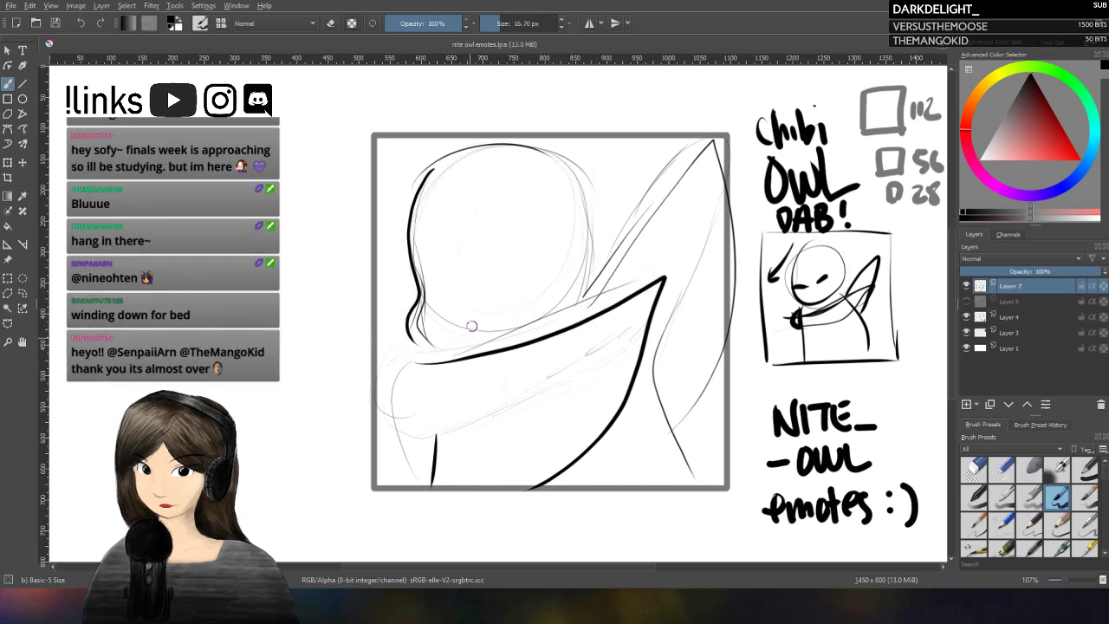
# Step: Draw a small pointed beak at the lower left of the head, just above the front wing
pyautogui.moveTo(449, 310)
pyautogui.mouseDown()
pyautogui.moveTo(434, 333)
pyautogui.moveTo(460, 311)
pyautogui.moveTo(442, 301)
pyautogui.moveTo(437, 346)
pyautogui.moveTo(468, 326)
pyautogui.mouseUp()
pyautogui.hotkey('ctrl', 'z')
pyautogui.hotkey('ctrl', 'z')
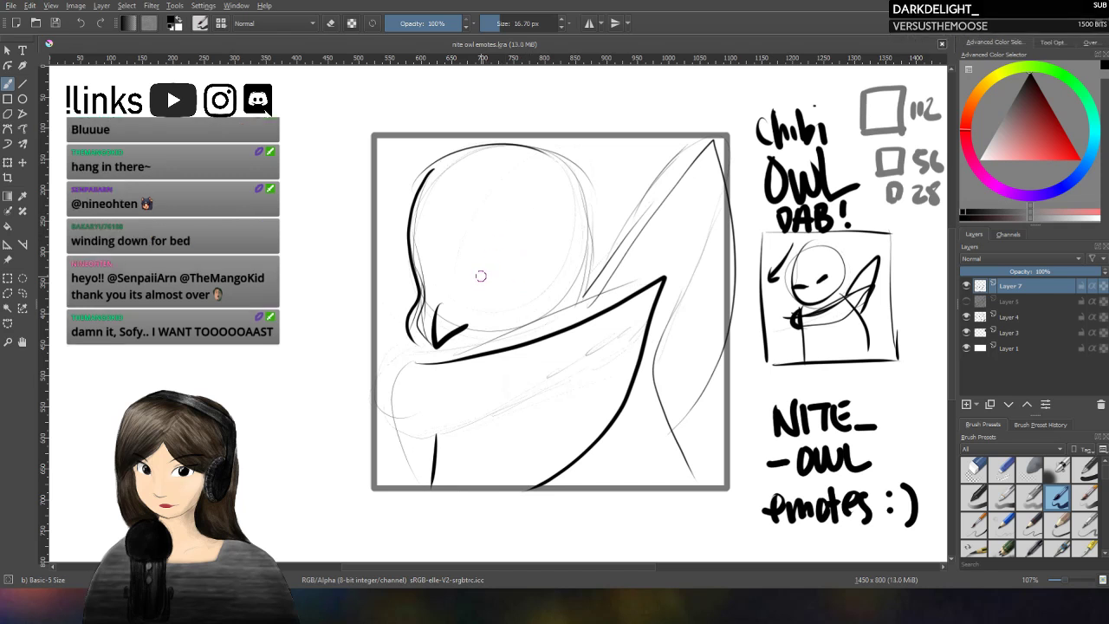
# Step: Try to draw the eyes, with a curved upper lid closed off by a lower curve and an iris line
pyautogui.moveTo(411, 259); pyautogui.dragTo(451, 276)
pyautogui.moveTo(472, 282); pyautogui.dragTo(539, 245)
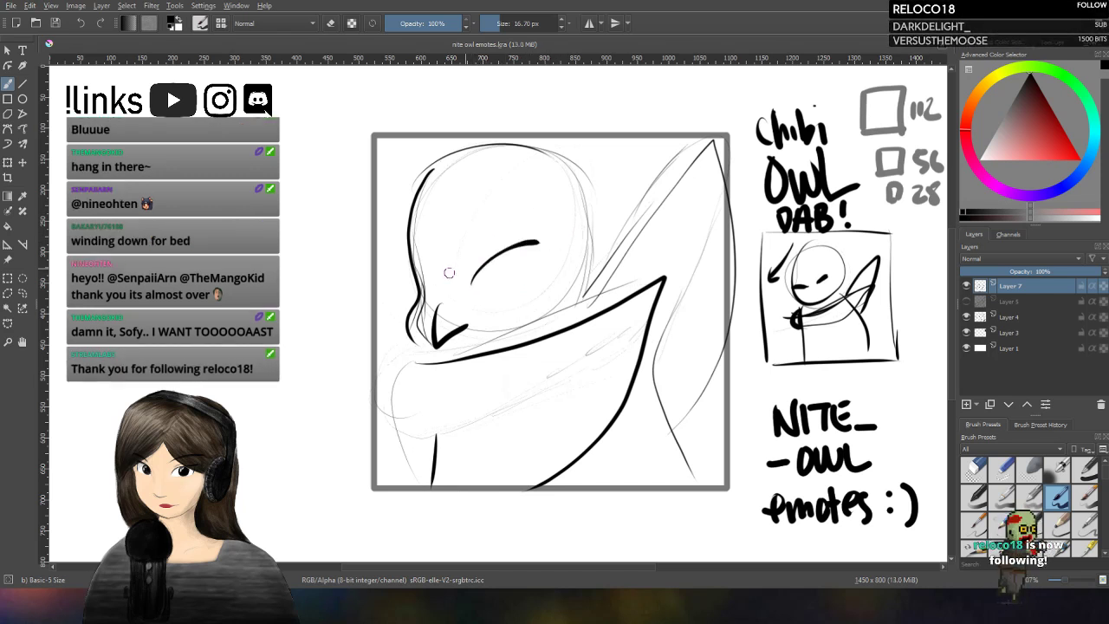
pyautogui.hotkey('ctrl', 'z')
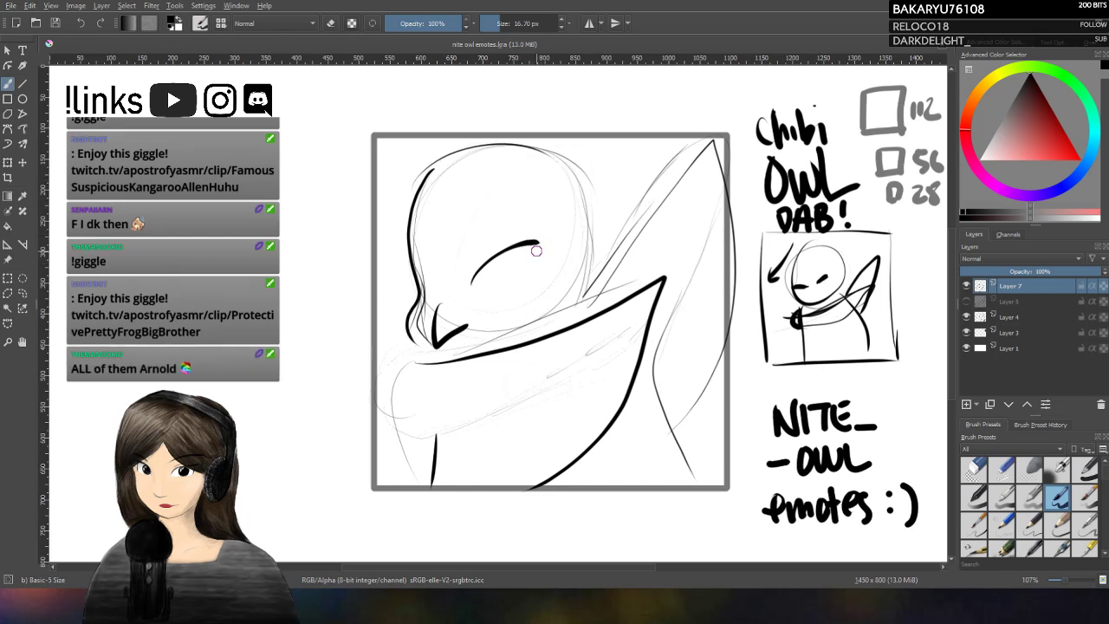
pyautogui.moveTo(473, 284)
pyautogui.mouseDown()
pyautogui.moveTo(528, 278)
pyautogui.moveTo(534, 252)
pyautogui.moveTo(505, 284)
pyautogui.moveTo(534, 249)
pyautogui.mouseUp()
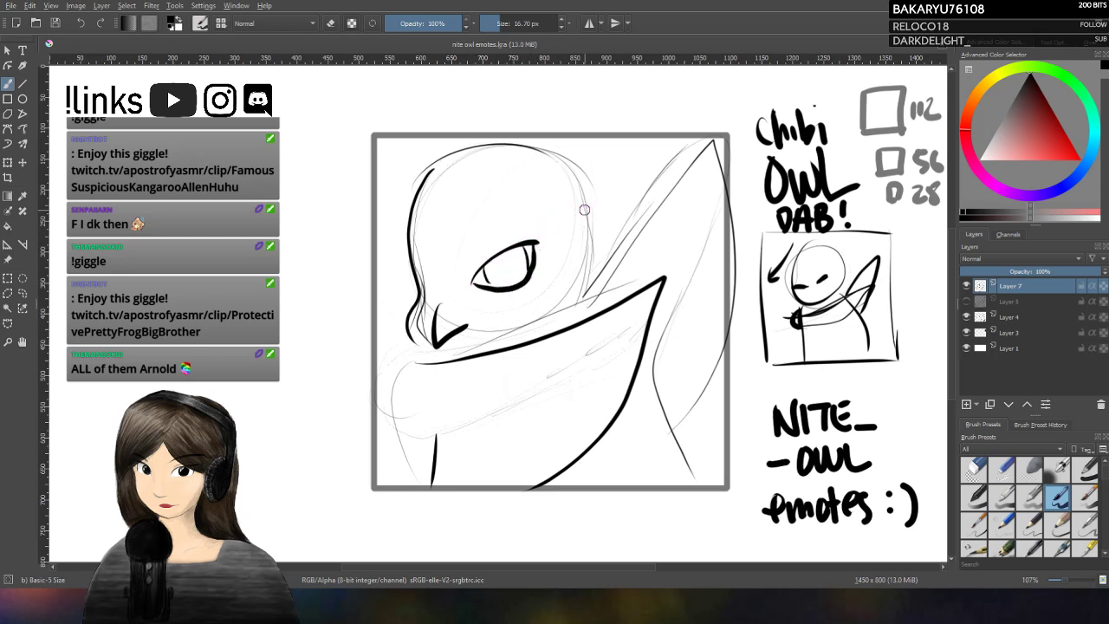
pyautogui.hotkey('ctrl', 'z')
pyautogui.hotkey('ctrl', 'z')
pyautogui.hotkey('ctrl', 'z')
pyautogui.hotkey('ctrl', 'z')
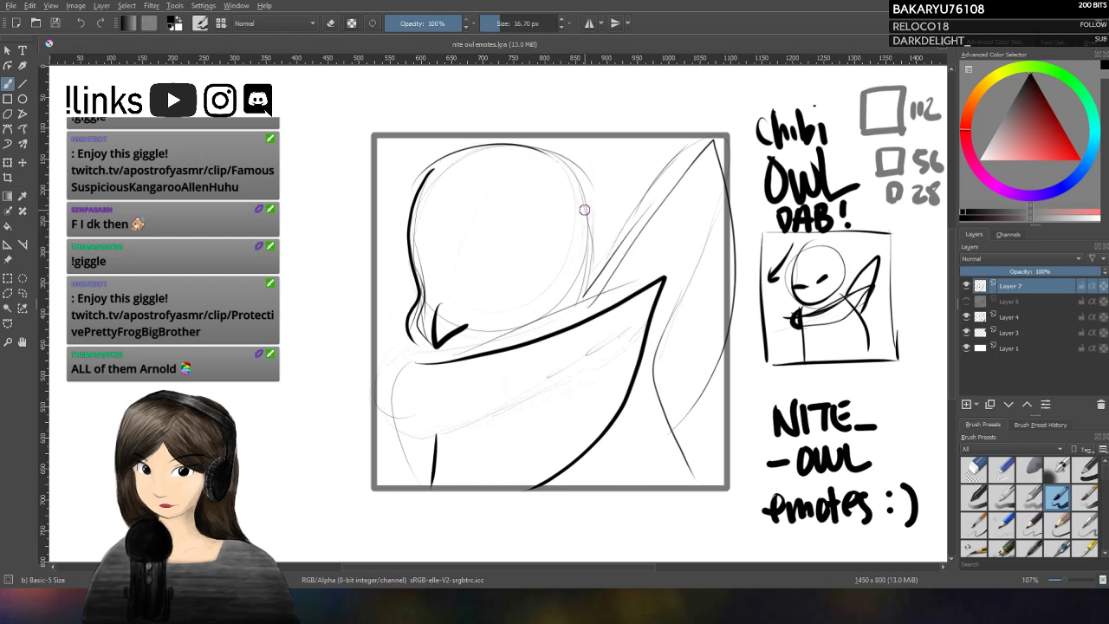
# Step: Draw the head's outline over the top and down its right side to the front wing
pyautogui.moveTo(440, 164)
pyautogui.mouseDown()
pyautogui.moveTo(535, 145)
pyautogui.moveTo(583, 182)
pyautogui.moveTo(591, 265)
pyautogui.mouseUp()
pyautogui.moveTo(585, 192); pyautogui.dragTo(585, 312)
pyautogui.moveTo(409, 331)
pyautogui.mouseDown()
pyautogui.moveTo(427, 363)
pyautogui.moveTo(412, 300)
pyautogui.moveTo(424, 288)
pyautogui.mouseUp()
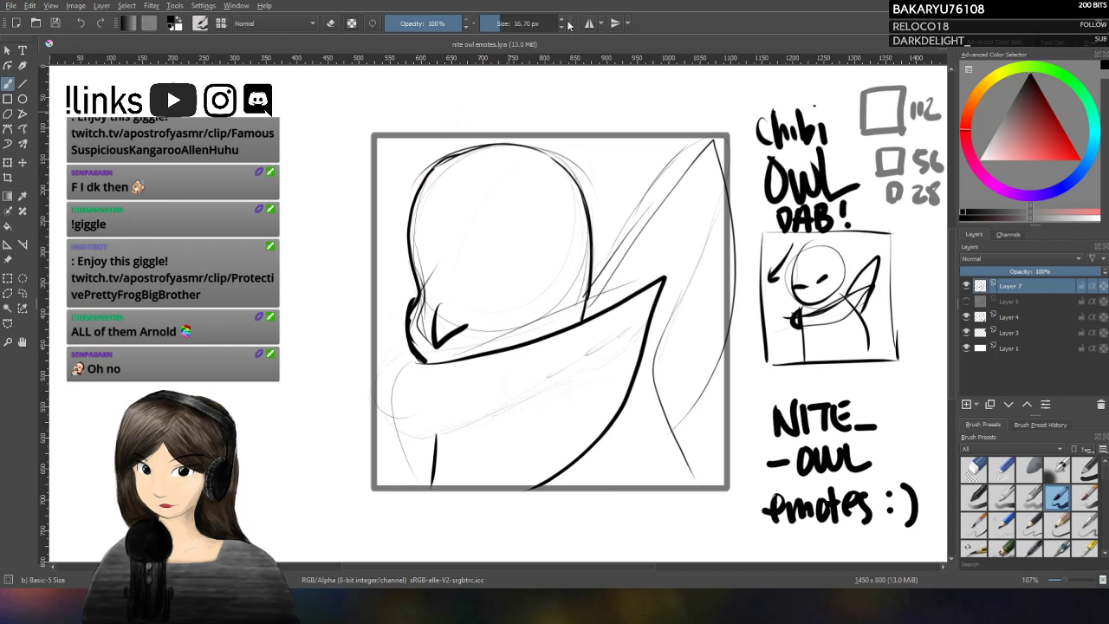
pyautogui.hotkey('ctrl', 'z')
pyautogui.hotkey('ctrl', 'z')
pyautogui.hotkey('ctrl', 'z')
pyautogui.hotkey('ctrl', 'z')
# Step: Redraw the front wing's upper edge slightly higher with a rounded tip and erase the old edge line beneath it
pyautogui.keyDown('ctrl'); pyautogui.click(507, 379); pyautogui.keyUp('ctrl')
pyautogui.keyDown('ctrl'); pyautogui.click(507, 379); pyautogui.keyUp('ctrl')
pyautogui.moveTo(408, 357)
pyautogui.mouseDown()
pyautogui.moveTo(658, 276)
pyautogui.moveTo(664, 286)
pyautogui.mouseUp()
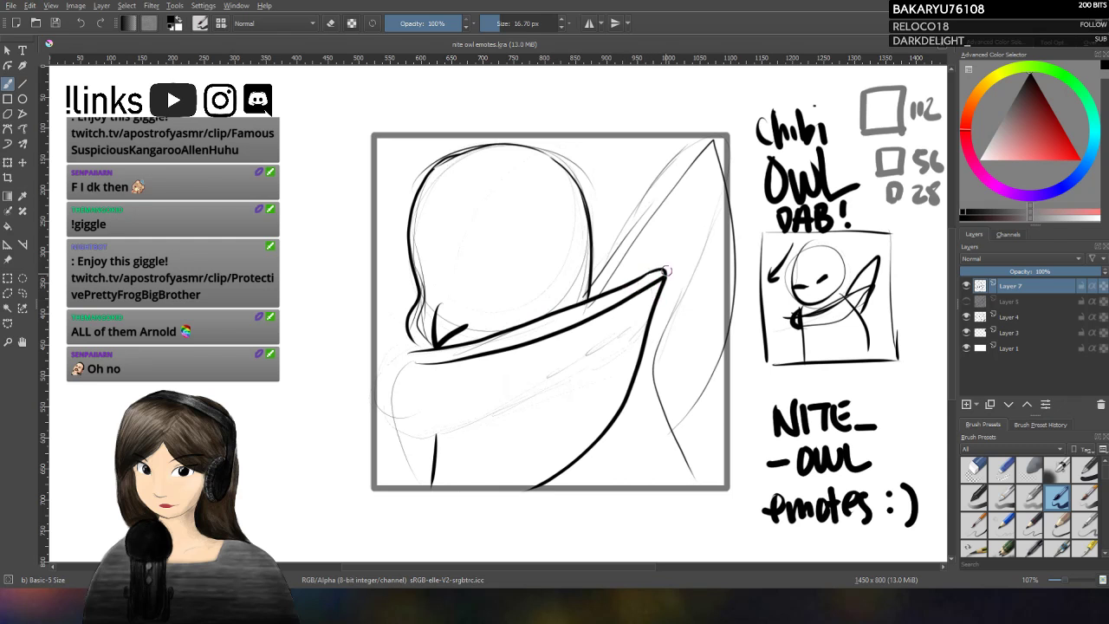
pyautogui.press('e')
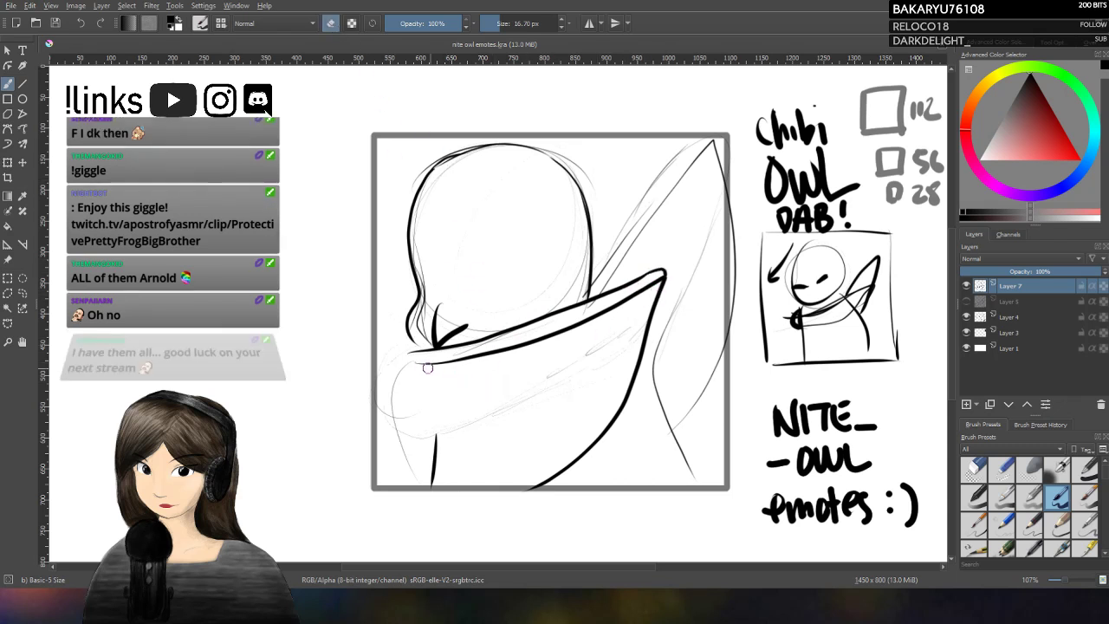
pyautogui.moveTo(504, 347); pyautogui.dragTo(658, 280)
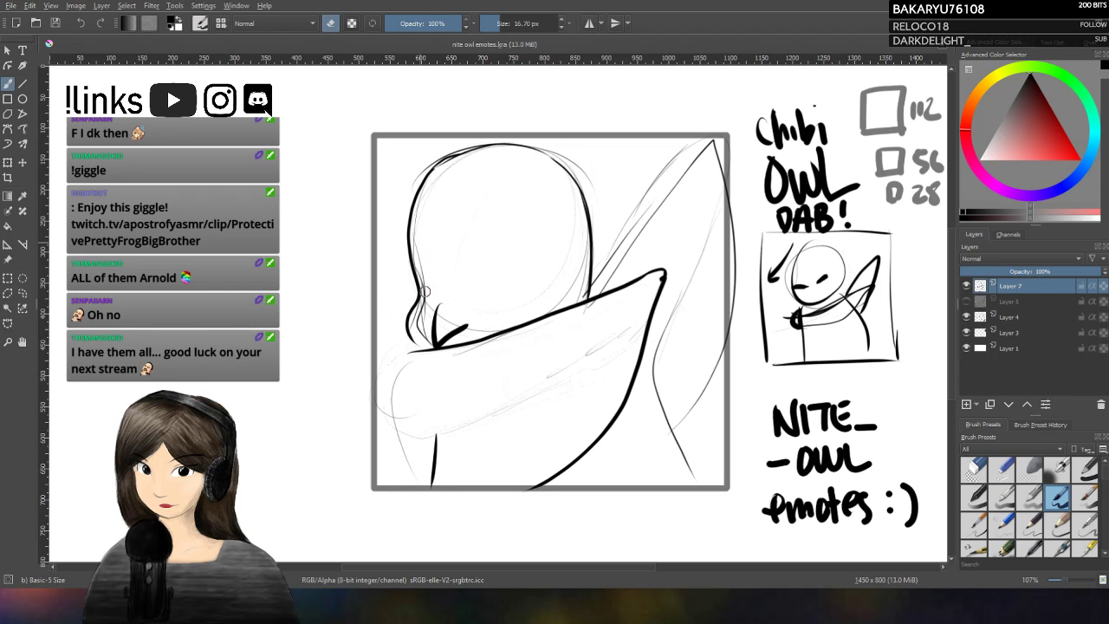
# Step: Try to draw a round eye with a filled black pupil on the head
pyautogui.click(331, 24)
pyautogui.moveTo(514, 231); pyautogui.dragTo(518, 232)
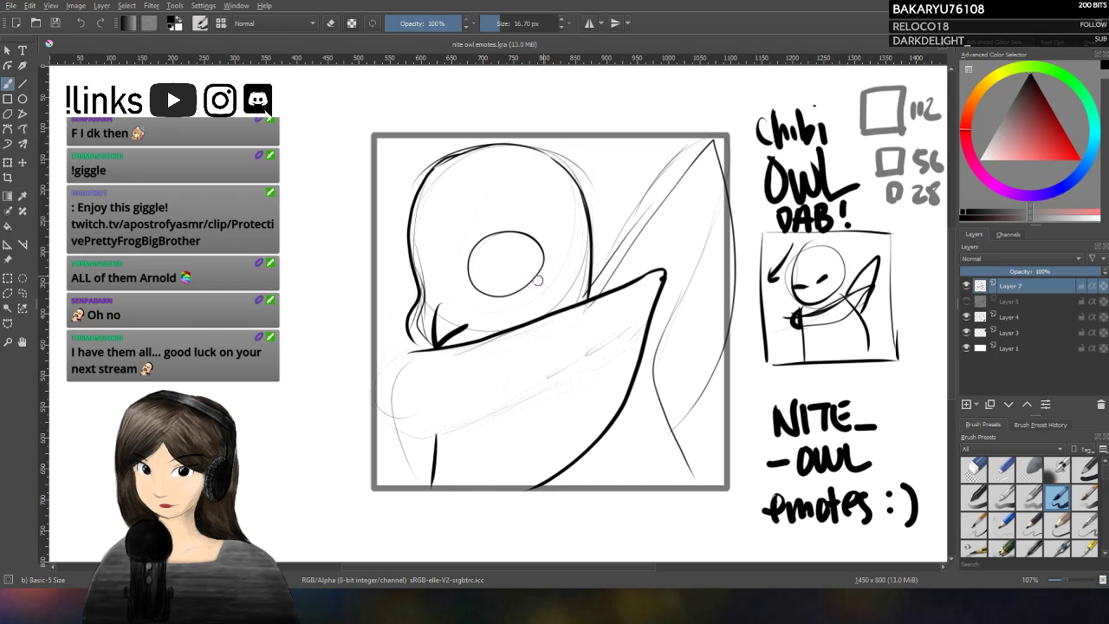
pyautogui.moveTo(500, 260)
pyautogui.mouseDown()
pyautogui.moveTo(524, 275)
pyautogui.moveTo(499, 269)
pyautogui.moveTo(497, 279)
pyautogui.moveTo(513, 261)
pyautogui.moveTo(487, 263)
pyautogui.mouseUp()
pyautogui.hotkey('ctrl', 'z')
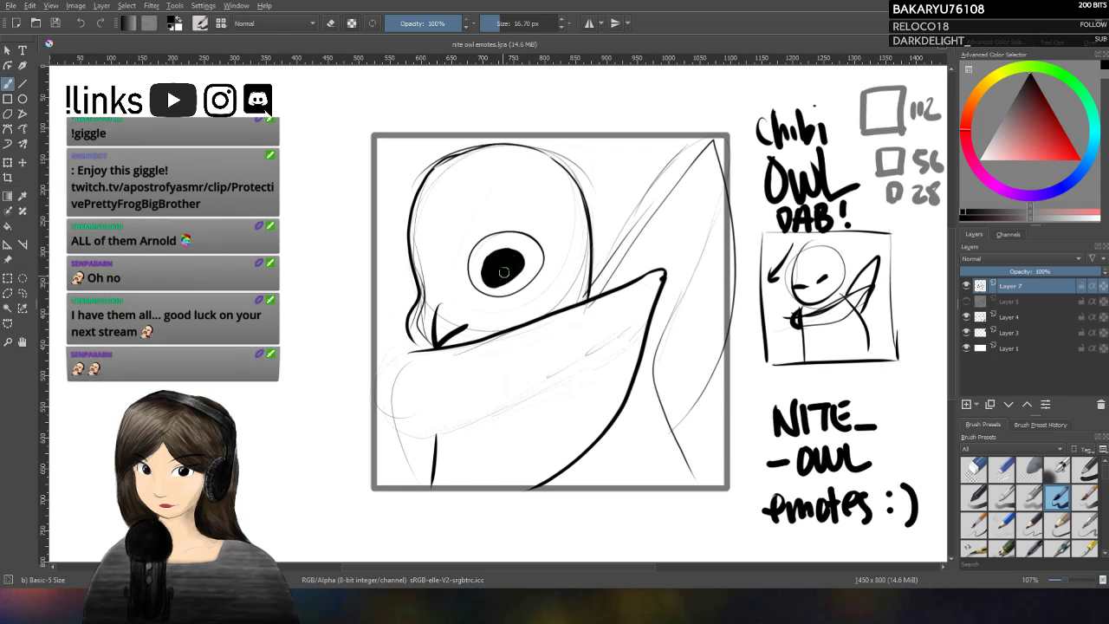
pyautogui.moveTo(424, 247)
pyautogui.mouseDown()
pyautogui.moveTo(440, 271)
pyautogui.moveTo(426, 273)
pyautogui.mouseUp()
pyautogui.hotkey('ctrl', 'z')
pyautogui.hotkey('ctrl', 'z')
pyautogui.hotkey('ctrl', 'z')
pyautogui.hotkey('ctrl', 'z')
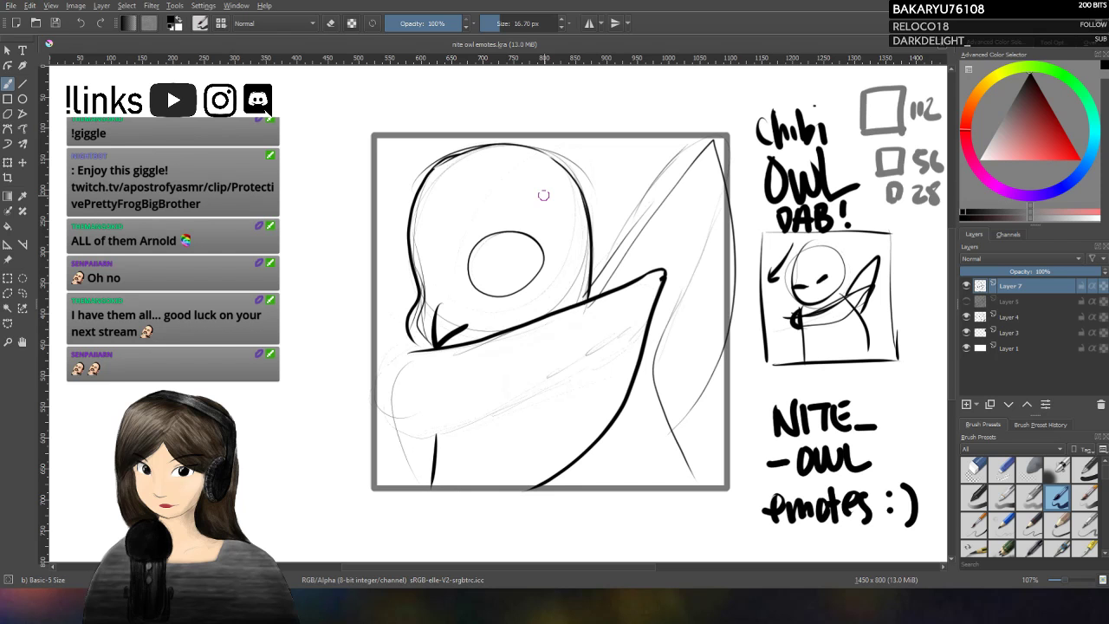
pyautogui.hotkey('ctrl', 'z')
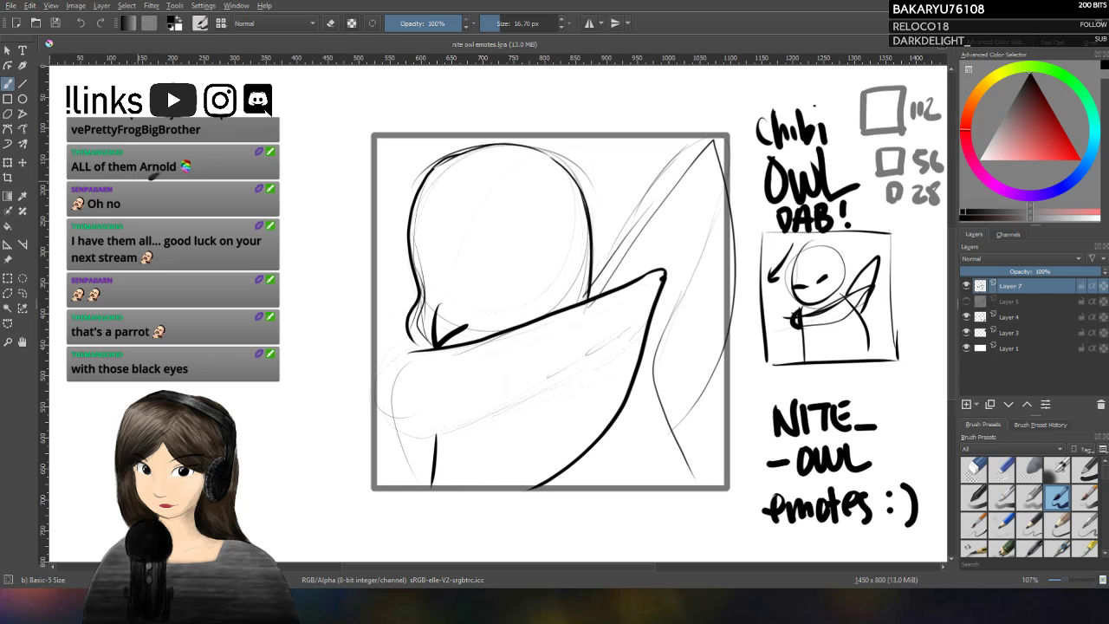
# Step: Erase the pointed beak just above the front wing while keeping the wing's single upper edge
pyautogui.moveTo(416, 355); pyautogui.dragTo(660, 277)
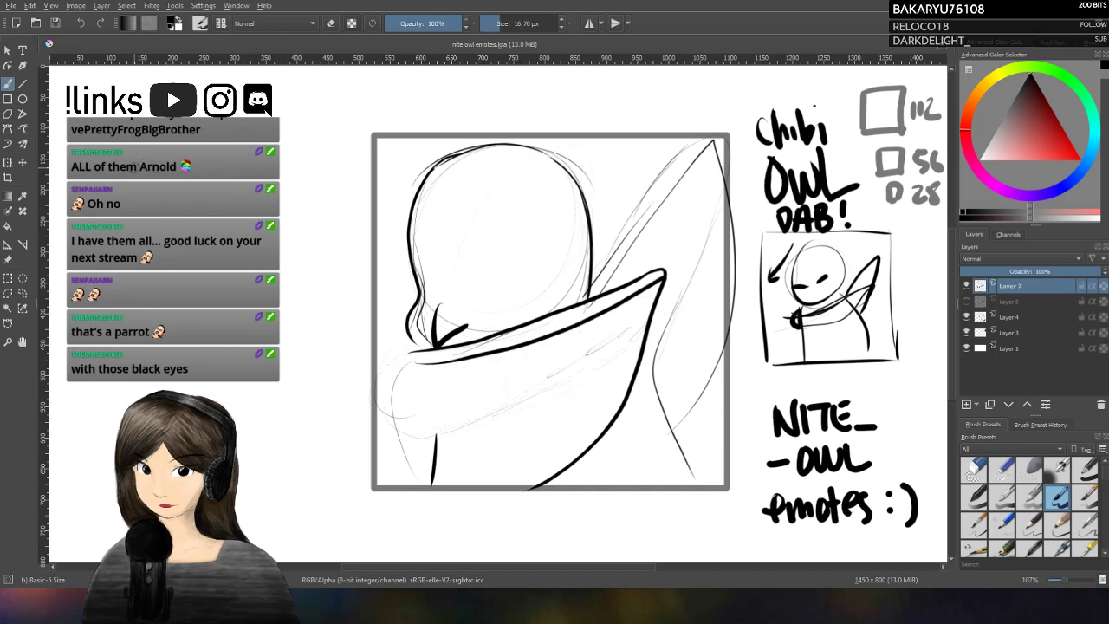
pyautogui.click(102, 25)
pyautogui.click(330, 23)
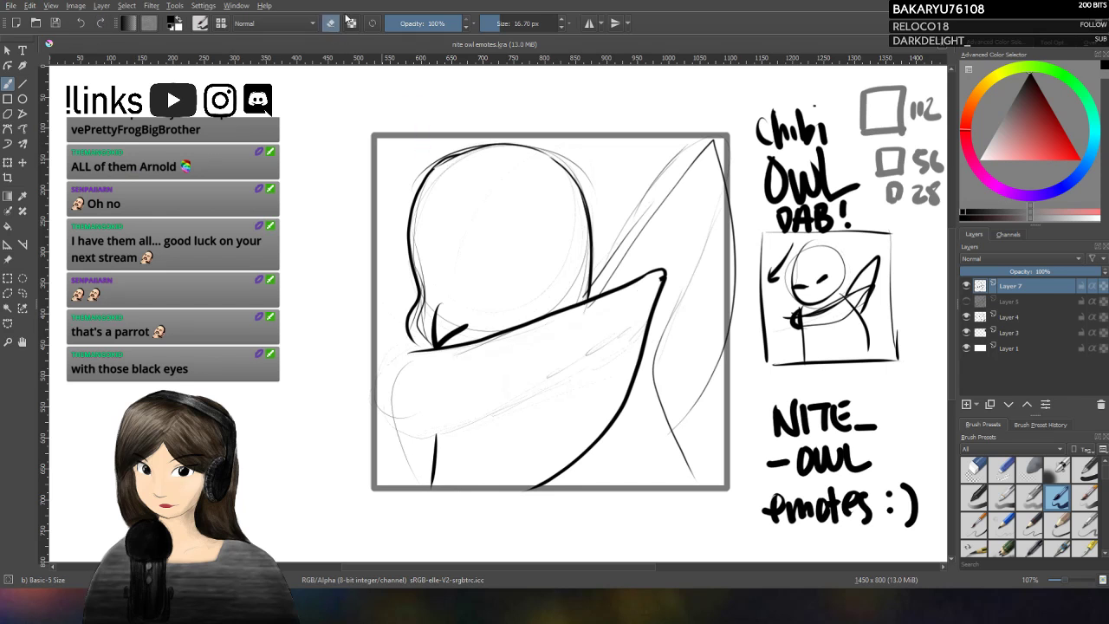
pyautogui.moveTo(438, 320)
pyautogui.mouseDown()
pyautogui.moveTo(437, 340)
pyautogui.moveTo(466, 324)
pyautogui.mouseUp()
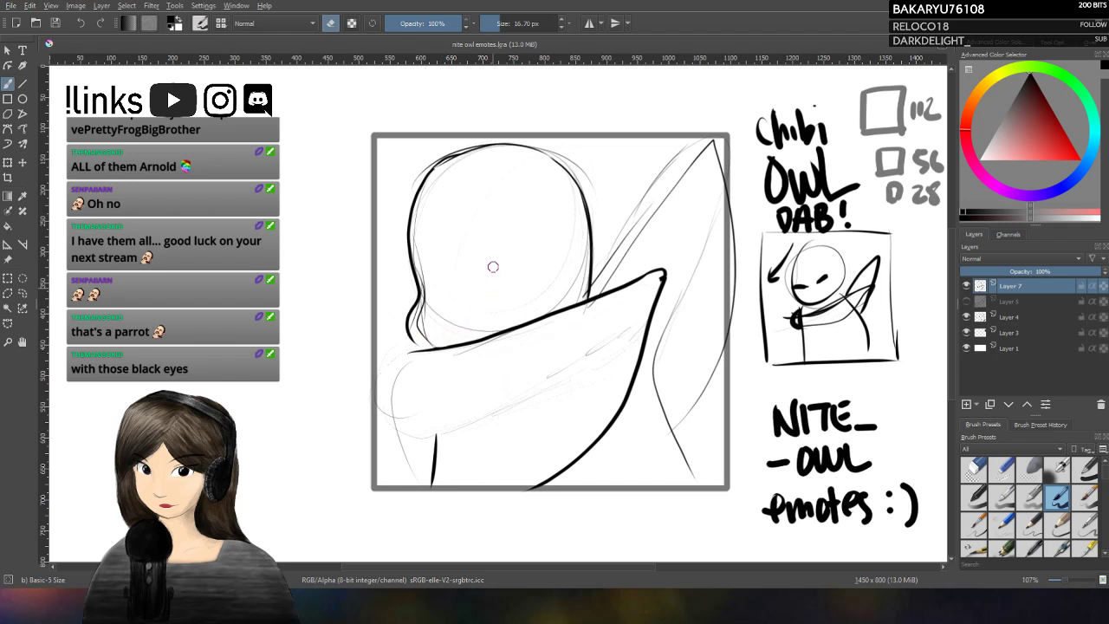
# Step: Try out small beak shapes low on the face, just above the front wing's upper edge
pyautogui.click(332, 27)
pyautogui.moveTo(437, 316)
pyautogui.mouseDown()
pyautogui.moveTo(440, 330)
pyautogui.moveTo(447, 319)
pyautogui.mouseUp()
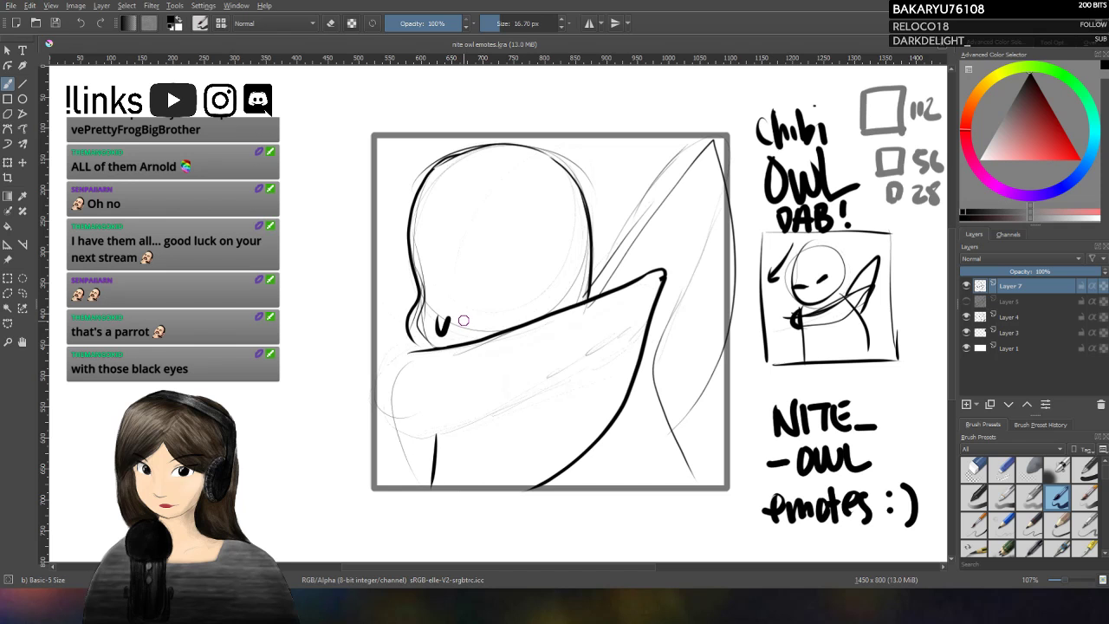
pyautogui.hotkey('ctrl', 'z')
pyautogui.moveTo(436, 308)
pyautogui.mouseDown()
pyautogui.moveTo(446, 329)
pyautogui.moveTo(460, 291)
pyautogui.moveTo(494, 277)
pyautogui.mouseUp()
pyautogui.hotkey('ctrl', 'z')
pyautogui.hotkey('ctrl', 'z')
pyautogui.hotkey('ctrl', 'z')
pyautogui.hotkey('ctrl', 'z')
pyautogui.hotkey('ctrl', 'z')
pyautogui.hotkey('ctrl', 'z')
pyautogui.moveTo(435, 315)
pyautogui.mouseDown()
pyautogui.moveTo(437, 326)
pyautogui.moveTo(456, 317)
pyautogui.mouseUp()
pyautogui.hotkey('ctrl', 'z')
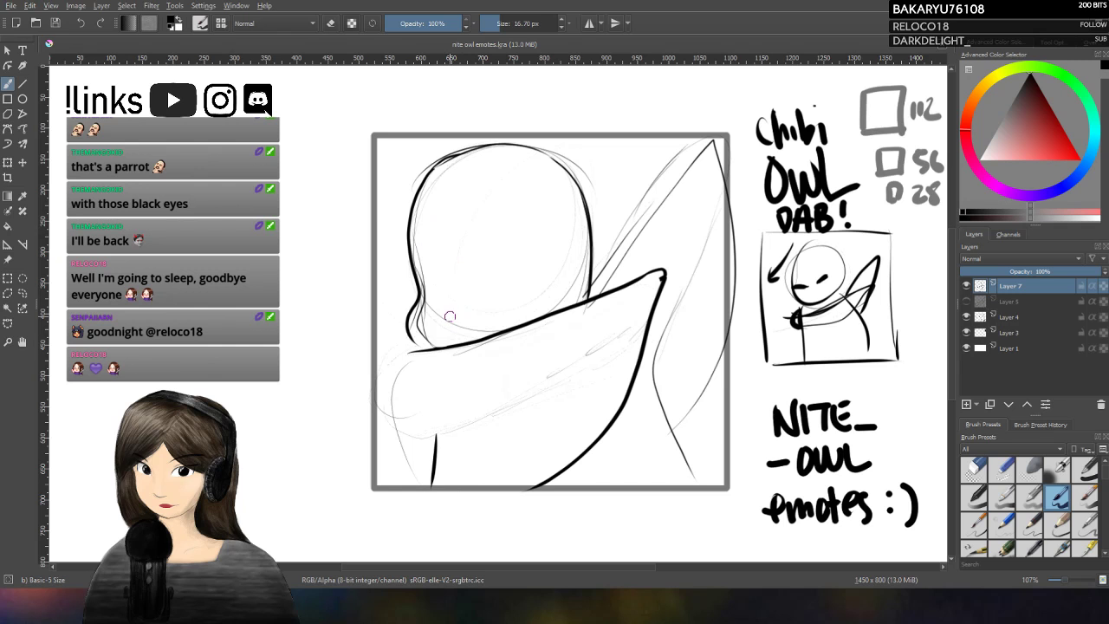
# Step: Try out further V-shaped beaks near the front wing, ending with a short, thick check-shaped one above its edge
pyautogui.moveTo(448, 316)
pyautogui.mouseDown()
pyautogui.moveTo(438, 333)
pyautogui.moveTo(446, 322)
pyautogui.mouseUp()
pyautogui.hotkey('ctrl', 'z')
pyautogui.moveTo(421, 327); pyautogui.dragTo(458, 323)
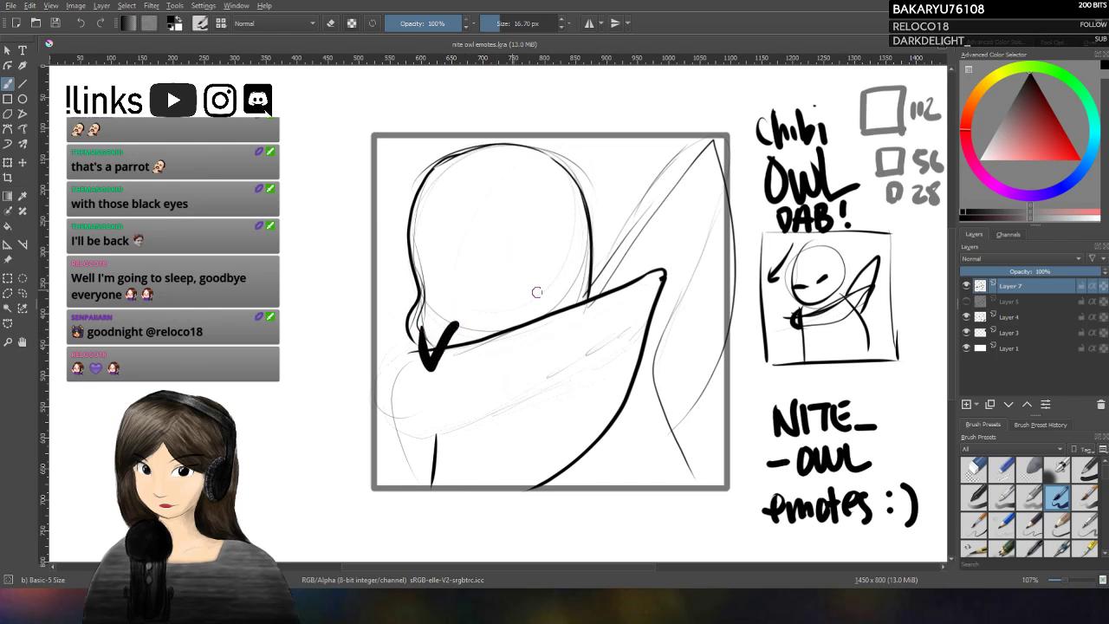
pyautogui.hotkey('ctrl', 'z')
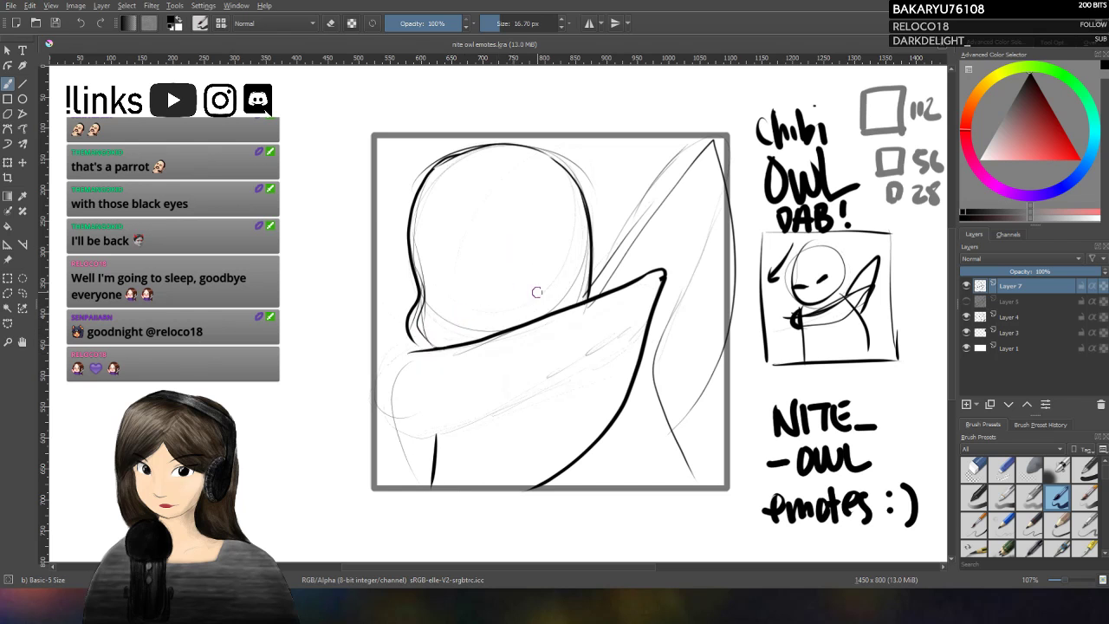
pyautogui.moveTo(442, 318)
pyautogui.mouseDown()
pyautogui.moveTo(455, 346)
pyautogui.moveTo(480, 311)
pyautogui.moveTo(454, 348)
pyautogui.mouseUp()
pyautogui.hotkey('ctrl', 'z')
pyautogui.hotkey('ctrl', 'z')
pyautogui.hotkey('ctrl', 'z')
pyautogui.hotkey('ctrl', 'z')
pyautogui.moveTo(445, 314); pyautogui.dragTo(453, 331)
# Step: Try to draw the near eye as a large round outline and as a narrower tall oval
pyautogui.moveTo(500, 217)
pyautogui.mouseDown()
pyautogui.moveTo(510, 212)
pyautogui.moveTo(526, 314)
pyautogui.mouseUp()
pyautogui.moveTo(505, 213)
pyautogui.mouseDown()
pyautogui.moveTo(549, 232)
pyautogui.moveTo(530, 317)
pyautogui.mouseUp()
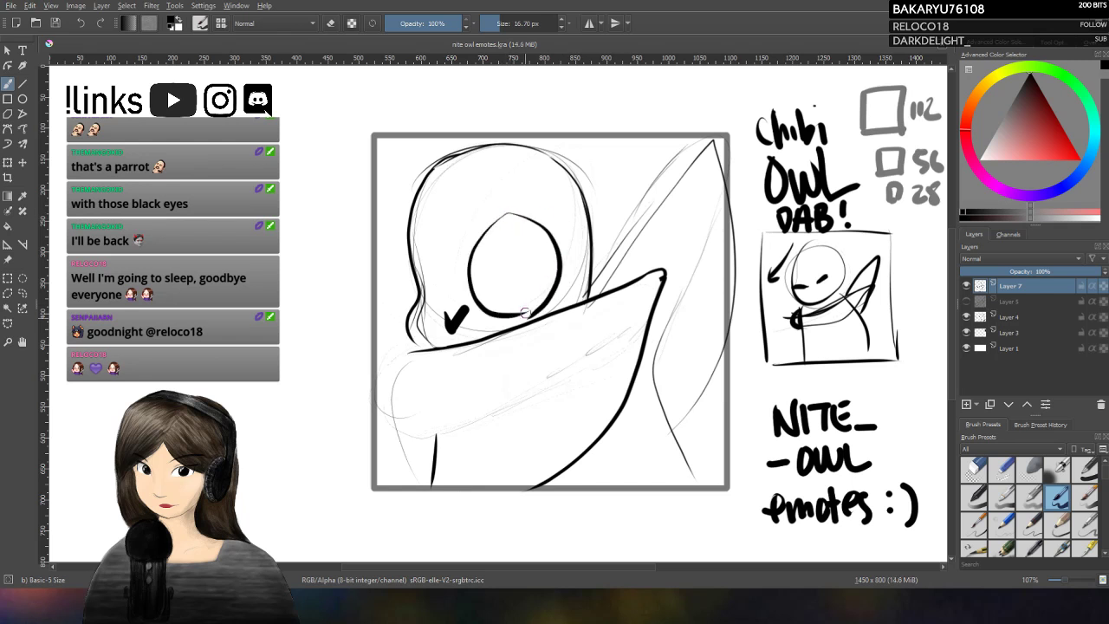
pyautogui.hotkey('ctrl', 'z')
pyautogui.hotkey('ctrl', 'z')
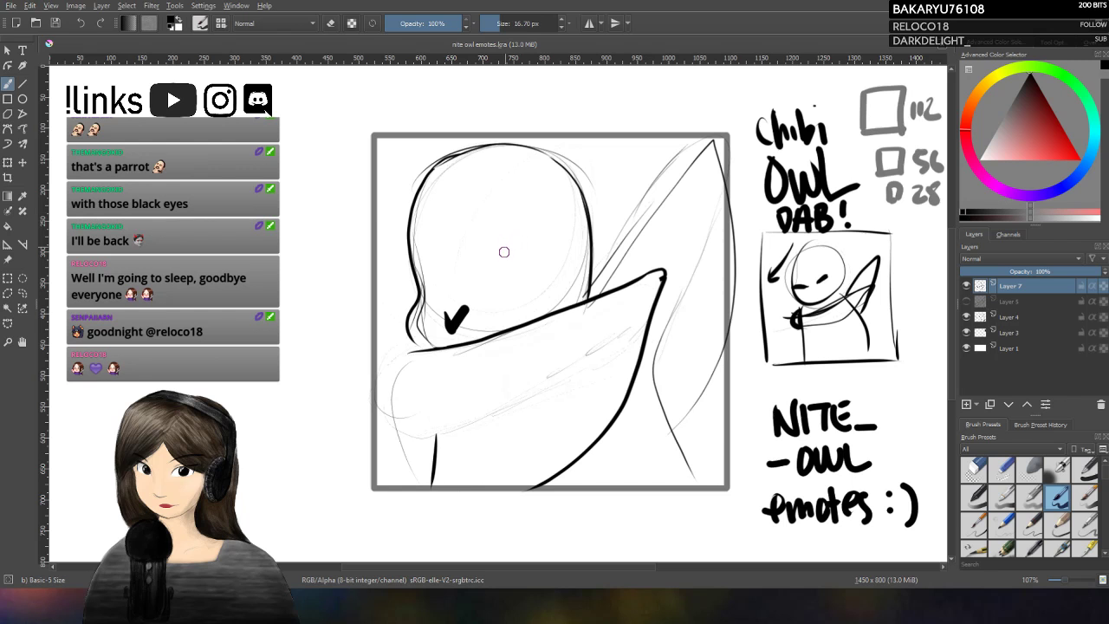
pyautogui.moveTo(494, 228)
pyautogui.mouseDown()
pyautogui.moveTo(524, 291)
pyautogui.moveTo(508, 222)
pyautogui.moveTo(488, 260)
pyautogui.mouseUp()
pyautogui.moveTo(524, 224); pyautogui.dragTo(549, 268)
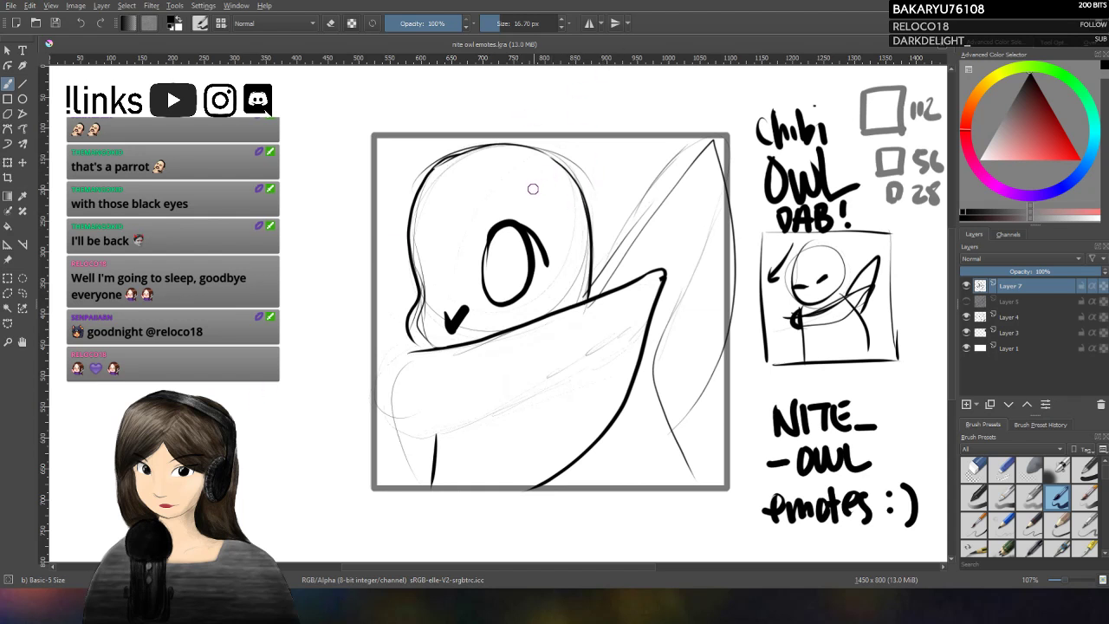
pyautogui.hotkey('ctrl', 'z')
pyautogui.hotkey('ctrl', 'z')
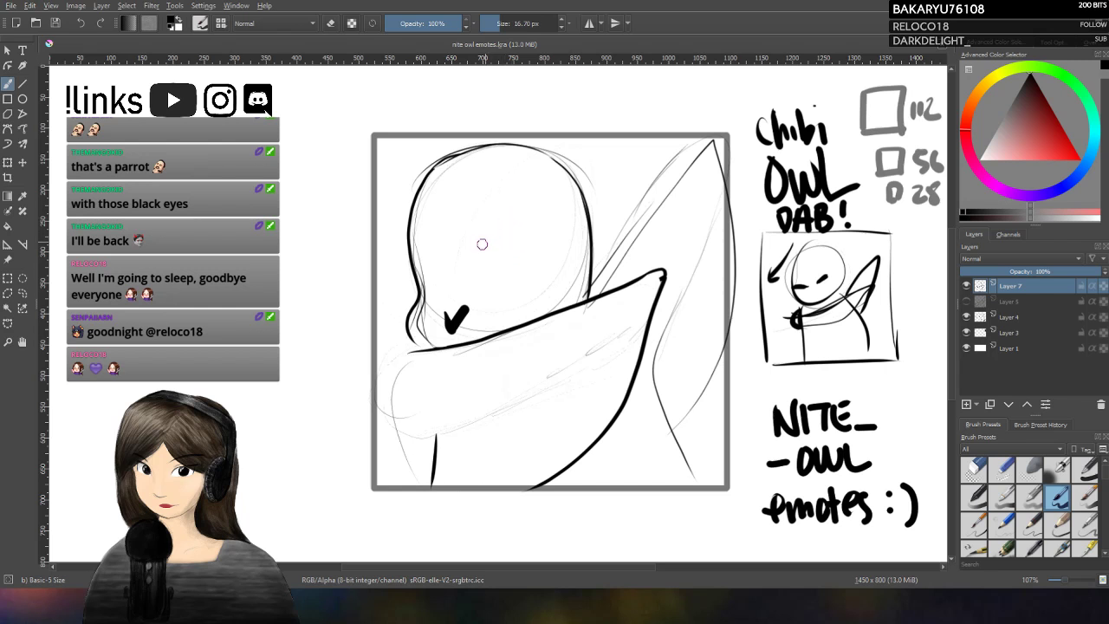
# Step: Draw the near eye with a thick curved upper lid, a U-shaped lower outline and a short brow line above
pyautogui.moveTo(481, 249)
pyautogui.mouseDown()
pyautogui.moveTo(508, 239)
pyautogui.moveTo(557, 270)
pyautogui.mouseUp()
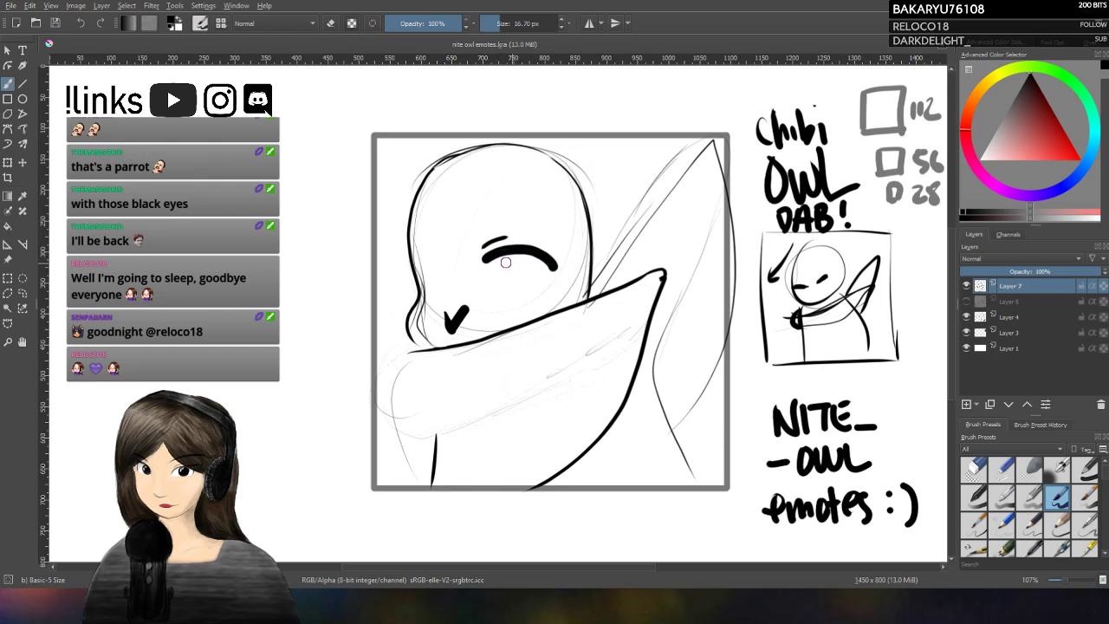
pyautogui.moveTo(502, 256)
pyautogui.mouseDown()
pyautogui.moveTo(511, 299)
pyautogui.moveTo(538, 284)
pyautogui.moveTo(543, 262)
pyautogui.moveTo(504, 288)
pyautogui.moveTo(522, 301)
pyautogui.moveTo(541, 259)
pyautogui.mouseUp()
pyautogui.hotkey('ctrl', 'z')
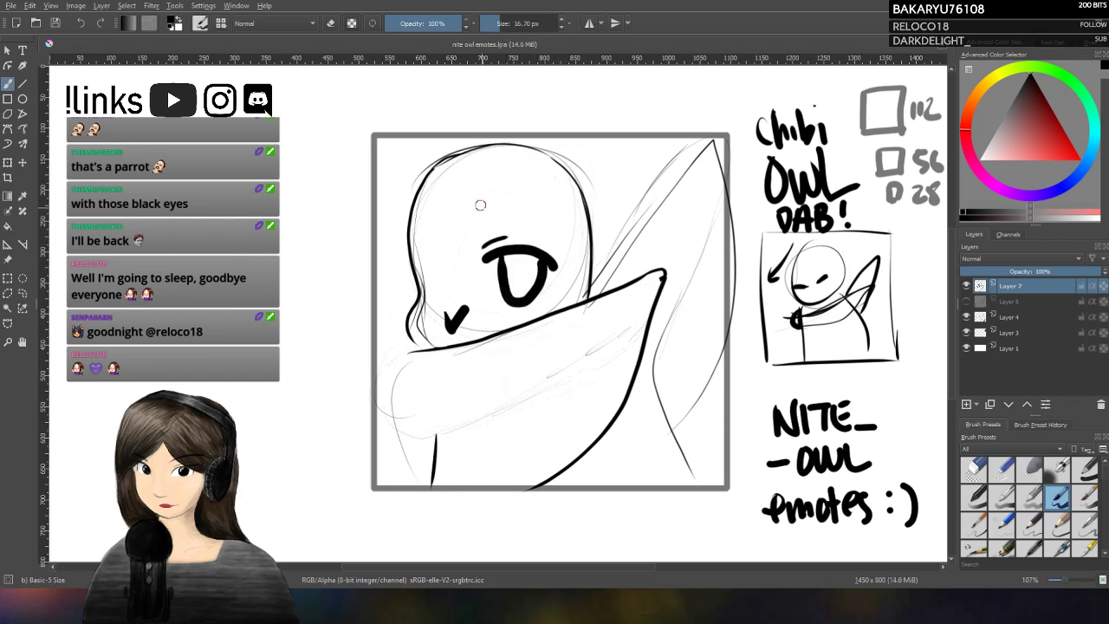
# Step: Draw the narrower far eye by the face's left edge with a thick flat lid, U-shaped outline and short brow
pyautogui.moveTo(447, 256)
pyautogui.mouseDown()
pyautogui.moveTo(425, 250)
pyautogui.moveTo(454, 231)
pyautogui.moveTo(430, 272)
pyautogui.moveTo(446, 304)
pyautogui.moveTo(443, 255)
pyautogui.moveTo(431, 300)
pyautogui.moveTo(448, 258)
pyautogui.mouseUp()
pyautogui.hotkey('ctrl', 'z')
pyautogui.hotkey('ctrl', 'z')
pyautogui.hotkey('ctrl', 'z')
pyautogui.hotkey('ctrl', 'z')
pyautogui.hotkey('ctrl', 'z')
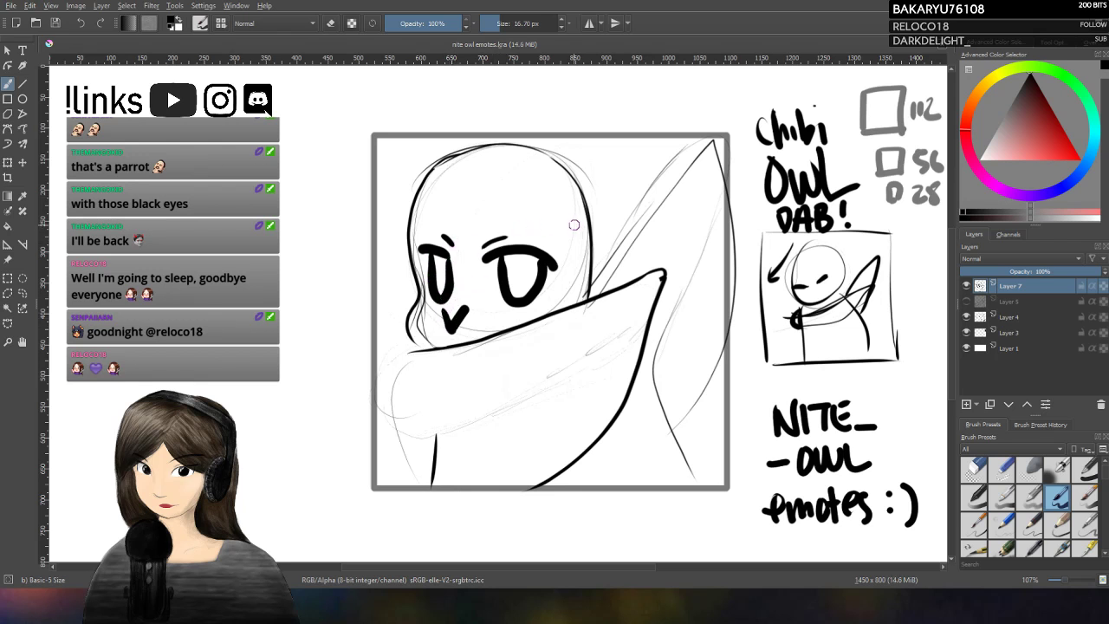
# Step: Erase the check-shaped beak and draw a short hooked one slightly higher, between the two eyes
pyautogui.press('e')
pyautogui.moveTo(447, 307)
pyautogui.mouseDown()
pyautogui.moveTo(451, 329)
pyautogui.moveTo(467, 309)
pyautogui.moveTo(469, 330)
pyautogui.moveTo(484, 306)
pyautogui.moveTo(459, 336)
pyautogui.moveTo(484, 304)
pyautogui.mouseUp()
pyautogui.press('e')
pyautogui.hotkey('ctrl', 'z')
pyautogui.hotkey('ctrl', 'z')
pyautogui.hotkey('ctrl', 'z')
pyautogui.hotkey('ctrl', 'z')
pyautogui.hotkey('ctrl', 'z')
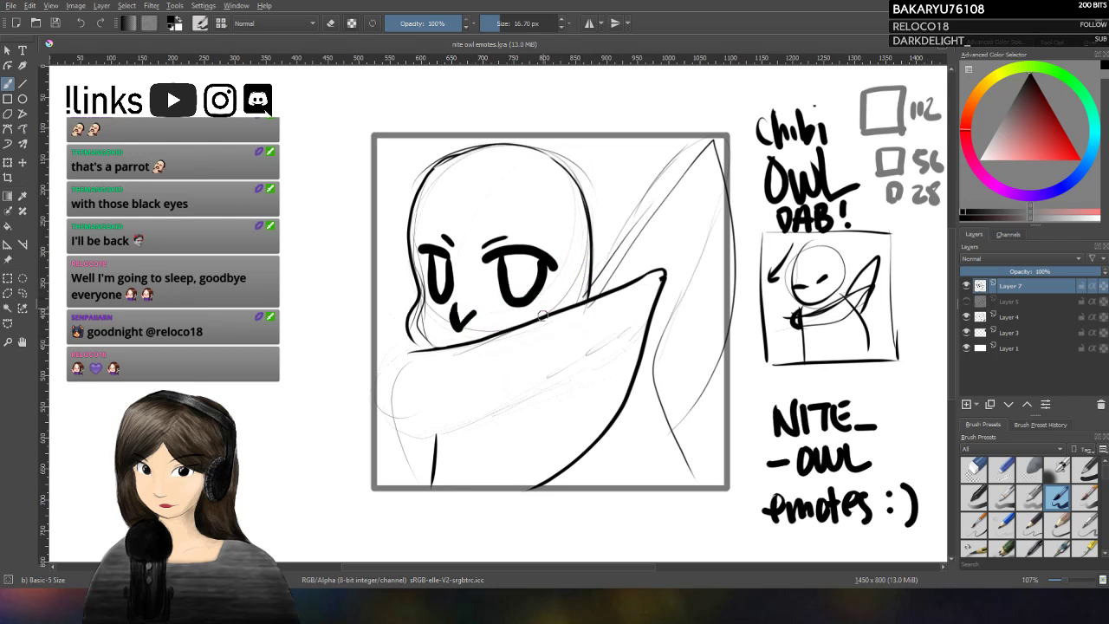
pyautogui.hotkey('ctrl', 'z')
pyautogui.hotkey('ctrl', 'z')
pyautogui.moveTo(472, 290); pyautogui.dragTo(466, 318)
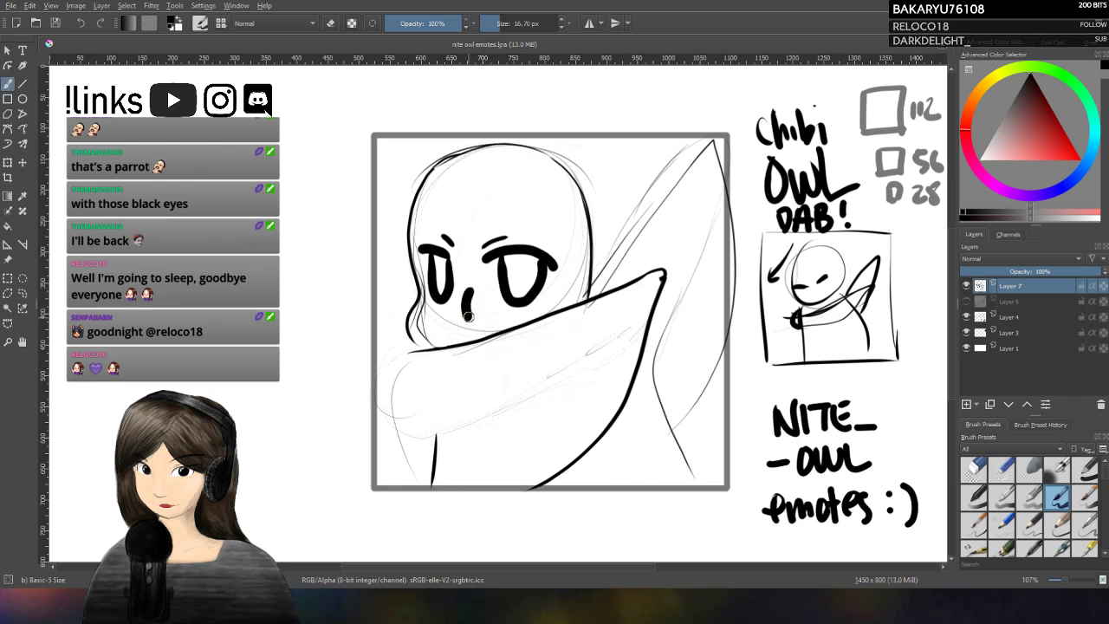
pyautogui.hotkey('ctrl', 'z')
pyautogui.moveTo(459, 288)
pyautogui.mouseDown()
pyautogui.moveTo(460, 312)
pyautogui.moveTo(474, 309)
pyautogui.mouseUp()
# Step: Select Layer 4 and toggle its visibility to check which sketch lines belong to it
pyautogui.press('e')
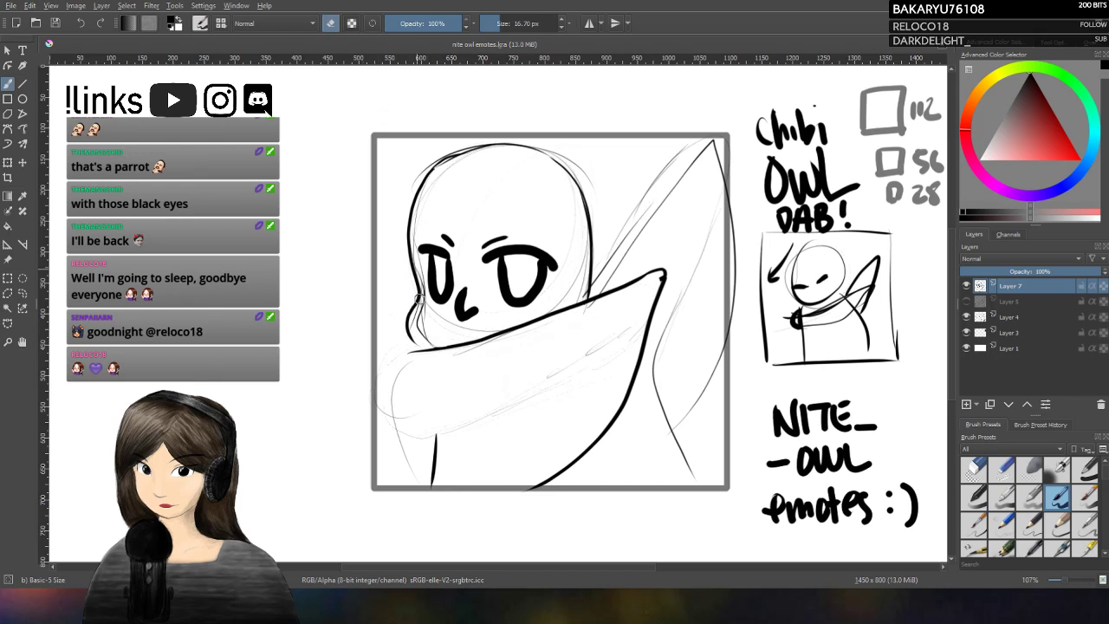
pyautogui.click(1005, 318)
pyautogui.click(966, 319)
pyautogui.click(965, 318)
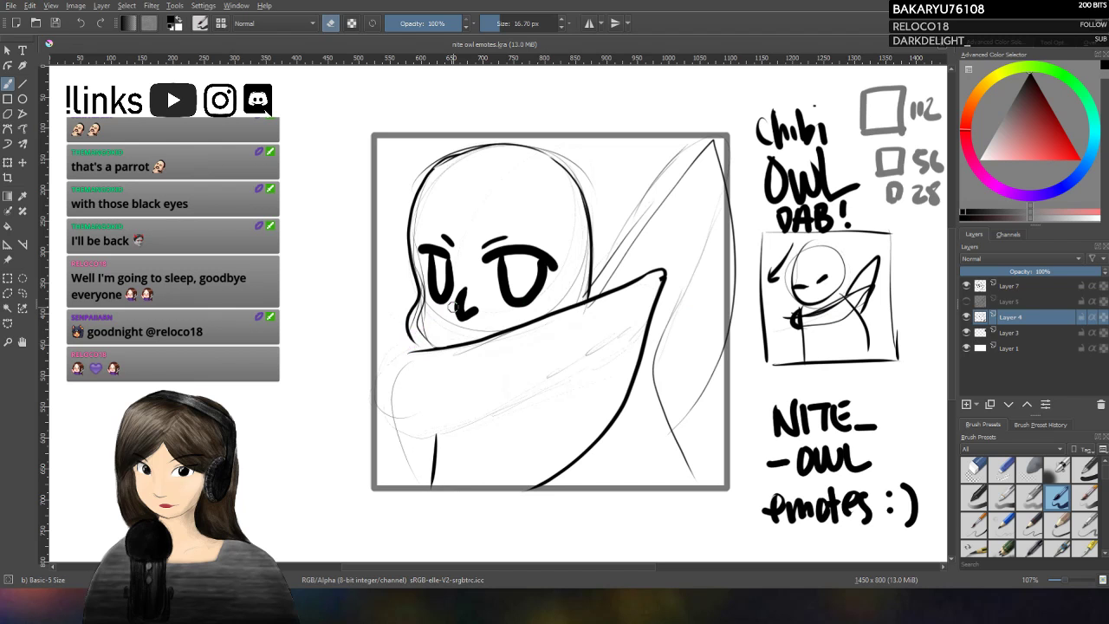
pyautogui.click(966, 318)
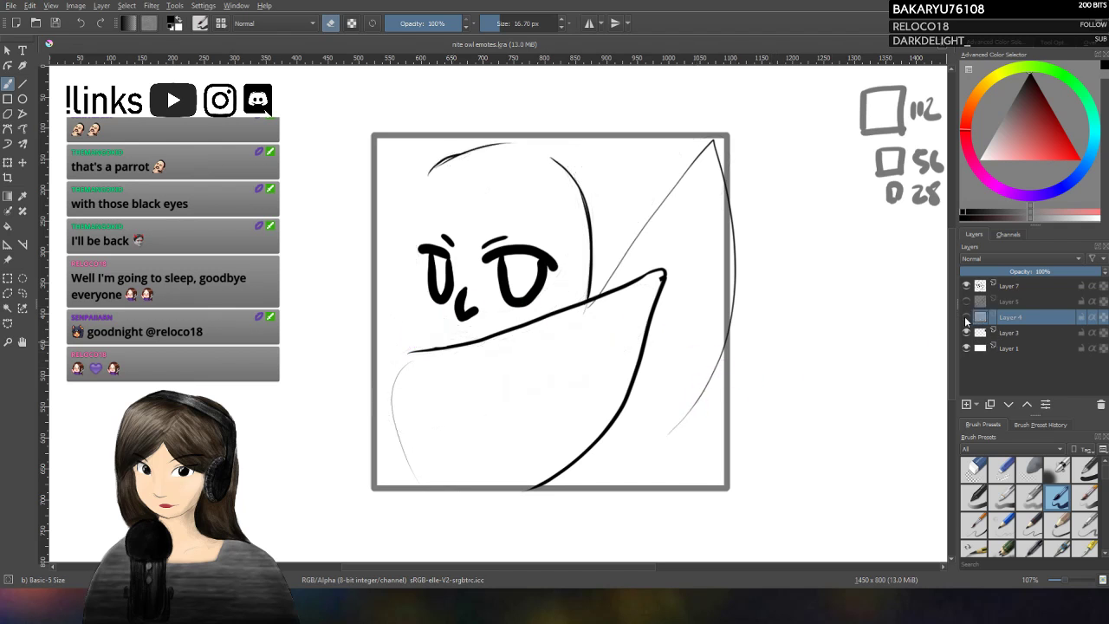
pyautogui.click(967, 318)
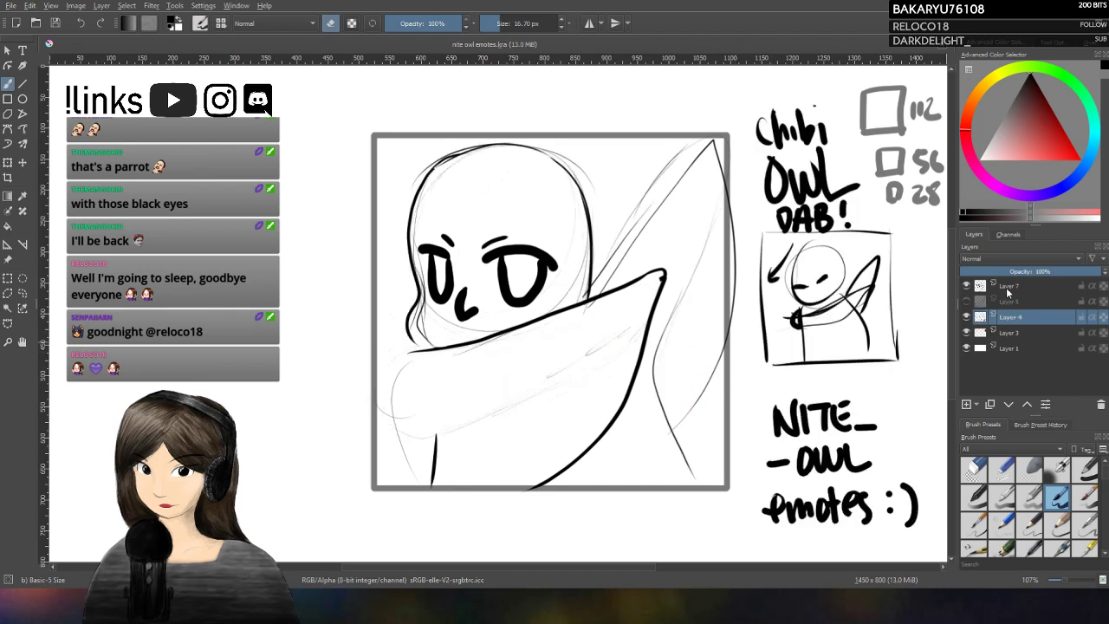
# Step: Lower Layer 4's opacity to 51% and make Layer 7 the active layer again
pyautogui.click(1006, 287)
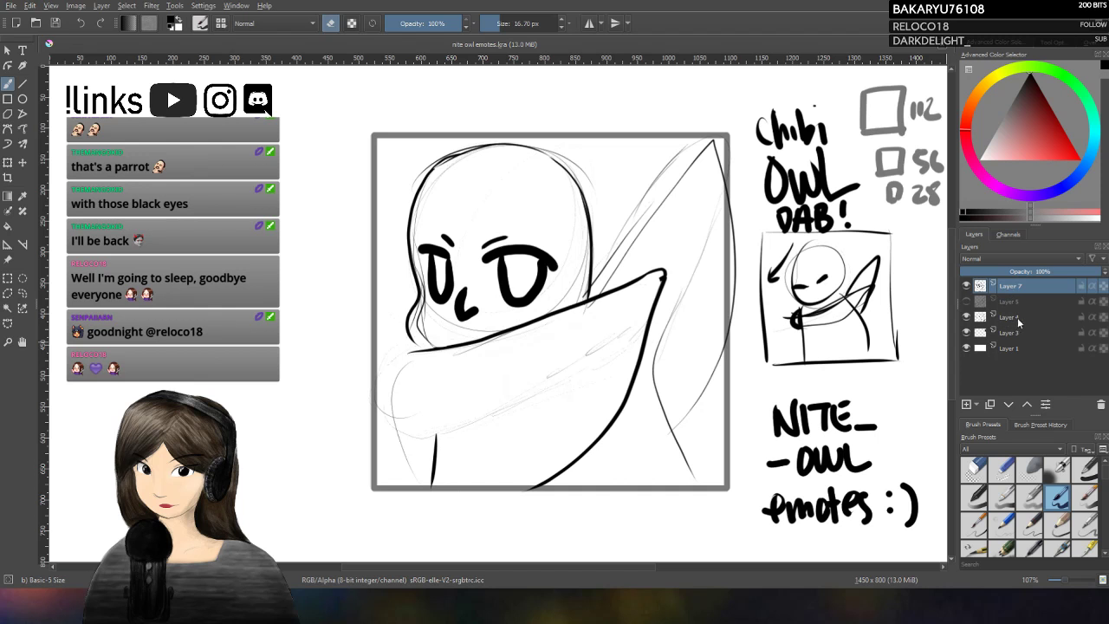
pyautogui.click(1017, 317)
pyautogui.click(1036, 272)
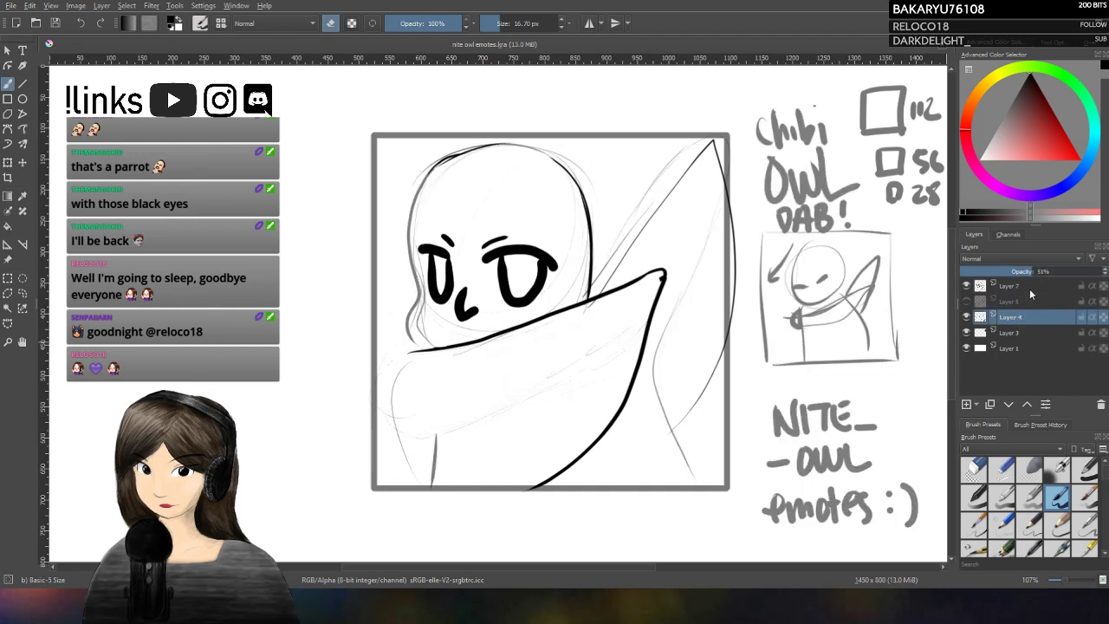
pyautogui.click(1025, 289)
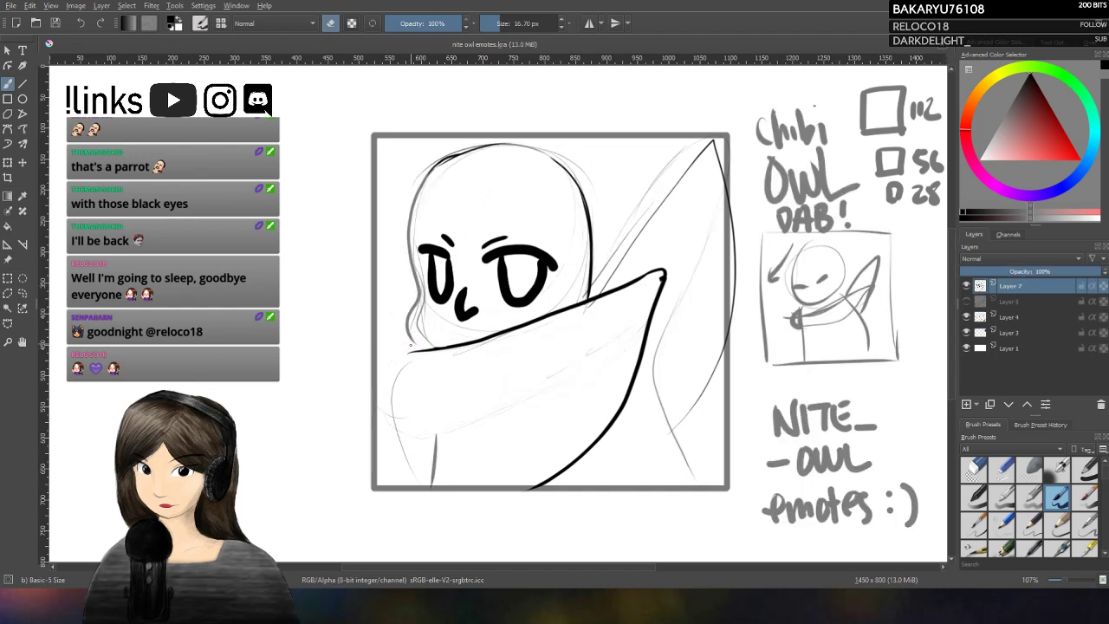
pyautogui.click(967, 288)
pyautogui.click(967, 288)
# Step: Try to draw the head's outline as one thick arch from the cheek over the top and down the other side
pyautogui.click(331, 23)
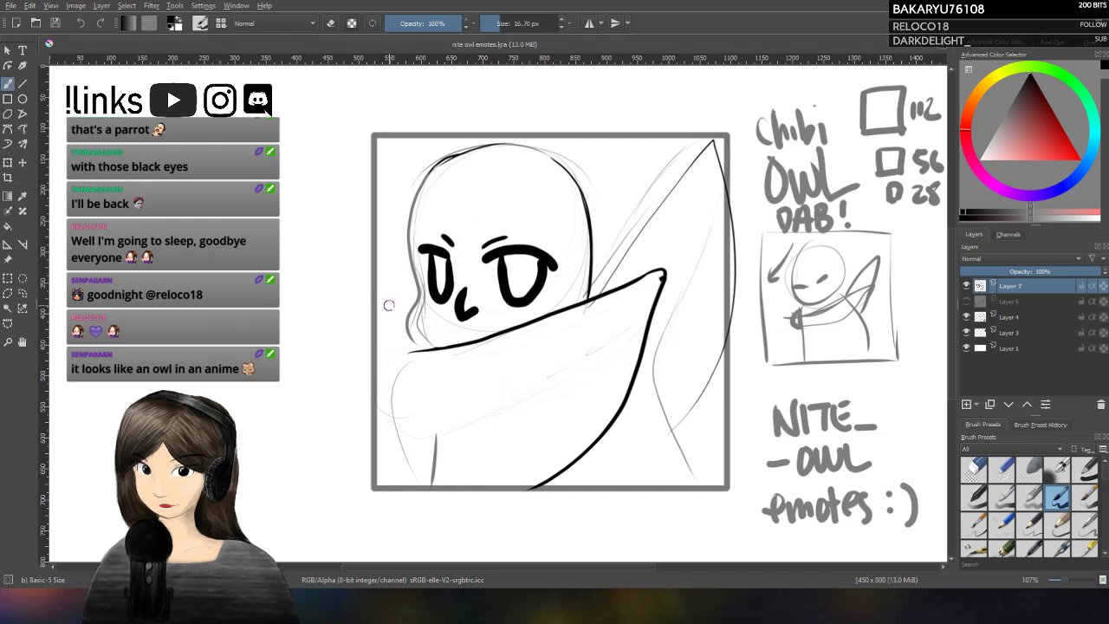
pyautogui.moveTo(409, 344)
pyautogui.mouseDown()
pyautogui.moveTo(408, 278)
pyautogui.moveTo(445, 163)
pyautogui.moveTo(555, 173)
pyautogui.moveTo(579, 269)
pyautogui.mouseUp()
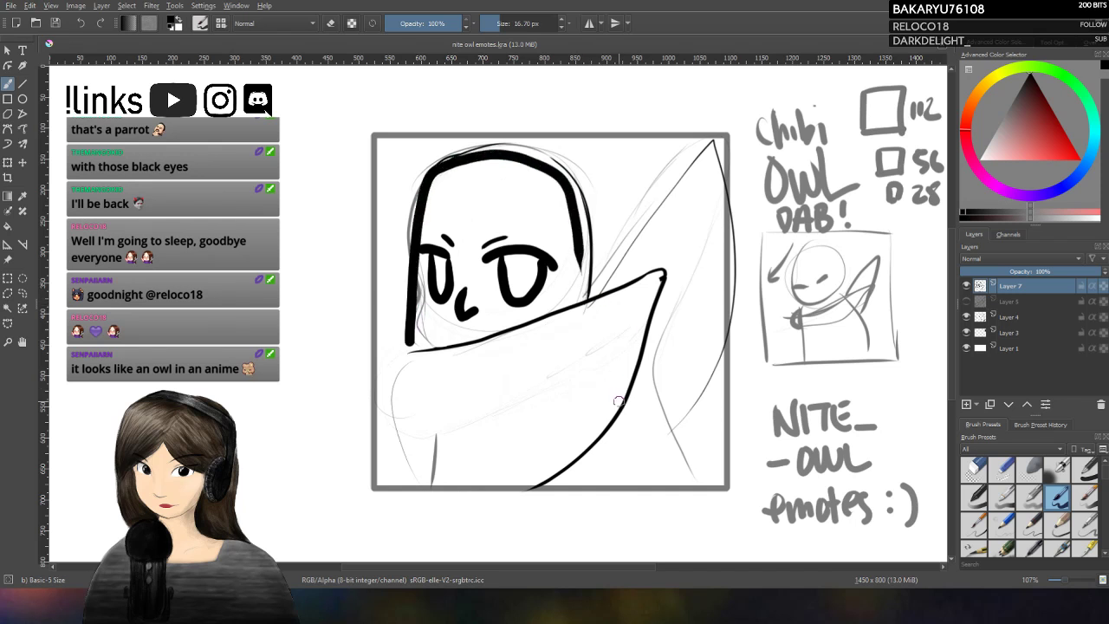
pyautogui.hotkey('ctrl', 'z')
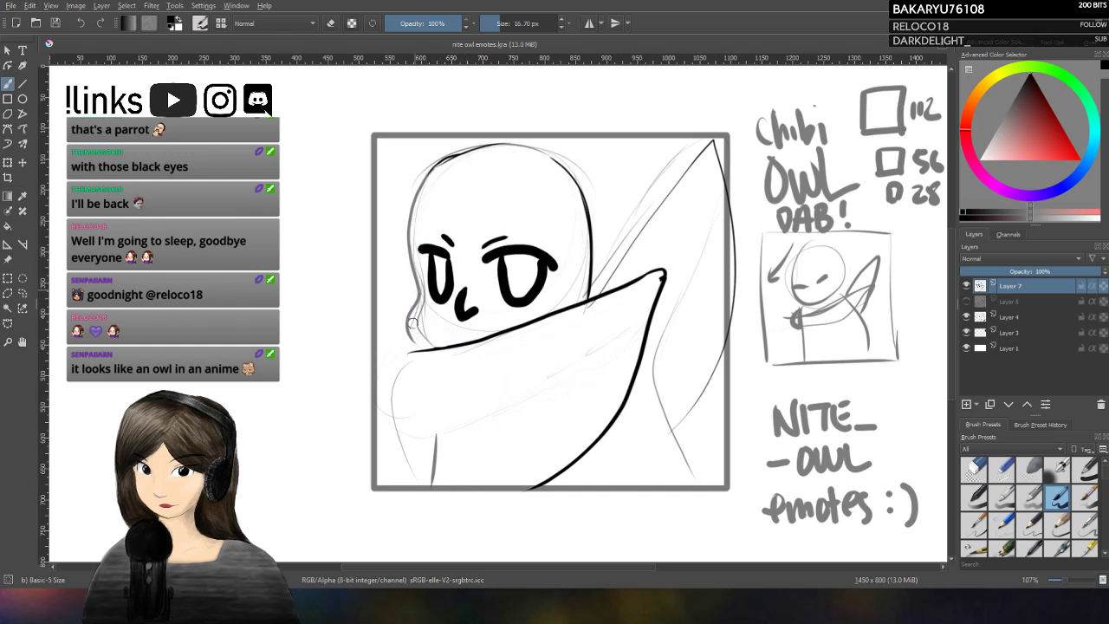
# Step: Draw the head's left side as a thick outward curve from the crown down to the front wing's upper edge
pyautogui.moveTo(448, 157)
pyautogui.mouseDown()
pyautogui.moveTo(416, 203)
pyautogui.moveTo(389, 320)
pyautogui.moveTo(407, 351)
pyautogui.mouseUp()
pyautogui.hotkey('ctrl', 'z')
pyautogui.moveTo(449, 154)
pyautogui.mouseDown()
pyautogui.moveTo(433, 167)
pyautogui.moveTo(404, 277)
pyautogui.moveTo(395, 334)
pyautogui.moveTo(407, 348)
pyautogui.mouseUp()
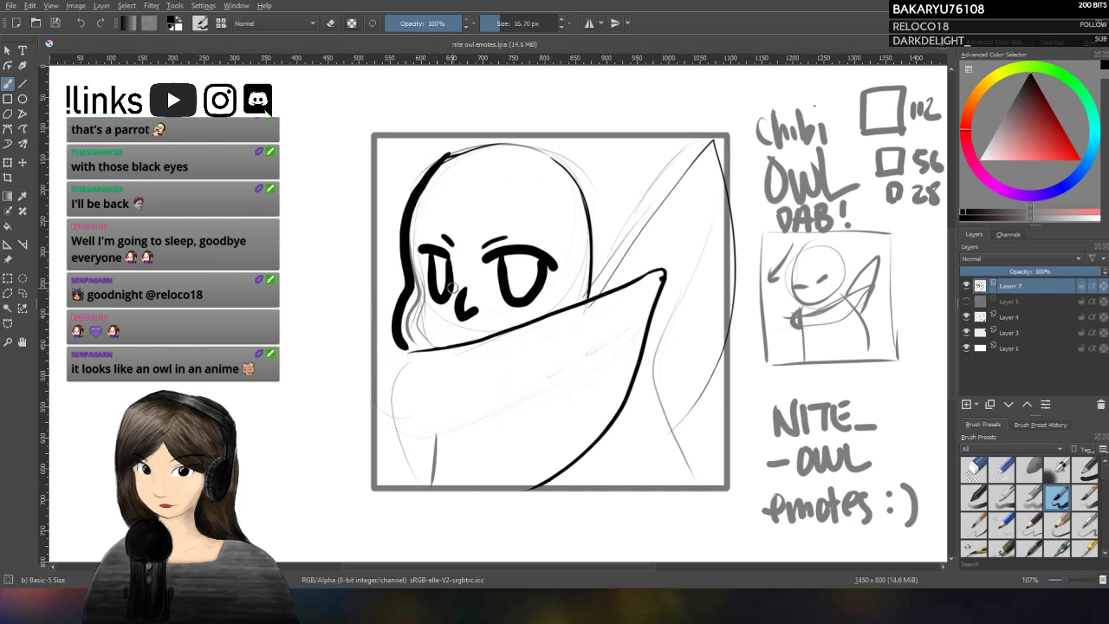
pyautogui.hotkey('ctrl', 'z')
pyautogui.moveTo(449, 149)
pyautogui.mouseDown()
pyautogui.moveTo(409, 267)
pyautogui.moveTo(404, 351)
pyautogui.mouseUp()
pyautogui.hotkey('ctrl', 'z')
pyautogui.moveTo(452, 154); pyautogui.dragTo(421, 350)
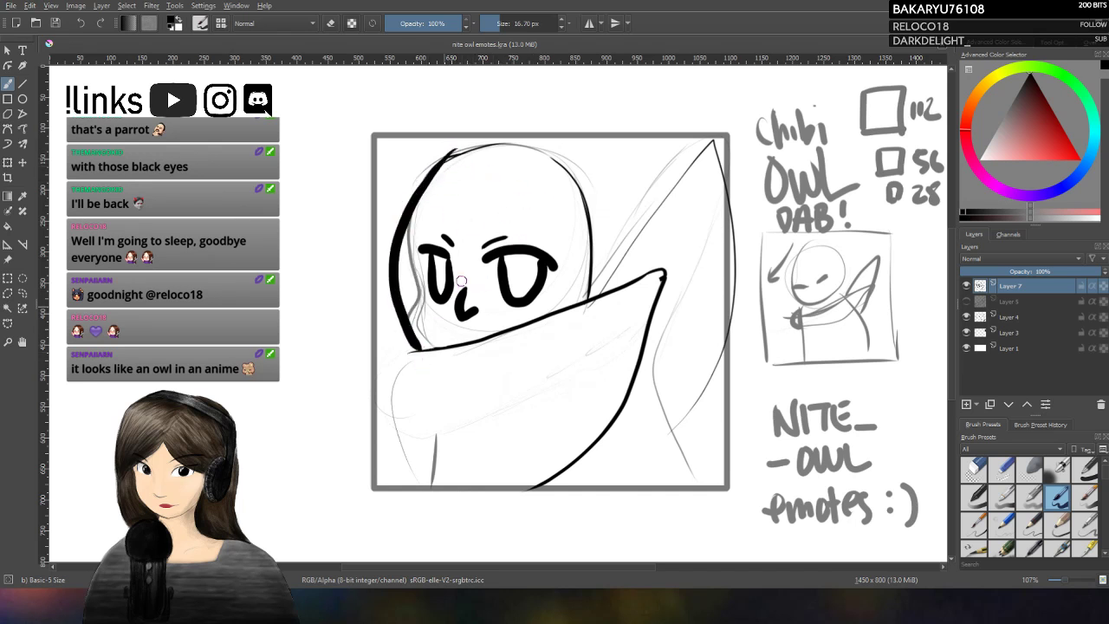
# Step: Undo the curved left side of the head and try a straight vertical left side with an arch across the top
pyautogui.hotkey('ctrl', 'z')
pyautogui.moveTo(412, 164); pyautogui.dragTo(408, 351)
pyautogui.moveTo(412, 168)
pyautogui.mouseDown()
pyautogui.moveTo(593, 160)
pyautogui.moveTo(587, 299)
pyautogui.mouseUp()
pyautogui.hotkey('ctrl', 'z')
pyautogui.hotkey('ctrl', 'z')
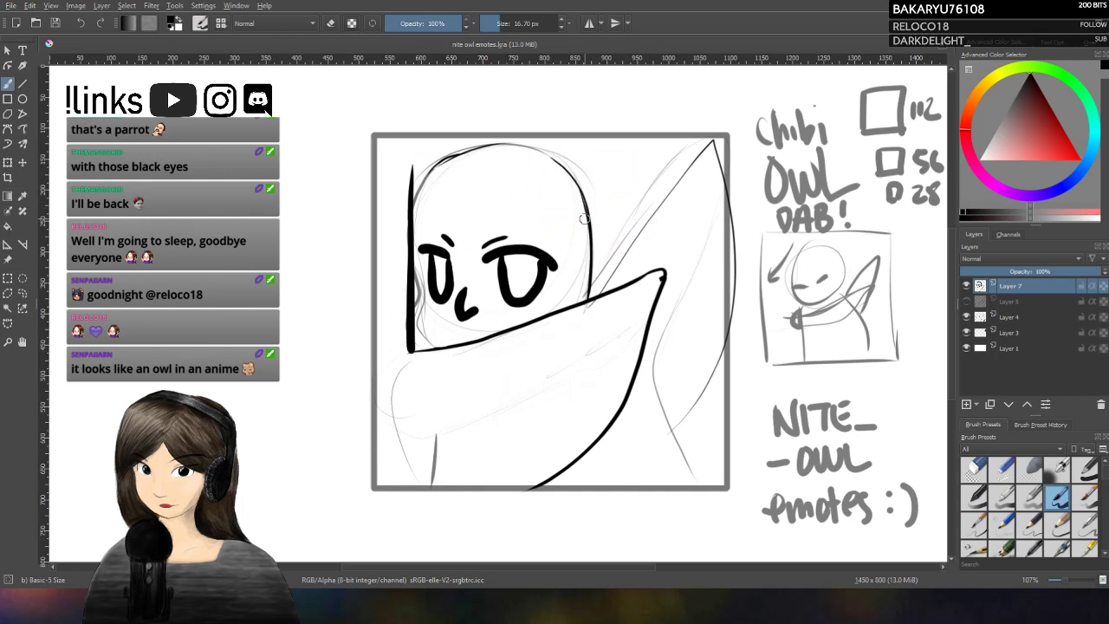
pyautogui.hotkey('ctrl', 'z')
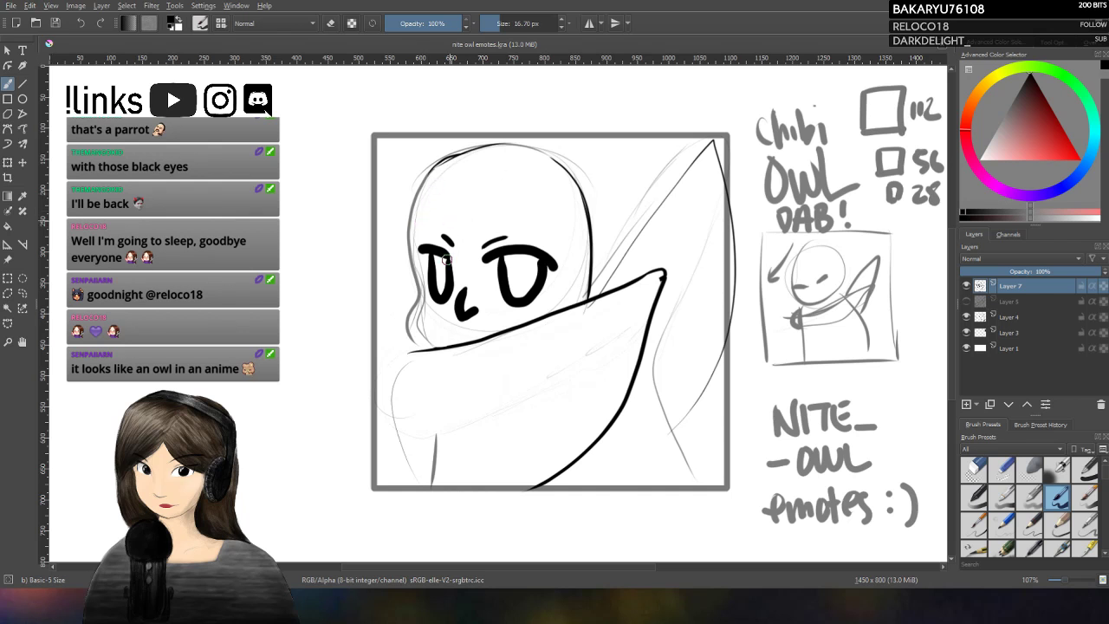
# Step: Draw an angular head outline in thick lines with an angled cheek, two pointed ear tips, a V-shaped dip on top and straight sides
pyautogui.moveTo(406, 202)
pyautogui.mouseDown()
pyautogui.moveTo(403, 317)
pyautogui.moveTo(429, 351)
pyautogui.mouseUp()
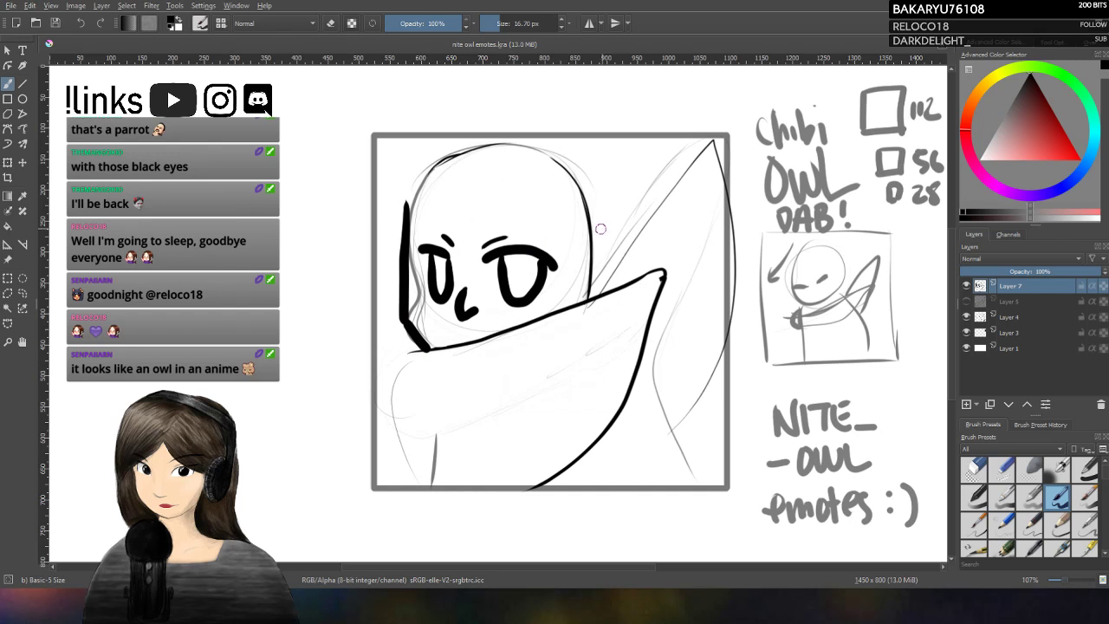
pyautogui.moveTo(407, 179); pyautogui.dragTo(406, 226)
pyautogui.moveTo(412, 171)
pyautogui.mouseDown()
pyautogui.moveTo(454, 188)
pyautogui.moveTo(579, 161)
pyautogui.moveTo(592, 303)
pyautogui.mouseUp()
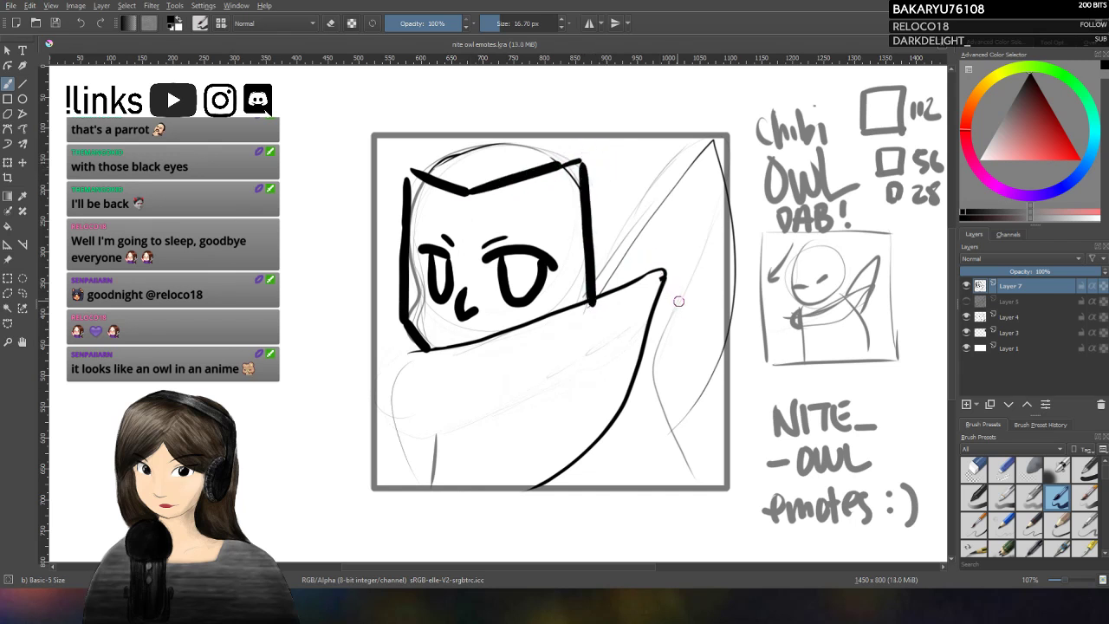
pyautogui.moveTo(404, 163); pyautogui.dragTo(408, 208)
pyautogui.moveTo(554, 167)
pyautogui.mouseDown()
pyautogui.moveTo(580, 156)
pyautogui.moveTo(586, 183)
pyautogui.mouseUp()
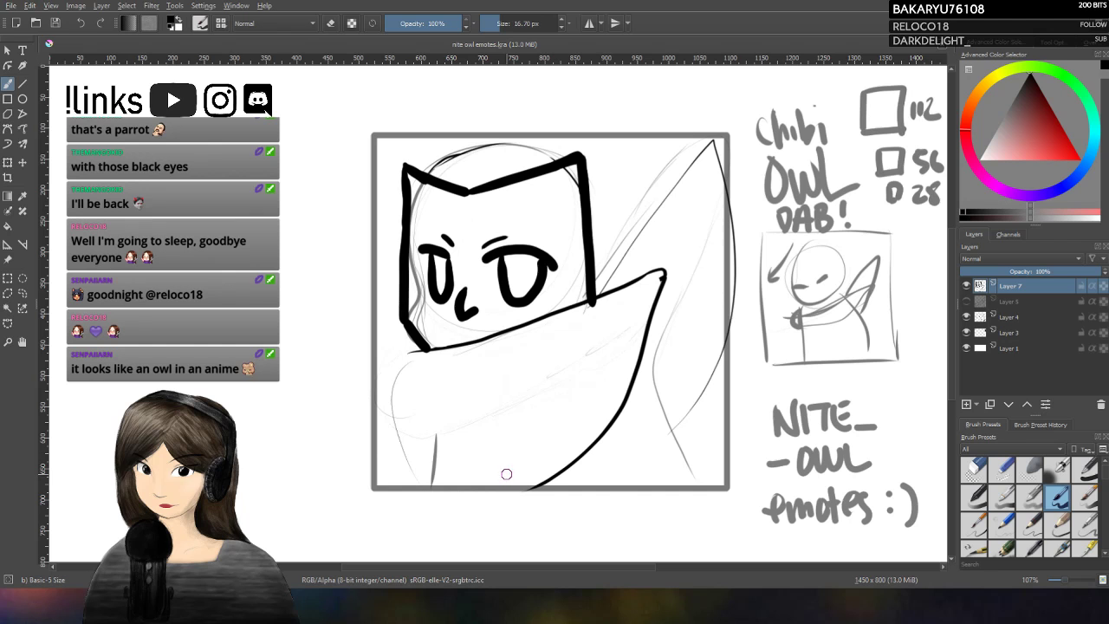
# Step: Select the eyes, brows and beak with a freehand selection and shift them slightly down and left inside the head
pyautogui.click(22, 293)
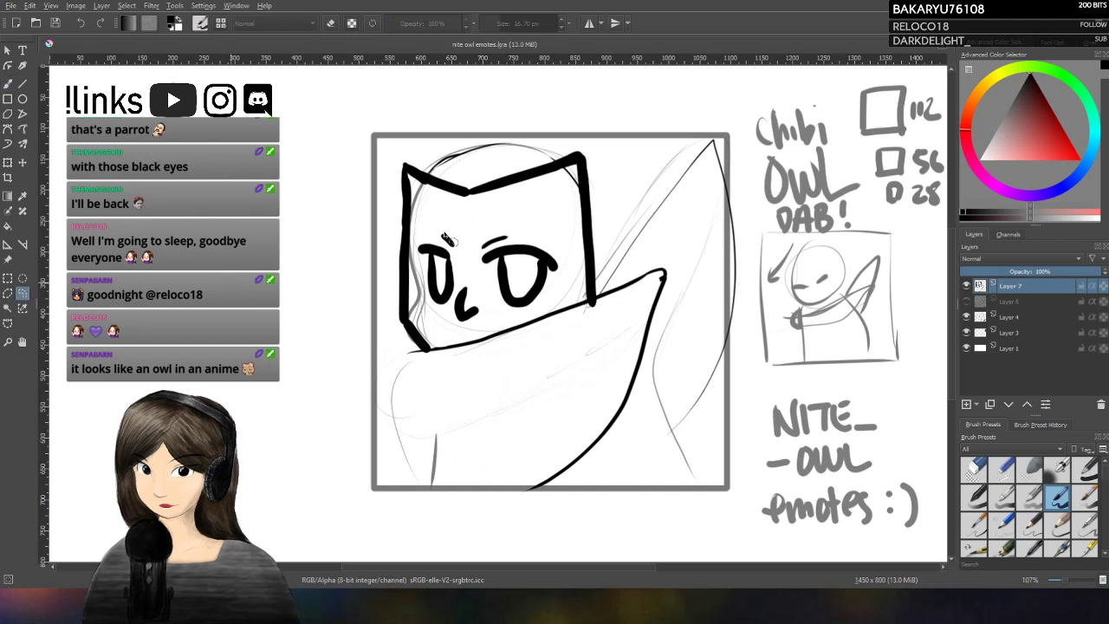
pyautogui.moveTo(425, 218)
pyautogui.mouseDown()
pyautogui.moveTo(412, 288)
pyautogui.moveTo(421, 315)
pyautogui.moveTo(479, 329)
pyautogui.moveTo(539, 312)
pyautogui.moveTo(565, 290)
pyautogui.moveTo(563, 245)
pyautogui.moveTo(525, 209)
pyautogui.moveTo(424, 217)
pyautogui.mouseUp()
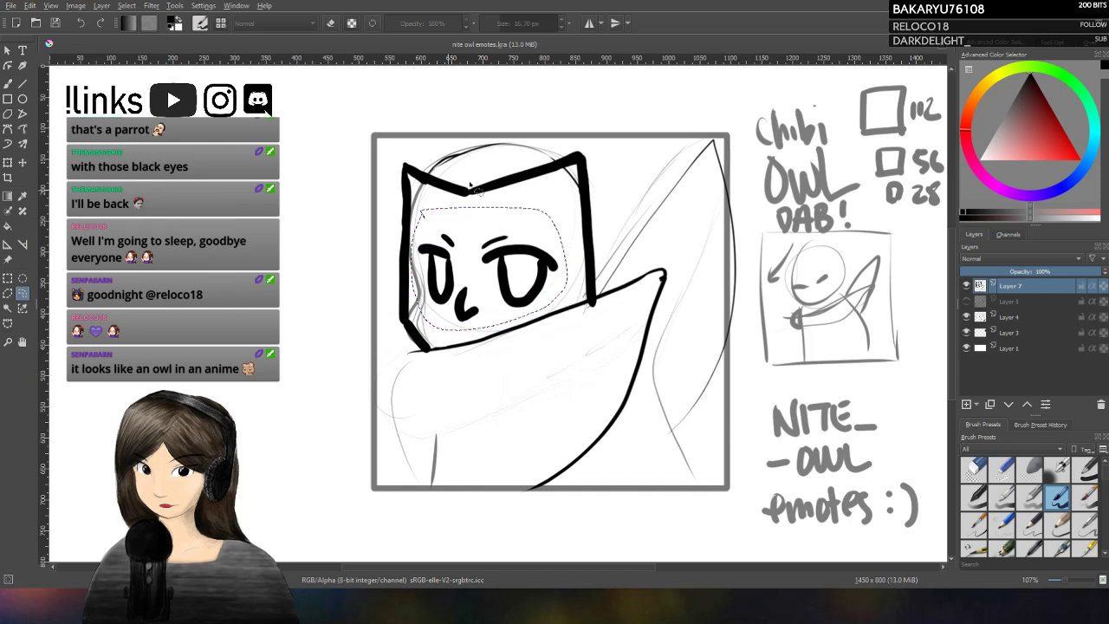
pyautogui.click(8, 162)
pyautogui.moveTo(520, 268)
pyautogui.mouseDown()
pyautogui.moveTo(513, 280)
pyautogui.moveTo(570, 266)
pyautogui.mouseUp()
pyautogui.moveTo(517, 306); pyautogui.dragTo(524, 297)
pyautogui.press('Escape')
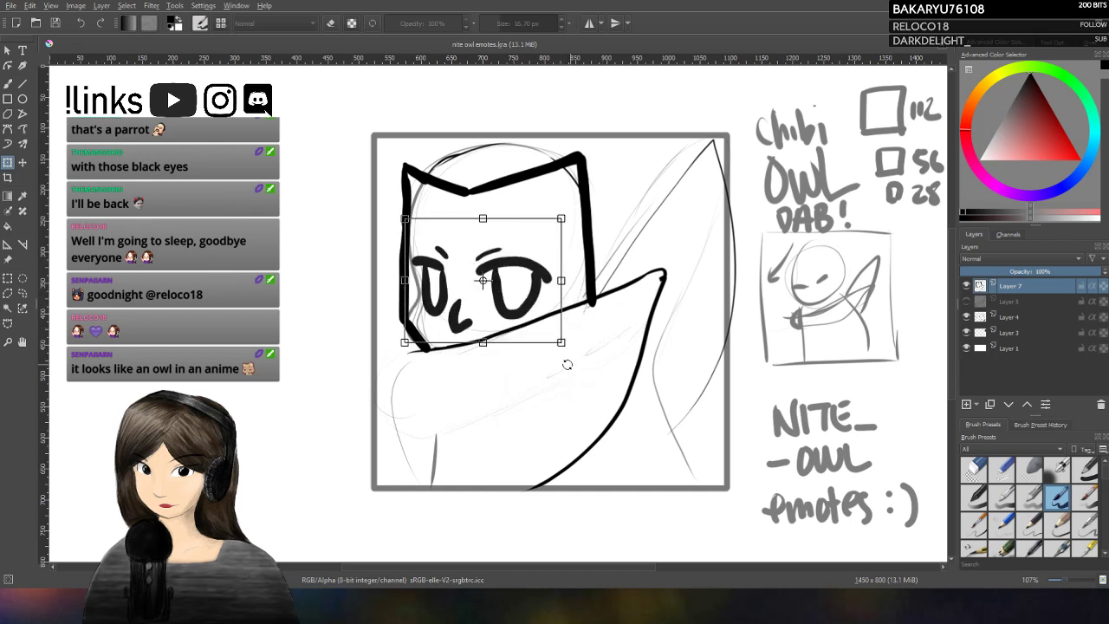
# Step: Select the whole head with a freehand selection and rotate it slightly counterclockwise so it tilts over the front wing
pyautogui.click(24, 292)
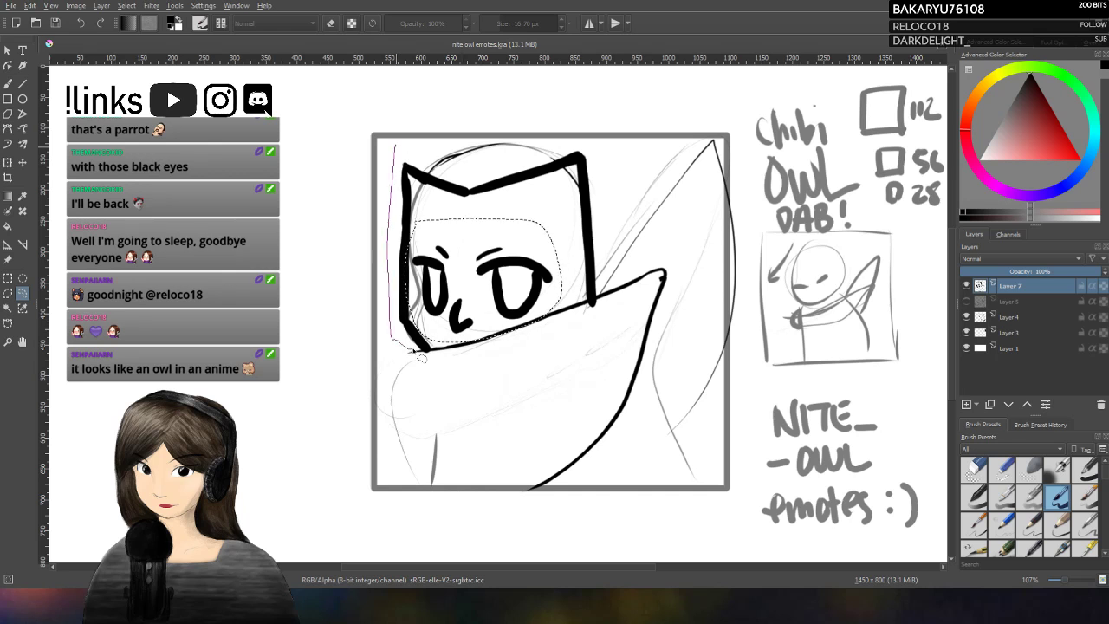
pyautogui.moveTo(617, 299)
pyautogui.mouseDown()
pyautogui.moveTo(606, 160)
pyautogui.moveTo(393, 149)
pyautogui.mouseUp()
pyautogui.click(8, 162)
pyautogui.moveTo(646, 238); pyautogui.dragTo(644, 206)
pyautogui.moveTo(599, 260); pyautogui.dragTo(594, 270)
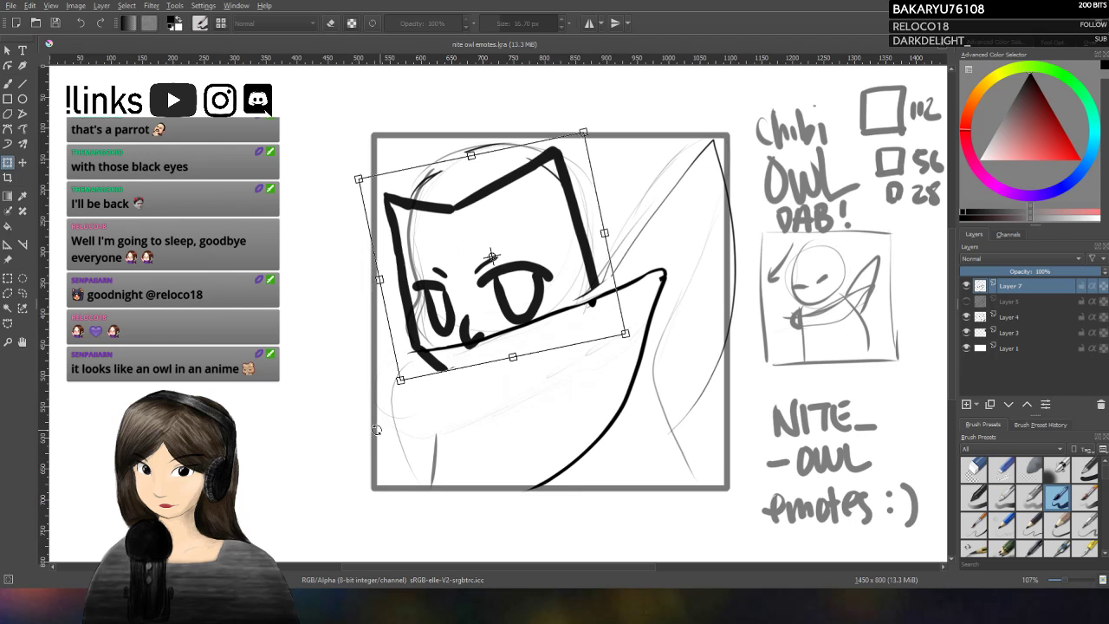
pyautogui.moveTo(540, 332); pyautogui.dragTo(532, 327)
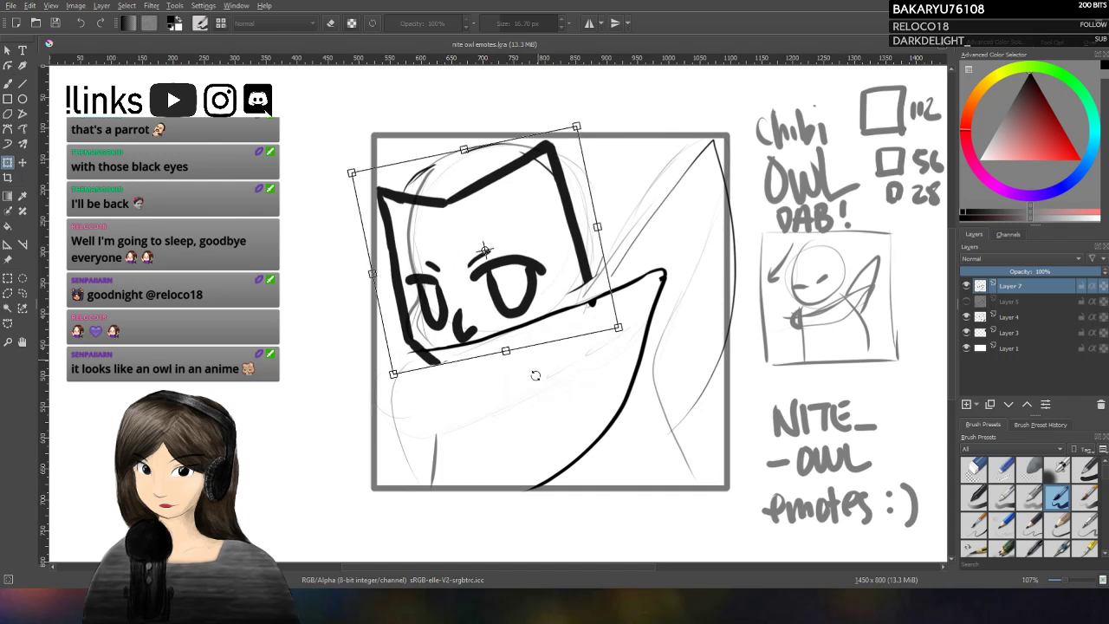
pyautogui.press('Return')
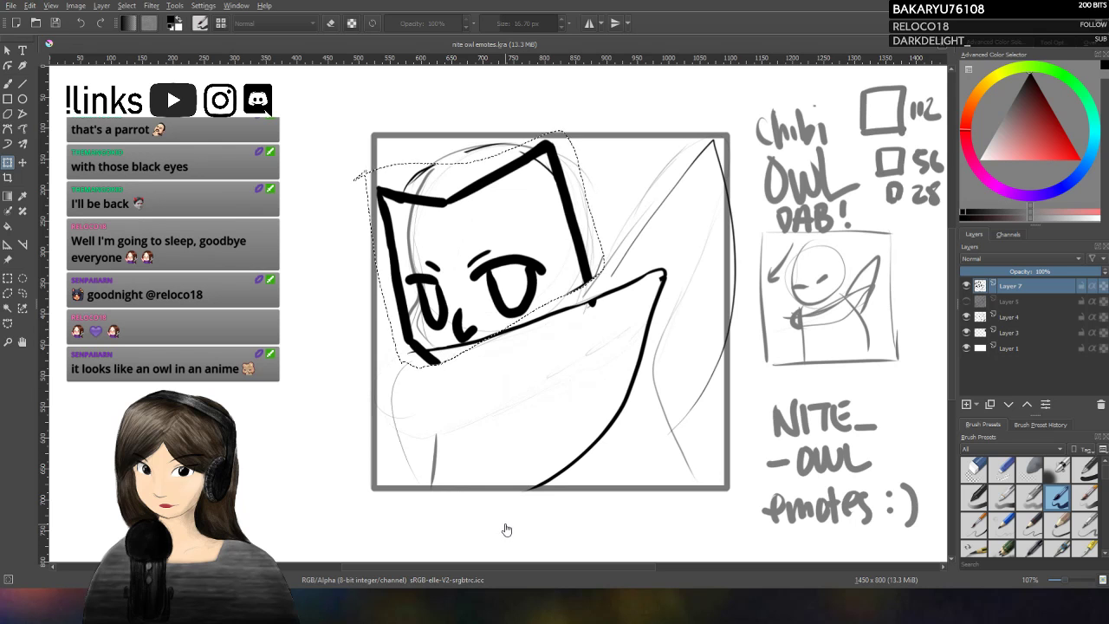
# Step: Compare the head before and after its rotation, move the tilted head up off the front wing's edge and clear the selection
pyautogui.hotkey('ctrl', 'z')
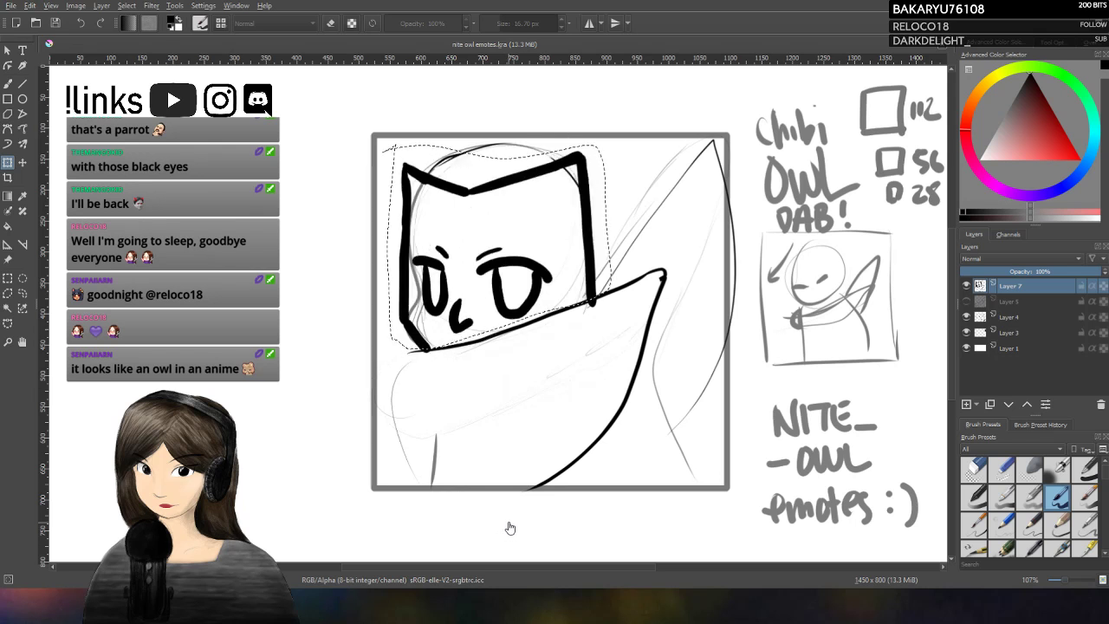
pyautogui.hotkey('ctrl', 'shift', 'z')
pyautogui.hotkey('ctrl', 't')
pyautogui.moveTo(553, 260); pyautogui.dragTo(557, 239)
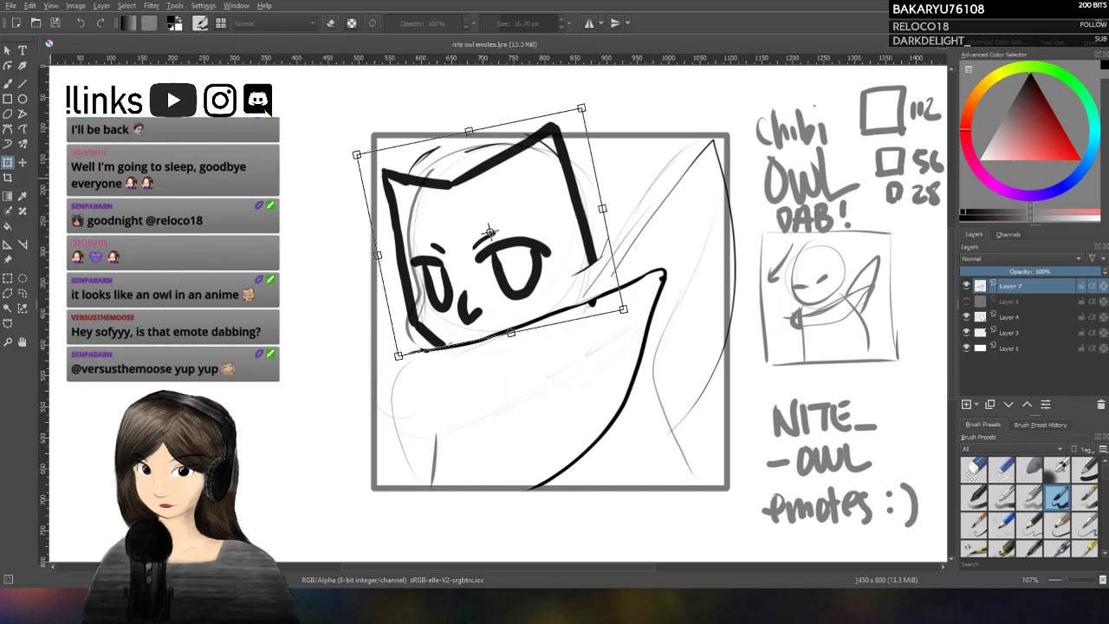
pyautogui.moveTo(546, 277)
pyautogui.mouseDown()
pyautogui.moveTo(545, 291)
pyautogui.moveTo(540, 265)
pyautogui.moveTo(537, 274)
pyautogui.mouseUp()
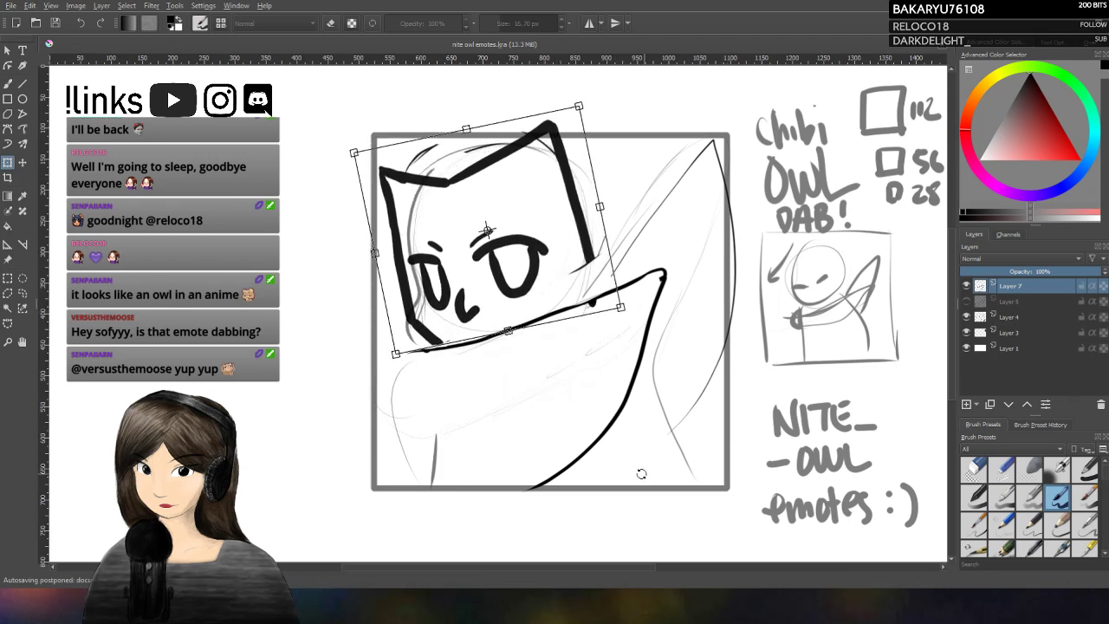
pyautogui.press('Return')
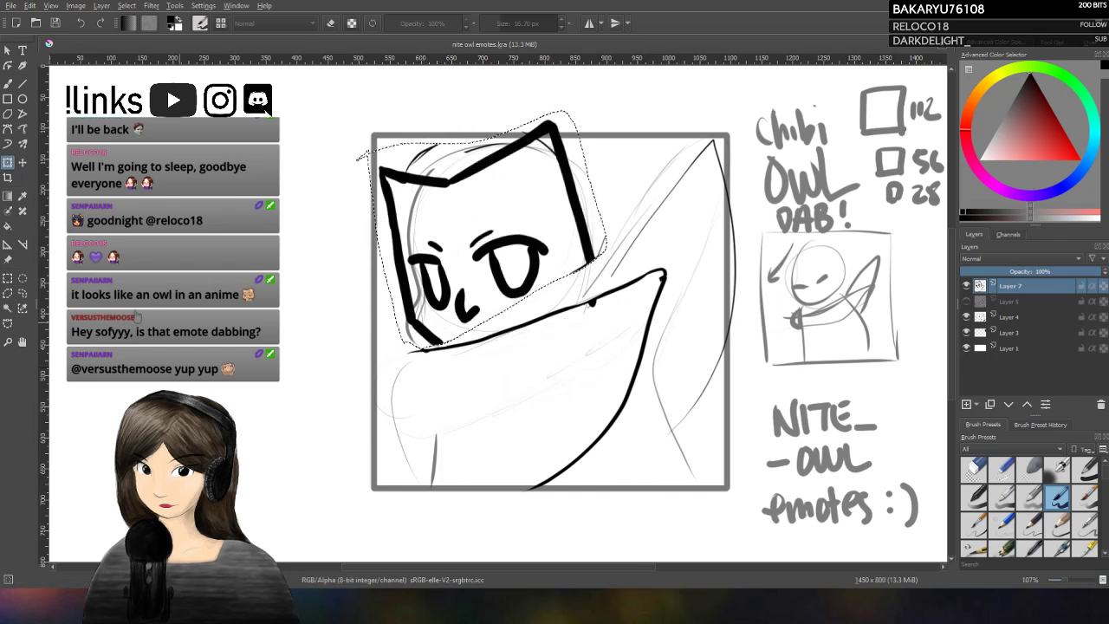
pyautogui.click(21, 278)
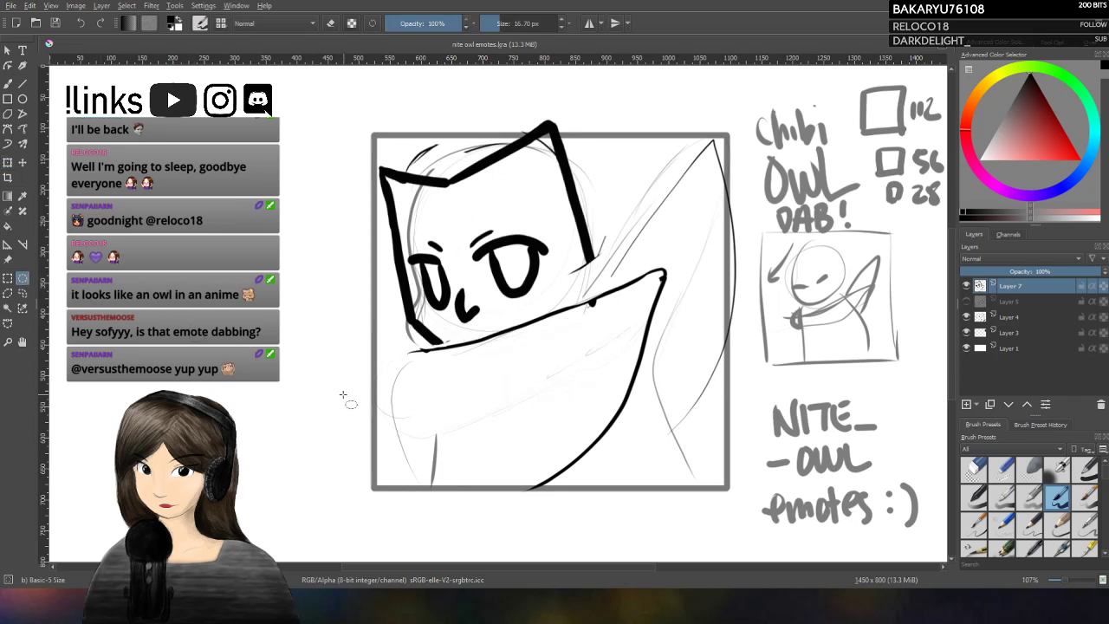
# Step: Erase the front wing's old upper edge and the leftover thin outline strokes around the head
pyautogui.click(8, 84)
pyautogui.click(330, 23)
pyautogui.moveTo(616, 284)
pyautogui.mouseDown()
pyautogui.moveTo(580, 308)
pyautogui.moveTo(610, 300)
pyautogui.moveTo(591, 264)
pyautogui.moveTo(585, 306)
pyautogui.moveTo(435, 351)
pyautogui.mouseUp()
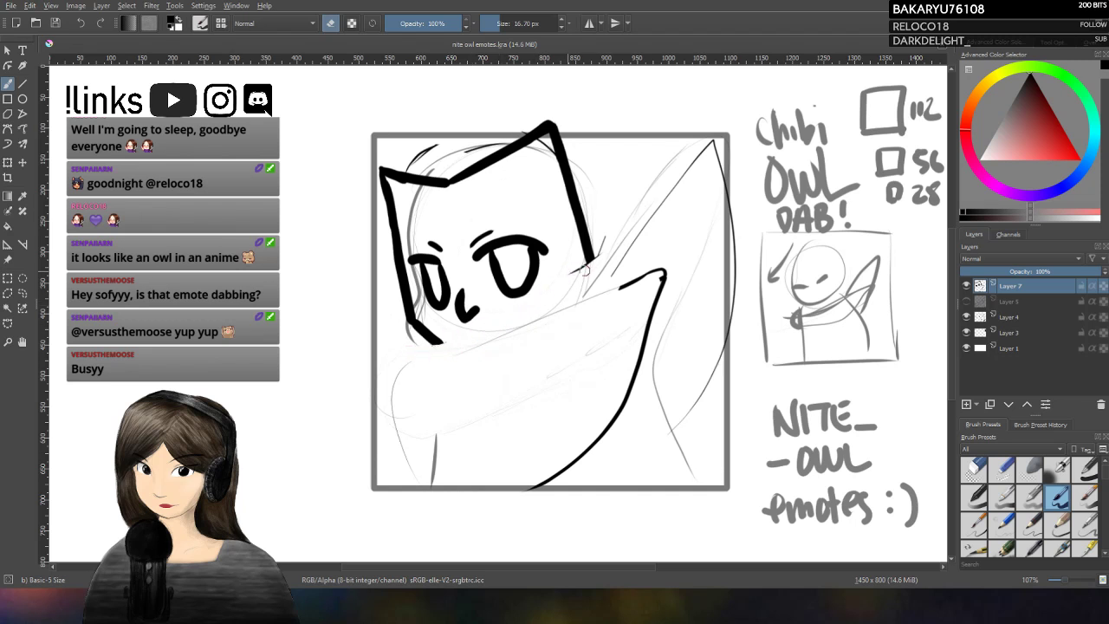
pyautogui.moveTo(611, 290); pyautogui.dragTo(660, 271)
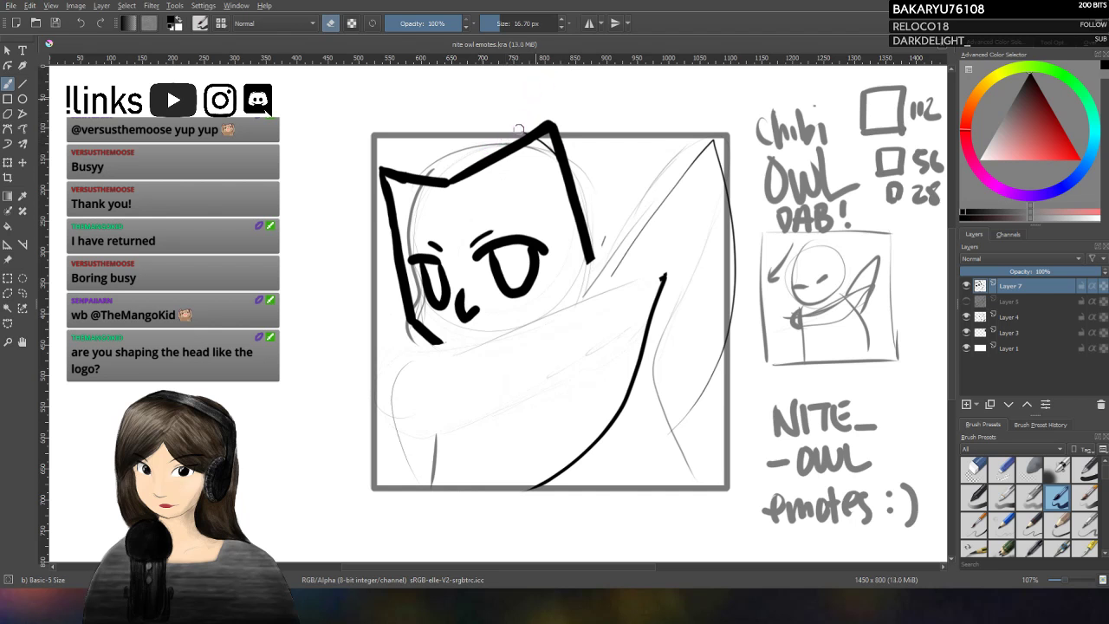
pyautogui.moveTo(544, 146); pyautogui.dragTo(548, 156)
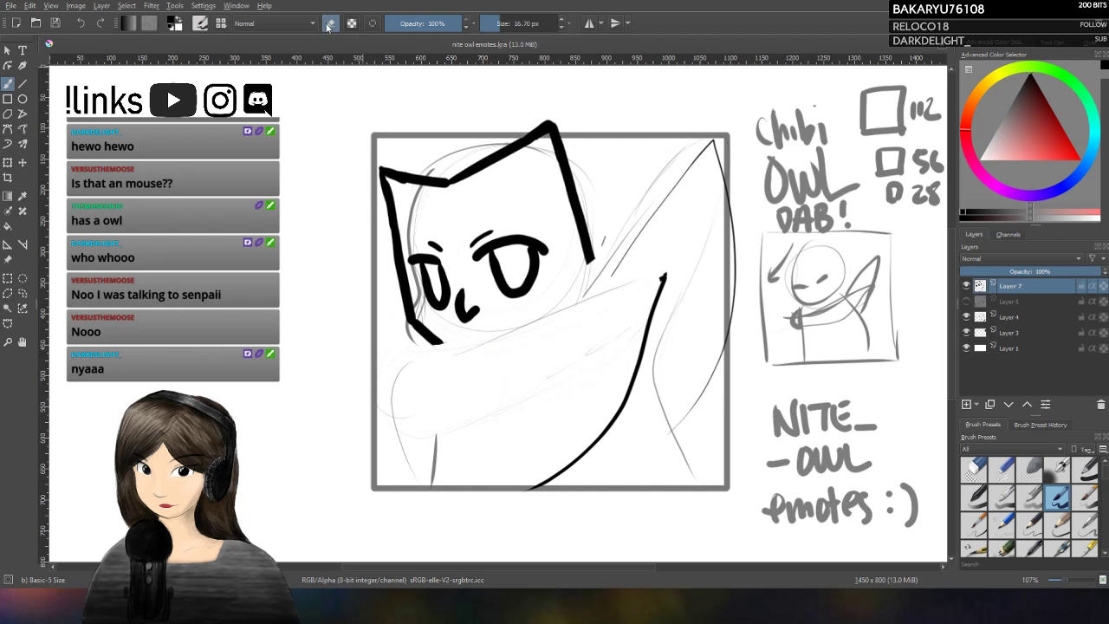
# Step: Draw the front wing's new upper edge as a thick straight diagonal running under the chin and past the head's right side
pyautogui.moveTo(412, 372); pyautogui.dragTo(515, 329)
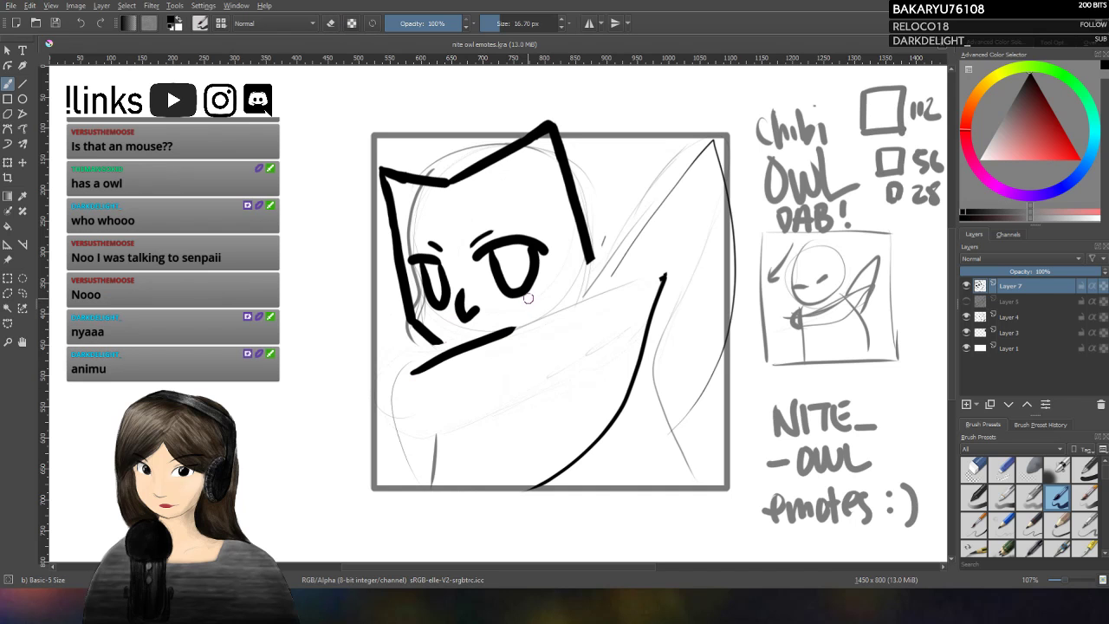
pyautogui.hotkey('ctrl', 'z')
pyautogui.moveTo(398, 356); pyautogui.dragTo(652, 250)
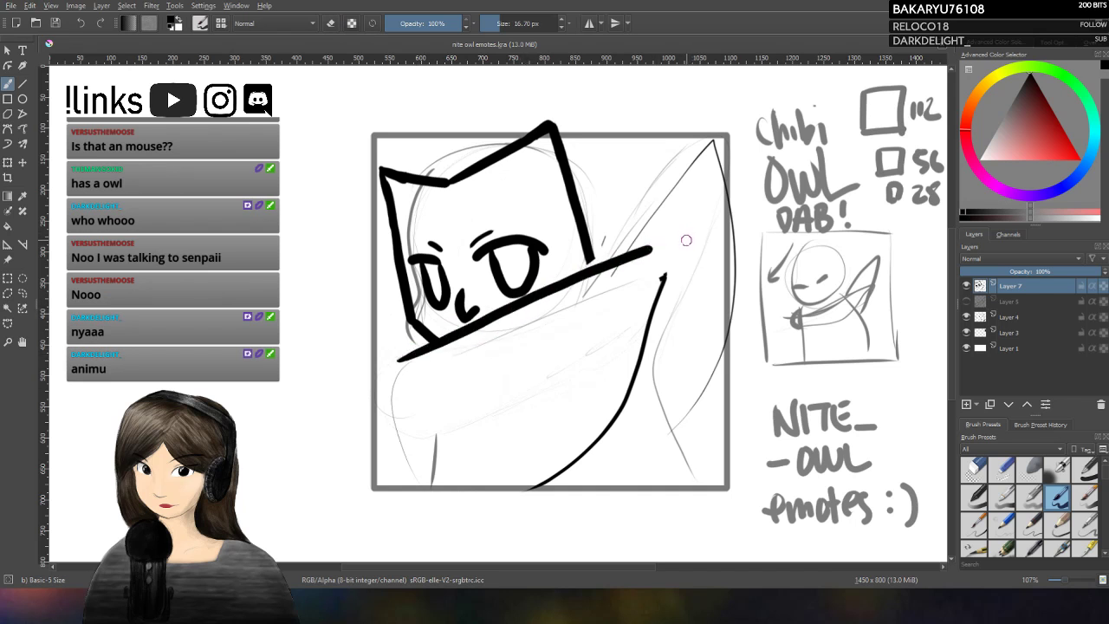
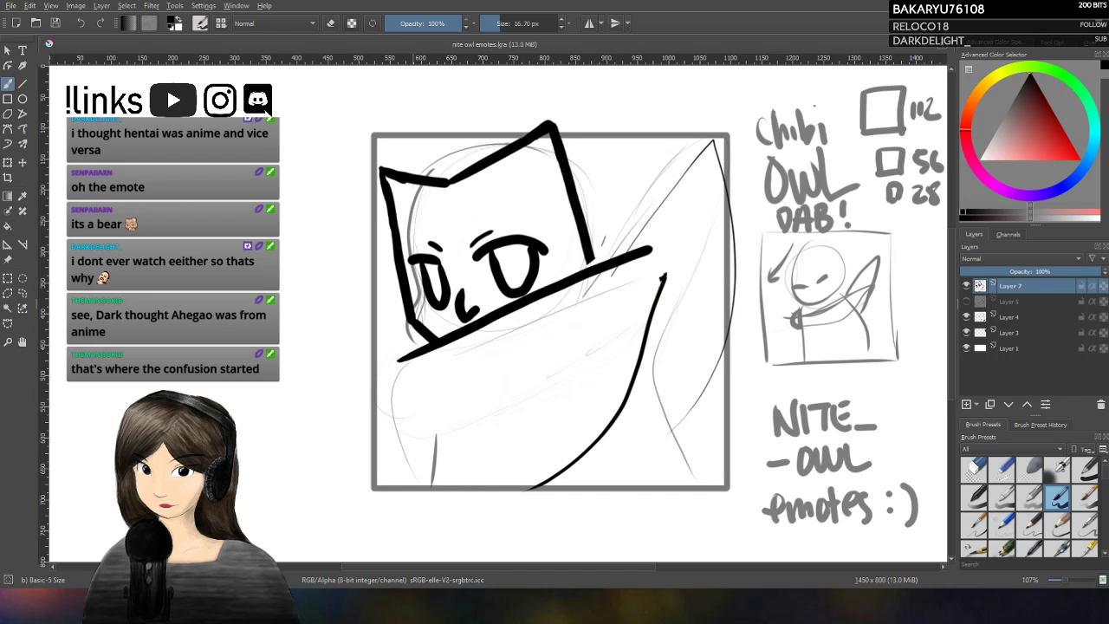
# Step: Erase the front wing's old outer curve and extend the head's right side down to the new wing edge
pyautogui.moveTo(651, 315)
pyautogui.mouseDown()
pyautogui.moveTo(666, 273)
pyautogui.moveTo(622, 412)
pyautogui.moveTo(582, 456)
pyautogui.moveTo(532, 482)
pyautogui.mouseUp()
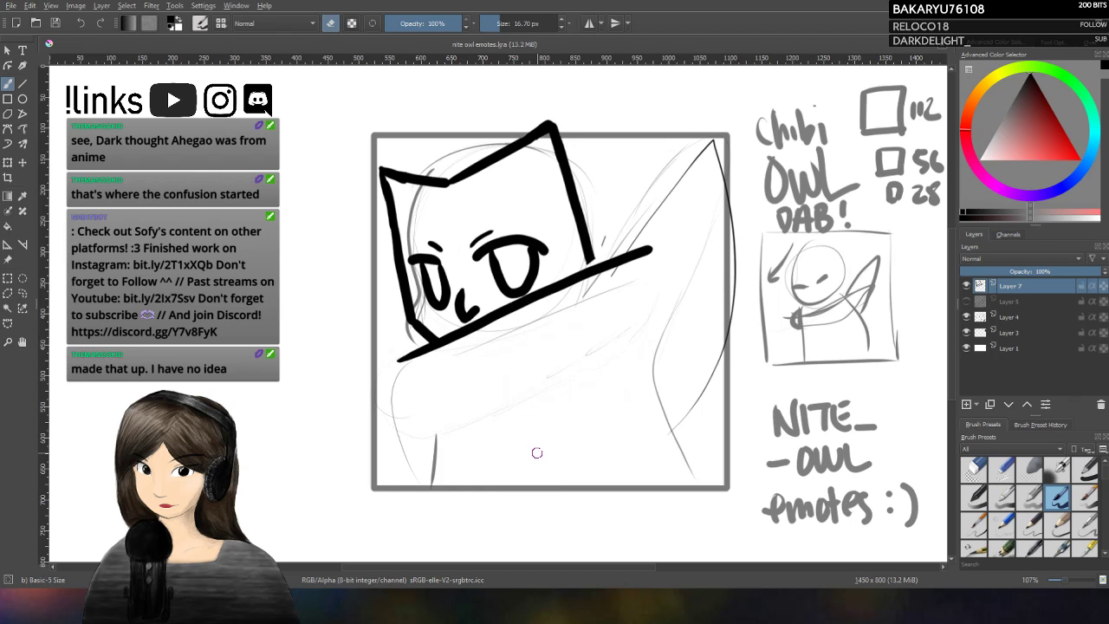
pyautogui.click(331, 26)
pyautogui.moveTo(589, 253); pyautogui.dragTo(593, 266)
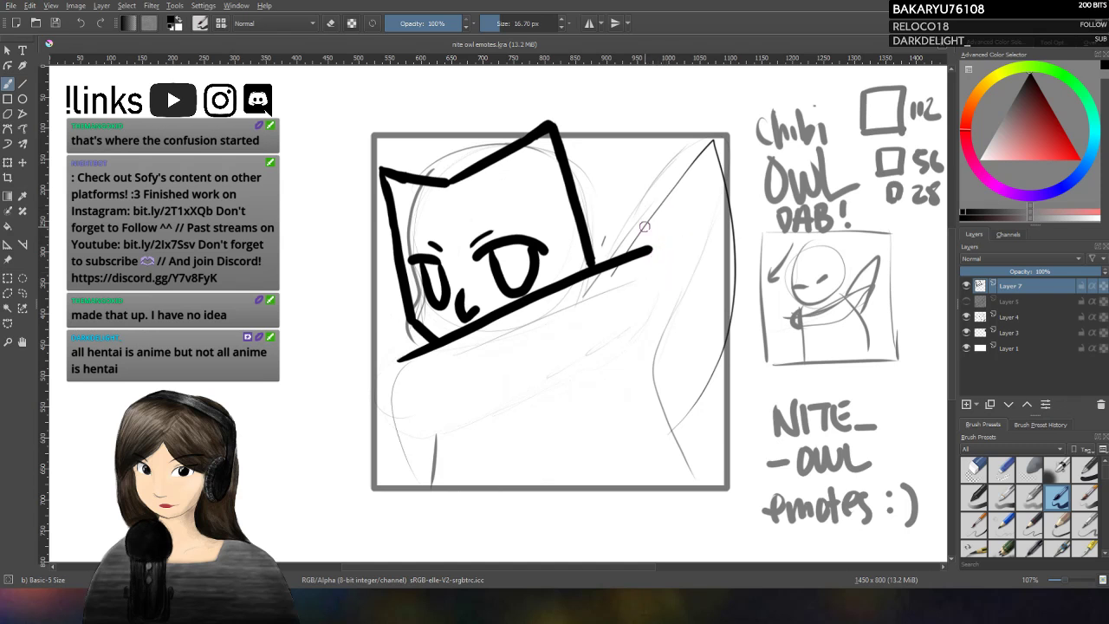
# Step: Try to draw a pointed tip on the front wing and a thicker inner edge on the back wing
pyautogui.moveTo(655, 262); pyautogui.dragTo(615, 294)
pyautogui.moveTo(676, 246); pyautogui.dragTo(611, 297)
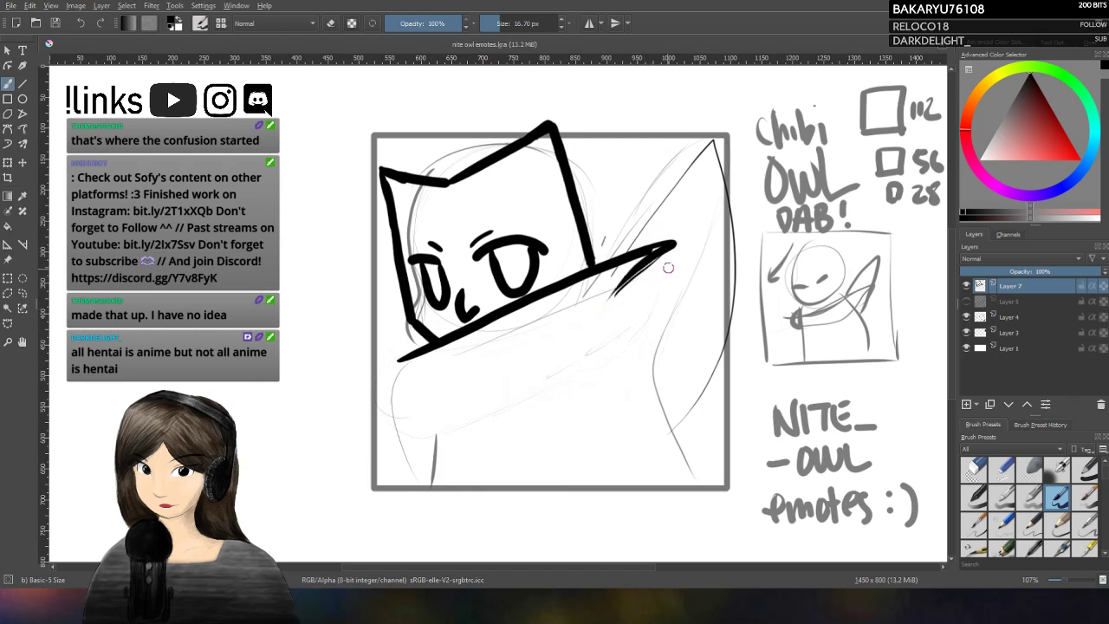
pyautogui.hotkey('ctrl', 'z')
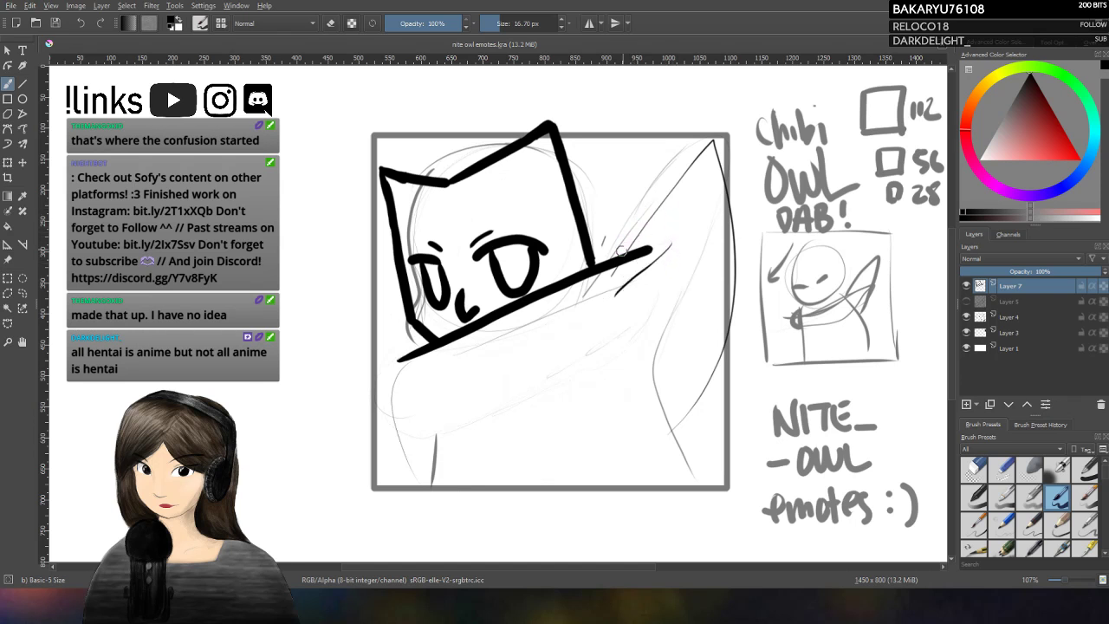
pyautogui.moveTo(623, 249); pyautogui.dragTo(702, 142)
pyautogui.moveTo(611, 261); pyautogui.dragTo(702, 141)
pyautogui.hotkey('ctrl', 'z')
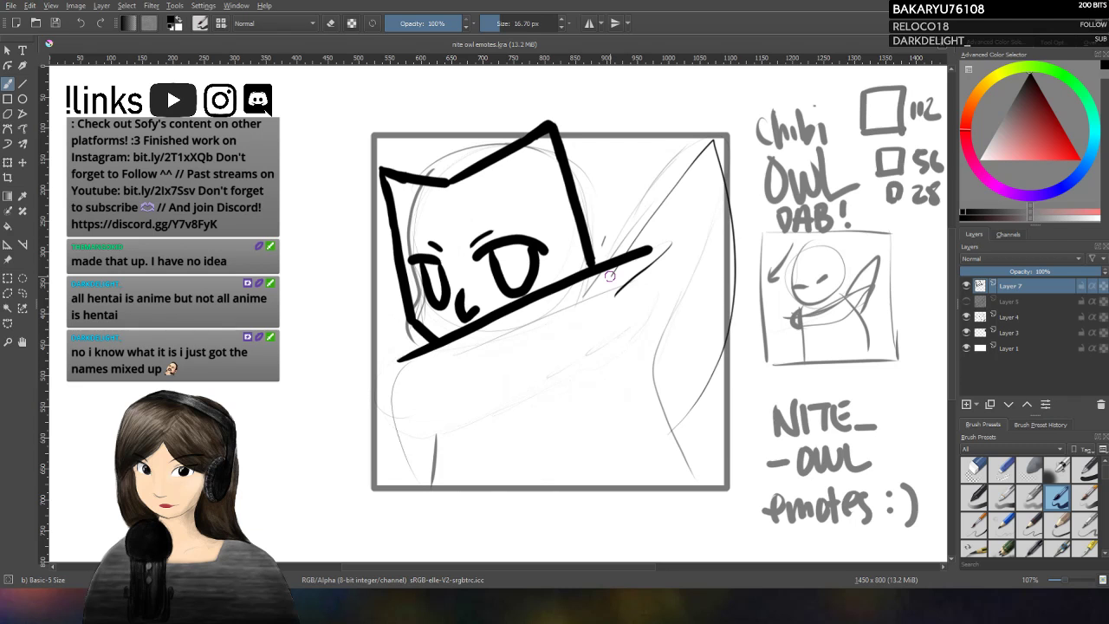
pyautogui.hotkey('ctrl', 'z')
# Step: Hide the Layer 4 sketch and toggle Layer 7's visibility to check which lines belong to it
pyautogui.click(966, 317)
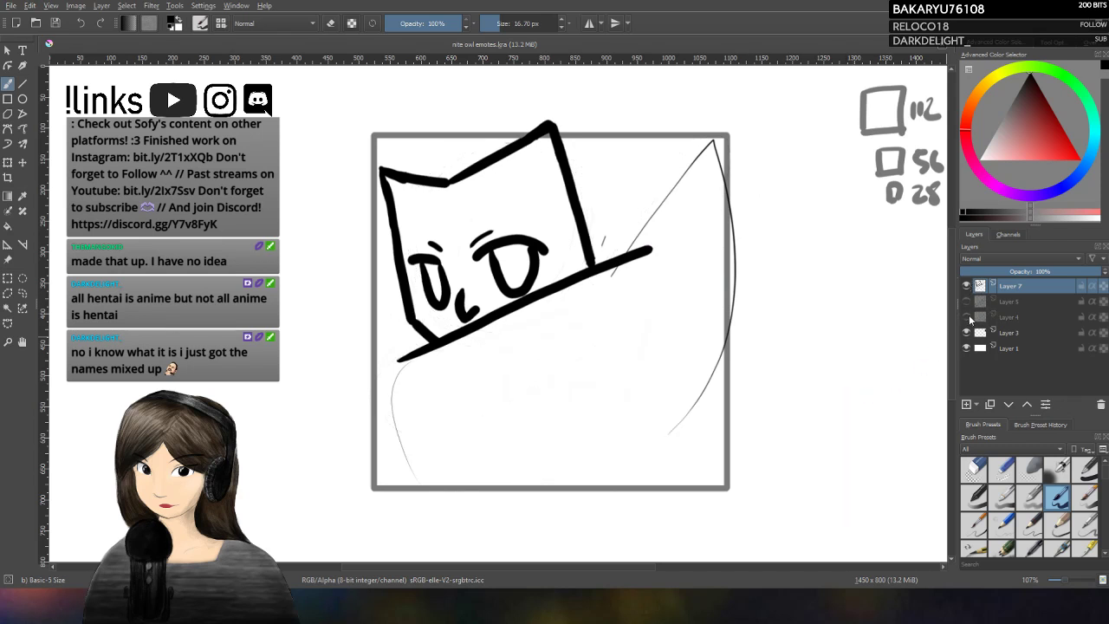
pyautogui.click(966, 285)
pyautogui.click(967, 286)
# Step: Sharpen the left ear's tip and draw the body's left side as a thick outward curve from the front wing's lower end downward
pyautogui.moveTo(391, 173); pyautogui.dragTo(378, 169)
pyautogui.moveTo(385, 213); pyautogui.dragTo(381, 170)
pyautogui.moveTo(414, 481)
pyautogui.mouseDown()
pyautogui.moveTo(395, 362)
pyautogui.moveTo(414, 477)
pyautogui.mouseUp()
pyautogui.hotkey('ctrl', 'z')
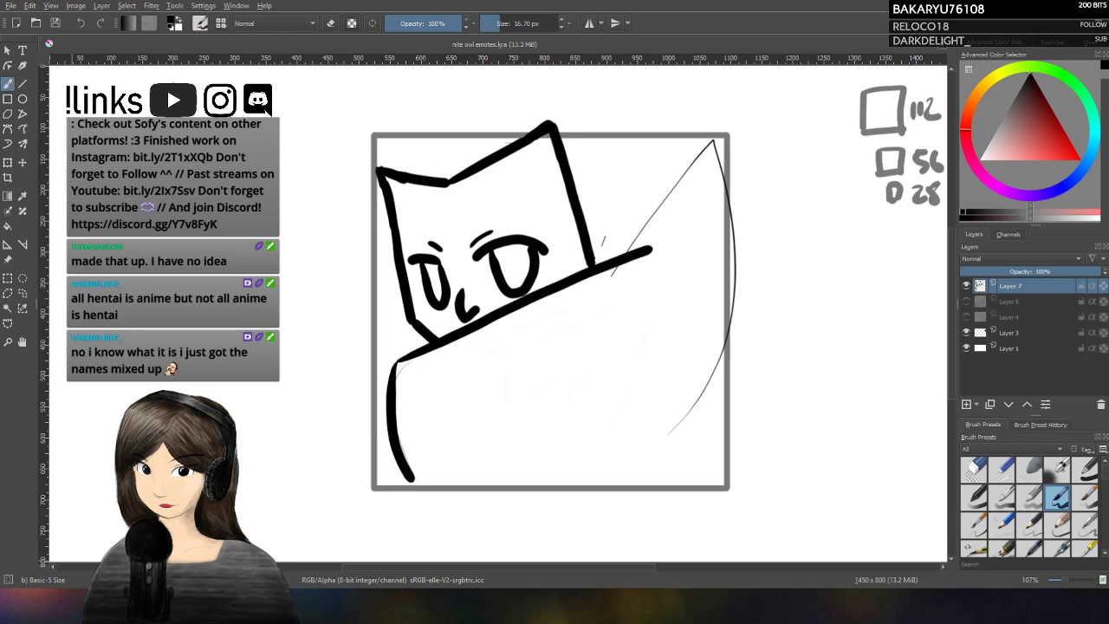
# Step: Try to draw the front wing's outer edge as a stepped row of slanted feather strokes below the tip
pyautogui.moveTo(654, 253); pyautogui.dragTo(589, 335)
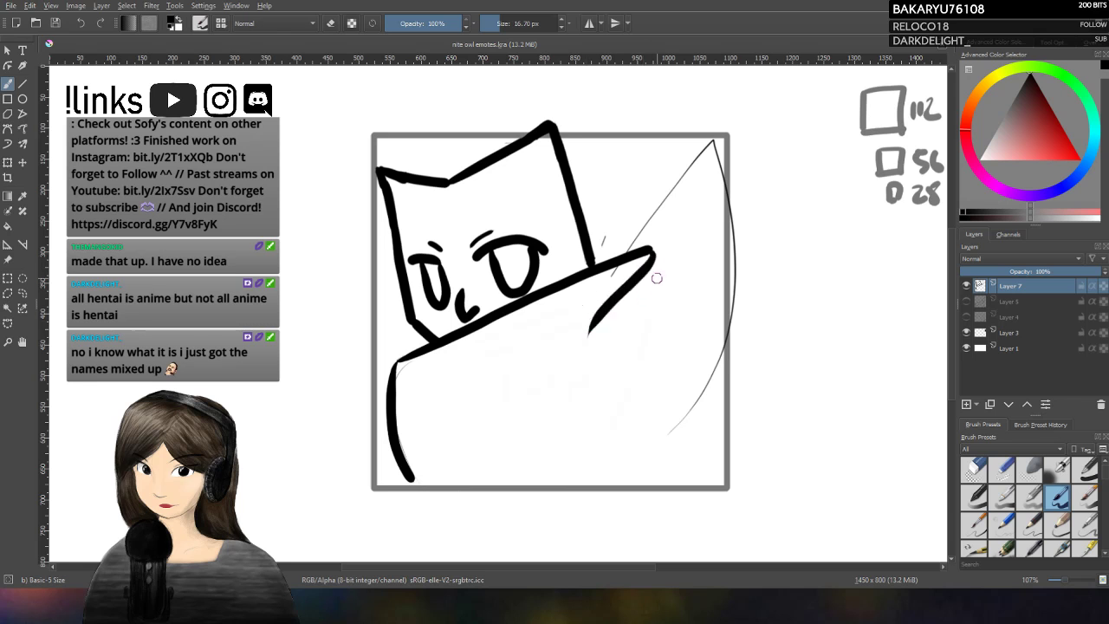
pyautogui.moveTo(641, 297); pyautogui.dragTo(591, 333)
pyautogui.moveTo(630, 344)
pyautogui.mouseDown()
pyautogui.moveTo(593, 371)
pyautogui.moveTo(579, 422)
pyautogui.mouseUp()
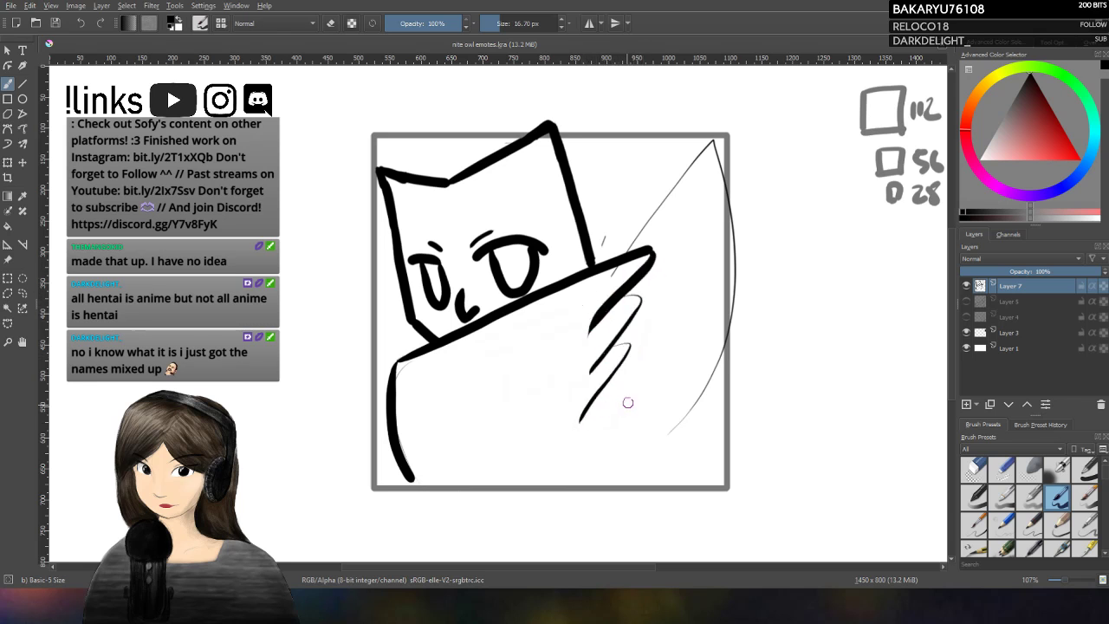
pyautogui.hotkey('ctrl', 'z')
pyautogui.hotkey('ctrl', 'z')
pyautogui.hotkey('ctrl', 'z')
pyautogui.hotkey('ctrl', 'z')
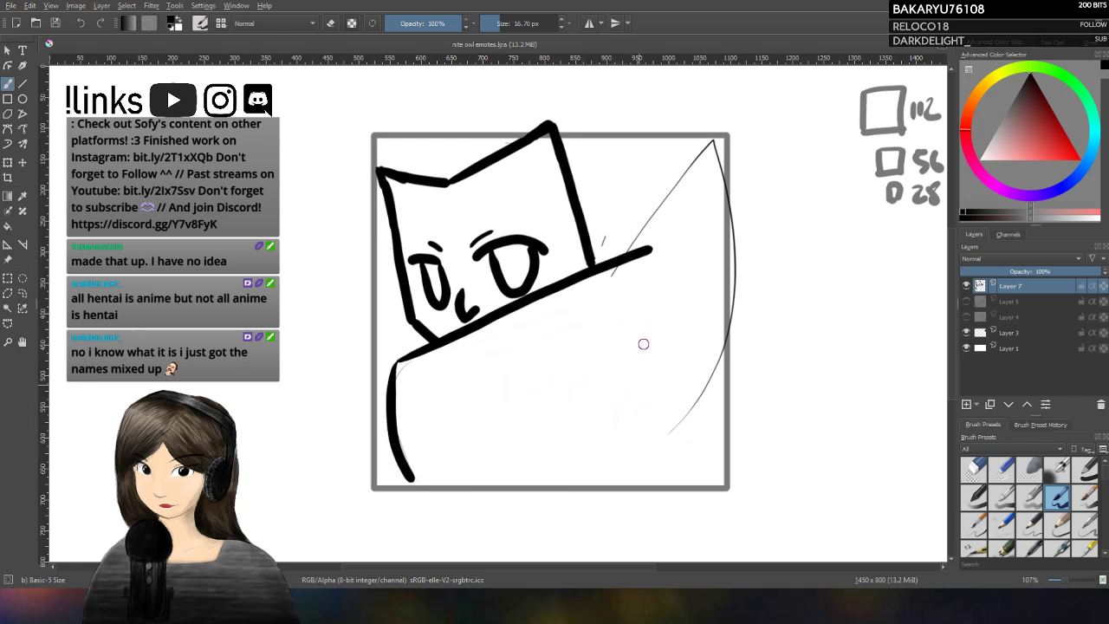
# Step: Draw the front wing's rounded tip, curving back down to the left into a tapered first feather
pyautogui.moveTo(656, 255); pyautogui.dragTo(602, 312)
pyautogui.hotkey('ctrl', 'z')
pyautogui.moveTo(656, 252); pyautogui.dragTo(568, 333)
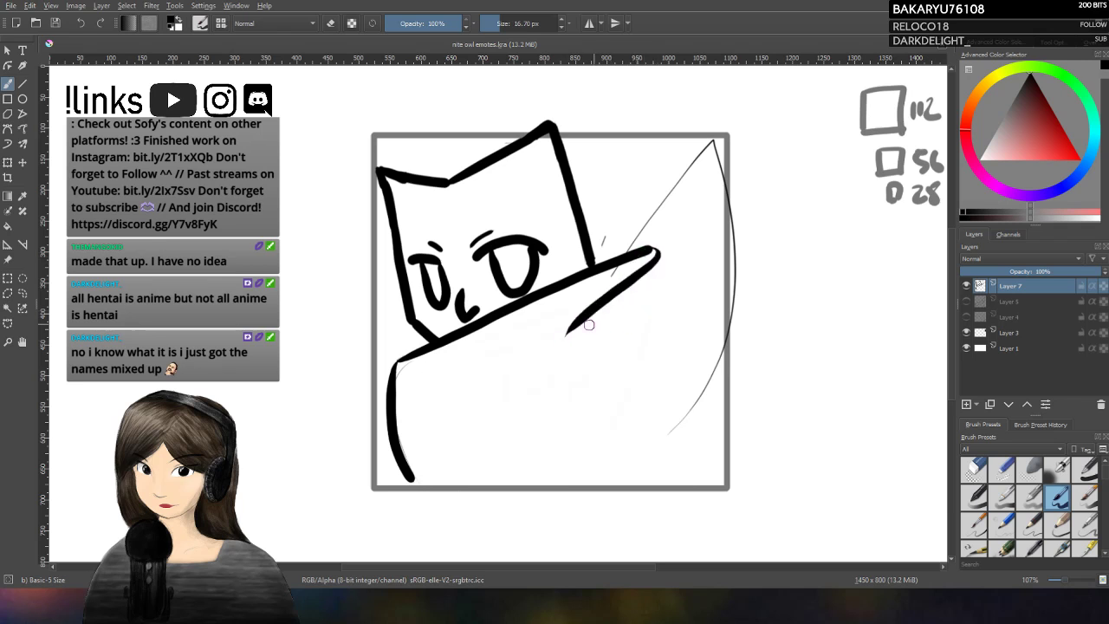
pyautogui.hotkey('ctrl', 'z')
pyautogui.moveTo(641, 248)
pyautogui.mouseDown()
pyautogui.moveTo(627, 289)
pyautogui.moveTo(564, 324)
pyautogui.mouseUp()
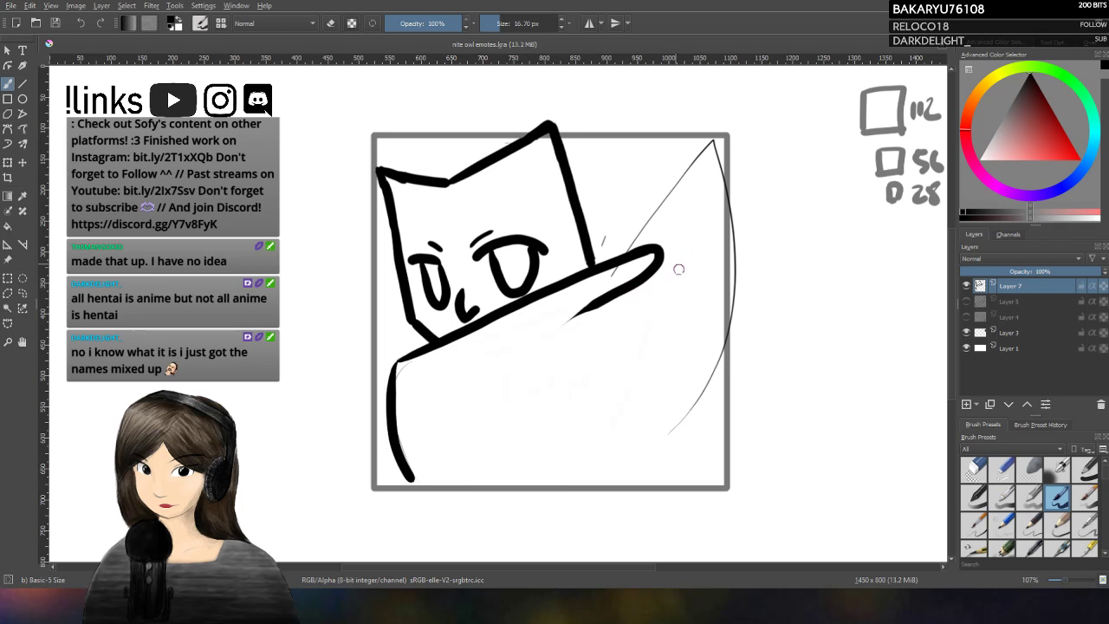
# Step: Draw the back wing's upper edge as a thick line rising from the front wing to a hooked tip at the frame's top-right corner
pyautogui.moveTo(628, 249)
pyautogui.mouseDown()
pyautogui.moveTo(717, 143)
pyautogui.moveTo(710, 186)
pyautogui.mouseUp()
pyautogui.hotkey('ctrl', 'z')
pyautogui.moveTo(623, 253)
pyautogui.mouseDown()
pyautogui.moveTo(683, 157)
pyautogui.moveTo(710, 187)
pyautogui.mouseUp()
pyautogui.hotkey('ctrl', 'z')
pyautogui.moveTo(619, 258)
pyautogui.mouseDown()
pyautogui.moveTo(718, 135)
pyautogui.moveTo(702, 184)
pyautogui.mouseUp()
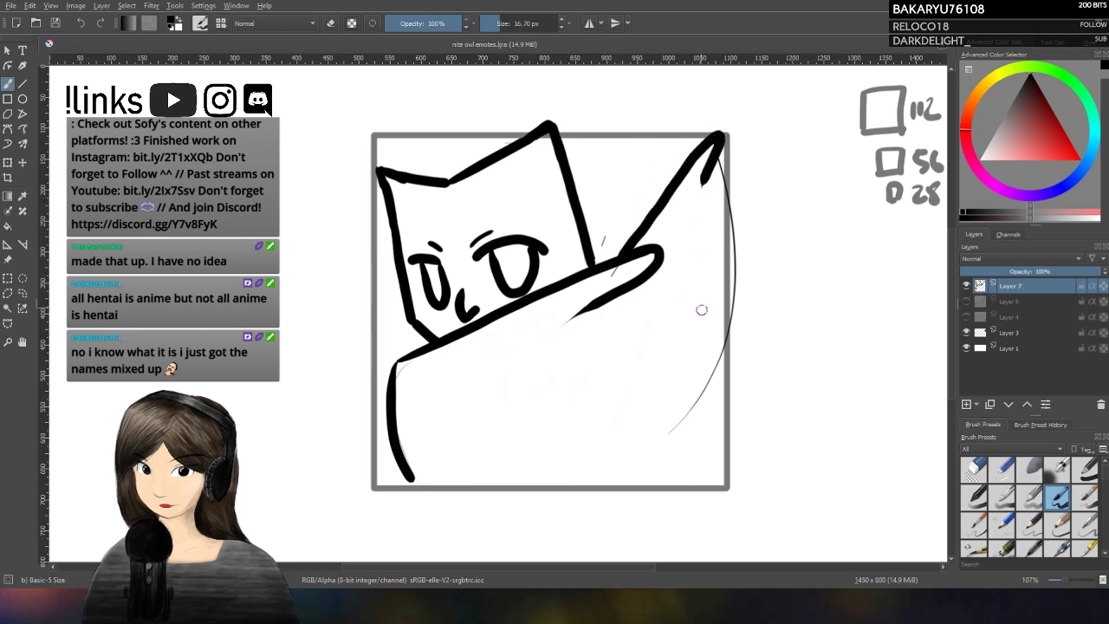
pyautogui.hotkey('ctrl', 'z')
pyautogui.moveTo(616, 257)
pyautogui.mouseDown()
pyautogui.moveTo(719, 130)
pyautogui.moveTo(710, 175)
pyautogui.mouseUp()
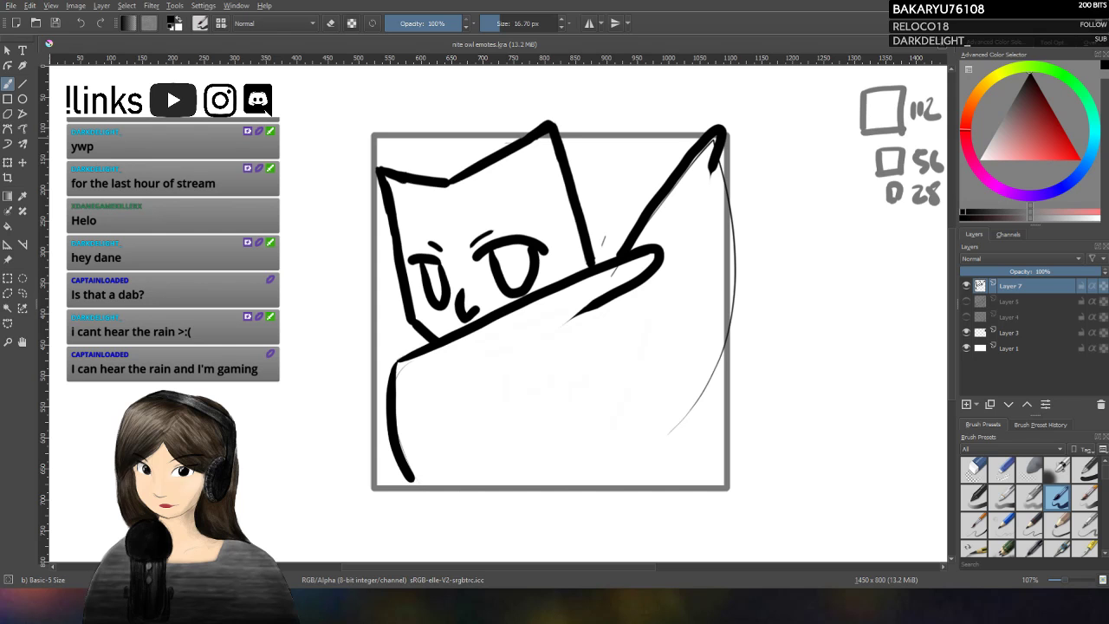
# Step: Handwrite the note "nite_ -owl emote" on three lines beside the emote frame
pyautogui.moveTo(783, 279)
pyautogui.mouseDown()
pyautogui.moveTo(783, 312)
pyautogui.moveTo(816, 310)
pyautogui.mouseUp()
pyautogui.moveTo(823, 264)
pyautogui.mouseDown()
pyautogui.moveTo(833, 305)
pyautogui.moveTo(849, 279)
pyautogui.mouseUp()
pyautogui.moveTo(845, 293); pyautogui.dragTo(901, 305)
pyautogui.click(812, 267)
pyautogui.moveTo(773, 350); pyautogui.dragTo(802, 351)
pyautogui.moveTo(818, 342)
pyautogui.mouseDown()
pyautogui.moveTo(815, 362)
pyautogui.moveTo(857, 337)
pyautogui.mouseUp()
pyautogui.moveTo(864, 319); pyautogui.dragTo(877, 362)
pyautogui.moveTo(787, 404)
pyautogui.mouseDown()
pyautogui.moveTo(798, 414)
pyautogui.moveTo(865, 395)
pyautogui.mouseUp()
pyautogui.hotkey('ctrl', 'z')
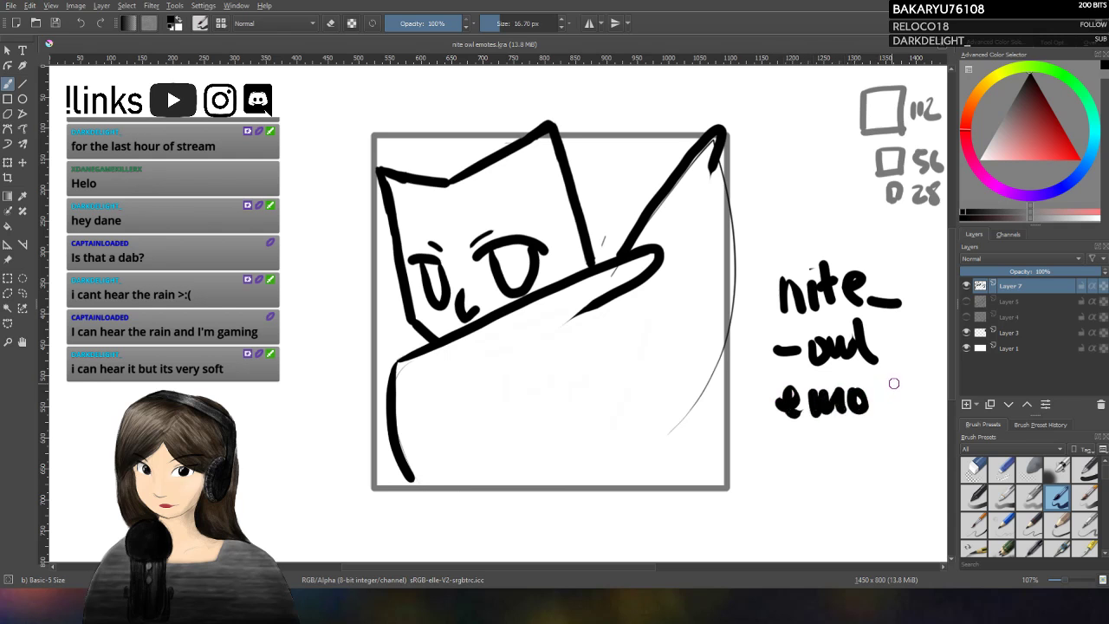
pyautogui.hotkey('ctrl', 'z')
pyautogui.hotkey('ctrl', 'z')
pyautogui.moveTo(809, 395)
pyautogui.mouseDown()
pyautogui.moveTo(853, 412)
pyautogui.moveTo(873, 381)
pyautogui.moveTo(869, 393)
pyautogui.moveTo(910, 405)
pyautogui.mouseUp()
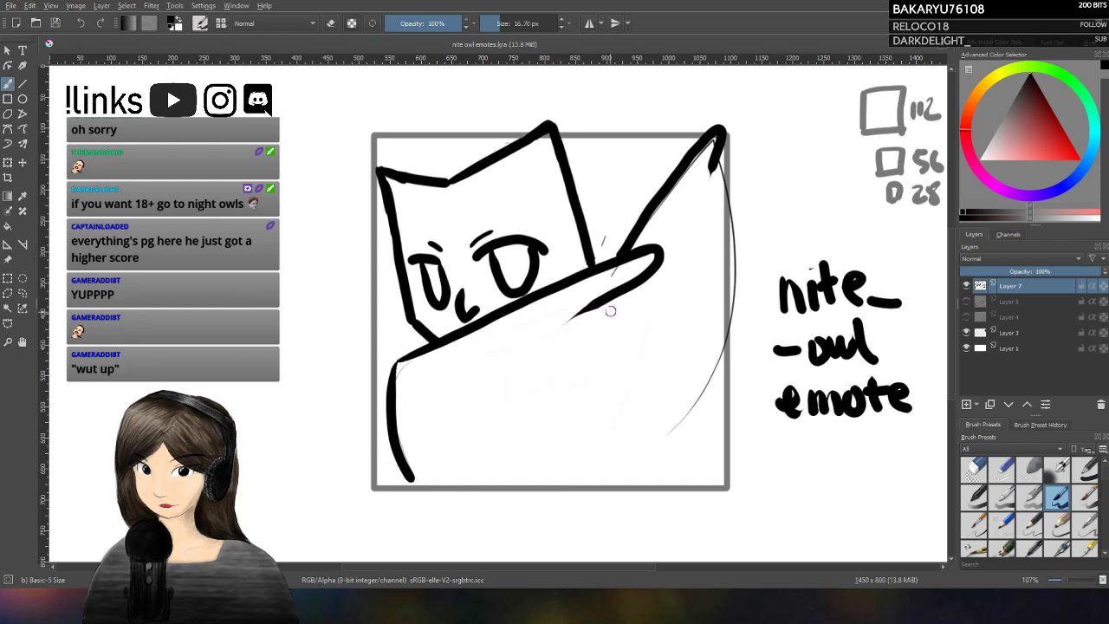
# Step: Try to draw the front wing's remaining feathers below the first one
pyautogui.moveTo(587, 310)
pyautogui.mouseDown()
pyautogui.moveTo(657, 317)
pyautogui.moveTo(565, 334)
pyautogui.moveTo(639, 348)
pyautogui.moveTo(537, 382)
pyautogui.mouseUp()
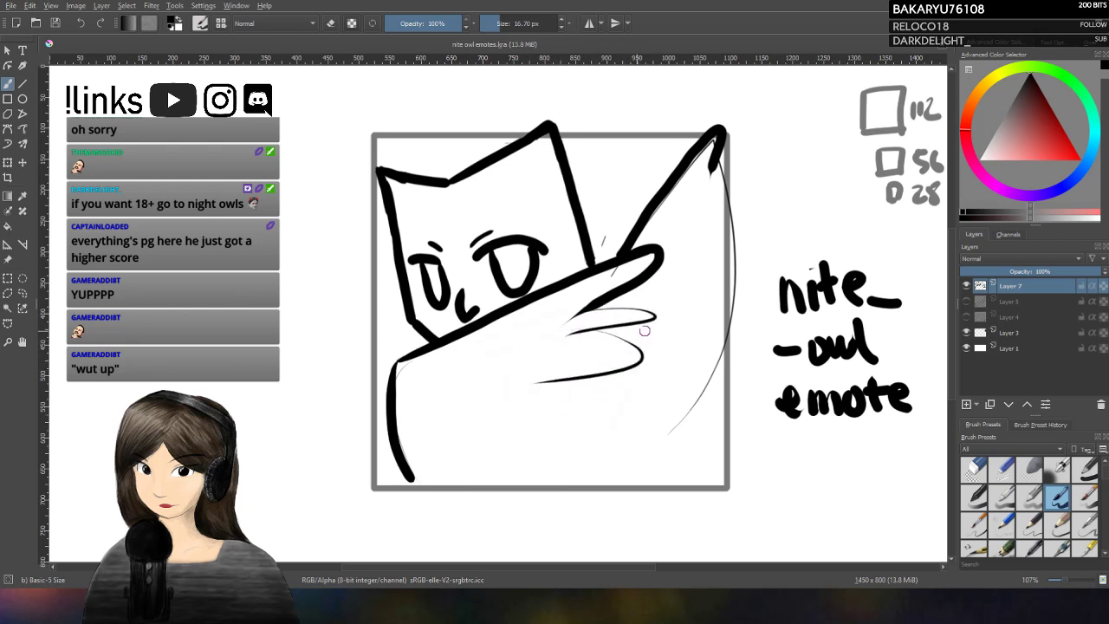
pyautogui.moveTo(696, 275)
pyautogui.mouseDown()
pyautogui.moveTo(690, 323)
pyautogui.moveTo(590, 459)
pyautogui.mouseUp()
pyautogui.hotkey('ctrl', 'z')
pyautogui.hotkey('ctrl', 'z')
pyautogui.hotkey('ctrl', 'z')
pyautogui.hotkey('ctrl', 'z')
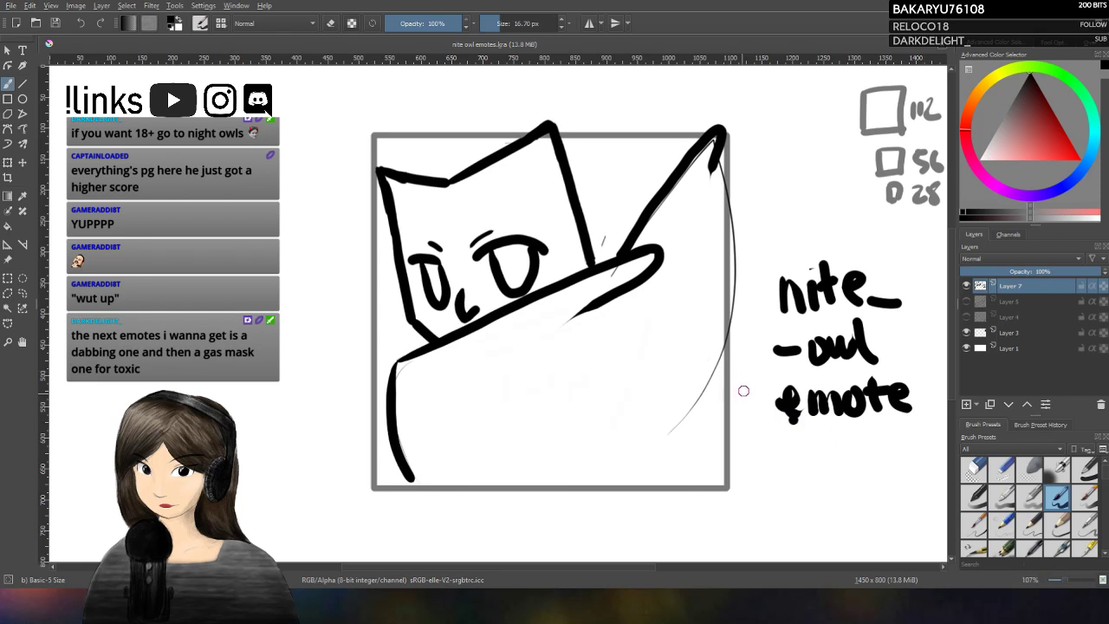
pyautogui.scroll(-3, 742, 347)
pyautogui.scroll(-4, 748, 340)
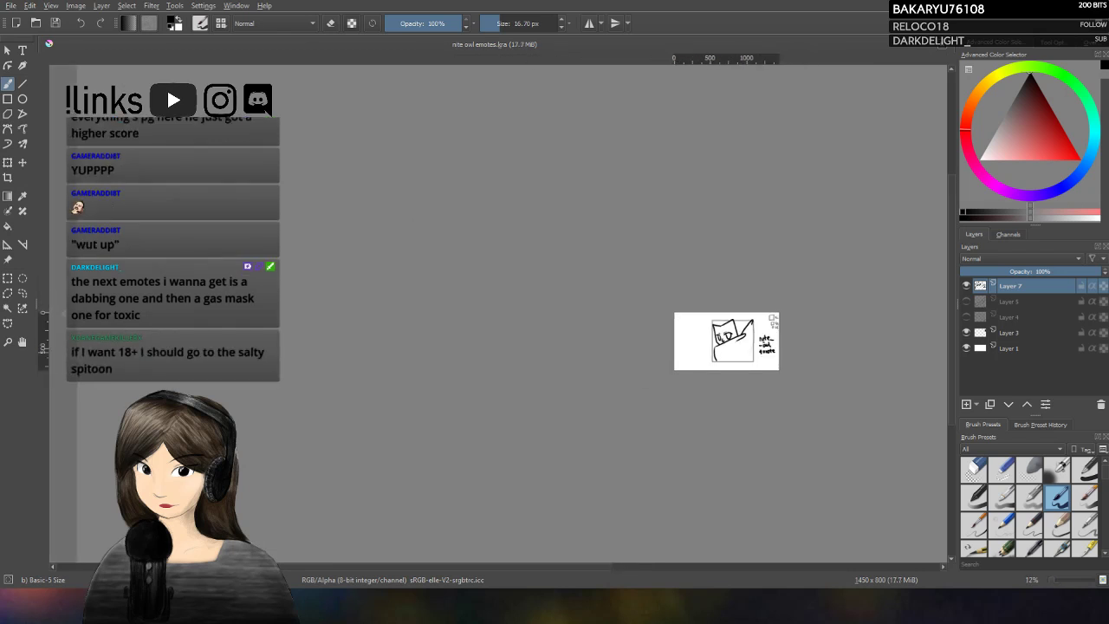
pyautogui.scroll(6, 763, 342)
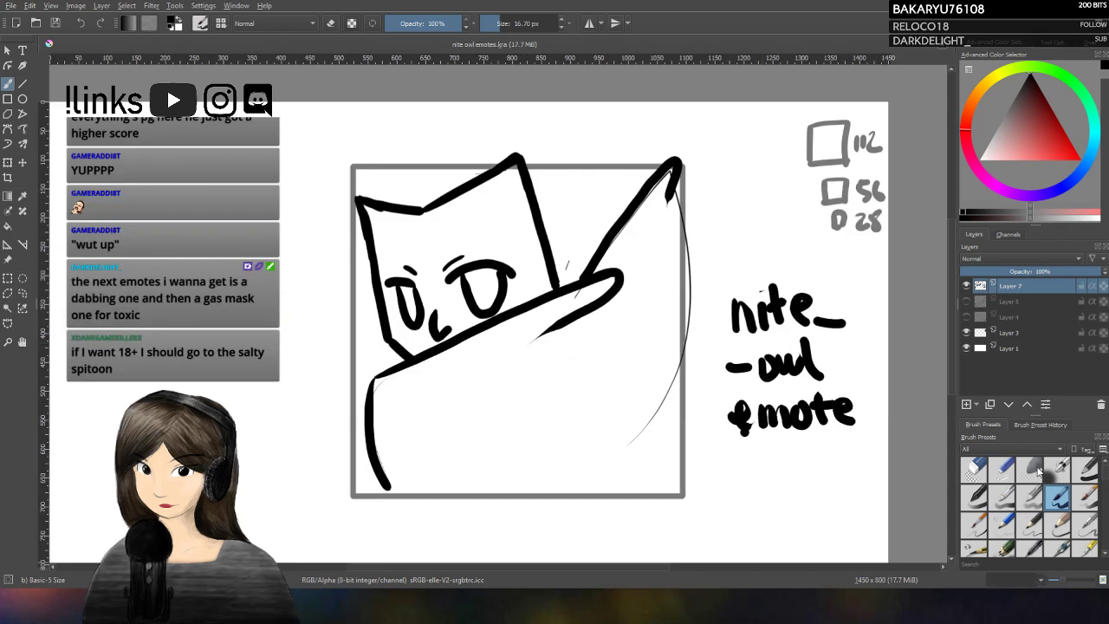
pyautogui.press('3')
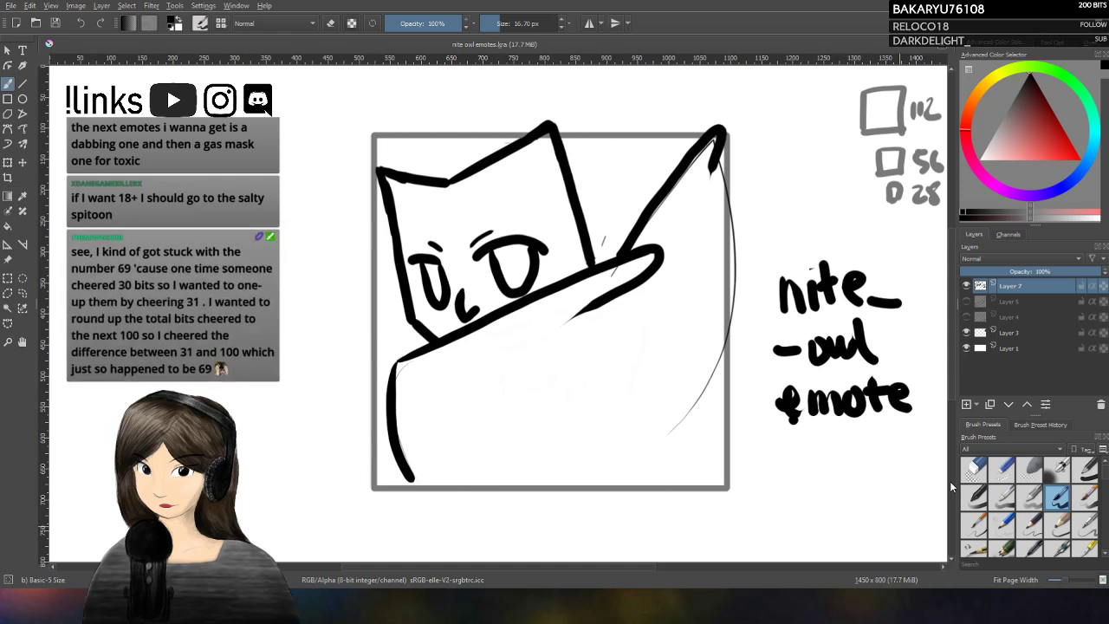
pyautogui.moveTo(597, 307)
pyautogui.mouseDown()
pyautogui.moveTo(643, 304)
pyautogui.moveTo(594, 321)
pyautogui.moveTo(624, 323)
pyautogui.moveTo(615, 304)
pyautogui.moveTo(652, 309)
pyautogui.moveTo(622, 322)
pyautogui.moveTo(663, 315)
pyautogui.moveTo(544, 478)
pyautogui.mouseUp()
pyautogui.hotkey('ctrl', 'z')
pyautogui.hotkey('ctrl', 'z')
pyautogui.hotkey('ctrl', 'z')
pyautogui.hotkey('ctrl', 'z')
# Step: Sketch thin outer and inner guide curves for the front wing's feathers, sweeping from near its tip to the frame's lower left
pyautogui.moveTo(662, 264)
pyautogui.mouseDown()
pyautogui.moveTo(651, 335)
pyautogui.moveTo(567, 434)
pyautogui.moveTo(448, 473)
pyautogui.mouseUp()
pyautogui.hotkey('ctrl', 'z')
pyautogui.moveTo(664, 272)
pyautogui.mouseDown()
pyautogui.moveTo(627, 383)
pyautogui.moveTo(549, 459)
pyautogui.moveTo(503, 475)
pyautogui.mouseUp()
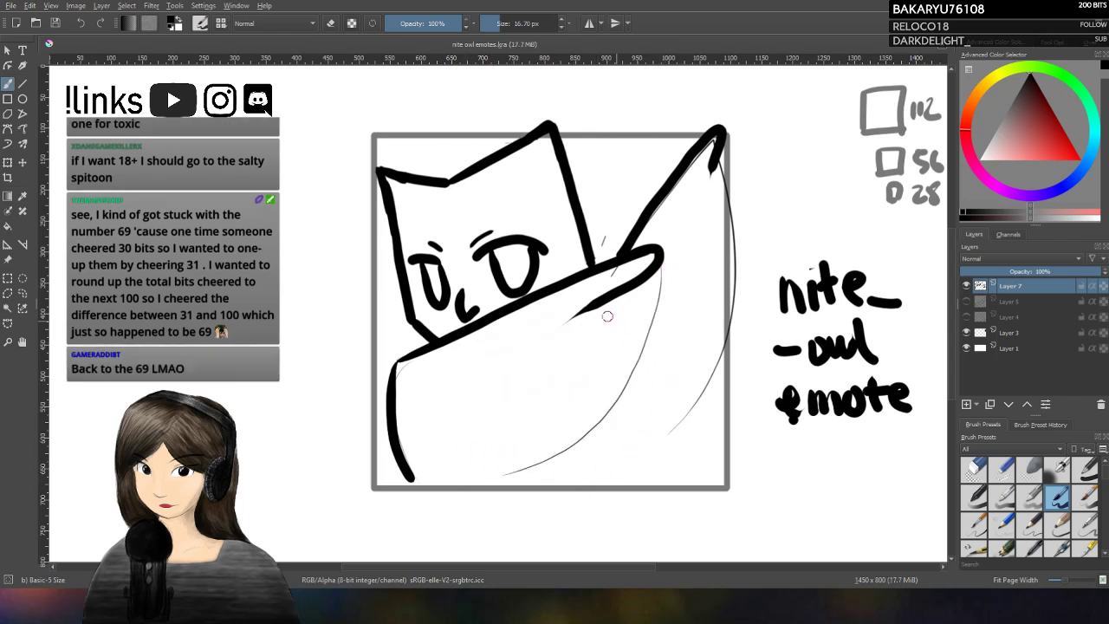
pyautogui.moveTo(584, 313)
pyautogui.mouseDown()
pyautogui.moveTo(643, 333)
pyautogui.moveTo(594, 333)
pyautogui.moveTo(651, 310)
pyautogui.moveTo(581, 330)
pyautogui.moveTo(614, 330)
pyautogui.moveTo(580, 357)
pyautogui.mouseUp()
pyautogui.hotkey('ctrl', 'z')
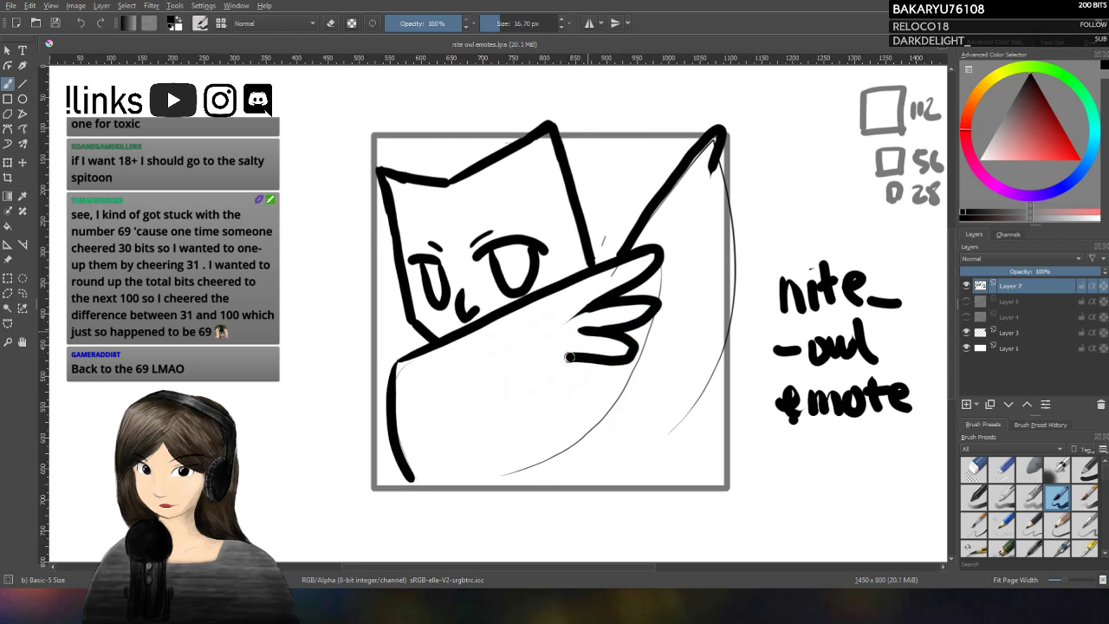
pyautogui.hotkey('ctrl', 'z')
pyautogui.hotkey('ctrl', 'z')
pyautogui.moveTo(584, 279)
pyautogui.mouseDown()
pyautogui.moveTo(536, 402)
pyautogui.moveTo(435, 477)
pyautogui.mouseUp()
# Step: Draw the front wing's rounded feathers in thick zigzag loops between the two guide curves, stopping before the last small feather
pyautogui.moveTo(584, 313)
pyautogui.mouseDown()
pyautogui.moveTo(651, 312)
pyautogui.moveTo(594, 330)
pyautogui.moveTo(655, 300)
pyautogui.moveTo(596, 350)
pyautogui.moveTo(610, 340)
pyautogui.moveTo(608, 305)
pyautogui.moveTo(620, 316)
pyautogui.moveTo(579, 340)
pyautogui.moveTo(629, 362)
pyautogui.moveTo(598, 382)
pyautogui.moveTo(558, 374)
pyautogui.moveTo(594, 418)
pyautogui.moveTo(529, 426)
pyautogui.moveTo(541, 446)
pyautogui.moveTo(511, 466)
pyautogui.moveTo(482, 447)
pyautogui.moveTo(485, 473)
pyautogui.moveTo(426, 477)
pyautogui.mouseUp()
pyautogui.hotkey('ctrl', 'z')
pyautogui.hotkey('ctrl', 'z')
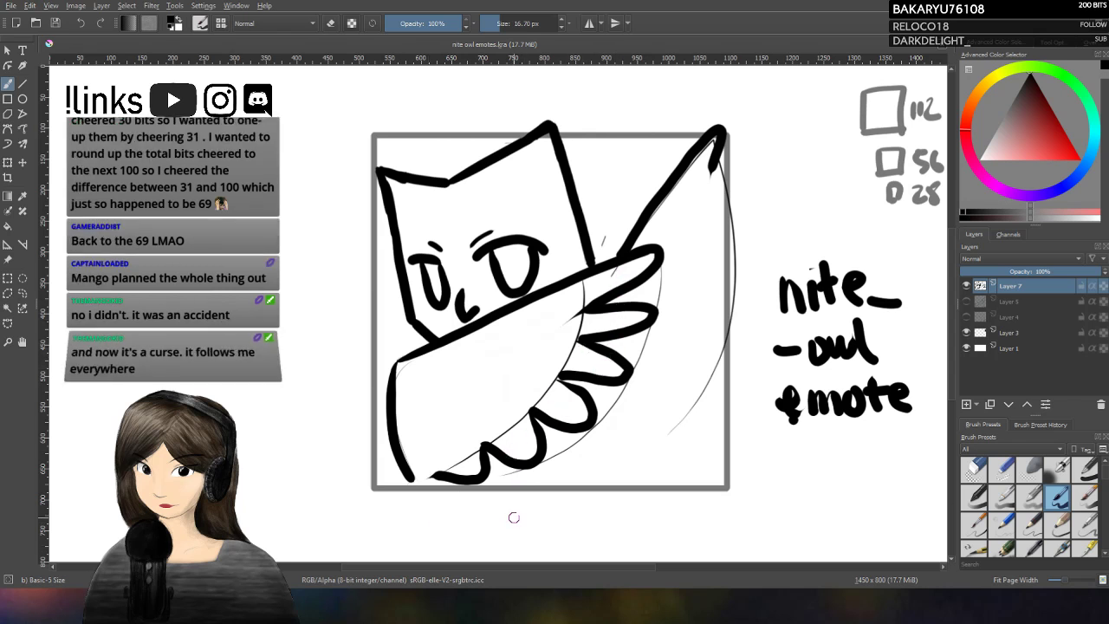
pyautogui.hotkey('ctrl', 'z')
pyautogui.moveTo(483, 449); pyautogui.dragTo(462, 465)
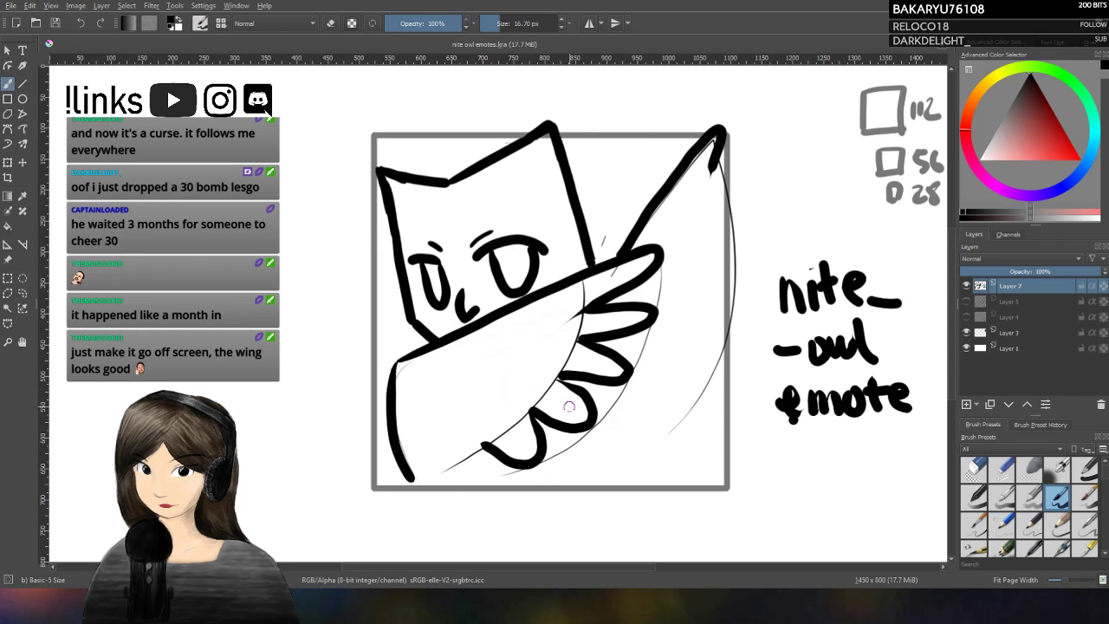
# Step: Draw the front wing's last small feather near the frame's bottom edge with the Basic-5 Size brush at 16.70 px
pyautogui.press('/')
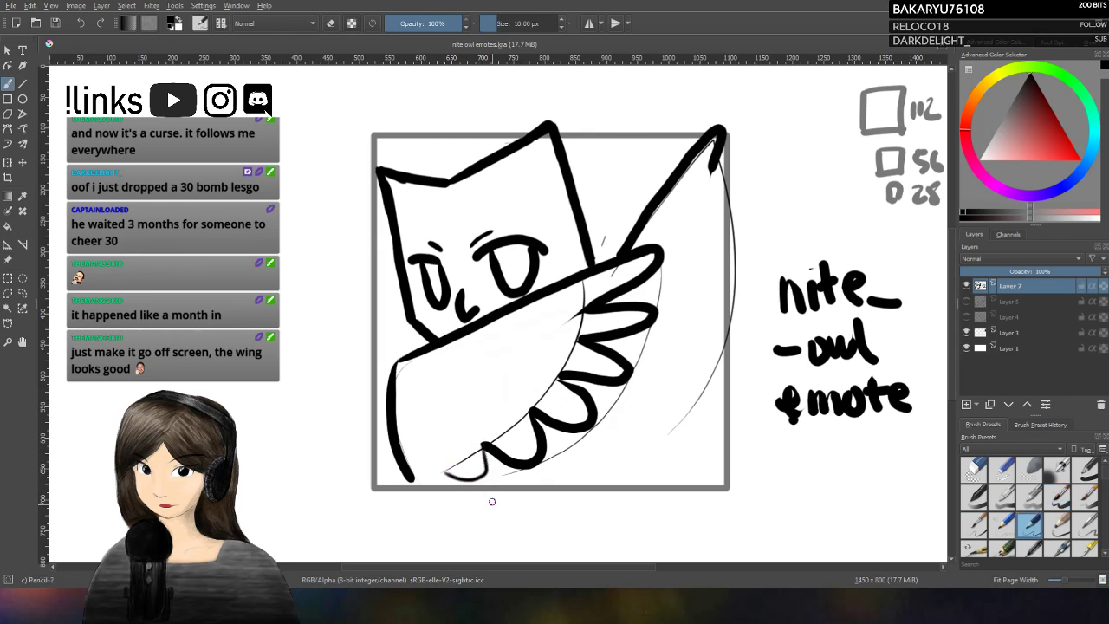
pyautogui.click(1064, 499)
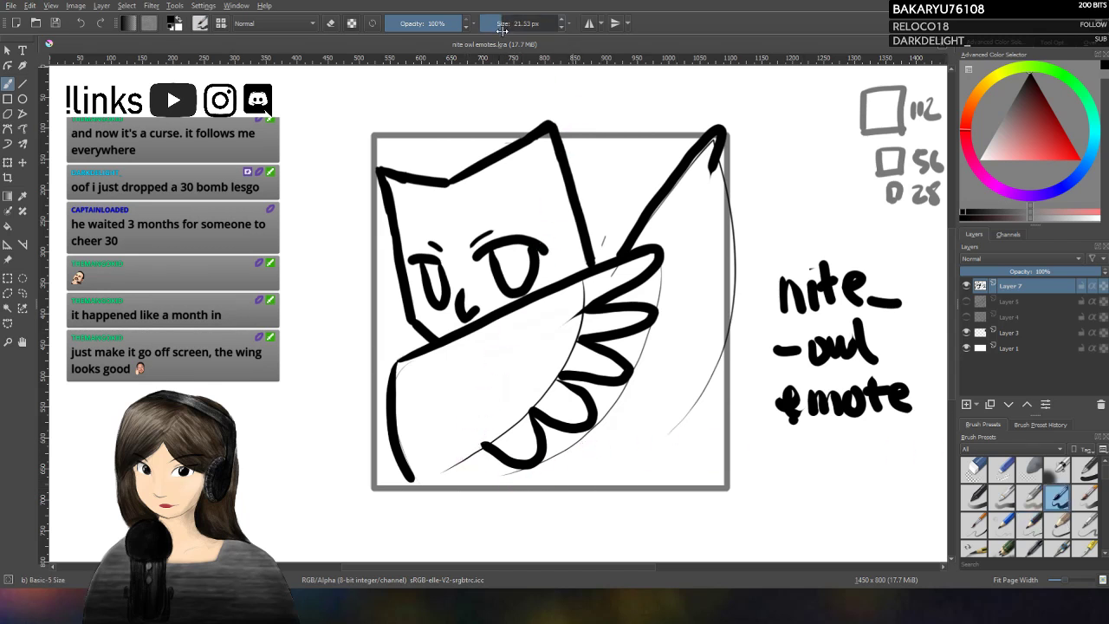
pyautogui.moveTo(572, 170); pyautogui.dragTo(586, 208)
pyautogui.hotkey('ctrl', 'z')
pyautogui.moveTo(583, 167); pyautogui.dragTo(596, 211)
pyautogui.hotkey('ctrl', 'z')
pyautogui.moveTo(500, 29); pyautogui.dragTo(503, 28)
pyautogui.moveTo(480, 442)
pyautogui.mouseDown()
pyautogui.moveTo(481, 477)
pyautogui.moveTo(429, 473)
pyautogui.mouseUp()
pyautogui.hotkey('ctrl', 'z')
pyautogui.moveTo(481, 444)
pyautogui.mouseDown()
pyautogui.moveTo(460, 485)
pyautogui.moveTo(425, 476)
pyautogui.mouseUp()
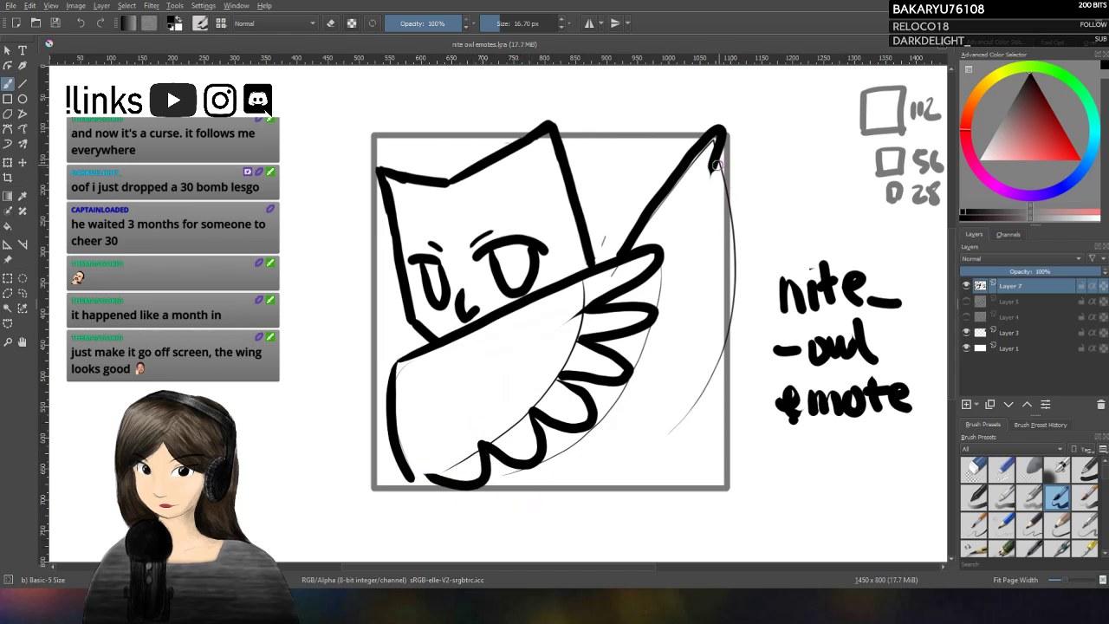
# Step: Erase the hook at the back wing's tip, redraw it as a rounded curve and sketch a thin inner guide curve
pyautogui.click(330, 24)
pyautogui.moveTo(704, 178); pyautogui.dragTo(724, 135)
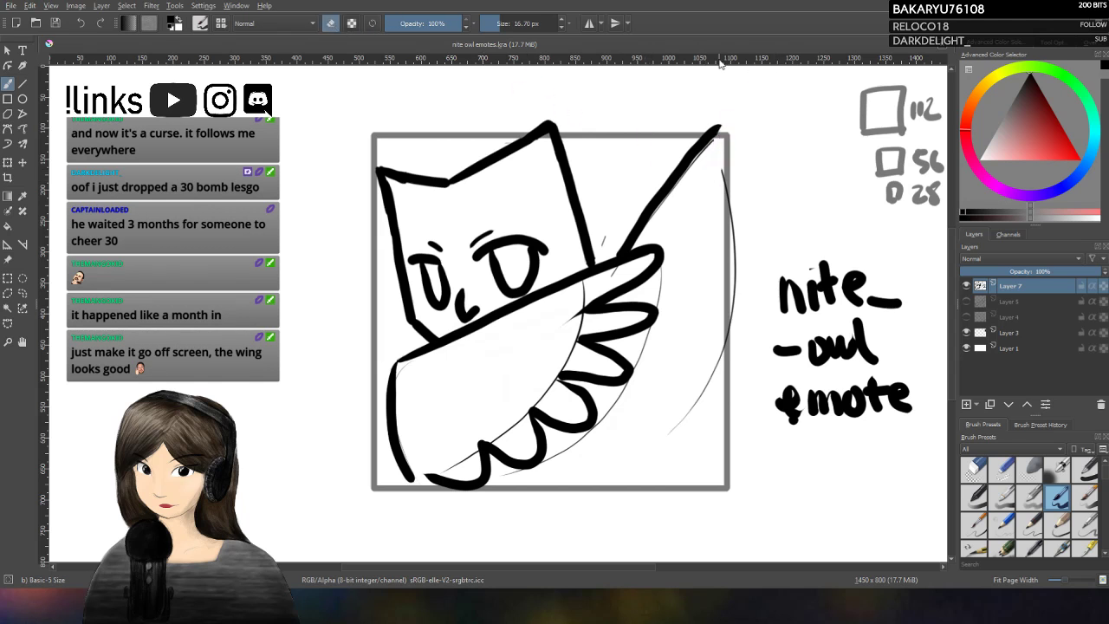
pyautogui.click(330, 24)
pyautogui.moveTo(703, 164)
pyautogui.mouseDown()
pyautogui.moveTo(723, 127)
pyautogui.moveTo(726, 157)
pyautogui.moveTo(674, 227)
pyautogui.moveTo(658, 383)
pyautogui.mouseUp()
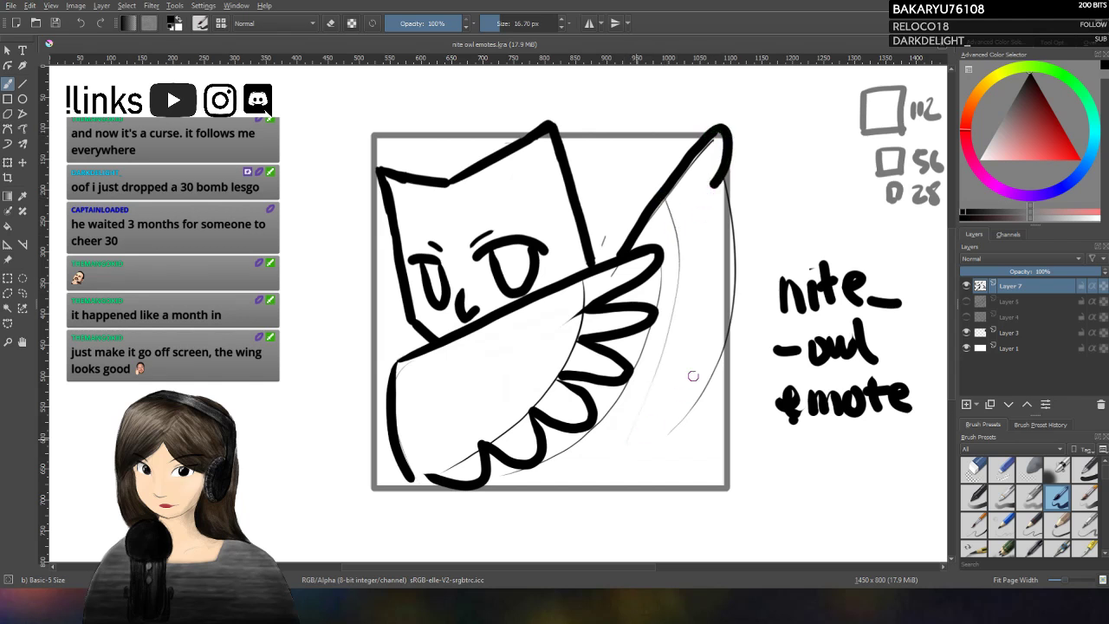
# Step: Try to draw the back wing's second feather looping out to the outer guide curve
pyautogui.moveTo(719, 171)
pyautogui.mouseDown()
pyautogui.moveTo(681, 216)
pyautogui.moveTo(736, 206)
pyautogui.moveTo(683, 263)
pyautogui.mouseUp()
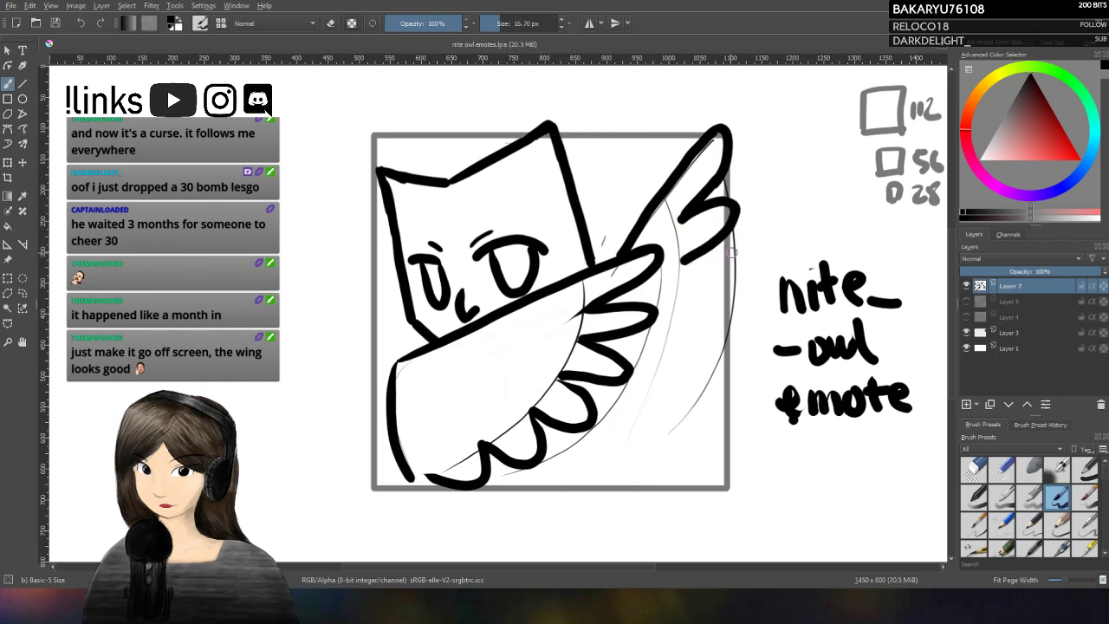
pyautogui.hotkey('ctrl', 'z')
pyautogui.moveTo(681, 218)
pyautogui.mouseDown()
pyautogui.moveTo(725, 210)
pyautogui.moveTo(677, 256)
pyautogui.moveTo(732, 294)
pyautogui.moveTo(661, 303)
pyautogui.mouseUp()
pyautogui.hotkey('ctrl', 'z')
pyautogui.moveTo(678, 251)
pyautogui.mouseDown()
pyautogui.moveTo(727, 254)
pyautogui.moveTo(665, 292)
pyautogui.mouseUp()
pyautogui.hotkey('ctrl', 'z')
pyautogui.hotkey('ctrl', 'z')
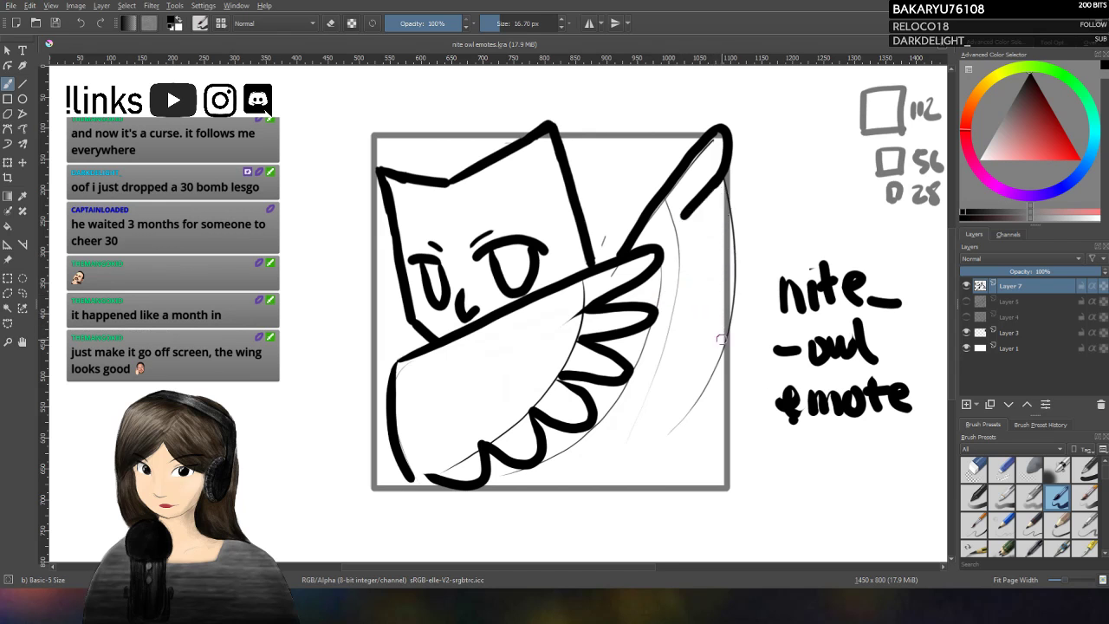
pyautogui.moveTo(681, 223)
pyautogui.mouseDown()
pyautogui.moveTo(723, 220)
pyautogui.moveTo(678, 255)
pyautogui.mouseUp()
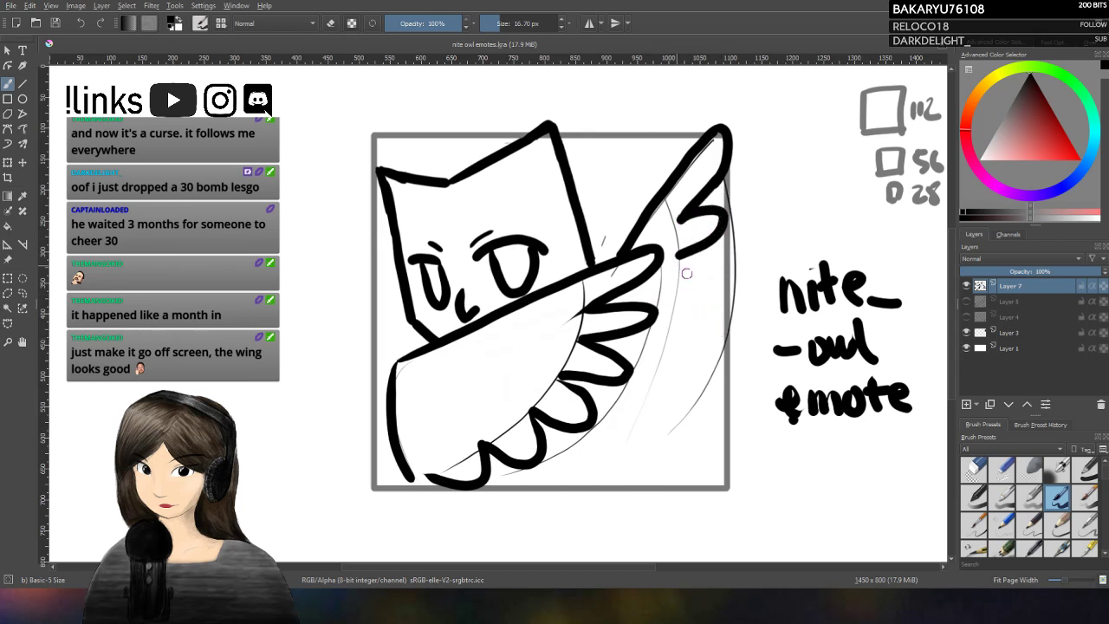
pyautogui.hotkey('ctrl', 'z')
pyautogui.hotkey('ctrl', 'z')
# Step: Draw the underside of the back wing's first feather and a rounded second feather tapering in to the inner guide curve
pyautogui.moveTo(683, 216); pyautogui.dragTo(724, 177)
pyautogui.moveTo(671, 232)
pyautogui.mouseDown()
pyautogui.moveTo(703, 206)
pyautogui.moveTo(727, 208)
pyautogui.moveTo(689, 247)
pyautogui.mouseUp()
pyautogui.hotkey('ctrl', 'z')
pyautogui.moveTo(689, 208)
pyautogui.mouseDown()
pyautogui.moveTo(723, 212)
pyautogui.moveTo(726, 227)
pyautogui.moveTo(671, 263)
pyautogui.moveTo(699, 215)
pyautogui.moveTo(728, 205)
pyautogui.moveTo(691, 251)
pyautogui.moveTo(717, 243)
pyautogui.moveTo(701, 222)
pyautogui.moveTo(684, 236)
pyautogui.moveTo(719, 263)
pyautogui.moveTo(707, 298)
pyautogui.moveTo(672, 309)
pyautogui.mouseUp()
pyautogui.hotkey('ctrl', 'z')
pyautogui.hotkey('ctrl', 'z')
pyautogui.hotkey('ctrl', 'z')
pyautogui.hotkey('ctrl', 'z')
pyautogui.moveTo(683, 260)
pyautogui.mouseDown()
pyautogui.moveTo(693, 293)
pyautogui.moveTo(672, 296)
pyautogui.moveTo(670, 346)
pyautogui.mouseUp()
pyautogui.hotkey('ctrl', 'z')
pyautogui.moveTo(673, 296)
pyautogui.mouseDown()
pyautogui.moveTo(696, 345)
pyautogui.moveTo(659, 346)
pyautogui.mouseUp()
pyautogui.hotkey('ctrl', 'z')
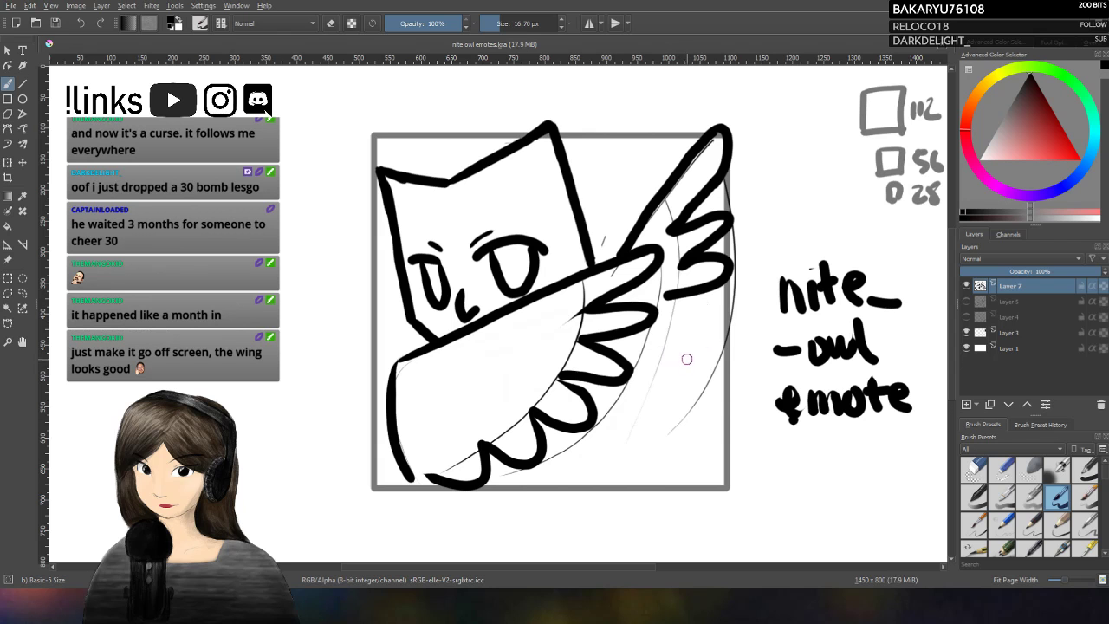
# Step: Draw the back wing's remaining rounded feathers down its outer edge, ending just beside the front wing
pyautogui.hotkey('ctrl', 'z')
pyautogui.hotkey('ctrl', 'z')
pyautogui.moveTo(671, 226)
pyautogui.mouseDown()
pyautogui.moveTo(708, 204)
pyautogui.moveTo(731, 215)
pyautogui.moveTo(684, 271)
pyautogui.mouseUp()
pyautogui.hotkey('ctrl', 'z')
pyautogui.moveTo(674, 230)
pyautogui.mouseDown()
pyautogui.moveTo(730, 206)
pyautogui.moveTo(709, 232)
pyautogui.moveTo(719, 211)
pyautogui.moveTo(729, 225)
pyautogui.moveTo(681, 261)
pyautogui.moveTo(689, 228)
pyautogui.moveTo(726, 243)
pyautogui.moveTo(680, 277)
pyautogui.moveTo(719, 269)
pyautogui.moveTo(702, 311)
pyautogui.moveTo(671, 320)
pyautogui.mouseUp()
pyautogui.hotkey('ctrl', 'z')
pyautogui.hotkey('ctrl', 'z')
pyautogui.hotkey('ctrl', 'z')
pyautogui.hotkey('ctrl', 'z')
pyautogui.moveTo(669, 233)
pyautogui.mouseDown()
pyautogui.moveTo(727, 211)
pyautogui.moveTo(702, 251)
pyautogui.moveTo(729, 264)
pyautogui.moveTo(681, 282)
pyautogui.moveTo(727, 303)
pyautogui.moveTo(715, 323)
pyautogui.moveTo(677, 325)
pyautogui.moveTo(703, 355)
pyautogui.moveTo(693, 376)
pyautogui.moveTo(657, 378)
pyautogui.moveTo(662, 411)
pyautogui.moveTo(622, 422)
pyautogui.moveTo(642, 505)
pyautogui.mouseUp()
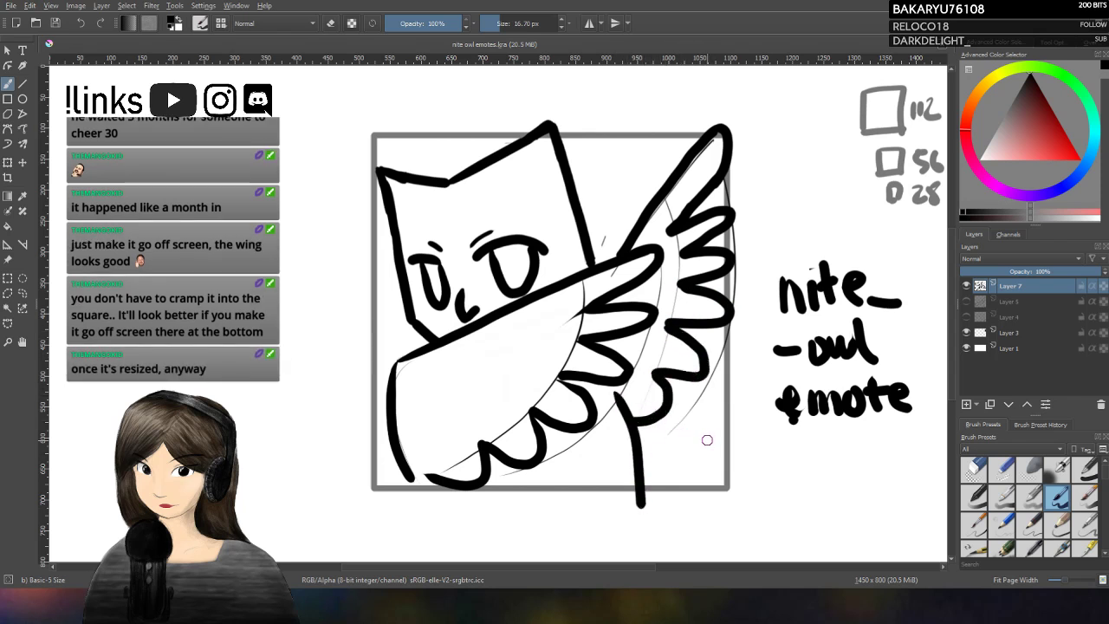
# Step: Draw the body's right side as a thick slanted line from under the front wing's feathers to the frame's bottom edge
pyautogui.hotkey('ctrl', 'z')
pyautogui.moveTo(619, 388); pyautogui.dragTo(639, 469)
pyautogui.hotkey('ctrl', 'z')
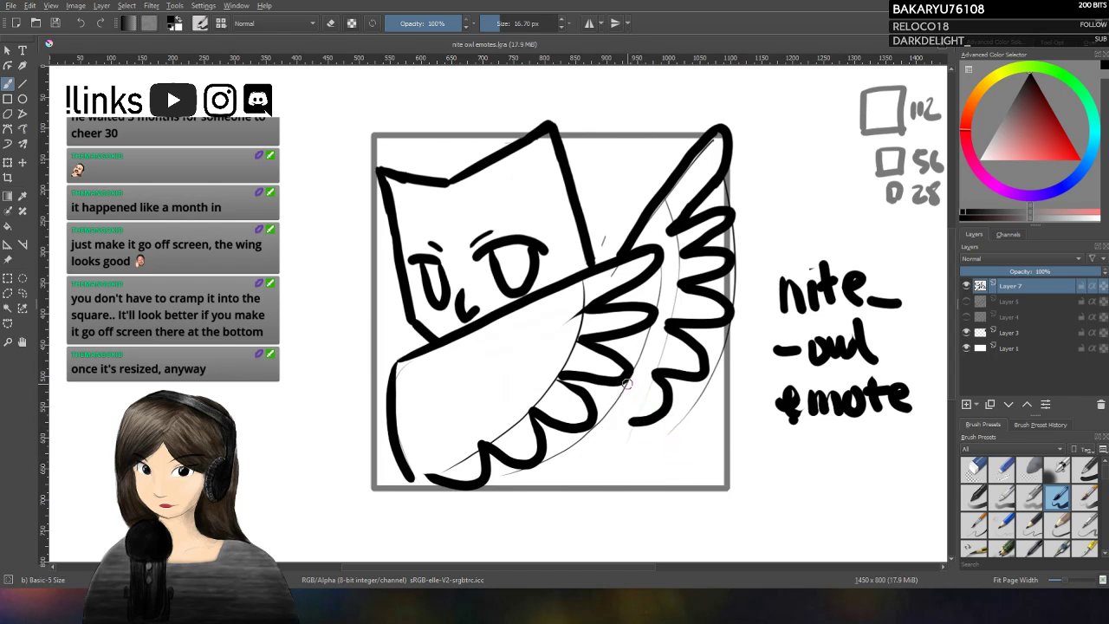
pyautogui.moveTo(619, 383); pyautogui.dragTo(667, 489)
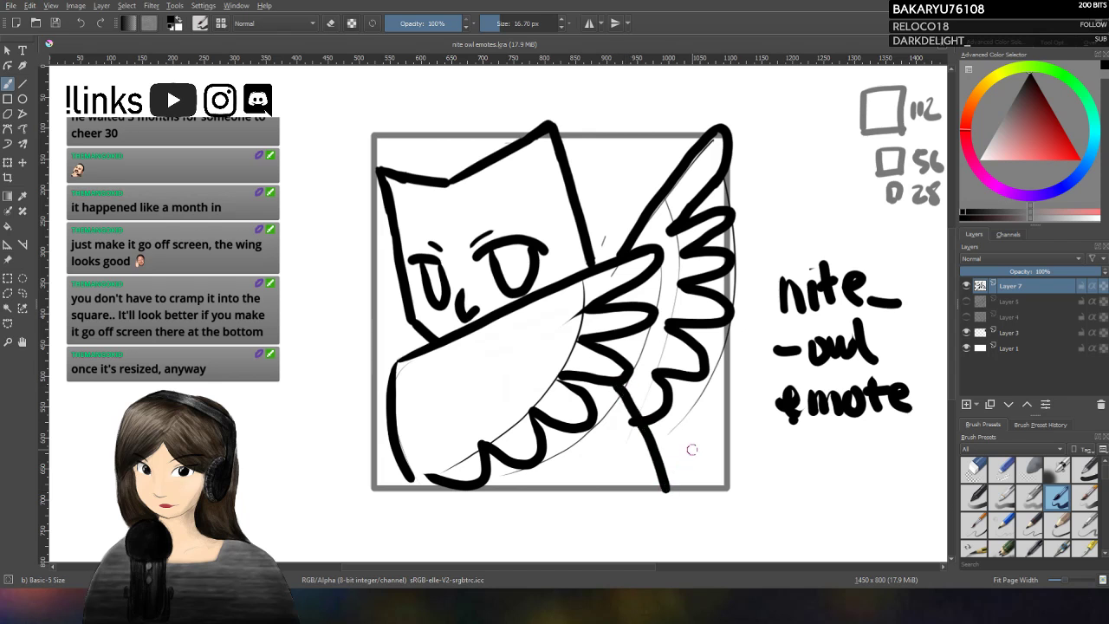
# Step: Clean up the corner where the front wing's lower end meets the body's left side
pyautogui.click(330, 23)
pyautogui.click(330, 23)
pyautogui.moveTo(414, 353)
pyautogui.mouseDown()
pyautogui.moveTo(398, 366)
pyautogui.moveTo(426, 348)
pyautogui.moveTo(390, 377)
pyautogui.mouseUp()
pyautogui.hotkey('ctrl', 'z')
pyautogui.moveTo(441, 481); pyautogui.dragTo(408, 476)
pyautogui.hotkey('ctrl', 'z')
pyautogui.moveTo(451, 439); pyautogui.dragTo(676, 432)
pyautogui.moveTo(407, 446); pyautogui.dragTo(737, 430)
pyautogui.hotkey('ctrl', 'z')
pyautogui.hotkey('ctrl', 'z')
pyautogui.click(1013, 319)
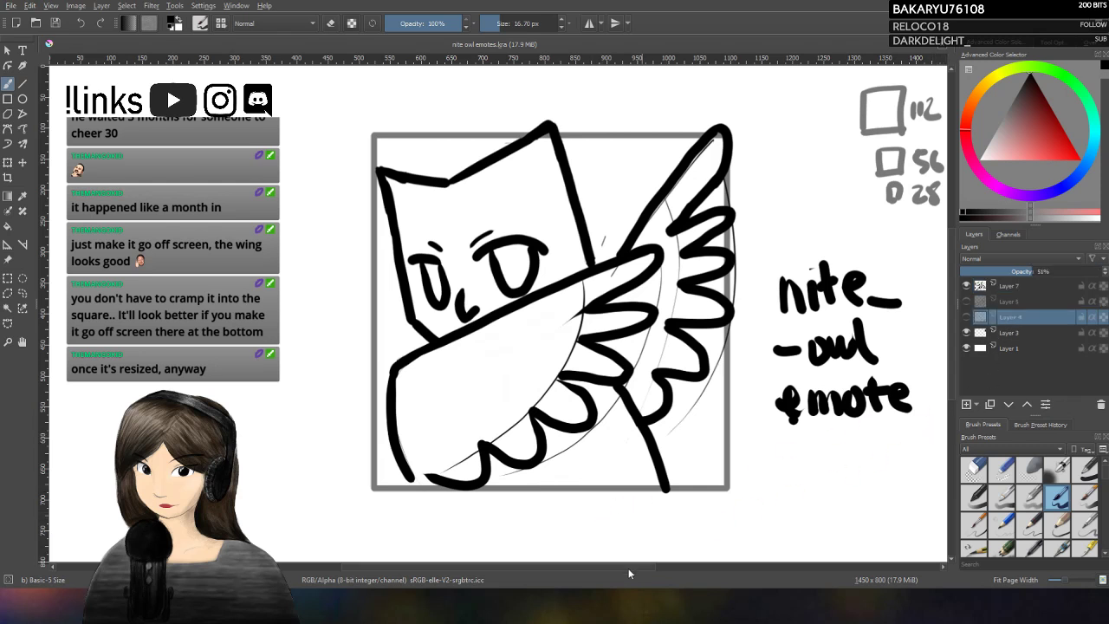
pyautogui.click(1015, 287)
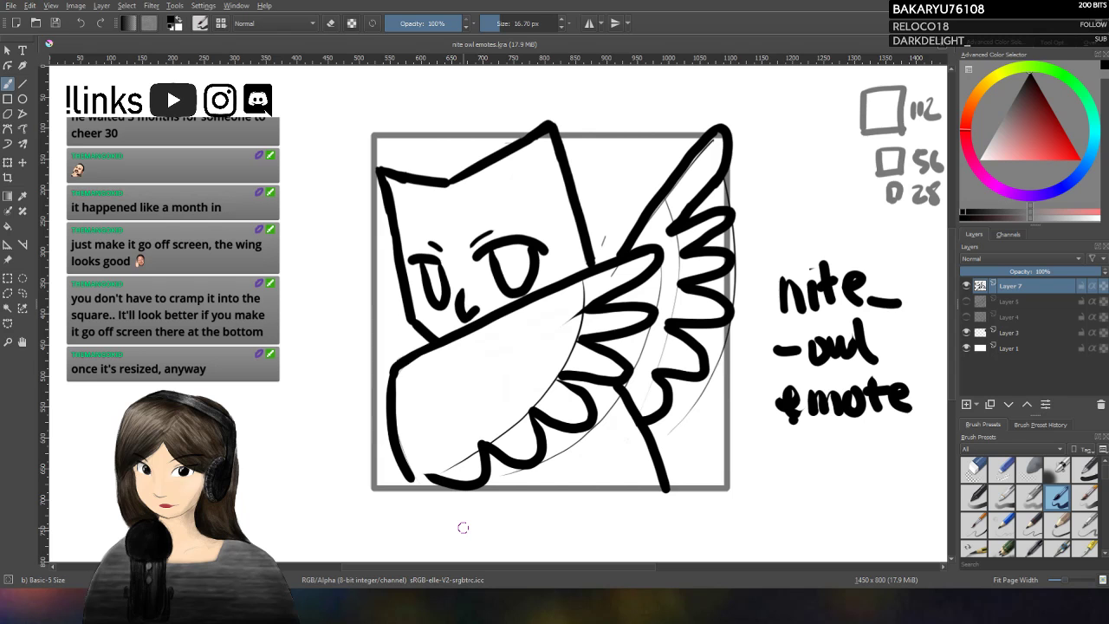
# Step: Erase the thin inner and outer guide curves around both wings' feathers on Layer 7, leaving only the thick outlines
pyautogui.press('e')
pyautogui.moveTo(563, 341)
pyautogui.mouseDown()
pyautogui.moveTo(575, 340)
pyautogui.moveTo(558, 365)
pyautogui.mouseUp()
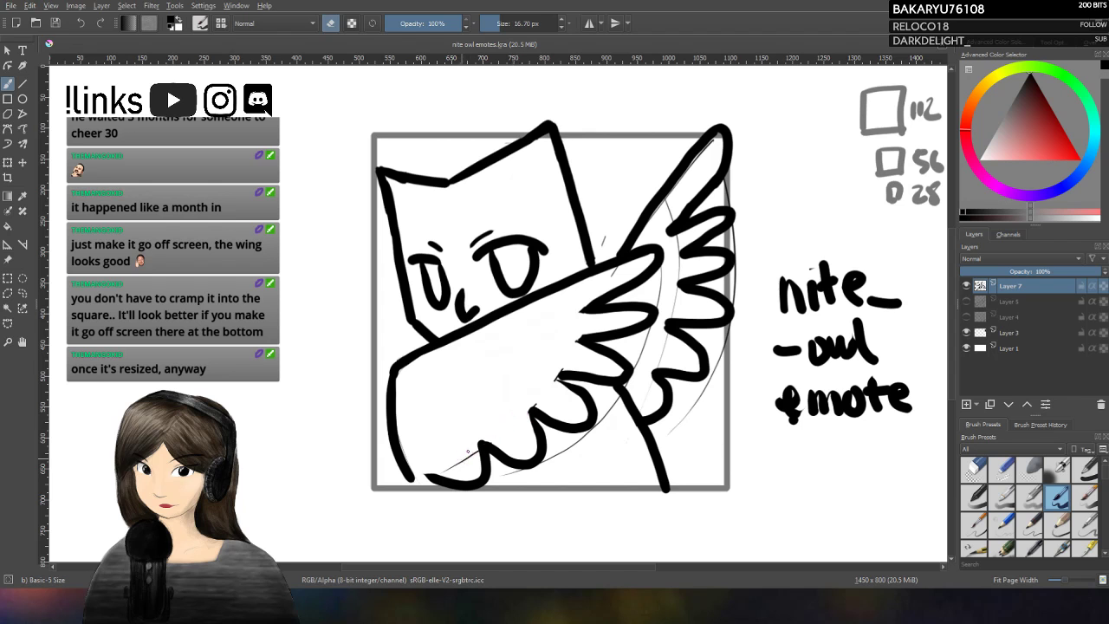
pyautogui.moveTo(471, 453); pyautogui.dragTo(452, 468)
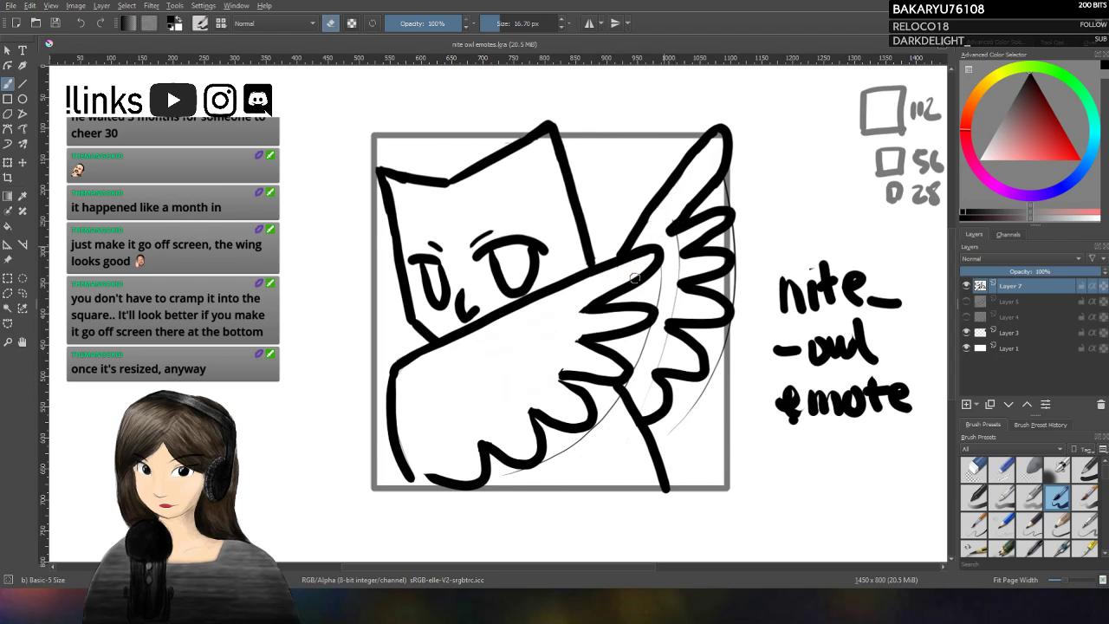
pyautogui.click(670, 309)
pyautogui.moveTo(735, 231); pyautogui.dragTo(737, 248)
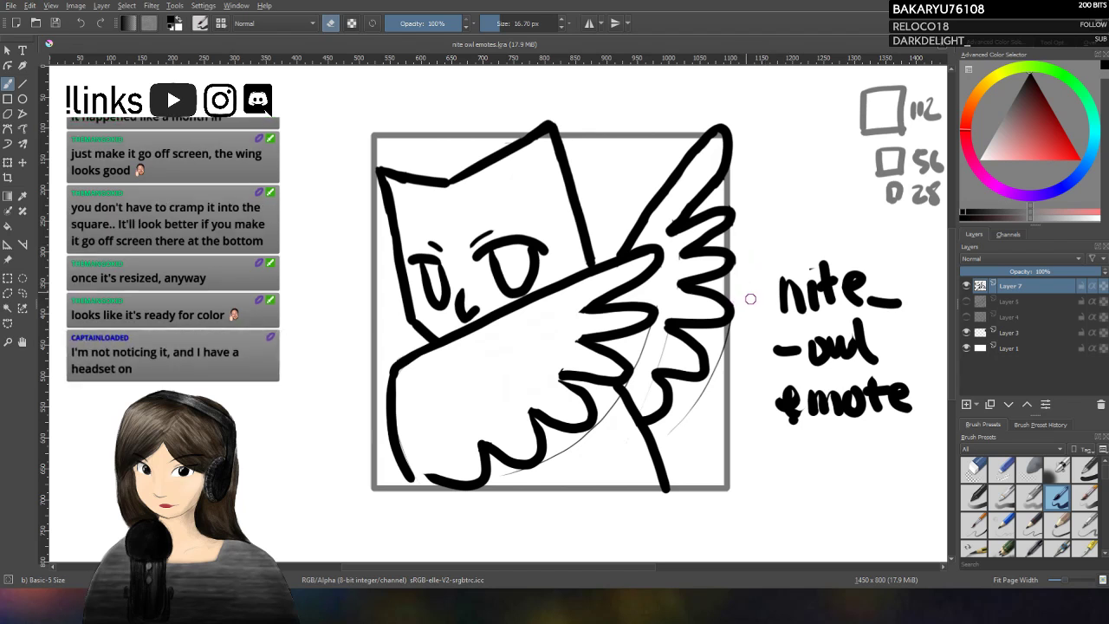
pyautogui.moveTo(720, 356); pyautogui.dragTo(670, 437)
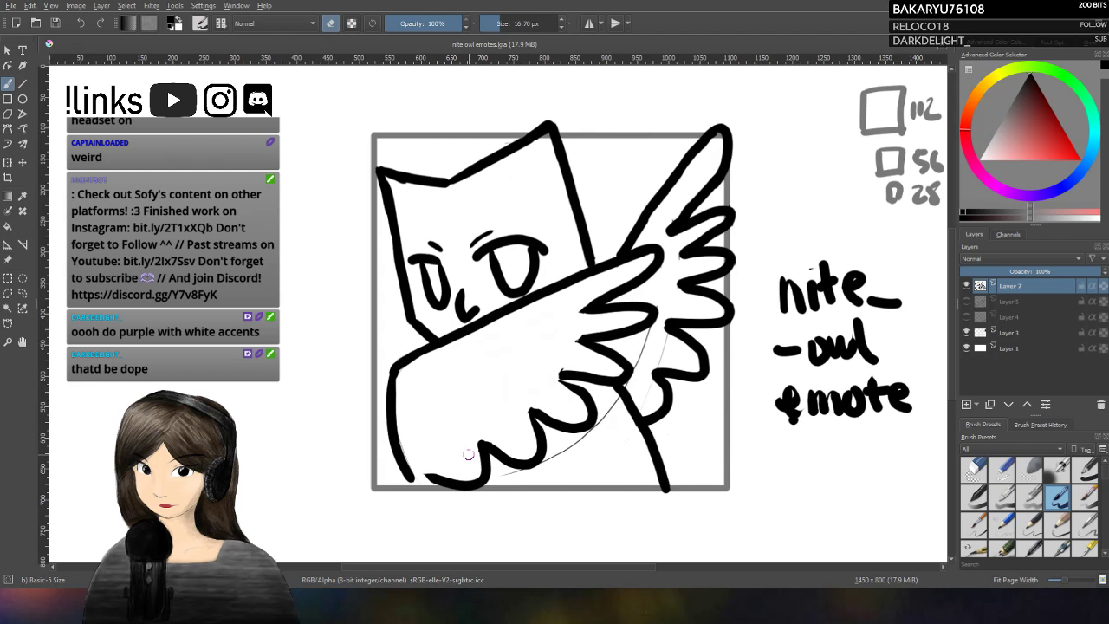
pyautogui.moveTo(582, 435); pyautogui.dragTo(509, 478)
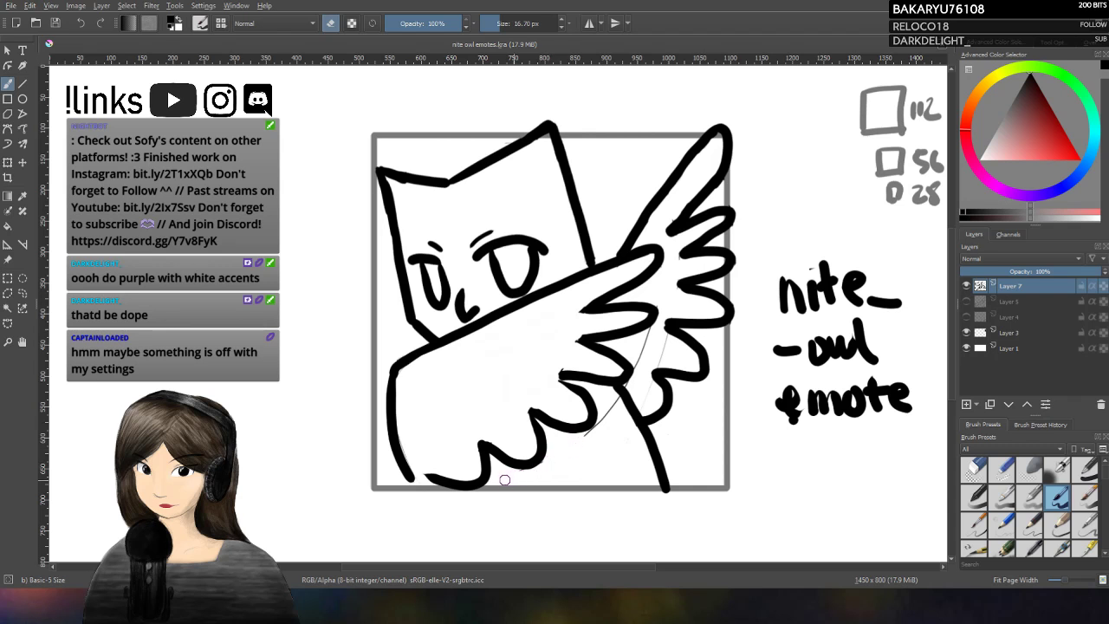
pyautogui.moveTo(584, 440)
pyautogui.mouseDown()
pyautogui.moveTo(650, 333)
pyautogui.moveTo(665, 342)
pyautogui.moveTo(661, 356)
pyautogui.moveTo(664, 337)
pyautogui.mouseUp()
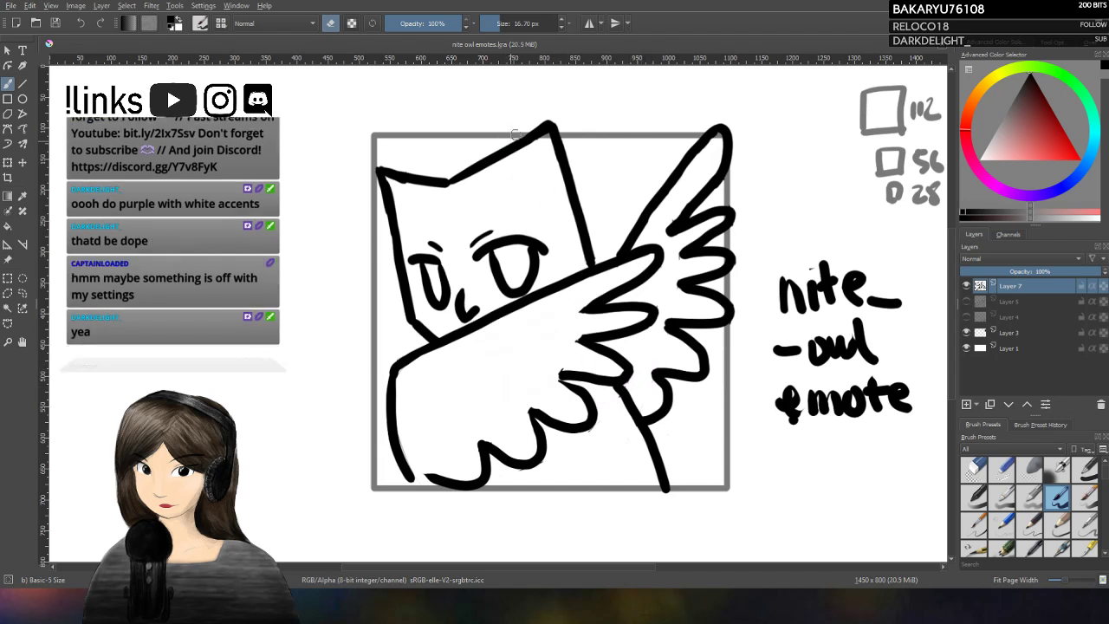
pyautogui.click(330, 24)
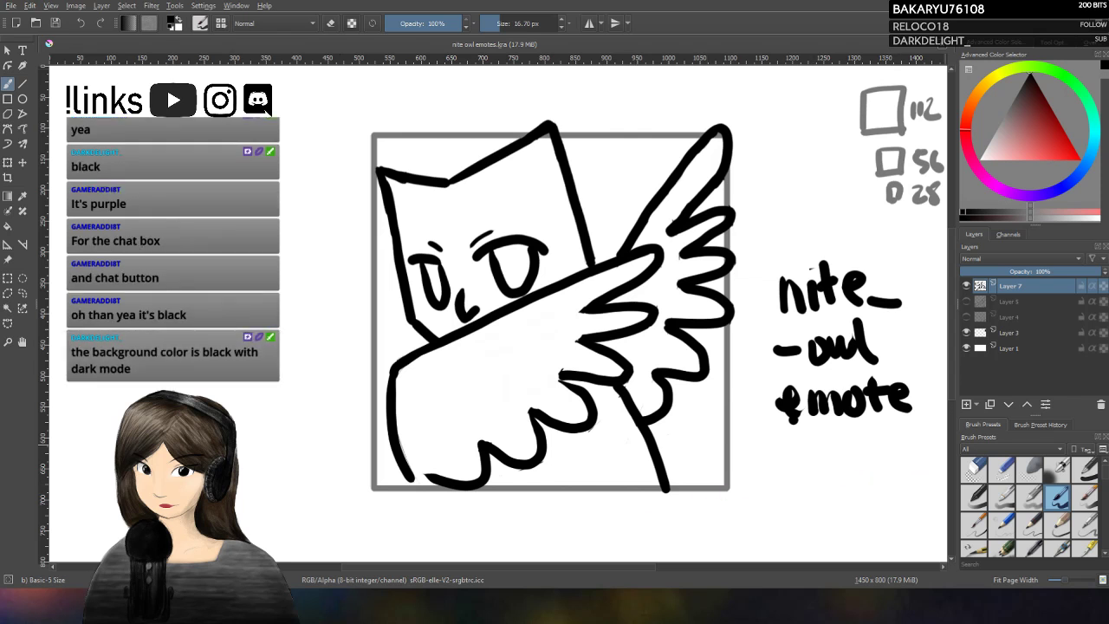
# Step: Fill the whole background Layer 1 with black, keeping Layer 7 and Layer 3 hidden only while filling
pyautogui.click(1014, 348)
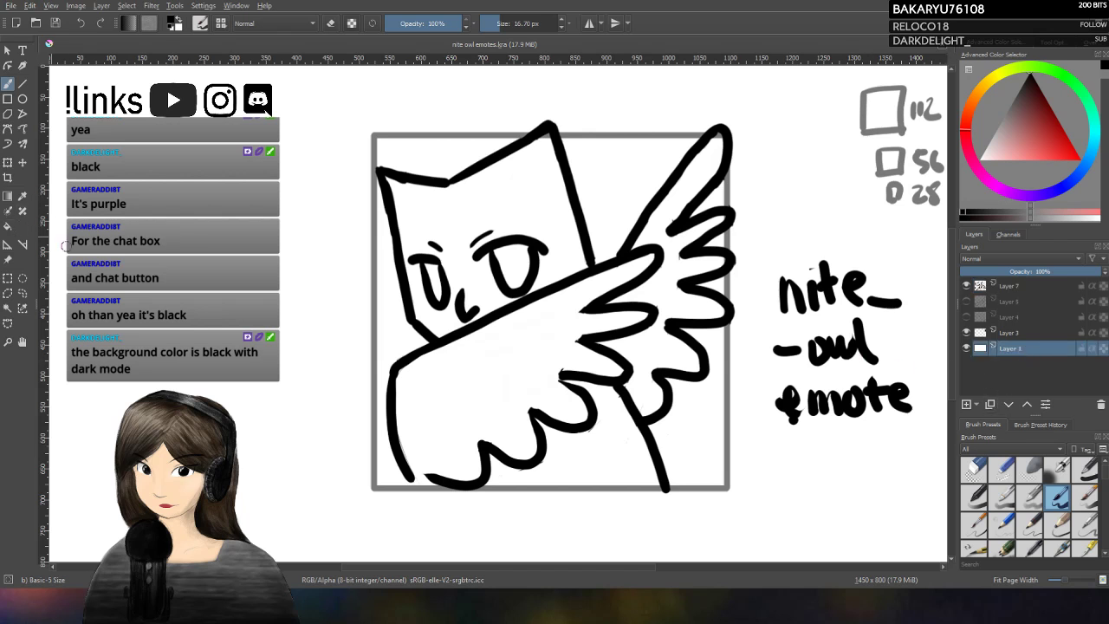
pyautogui.click(8, 226)
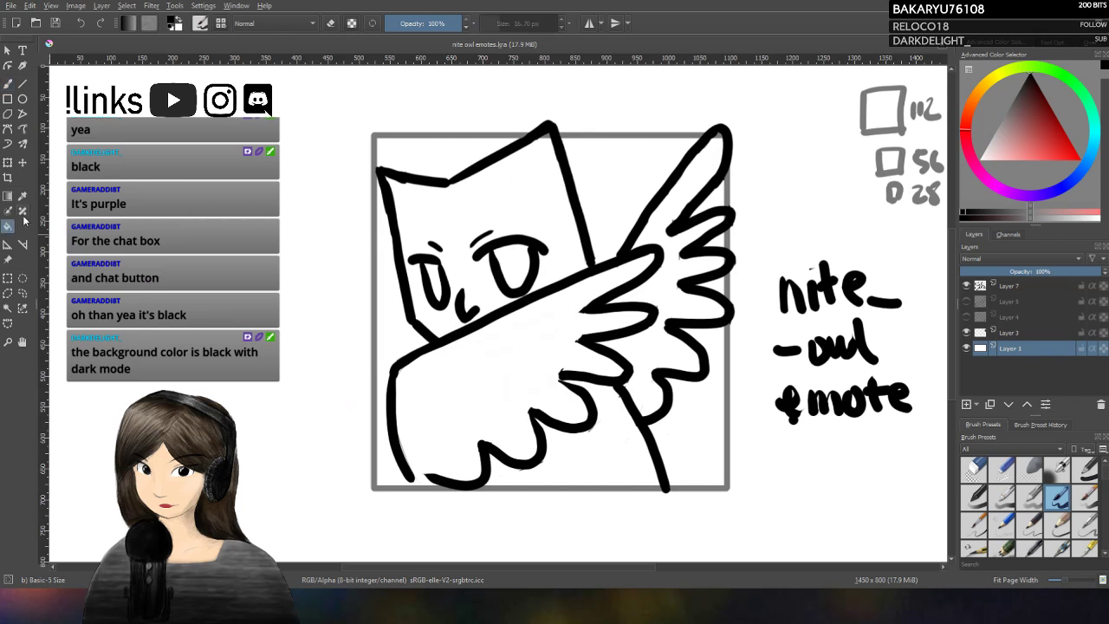
pyautogui.click(446, 526)
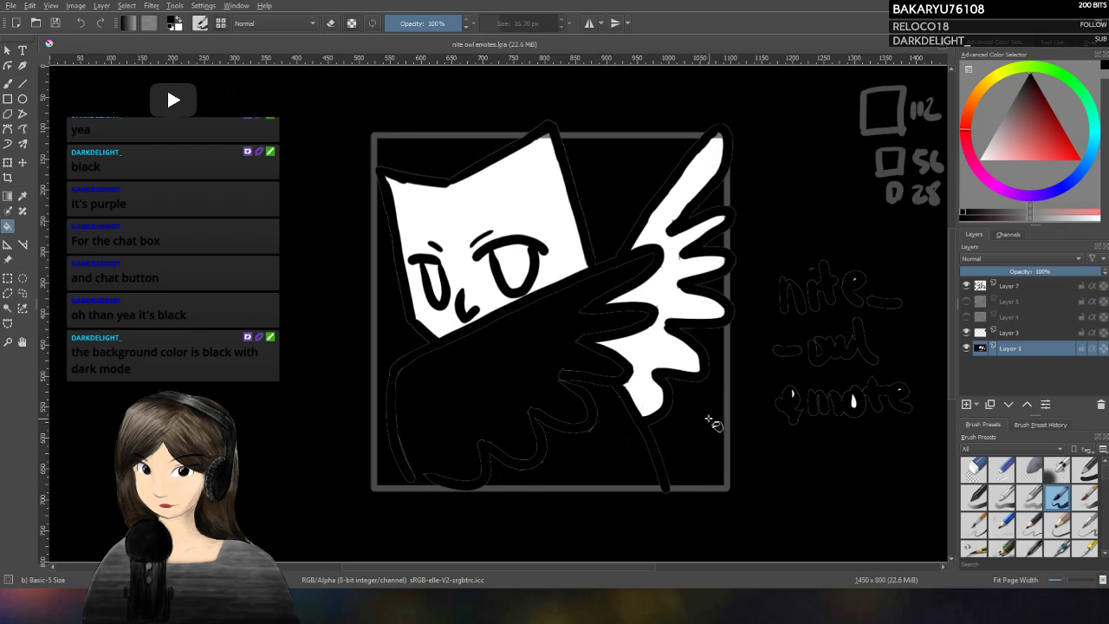
pyautogui.hotkey('ctrl', 'z')
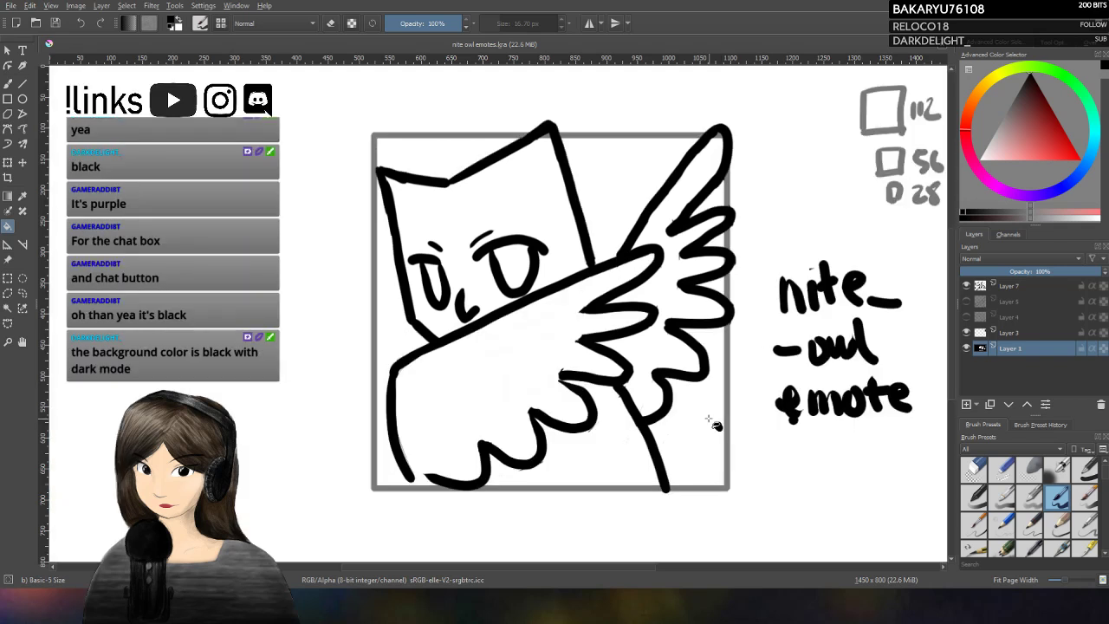
pyautogui.click(966, 332)
pyautogui.click(966, 286)
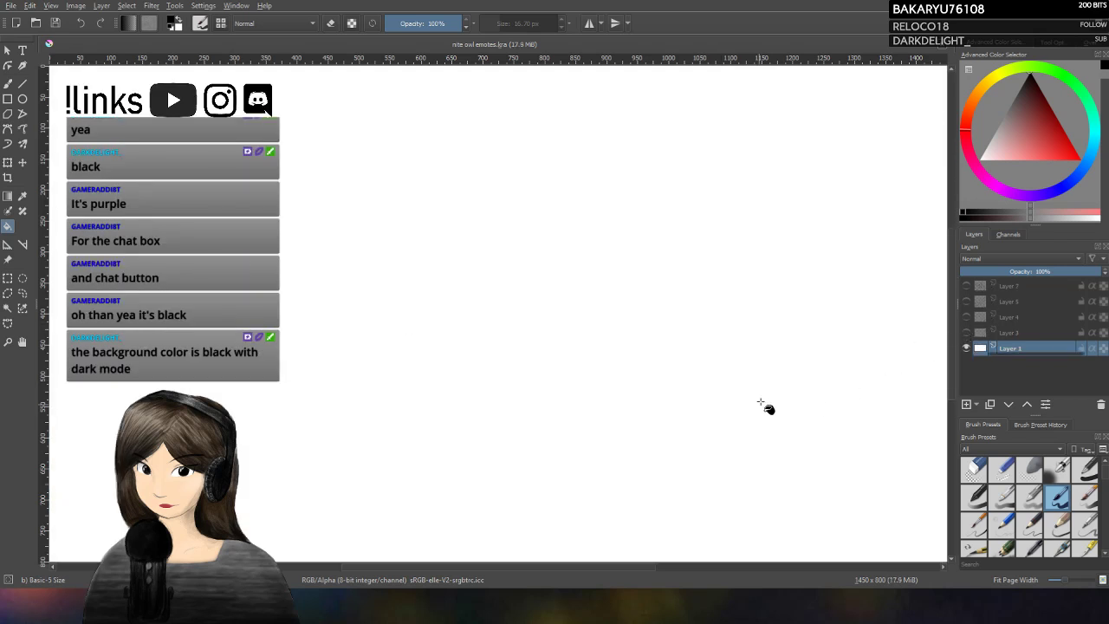
pyautogui.click(763, 411)
pyautogui.click(966, 332)
pyautogui.click(965, 286)
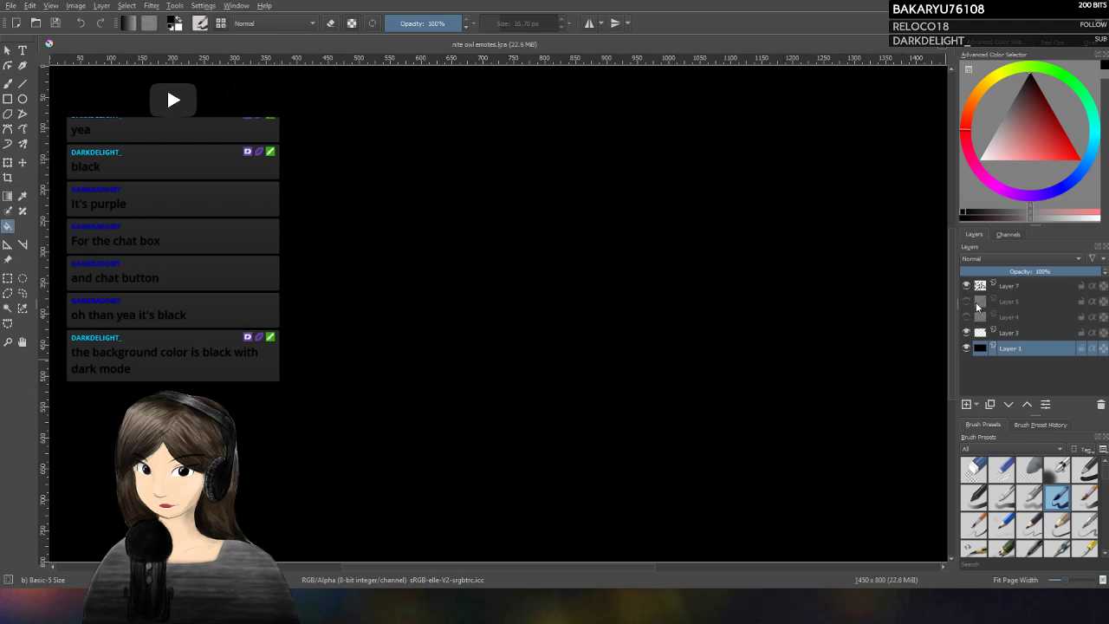
# Step: Lower Layer 1's opacity to 54% and delete the two hidden layers between Layer 7 and Layer 3
pyautogui.click(1037, 272)
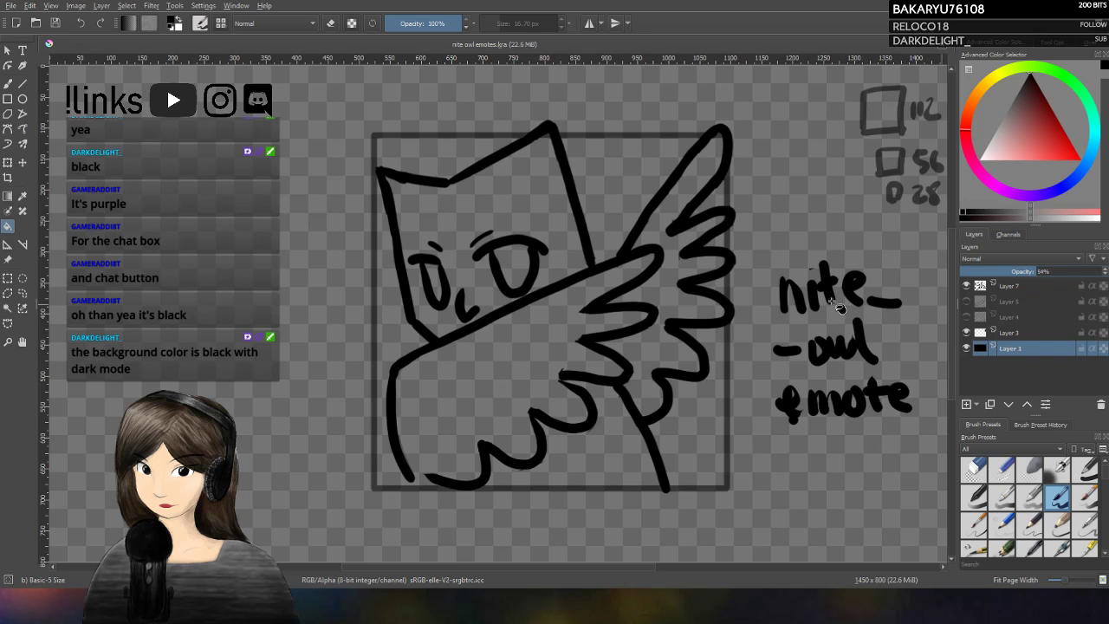
pyautogui.click(1083, 319)
pyautogui.hotkey('shift', 'Delete')
pyautogui.click(1048, 303)
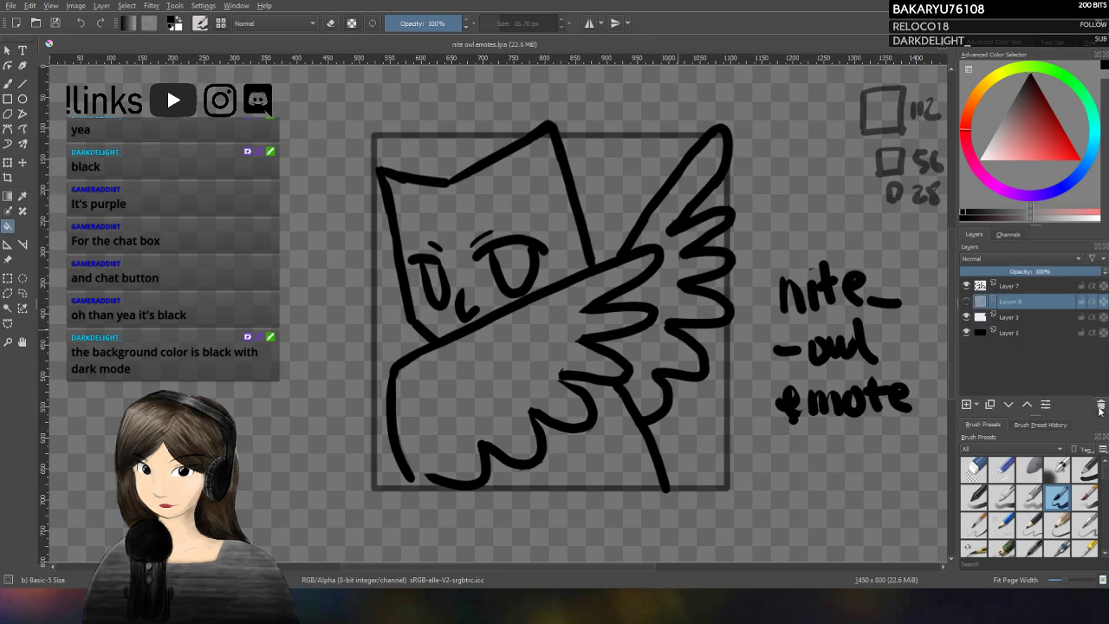
pyautogui.hotkey('shift', 'Delete')
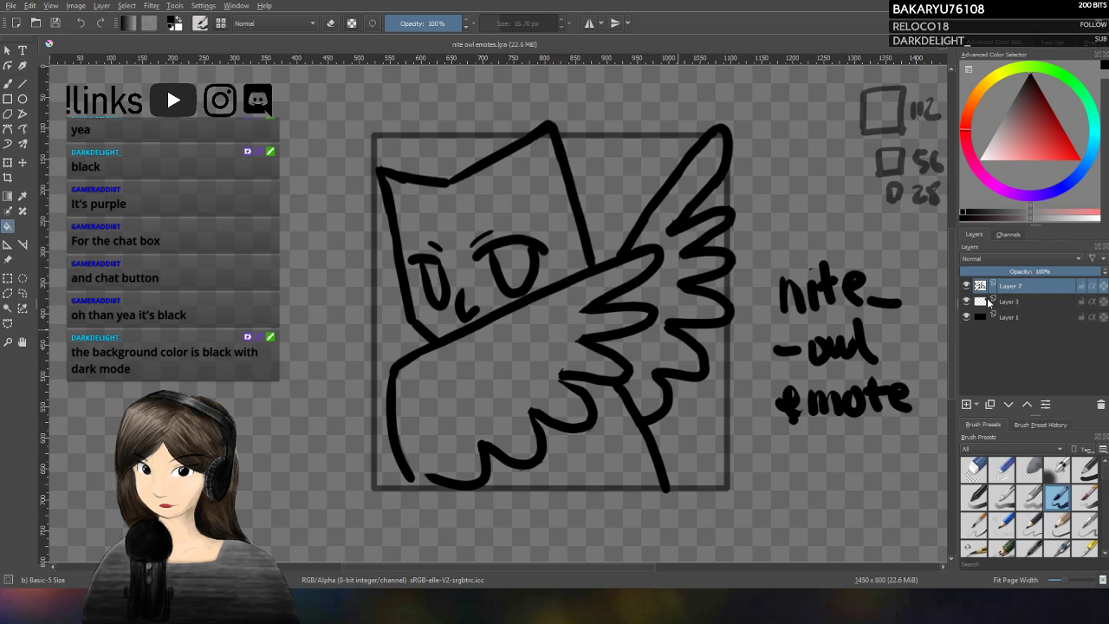
# Step: Hide Layer 3 so the grey square frame and size notes no longer show around the owl
pyautogui.click(967, 301)
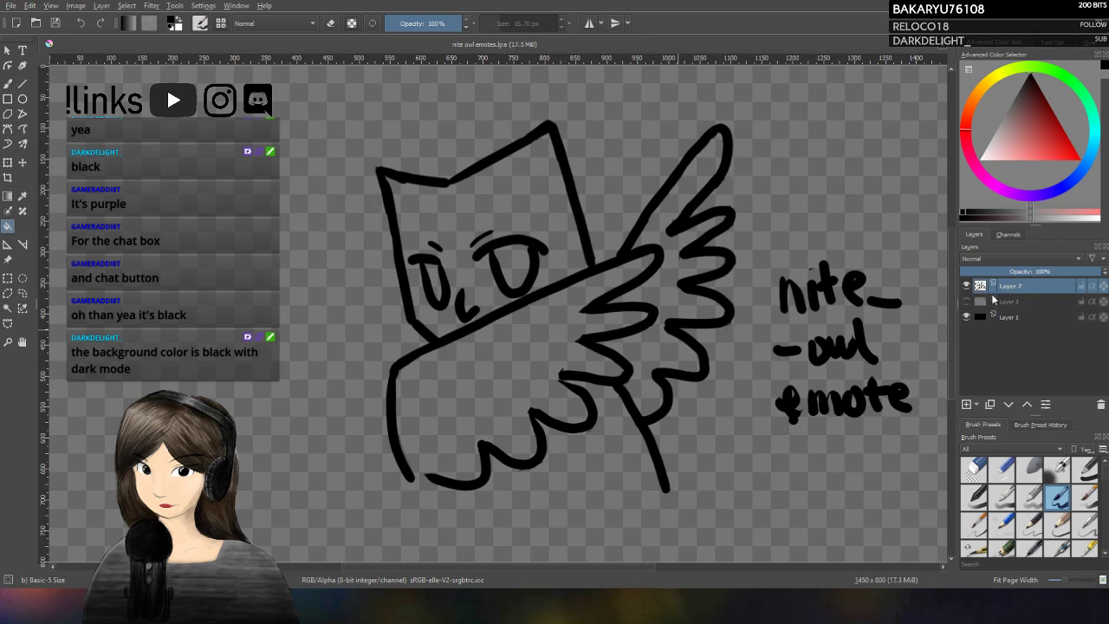
pyautogui.click(967, 301)
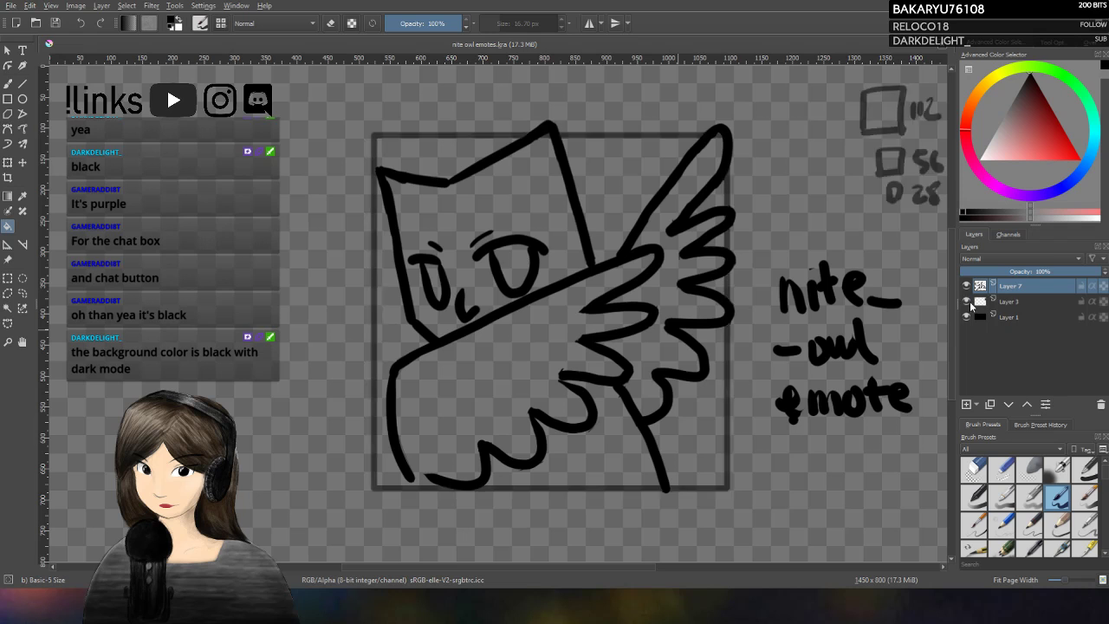
pyautogui.click(966, 301)
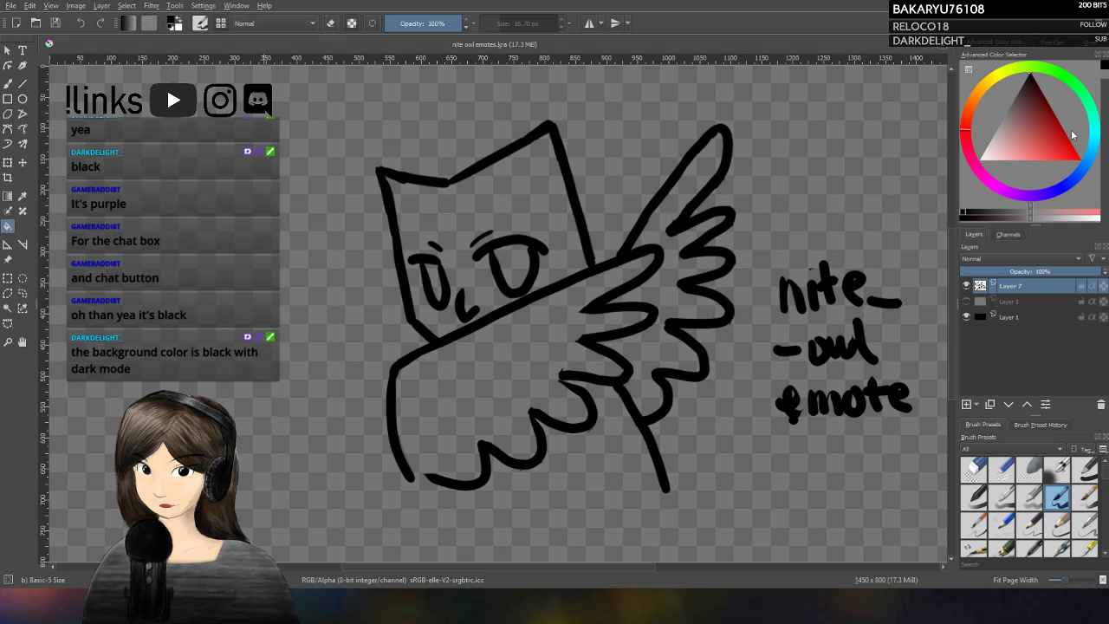
# Step: Recolour the owl's black line art on Layer 7 to dark grey with the Fill tool, with Layer 1 hidden
pyautogui.click(1004, 211)
pyautogui.press('b')
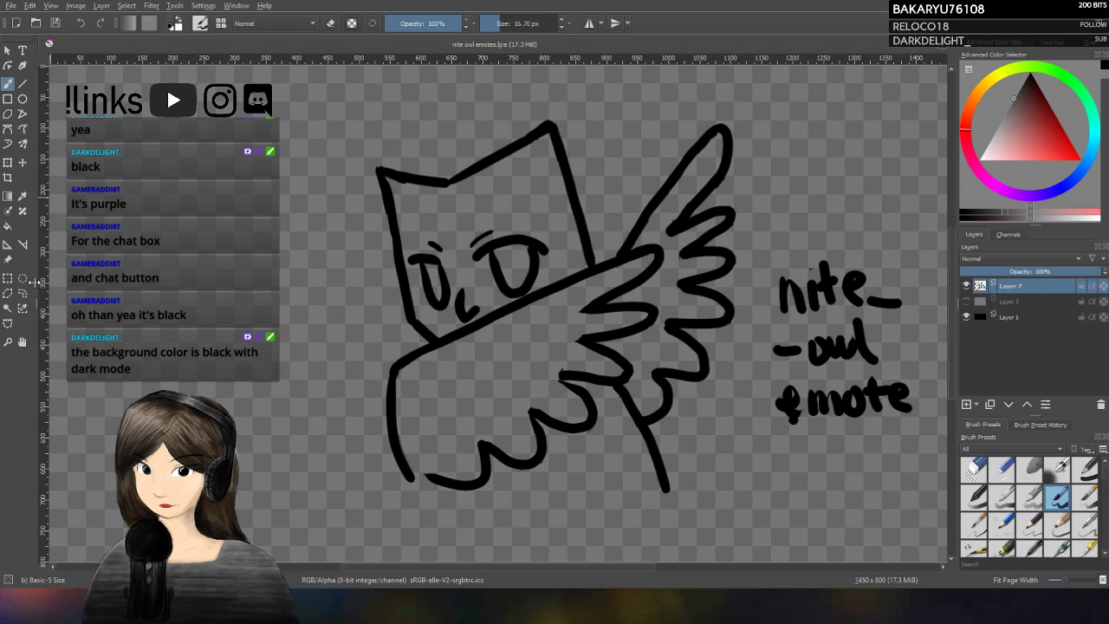
pyautogui.press('f')
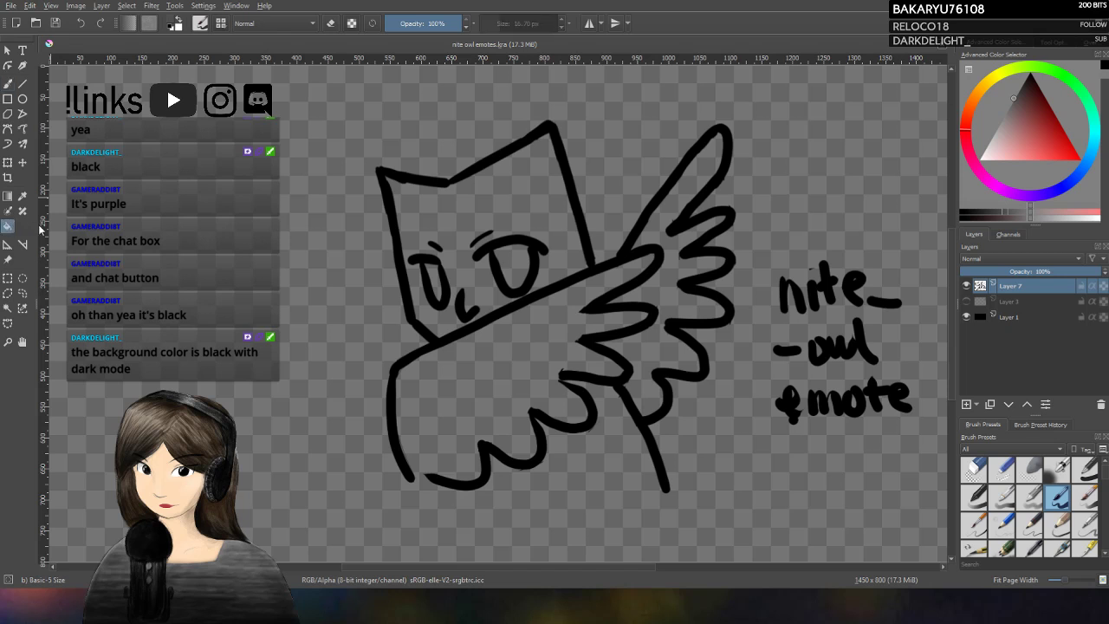
pyautogui.click(398, 223)
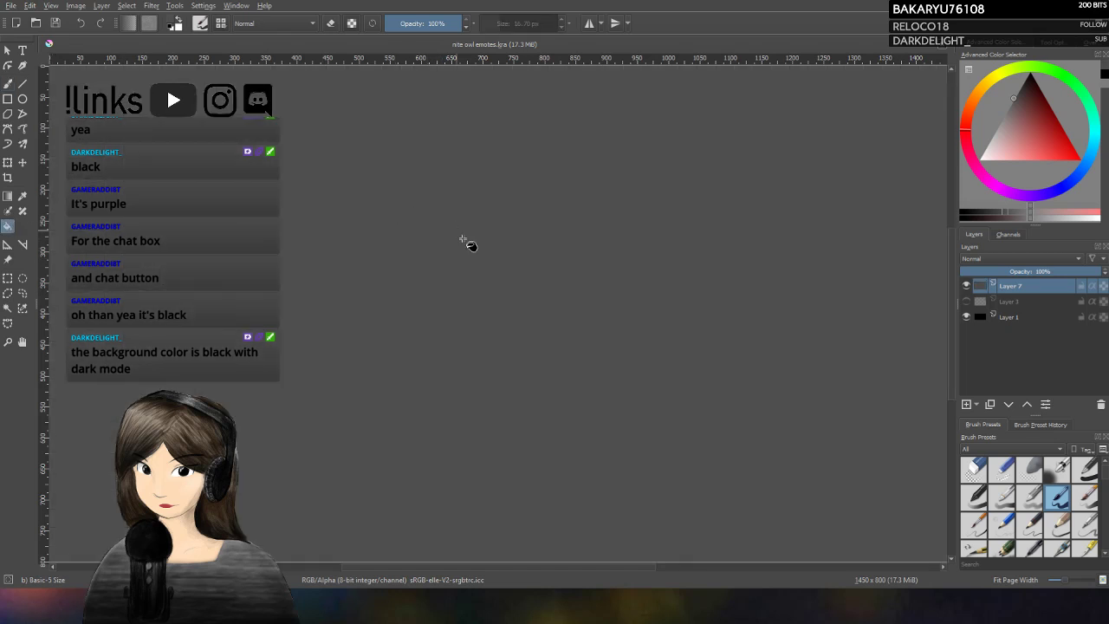
pyautogui.hotkey('ctrl', 'z')
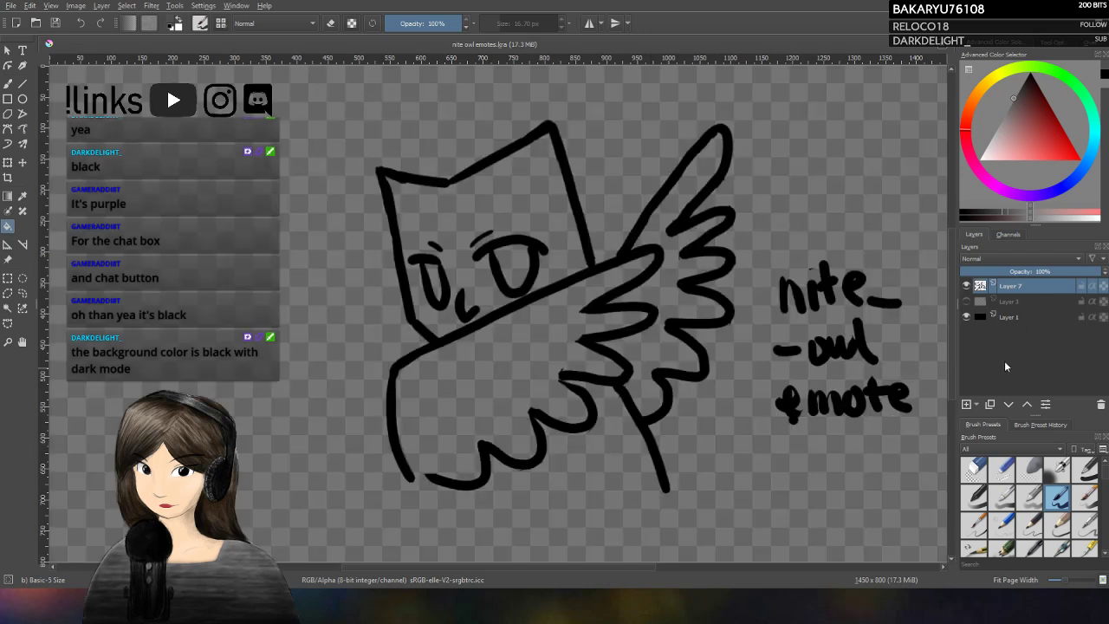
pyautogui.click(536, 264)
pyautogui.hotkey('ctrl', 'z')
pyautogui.click(967, 317)
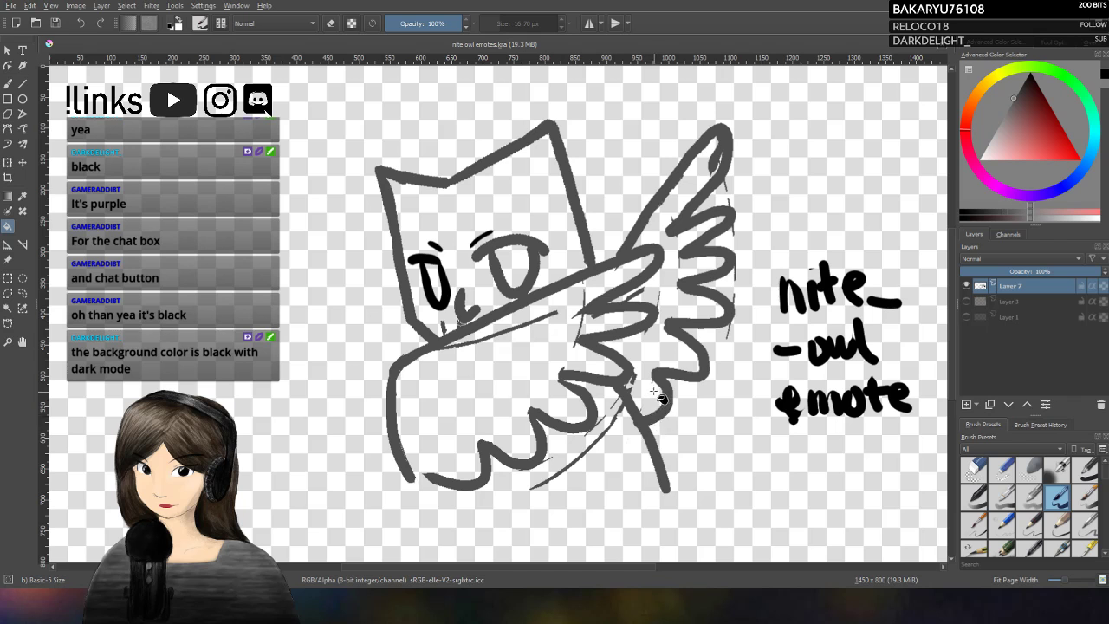
pyautogui.hotkey('ctrl', 'z')
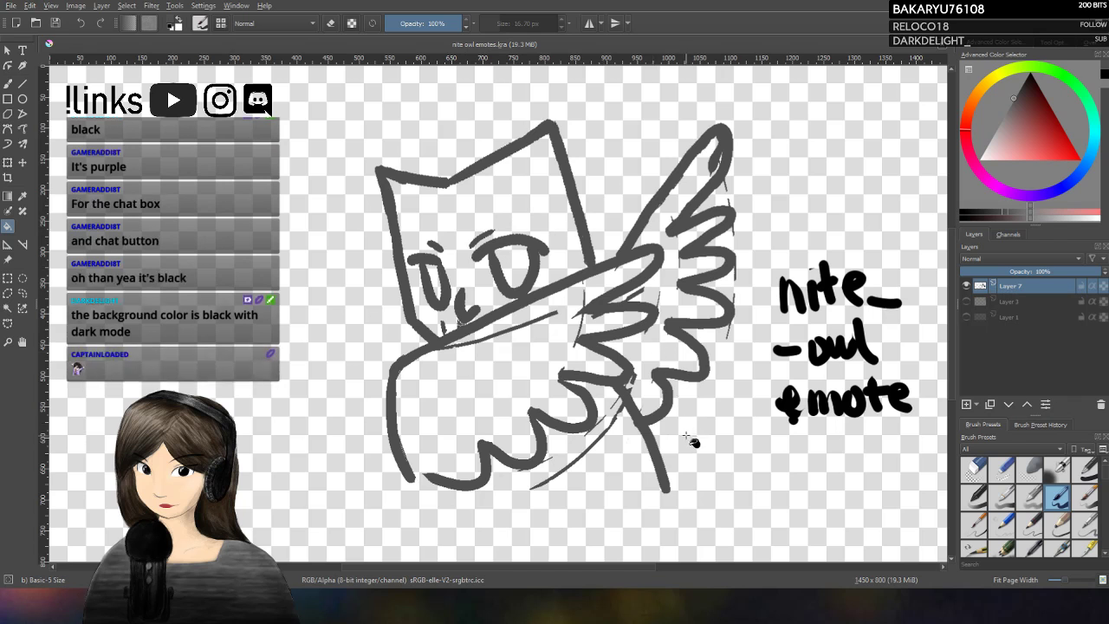
# Step: Show the black background on Layer 1 again at 100% opacity and make Layer 7 the active layer
pyautogui.click(966, 317)
pyautogui.click(972, 316)
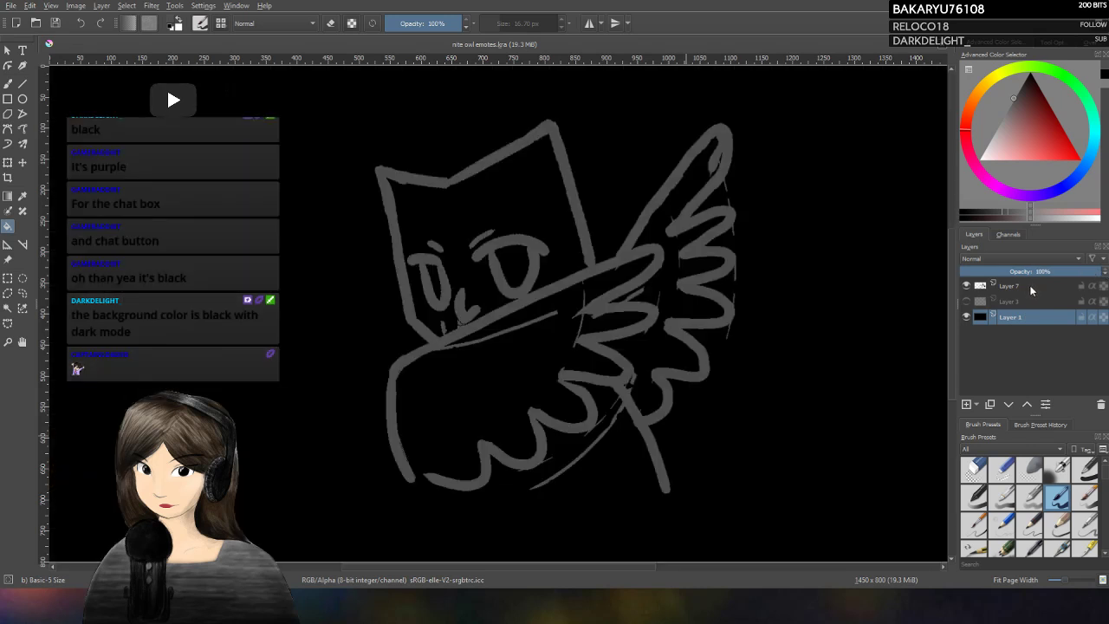
pyautogui.click(1030, 286)
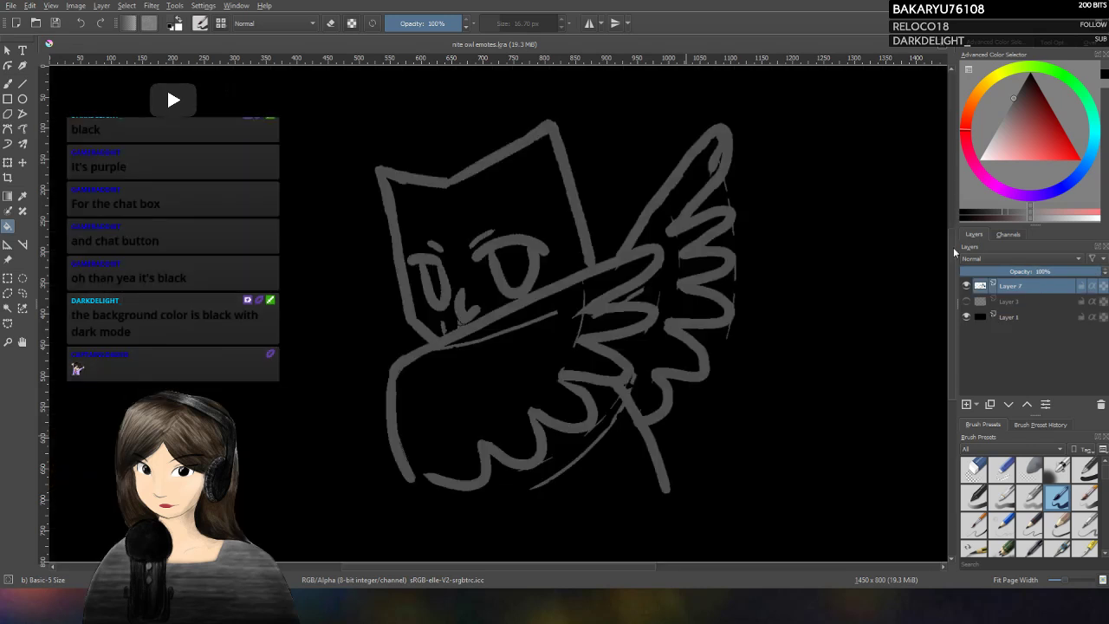
# Step: Erase the leftover thin guide curves around the wing feathers and under the head's lower edge on Layer 7
pyautogui.click(8, 83)
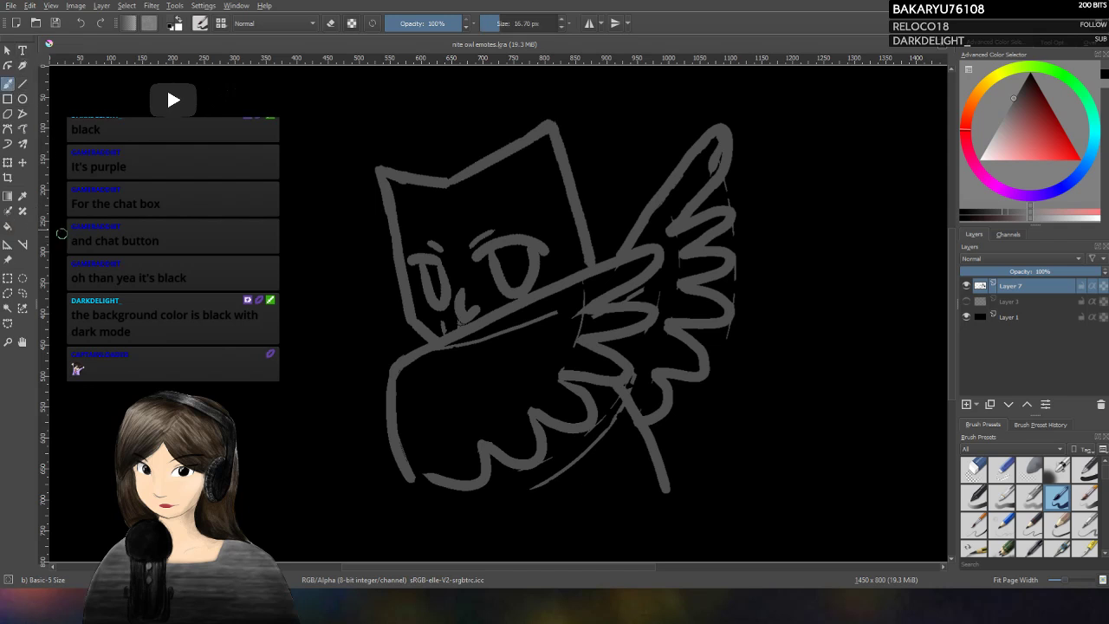
pyautogui.click(331, 24)
pyautogui.moveTo(571, 466)
pyautogui.mouseDown()
pyautogui.moveTo(551, 477)
pyautogui.moveTo(604, 440)
pyautogui.moveTo(587, 436)
pyautogui.mouseUp()
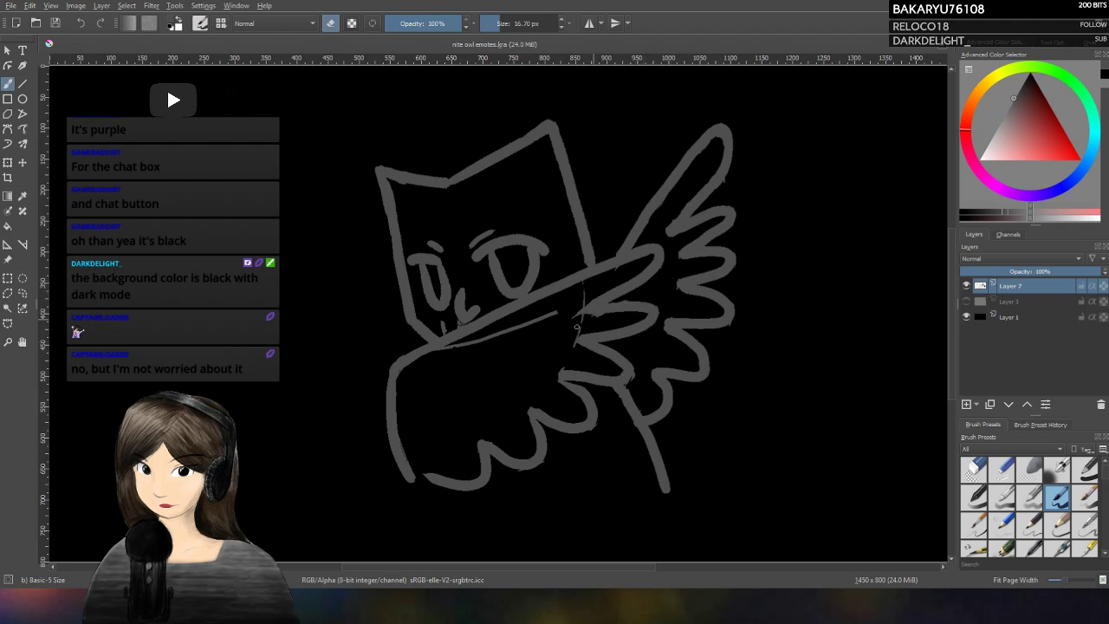
pyautogui.moveTo(578, 316)
pyautogui.mouseDown()
pyautogui.moveTo(552, 307)
pyautogui.moveTo(567, 309)
pyautogui.moveTo(495, 320)
pyautogui.moveTo(444, 350)
pyautogui.moveTo(471, 340)
pyautogui.mouseUp()
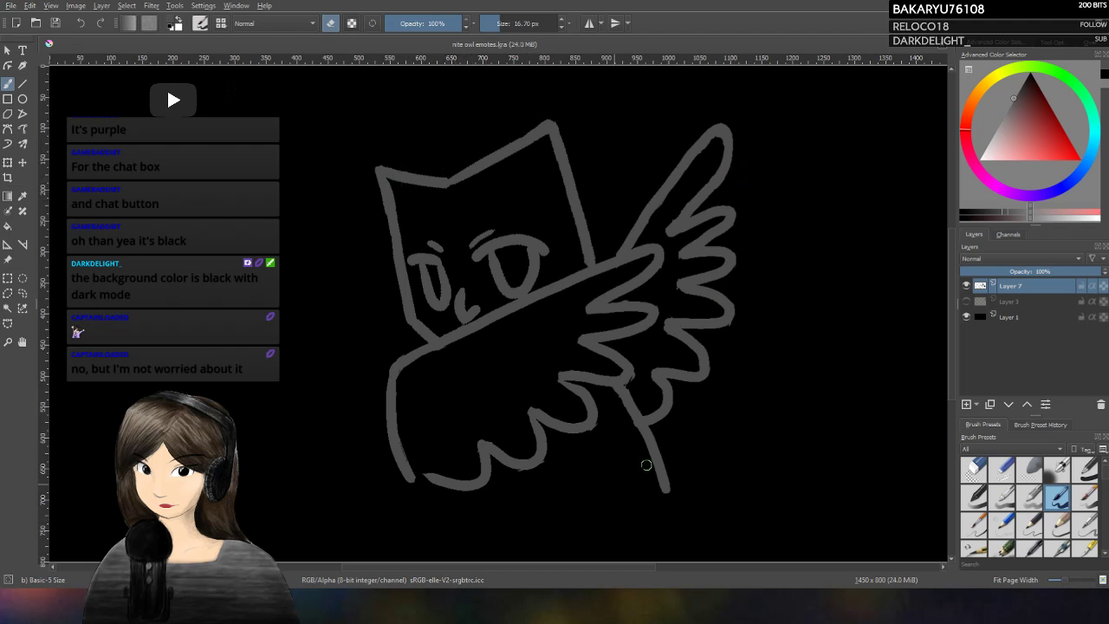
# Step: Add a new paint layer directly beneath Layer 7
pyautogui.click(966, 404)
pyautogui.moveTo(1016, 287); pyautogui.dragTo(1018, 307)
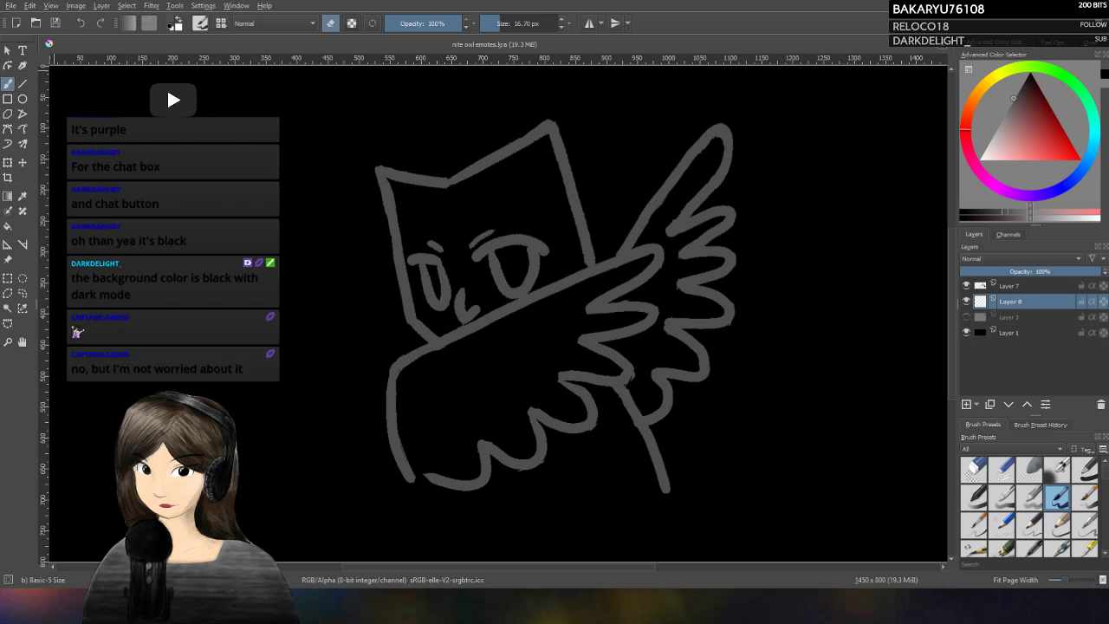
# Step: Paste the Twitch logo image, sample its purple as the painting colour, and hide the download.png layer
pyautogui.hotkey('ctrl', 'v')
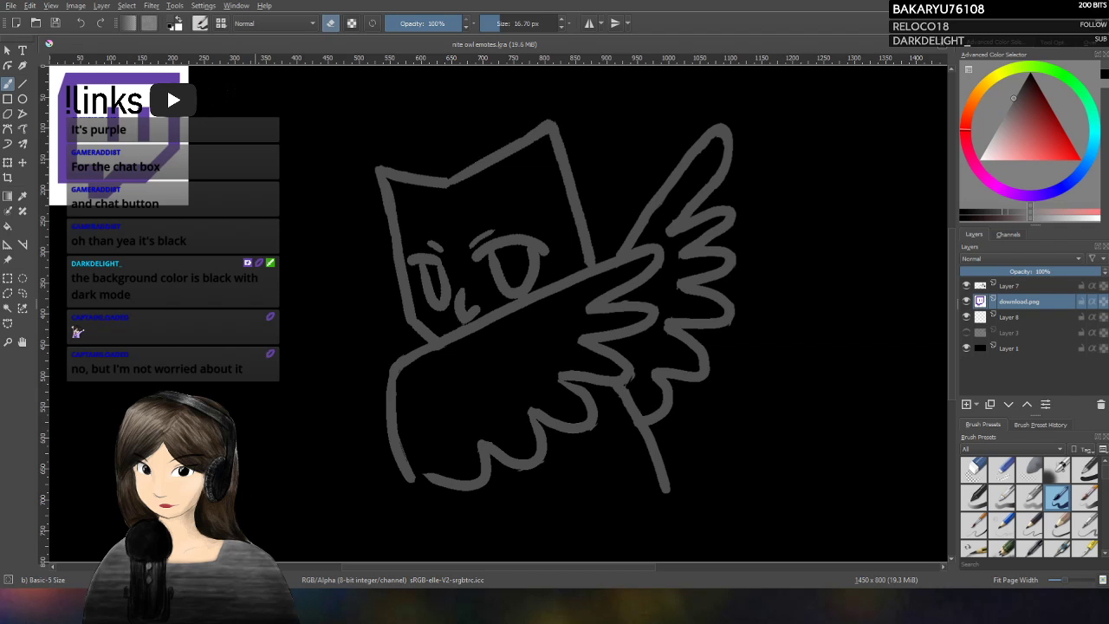
pyautogui.click(23, 197)
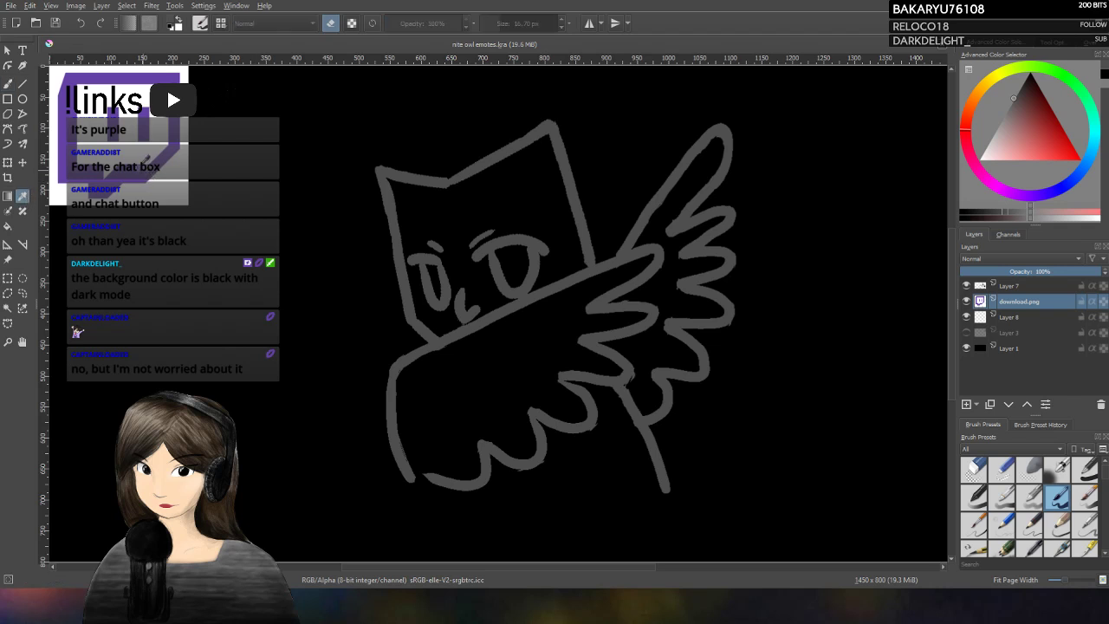
pyautogui.click(149, 163)
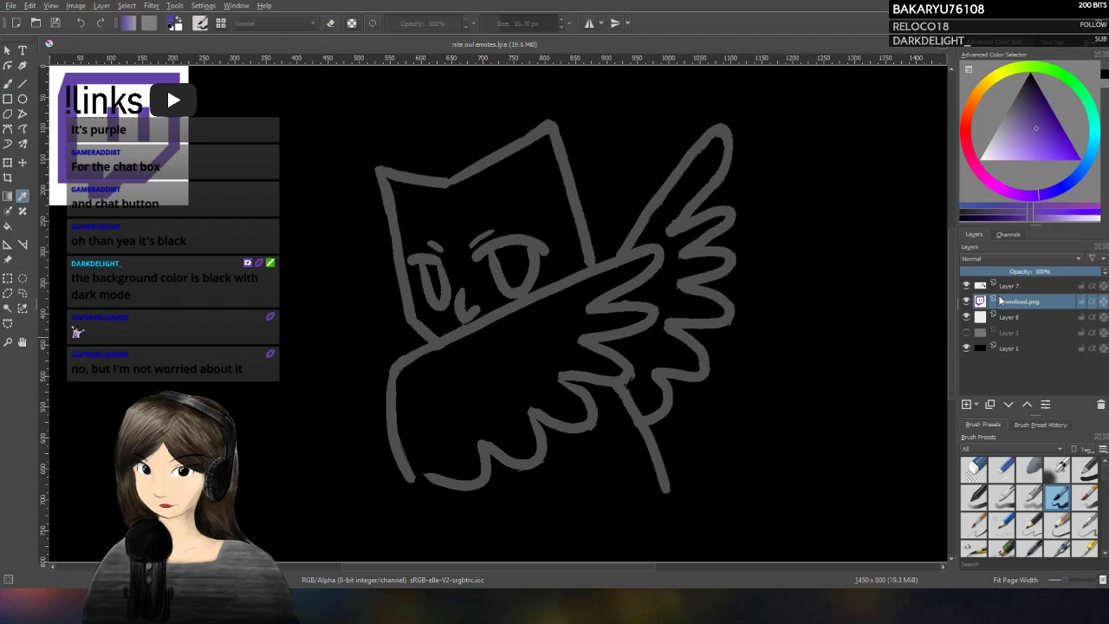
pyautogui.click(966, 302)
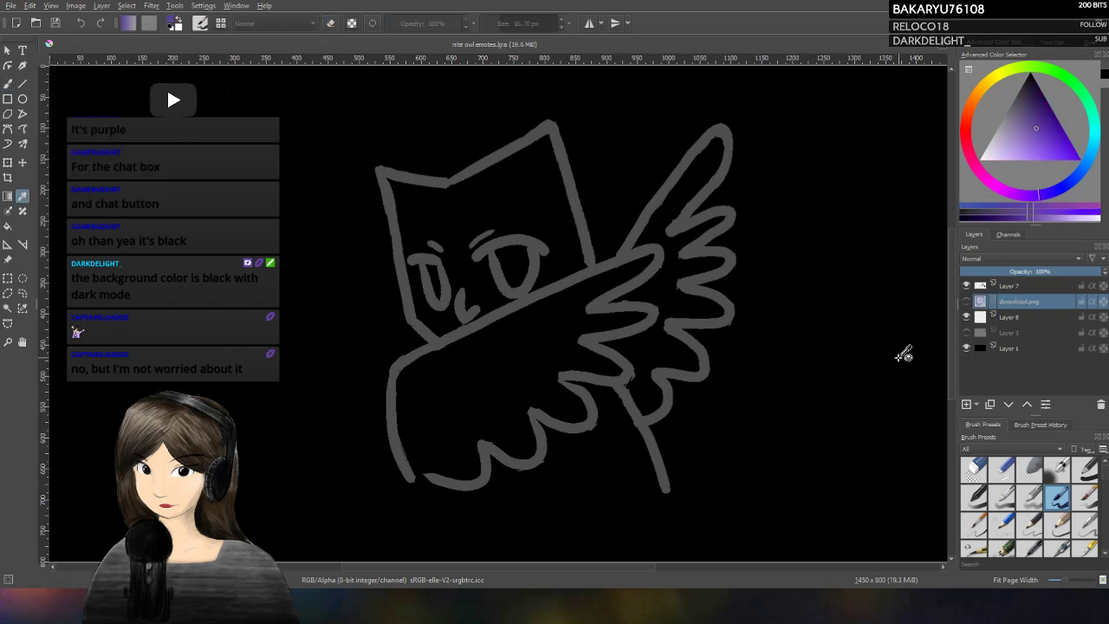
# Step: Paint the front wing's feather tips purple on Layer 8 and add a curved purple band across the wing behind them
pyautogui.click(8, 83)
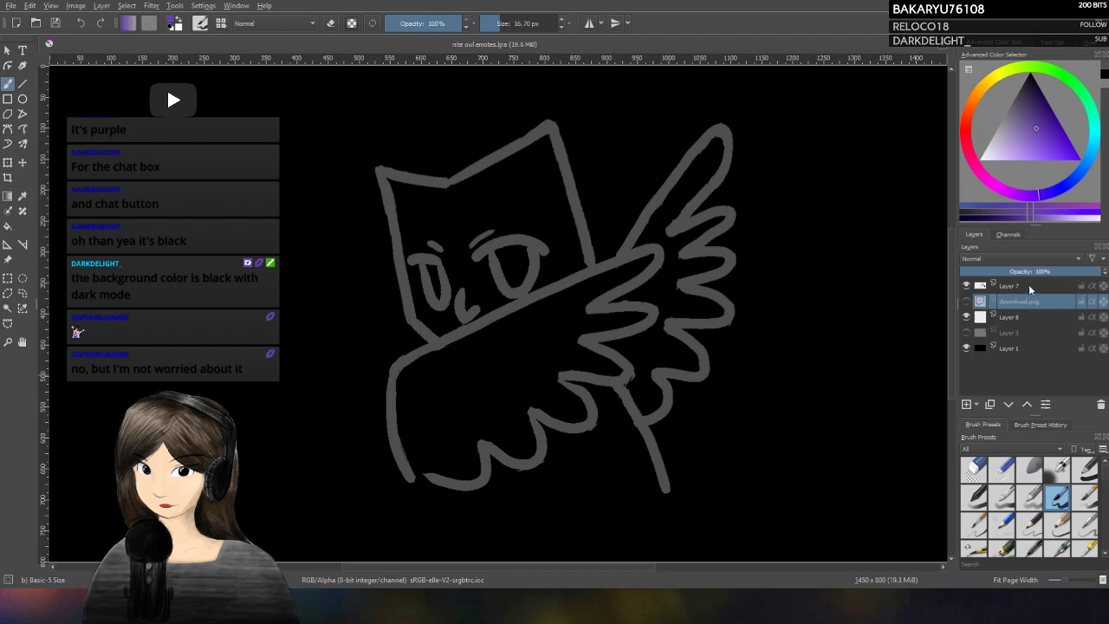
pyautogui.click(1018, 315)
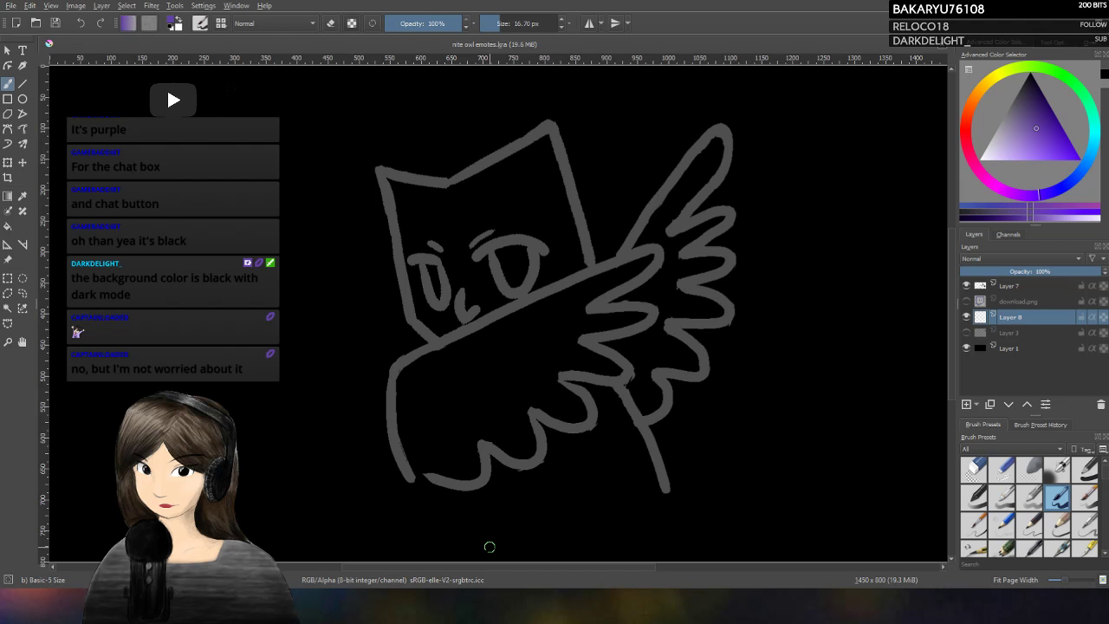
pyautogui.moveTo(620, 278)
pyautogui.mouseDown()
pyautogui.moveTo(650, 258)
pyautogui.moveTo(605, 281)
pyautogui.moveTo(609, 271)
pyautogui.moveTo(592, 291)
pyautogui.moveTo(606, 276)
pyautogui.mouseUp()
pyautogui.moveTo(642, 317)
pyautogui.mouseDown()
pyautogui.moveTo(615, 326)
pyautogui.moveTo(617, 313)
pyautogui.moveTo(592, 330)
pyautogui.moveTo(619, 282)
pyautogui.moveTo(602, 364)
pyautogui.mouseUp()
pyautogui.moveTo(586, 411)
pyautogui.mouseDown()
pyautogui.moveTo(565, 390)
pyautogui.moveTo(578, 418)
pyautogui.moveTo(553, 402)
pyautogui.moveTo(469, 479)
pyautogui.mouseUp()
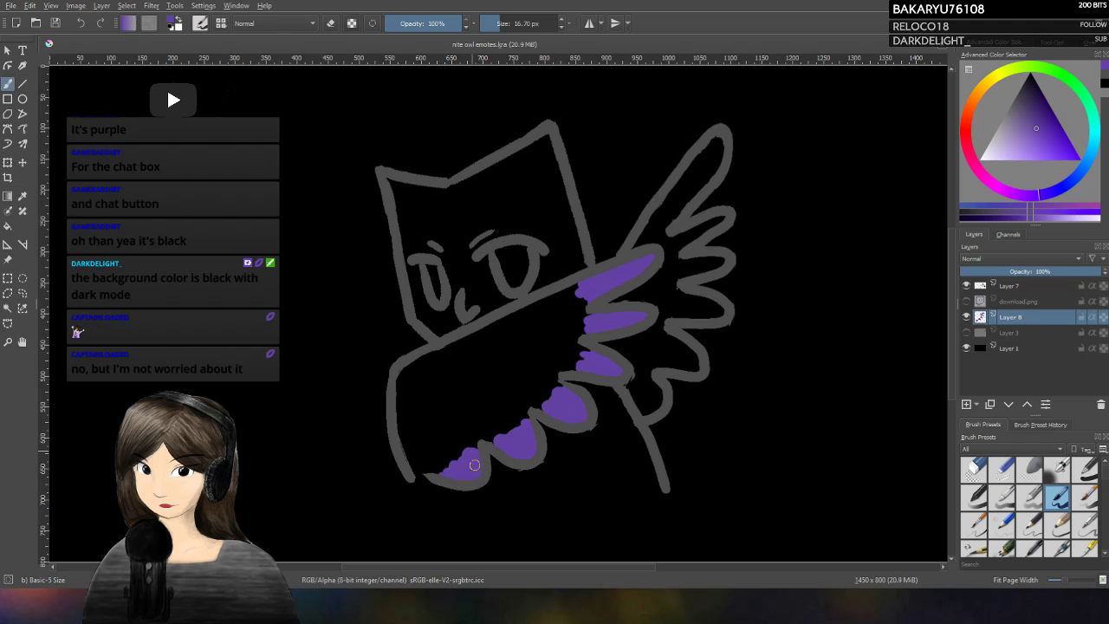
pyautogui.moveTo(558, 297)
pyautogui.mouseDown()
pyautogui.moveTo(530, 372)
pyautogui.moveTo(520, 370)
pyautogui.moveTo(515, 389)
pyautogui.moveTo(489, 392)
pyautogui.moveTo(474, 428)
pyautogui.moveTo(461, 429)
pyautogui.moveTo(486, 395)
pyautogui.moveTo(485, 421)
pyautogui.moveTo(418, 457)
pyautogui.mouseUp()
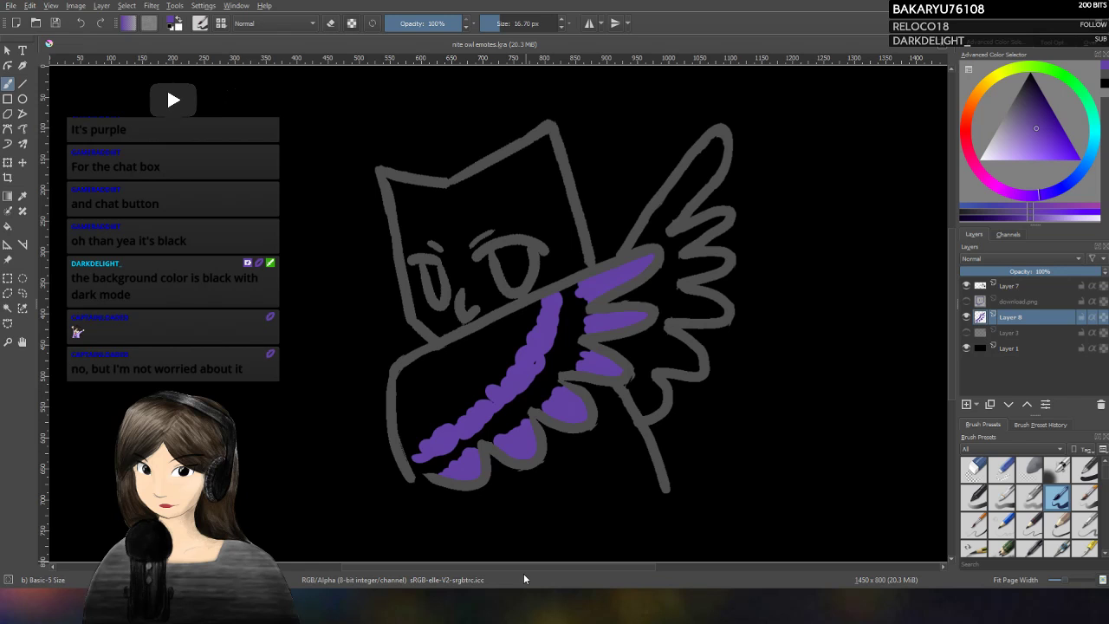
# Step: Paint the back wing's feather tips purple, from the tall top feather down to the lowest one
pyautogui.moveTo(716, 141)
pyautogui.mouseDown()
pyautogui.moveTo(706, 174)
pyautogui.moveTo(712, 138)
pyautogui.moveTo(669, 211)
pyautogui.moveTo(687, 198)
pyautogui.moveTo(681, 231)
pyautogui.moveTo(680, 182)
pyautogui.moveTo(719, 154)
pyautogui.mouseUp()
pyautogui.moveTo(698, 234)
pyautogui.mouseDown()
pyautogui.moveTo(690, 271)
pyautogui.moveTo(721, 259)
pyautogui.moveTo(706, 270)
pyautogui.moveTo(706, 312)
pyautogui.moveTo(697, 308)
pyautogui.moveTo(704, 332)
pyautogui.moveTo(680, 341)
pyautogui.moveTo(694, 377)
pyautogui.moveTo(690, 361)
pyautogui.moveTo(721, 310)
pyautogui.moveTo(736, 321)
pyautogui.moveTo(689, 363)
pyautogui.moveTo(700, 362)
pyautogui.moveTo(679, 363)
pyautogui.moveTo(677, 346)
pyautogui.moveTo(667, 359)
pyautogui.moveTo(723, 312)
pyautogui.moveTo(643, 409)
pyautogui.mouseUp()
pyautogui.hotkey('ctrl', 'z')
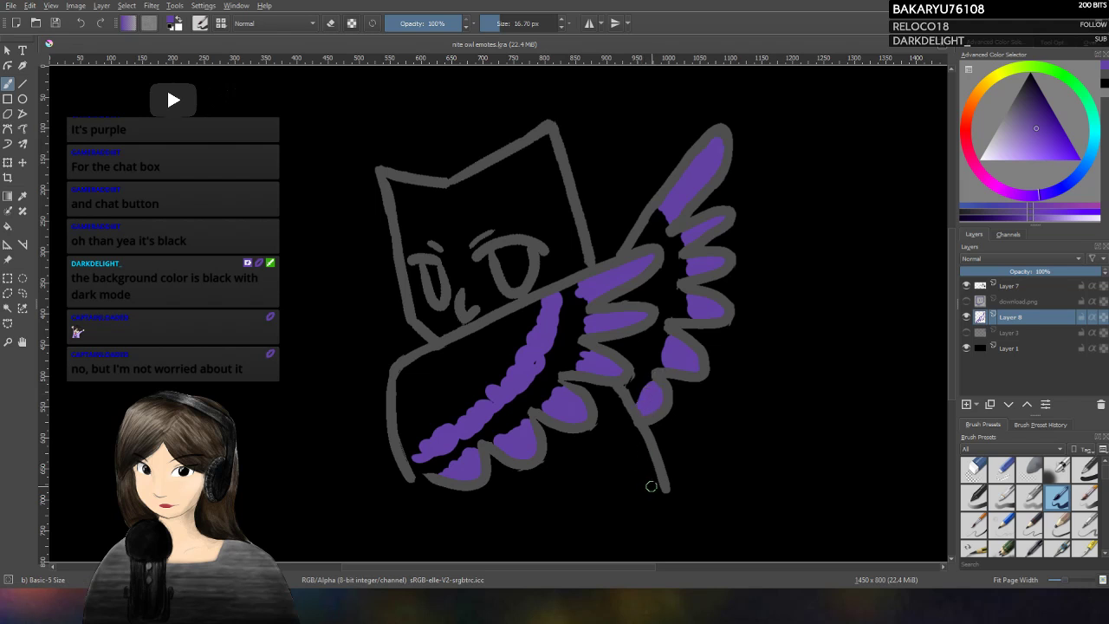
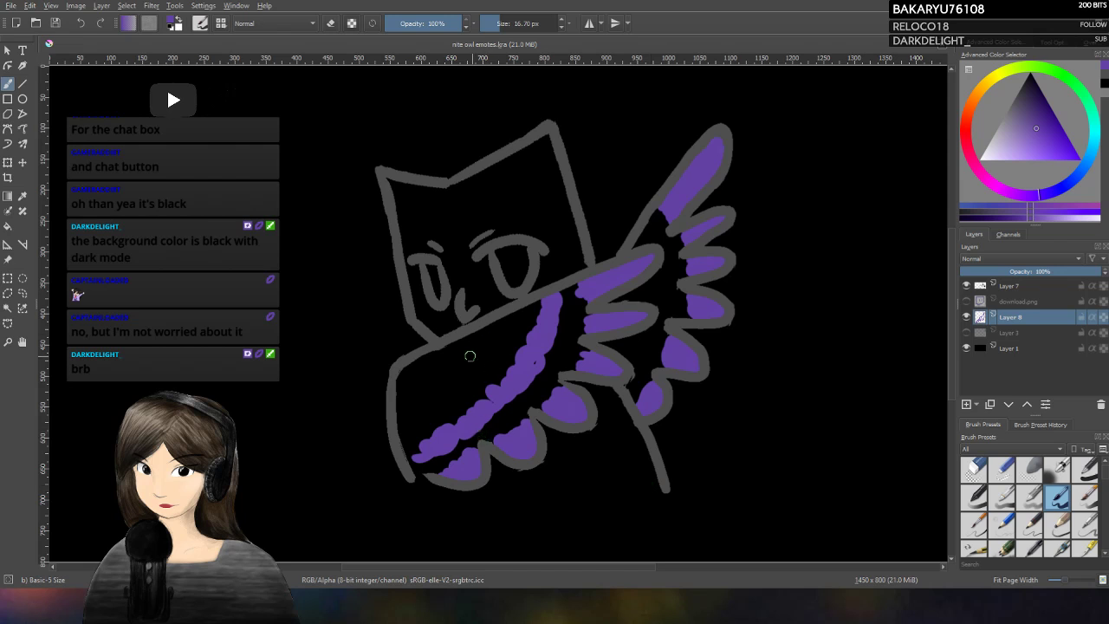
# Step: Paint a second curved purple band across the upper front wing, from under the head to the body's outer edge
pyautogui.click(488, 334)
pyautogui.moveTo(487, 338)
pyautogui.mouseDown()
pyautogui.moveTo(452, 387)
pyautogui.moveTo(400, 415)
pyautogui.mouseUp()
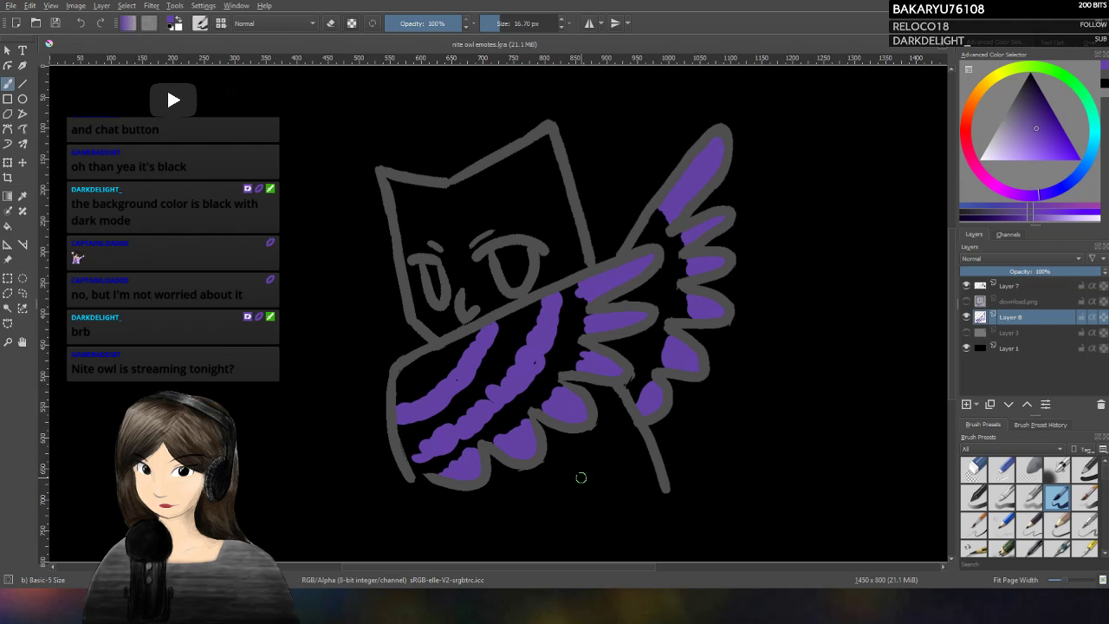
# Step: Try colouring both eyes purple on Layer 8 with black detail in the larger eye, and undo those strokes
pyautogui.moveTo(500, 252)
pyautogui.mouseDown()
pyautogui.moveTo(519, 279)
pyautogui.moveTo(523, 254)
pyautogui.moveTo(516, 277)
pyautogui.moveTo(499, 249)
pyautogui.moveTo(513, 277)
pyautogui.moveTo(507, 251)
pyautogui.mouseUp()
pyautogui.moveTo(428, 276)
pyautogui.mouseDown()
pyautogui.moveTo(436, 297)
pyautogui.moveTo(430, 267)
pyautogui.mouseUp()
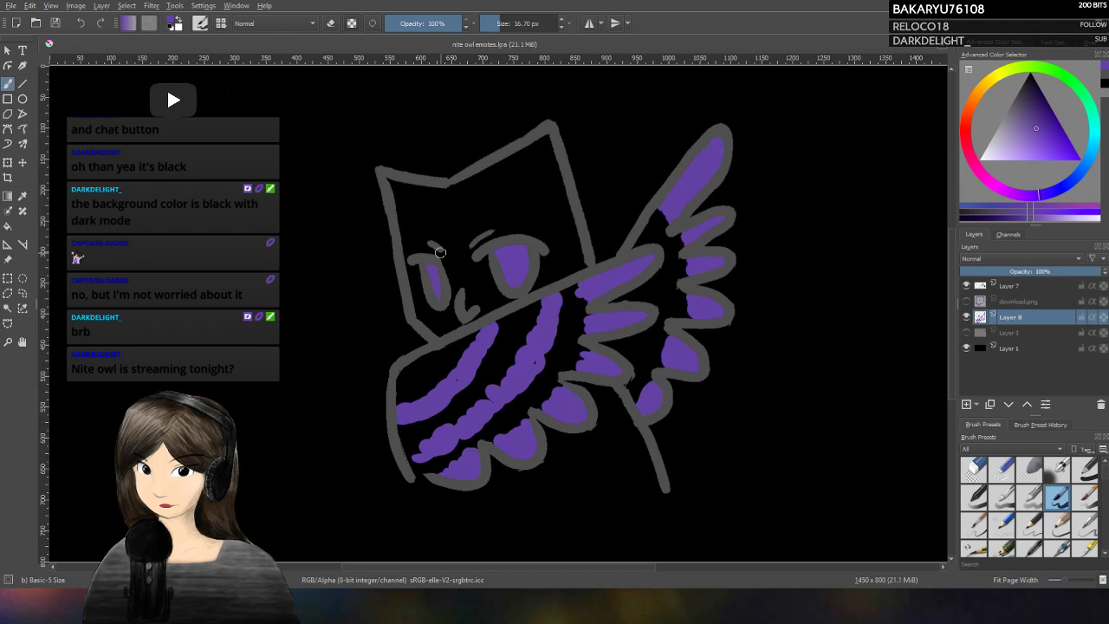
pyautogui.click(1105, 88)
pyautogui.moveTo(516, 253); pyautogui.dragTo(516, 263)
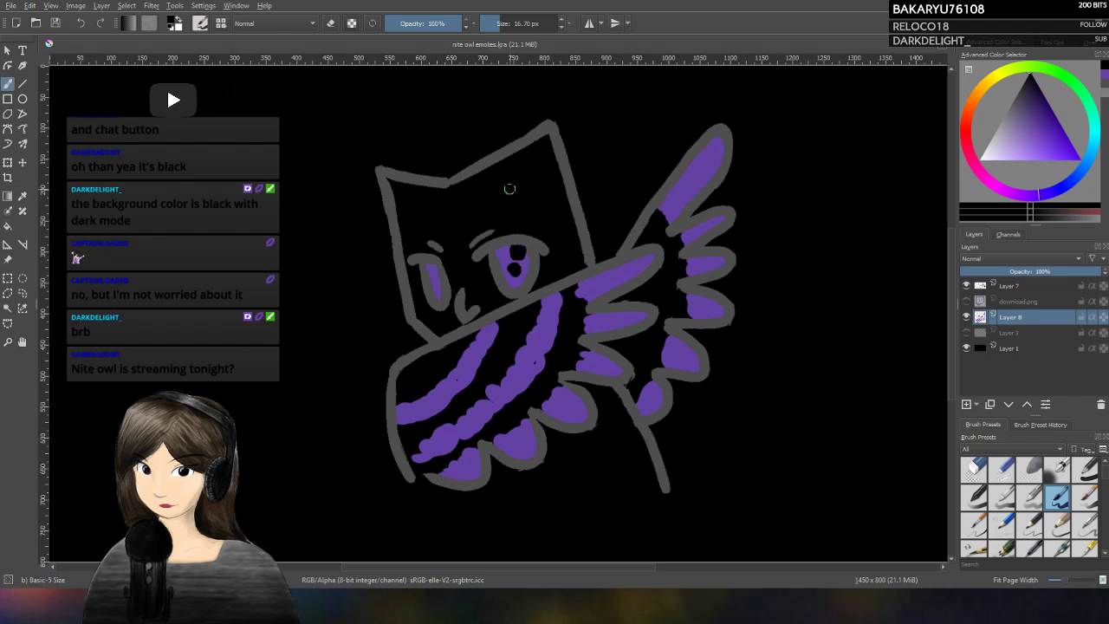
pyautogui.hotkey('ctrl', 'z')
pyautogui.hotkey('ctrl', 'z')
pyautogui.hotkey('ctrl', 'z')
pyautogui.hotkey('ctrl', 'z')
pyautogui.hotkey('ctrl', 'z')
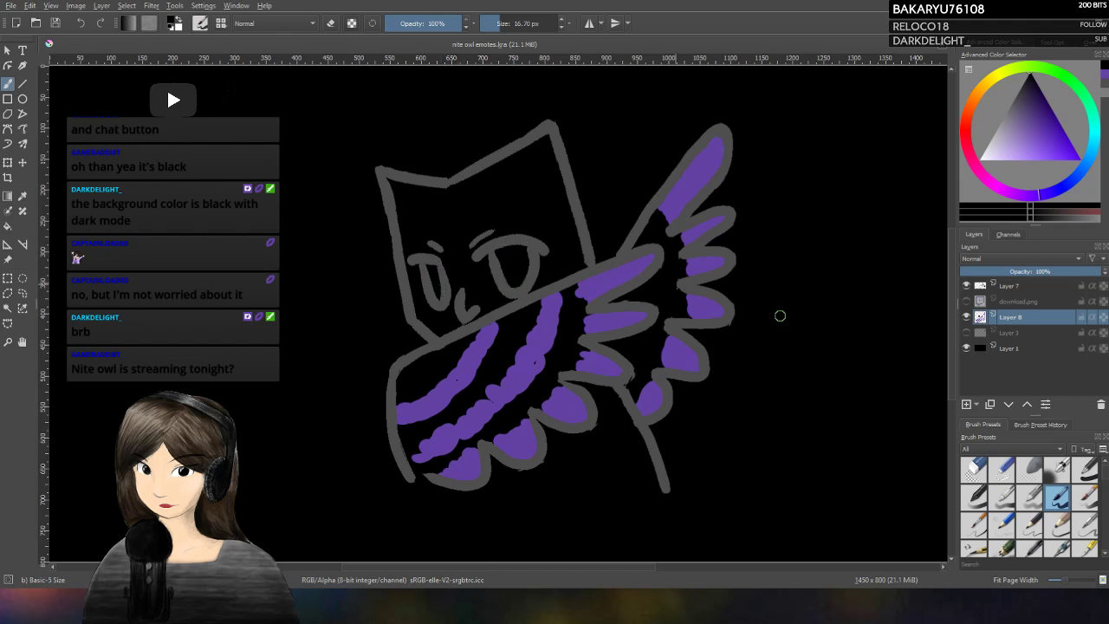
# Step: Check the colours with the black background hidden and shown, and lower Layer 1's opacity to 90%
pyautogui.click(965, 348)
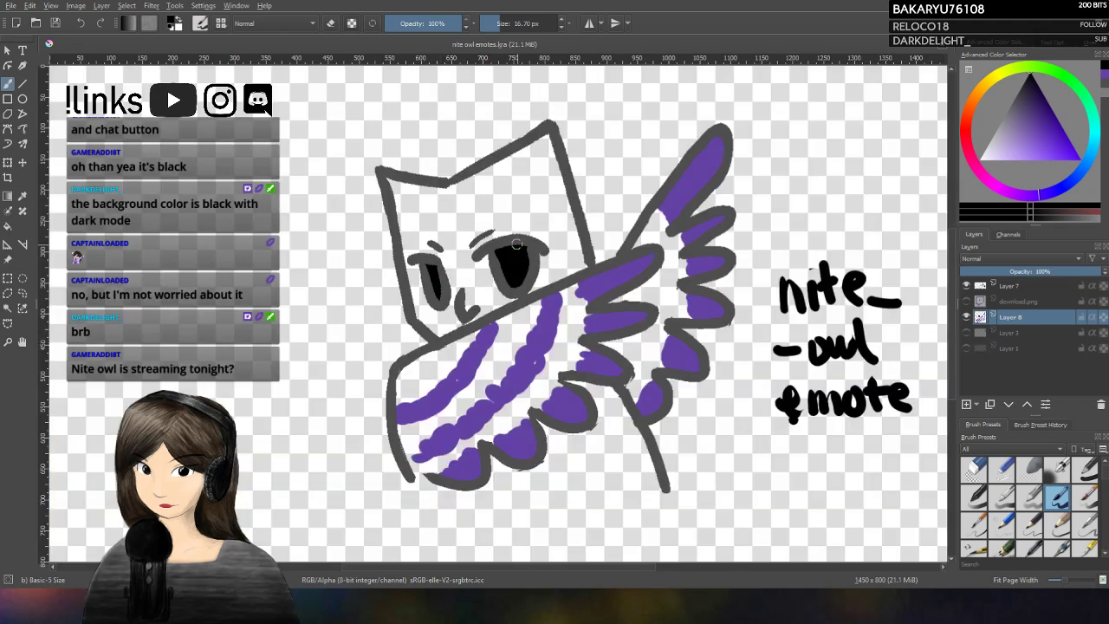
pyautogui.click(966, 346)
pyautogui.click(969, 346)
pyautogui.click(970, 347)
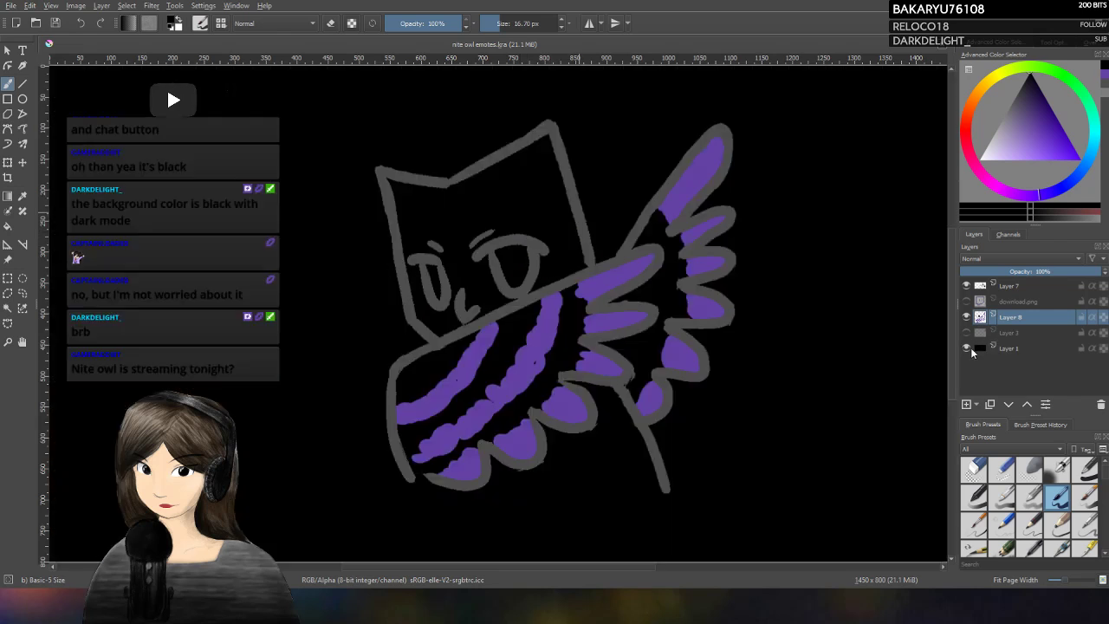
pyautogui.click(1019, 347)
pyautogui.moveTo(1074, 271)
pyautogui.mouseDown()
pyautogui.moveTo(1027, 271)
pyautogui.moveTo(1089, 271)
pyautogui.mouseUp()
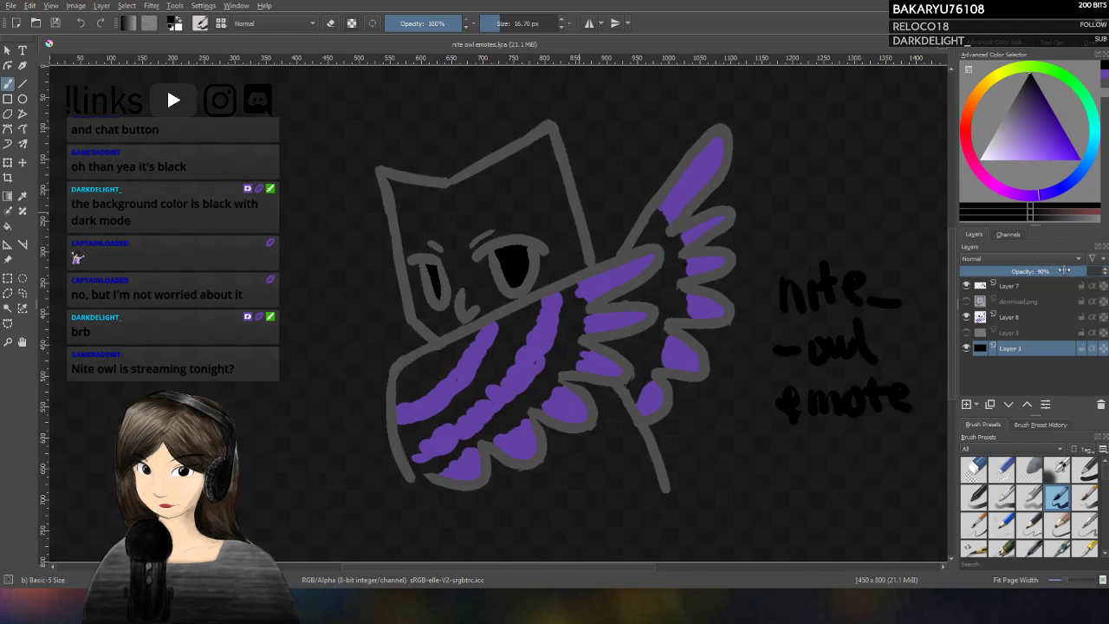
# Step: Try painting the beak orange on Layer 1, replacing the bright orange with a darker golden shade
pyautogui.click(982, 87)
pyautogui.click(1079, 159)
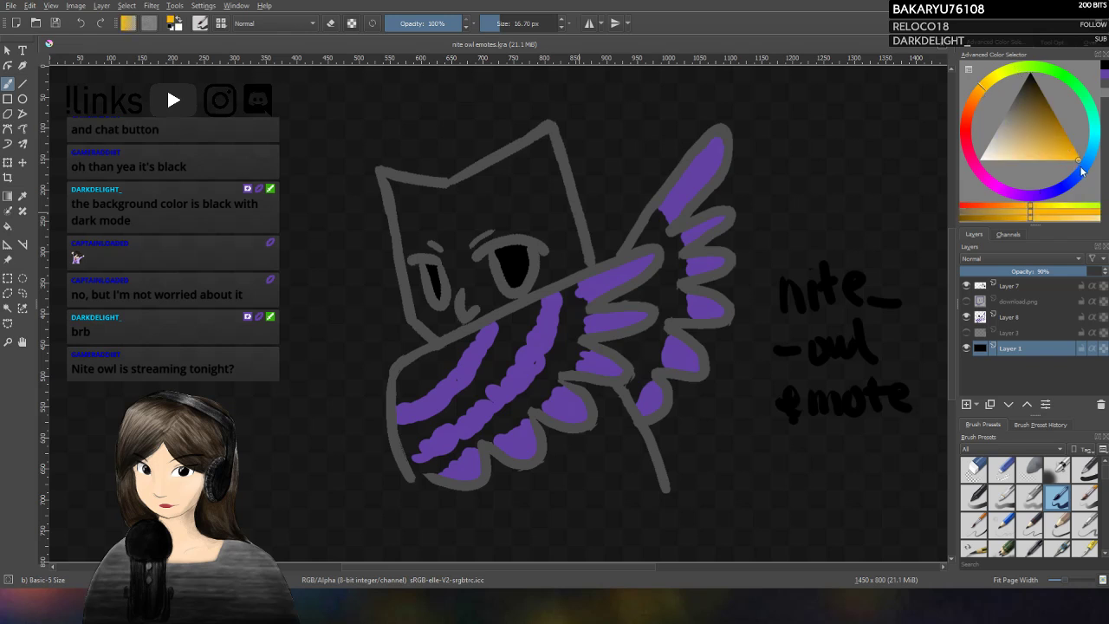
pyautogui.moveTo(465, 304); pyautogui.dragTo(466, 299)
pyautogui.hotkey('ctrl', 'z')
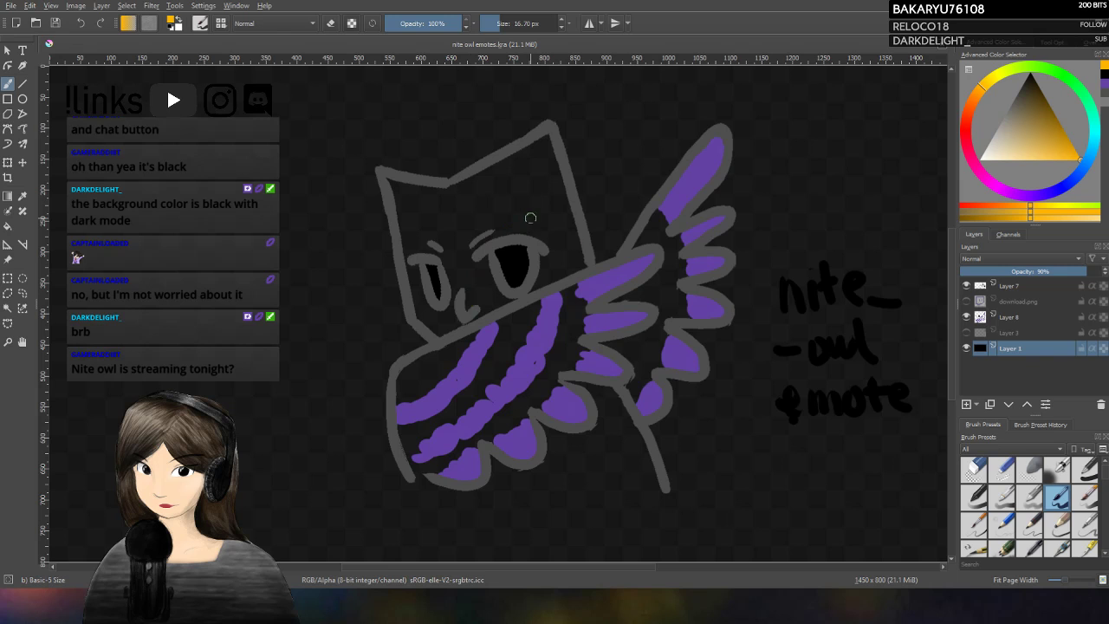
pyautogui.click(1066, 133)
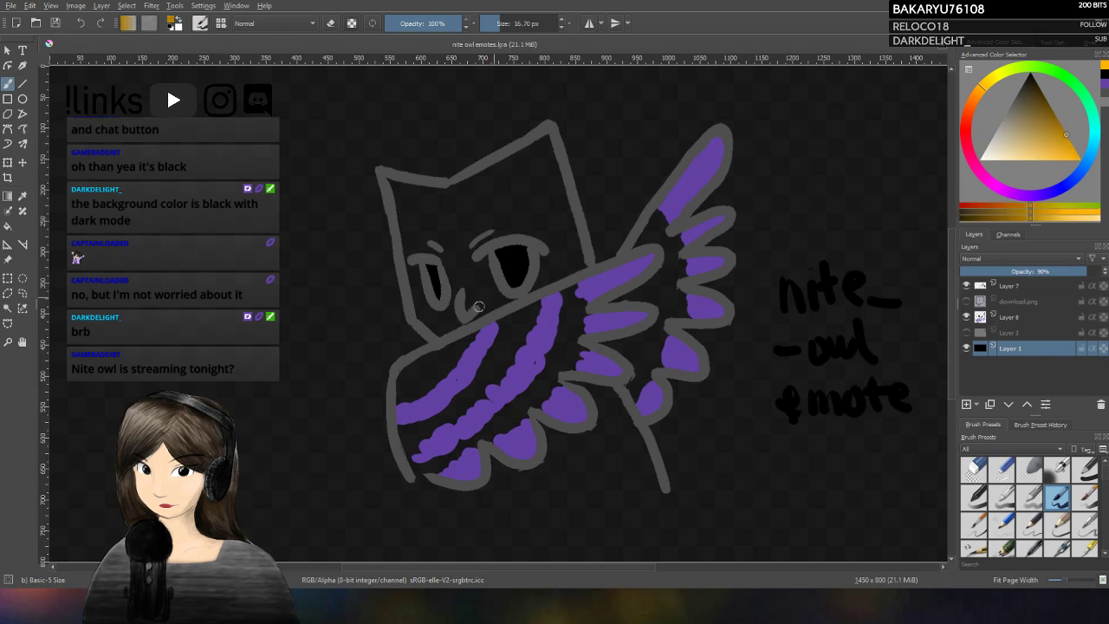
pyautogui.moveTo(465, 305); pyautogui.dragTo(468, 303)
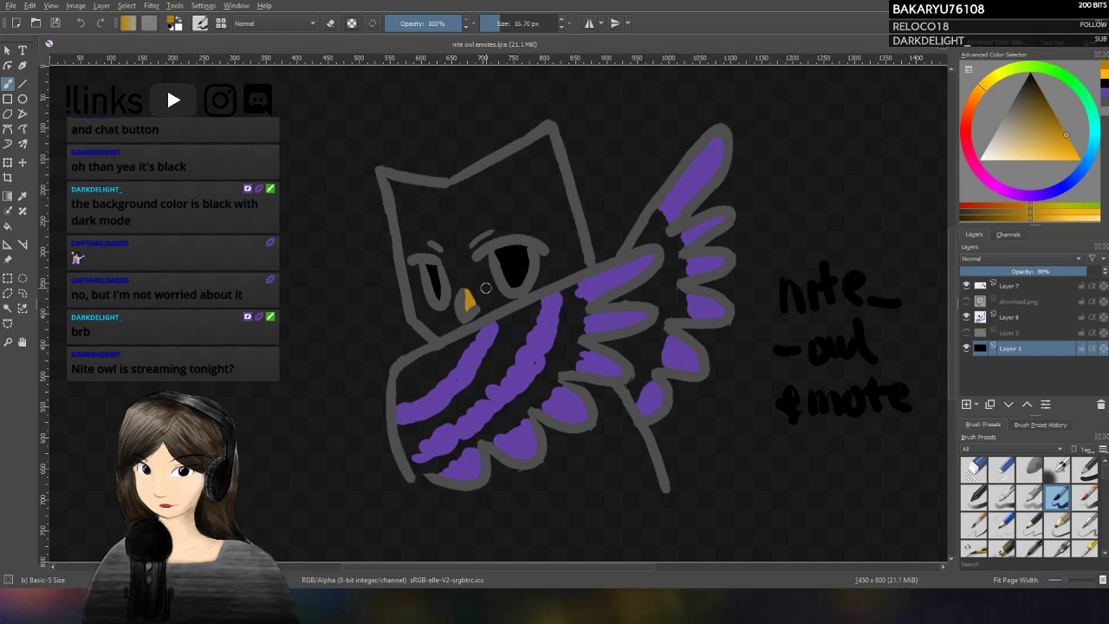
# Step: Set the painting colour to white, test it on the front wing's upper edge, and undo the white and beak strokes
pyautogui.moveTo(992, 156); pyautogui.dragTo(979, 159)
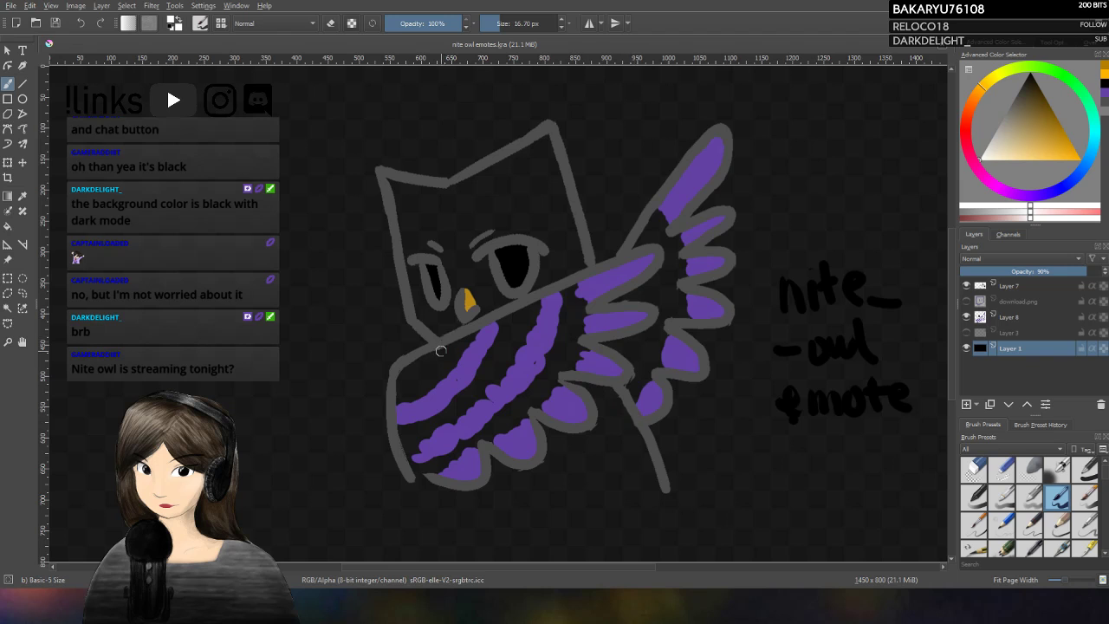
pyautogui.moveTo(400, 385)
pyautogui.mouseDown()
pyautogui.moveTo(402, 395)
pyautogui.moveTo(415, 387)
pyautogui.mouseUp()
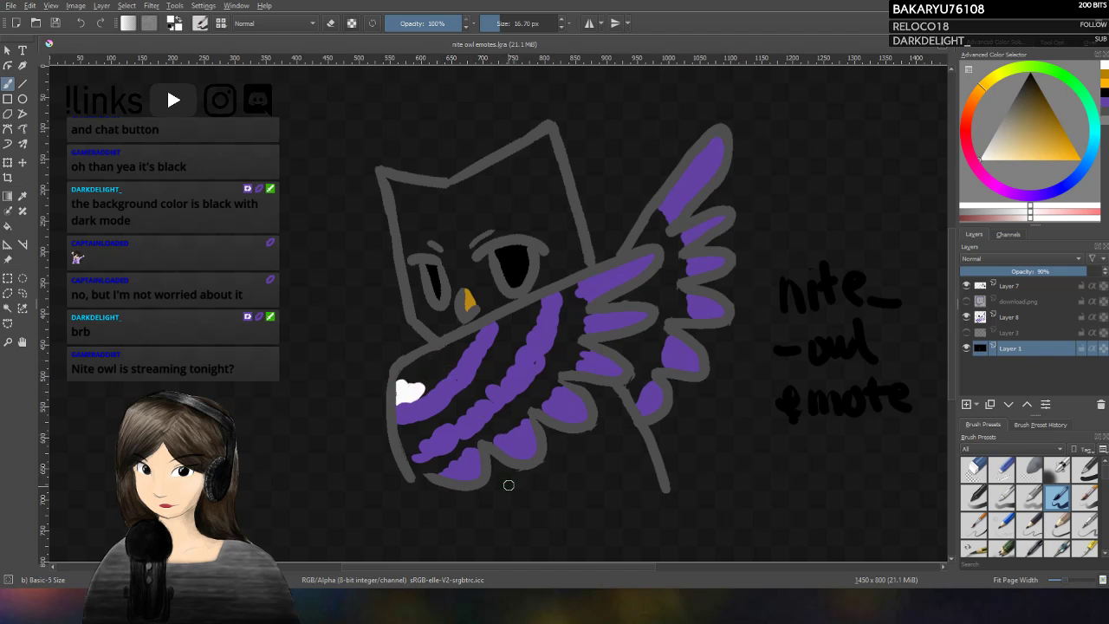
pyautogui.hotkey('ctrl', 'z')
pyautogui.hotkey('ctrl', 'z')
# Step: Add a new paint layer and place it directly beneath the line art on Layer 7
pyautogui.click(1009, 287)
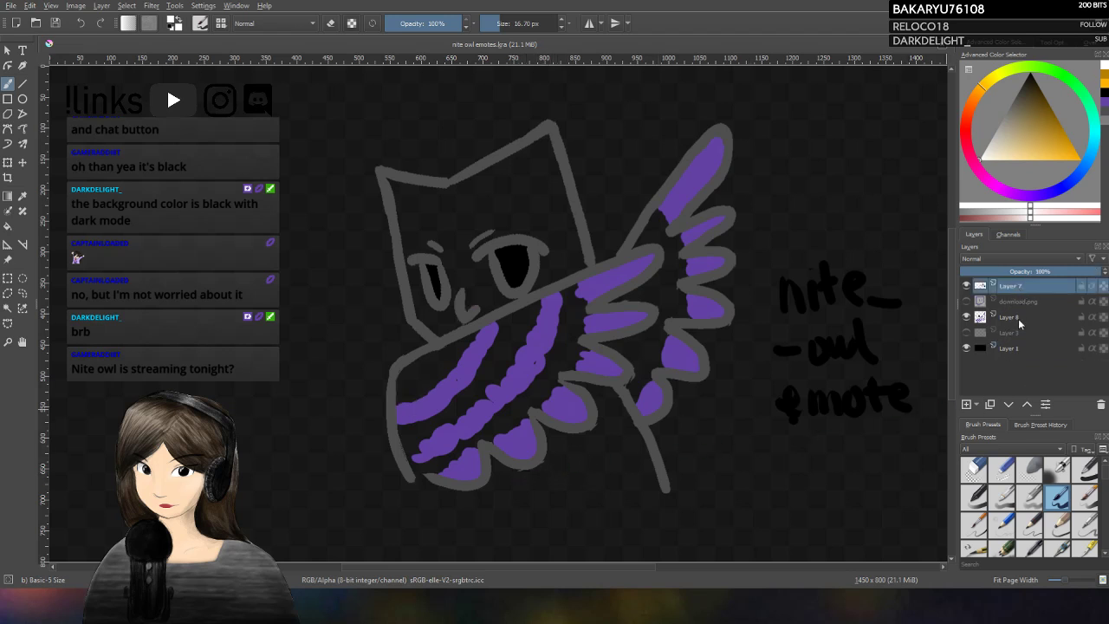
pyautogui.click(966, 404)
pyautogui.moveTo(1016, 300); pyautogui.dragTo(1020, 290)
# Step: Toggle the visibility of Layer 7, Layer 9 and Layer 8 to check what each layer contains
pyautogui.click(966, 285)
pyautogui.click(966, 285)
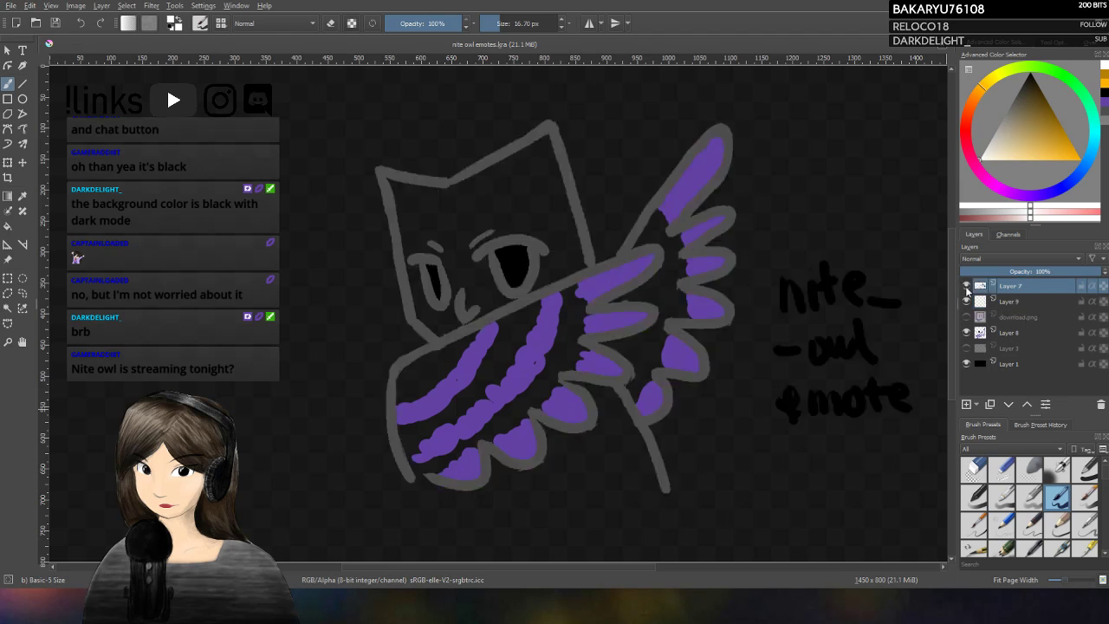
pyautogui.click(967, 286)
pyautogui.click(966, 287)
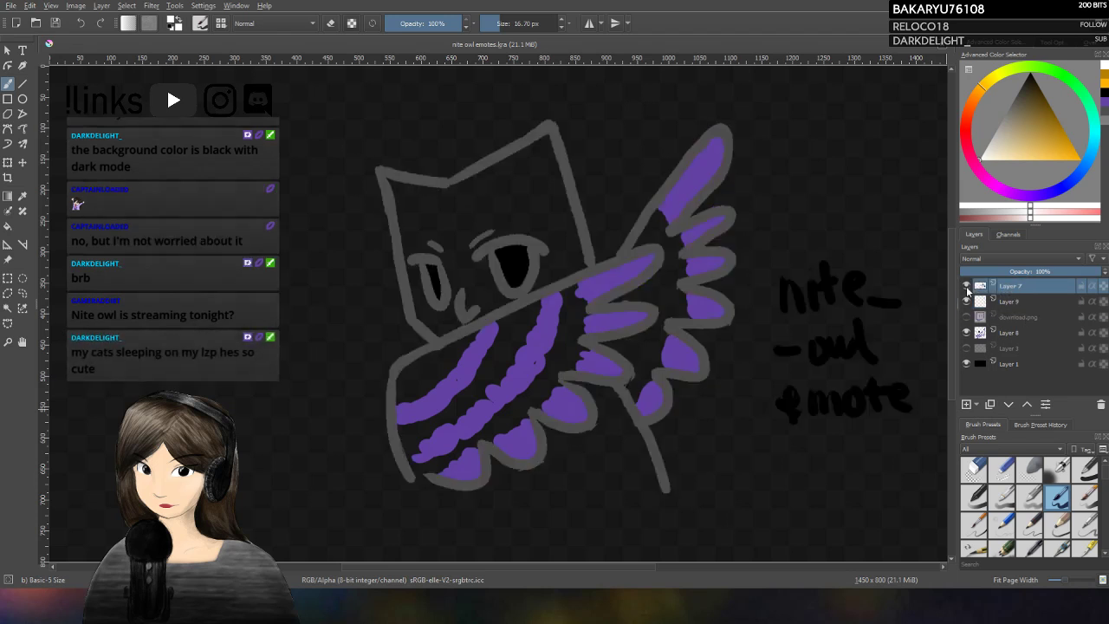
pyautogui.click(966, 289)
pyautogui.click(966, 289)
pyautogui.click(965, 301)
pyautogui.click(966, 301)
pyautogui.click(966, 302)
pyautogui.click(966, 301)
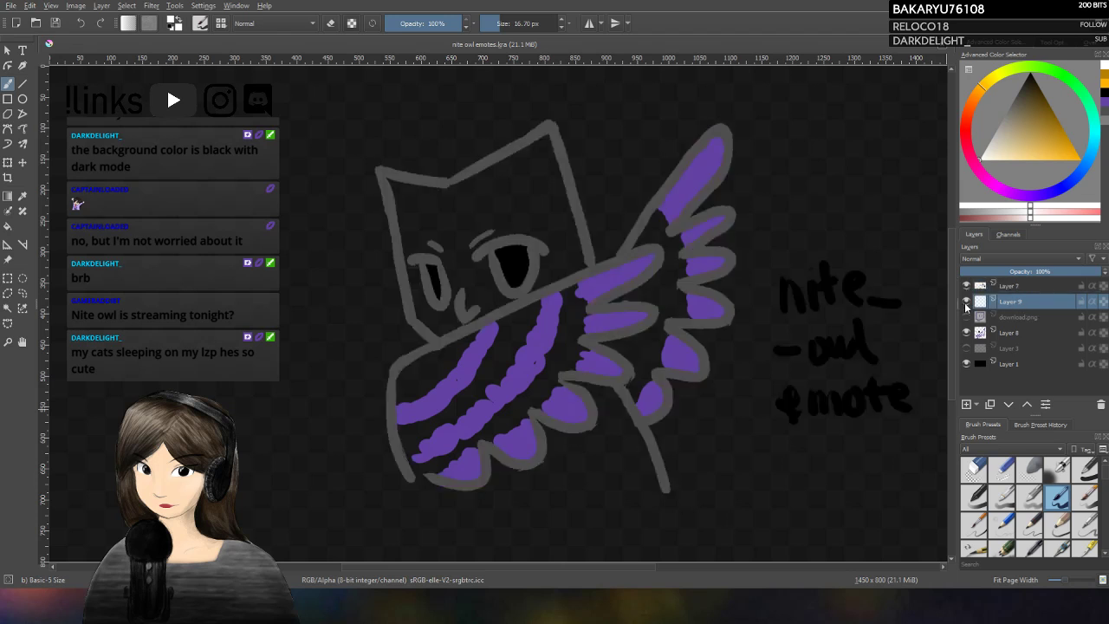
pyautogui.click(966, 332)
pyautogui.click(967, 333)
pyautogui.click(1010, 332)
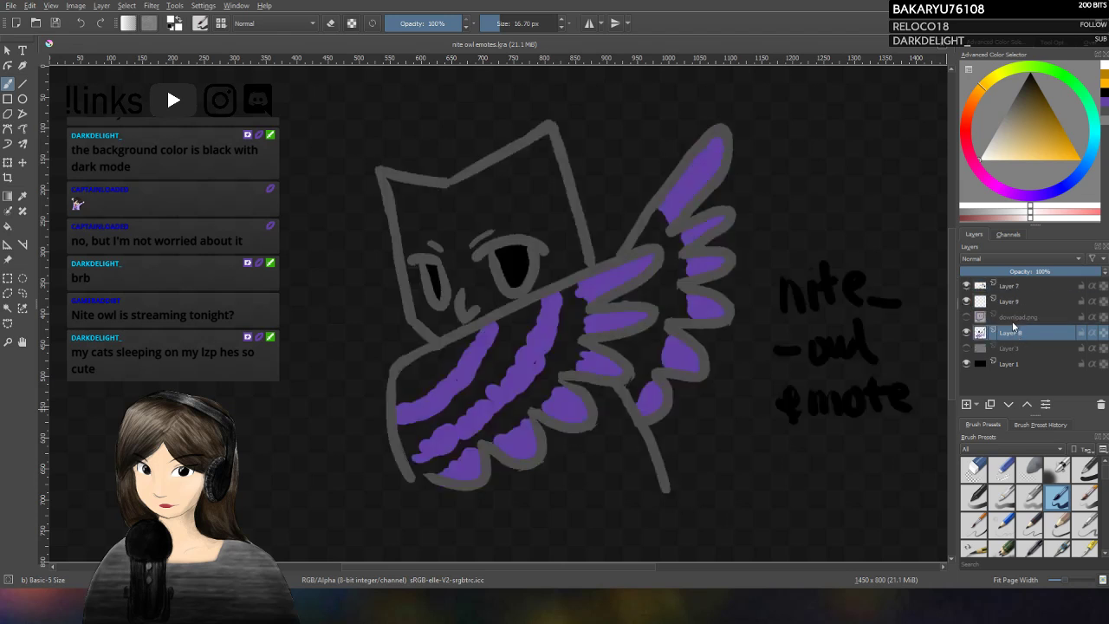
# Step: Move Layer 9 beneath Layer 8 and paint the front wing's upper area white behind the purple bands
pyautogui.moveTo(1038, 302); pyautogui.dragTo(1037, 332)
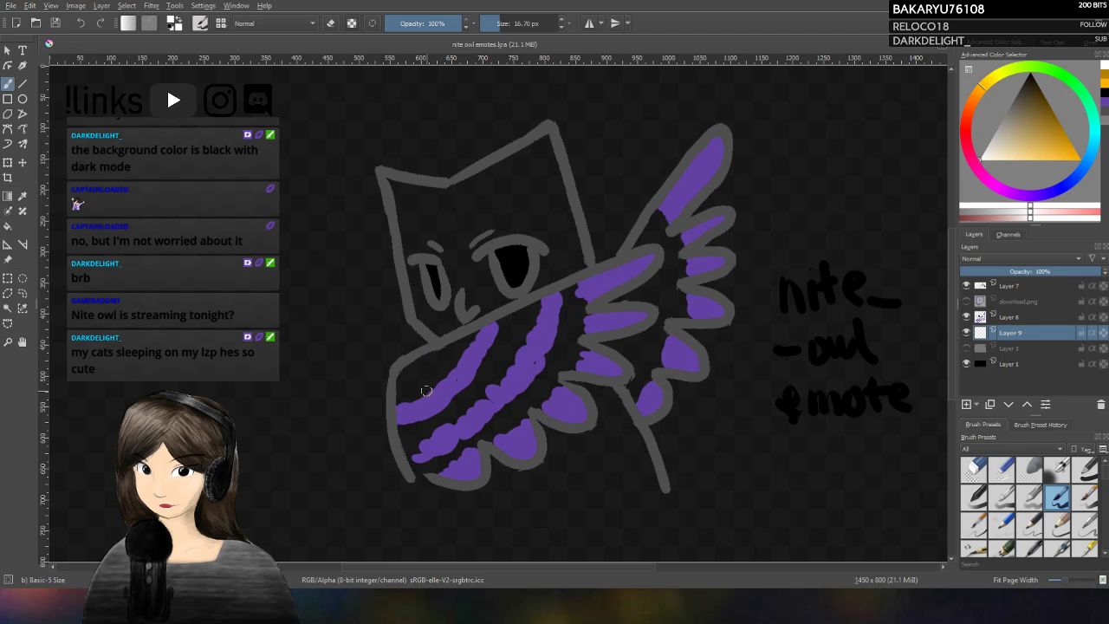
pyautogui.moveTo(398, 395)
pyautogui.mouseDown()
pyautogui.moveTo(453, 361)
pyautogui.moveTo(470, 336)
pyautogui.moveTo(425, 358)
pyautogui.moveTo(436, 371)
pyautogui.moveTo(479, 330)
pyautogui.moveTo(529, 306)
pyautogui.moveTo(500, 342)
pyautogui.moveTo(524, 331)
pyautogui.moveTo(501, 375)
pyautogui.moveTo(502, 350)
pyautogui.moveTo(520, 338)
pyautogui.moveTo(490, 345)
pyautogui.moveTo(438, 426)
pyautogui.moveTo(405, 419)
pyautogui.mouseUp()
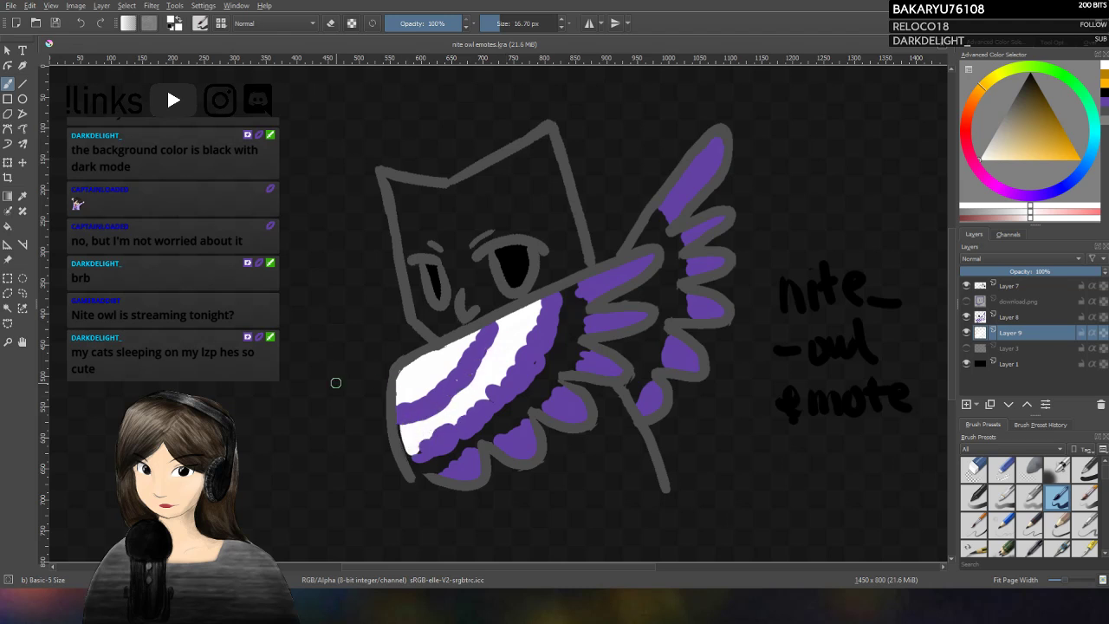
# Step: Select the whole owl along its outline, closing the selection beneath the body, and fill it with white on Layer 9
pyautogui.click(23, 293)
pyautogui.moveTo(418, 484)
pyautogui.mouseDown()
pyautogui.moveTo(392, 407)
pyautogui.moveTo(407, 373)
pyautogui.moveTo(437, 349)
pyautogui.moveTo(404, 283)
pyautogui.moveTo(390, 175)
pyautogui.moveTo(451, 181)
pyautogui.moveTo(549, 130)
pyautogui.mouseUp()
pyautogui.moveTo(572, 182)
pyautogui.mouseDown()
pyautogui.moveTo(596, 269)
pyautogui.moveTo(626, 249)
pyautogui.moveTo(711, 131)
pyautogui.moveTo(727, 135)
pyautogui.moveTo(721, 175)
pyautogui.moveTo(681, 227)
pyautogui.moveTo(730, 212)
pyautogui.moveTo(694, 252)
pyautogui.moveTo(728, 263)
pyautogui.moveTo(690, 285)
pyautogui.moveTo(729, 314)
pyautogui.moveTo(672, 330)
pyautogui.moveTo(702, 362)
pyautogui.moveTo(700, 374)
pyautogui.moveTo(663, 376)
pyautogui.moveTo(660, 414)
pyautogui.moveTo(644, 427)
pyautogui.moveTo(665, 489)
pyautogui.moveTo(427, 501)
pyautogui.mouseUp()
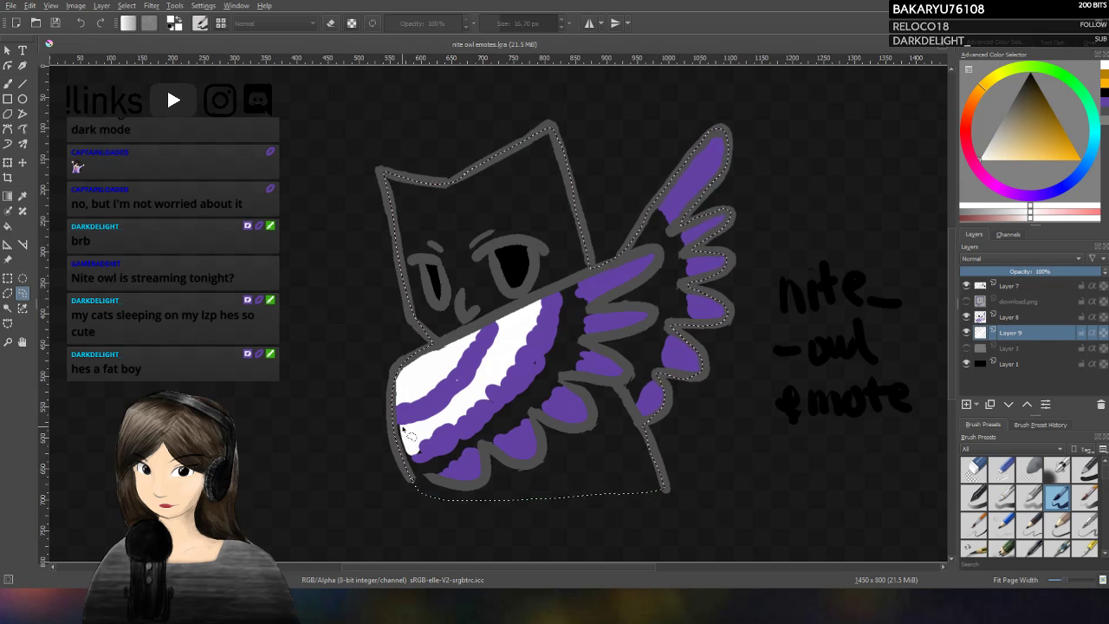
pyautogui.click(7, 225)
pyautogui.click(602, 451)
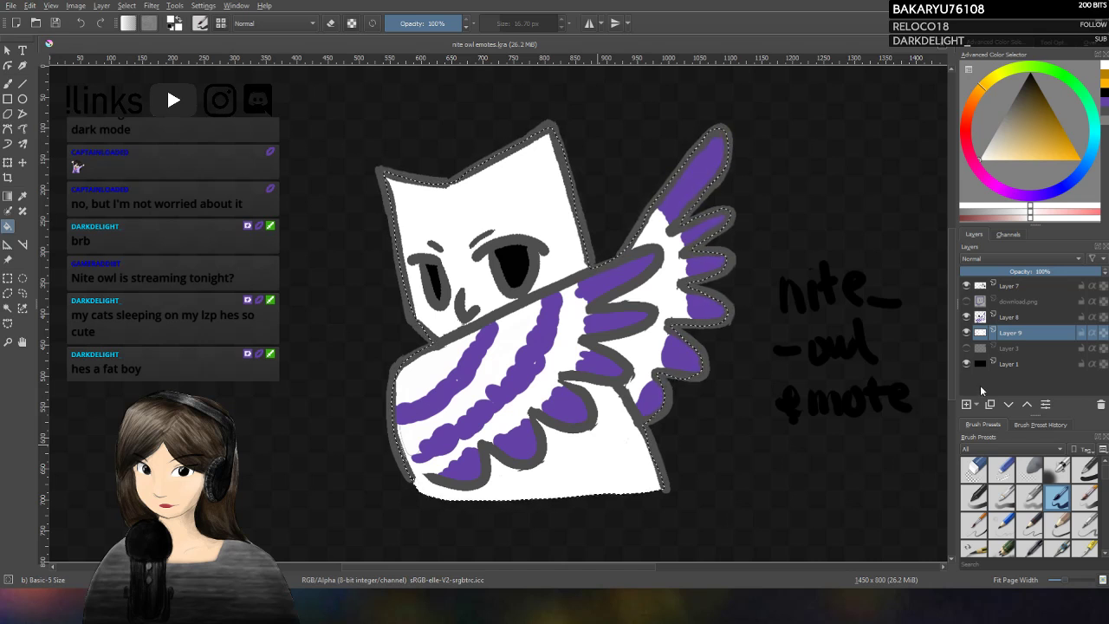
# Step: Set Layer 1's opacity to 100% and paint the beak dark golden orange on Layer 9
pyautogui.click(983, 364)
pyautogui.hotkey('shift', 'BackSpace')
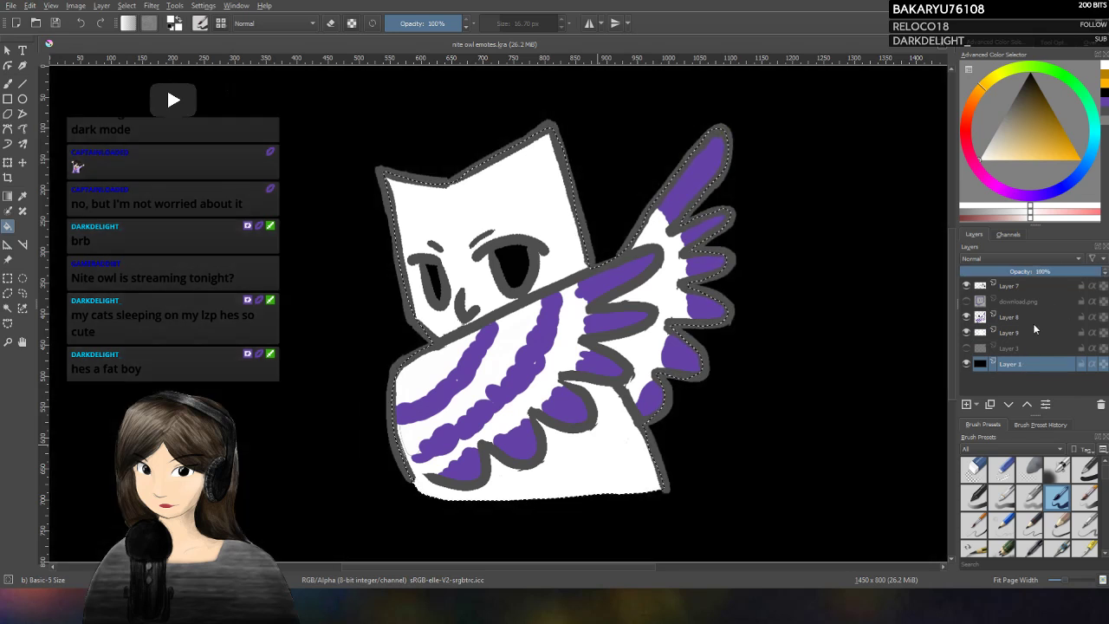
pyautogui.click(1103, 104)
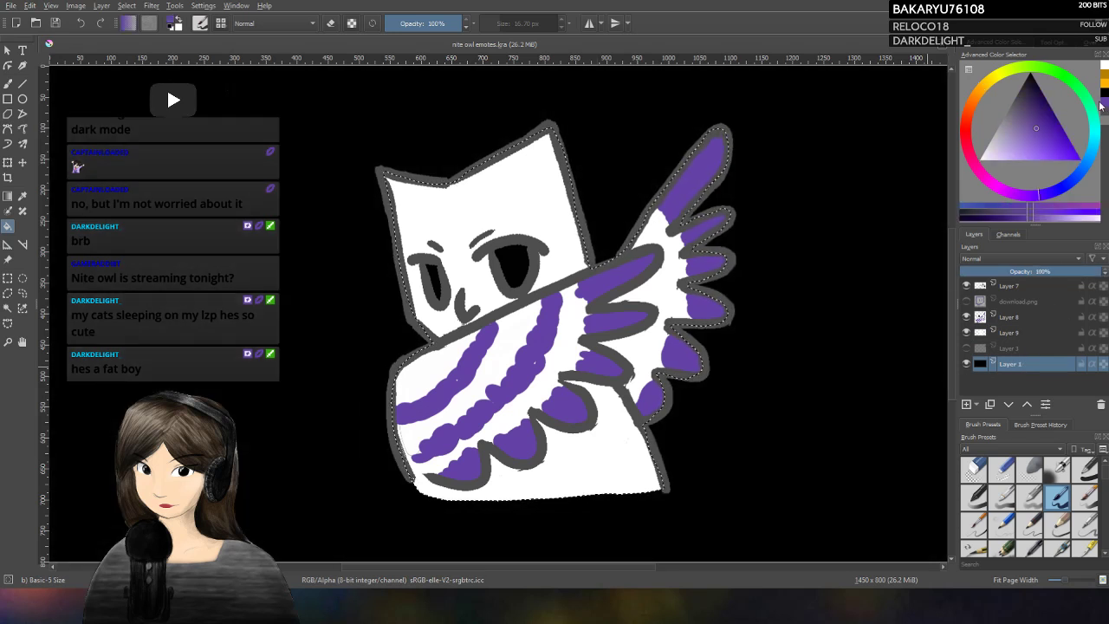
pyautogui.click(15, 80)
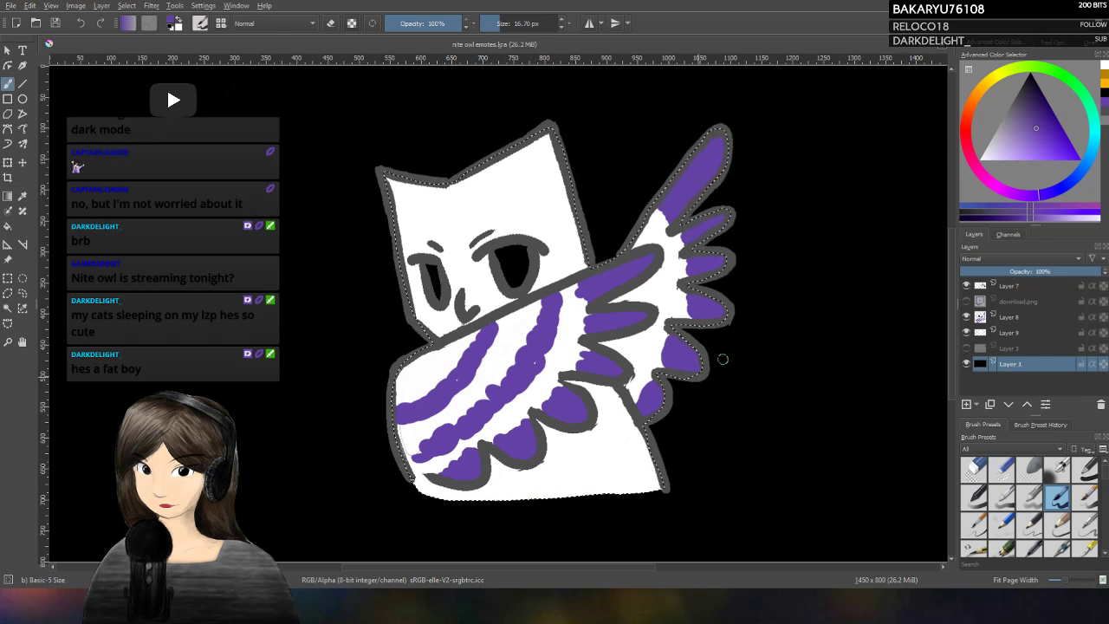
pyautogui.click(1104, 73)
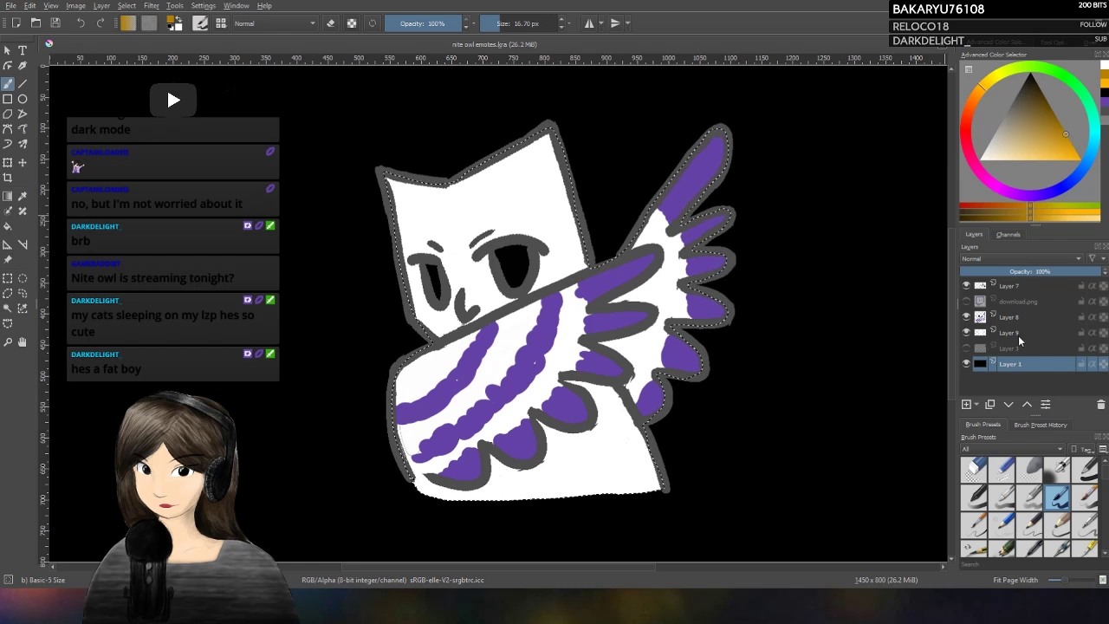
pyautogui.click(1018, 334)
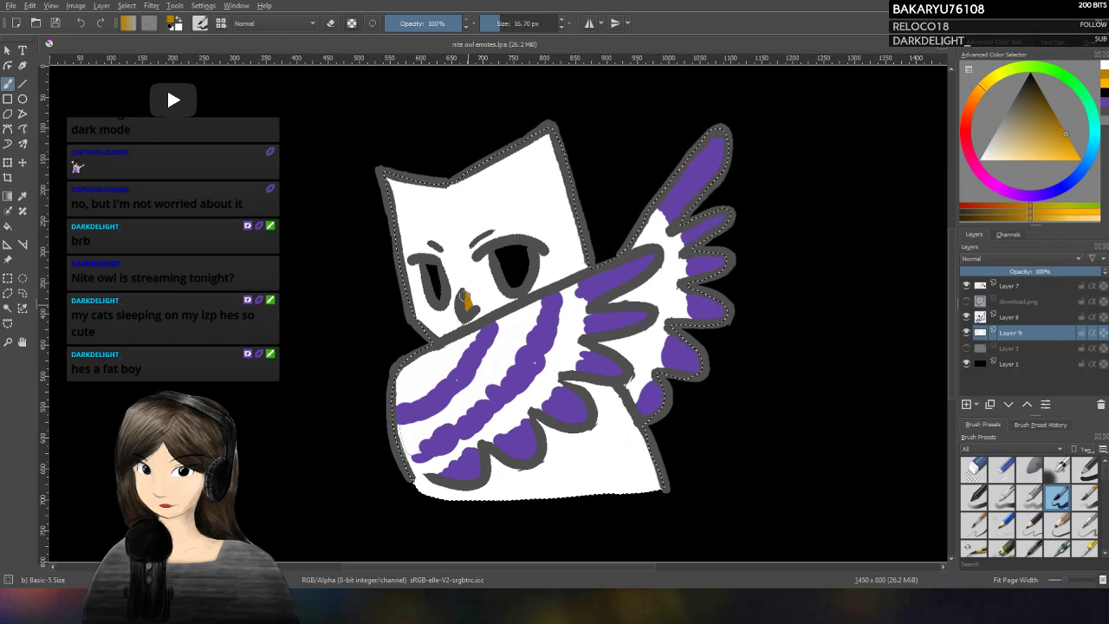
pyautogui.moveTo(469, 300); pyautogui.dragTo(472, 303)
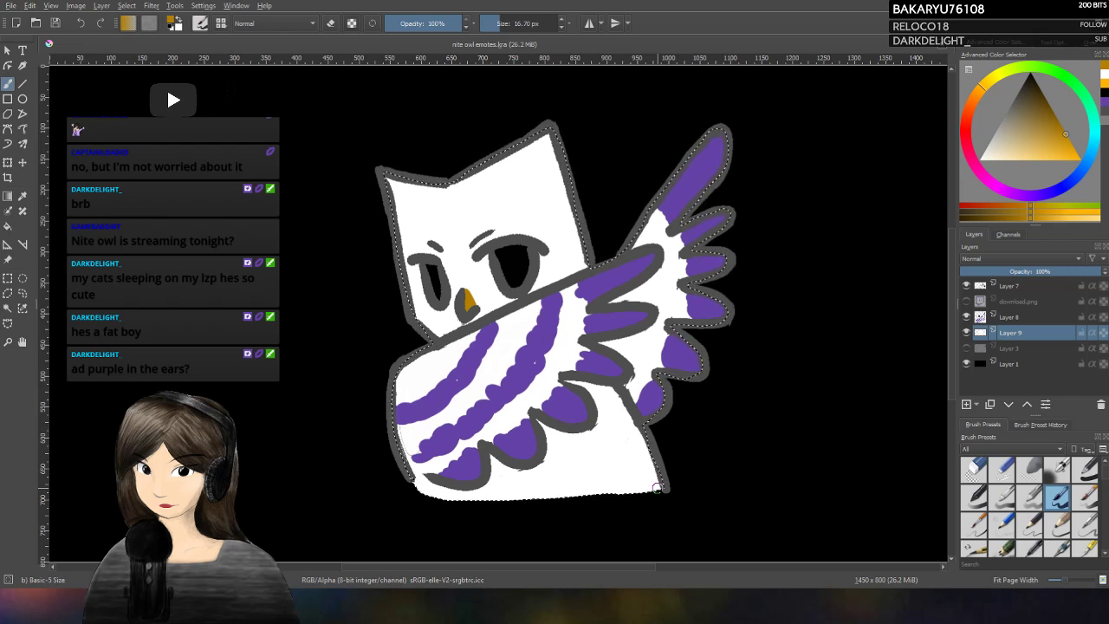
# Step: Sample the wing's purple, paint both ear tips with it on Layer 9, and clear the selection around the owl
pyautogui.keyDown('ctrl'); pyautogui.click(684, 355); pyautogui.keyUp('ctrl')
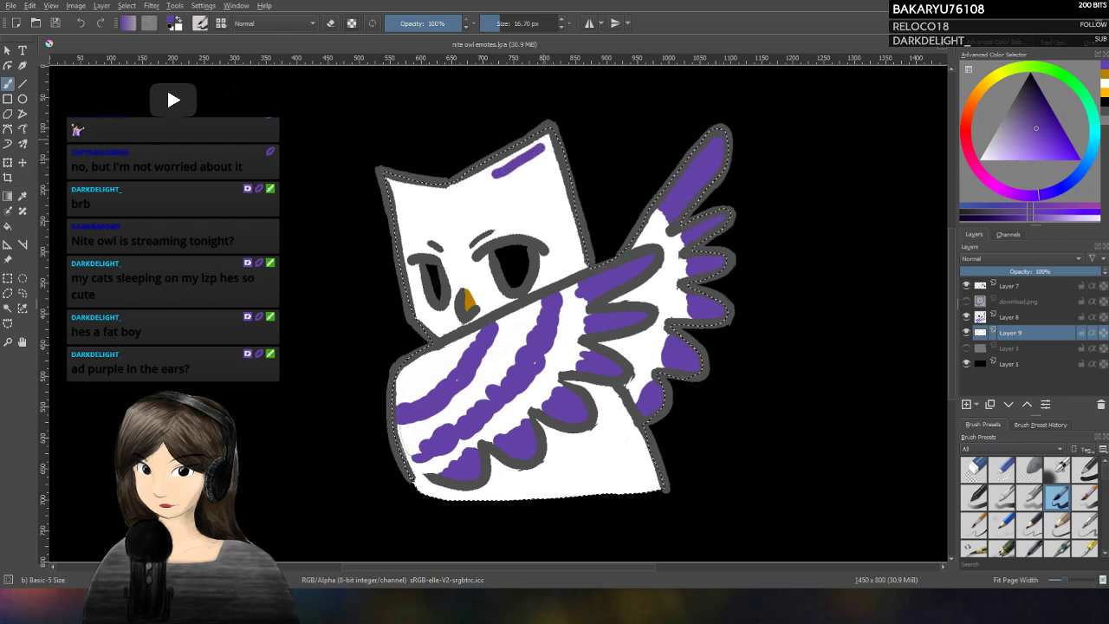
pyautogui.moveTo(500, 178); pyautogui.dragTo(544, 151)
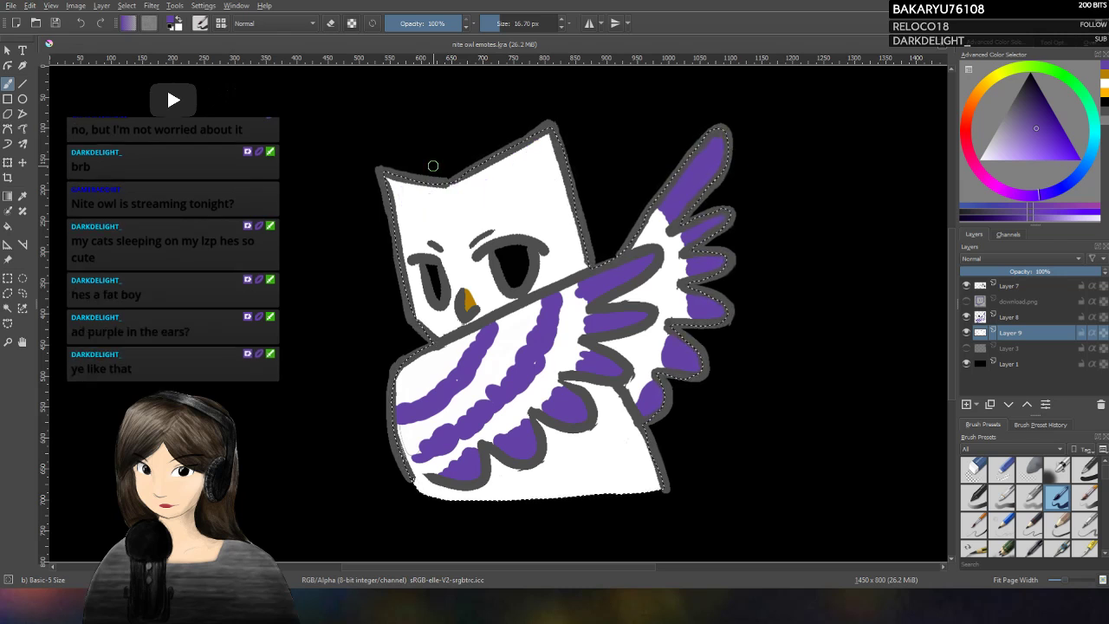
pyautogui.moveTo(547, 128)
pyautogui.mouseDown()
pyautogui.moveTo(549, 182)
pyautogui.moveTo(543, 130)
pyautogui.moveTo(556, 127)
pyautogui.moveTo(530, 153)
pyautogui.mouseUp()
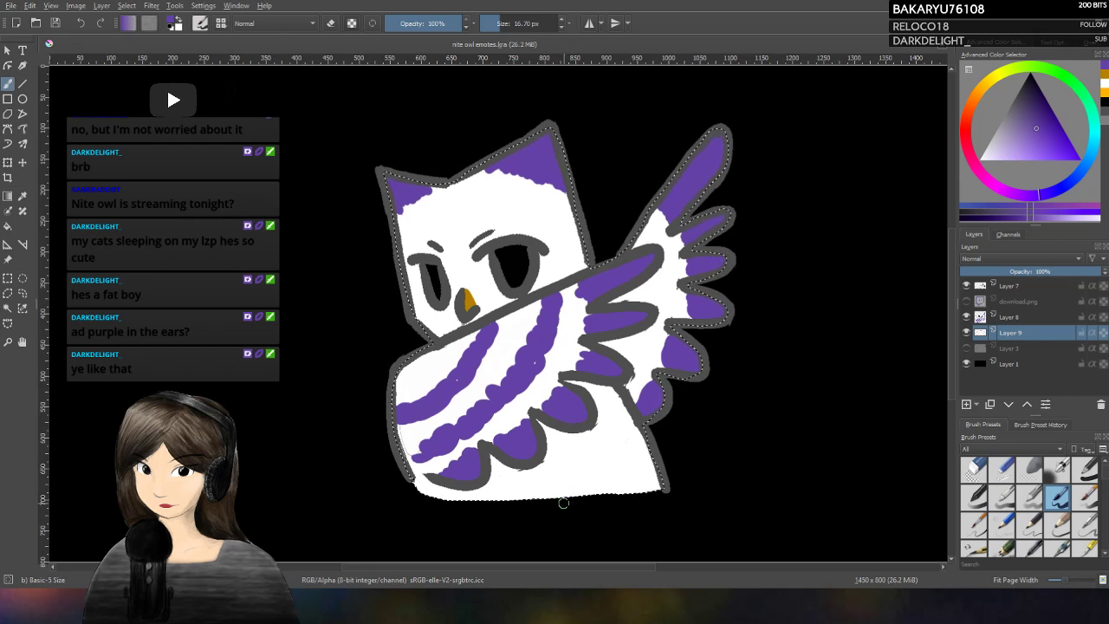
pyautogui.click(22, 294)
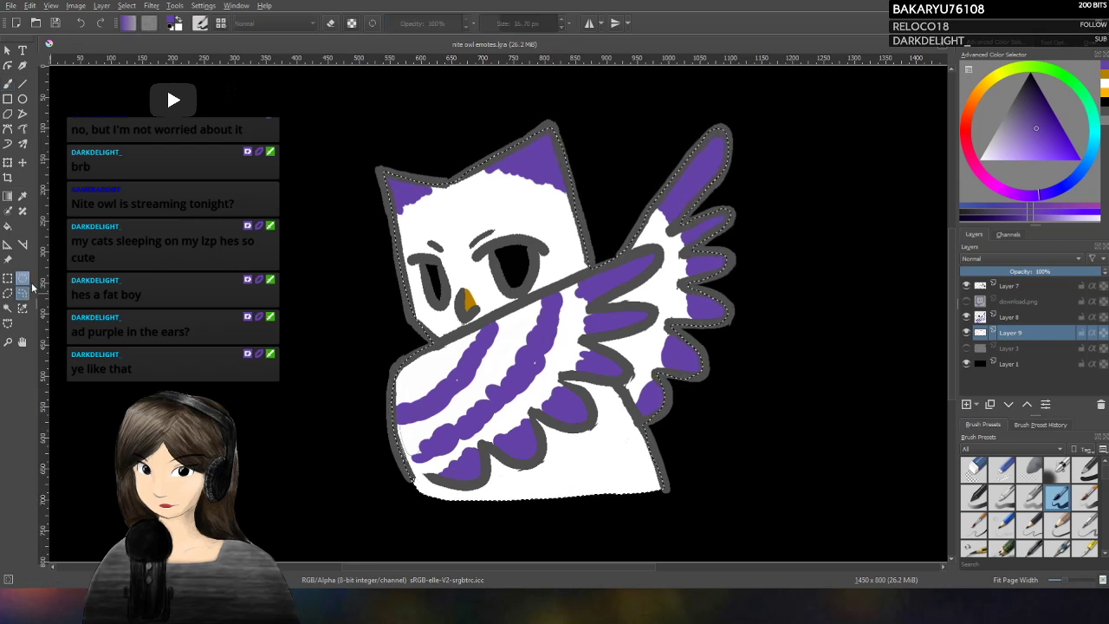
pyautogui.click(275, 536)
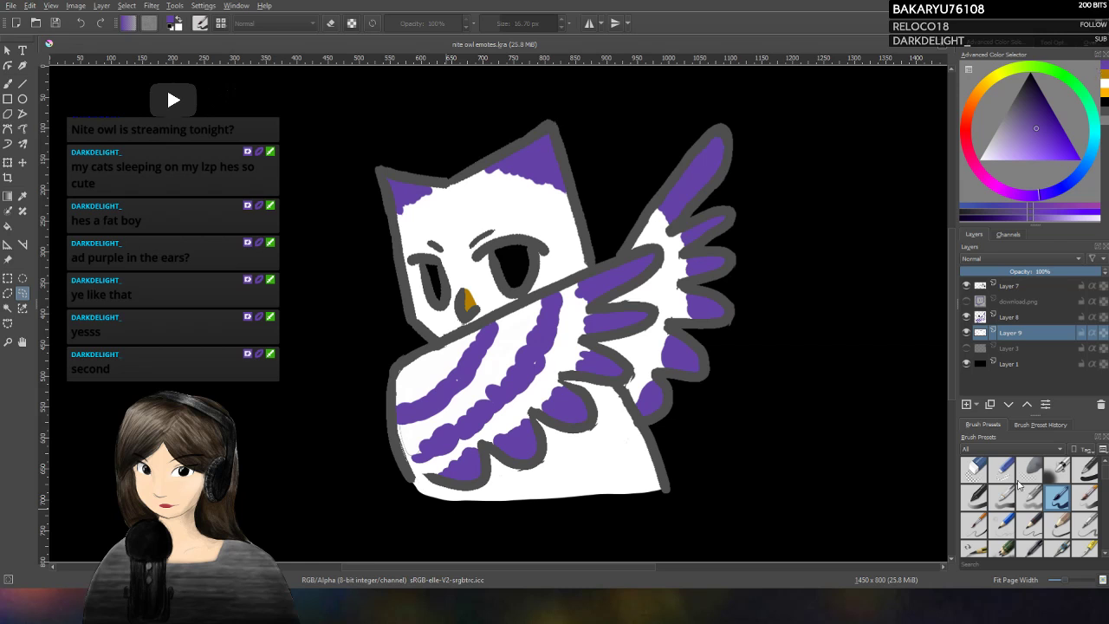
# Step: Try curved purple brush strokes above and beside the eyes as a face outline on Layer 9
pyautogui.click(8, 84)
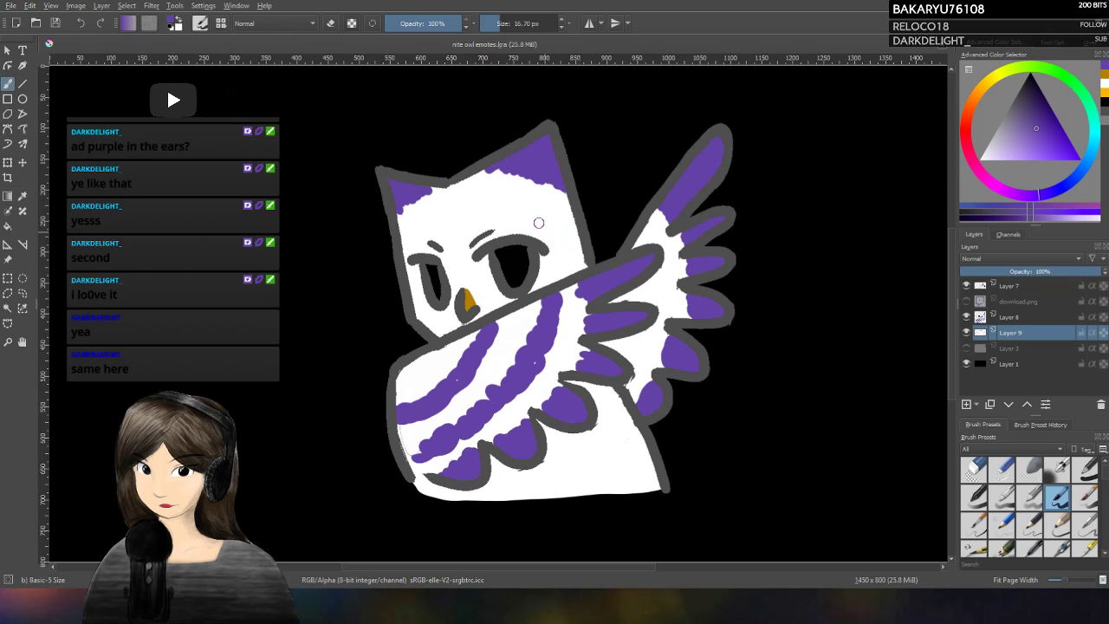
pyautogui.moveTo(540, 223); pyautogui.dragTo(554, 270)
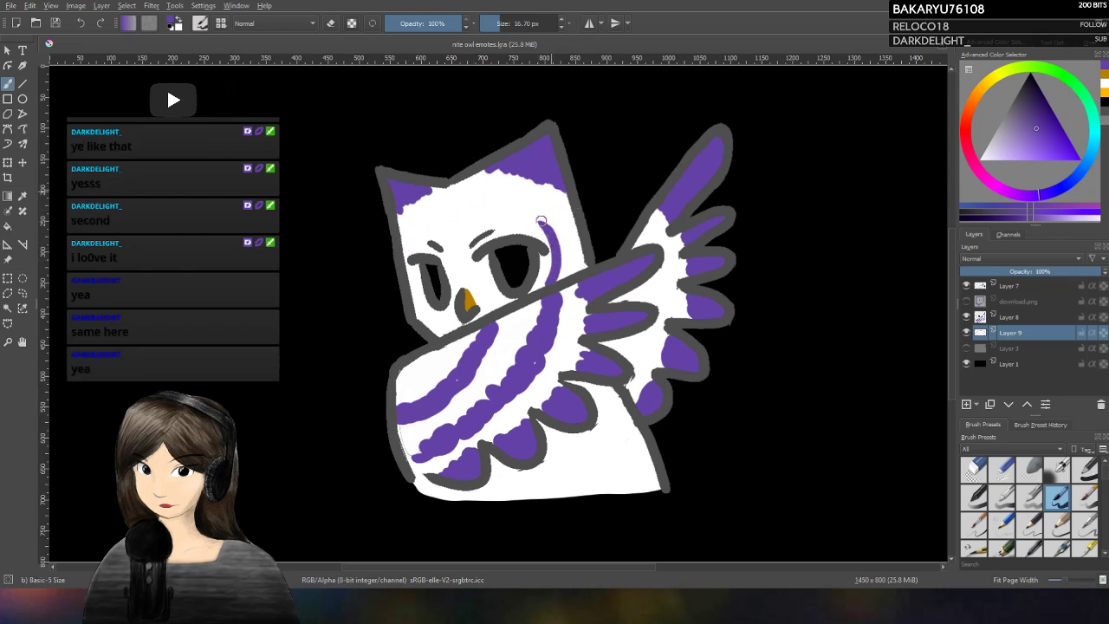
pyautogui.moveTo(464, 239)
pyautogui.mouseDown()
pyautogui.moveTo(486, 214)
pyautogui.moveTo(556, 224)
pyautogui.mouseUp()
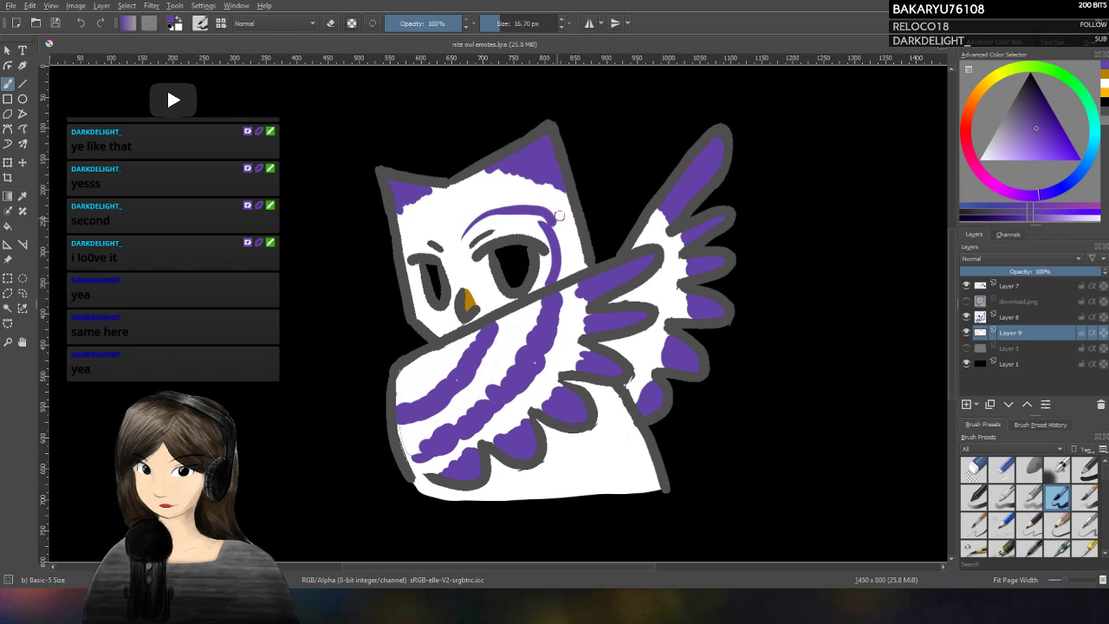
pyautogui.hotkey('ctrl', 'z')
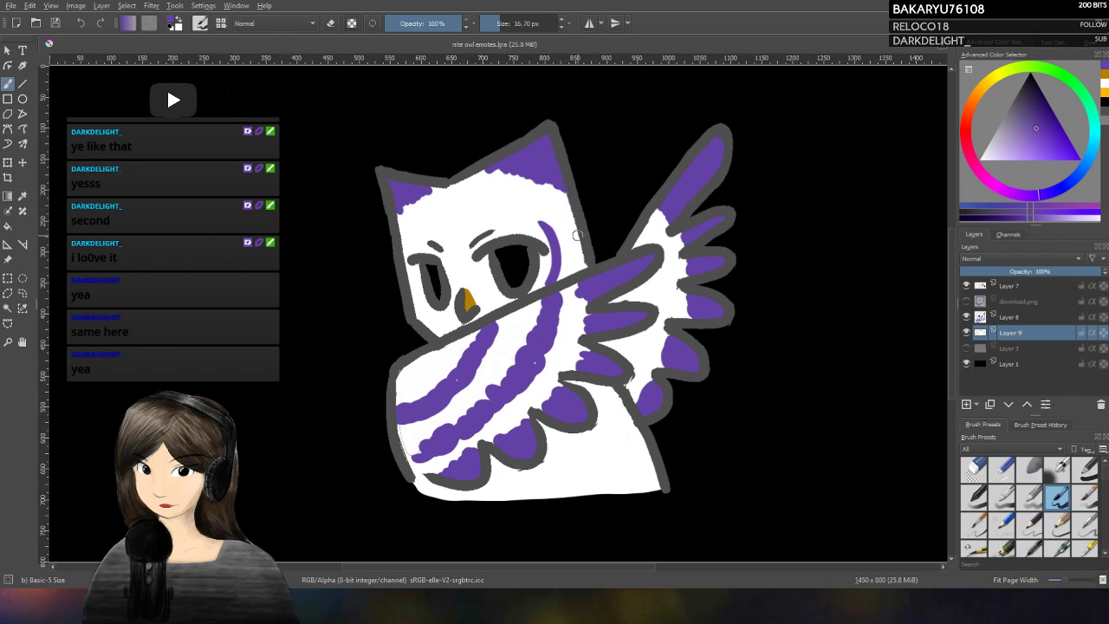
pyautogui.moveTo(404, 246)
pyautogui.mouseDown()
pyautogui.moveTo(406, 273)
pyautogui.moveTo(426, 311)
pyautogui.mouseUp()
pyautogui.hotkey('ctrl', 'z')
pyautogui.moveTo(403, 242)
pyautogui.mouseDown()
pyautogui.moveTo(414, 305)
pyautogui.moveTo(443, 323)
pyautogui.mouseUp()
pyautogui.hotkey('ctrl', 'z')
pyautogui.moveTo(404, 261)
pyautogui.mouseDown()
pyautogui.moveTo(415, 295)
pyautogui.moveTo(441, 316)
pyautogui.mouseUp()
pyautogui.hotkey('ctrl', 'z')
pyautogui.moveTo(405, 254)
pyautogui.mouseDown()
pyautogui.moveTo(407, 277)
pyautogui.moveTo(457, 323)
pyautogui.moveTo(459, 303)
pyautogui.mouseUp()
pyautogui.hotkey('ctrl', 'z')
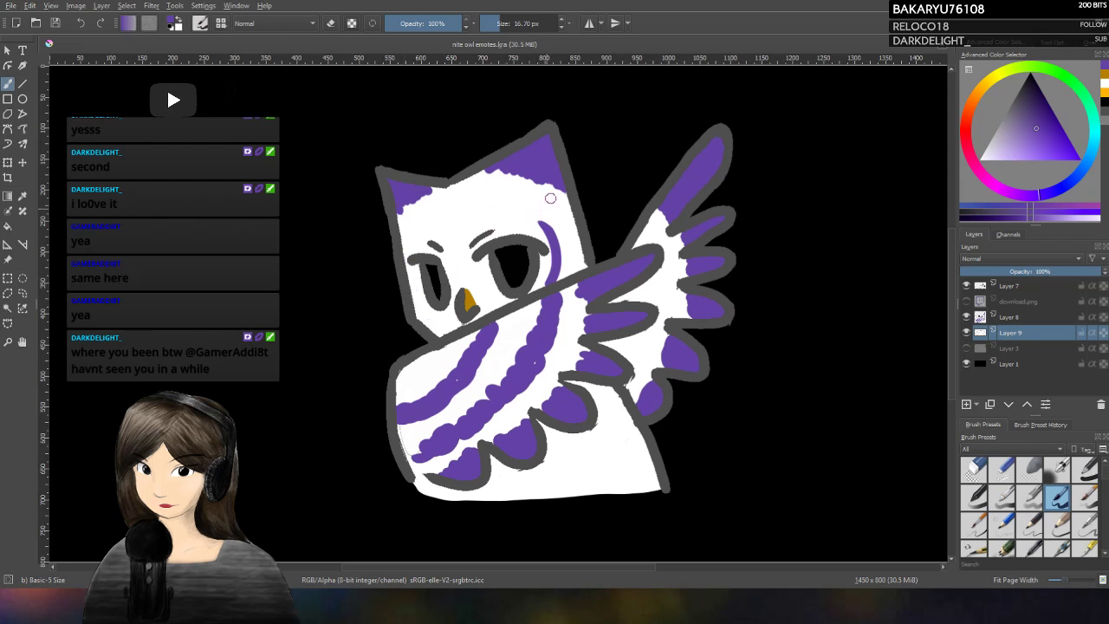
pyautogui.hotkey('ctrl', 'z')
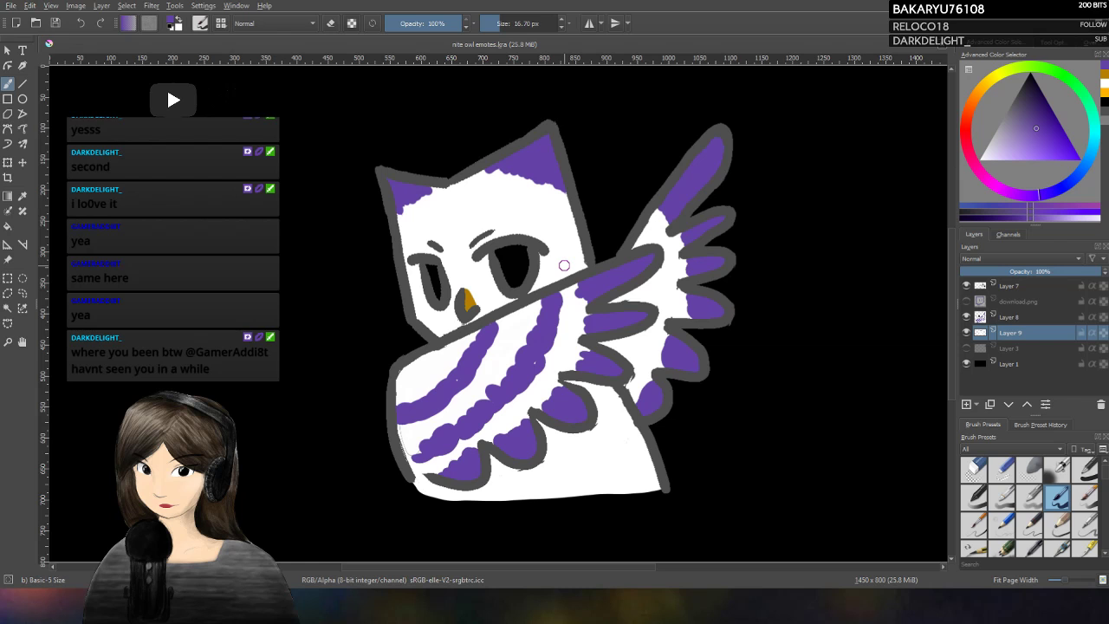
# Step: Try one rounded purple brow line that dips between the eyes and curves down both sides of the face
pyautogui.moveTo(402, 244)
pyautogui.mouseDown()
pyautogui.moveTo(430, 215)
pyautogui.moveTo(462, 226)
pyautogui.mouseUp()
pyautogui.hotkey('ctrl', 'z')
pyautogui.moveTo(400, 246)
pyautogui.mouseDown()
pyautogui.moveTo(414, 224)
pyautogui.moveTo(450, 221)
pyautogui.moveTo(453, 236)
pyautogui.moveTo(512, 209)
pyautogui.mouseUp()
pyautogui.hotkey('ctrl', 'z')
pyautogui.moveTo(453, 229)
pyautogui.mouseDown()
pyautogui.moveTo(477, 211)
pyautogui.moveTo(539, 208)
pyautogui.moveTo(567, 244)
pyautogui.moveTo(559, 282)
pyautogui.mouseUp()
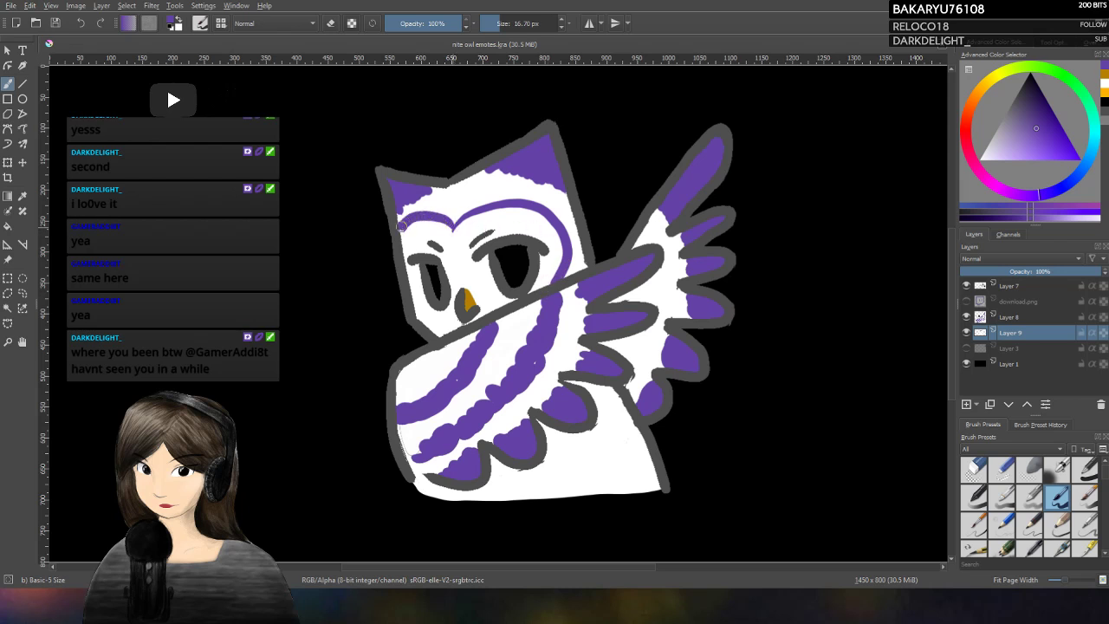
pyautogui.moveTo(450, 228)
pyautogui.mouseDown()
pyautogui.moveTo(419, 225)
pyautogui.moveTo(400, 258)
pyautogui.moveTo(420, 227)
pyautogui.moveTo(451, 233)
pyautogui.mouseUp()
pyautogui.hotkey('ctrl', 'z')
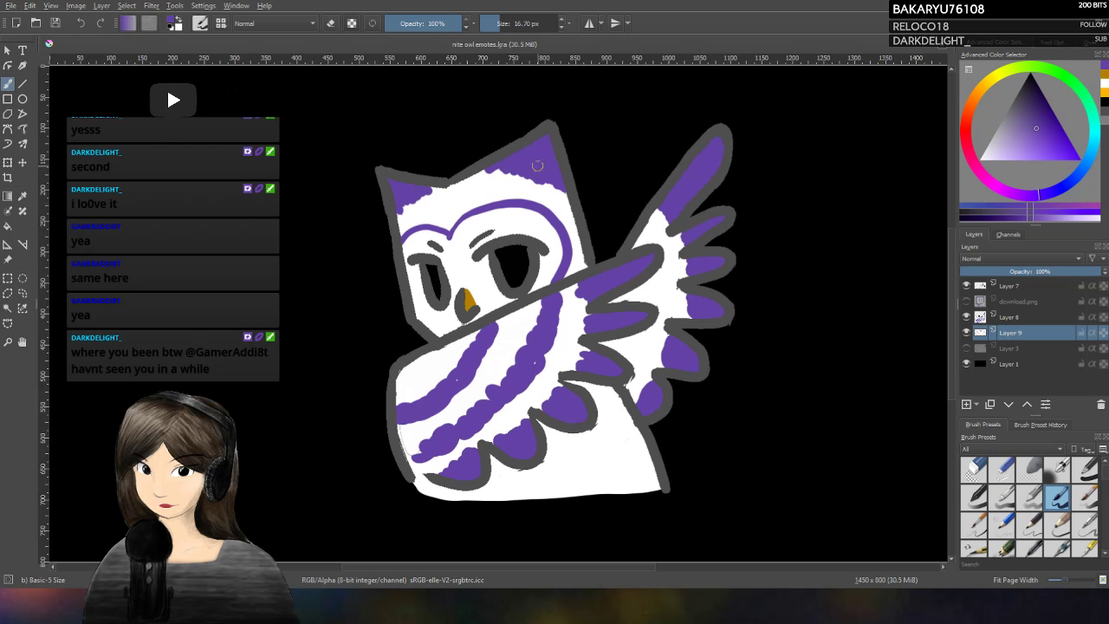
pyautogui.hotkey('ctrl', 'z')
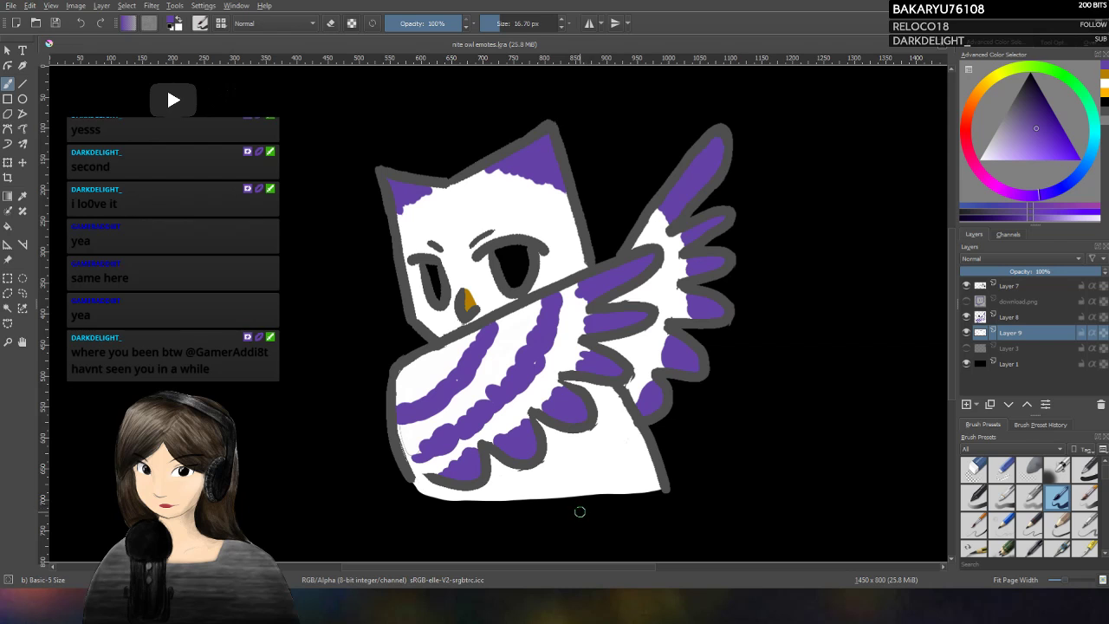
# Step: Paint an angular purple outline around the face on Layer 9, dipping between the eyes, with a short line along the chin
pyautogui.moveTo(462, 231)
pyautogui.mouseDown()
pyautogui.moveTo(529, 194)
pyautogui.moveTo(545, 207)
pyautogui.moveTo(530, 193)
pyautogui.moveTo(563, 275)
pyautogui.mouseUp()
pyautogui.moveTo(456, 228); pyautogui.dragTo(419, 224)
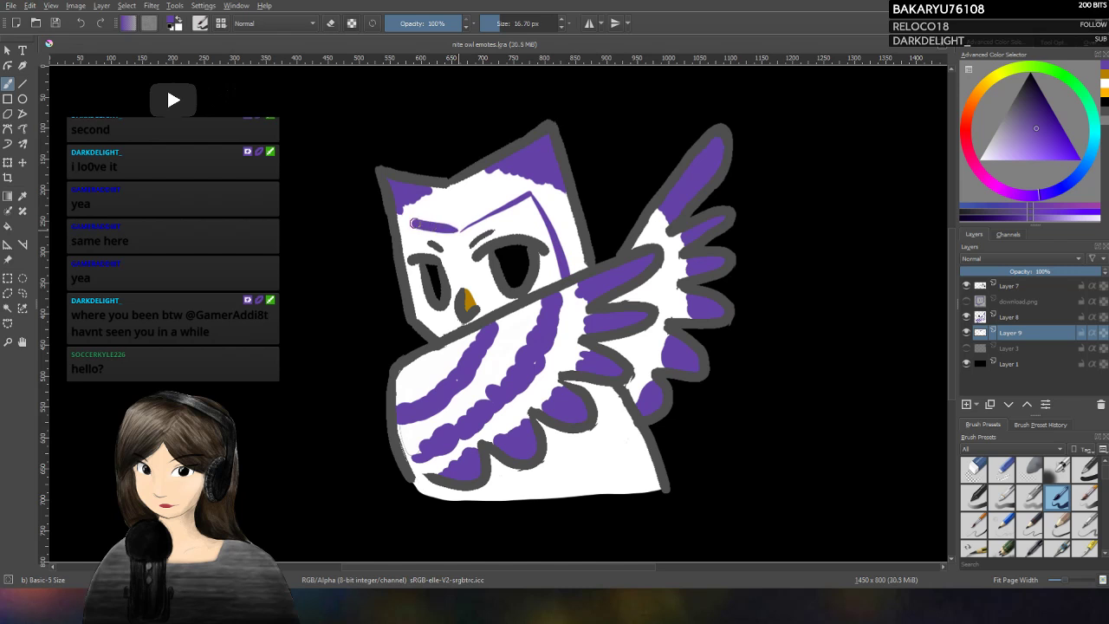
pyautogui.hotkey('ctrl', 'z')
pyautogui.moveTo(470, 229)
pyautogui.mouseDown()
pyautogui.moveTo(408, 219)
pyautogui.moveTo(400, 232)
pyautogui.moveTo(409, 219)
pyautogui.moveTo(464, 227)
pyautogui.mouseUp()
pyautogui.hotkey('ctrl', 'z')
pyautogui.hotkey('ctrl', 'z')
pyautogui.moveTo(412, 223)
pyautogui.mouseDown()
pyautogui.moveTo(461, 232)
pyautogui.moveTo(431, 202)
pyautogui.moveTo(405, 260)
pyautogui.mouseUp()
pyautogui.hotkey('ctrl', 'z')
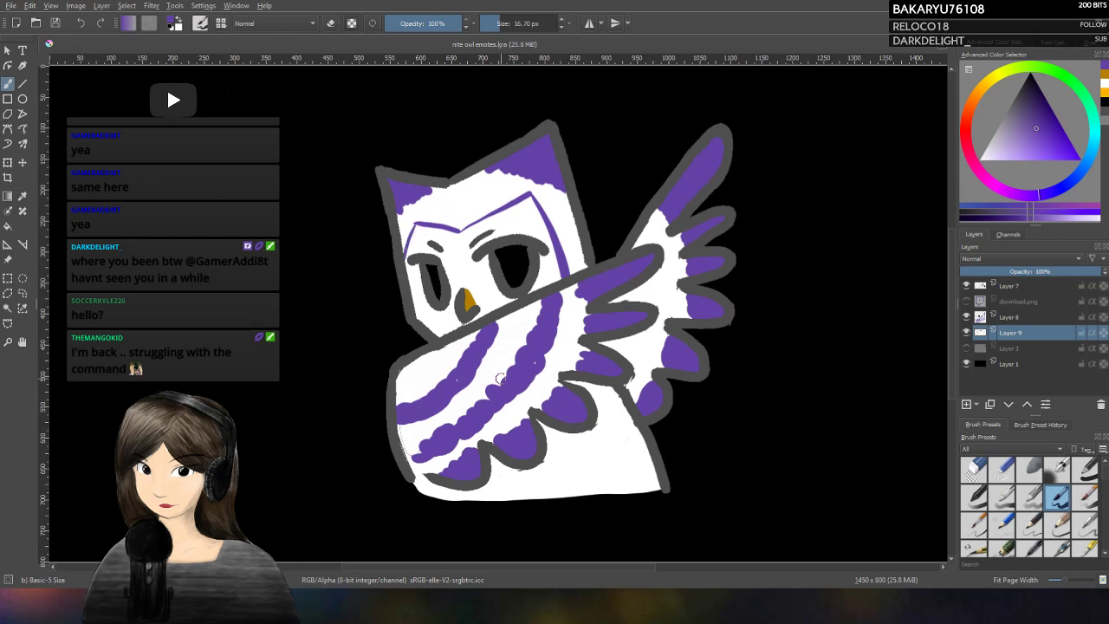
pyautogui.moveTo(416, 322); pyautogui.dragTo(452, 332)
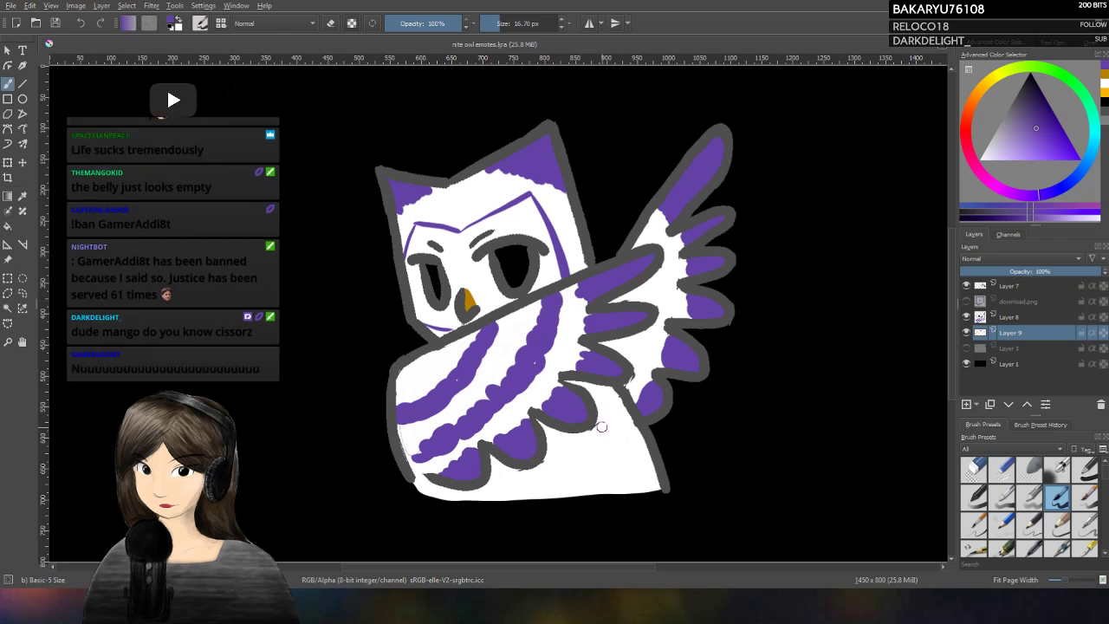
# Step: Paint purple lines on Layer 9 marking both edges of the belly below the front wing
pyautogui.click(447, 492)
pyautogui.moveTo(598, 427); pyautogui.dragTo(630, 490)
pyautogui.hotkey('ctrl', 'z')
pyautogui.moveTo(596, 427); pyautogui.dragTo(625, 494)
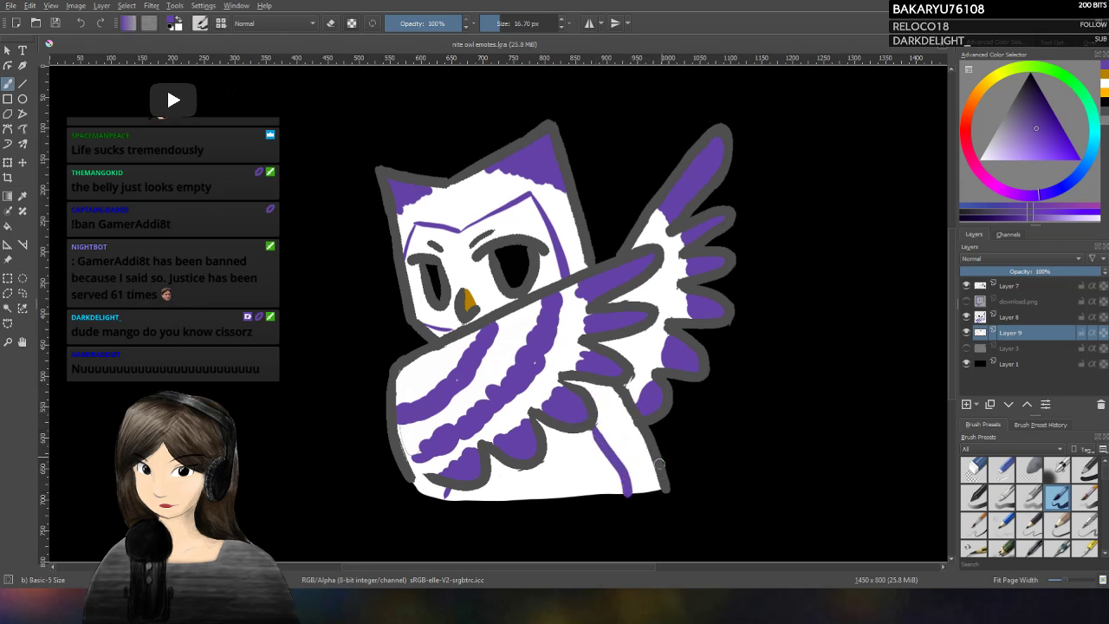
pyautogui.hotkey('ctrl', 'z')
pyautogui.moveTo(594, 428); pyautogui.dragTo(622, 490)
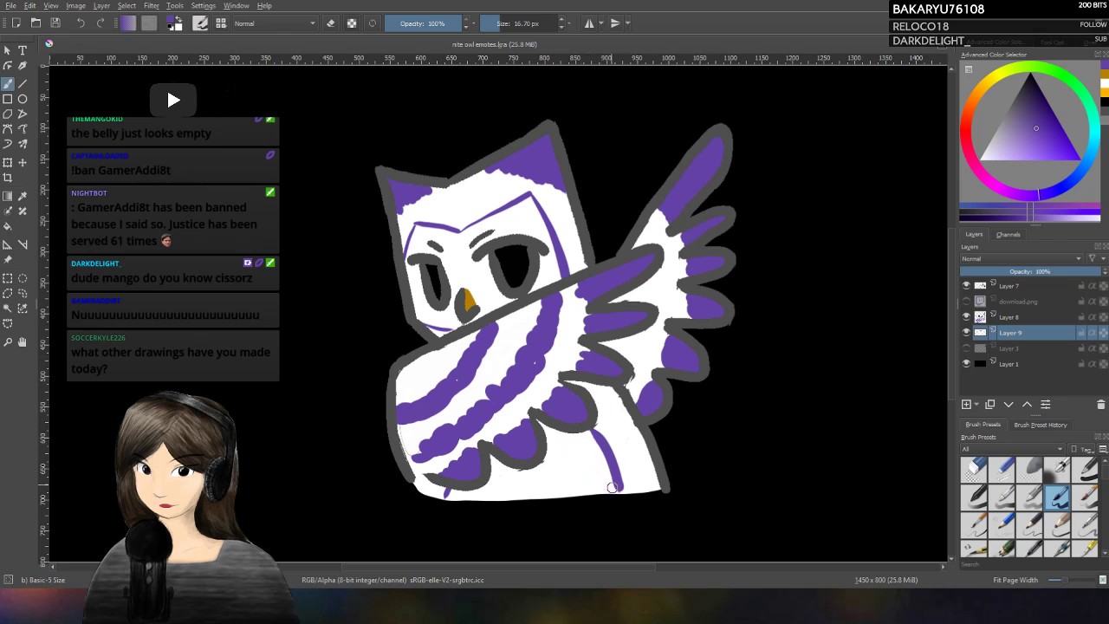
# Step: Try a solid purple fill and wavy purple feather bands across the belly
pyautogui.moveTo(606, 486); pyautogui.dragTo(564, 490)
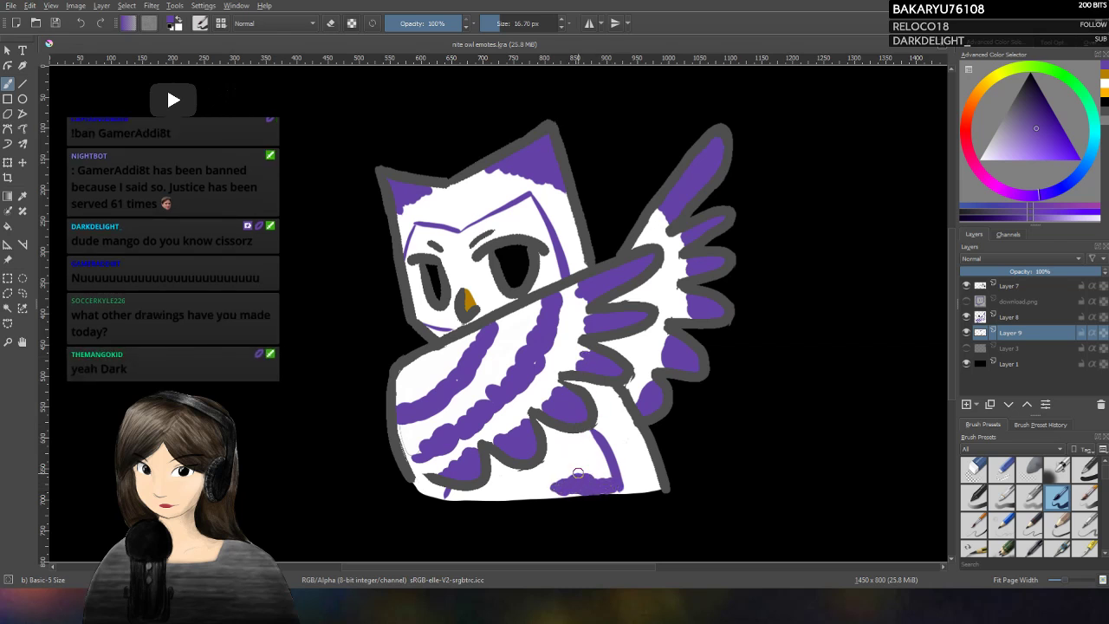
pyautogui.hotkey('ctrl', 'z')
pyautogui.moveTo(596, 440)
pyautogui.mouseDown()
pyautogui.moveTo(546, 453)
pyautogui.moveTo(602, 439)
pyautogui.moveTo(549, 453)
pyautogui.moveTo(595, 462)
pyautogui.moveTo(494, 480)
pyautogui.mouseUp()
pyautogui.hotkey('ctrl', 'z')
pyautogui.moveTo(592, 472)
pyautogui.mouseDown()
pyautogui.moveTo(607, 477)
pyautogui.moveTo(458, 491)
pyautogui.mouseUp()
pyautogui.hotkey('ctrl', 'z')
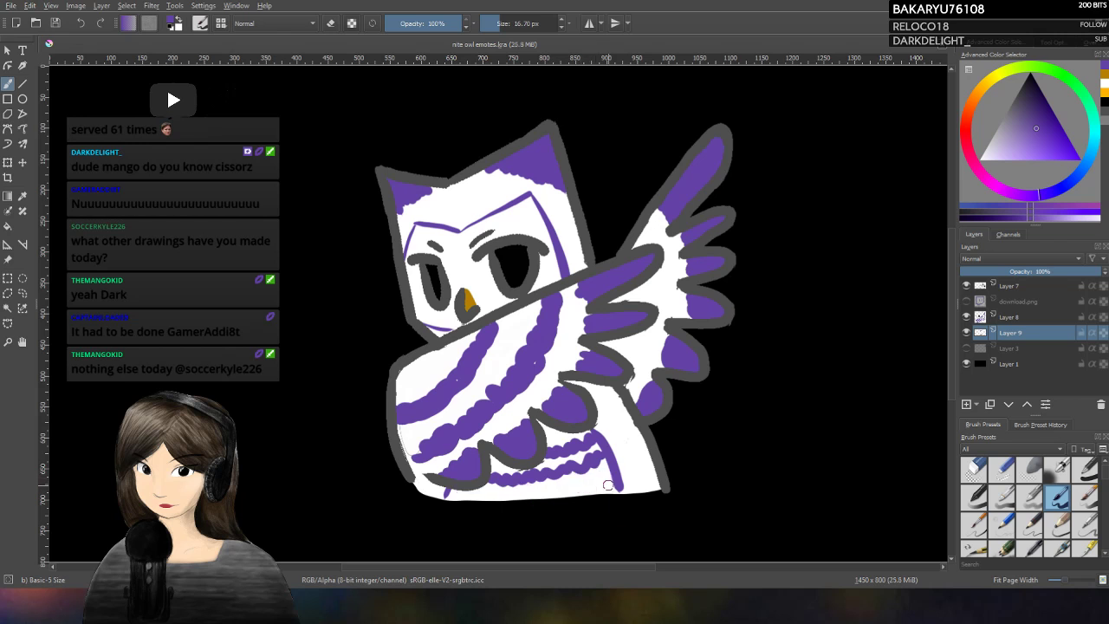
pyautogui.hotkey('ctrl', 'z')
pyautogui.hotkey('ctrl', 'z')
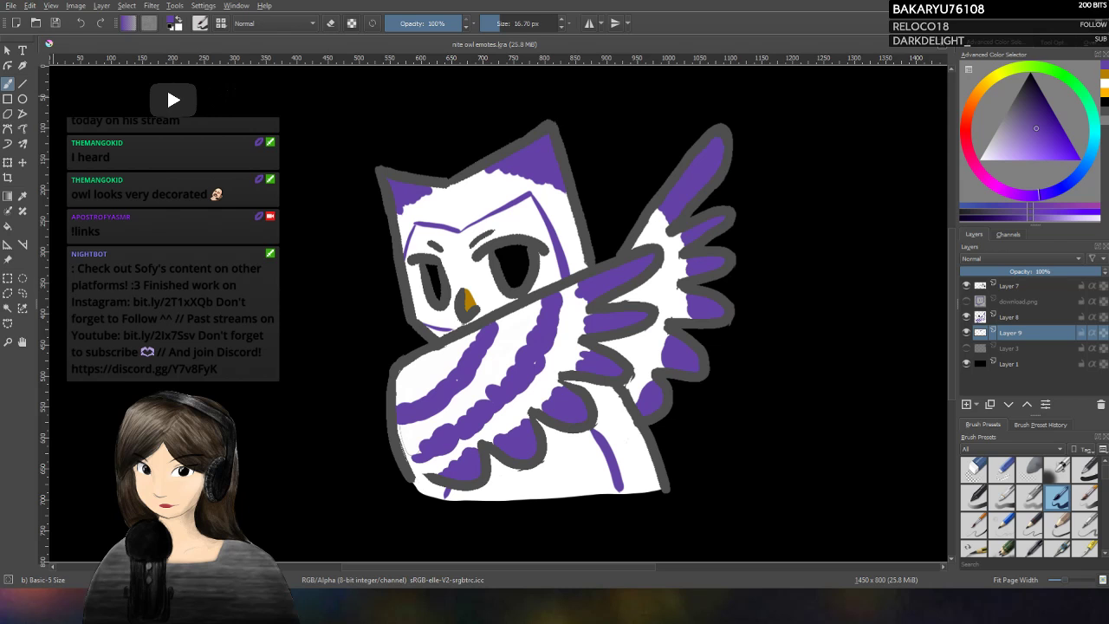
# Step: Choose white and add a small highlight to the upper part of each pupil on Layer 8
pyautogui.click(1104, 87)
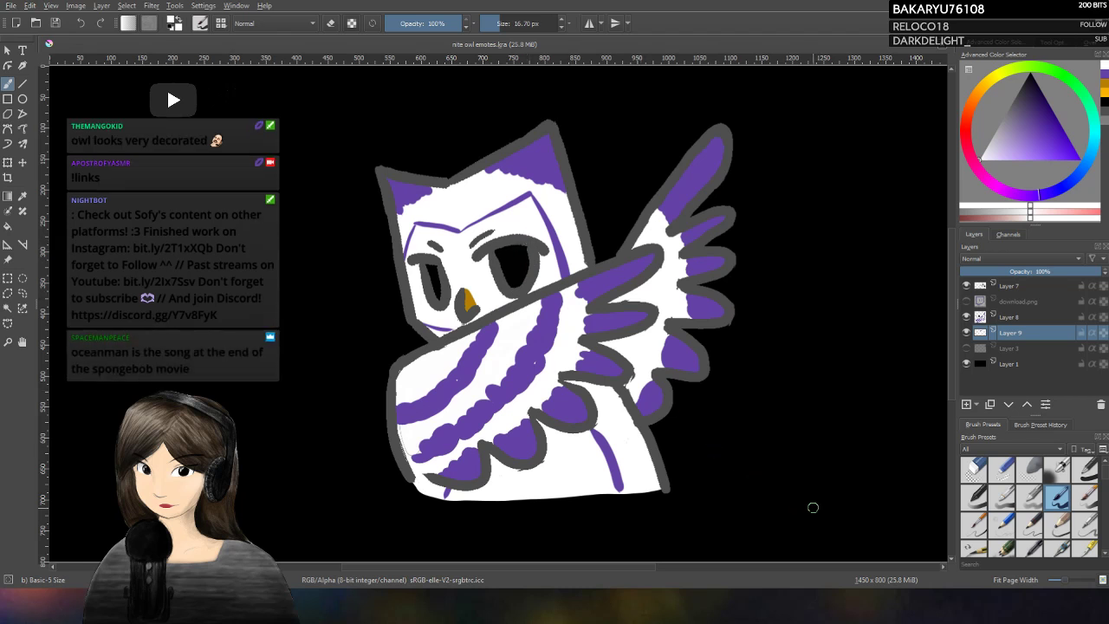
pyautogui.click(1024, 317)
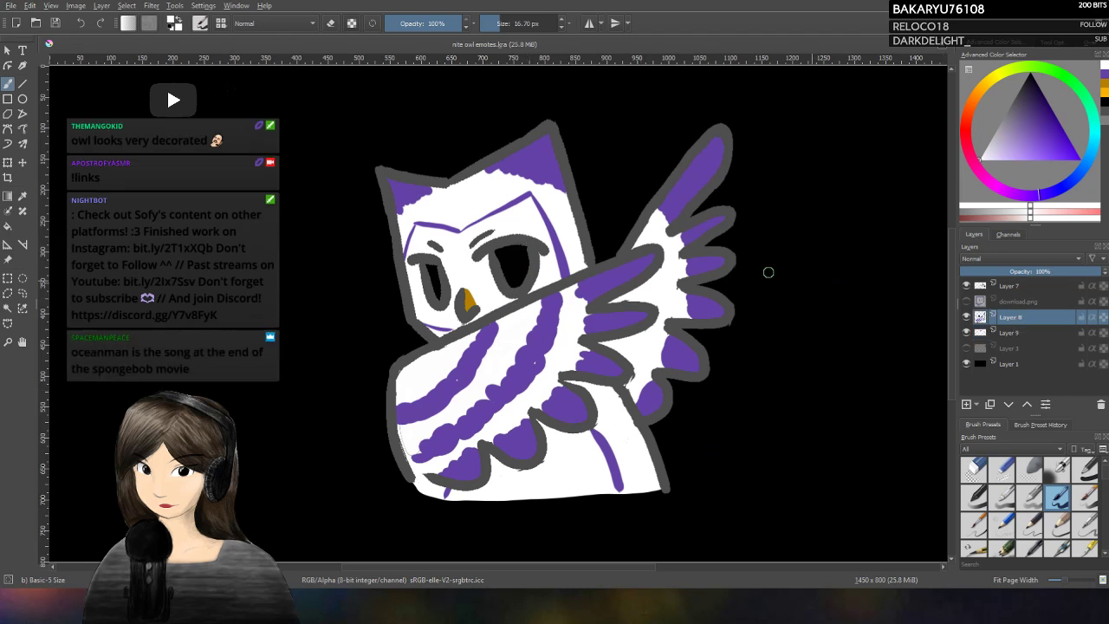
pyautogui.click(512, 252)
pyautogui.click(523, 257)
pyautogui.hotkey('ctrl', 'z')
pyautogui.click(517, 257)
pyautogui.click(434, 268)
pyautogui.hotkey('ctrl', 'z')
pyautogui.hotkey('ctrl', 'z')
pyautogui.click(515, 250)
pyautogui.click(433, 269)
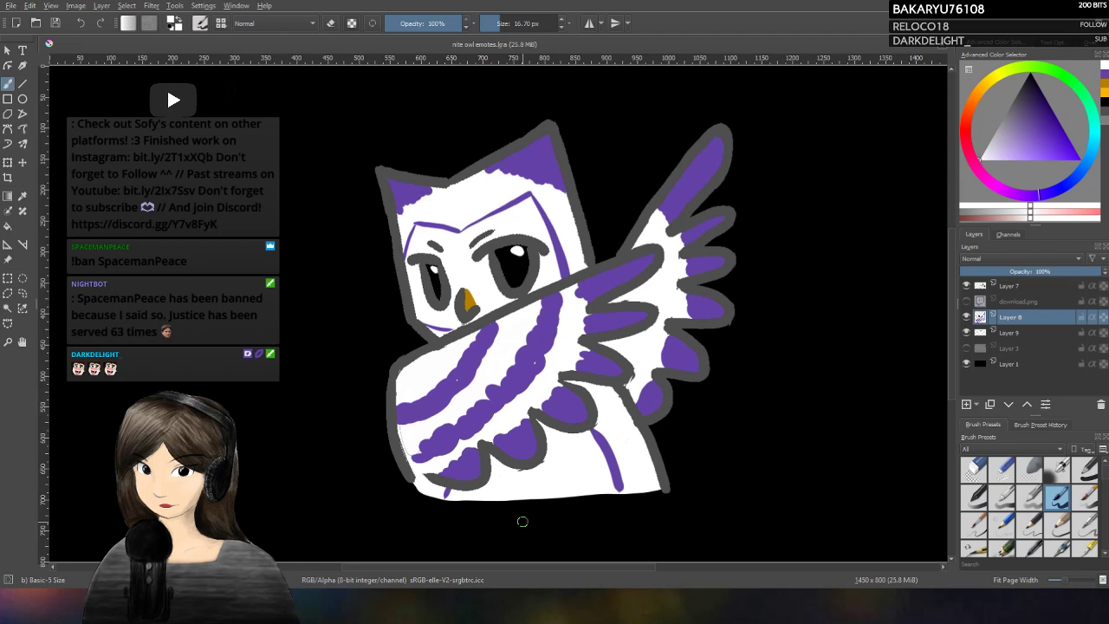
# Step: Return to purple, set the brush opacity to 51%, and shade the belly between its edge lines on Layer 8
pyautogui.click(1105, 77)
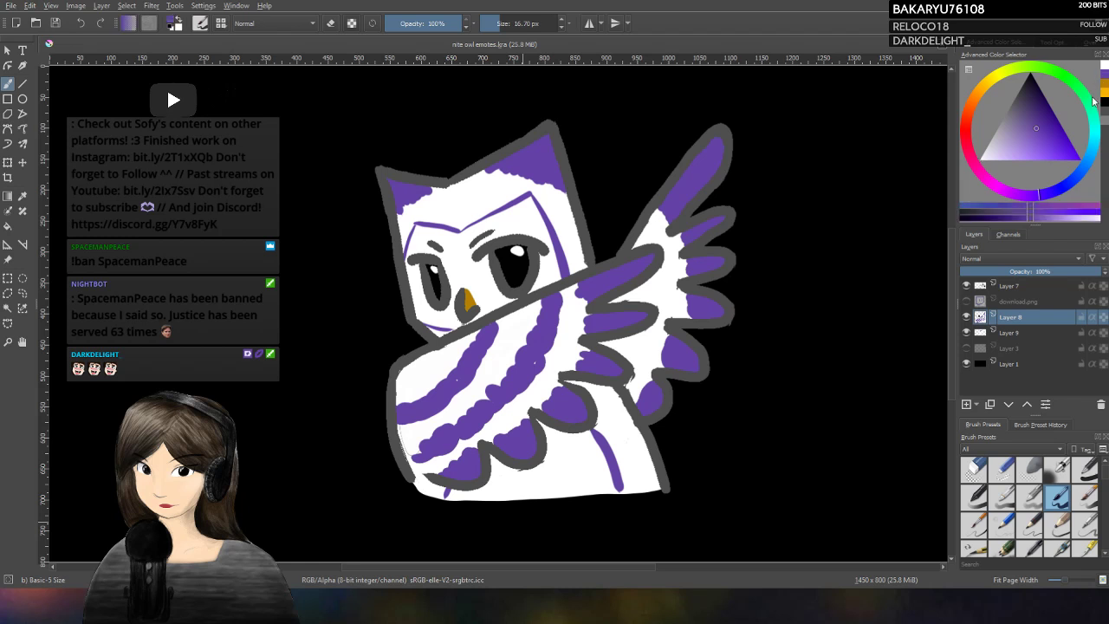
pyautogui.click(427, 23)
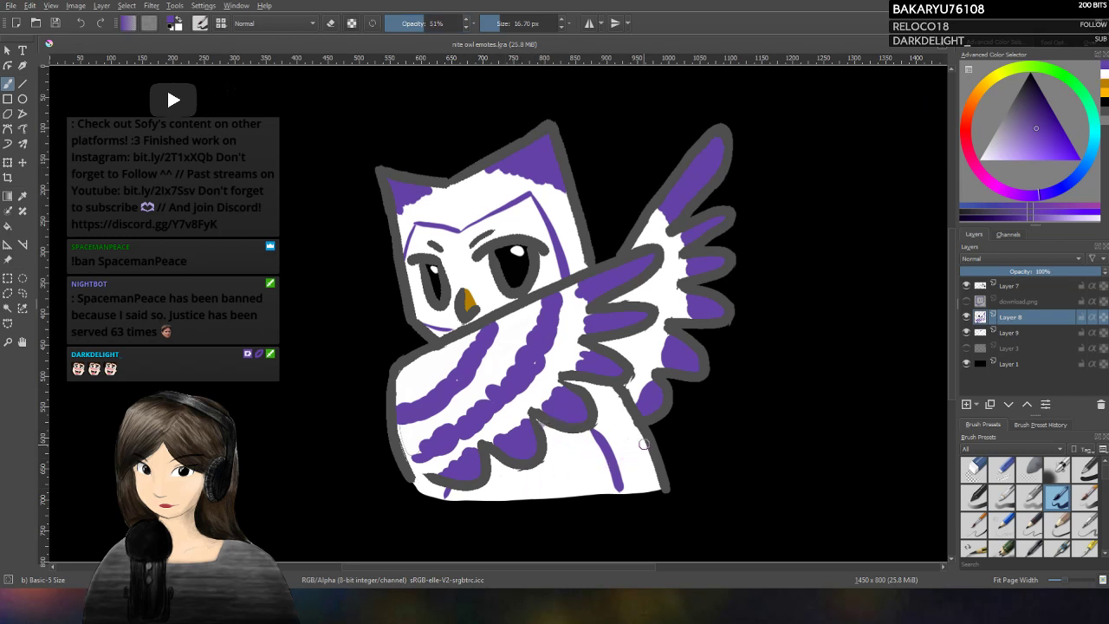
pyautogui.click(967, 318)
pyautogui.click(967, 317)
pyautogui.click(966, 318)
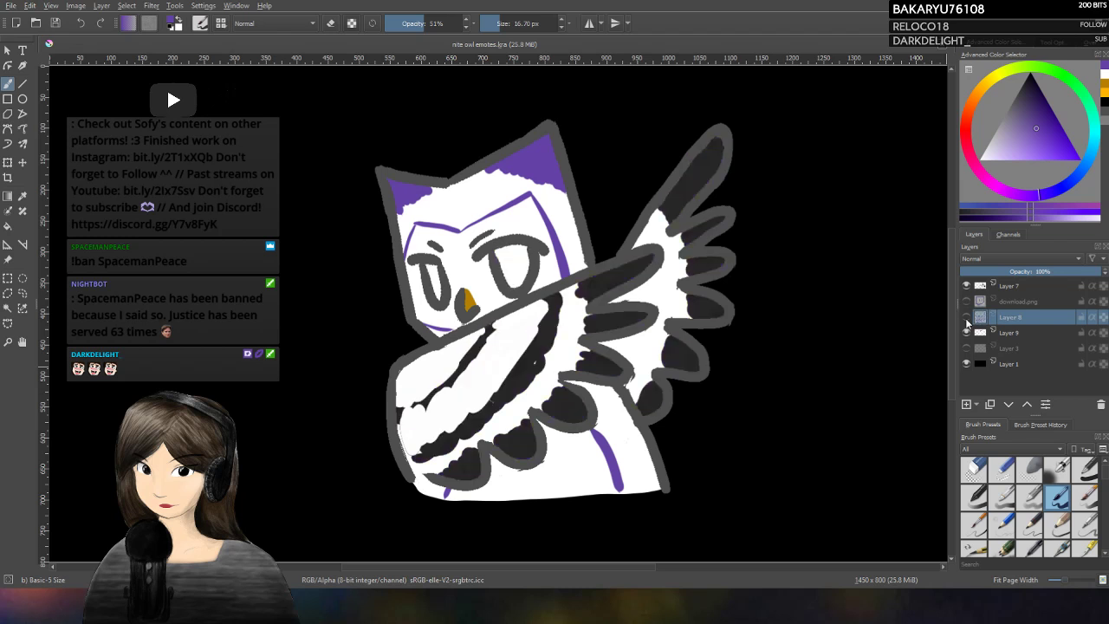
pyautogui.click(966, 318)
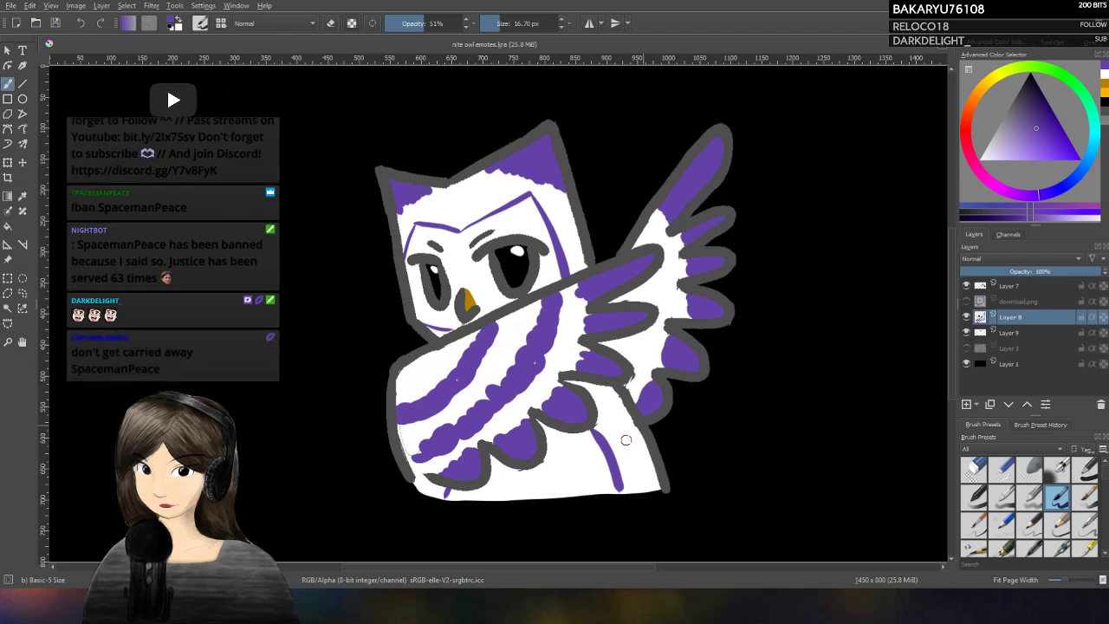
pyautogui.moveTo(561, 460)
pyautogui.mouseDown()
pyautogui.moveTo(538, 421)
pyautogui.moveTo(545, 454)
pyautogui.moveTo(583, 439)
pyautogui.moveTo(562, 480)
pyautogui.moveTo(608, 490)
pyautogui.moveTo(588, 438)
pyautogui.moveTo(599, 452)
pyautogui.moveTo(567, 491)
pyautogui.moveTo(498, 485)
pyautogui.moveTo(493, 459)
pyautogui.moveTo(505, 479)
pyautogui.moveTo(549, 463)
pyautogui.moveTo(543, 487)
pyautogui.moveTo(569, 488)
pyautogui.moveTo(488, 495)
pyautogui.moveTo(494, 476)
pyautogui.moveTo(450, 497)
pyautogui.moveTo(613, 490)
pyautogui.moveTo(603, 460)
pyautogui.moveTo(488, 495)
pyautogui.mouseUp()
# Step: Erase the purple overflow along the body's lower edge on Layer 8 at 100% opacity
pyautogui.click(330, 24)
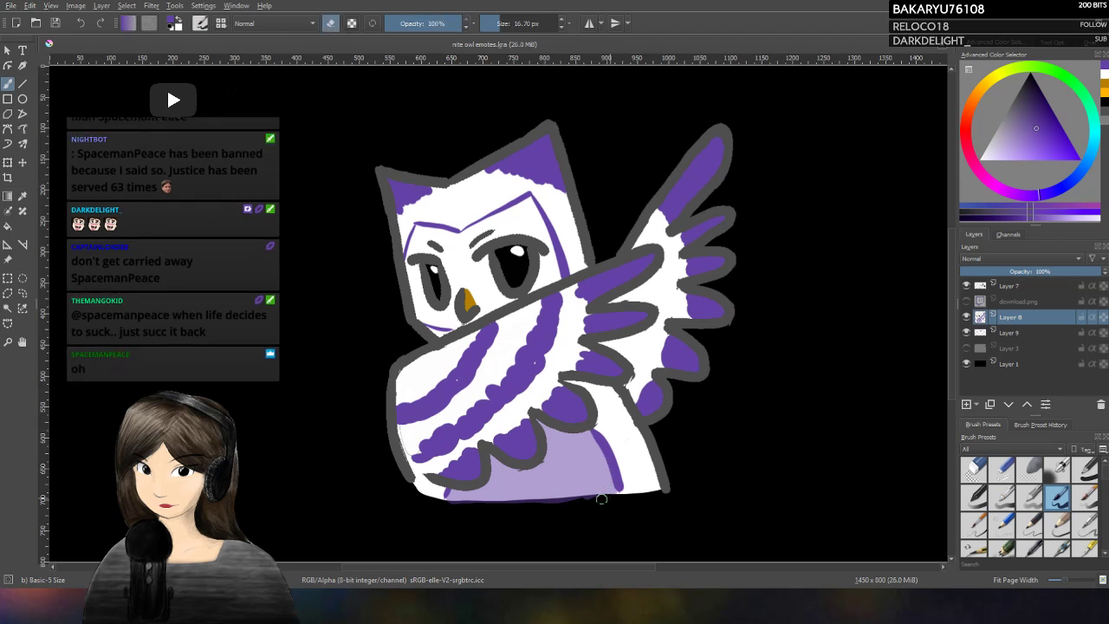
pyautogui.moveTo(582, 502); pyautogui.dragTo(455, 506)
pyautogui.moveTo(596, 501)
pyautogui.mouseDown()
pyautogui.moveTo(459, 507)
pyautogui.moveTo(597, 499)
pyautogui.mouseUp()
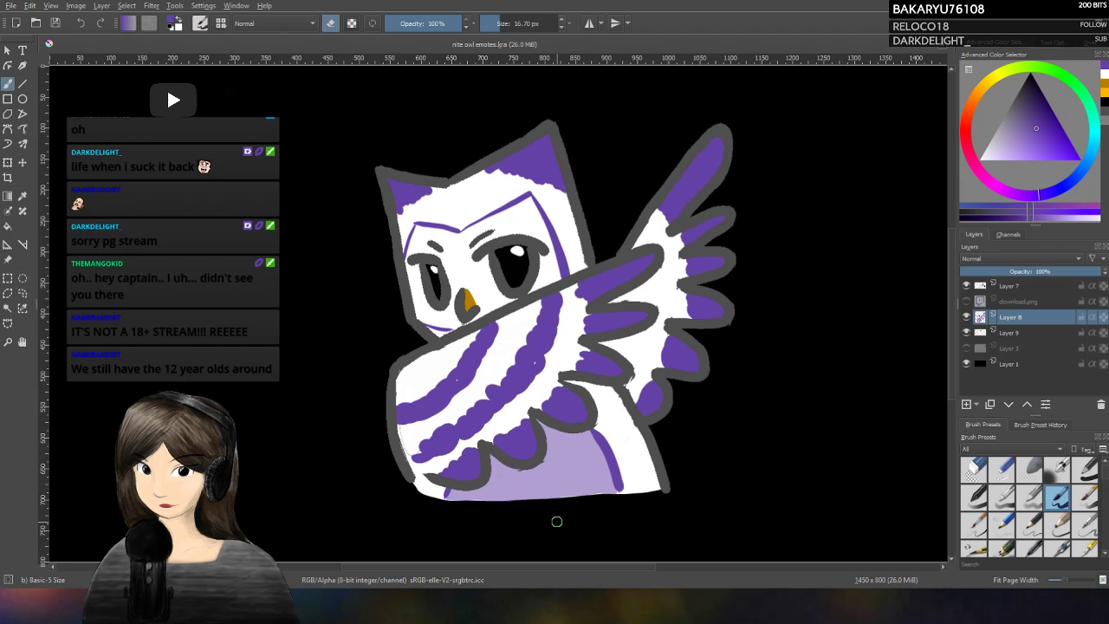
# Step: Try shading the area between the eyes with purple at 67% brush opacity
pyautogui.click(331, 23)
pyautogui.click(438, 24)
pyautogui.moveTo(452, 236)
pyautogui.mouseDown()
pyautogui.moveTo(466, 264)
pyautogui.moveTo(491, 277)
pyautogui.mouseUp()
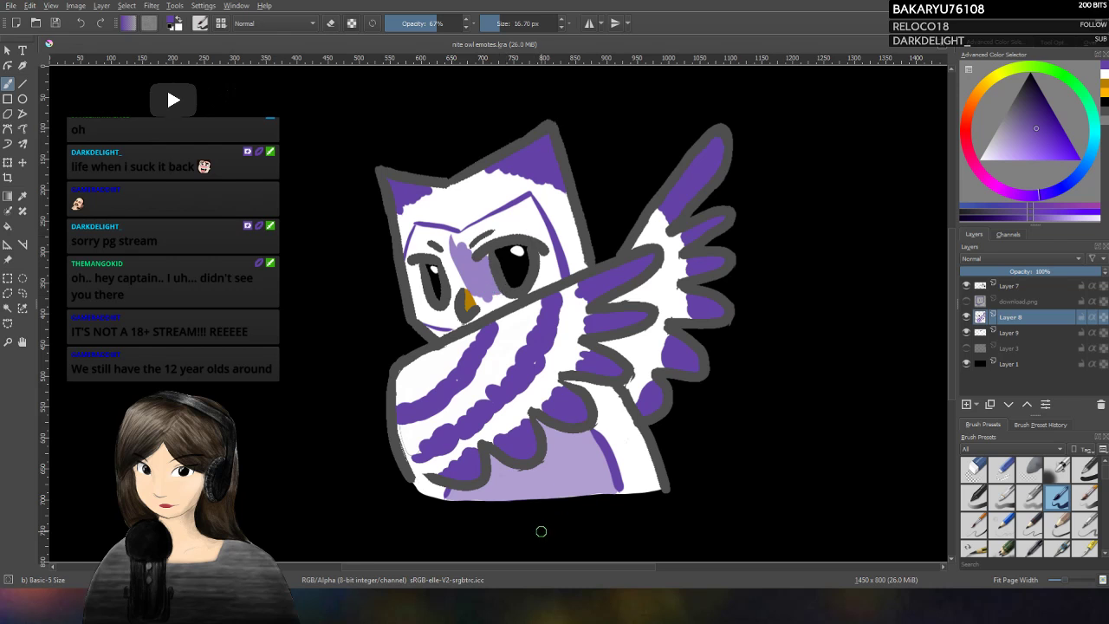
pyautogui.hotkey('ctrl', 'z')
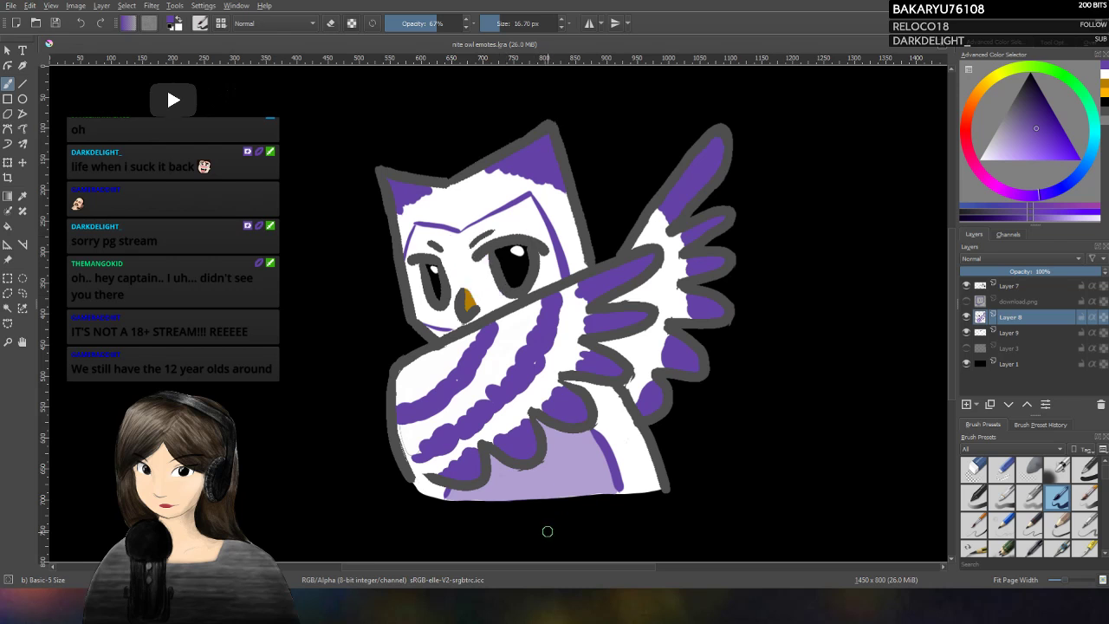
# Step: Try purple shading strokes on the head beside the larger eye's face outline, lowering the brush opacity between attempts
pyautogui.moveTo(562, 207)
pyautogui.mouseDown()
pyautogui.moveTo(572, 260)
pyautogui.moveTo(559, 221)
pyautogui.moveTo(565, 234)
pyautogui.mouseUp()
pyautogui.hotkey('ctrl', 'z')
pyautogui.press('i')
pyautogui.press('i')
pyautogui.moveTo(539, 187)
pyautogui.mouseDown()
pyautogui.moveTo(573, 276)
pyautogui.moveTo(566, 246)
pyautogui.mouseUp()
pyautogui.hotkey('ctrl', 'z')
# Step: Set the brush opacity to 34% and shade the head outside the face outline light purple on Layer 8
pyautogui.press('i')
pyautogui.press('i')
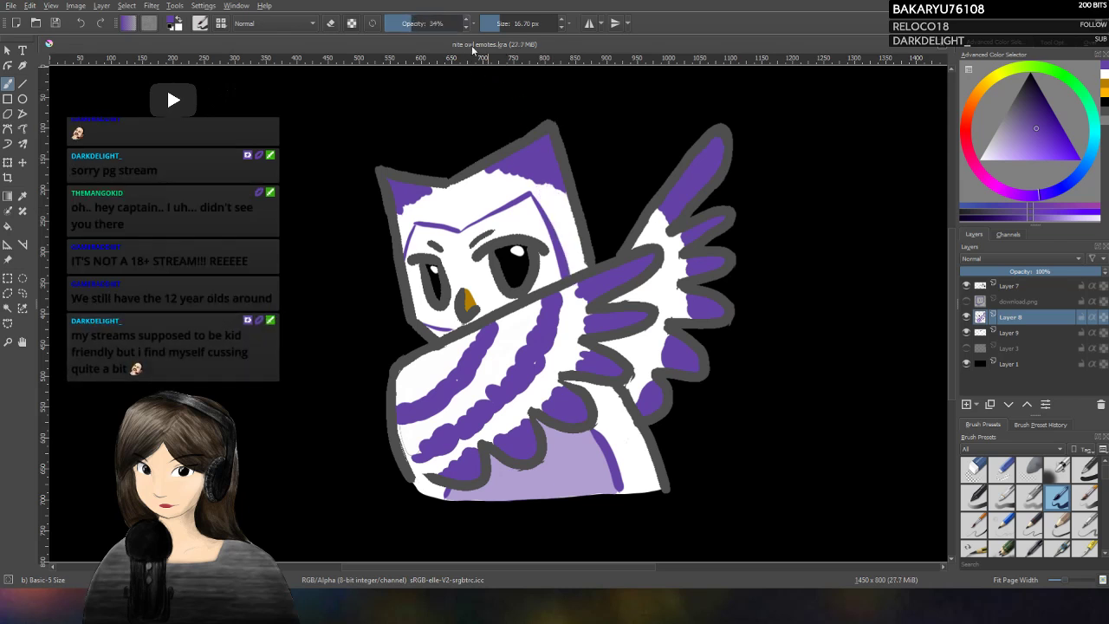
pyautogui.moveTo(539, 188)
pyautogui.mouseDown()
pyautogui.moveTo(575, 276)
pyautogui.moveTo(561, 198)
pyautogui.moveTo(578, 260)
pyautogui.moveTo(533, 185)
pyautogui.moveTo(469, 185)
pyautogui.moveTo(467, 212)
pyautogui.moveTo(485, 214)
pyautogui.moveTo(512, 193)
pyautogui.moveTo(501, 201)
pyautogui.moveTo(496, 176)
pyautogui.moveTo(455, 182)
pyautogui.moveTo(450, 215)
pyautogui.moveTo(408, 206)
pyautogui.moveTo(404, 239)
pyautogui.moveTo(406, 230)
pyautogui.mouseUp()
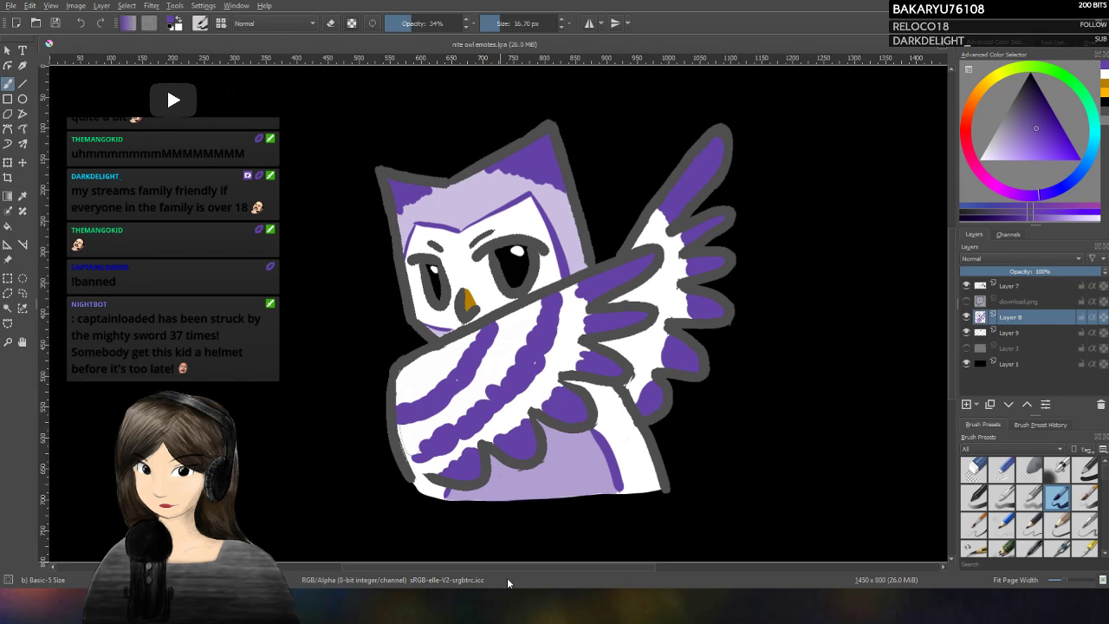
# Step: Paint light purple bands across the back wing and alongside the front wing's dark stripes on Layer 8 at 34% opacity
pyautogui.moveTo(641, 231); pyautogui.dragTo(655, 247)
pyautogui.moveTo(658, 293)
pyautogui.mouseDown()
pyautogui.moveTo(633, 366)
pyautogui.moveTo(638, 349)
pyautogui.moveTo(609, 346)
pyautogui.moveTo(624, 317)
pyautogui.mouseUp()
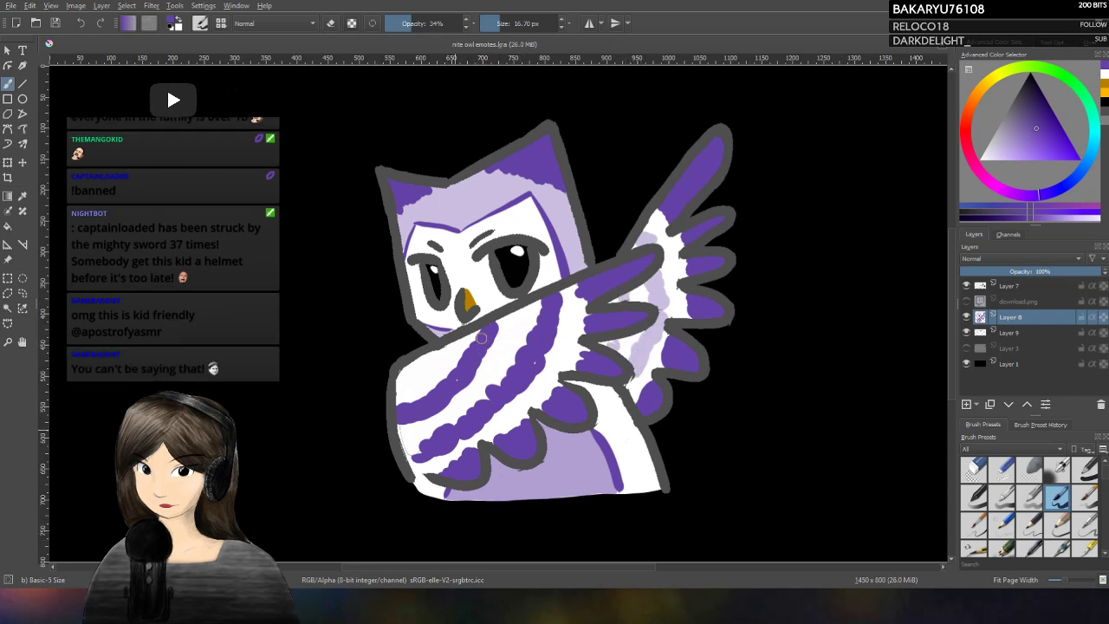
pyautogui.moveTo(443, 367); pyautogui.dragTo(399, 398)
pyautogui.moveTo(542, 305)
pyautogui.mouseDown()
pyautogui.moveTo(530, 322)
pyautogui.moveTo(537, 300)
pyautogui.mouseUp()
pyautogui.moveTo(528, 338)
pyautogui.mouseDown()
pyautogui.moveTo(485, 394)
pyautogui.moveTo(418, 440)
pyautogui.mouseUp()
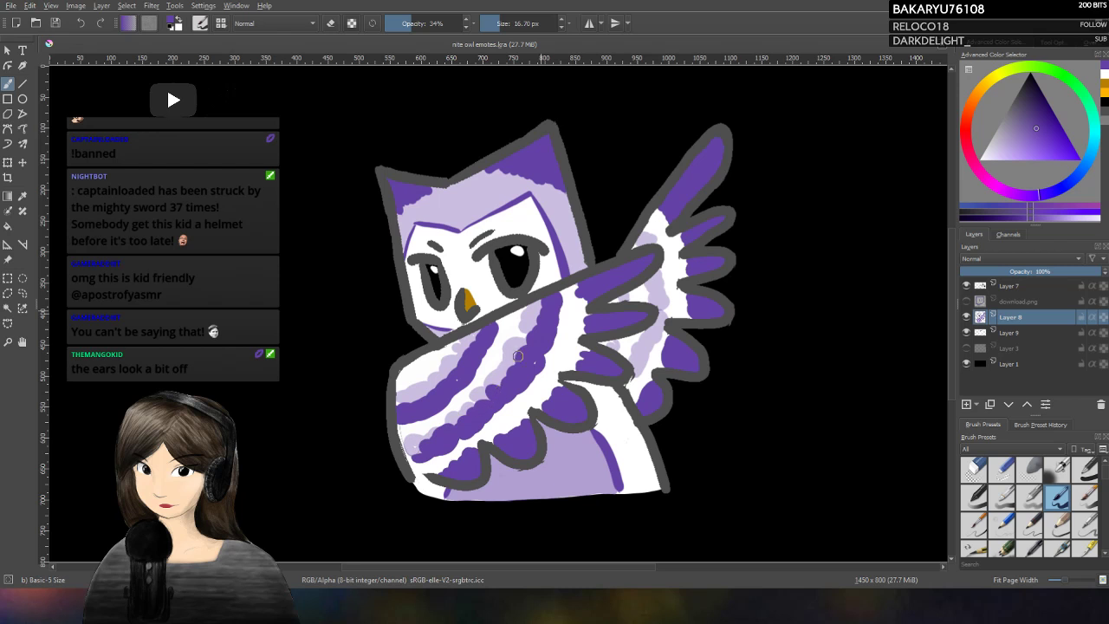
# Step: Paint a light purple scalloped band along the outer edge of the front wing's dark stripe at 34% opacity
pyautogui.moveTo(582, 294); pyautogui.dragTo(577, 330)
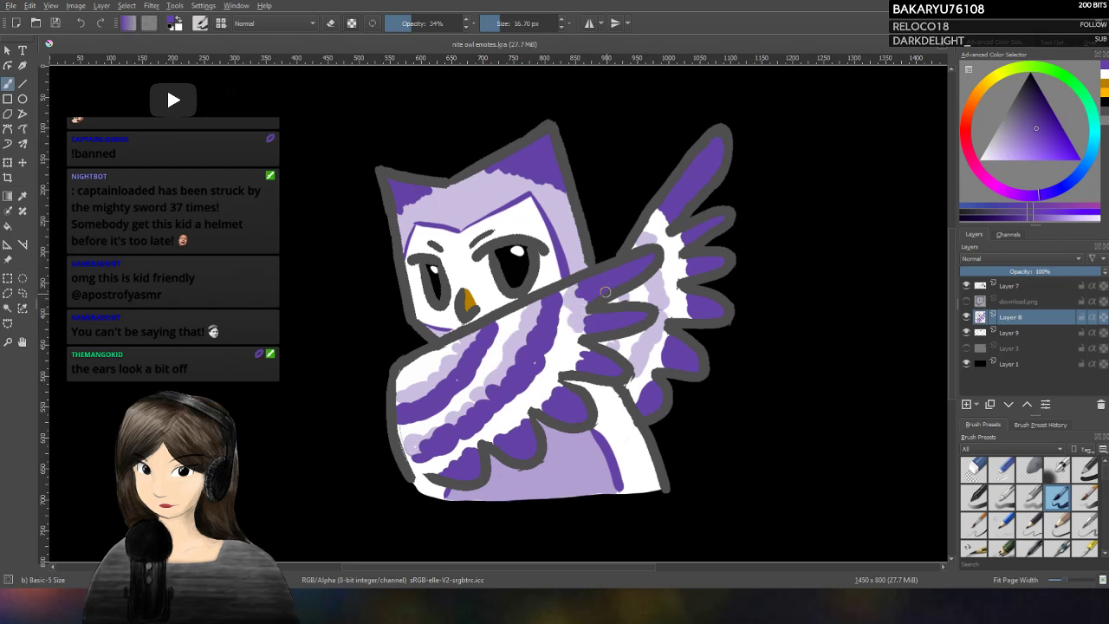
pyautogui.moveTo(572, 289)
pyautogui.mouseDown()
pyautogui.moveTo(602, 292)
pyautogui.moveTo(537, 402)
pyautogui.moveTo(414, 479)
pyautogui.mouseUp()
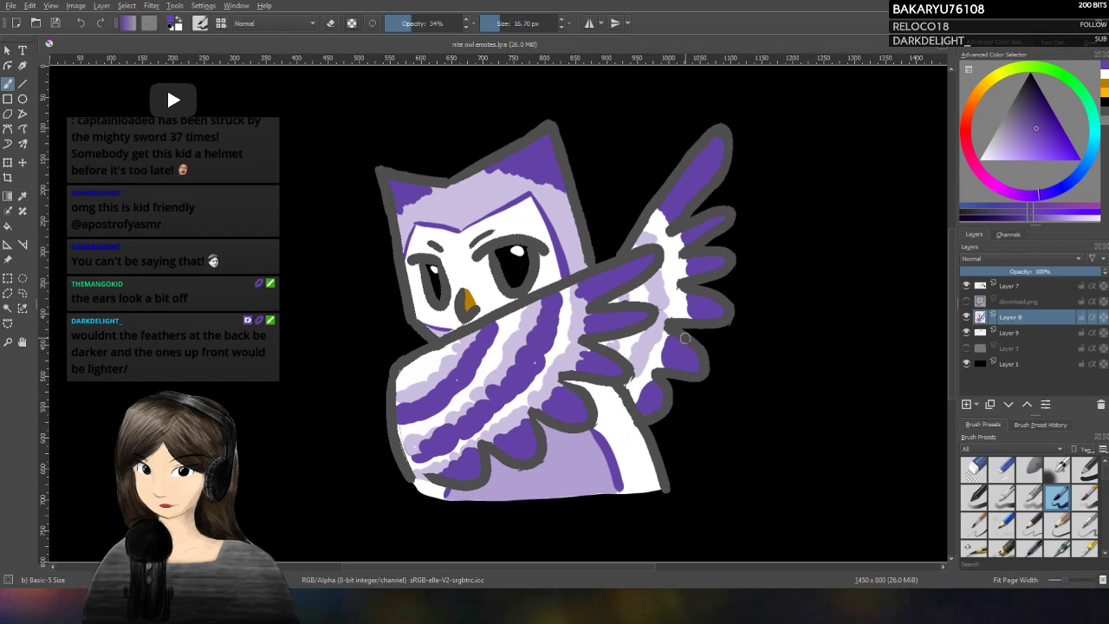
# Step: Try a semi-transparent purple stripe over the light band of the back wing at 34% opacity, undoing each attempt
pyautogui.moveTo(637, 366); pyautogui.dragTo(660, 300)
pyautogui.hotkey('ctrl', 'z')
pyautogui.moveTo(640, 362); pyautogui.dragTo(656, 280)
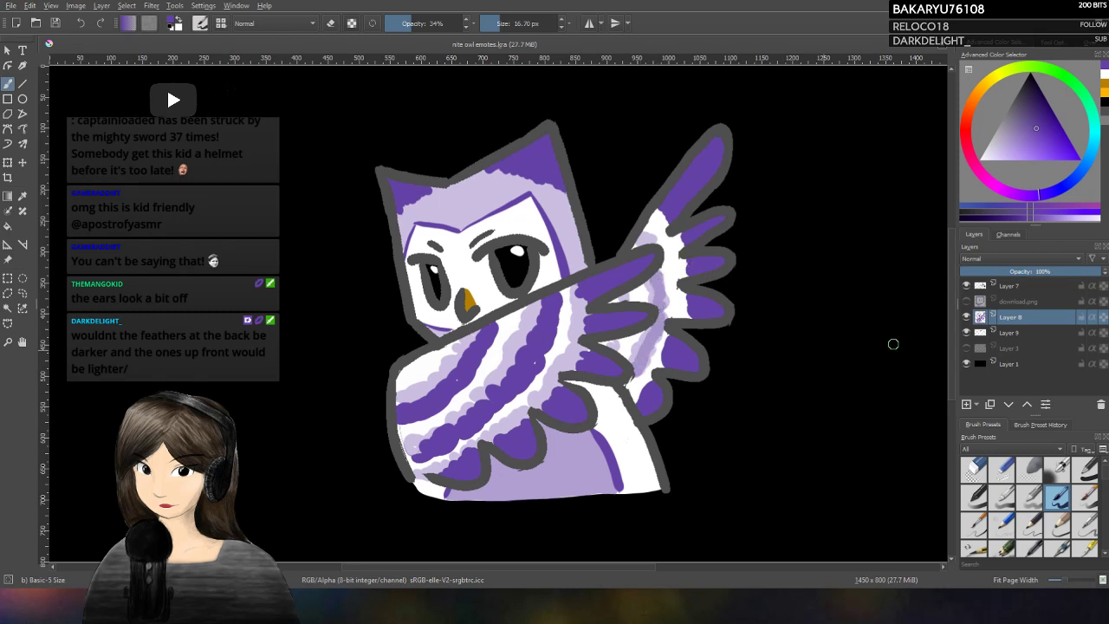
pyautogui.hotkey('ctrl', 'z')
# Step: Try dark purple stripes on the back wing's light bands at 100% brush opacity, then undo them
pyautogui.press('i')
pyautogui.press('i')
pyautogui.press('i')
pyautogui.press('i')
pyautogui.press('i')
pyautogui.press('i')
pyautogui.press('i')
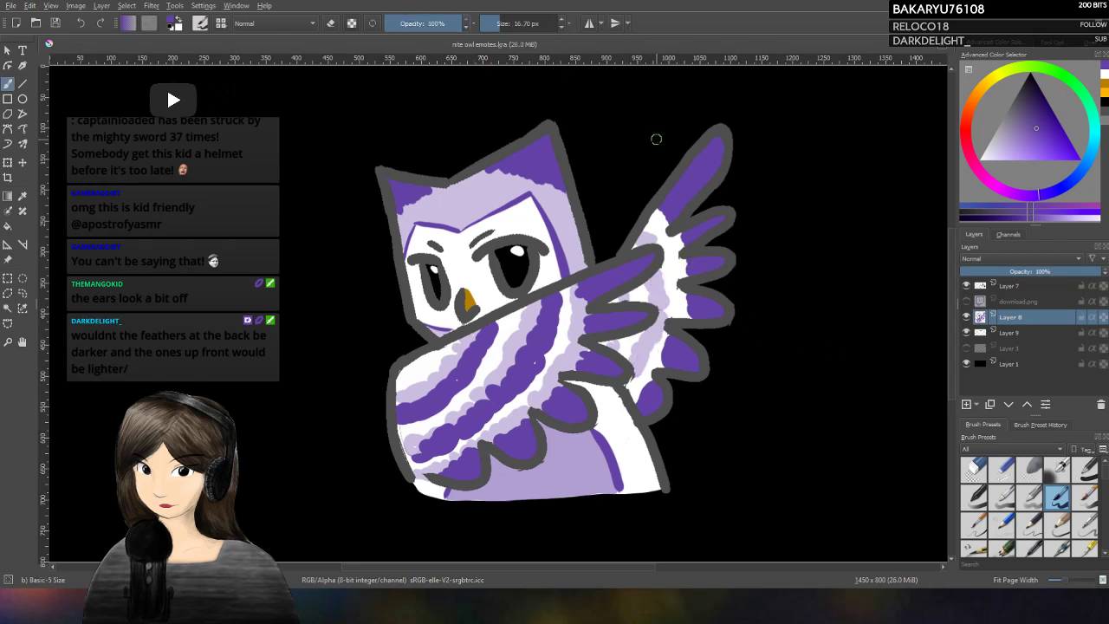
pyautogui.moveTo(661, 267)
pyautogui.mouseDown()
pyautogui.moveTo(663, 308)
pyautogui.moveTo(640, 373)
pyautogui.mouseUp()
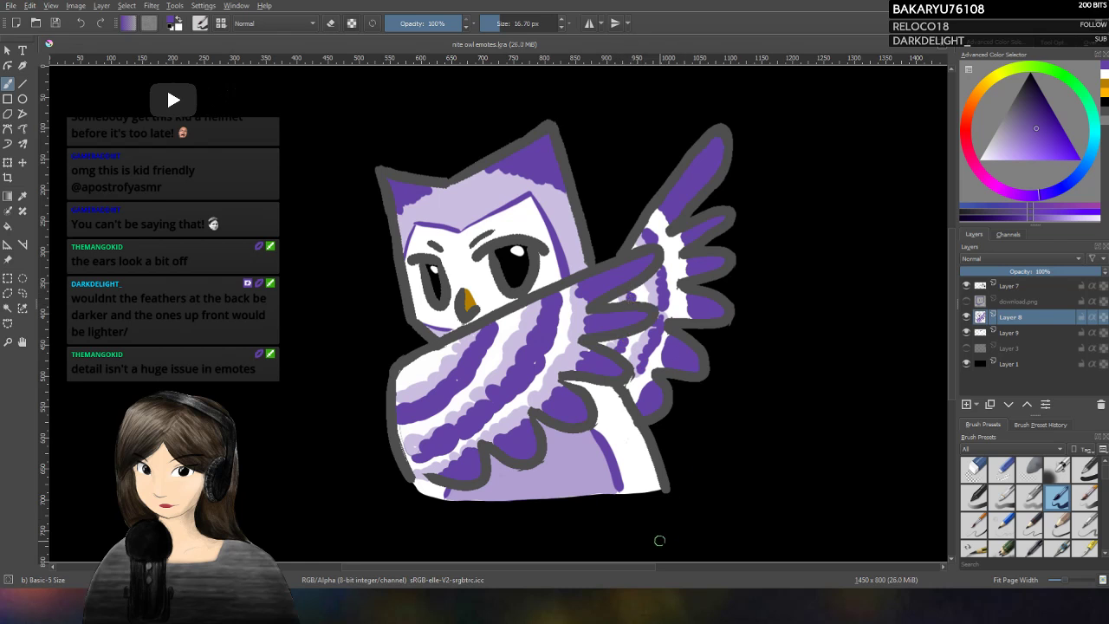
pyautogui.hotkey('ctrl', 'z')
pyautogui.hotkey('ctrl', 'z')
pyautogui.hotkey('ctrl', 'z')
pyautogui.hotkey('ctrl', 'z')
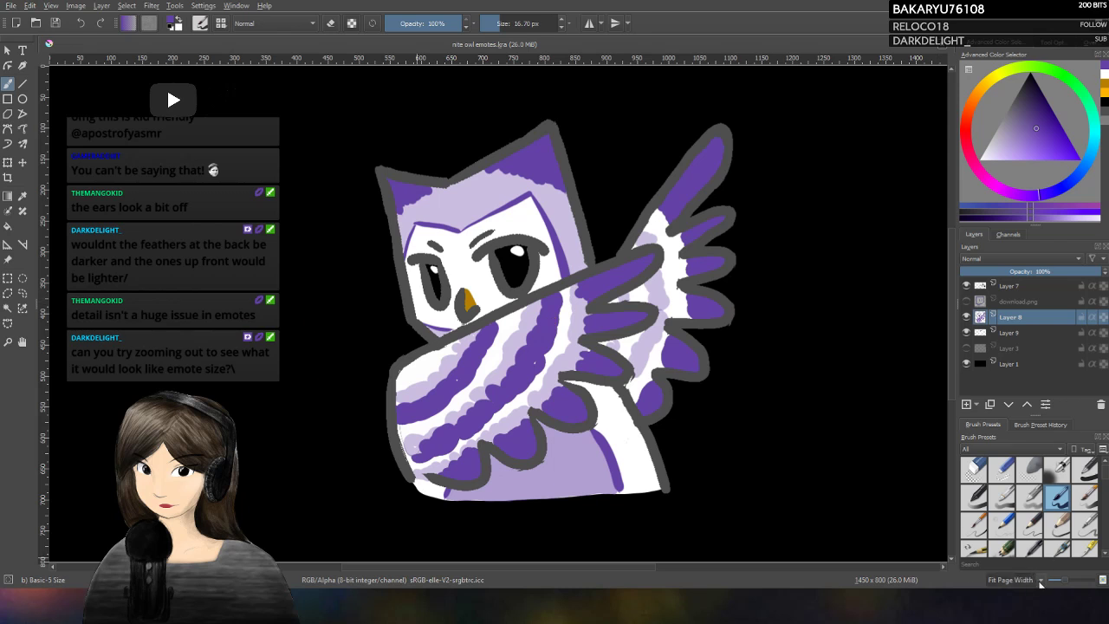
# Step: Lighten the dark stripes on the front wing by painting over them with the wing's light purple at 57% opacity
pyautogui.scroll(-5, 733, 366)
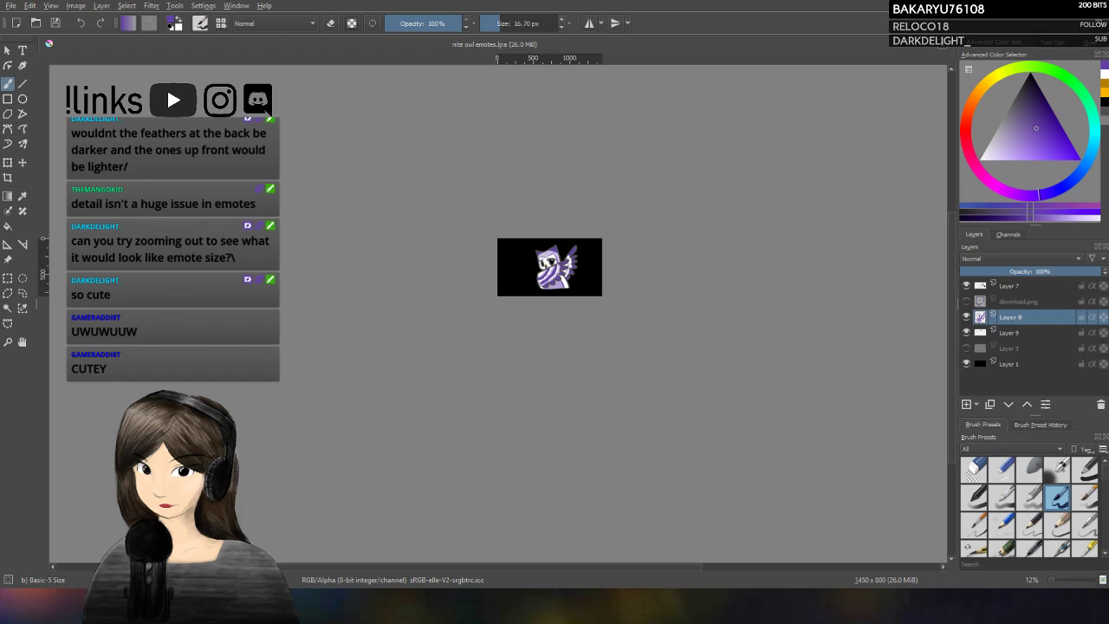
pyautogui.scroll(3, 608, 336)
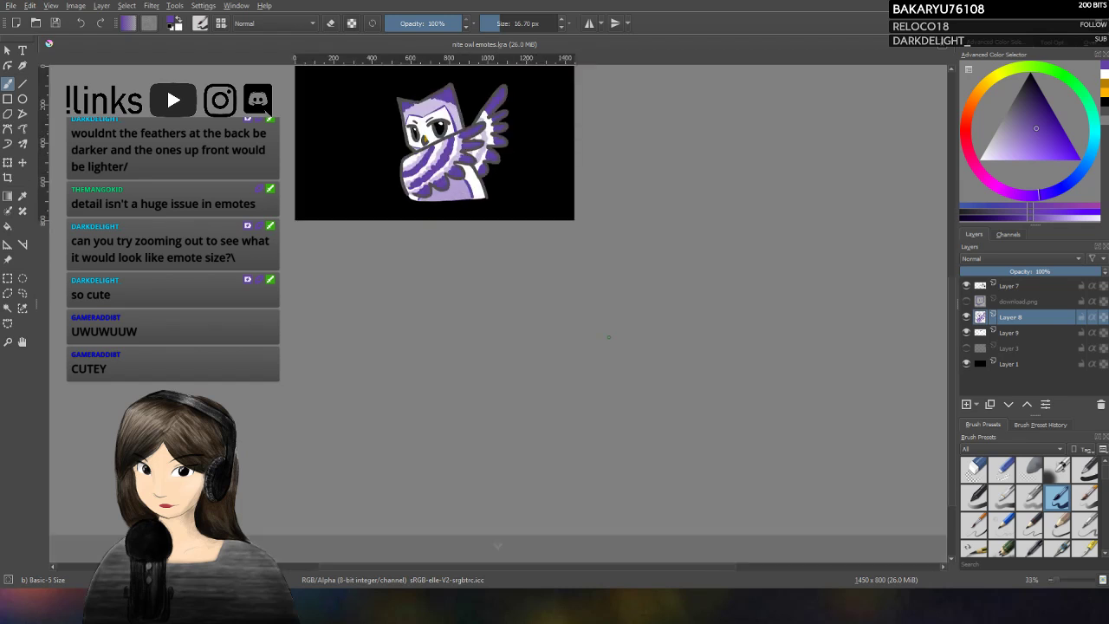
pyautogui.click(1040, 582)
pyautogui.click(1020, 461)
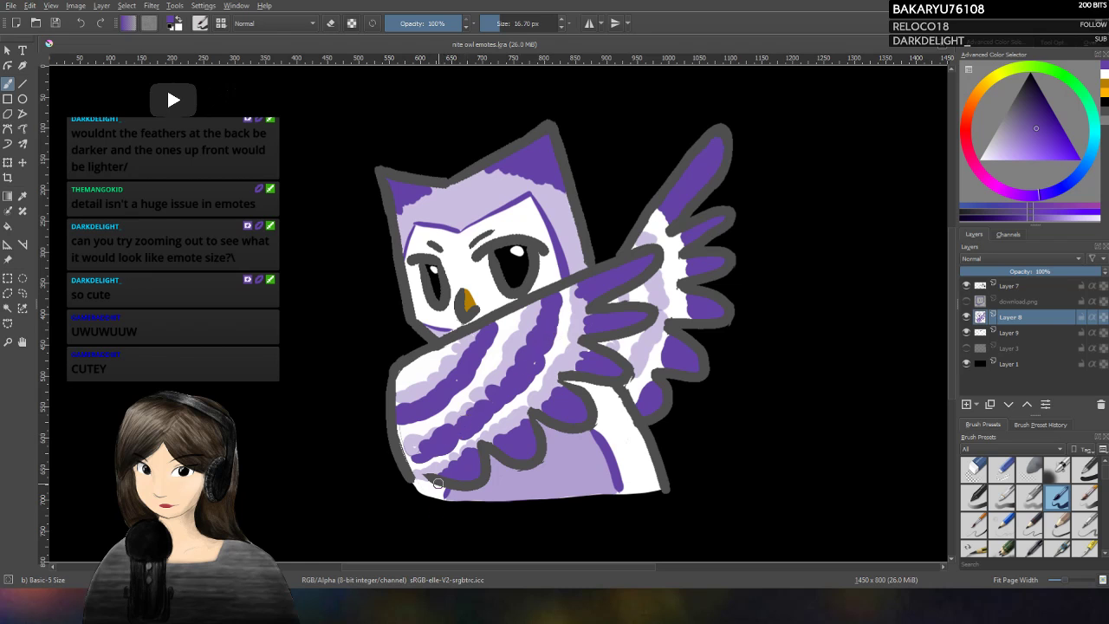
pyautogui.press('e')
pyautogui.click(435, 23)
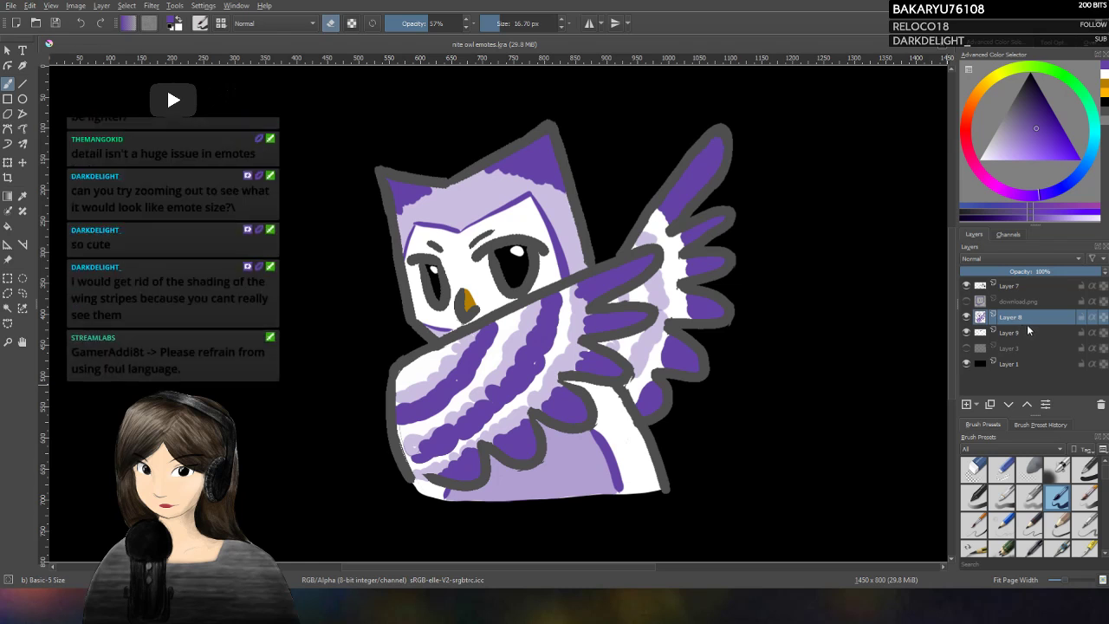
pyautogui.press('e')
pyautogui.click(22, 196)
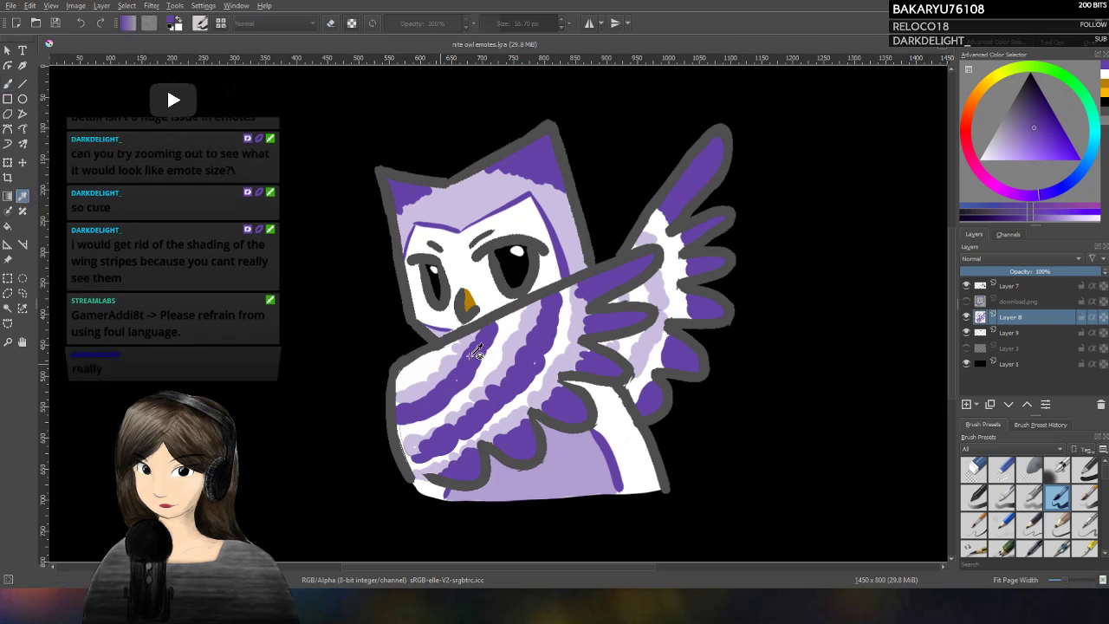
pyautogui.click(533, 315)
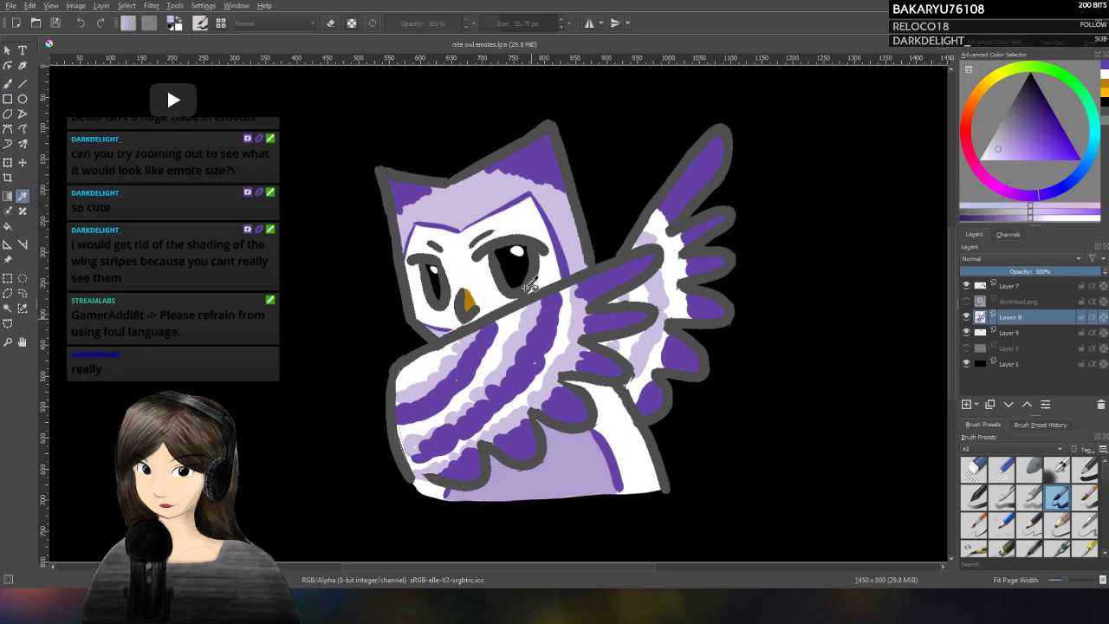
pyautogui.press('b')
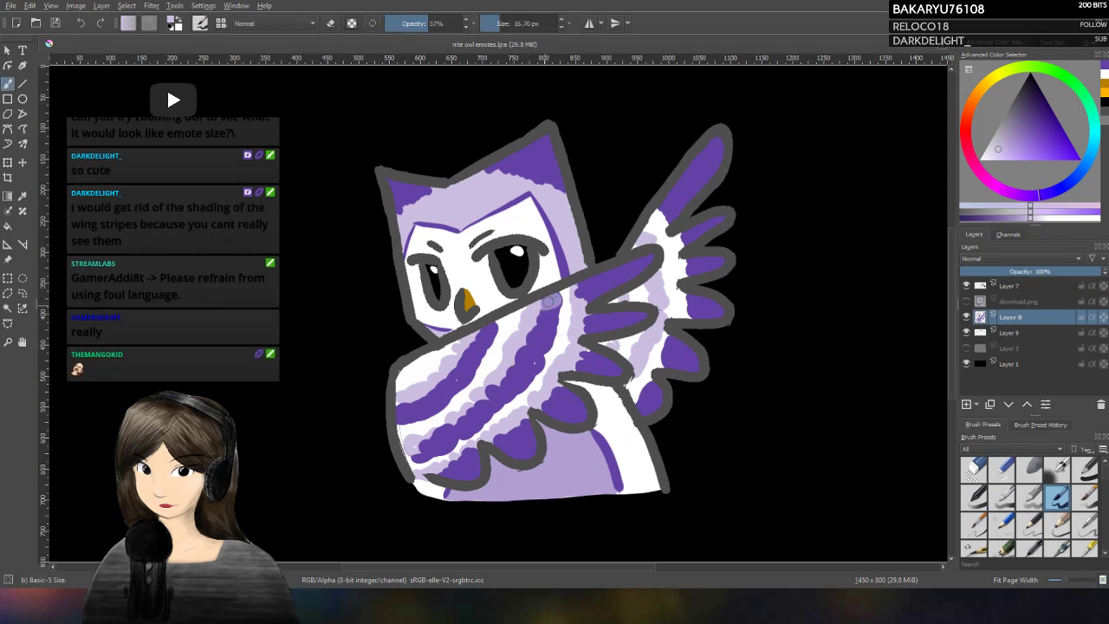
pyautogui.moveTo(538, 319)
pyautogui.mouseDown()
pyautogui.moveTo(524, 365)
pyautogui.moveTo(518, 357)
pyautogui.moveTo(534, 363)
pyautogui.moveTo(494, 392)
pyautogui.moveTo(512, 390)
pyautogui.moveTo(505, 399)
pyautogui.moveTo(484, 395)
pyautogui.moveTo(485, 416)
pyautogui.moveTo(474, 423)
pyautogui.moveTo(472, 411)
pyautogui.moveTo(464, 431)
pyautogui.moveTo(444, 428)
pyautogui.moveTo(440, 445)
pyautogui.moveTo(415, 450)
pyautogui.moveTo(422, 458)
pyautogui.moveTo(486, 416)
pyautogui.mouseUp()
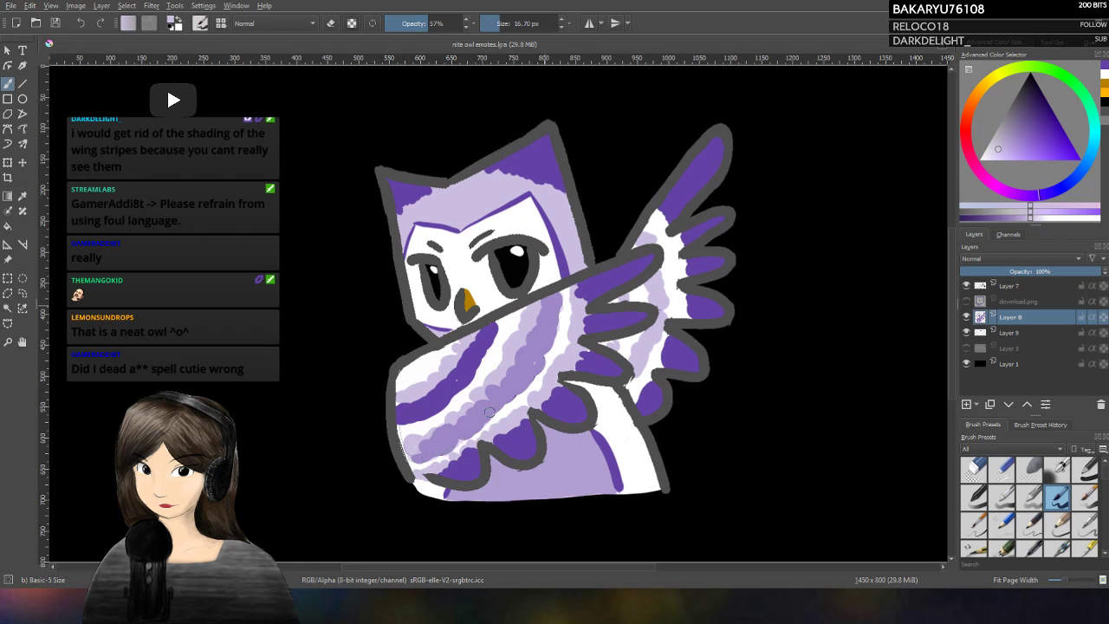
pyautogui.moveTo(486, 339)
pyautogui.mouseDown()
pyautogui.moveTo(454, 381)
pyautogui.moveTo(468, 377)
pyautogui.moveTo(446, 389)
pyautogui.moveTo(445, 374)
pyautogui.moveTo(449, 395)
pyautogui.moveTo(428, 407)
pyautogui.moveTo(425, 393)
pyautogui.moveTo(414, 415)
pyautogui.moveTo(400, 405)
pyautogui.moveTo(400, 422)
pyautogui.moveTo(444, 402)
pyautogui.moveTo(488, 340)
pyautogui.moveTo(480, 366)
pyautogui.mouseUp()
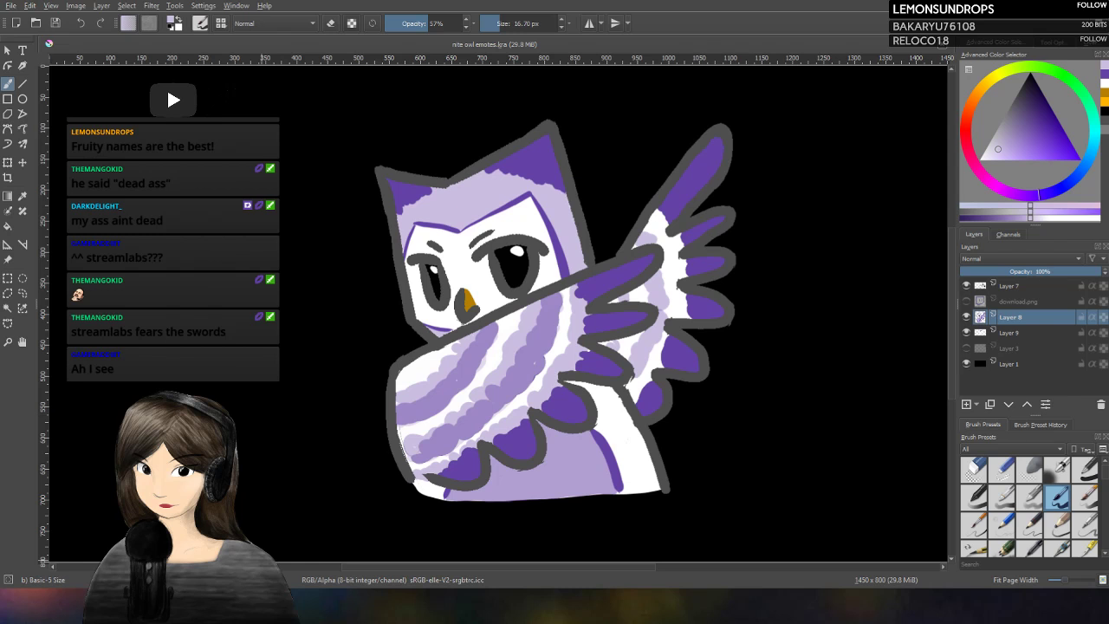
# Step: Switch to the Blender Blur brush preset from My Favorites and set its size to 41.37 px
pyautogui.scroll(-6, 867, 527)
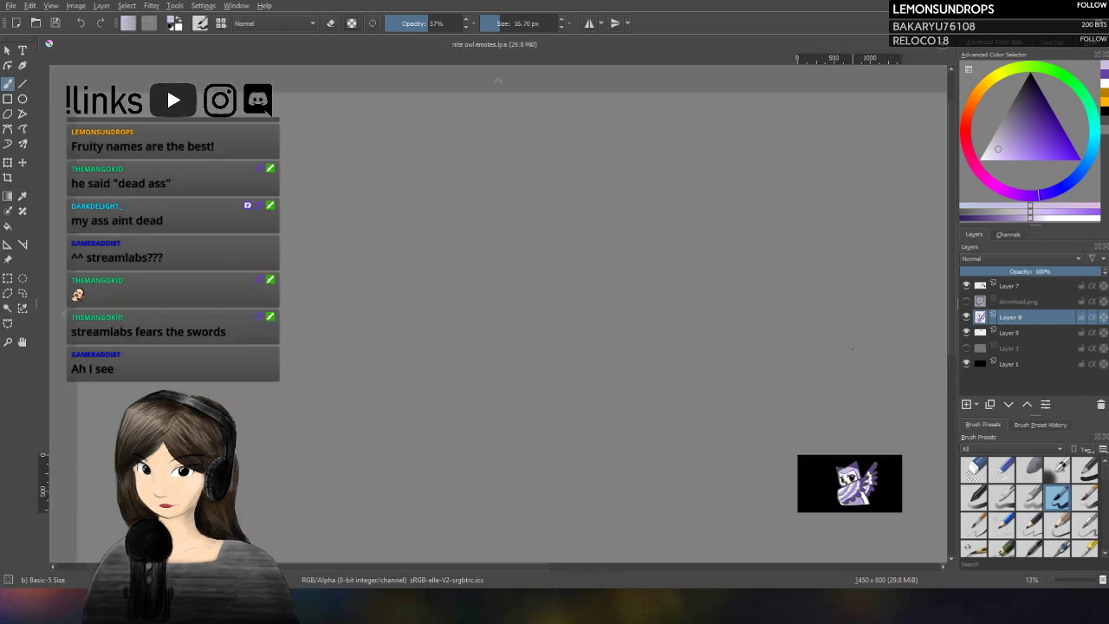
pyautogui.scroll(-1, 859, 312)
pyautogui.scroll(5, 905, 481)
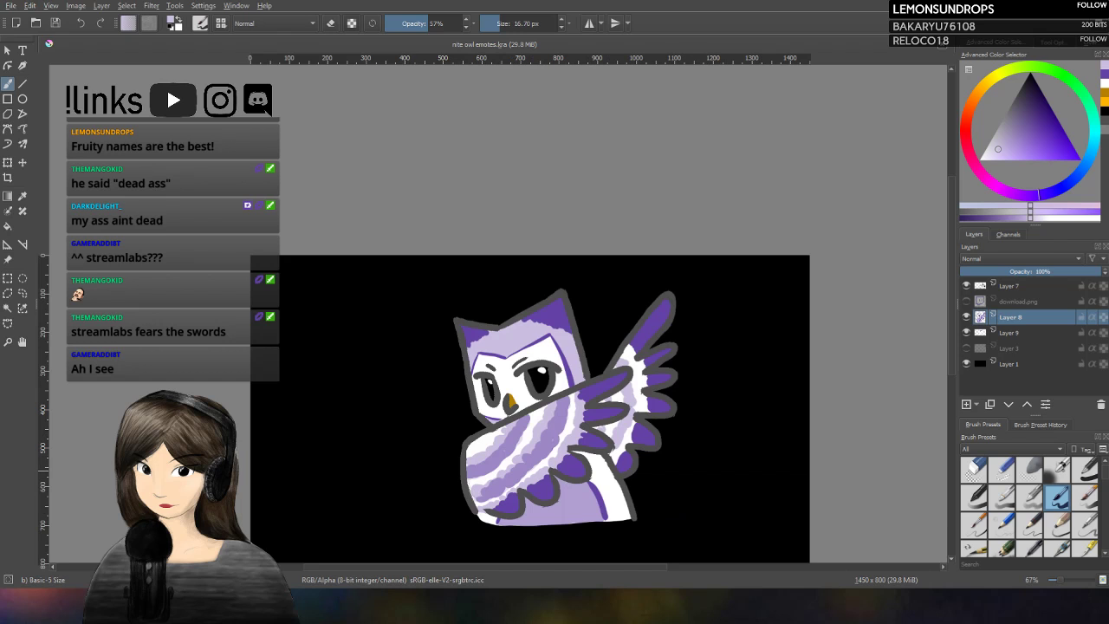
pyautogui.press('3')
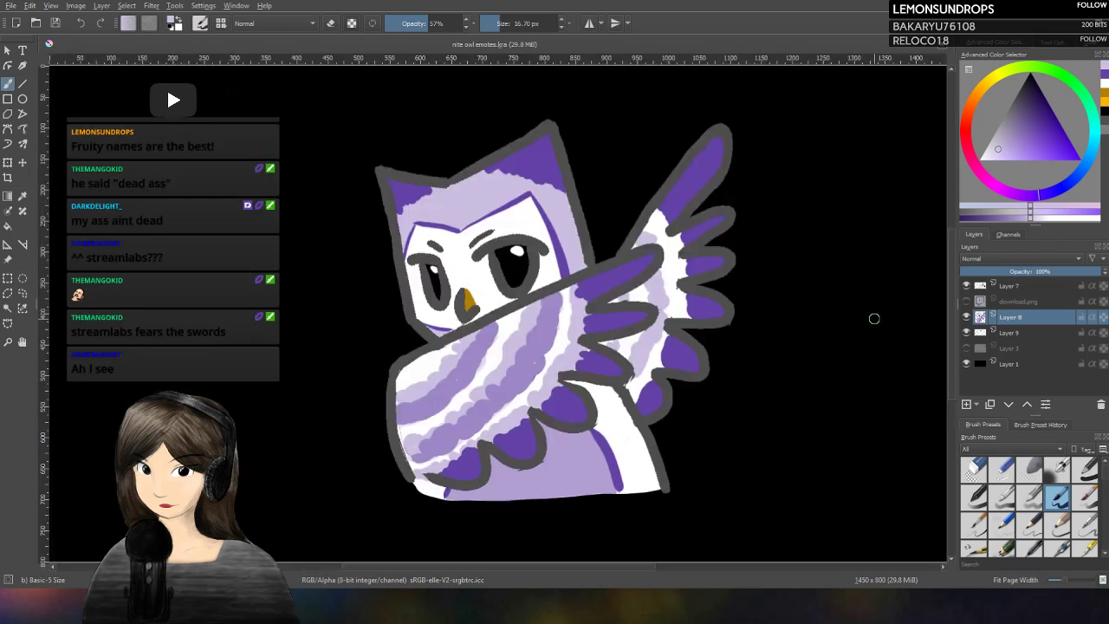
pyautogui.moveTo(1036, 414); pyautogui.dragTo(1035, 383)
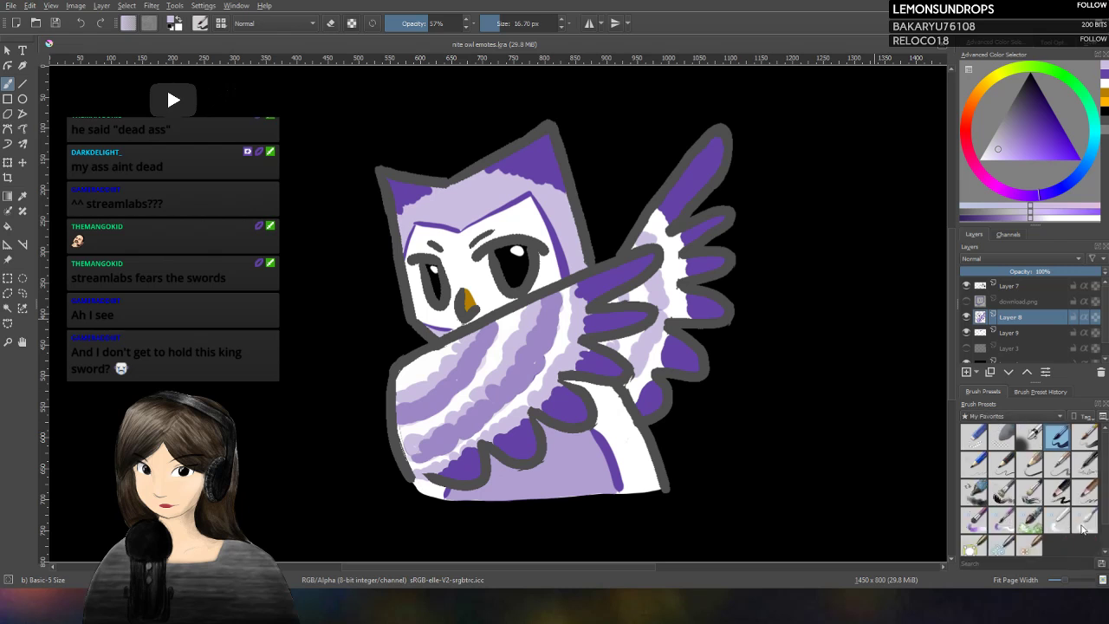
pyautogui.click(1084, 523)
pyautogui.moveTo(511, 24); pyautogui.dragTo(501, 26)
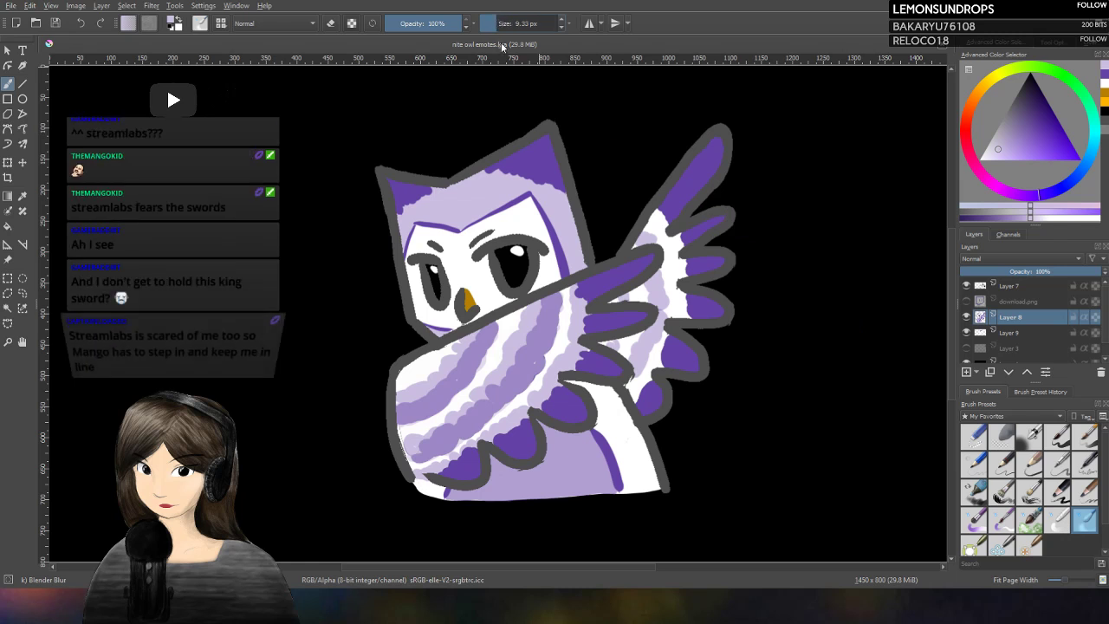
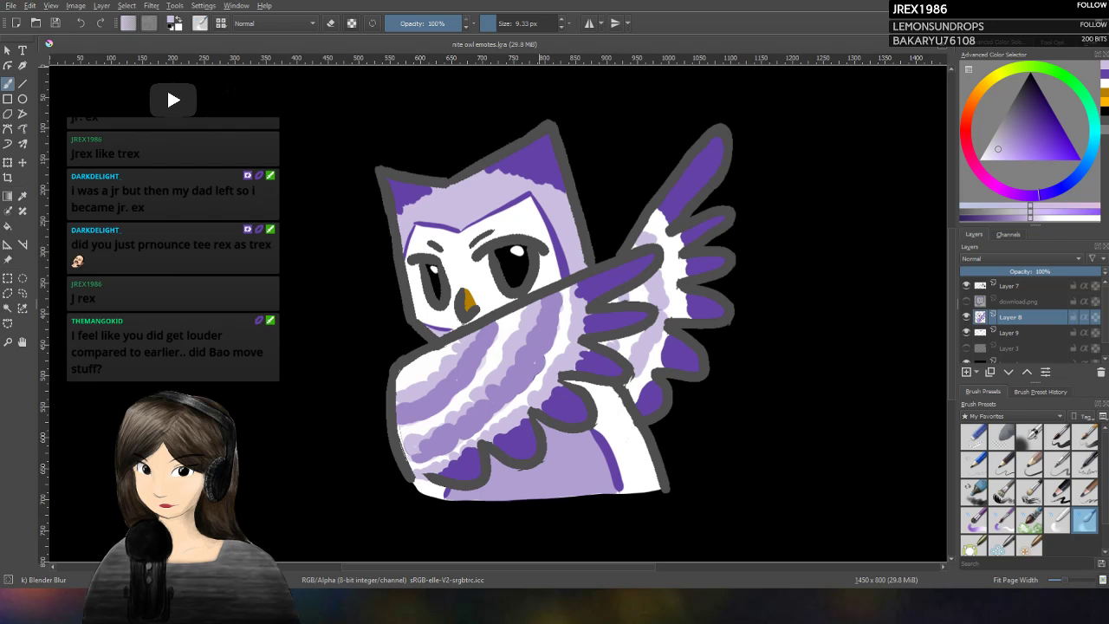
pyautogui.click(502, 25)
pyautogui.scroll(5, 503, 25)
# Step: Try to blur the edge of the dark ear marking on the separate layers, Layer 8 and Layer 9, and undo it
pyautogui.moveTo(538, 152)
pyautogui.mouseDown()
pyautogui.moveTo(487, 184)
pyautogui.moveTo(515, 168)
pyautogui.mouseUp()
pyautogui.click(966, 317)
pyautogui.click(967, 317)
pyautogui.click(968, 317)
pyautogui.click(967, 316)
pyautogui.click(1016, 335)
pyautogui.click(966, 332)
pyautogui.click(968, 330)
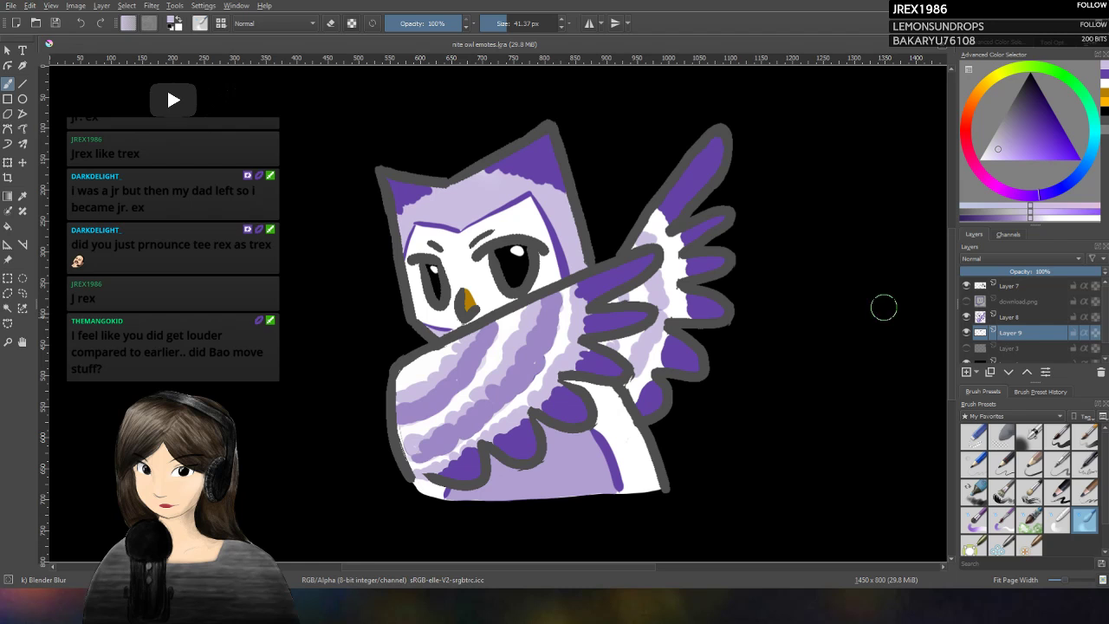
pyautogui.moveTo(492, 176)
pyautogui.mouseDown()
pyautogui.moveTo(539, 164)
pyautogui.moveTo(508, 174)
pyautogui.moveTo(558, 191)
pyautogui.mouseUp()
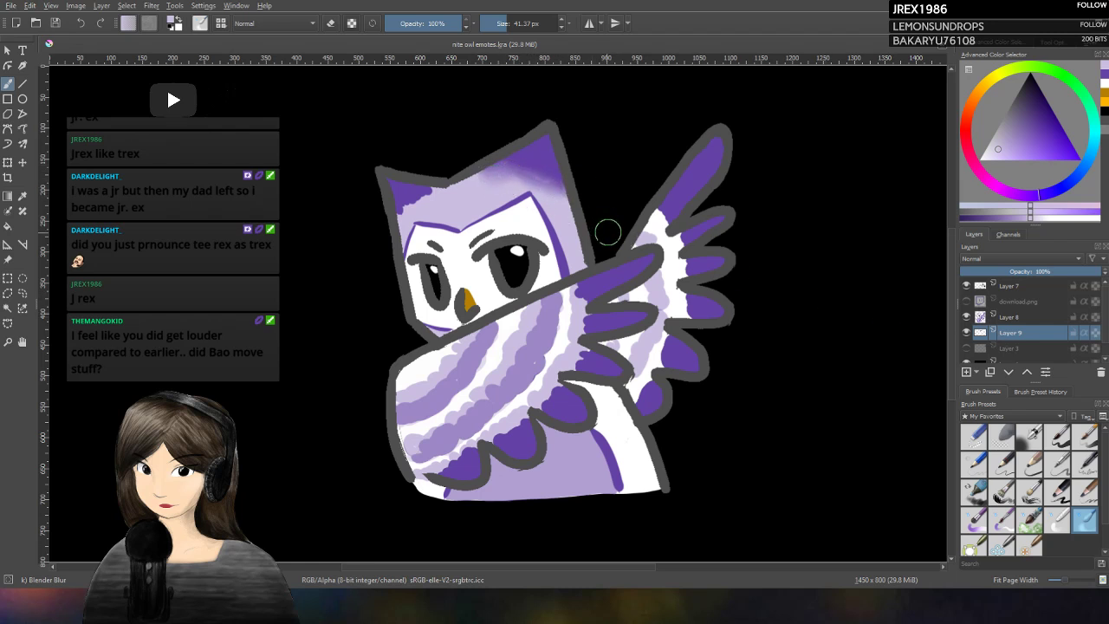
pyautogui.hotkey('ctrl', 'z')
pyautogui.hotkey('ctrl', 'z')
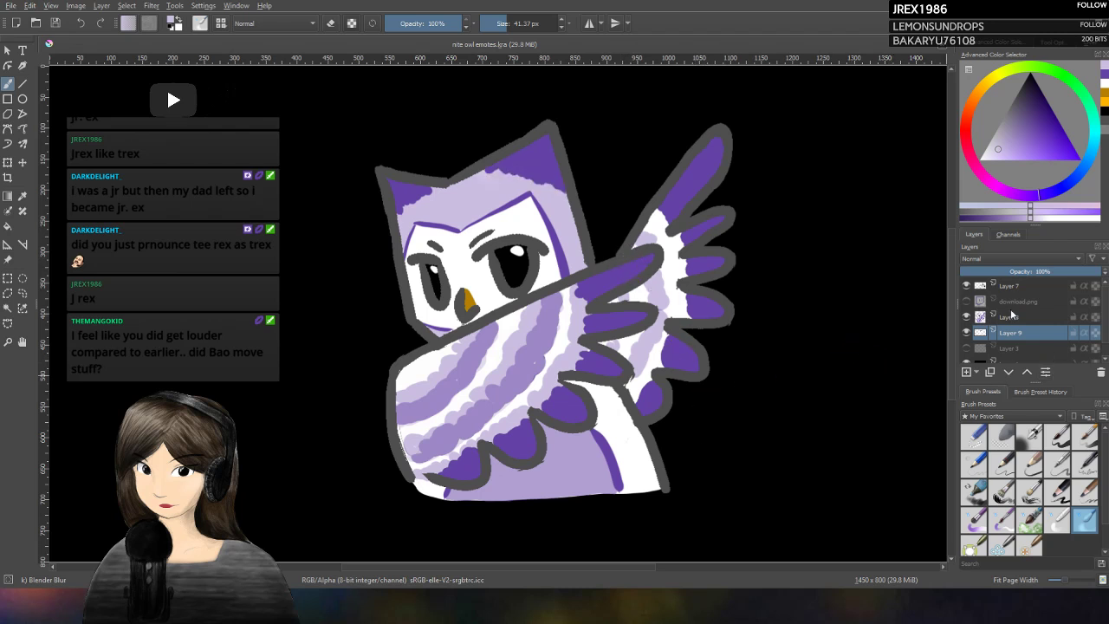
# Step: Merge Layer 8 with Layer 9 and blur the edges of the dark ear markings into the light purple head
pyautogui.click(965, 333)
pyautogui.click(965, 332)
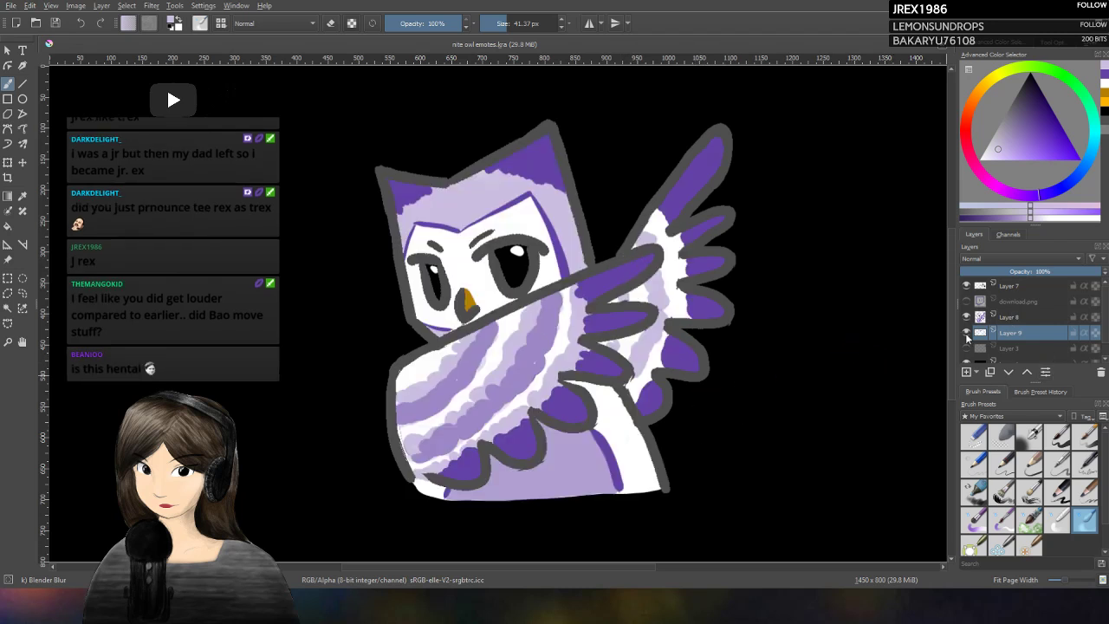
pyautogui.keyDown('shift'); pyautogui.click(1009, 322); pyautogui.keyUp('shift')
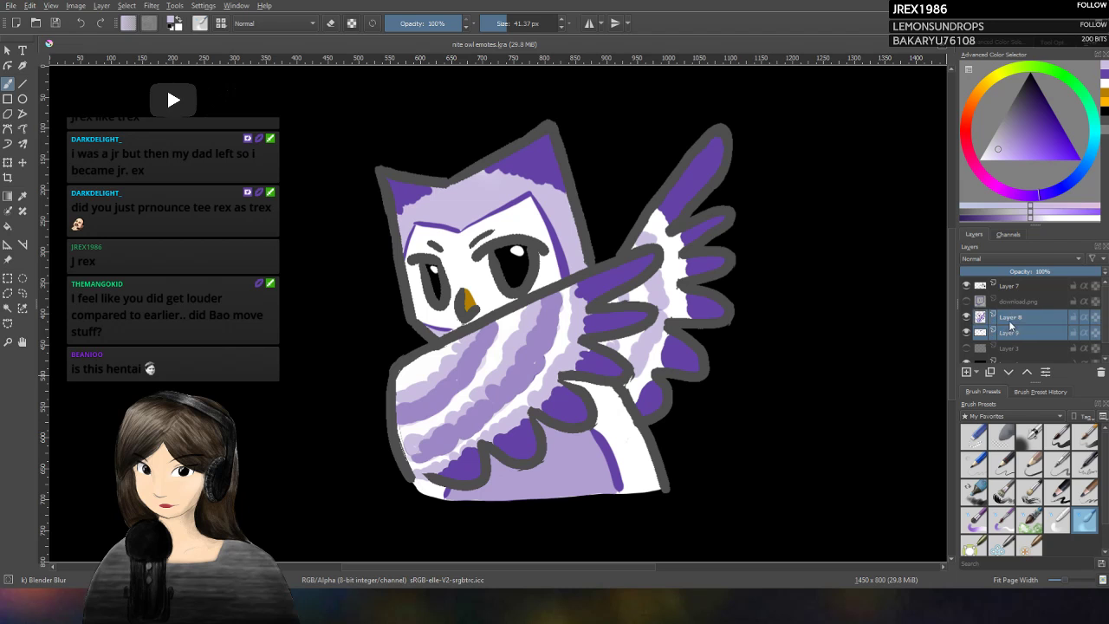
pyautogui.hotkey('ctrl', 'e')
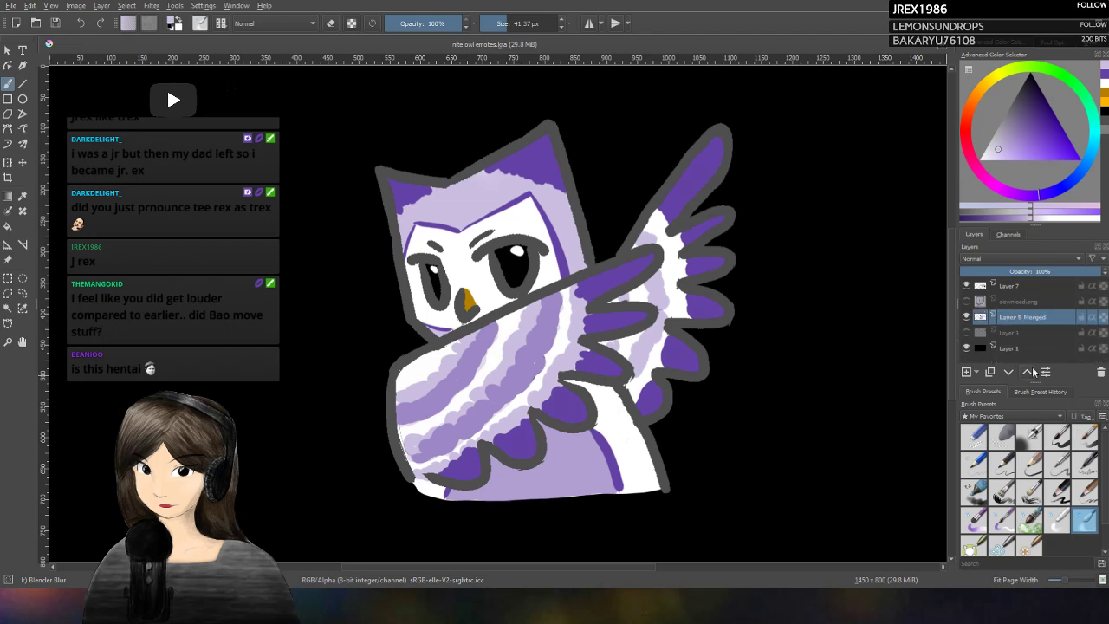
pyautogui.moveTo(500, 175)
pyautogui.mouseDown()
pyautogui.moveTo(556, 178)
pyautogui.moveTo(563, 195)
pyautogui.moveTo(501, 172)
pyautogui.moveTo(464, 174)
pyautogui.moveTo(405, 209)
pyautogui.moveTo(417, 194)
pyautogui.moveTo(514, 175)
pyautogui.moveTo(529, 194)
pyautogui.moveTo(506, 177)
pyautogui.moveTo(540, 175)
pyautogui.moveTo(594, 220)
pyautogui.mouseUp()
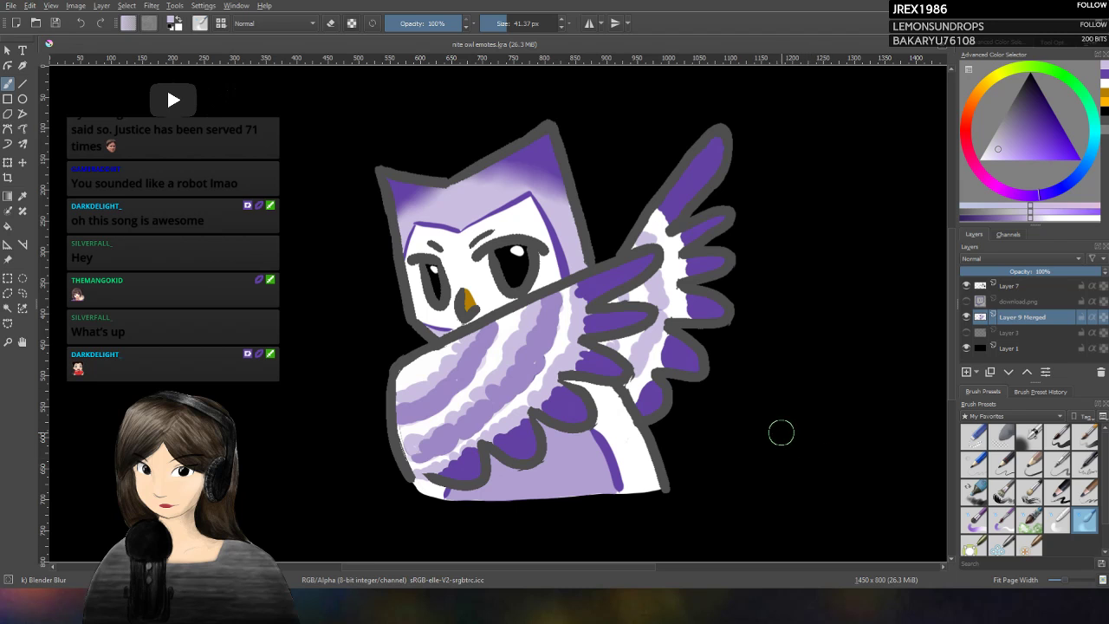
# Step: Examine how the owl's colours and shapes read at small emote size
pyautogui.scroll(-6, 780, 432)
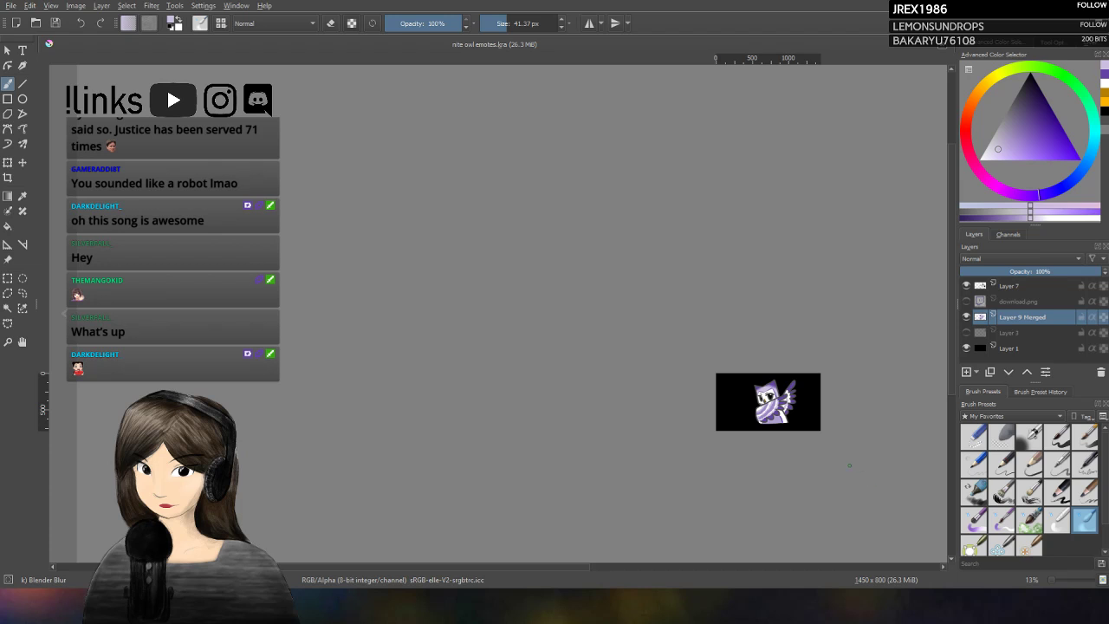
pyautogui.scroll(4, 849, 465)
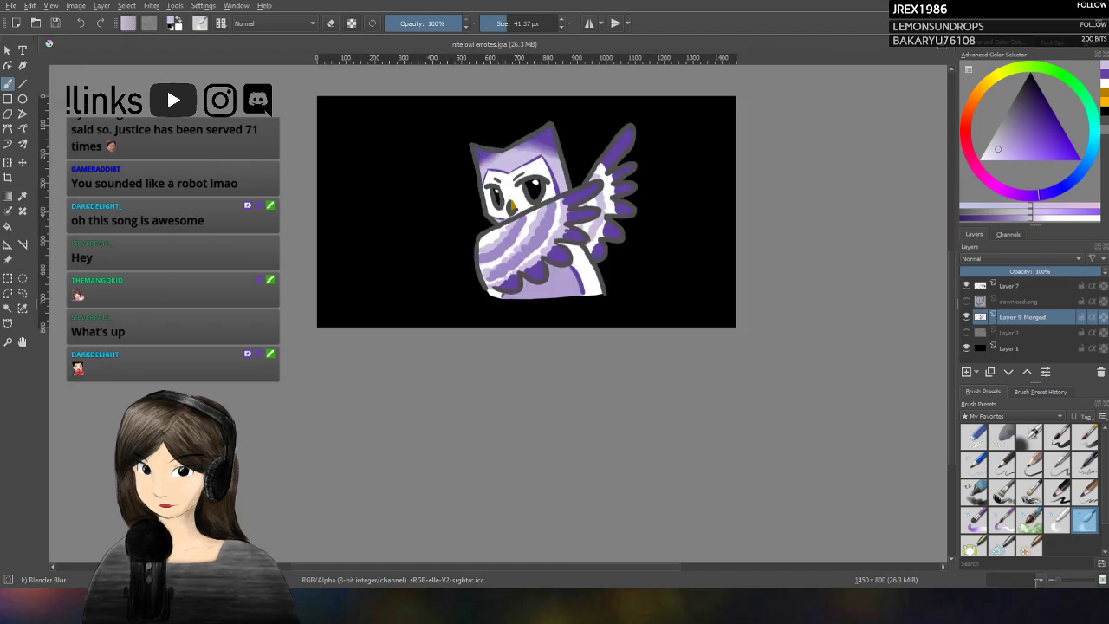
pyautogui.press('3')
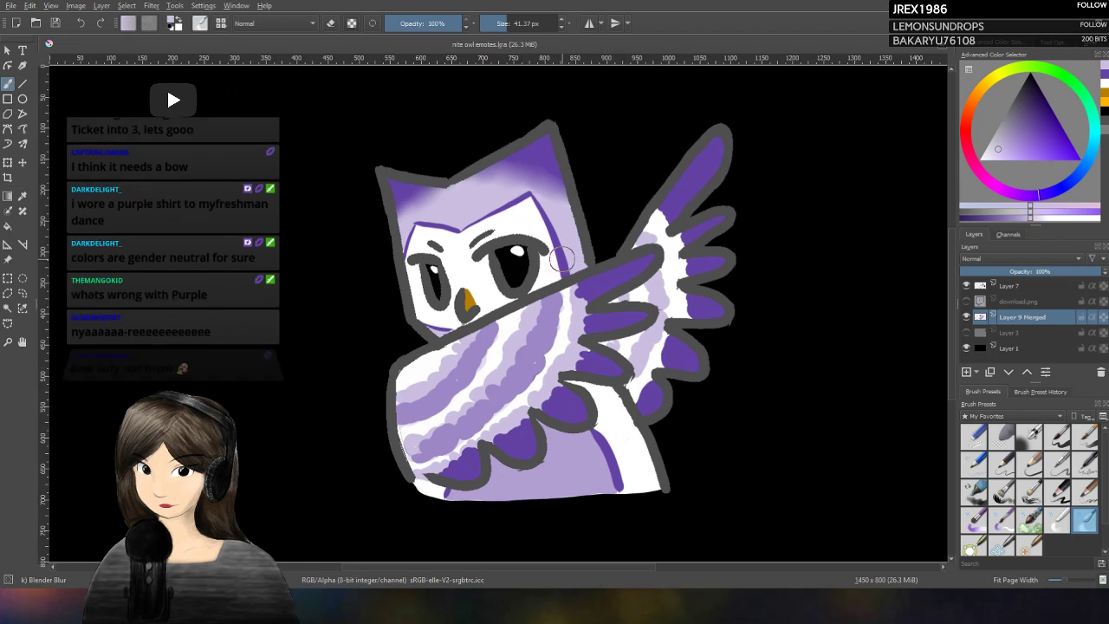
pyautogui.scroll(-6, 826, 436)
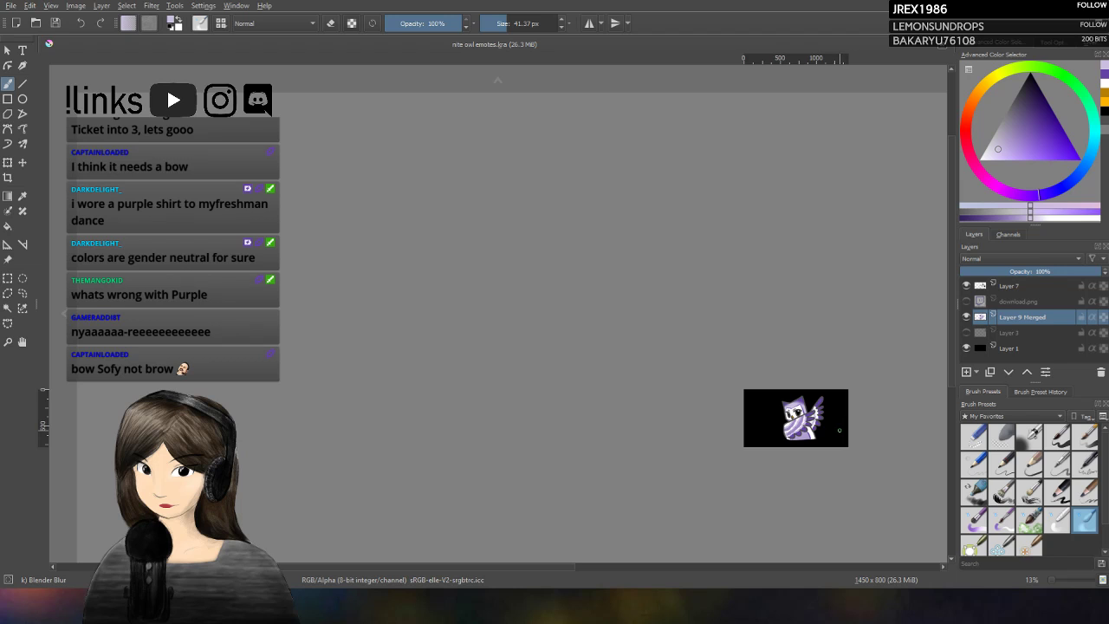
pyautogui.scroll(5, 820, 409)
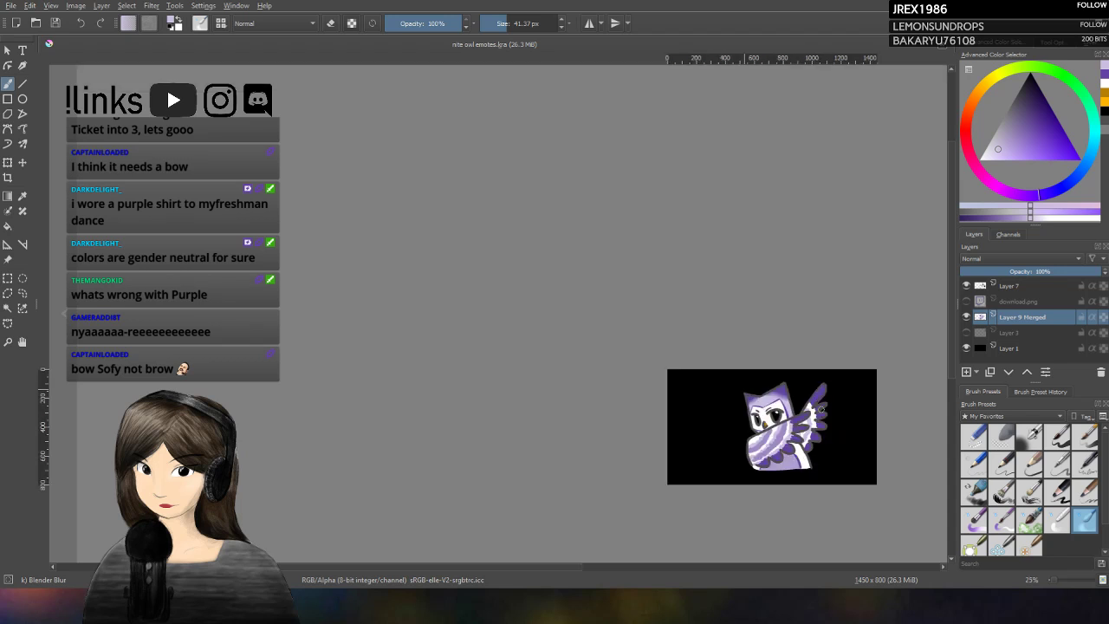
pyautogui.scroll(3, 820, 409)
pyautogui.scroll(-2, 819, 409)
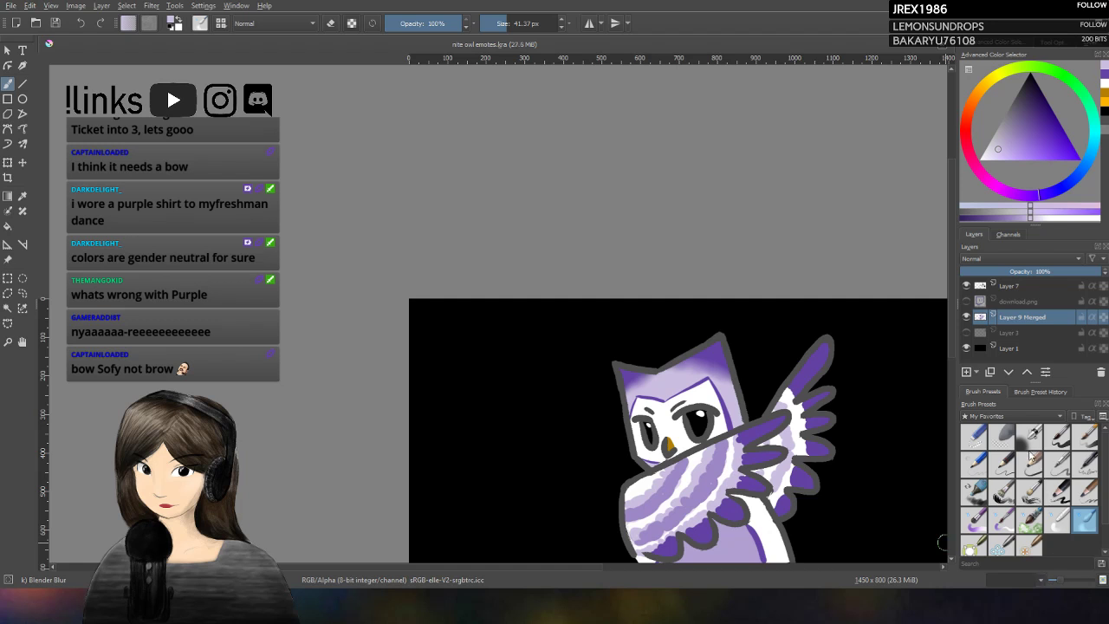
pyautogui.press('3')
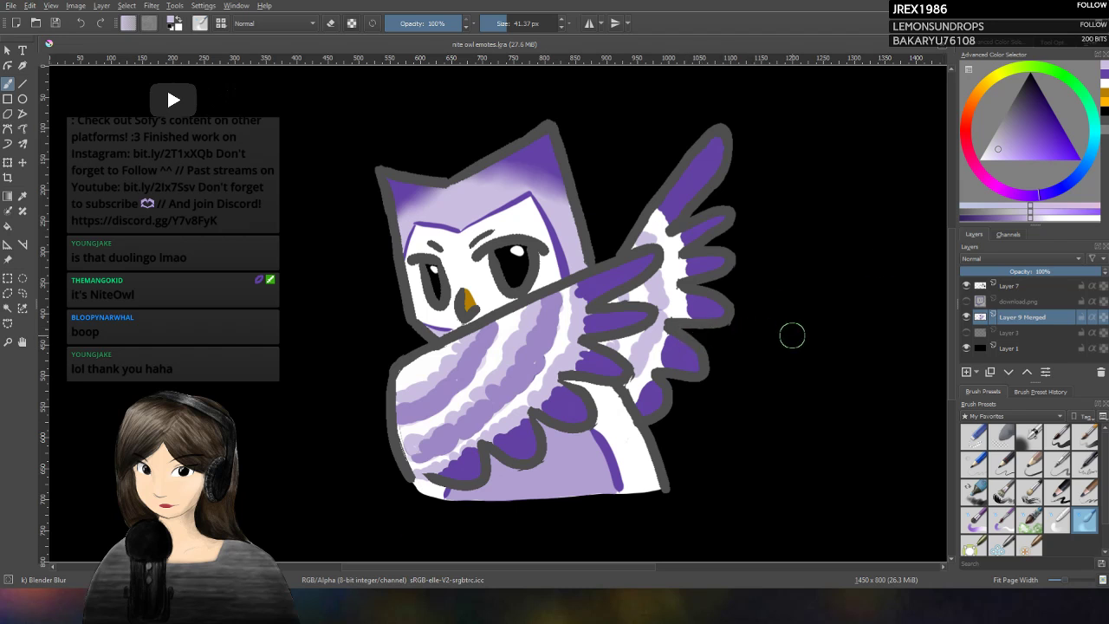
# Step: Compare the owl's softened ear markings at small emote size and at full page width
pyautogui.press('1')
pyautogui.scroll(1, 792, 335)
pyautogui.scroll(-7, 792, 336)
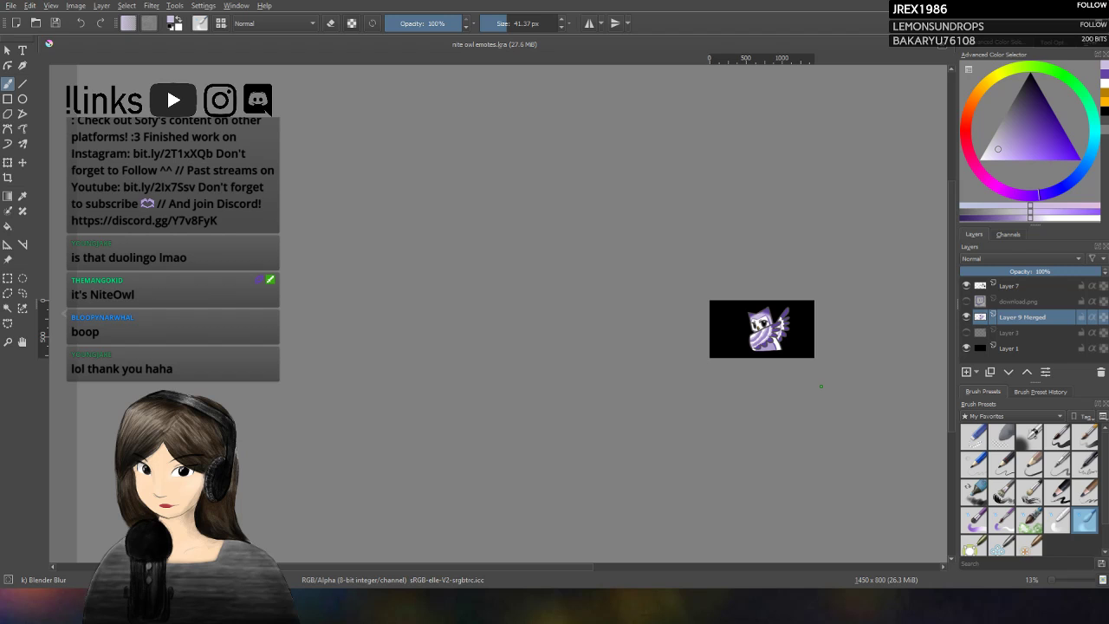
pyautogui.scroll(3, 821, 386)
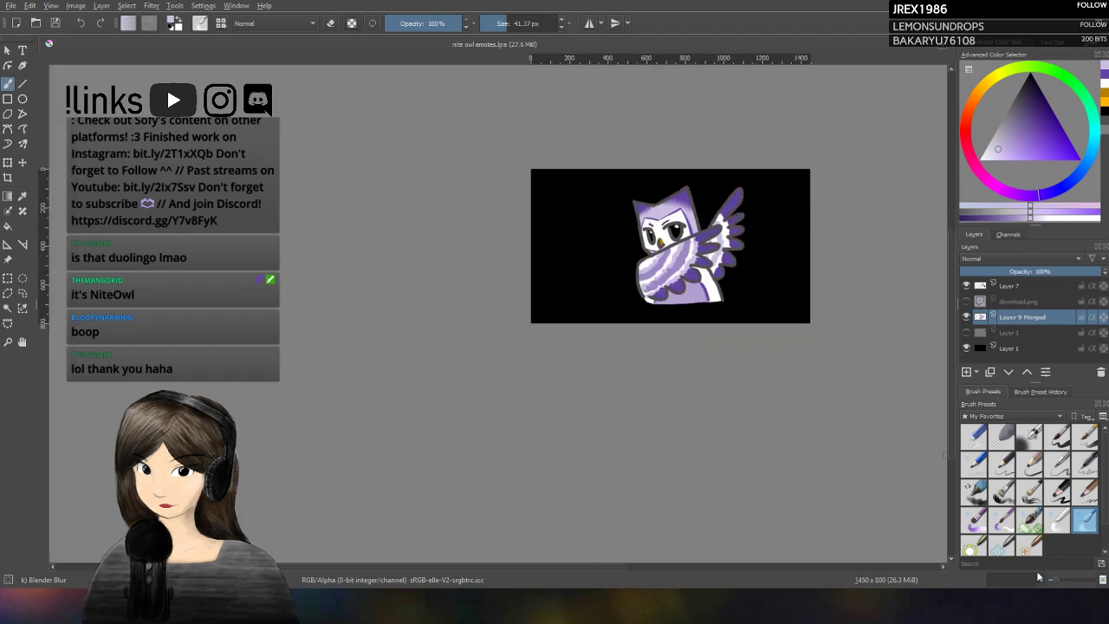
pyautogui.press('3')
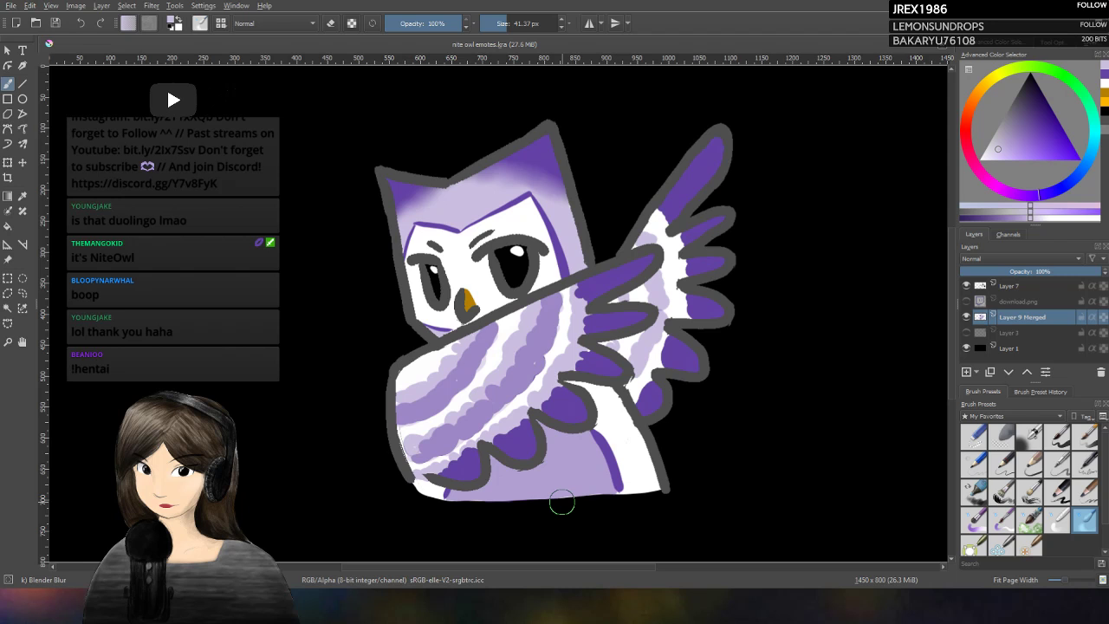
# Step: Paint over the dark ear markings in light purple with the Basic-5 Size brush at 40 px, and switch the colour to dark purple
pyautogui.moveTo(429, 463); pyautogui.dragTo(405, 444)
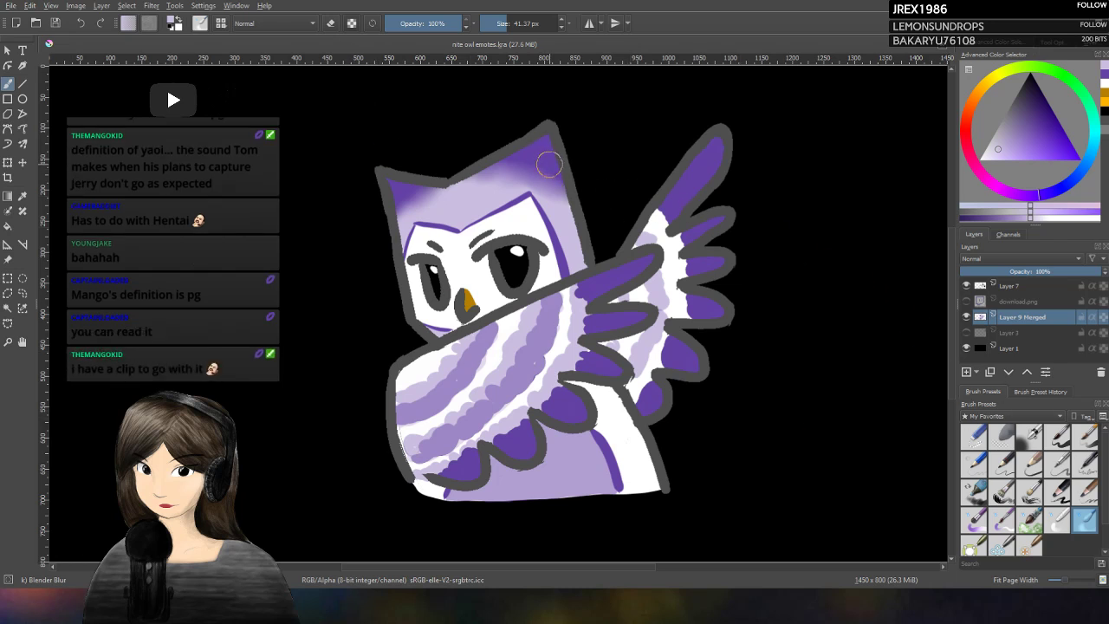
pyautogui.moveTo(549, 165); pyautogui.dragTo(556, 185)
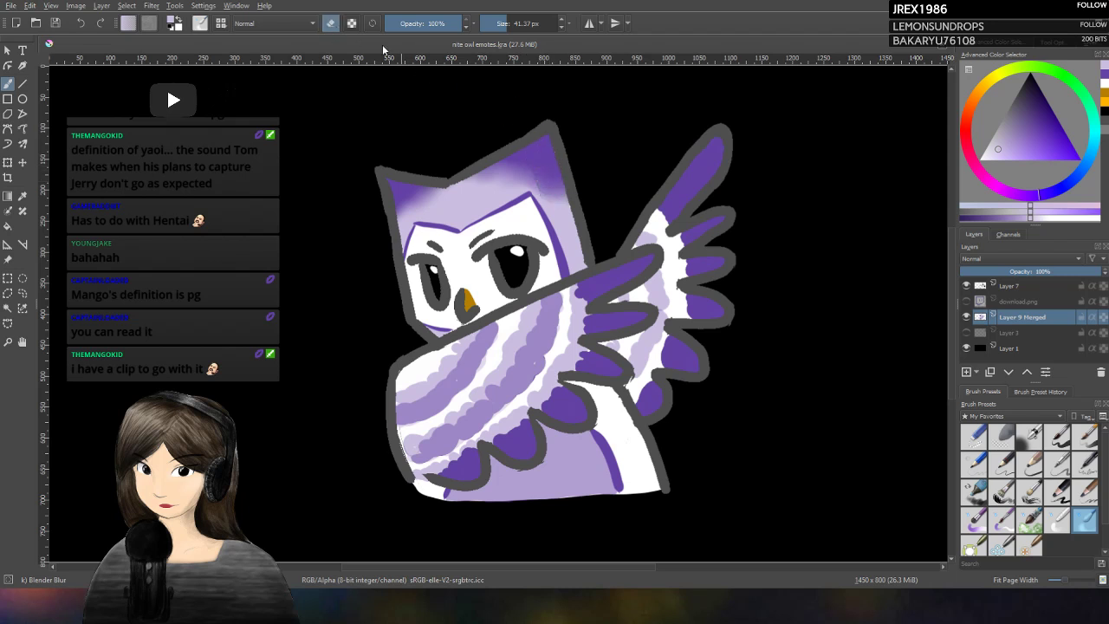
pyautogui.click(330, 23)
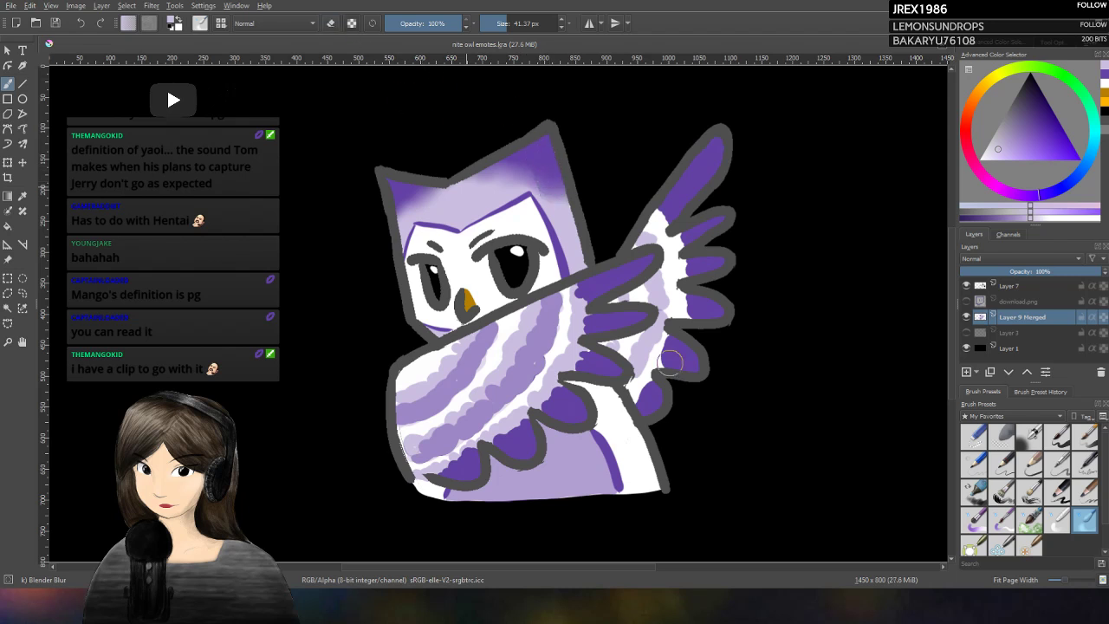
pyautogui.click(1000, 466)
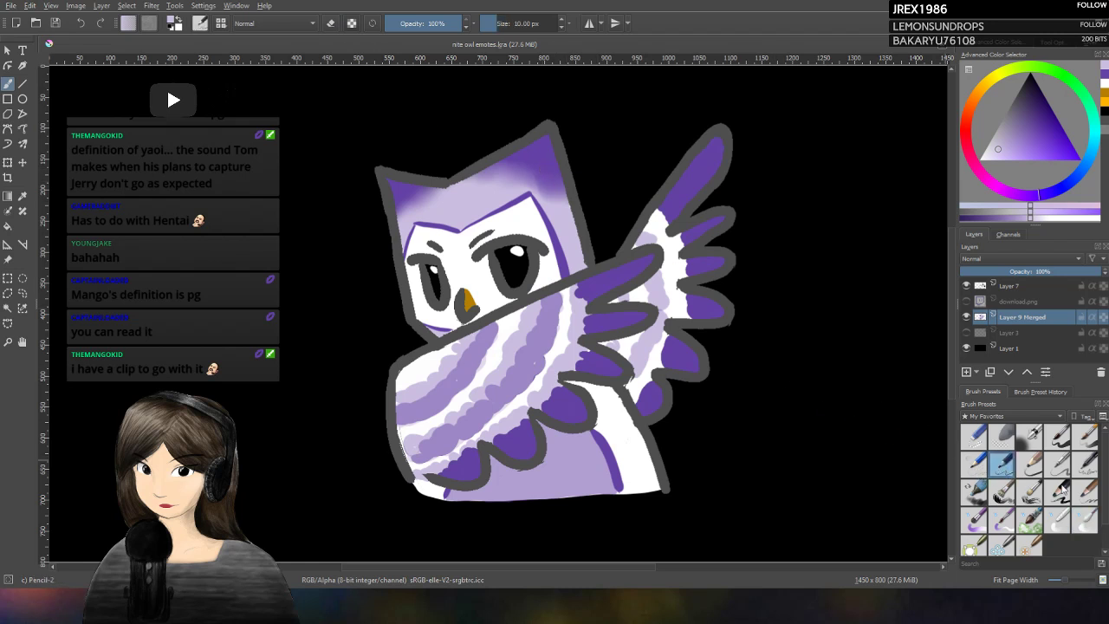
pyautogui.click(1057, 436)
pyautogui.moveTo(537, 158)
pyautogui.mouseDown()
pyautogui.moveTo(558, 199)
pyautogui.moveTo(545, 136)
pyautogui.moveTo(528, 167)
pyautogui.moveTo(537, 184)
pyautogui.moveTo(524, 86)
pyautogui.moveTo(555, 152)
pyautogui.moveTo(557, 187)
pyautogui.moveTo(543, 179)
pyautogui.moveTo(551, 201)
pyautogui.moveTo(527, 184)
pyautogui.moveTo(546, 147)
pyautogui.moveTo(554, 171)
pyautogui.moveTo(539, 137)
pyautogui.moveTo(516, 162)
pyautogui.moveTo(536, 170)
pyautogui.moveTo(504, 189)
pyautogui.moveTo(474, 182)
pyautogui.moveTo(535, 130)
pyautogui.moveTo(449, 186)
pyautogui.moveTo(400, 185)
pyautogui.moveTo(396, 209)
pyautogui.moveTo(432, 188)
pyautogui.moveTo(427, 208)
pyautogui.moveTo(403, 221)
pyautogui.mouseUp()
pyautogui.hotkey('ctrl', 'z')
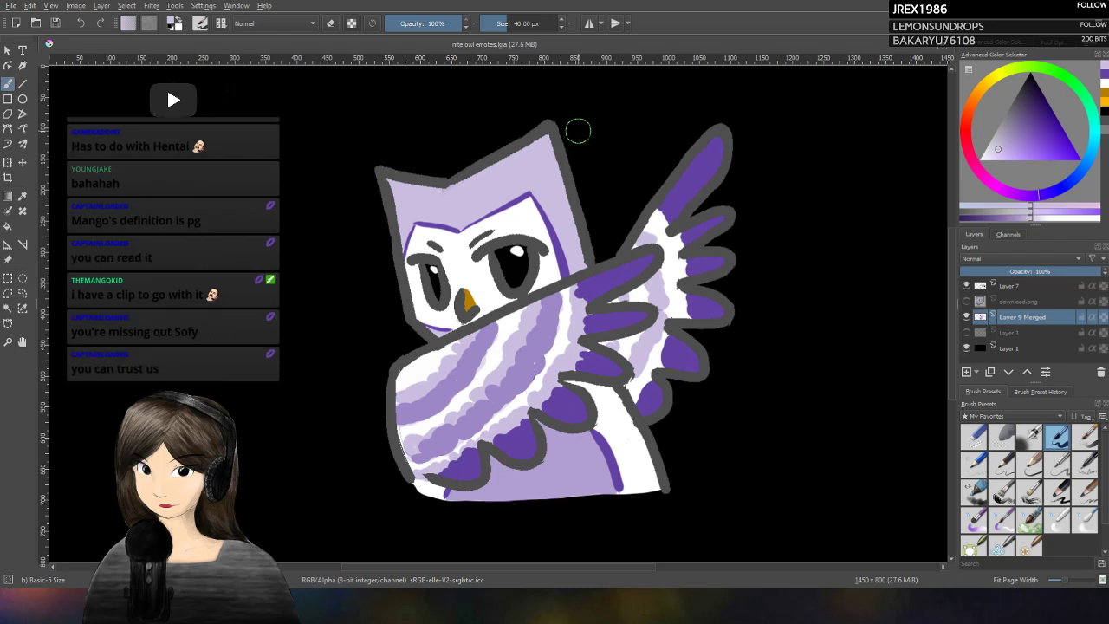
pyautogui.moveTo(391, 182)
pyautogui.mouseDown()
pyautogui.moveTo(436, 198)
pyautogui.moveTo(563, 143)
pyautogui.mouseUp()
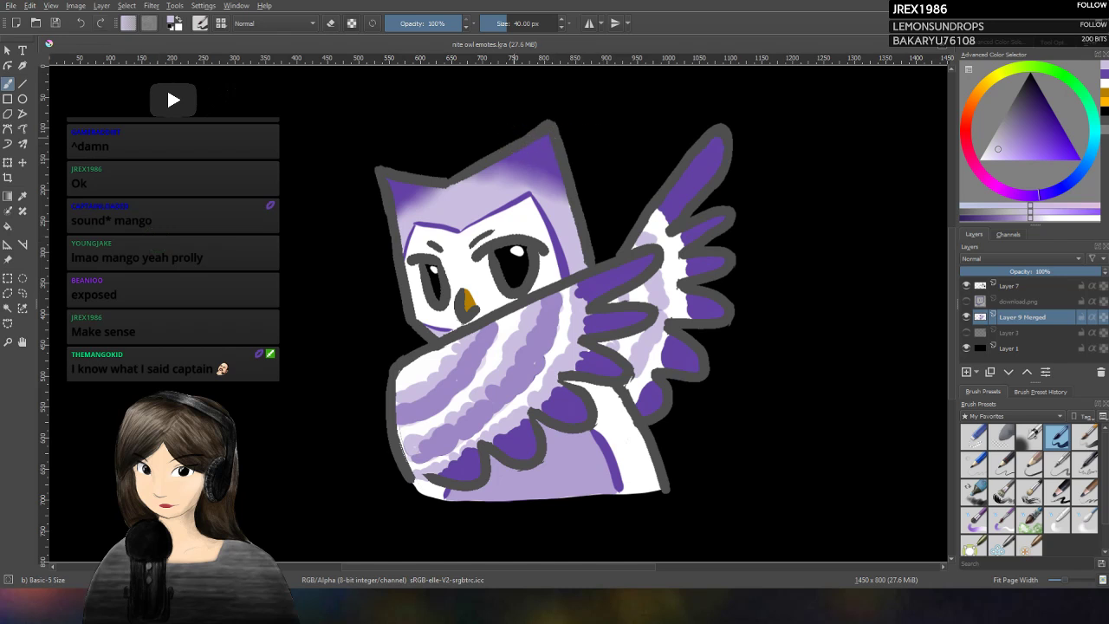
pyautogui.hotkey('ctrl', 'z')
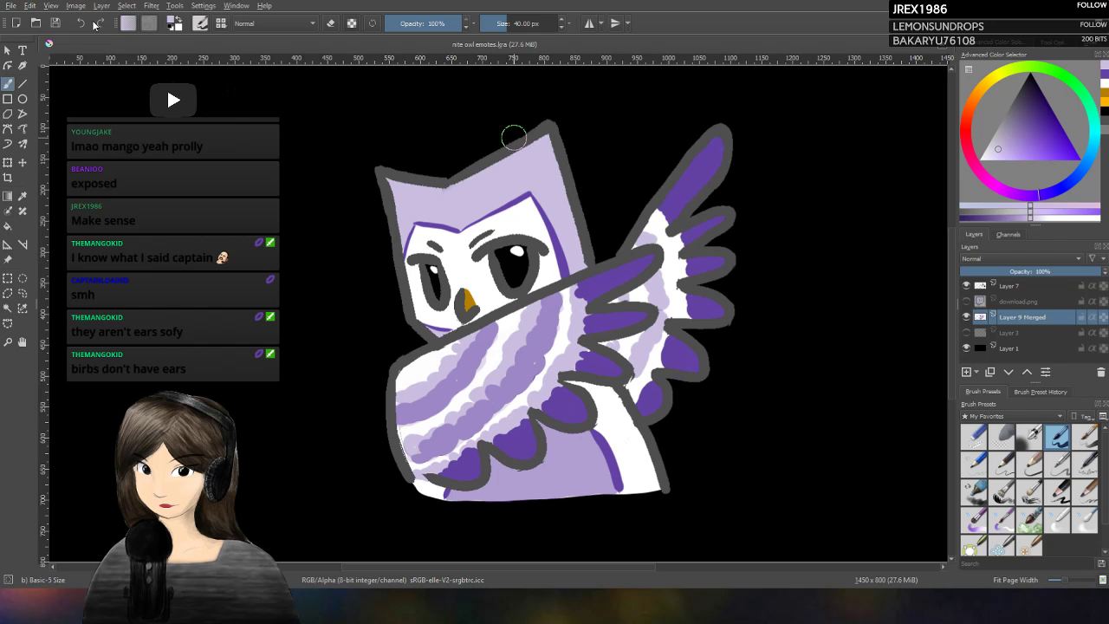
pyautogui.click(1104, 75)
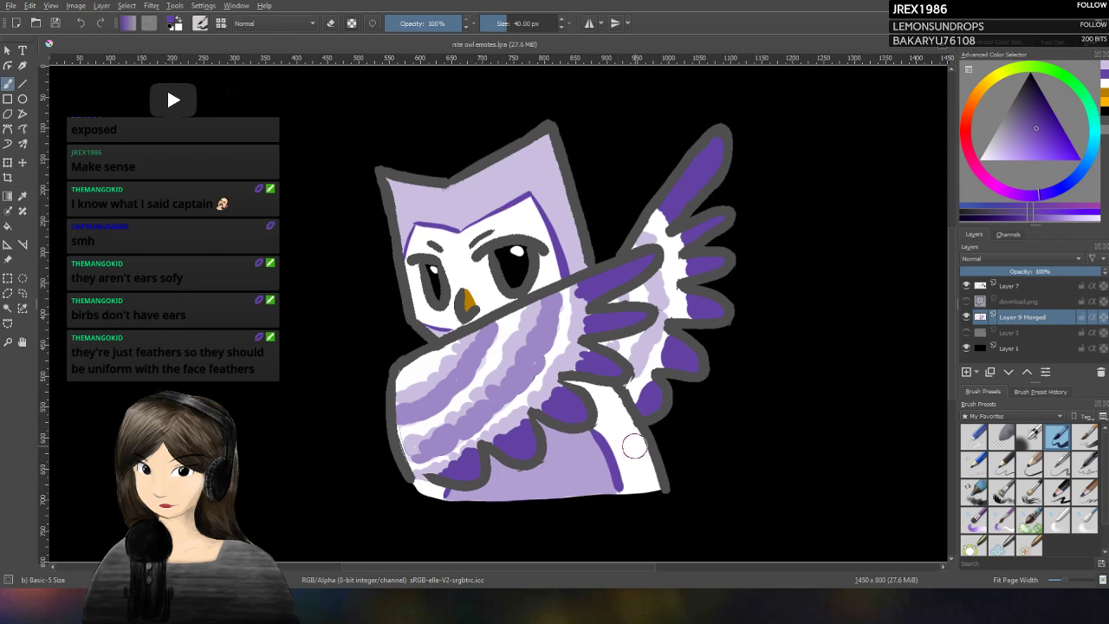
# Step: Try dark purple forehead markings, a central dot flanked by curved swirls, and undo them
pyautogui.click(536, 171)
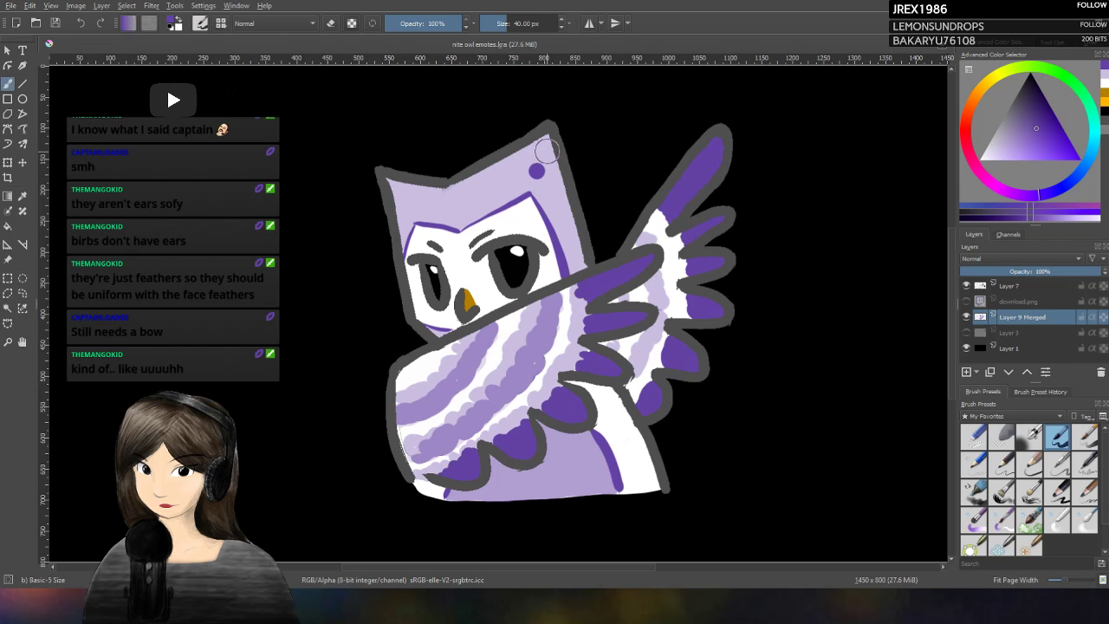
pyautogui.hotkey('ctrl', 'z')
pyautogui.click(495, 179)
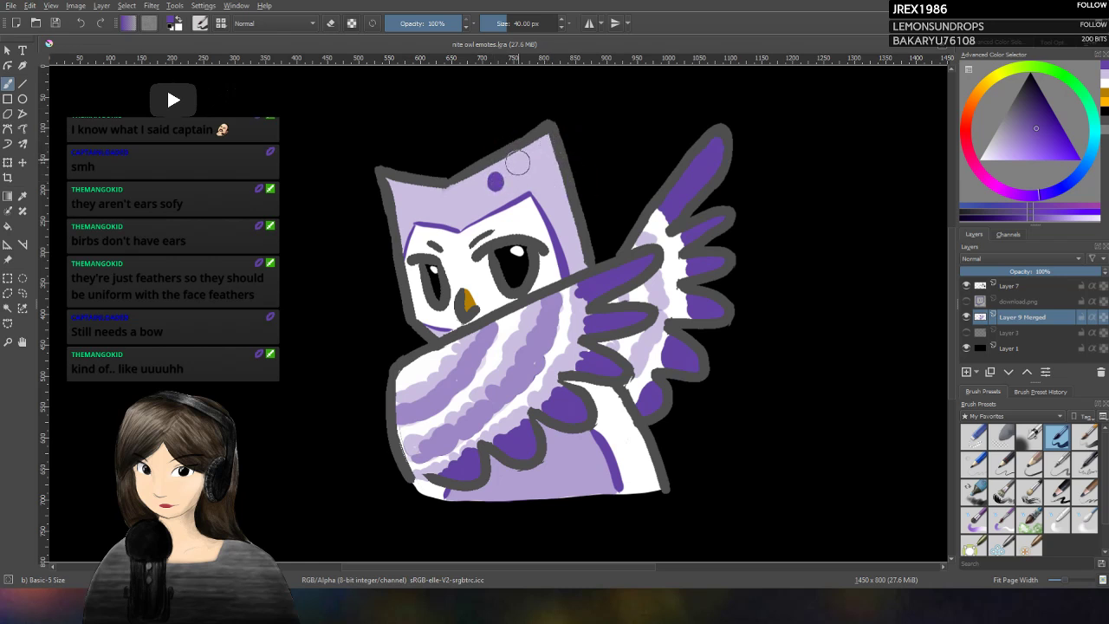
pyautogui.moveTo(525, 158)
pyautogui.mouseDown()
pyautogui.moveTo(520, 173)
pyautogui.moveTo(475, 183)
pyautogui.moveTo(467, 198)
pyautogui.mouseUp()
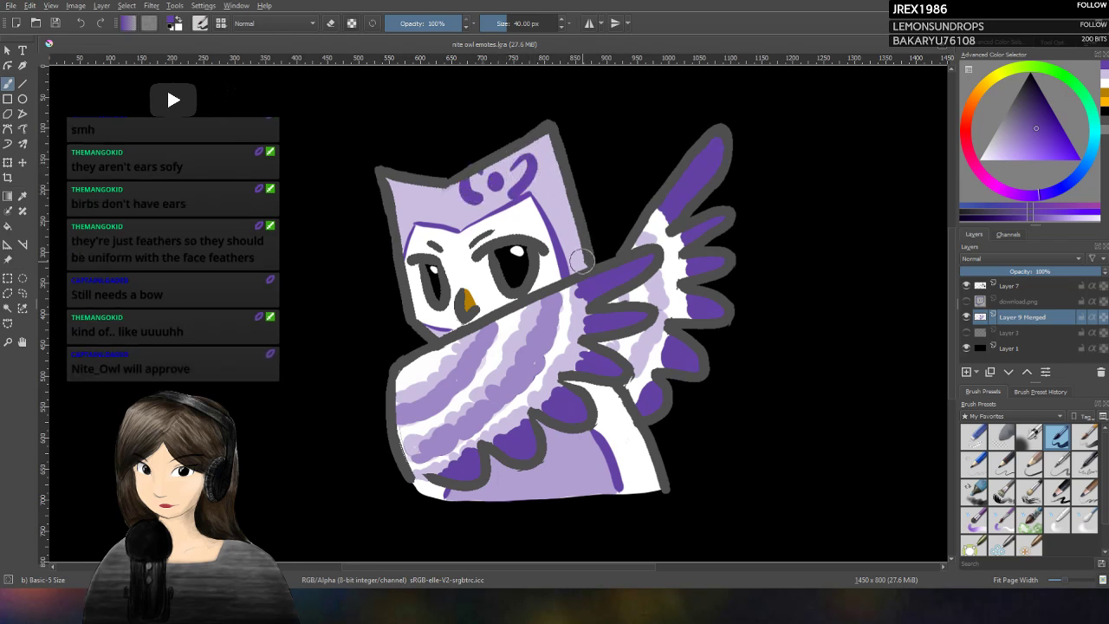
pyautogui.hotkey('ctrl', 'z')
pyautogui.hotkey('ctrl', 'z')
pyautogui.hotkey('ctrl', 'z')
pyautogui.hotkey('ctrl', 'z')
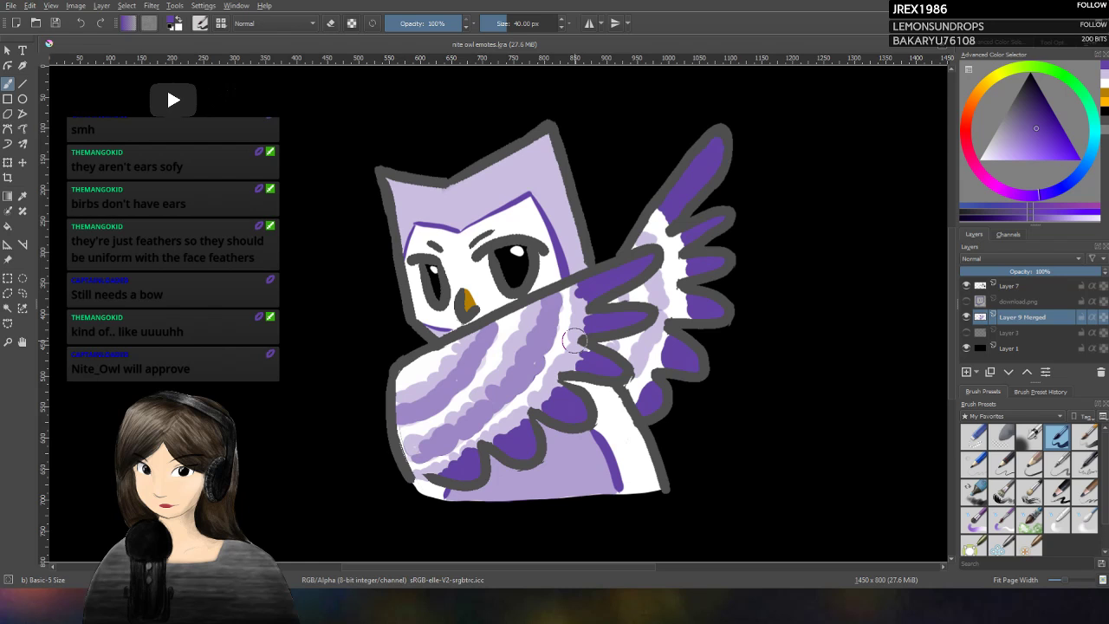
# Step: Draw a tiny dark purple squiggle on the forehead below the notch between the ears, with the brush at 7.47 px, and save the file
pyautogui.moveTo(519, 26); pyautogui.dragTo(495, 27)
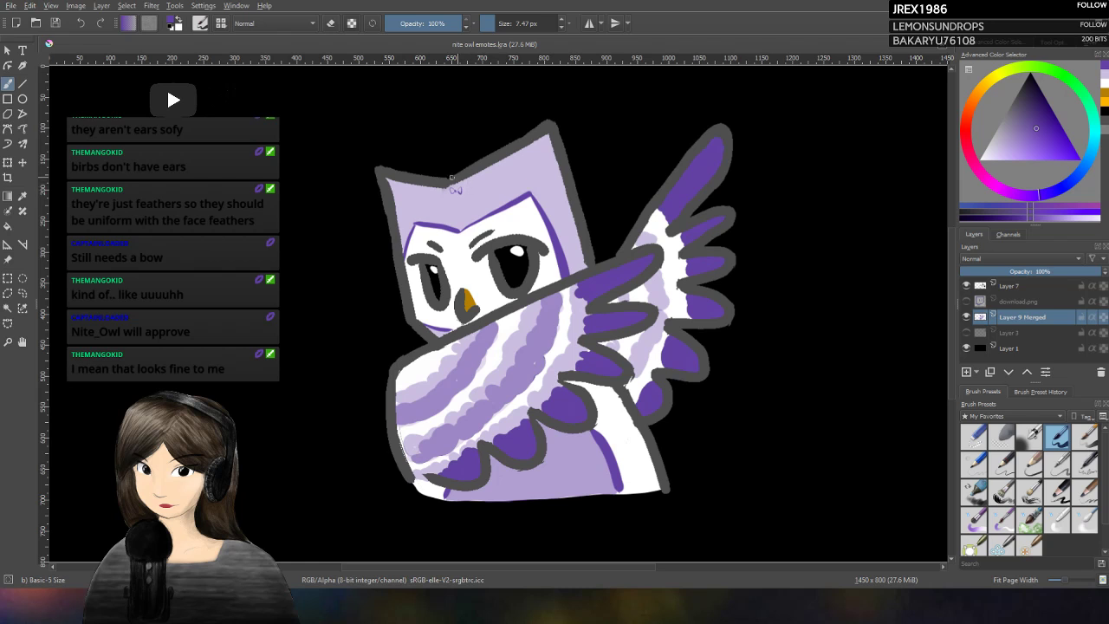
pyautogui.moveTo(452, 188); pyautogui.dragTo(461, 194)
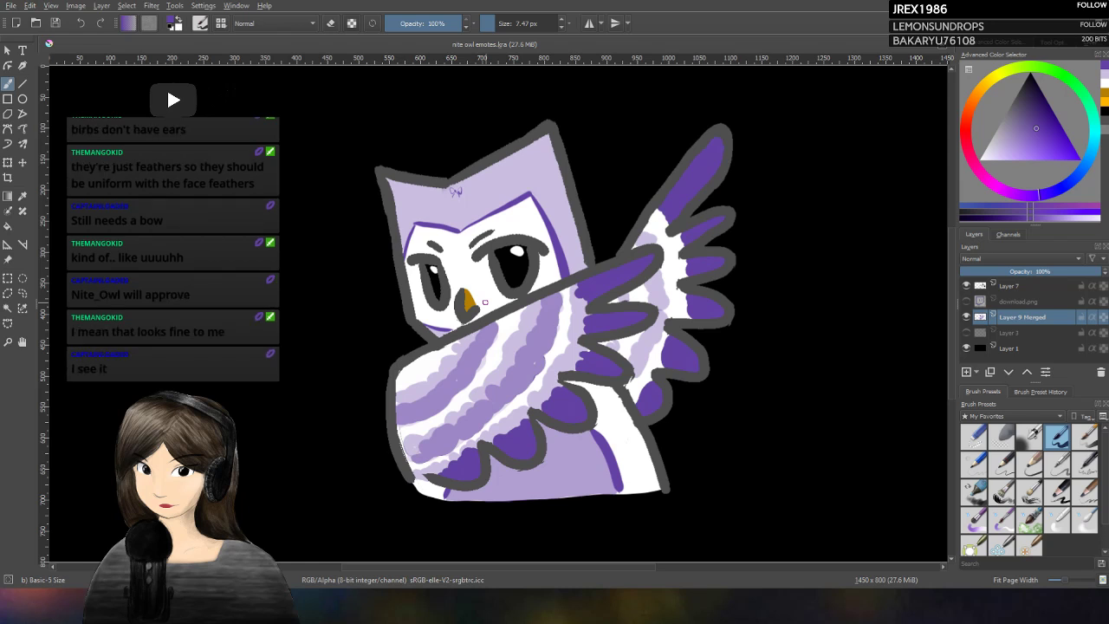
pyautogui.scroll(-5, 924, 512)
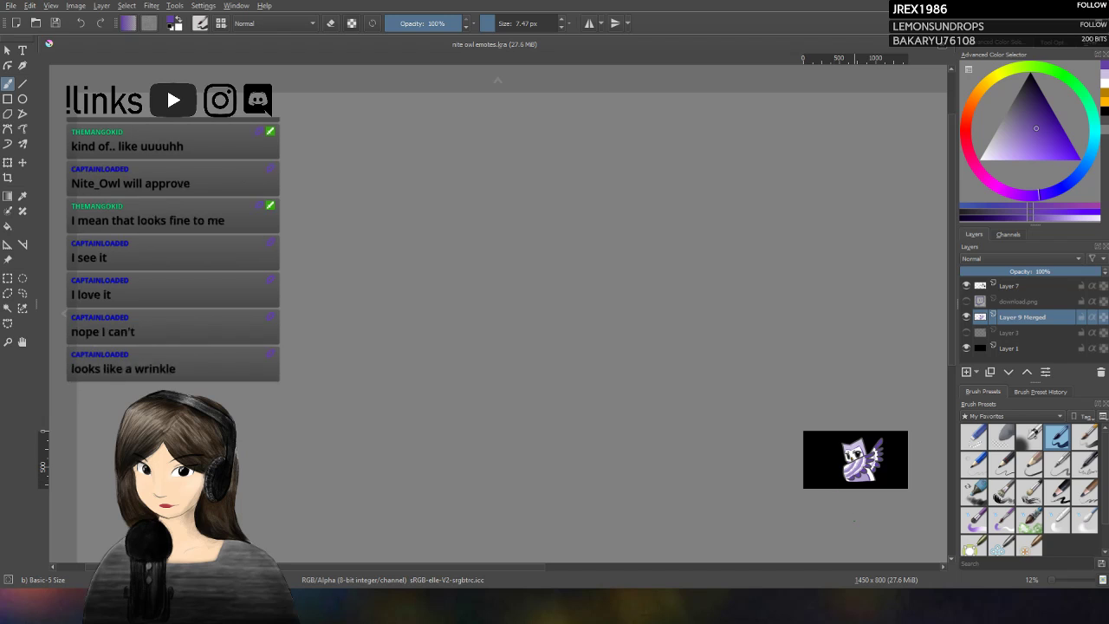
pyautogui.press('1')
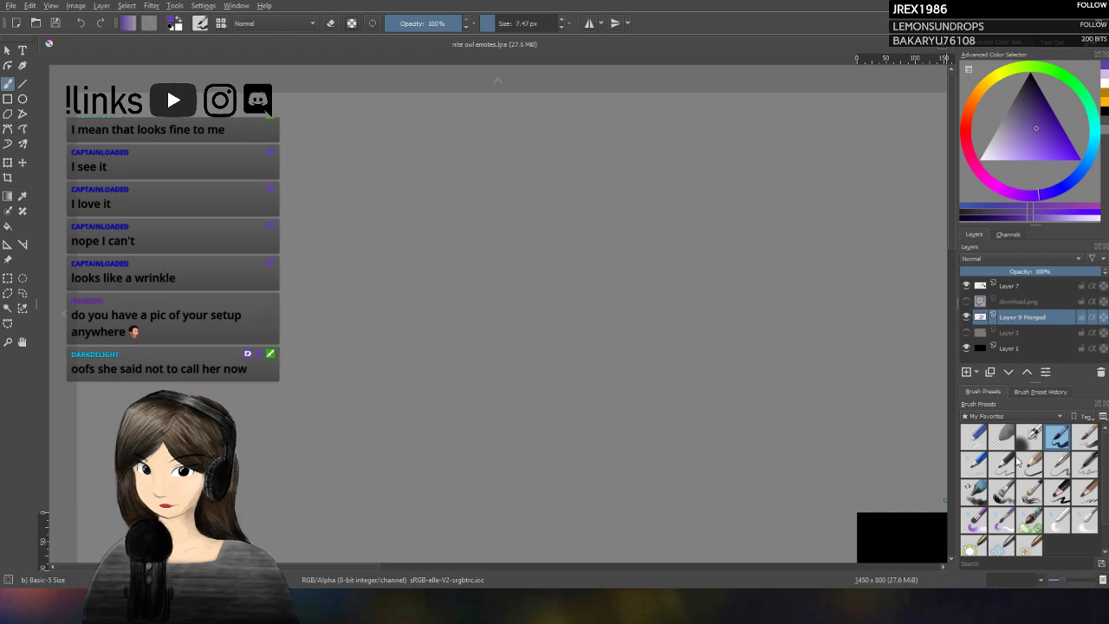
pyautogui.press('3')
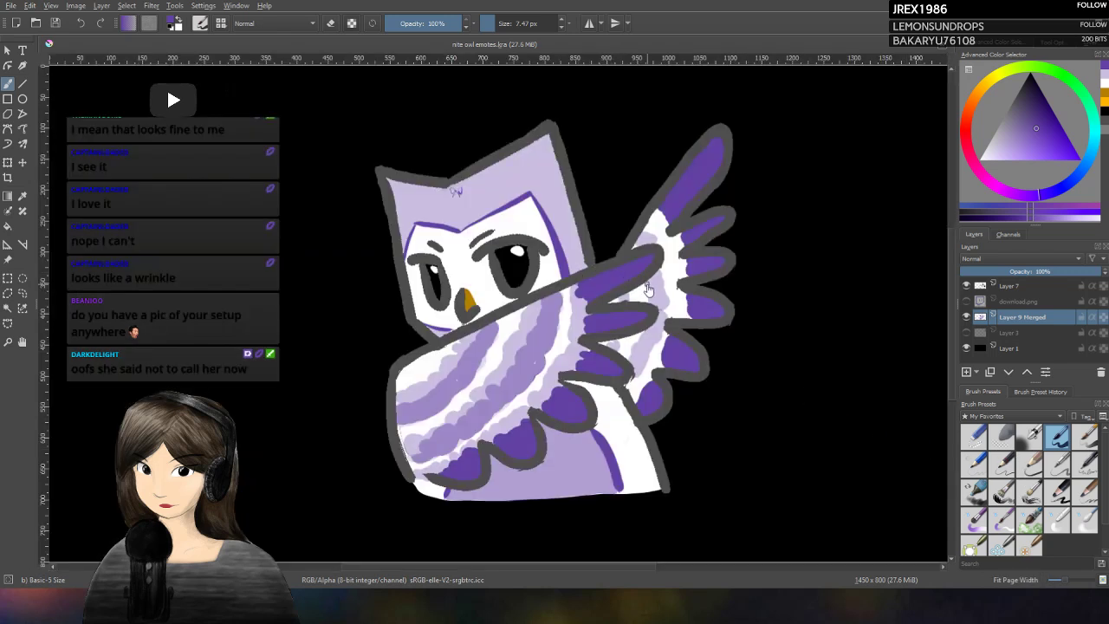
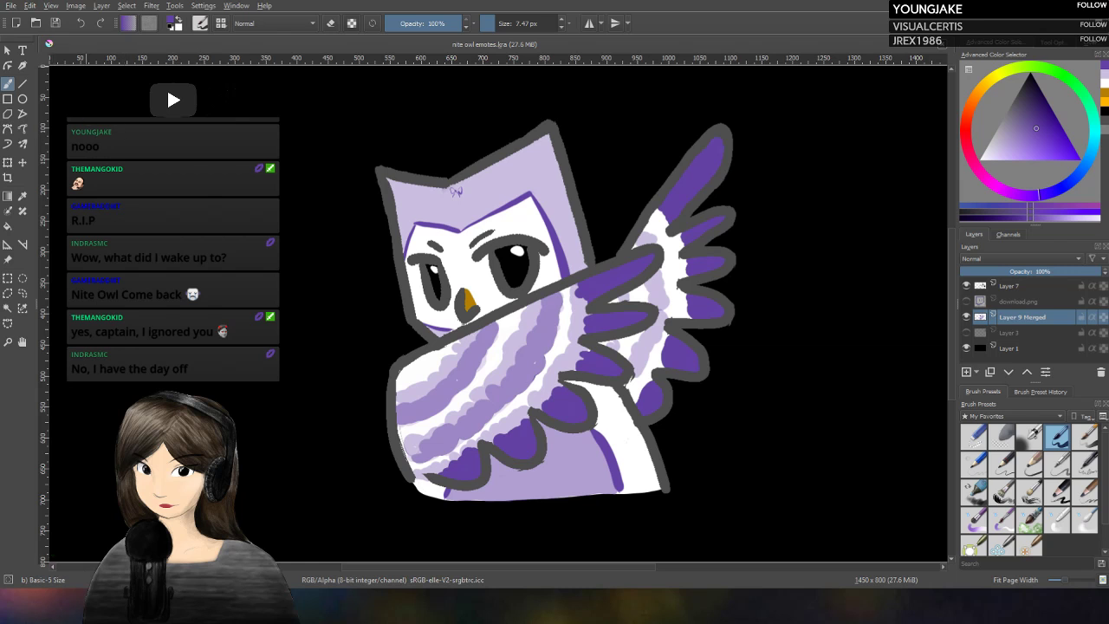
pyautogui.hotkey('ctrl', 's')
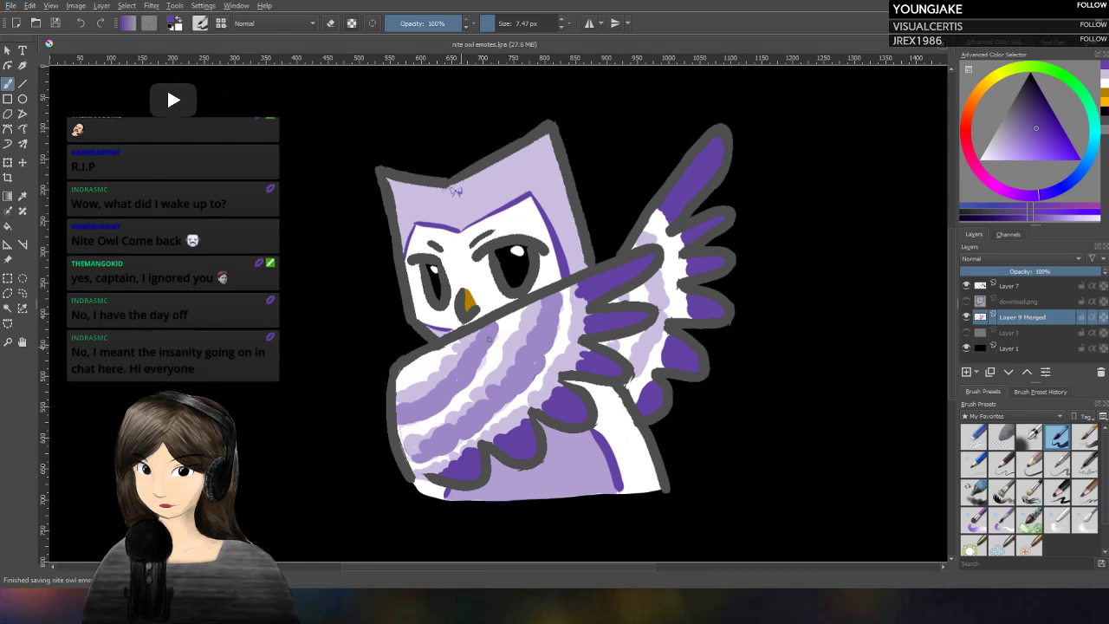
# Step: Hide the black background layer, Layer 1, and delete the handwritten note beside the owl from Layer 7 using a freehand selection
pyautogui.click(966, 349)
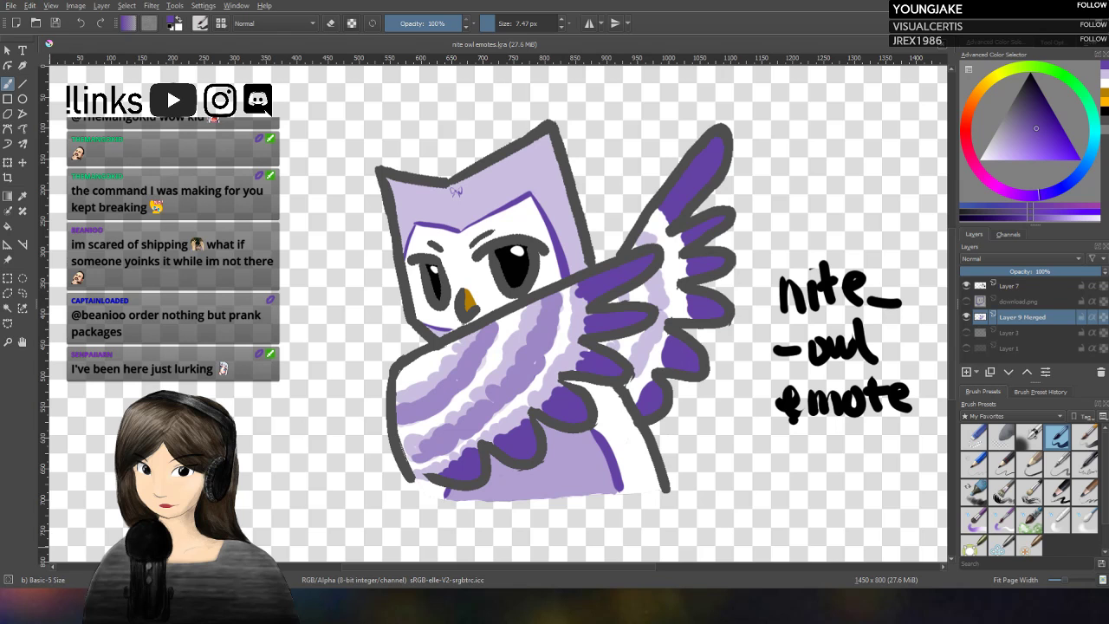
pyautogui.click(1008, 285)
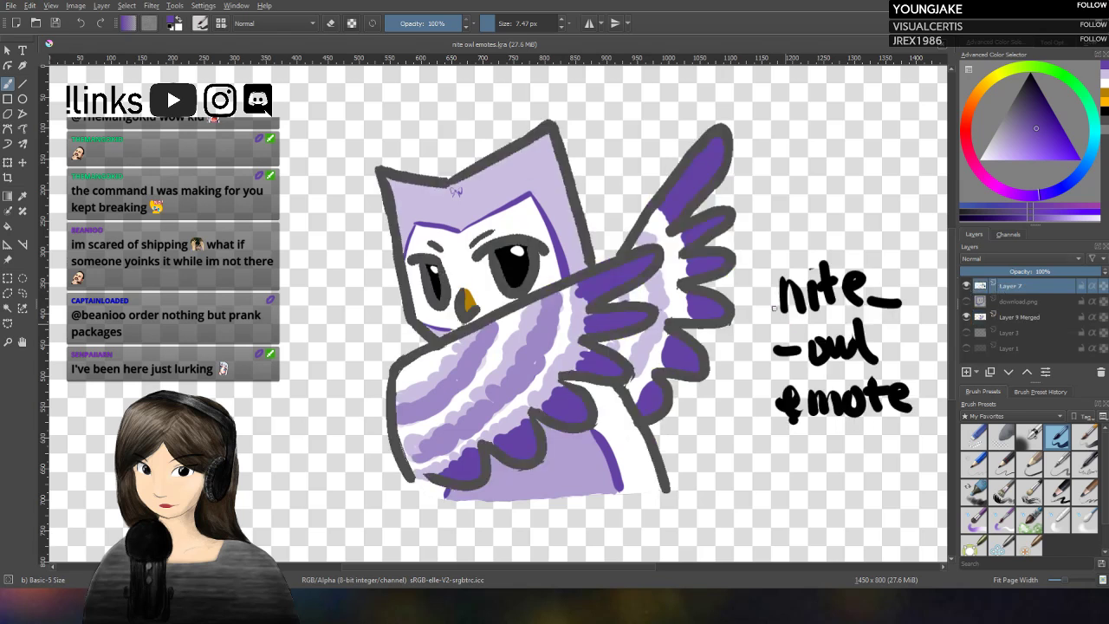
pyautogui.click(23, 292)
pyautogui.moveTo(916, 232)
pyautogui.mouseDown()
pyautogui.moveTo(770, 291)
pyautogui.moveTo(906, 468)
pyautogui.moveTo(942, 242)
pyautogui.mouseUp()
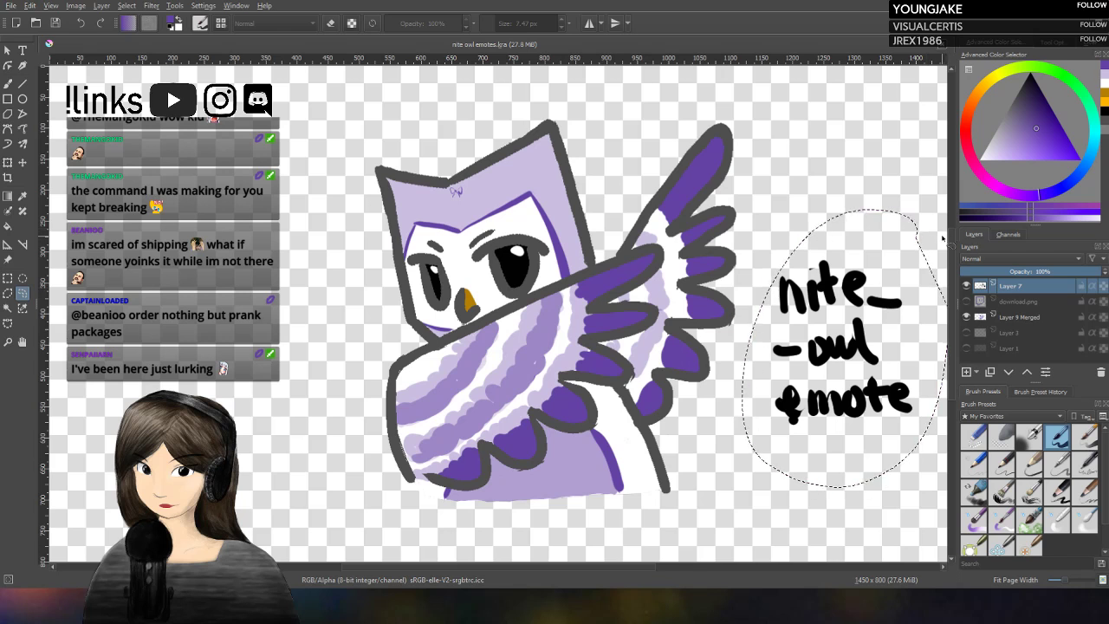
pyautogui.press('Delete')
pyautogui.hotkey('ctrl', 'shift', 'a')
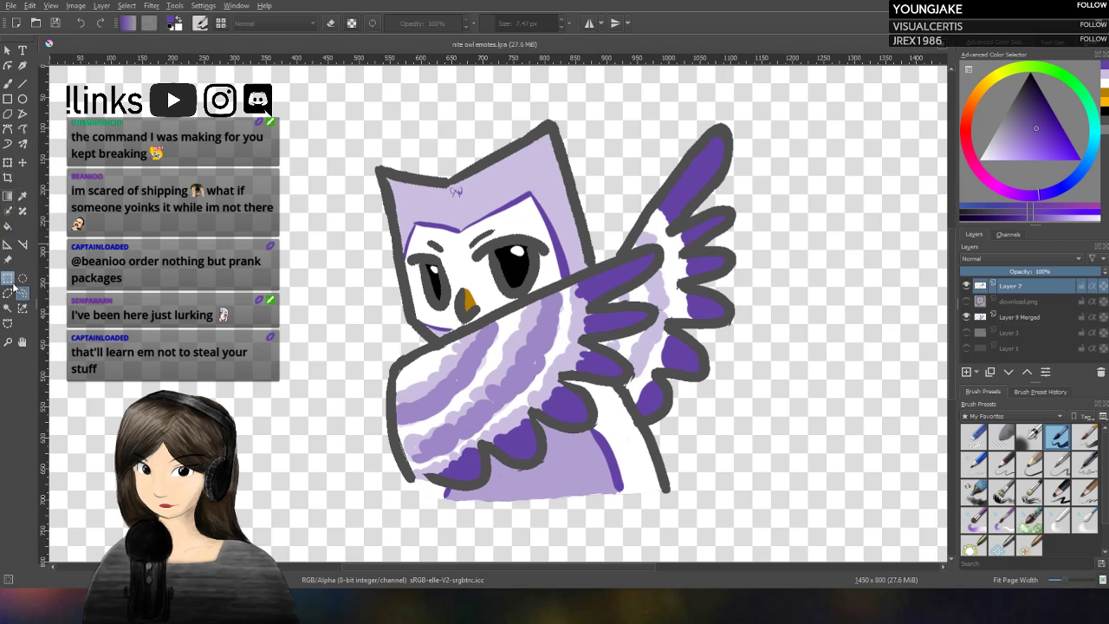
# Step: Make a square selection around the owl, turn it into a crop frame and shift the frame to include the whole raised wing
pyautogui.click(8, 176)
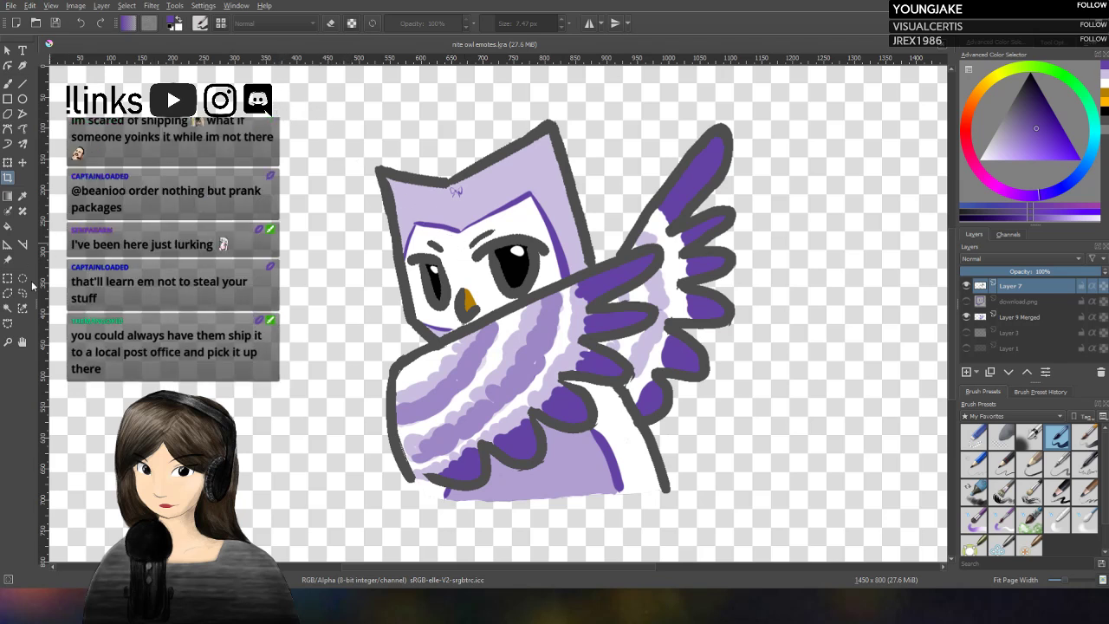
pyautogui.hotkey('ctrl', 'r')
pyautogui.moveTo(321, 113); pyautogui.dragTo(770, 496)
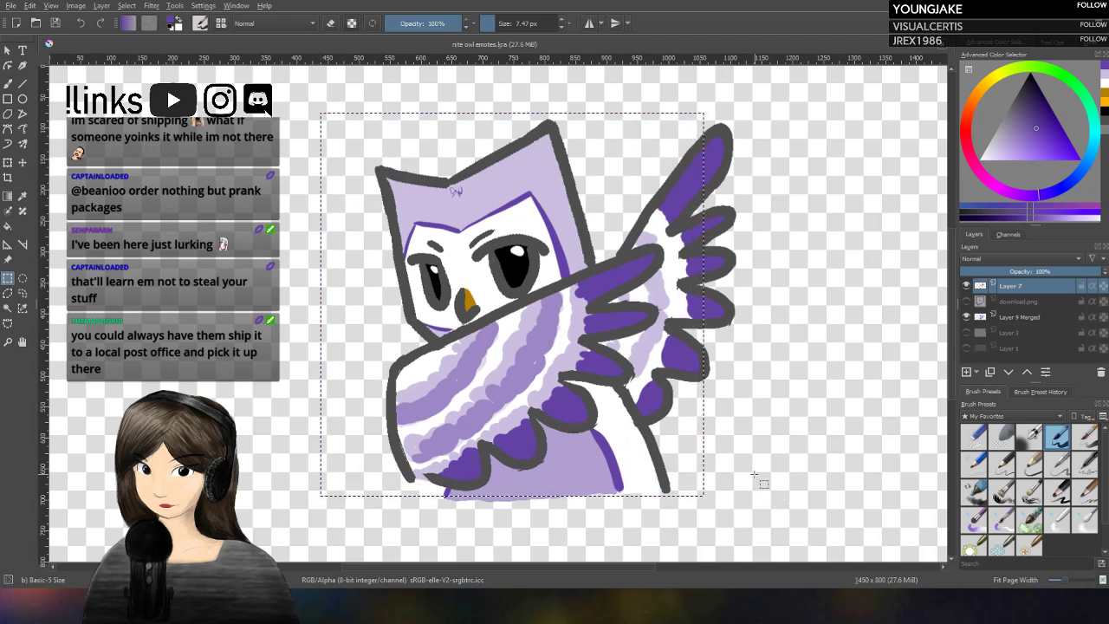
pyautogui.click(8, 177)
pyautogui.moveTo(531, 460); pyautogui.dragTo(571, 463)
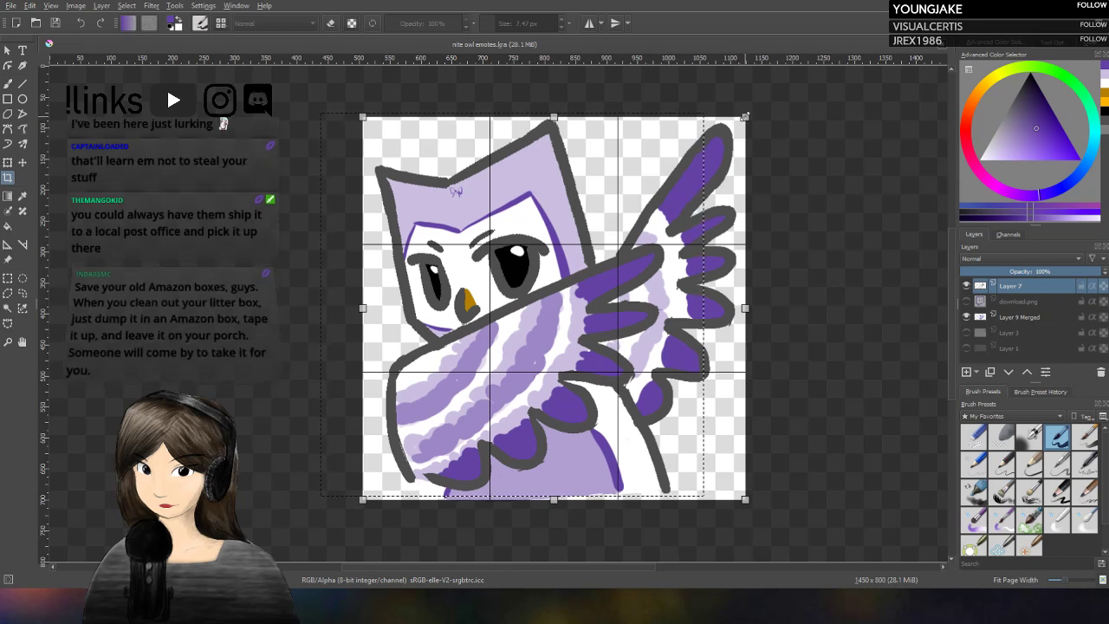
# Step: Tighten the crop frame around the owl's ears, wing tips and lower body, and crop the canvas to 583 x 581 px
pyautogui.moveTo(745, 115); pyautogui.dragTo(736, 125)
pyautogui.moveTo(362, 499); pyautogui.dragTo(372, 492)
pyautogui.moveTo(371, 490); pyautogui.dragTo(372, 491)
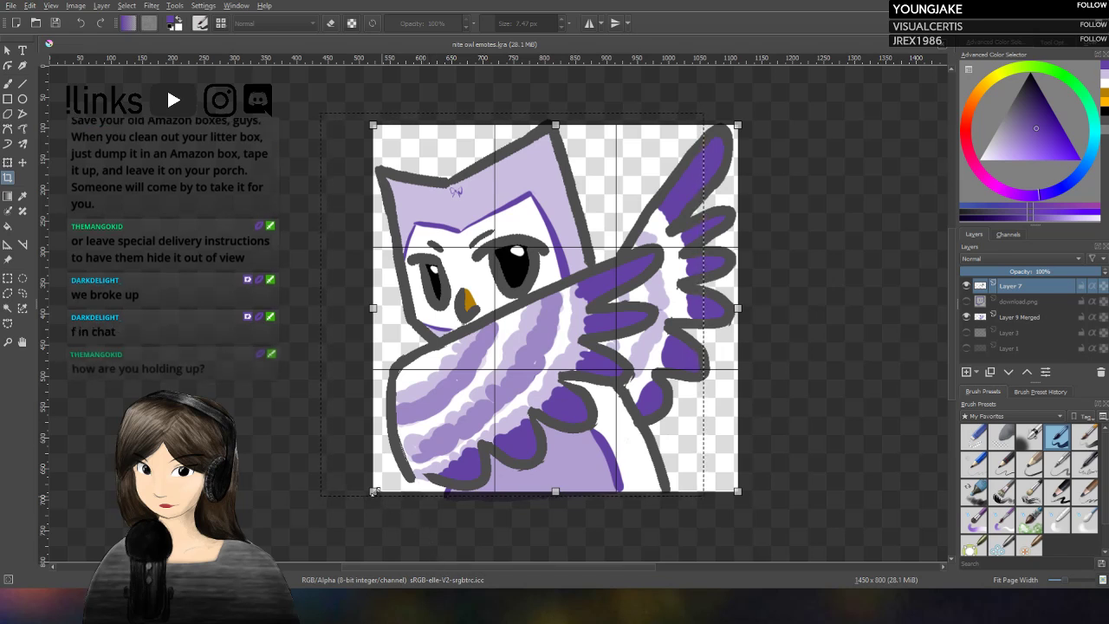
pyautogui.moveTo(376, 491); pyautogui.dragTo(376, 484)
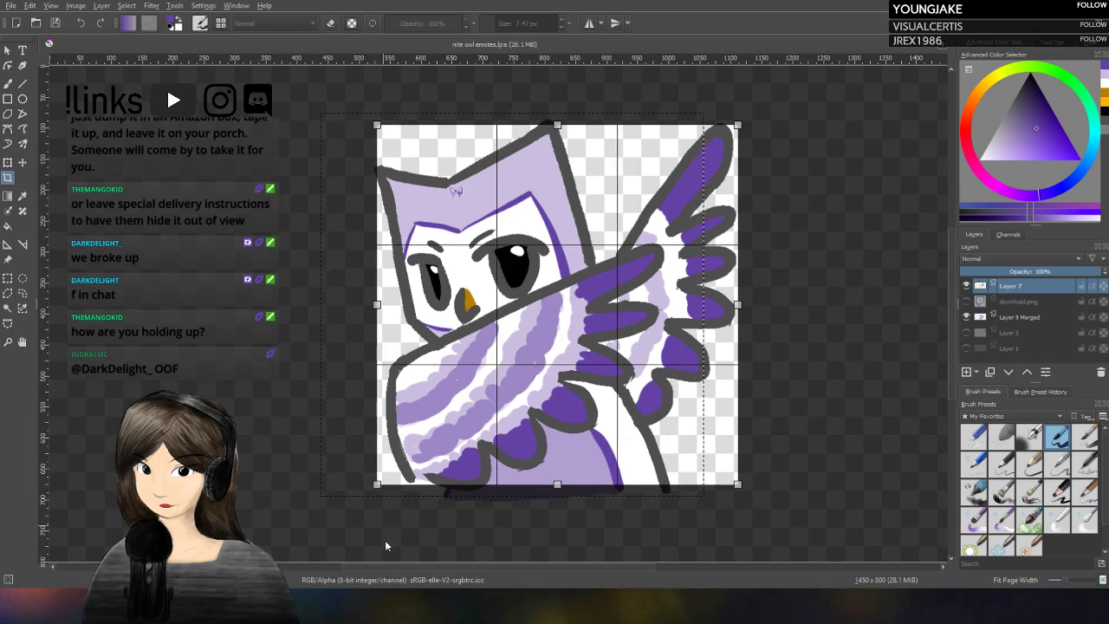
pyautogui.press('Return')
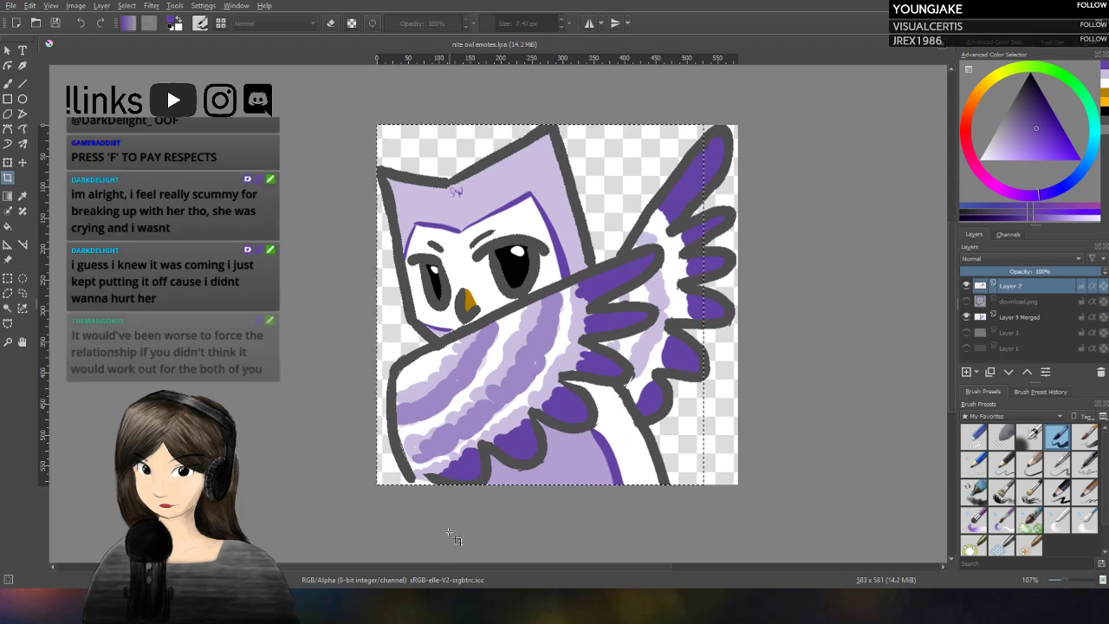
# Step: Undo the canvas crop to compare it with the uncropped picture, dismiss the crop frame and redo the crop
pyautogui.click(495, 333)
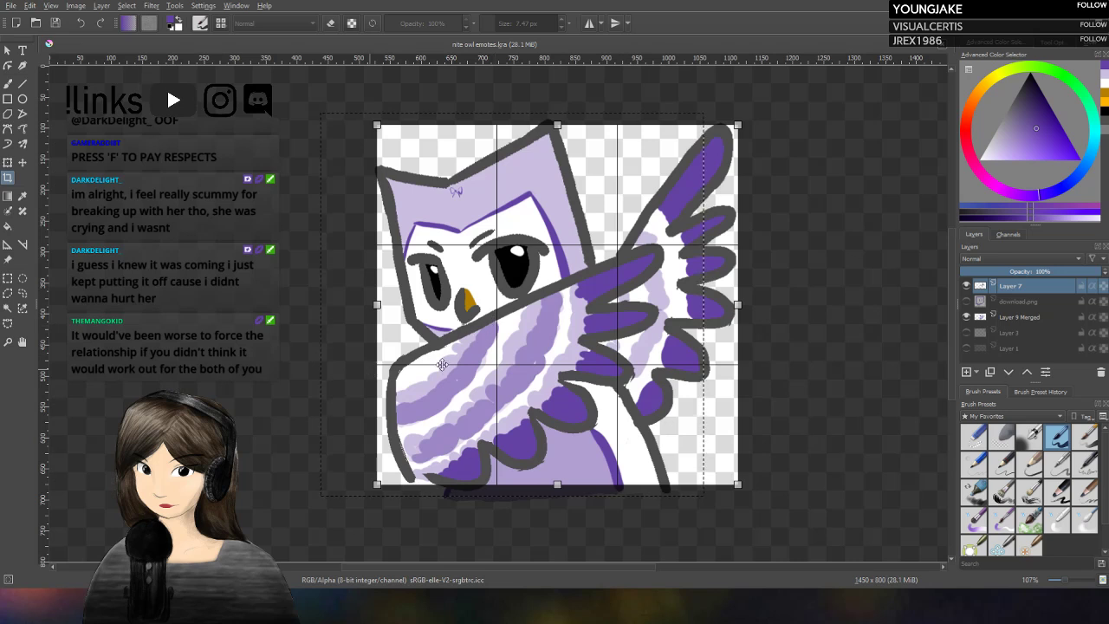
pyautogui.press('Escape')
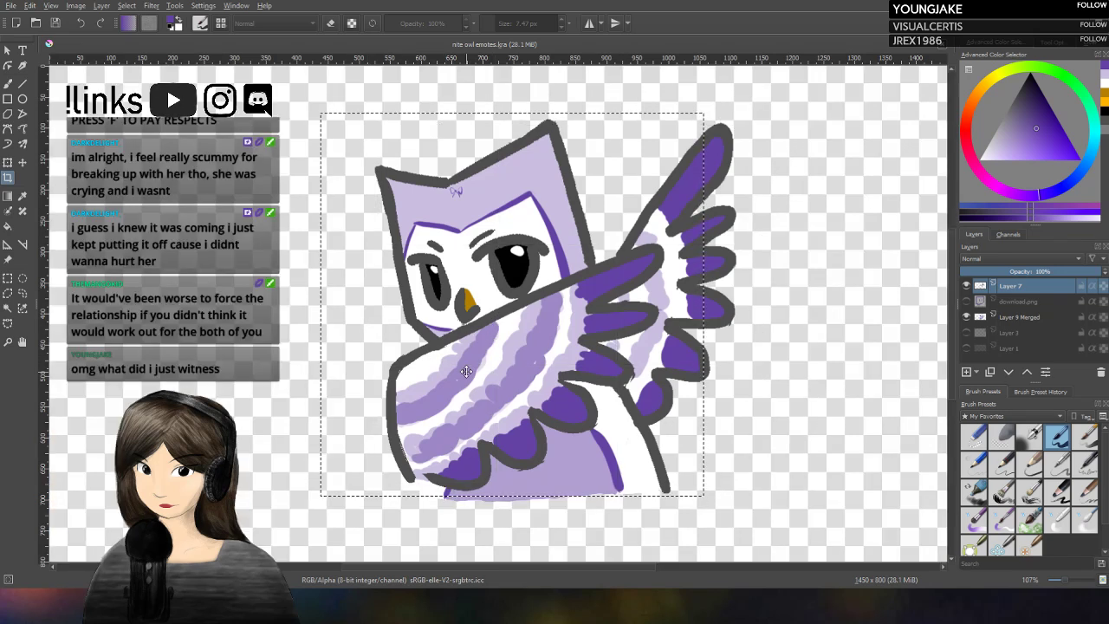
pyautogui.click(102, 28)
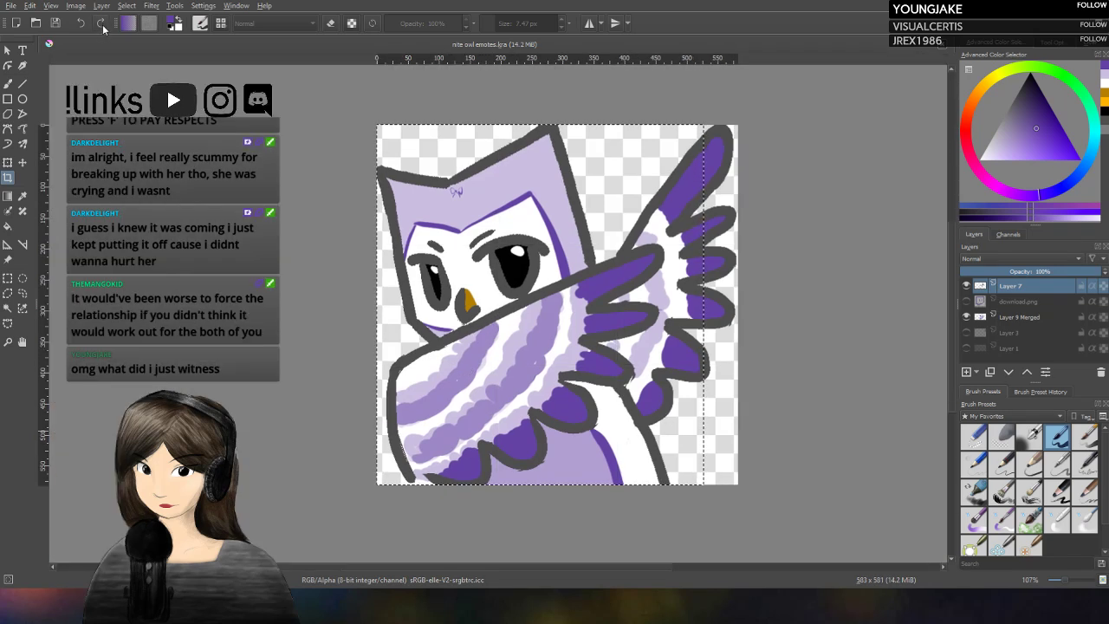
# Step: Check the cropped canvas's proportions by drawing a square selection over the owl picture, and clear the selection
pyautogui.hotkey('ctrl', 'r')
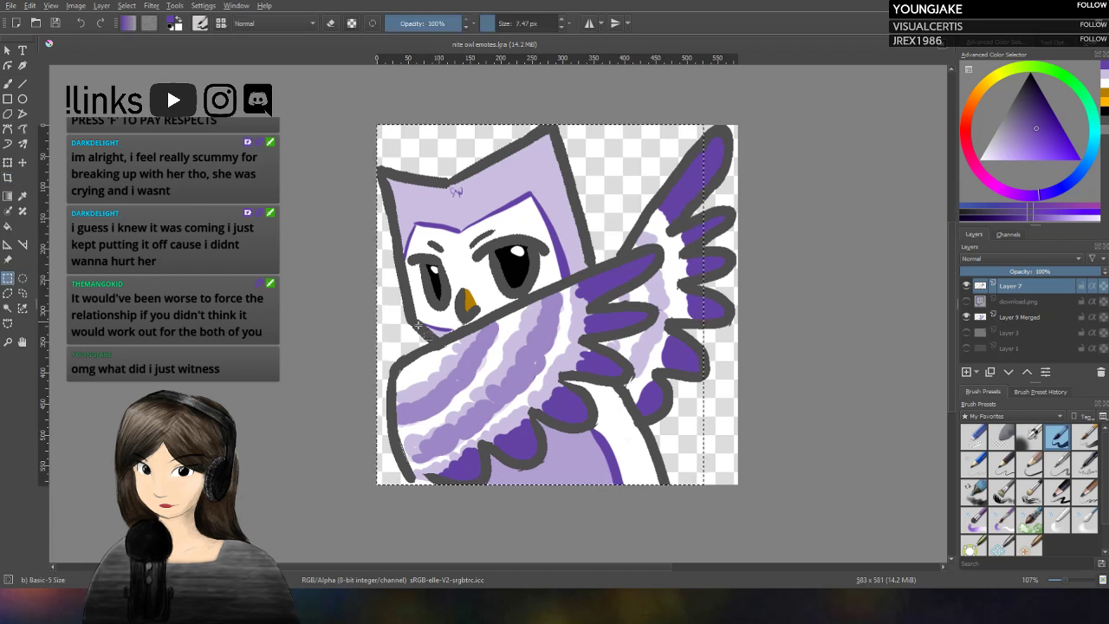
pyautogui.click(382, 130)
pyautogui.moveTo(378, 125); pyautogui.dragTo(738, 477)
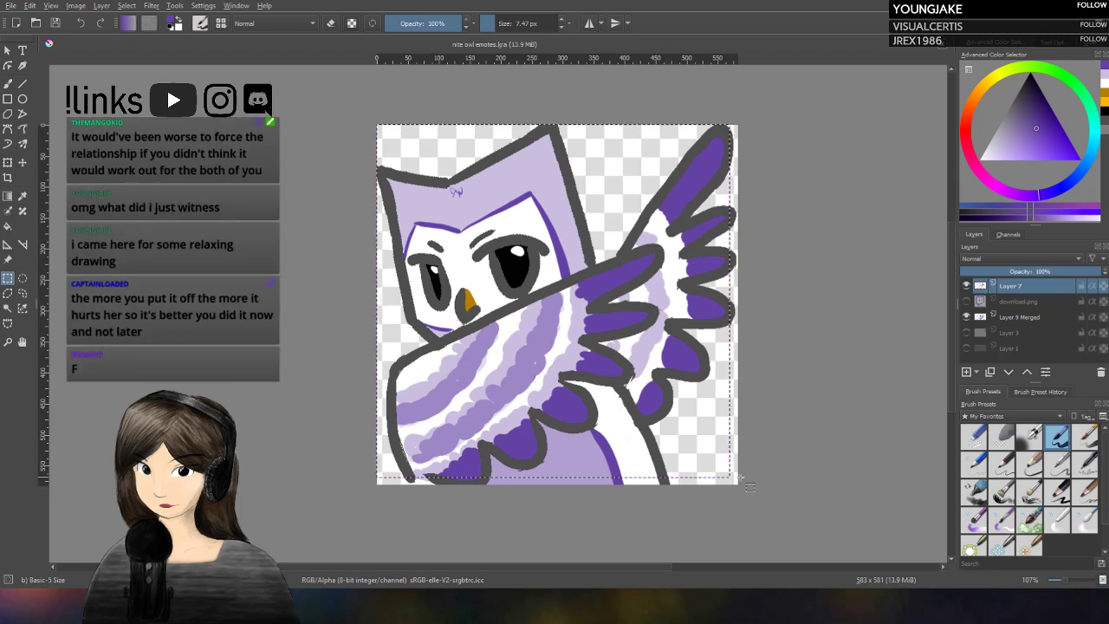
pyautogui.hotkey('ctrl', 'shift', 'a')
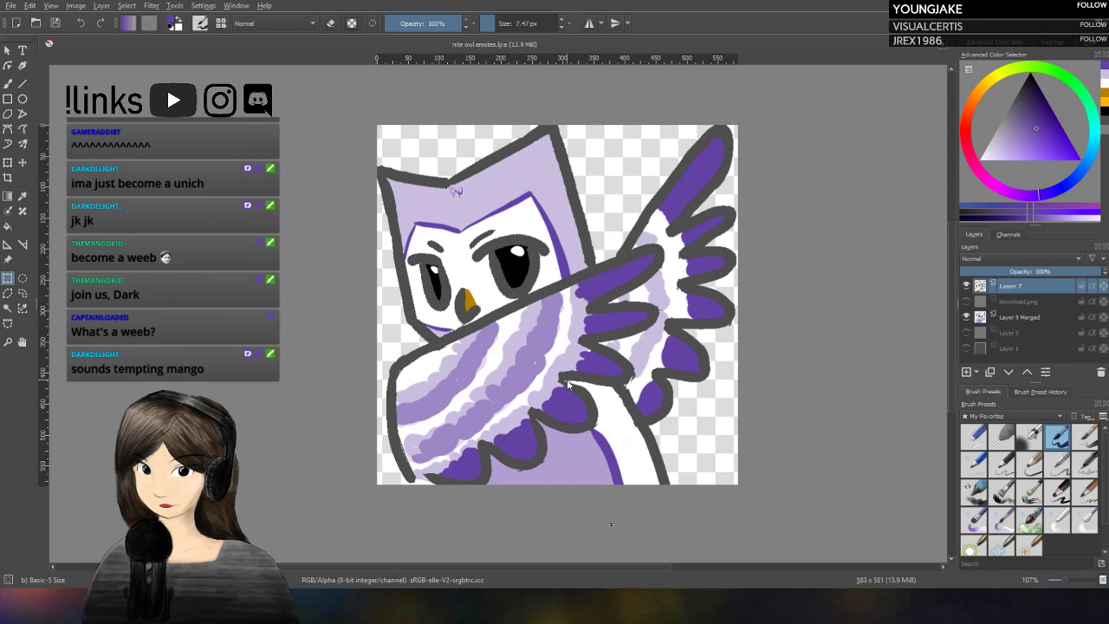
# Step: Save the owl picture and its reduced PNG versions at 112 x 112, 56 x 56 and 28 x 28 px, undoing the miscropped 56 px attempt
pyautogui.hotkey('ctrl', 's')
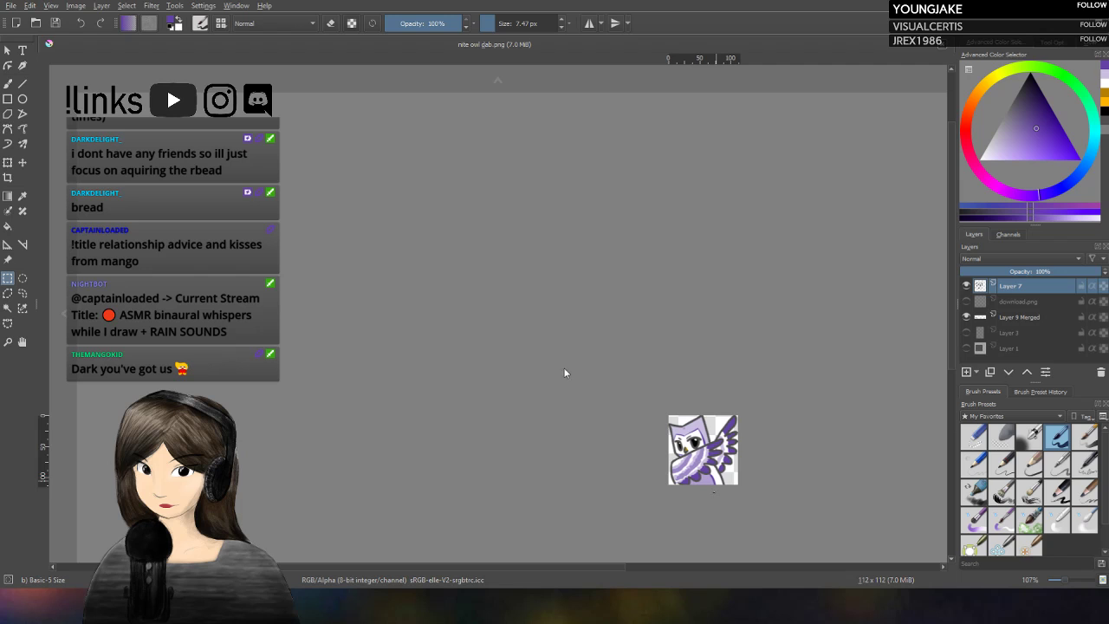
pyautogui.hotkey('ctrl', 's')
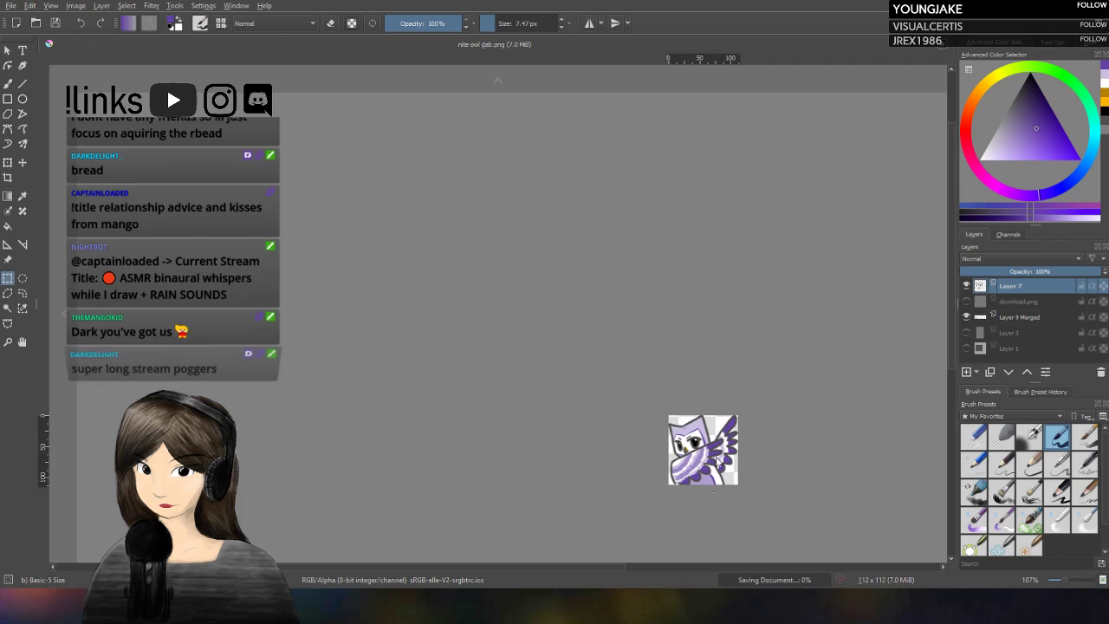
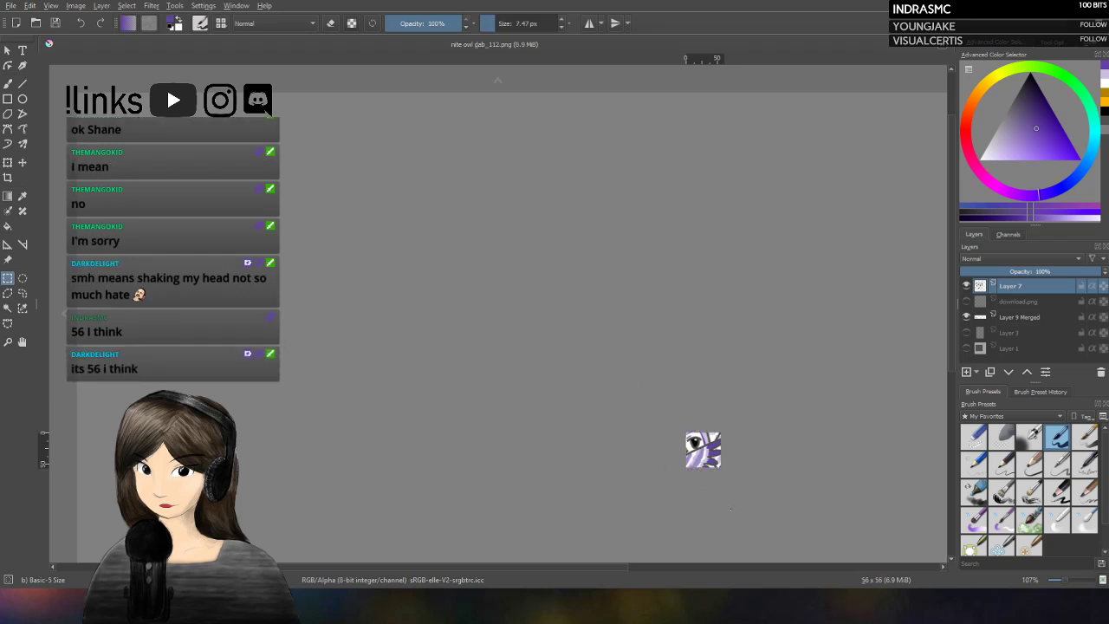
pyautogui.hotkey('ctrl', 'z')
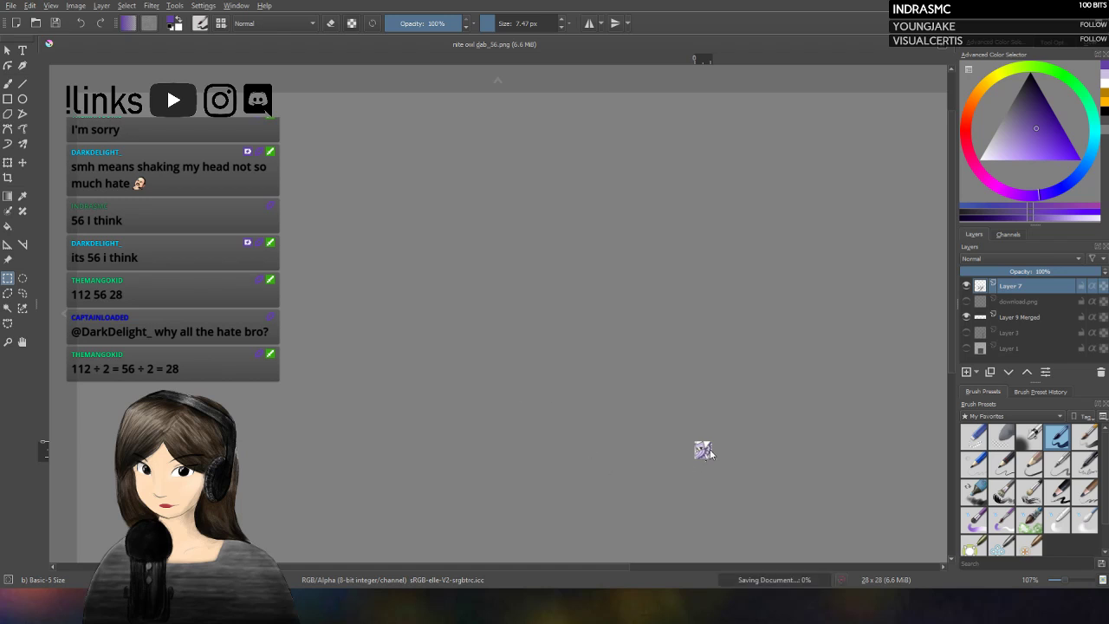
# Step: Create a blank 1450 x 800 px document and close the owl picture nite owl dab_28.png
pyautogui.click(27, 23)
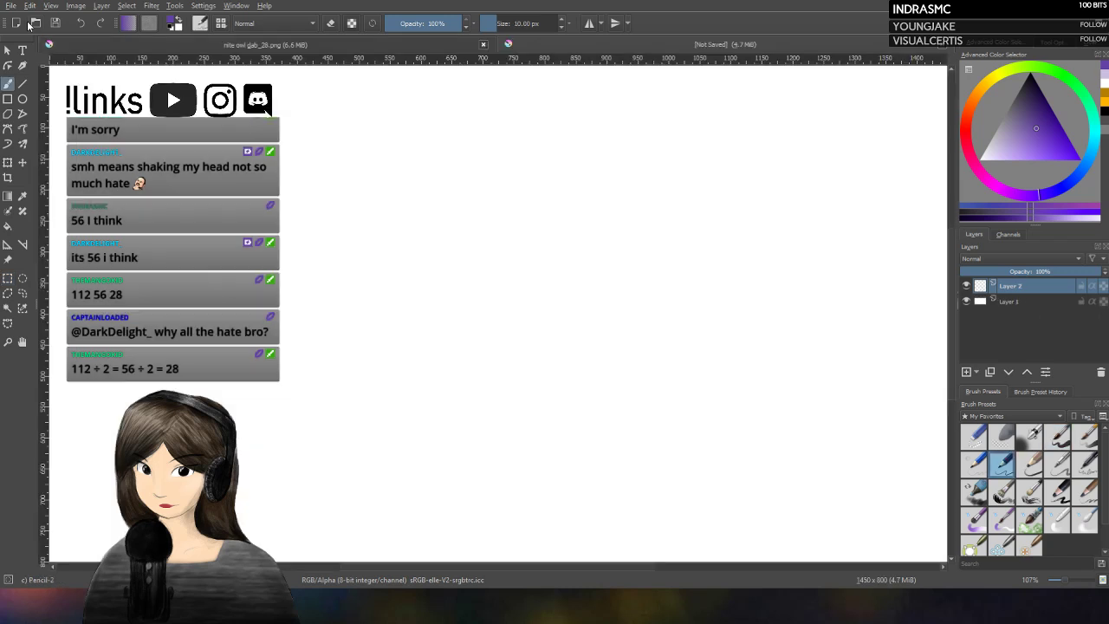
pyautogui.click(484, 44)
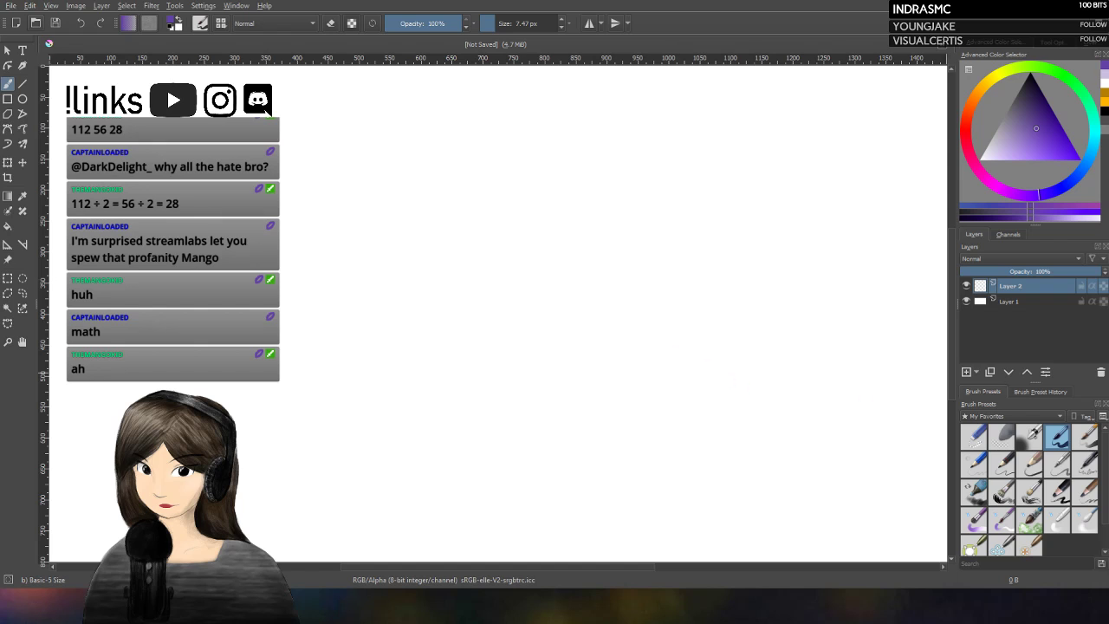
# Step: Handwrite "Late night Stream" with a heart in black across the canvas's upper part, and a heading for the viewer's emote below it
pyautogui.press('d')
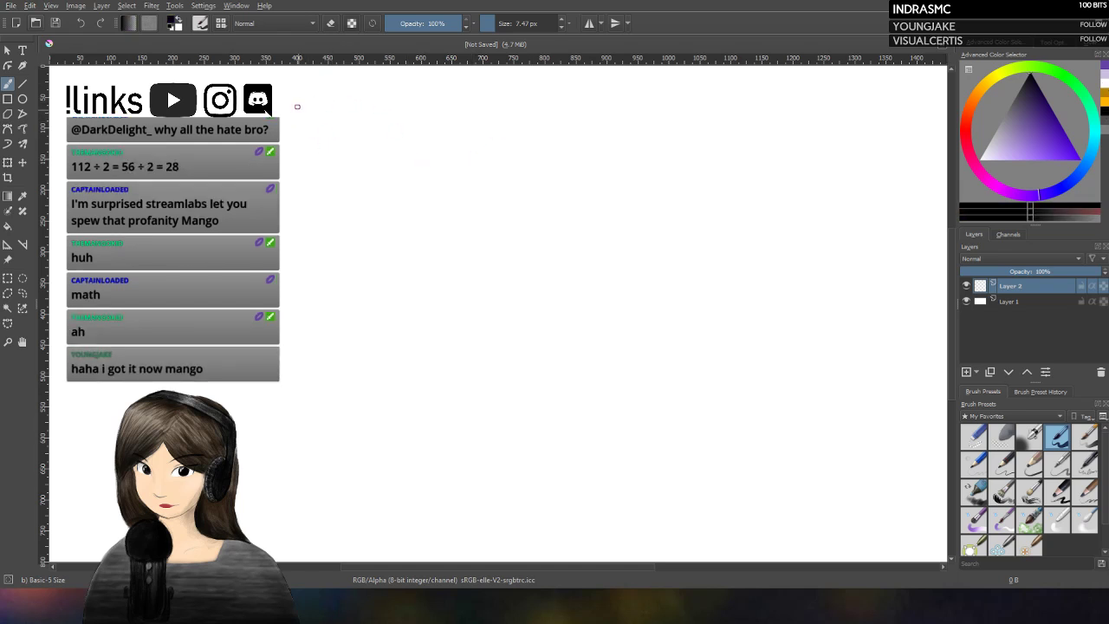
pyautogui.moveTo(290, 89)
pyautogui.mouseDown()
pyautogui.moveTo(321, 114)
pyautogui.moveTo(332, 87)
pyautogui.moveTo(355, 121)
pyautogui.moveTo(414, 122)
pyautogui.moveTo(426, 141)
pyautogui.moveTo(454, 82)
pyautogui.moveTo(482, 118)
pyautogui.moveTo(524, 84)
pyautogui.moveTo(584, 106)
pyautogui.moveTo(617, 85)
pyautogui.moveTo(598, 109)
pyautogui.mouseUp()
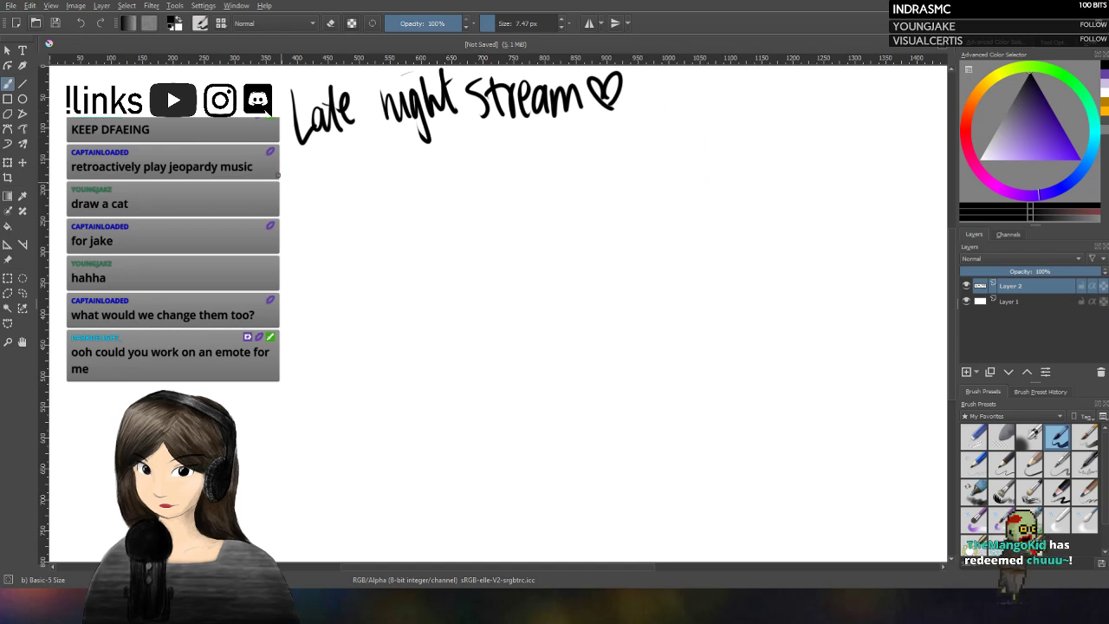
pyautogui.moveTo(293, 170); pyautogui.dragTo(305, 223)
pyautogui.moveTo(345, 182); pyautogui.dragTo(369, 199)
pyautogui.moveTo(374, 161)
pyautogui.mouseDown()
pyautogui.moveTo(374, 199)
pyautogui.moveTo(383, 196)
pyautogui.mouseUp()
pyautogui.moveTo(395, 142); pyautogui.dragTo(391, 156)
pyautogui.moveTo(407, 155); pyautogui.dragTo(398, 178)
pyautogui.moveTo(441, 160)
pyautogui.mouseDown()
pyautogui.moveTo(473, 147)
pyautogui.moveTo(491, 161)
pyautogui.moveTo(514, 140)
pyautogui.mouseUp()
pyautogui.moveTo(507, 161); pyautogui.dragTo(518, 156)
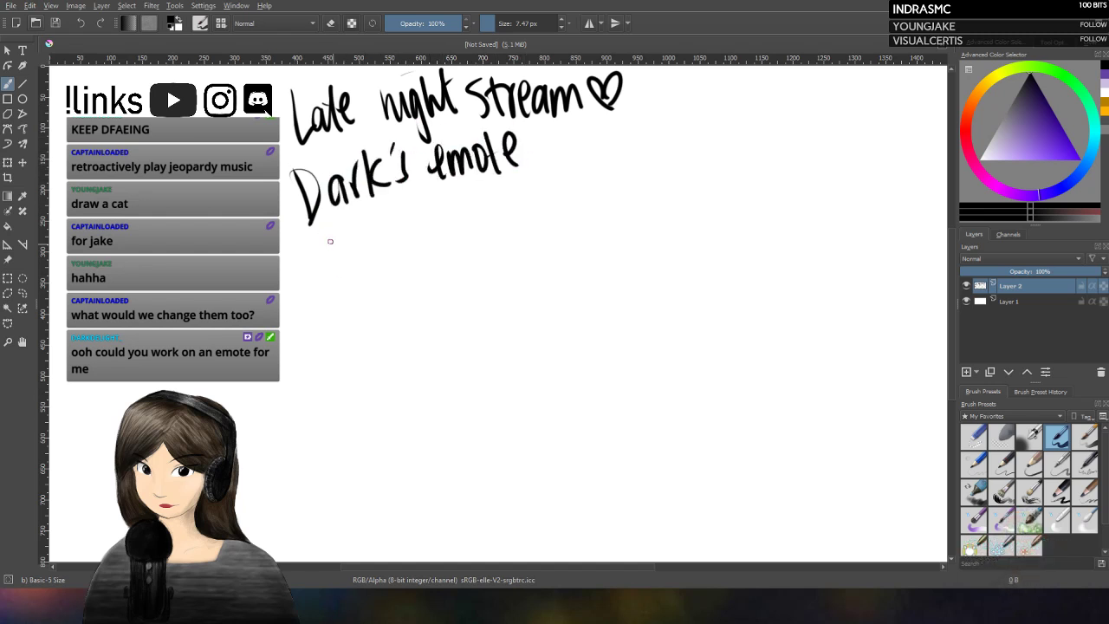
# Step: Handwrite "ideas:" beneath the emote heading and add a bullet dot for the first idea
pyautogui.moveTo(328, 243); pyautogui.dragTo(325, 270)
pyautogui.moveTo(342, 251); pyautogui.dragTo(346, 270)
pyautogui.moveTo(350, 256); pyautogui.dragTo(379, 258)
pyautogui.click(398, 230)
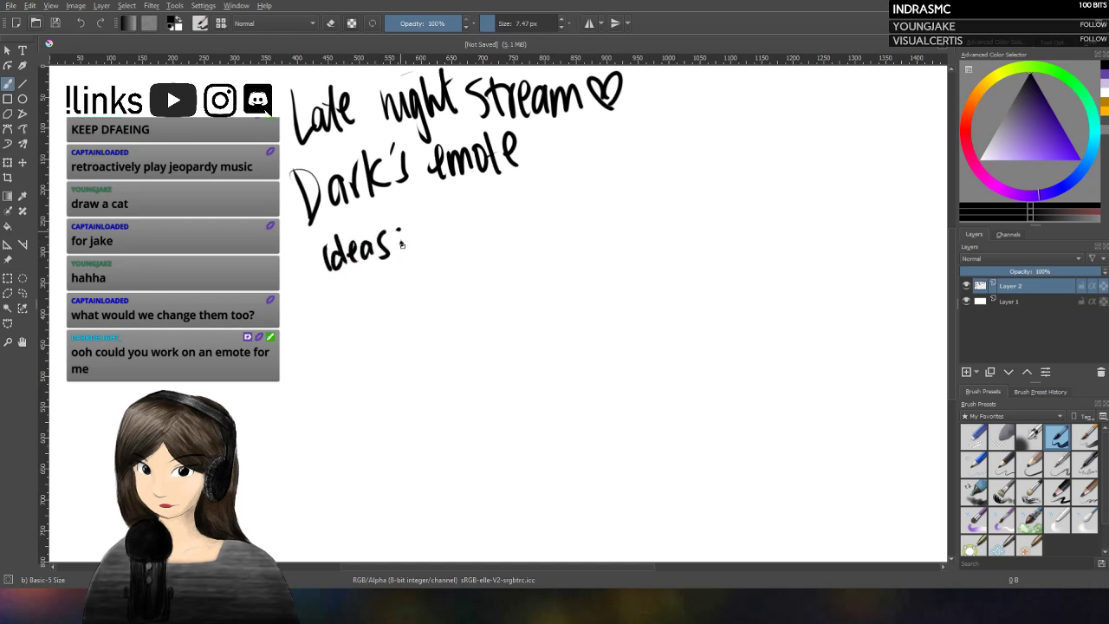
pyautogui.click(402, 246)
pyautogui.moveTo(340, 297); pyautogui.dragTo(347, 297)
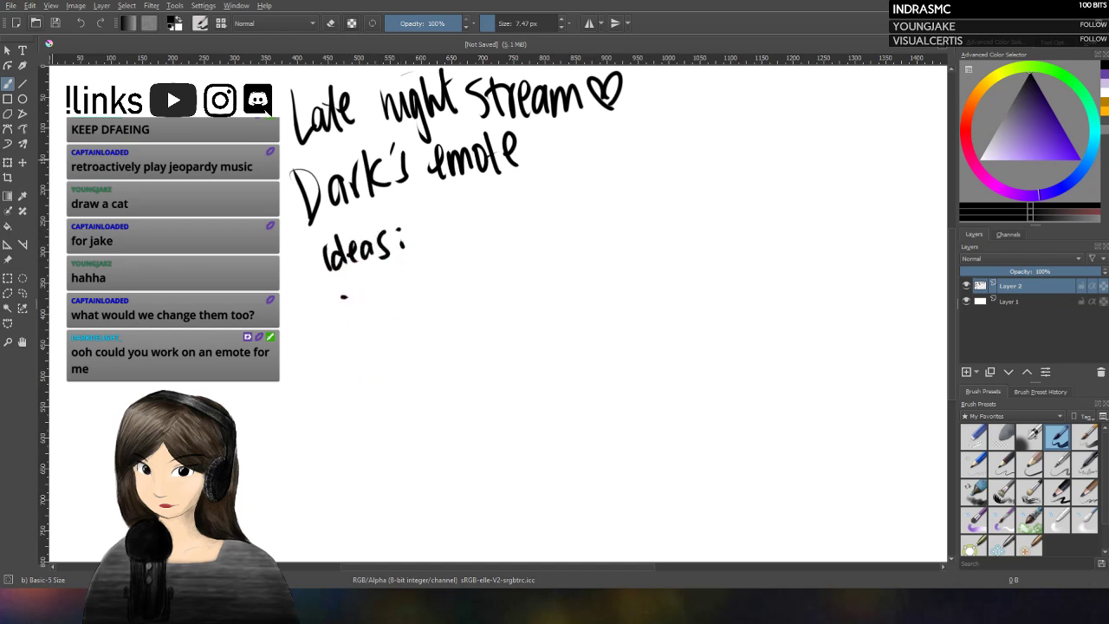
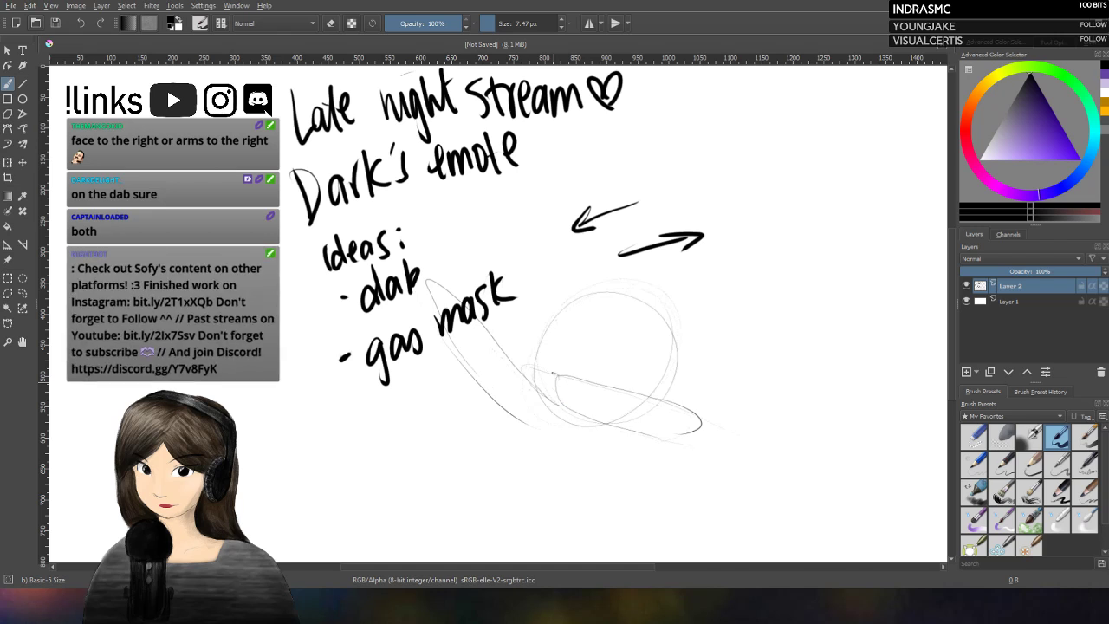
# Step: Sketch the two sides of the dabbing figure's torso and short lines for its closed eyes
pyautogui.moveTo(556, 376); pyautogui.dragTo(559, 400)
pyautogui.moveTo(502, 527)
pyautogui.mouseDown()
pyautogui.moveTo(527, 438)
pyautogui.moveTo(497, 527)
pyautogui.mouseUp()
pyautogui.moveTo(660, 433); pyautogui.dragTo(672, 530)
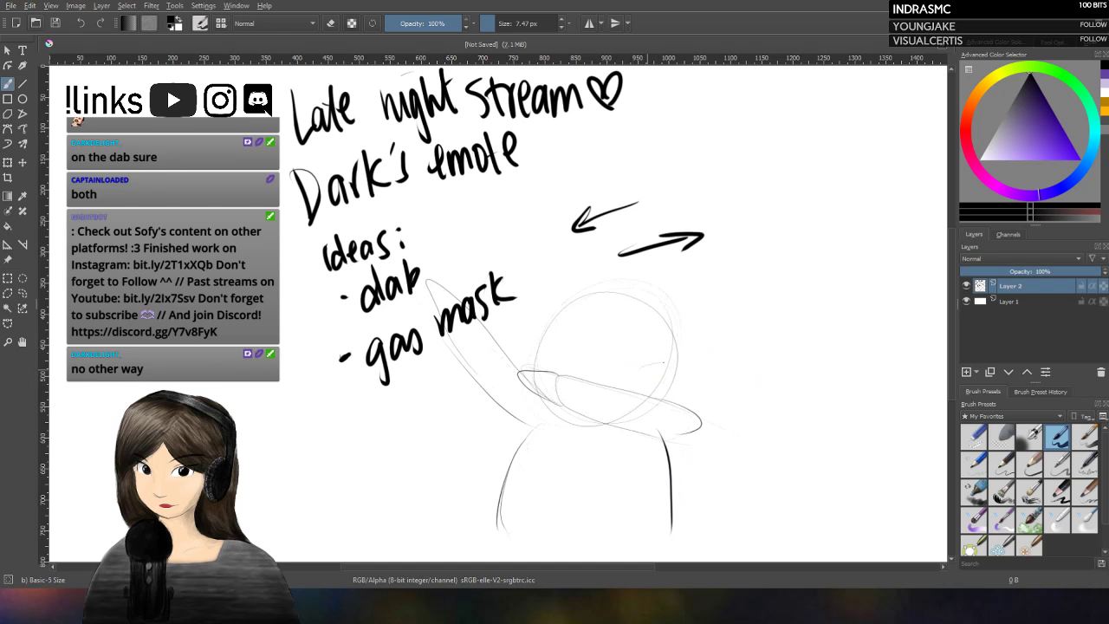
pyautogui.moveTo(667, 361)
pyautogui.mouseDown()
pyautogui.moveTo(585, 365)
pyautogui.moveTo(659, 392)
pyautogui.mouseUp()
pyautogui.hotkey('ctrl', 'z')
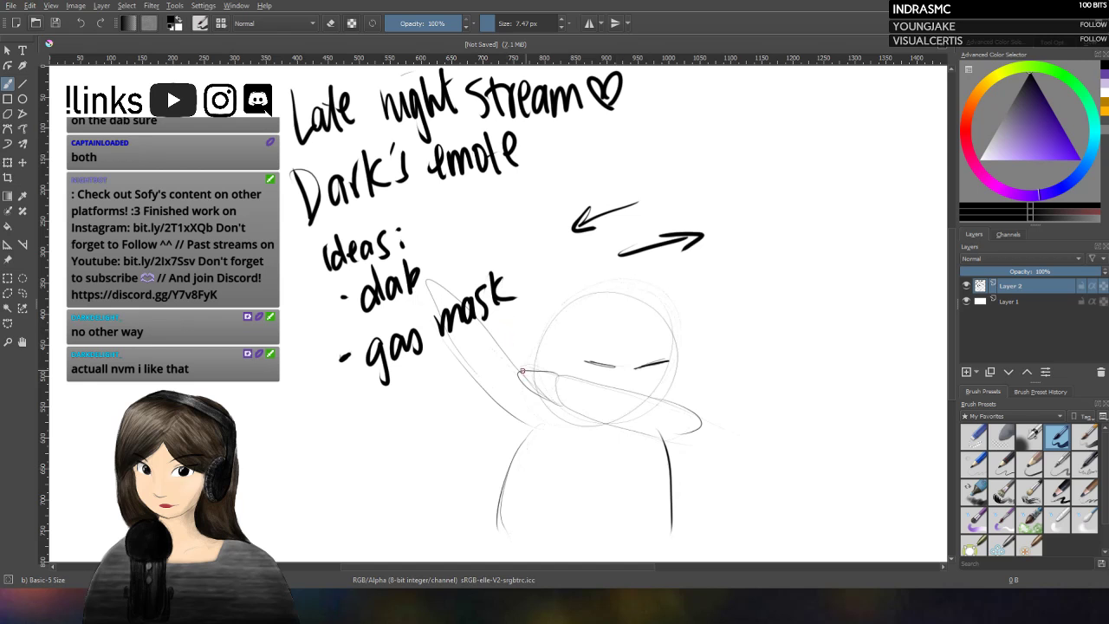
# Step: Darken the angular elbow where the arms meet and both outlines of the raised arm
pyautogui.moveTo(551, 372)
pyautogui.mouseDown()
pyautogui.moveTo(531, 365)
pyautogui.moveTo(520, 386)
pyautogui.moveTo(563, 402)
pyautogui.mouseUp()
pyautogui.moveTo(518, 355)
pyautogui.mouseDown()
pyautogui.moveTo(554, 376)
pyautogui.moveTo(444, 294)
pyautogui.mouseUp()
pyautogui.moveTo(514, 359)
pyautogui.mouseDown()
pyautogui.moveTo(435, 295)
pyautogui.moveTo(482, 388)
pyautogui.mouseUp()
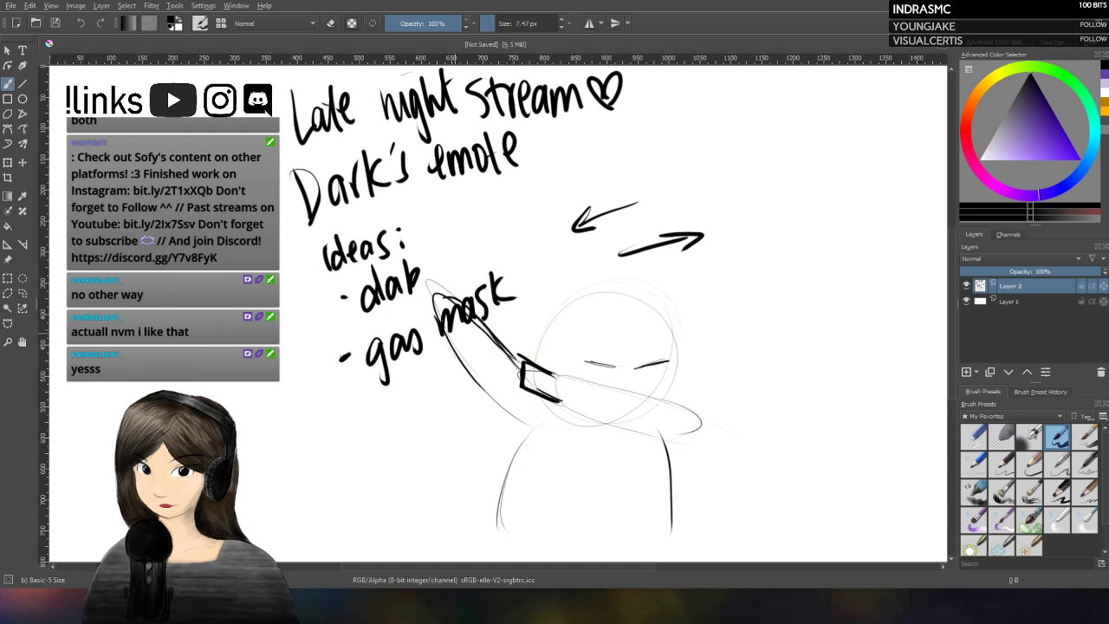
pyautogui.moveTo(450, 339); pyautogui.dragTo(520, 424)
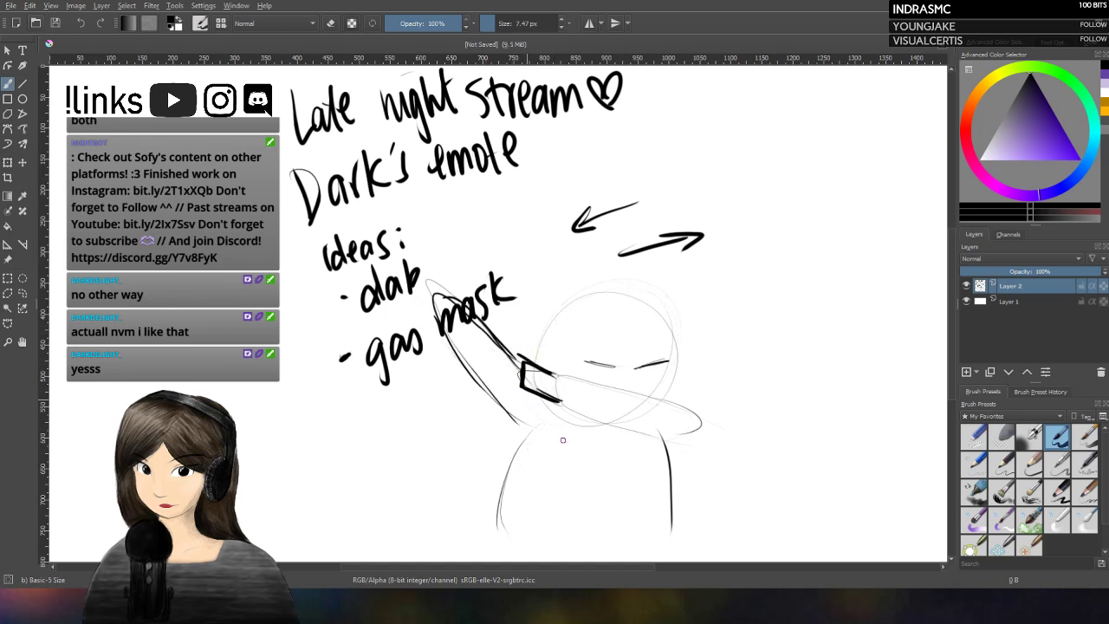
# Step: Add a new layer, Layer 3, above the sketch, lower Layer 2's opacity to 47% and make Layer 3 active
pyautogui.click(967, 372)
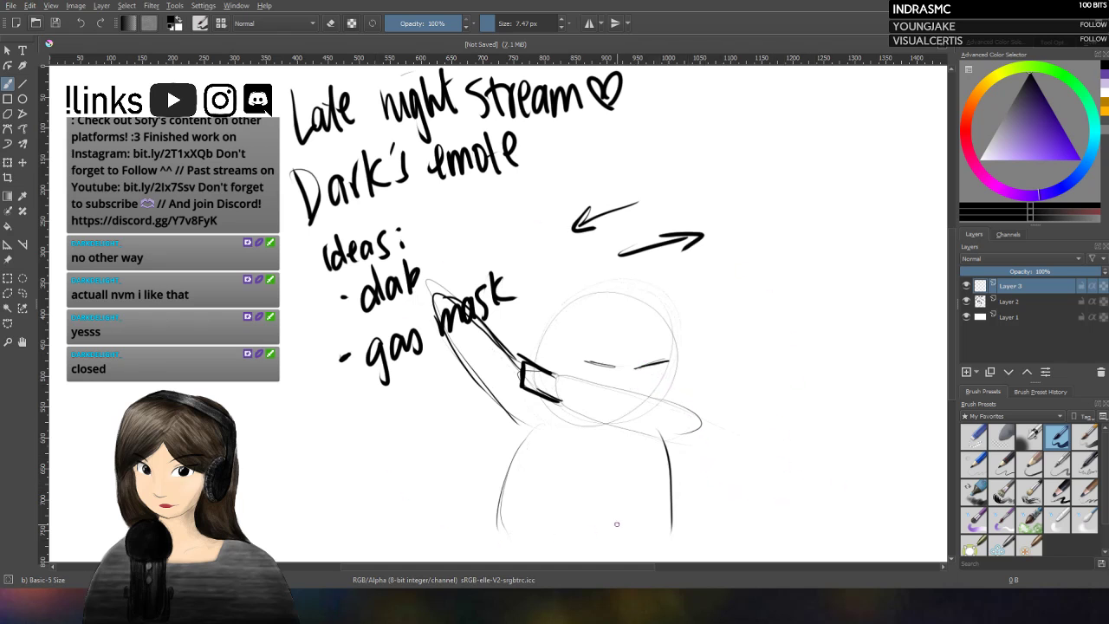
pyautogui.click(1019, 301)
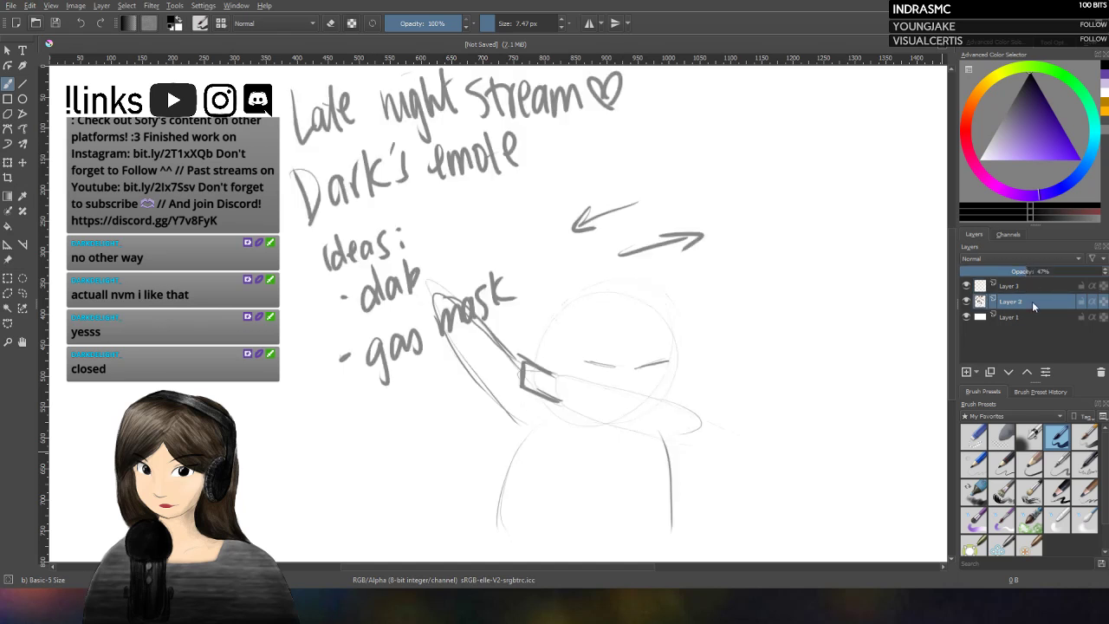
pyautogui.click(1047, 287)
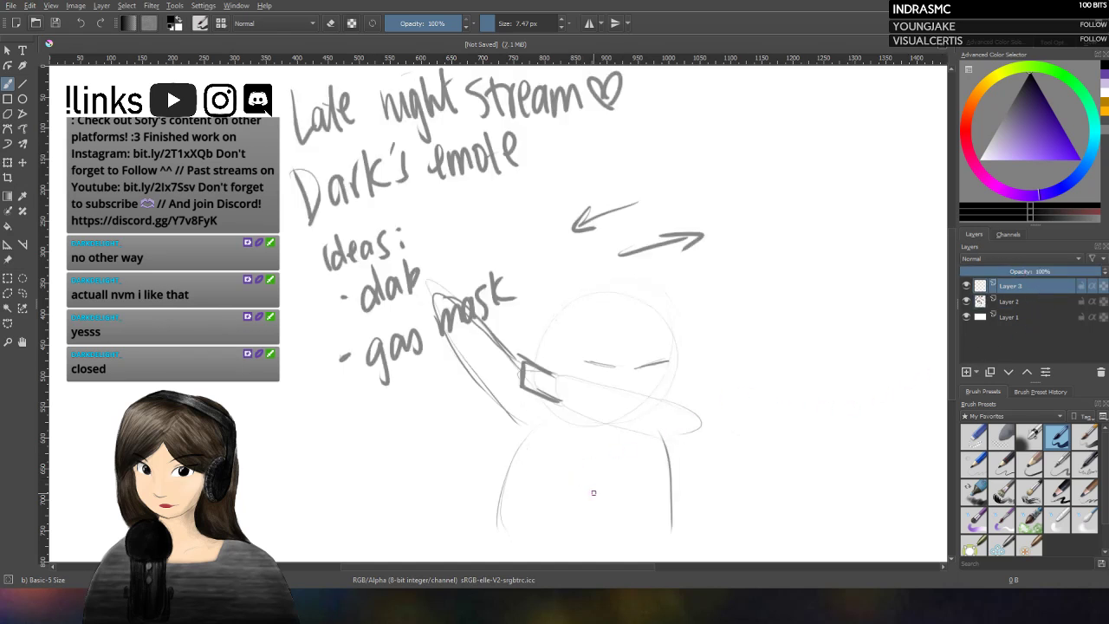
# Step: Delete the "Late night Stream" writing from Layer 2 using a freehand selection
pyautogui.click(1021, 301)
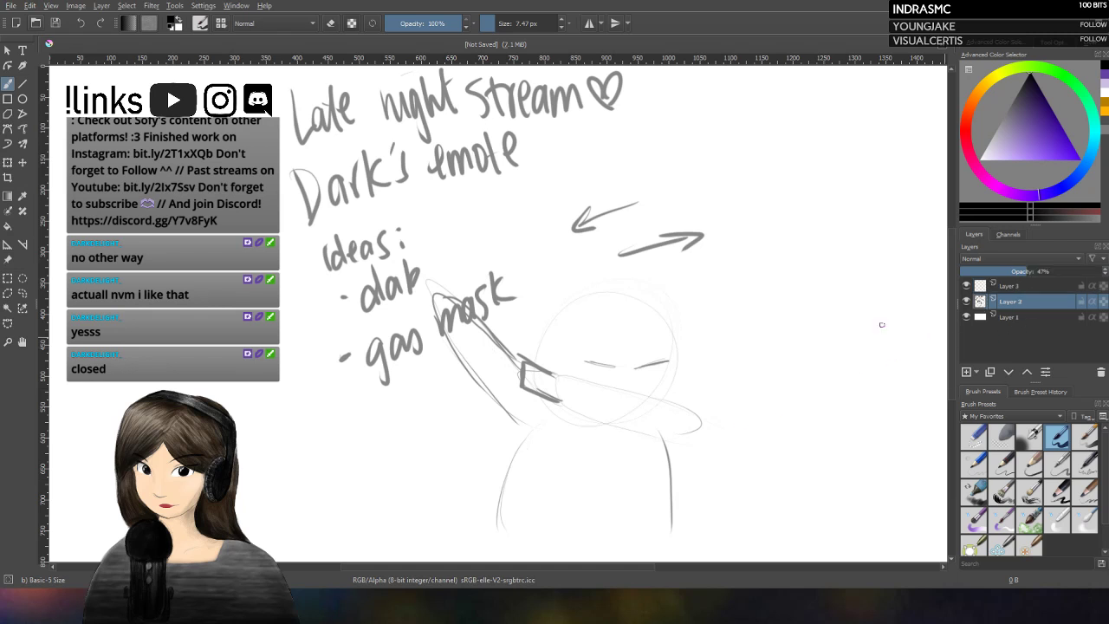
pyautogui.click(22, 292)
pyautogui.moveTo(303, 66)
pyautogui.mouseDown()
pyautogui.moveTo(246, 141)
pyautogui.moveTo(299, 161)
pyautogui.moveTo(382, 142)
pyautogui.moveTo(429, 149)
pyautogui.moveTo(510, 119)
pyautogui.moveTo(603, 123)
pyautogui.moveTo(664, 84)
pyautogui.moveTo(275, 76)
pyautogui.mouseUp()
pyautogui.press('Delete')
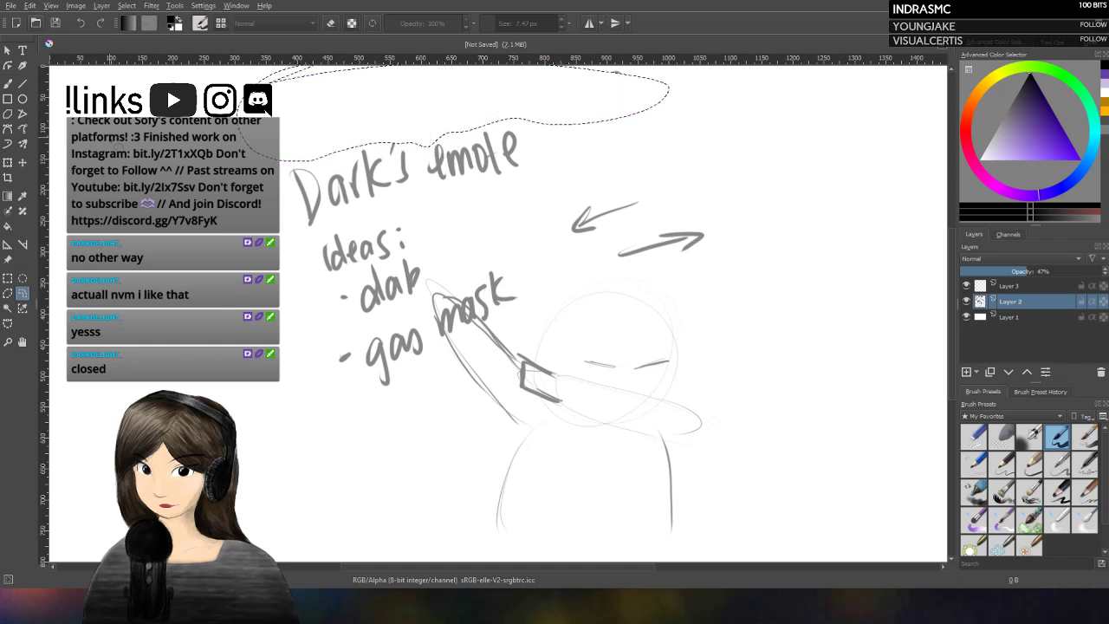
# Step: Select the remaining notes and sketch on Layer 2, move them upward, and clear the selection with Layer 3 active
pyautogui.moveTo(830, 241)
pyautogui.mouseDown()
pyautogui.moveTo(606, 78)
pyautogui.moveTo(322, 562)
pyautogui.moveTo(711, 112)
pyautogui.mouseUp()
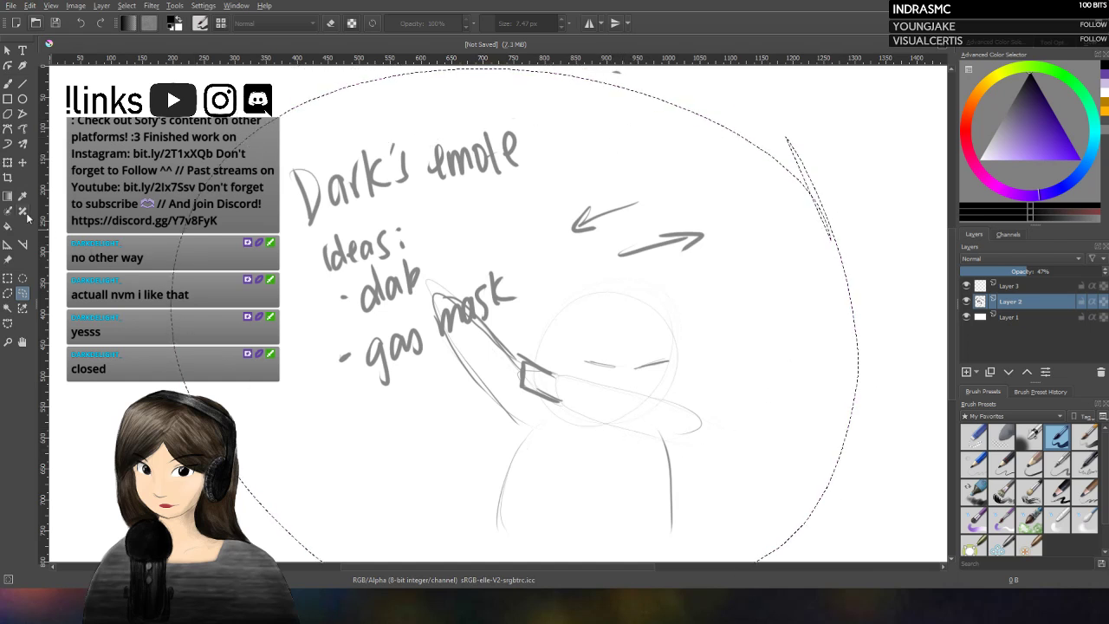
pyautogui.click(22, 162)
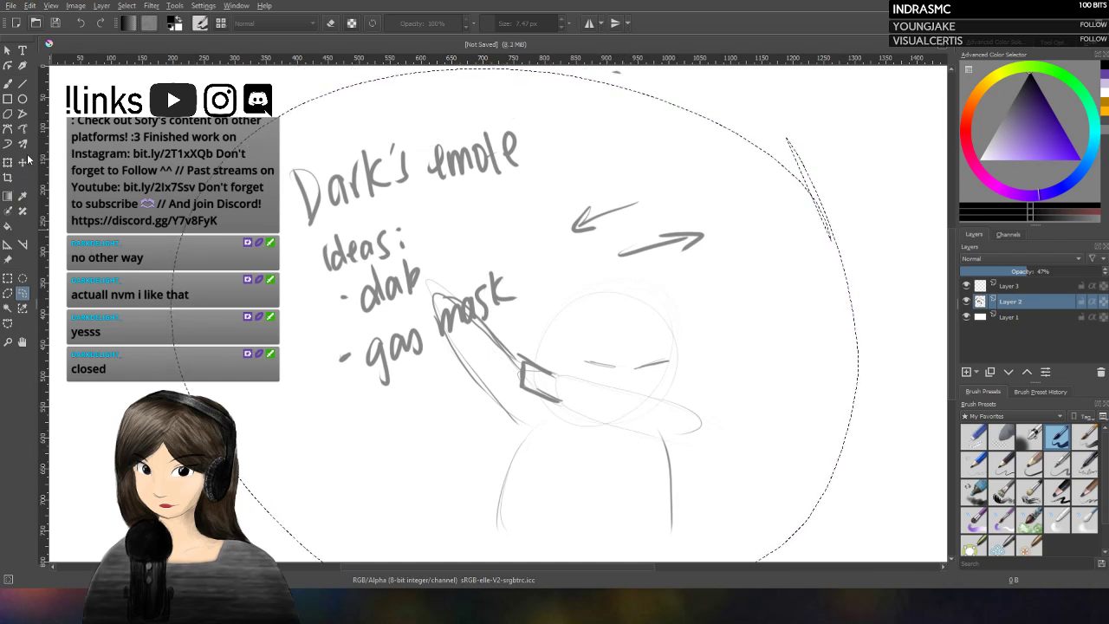
pyautogui.moveTo(598, 506)
pyautogui.mouseDown()
pyautogui.moveTo(603, 453)
pyautogui.moveTo(613, 456)
pyautogui.mouseUp()
pyautogui.click(1010, 287)
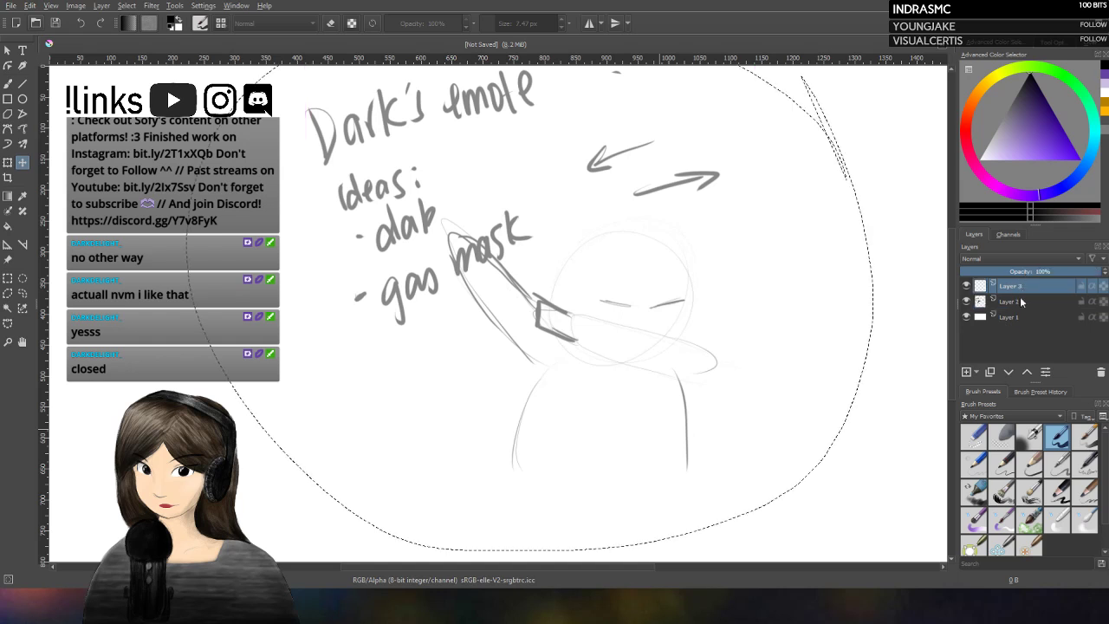
pyautogui.click(22, 293)
pyautogui.hotkey('ctrl', 'shift', 'a')
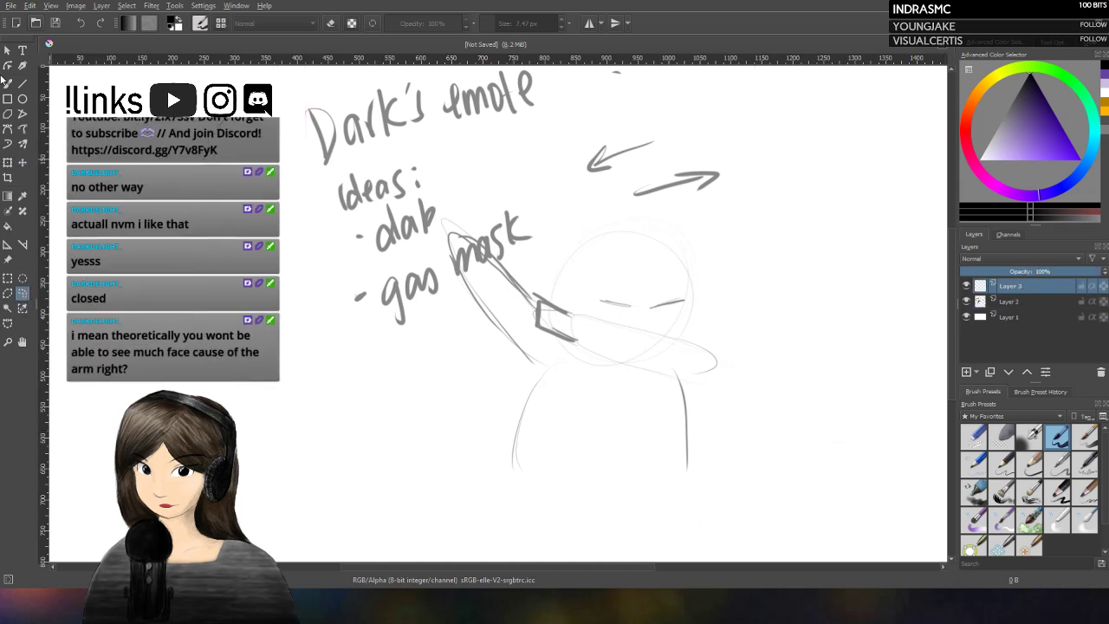
pyautogui.click(8, 84)
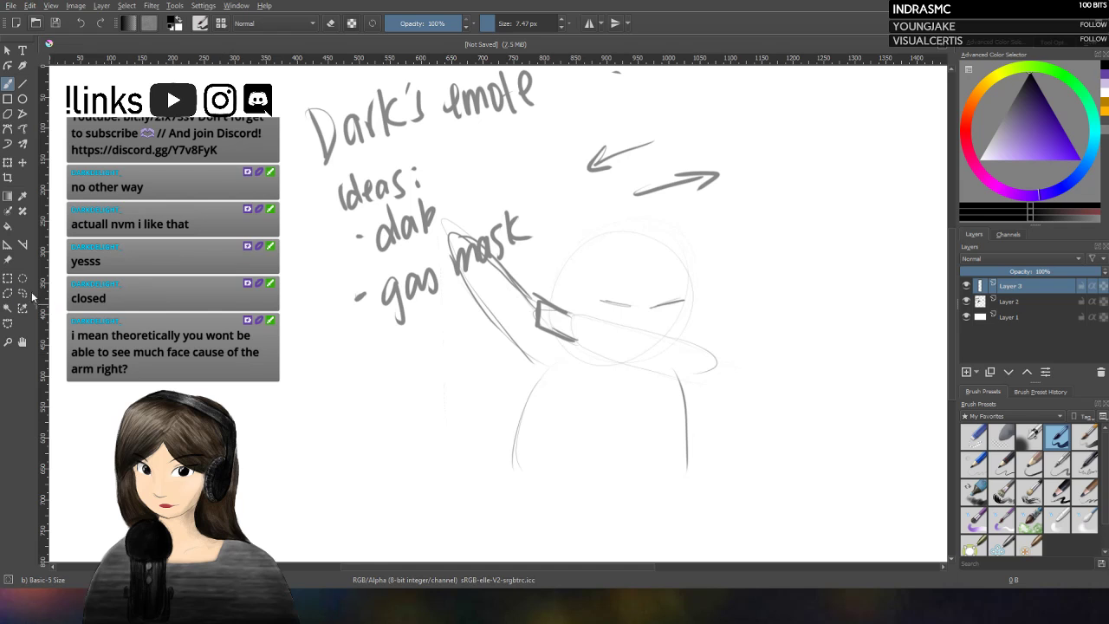
pyautogui.click(7, 278)
pyautogui.moveTo(394, 141)
pyautogui.mouseDown()
pyautogui.moveTo(756, 418)
pyautogui.moveTo(743, 413)
pyautogui.moveTo(866, 492)
pyautogui.moveTo(853, 485)
pyautogui.mouseUp()
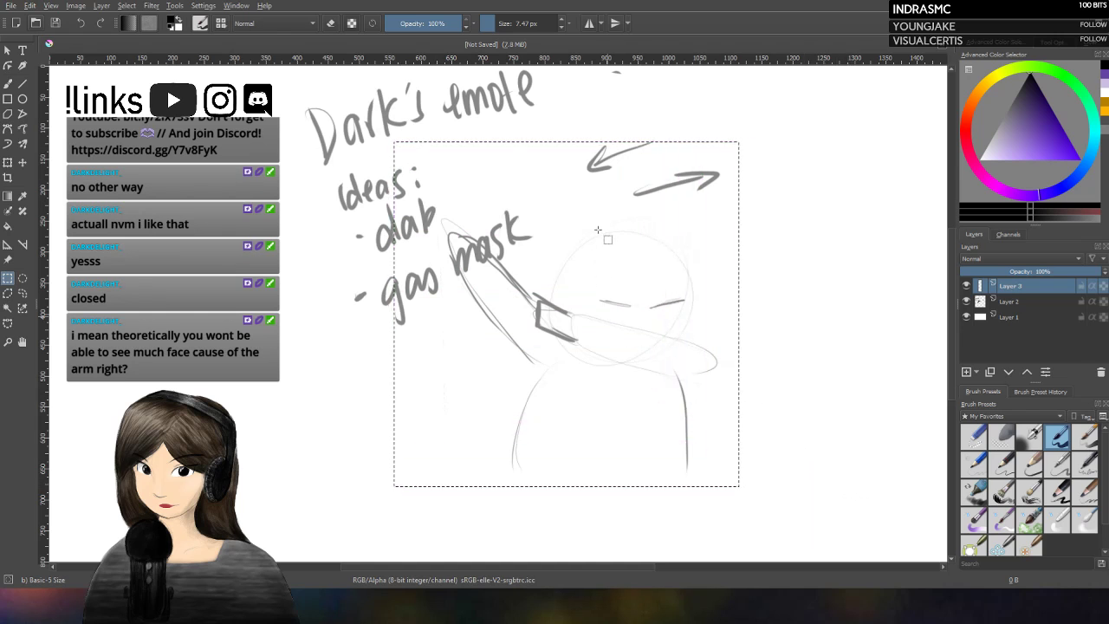
pyautogui.click(646, 385)
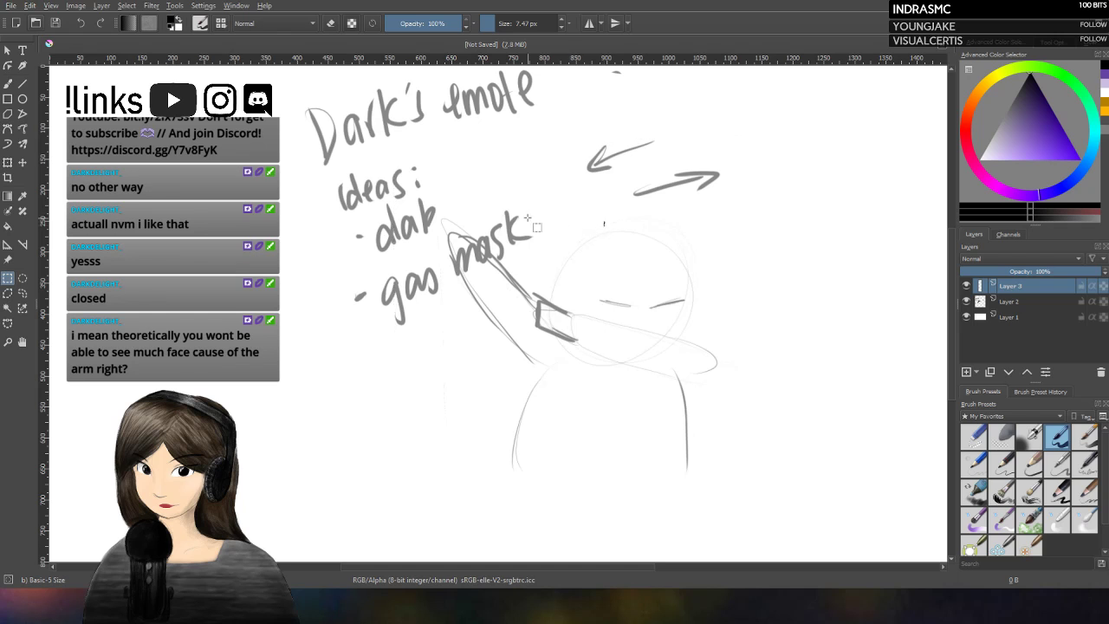
pyautogui.moveTo(449, 236)
pyautogui.mouseDown()
pyautogui.moveTo(779, 489)
pyautogui.moveTo(826, 503)
pyautogui.moveTo(824, 483)
pyautogui.mouseUp()
pyautogui.hotkey('ctrl', 'shift', 'a')
# Step: Make a square selection around the dabbing figure and draw a black square frame along it on Layer 3
pyautogui.moveTo(442, 213)
pyautogui.mouseDown()
pyautogui.moveTo(623, 387)
pyautogui.moveTo(754, 476)
pyautogui.moveTo(785, 481)
pyautogui.mouseUp()
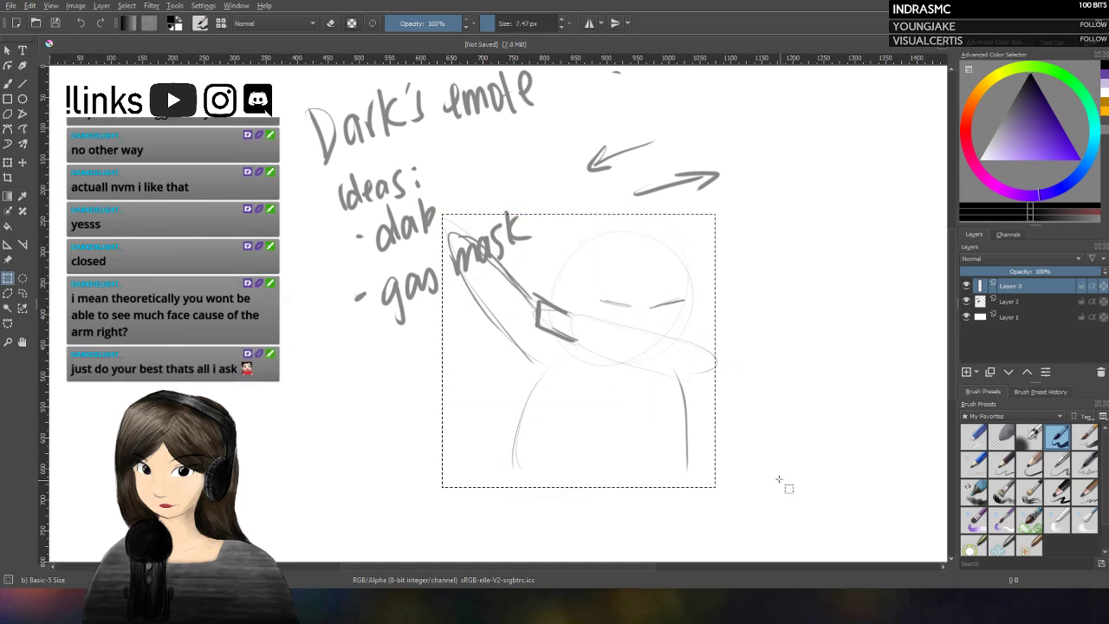
pyautogui.click(8, 97)
pyautogui.moveTo(713, 492); pyautogui.dragTo(722, 496)
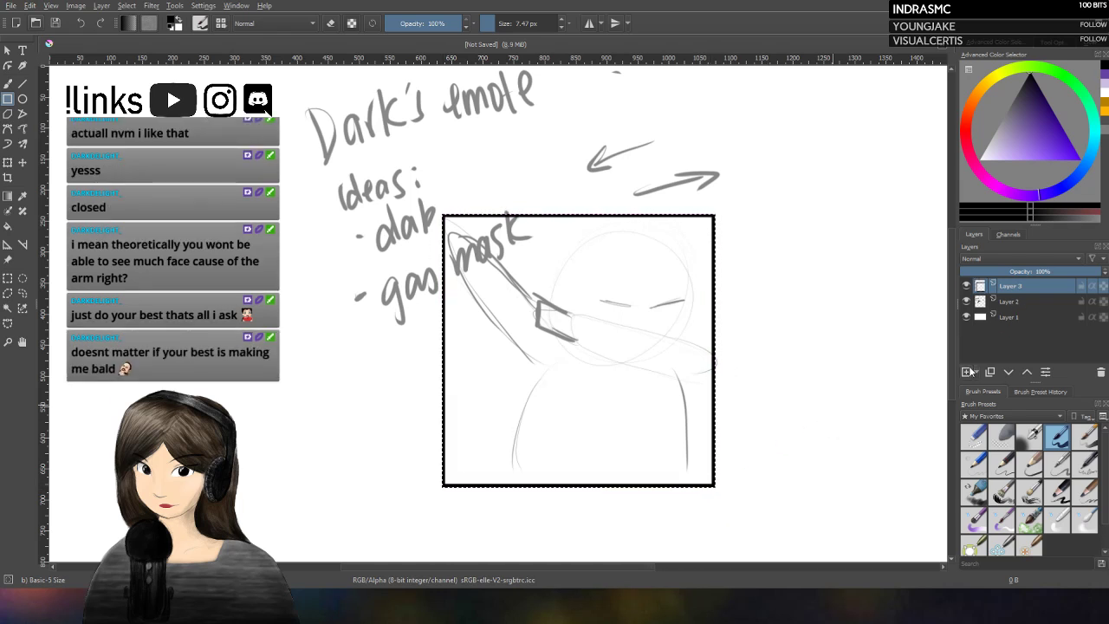
# Step: Lower the frame layer's opacity to 52% and add a new empty layer above it
pyautogui.click(1036, 271)
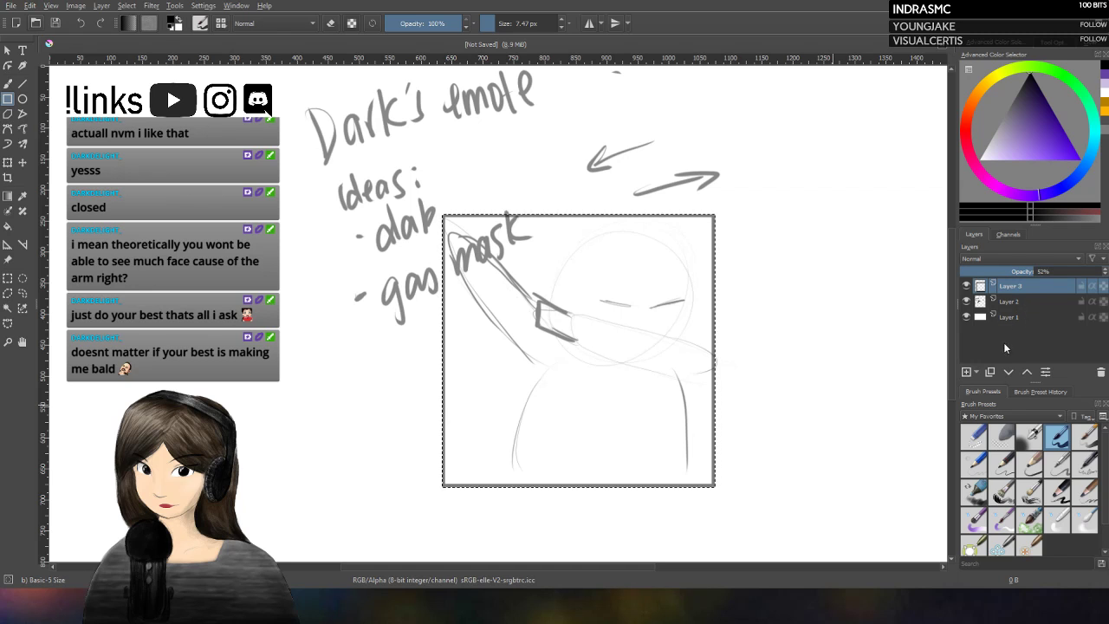
pyautogui.click(966, 372)
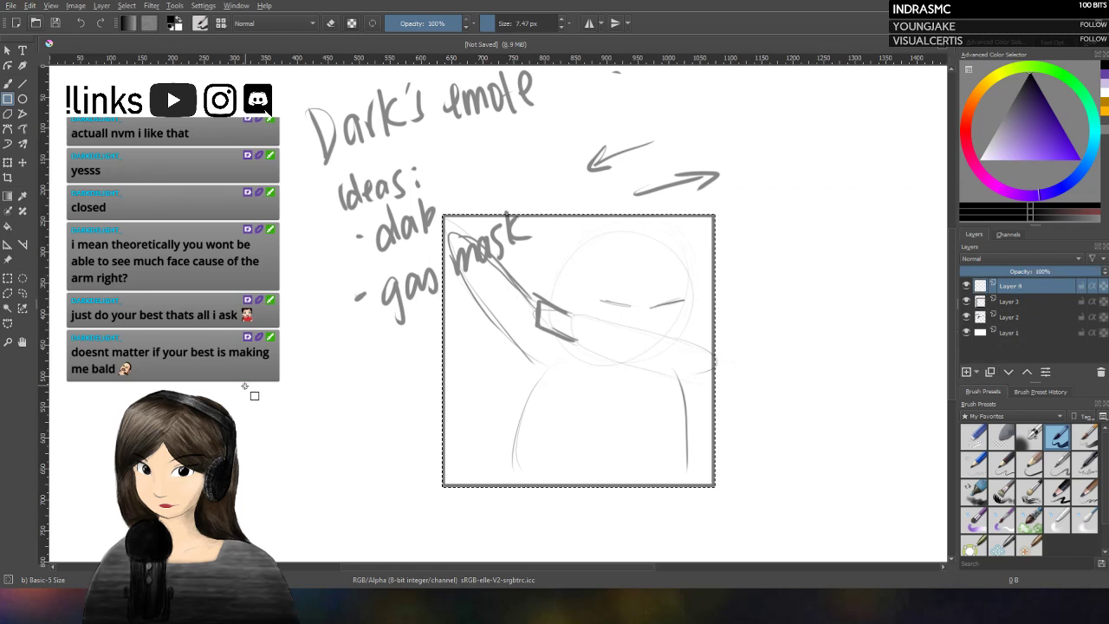
# Step: Clear the square selection around the frame and activate the freehand brush on Layer 4
pyautogui.click(7, 83)
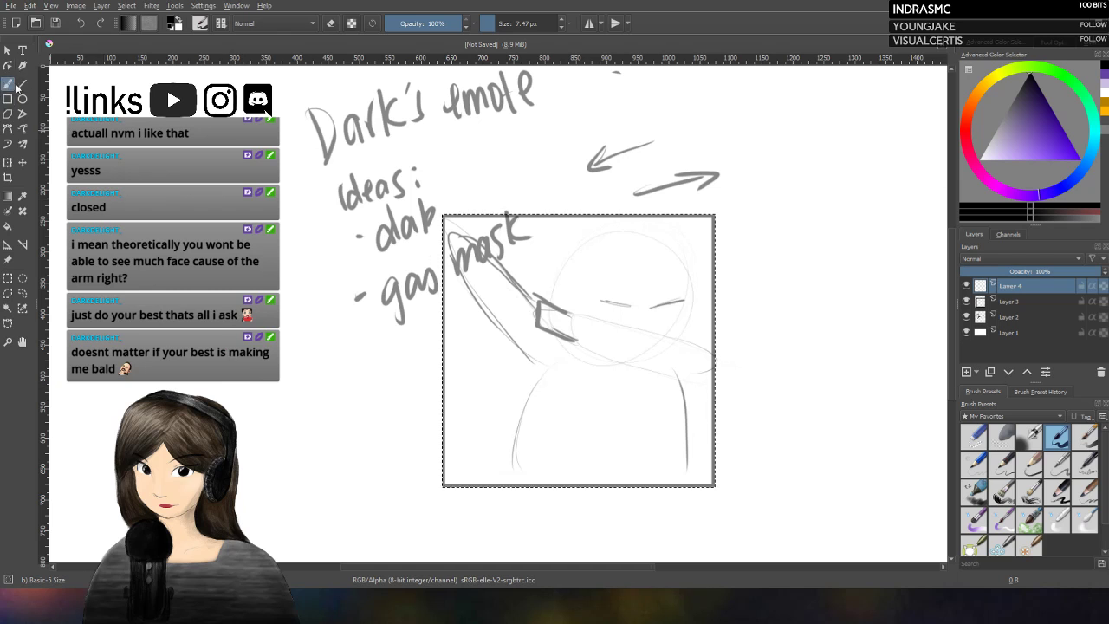
pyautogui.click(23, 293)
pyautogui.hotkey('ctrl', 'shift', 'a')
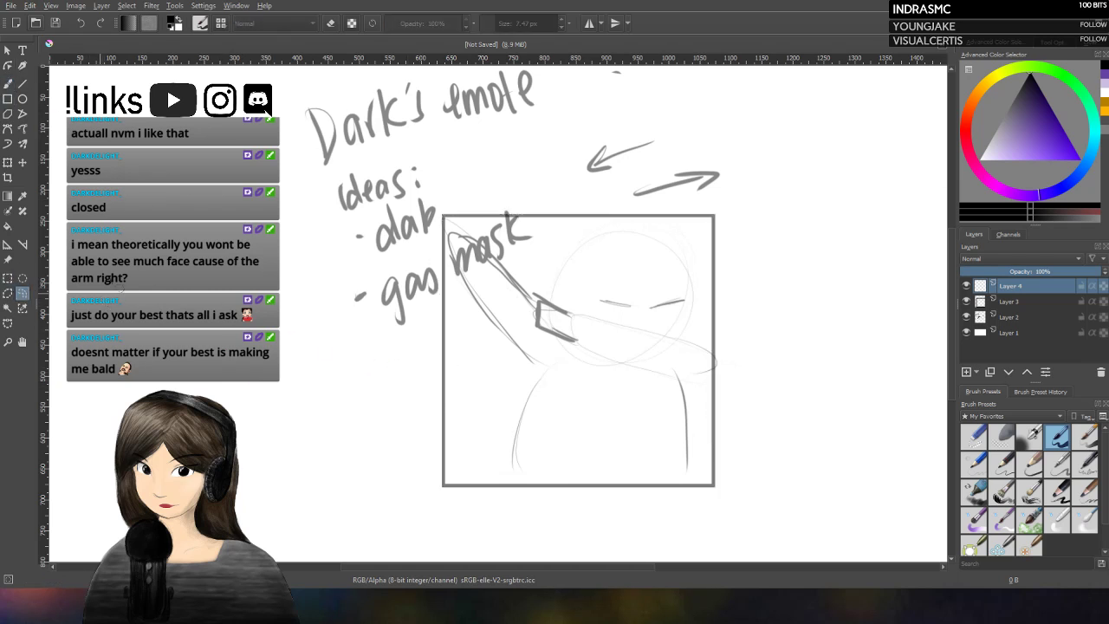
pyautogui.click(8, 83)
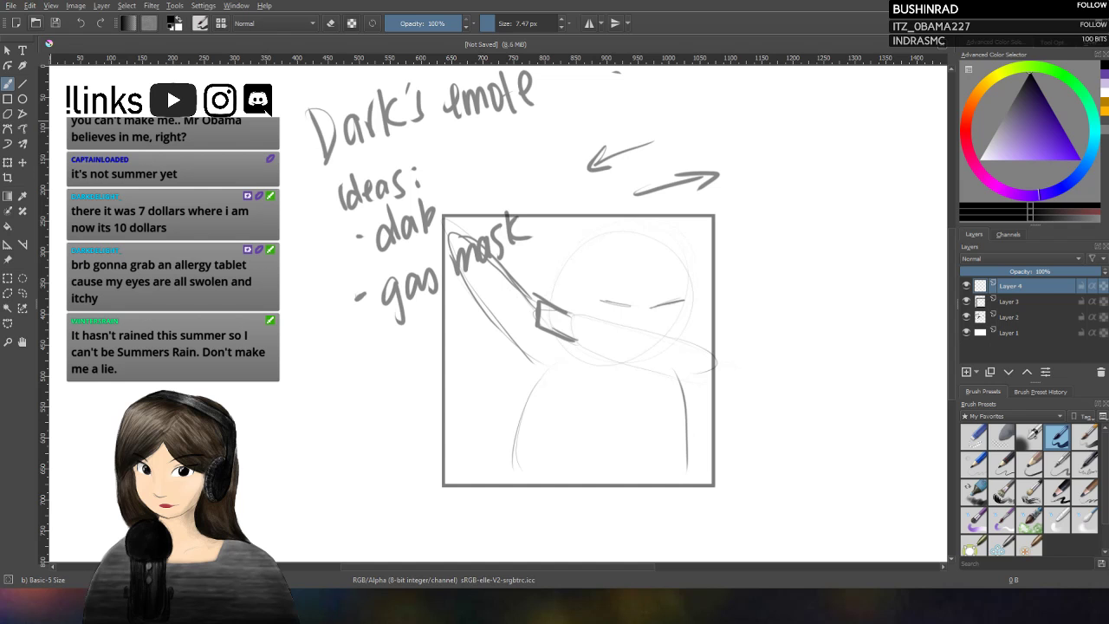
# Step: Lightly sketch the hairline and the swept-up hair outline around the figure's head circle on Layer 4
pyautogui.moveTo(551, 296)
pyautogui.mouseDown()
pyautogui.moveTo(585, 245)
pyautogui.moveTo(608, 249)
pyautogui.mouseUp()
pyautogui.hotkey('ctrl', 'z')
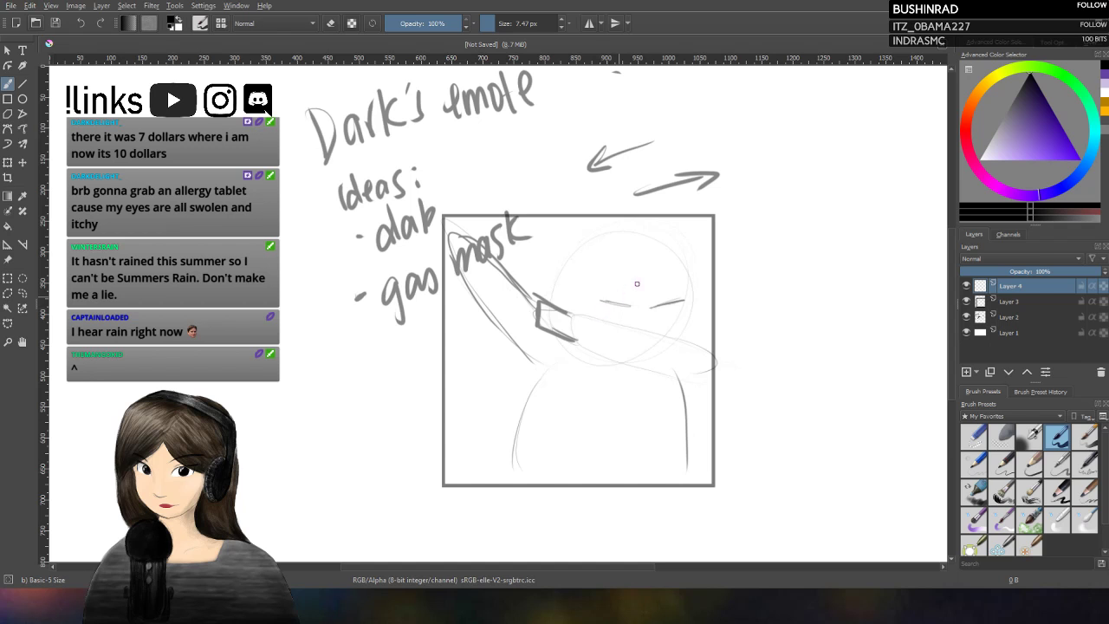
pyautogui.moveTo(628, 277); pyautogui.dragTo(679, 272)
pyautogui.moveTo(589, 274); pyautogui.dragTo(585, 314)
pyautogui.moveTo(559, 277); pyautogui.dragTo(559, 297)
pyautogui.moveTo(625, 230)
pyautogui.mouseDown()
pyautogui.moveTo(681, 251)
pyautogui.moveTo(666, 231)
pyautogui.moveTo(716, 240)
pyautogui.moveTo(692, 255)
pyautogui.moveTo(712, 239)
pyautogui.moveTo(635, 212)
pyautogui.moveTo(570, 234)
pyautogui.moveTo(555, 304)
pyautogui.mouseUp()
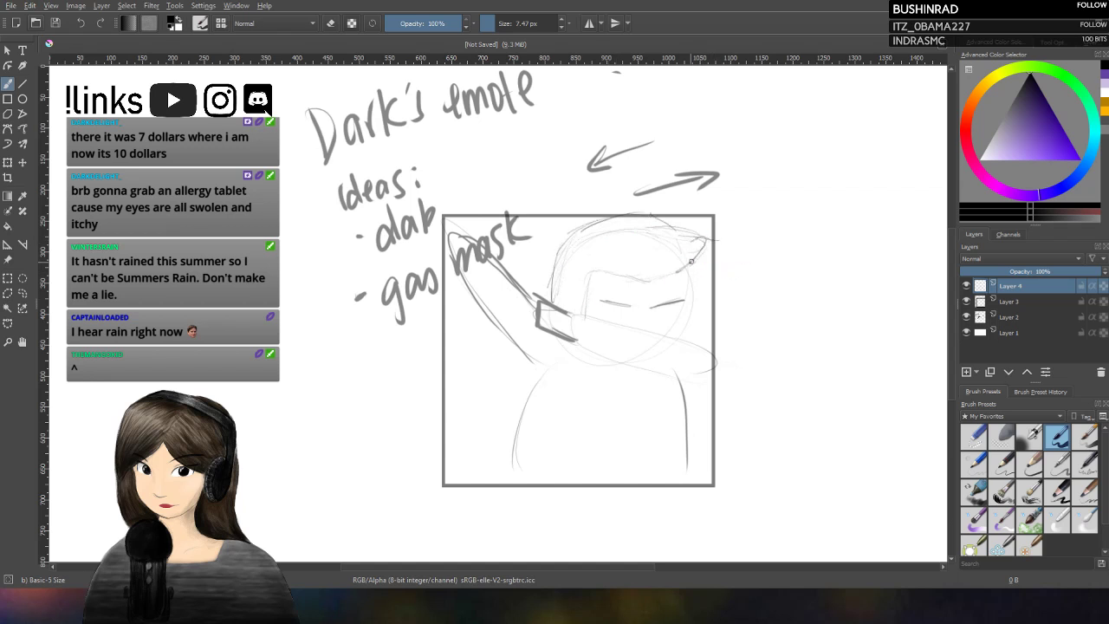
pyautogui.moveTo(682, 227); pyautogui.dragTo(599, 226)
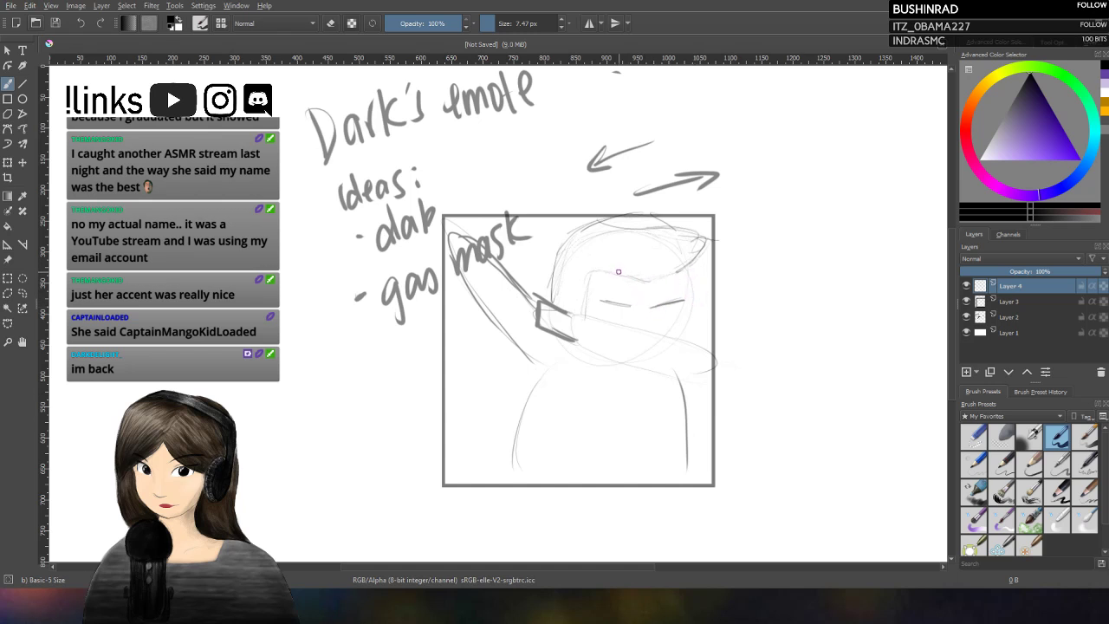
pyautogui.moveTo(572, 295); pyautogui.dragTo(559, 312)
pyautogui.hotkey('ctrl', 'z')
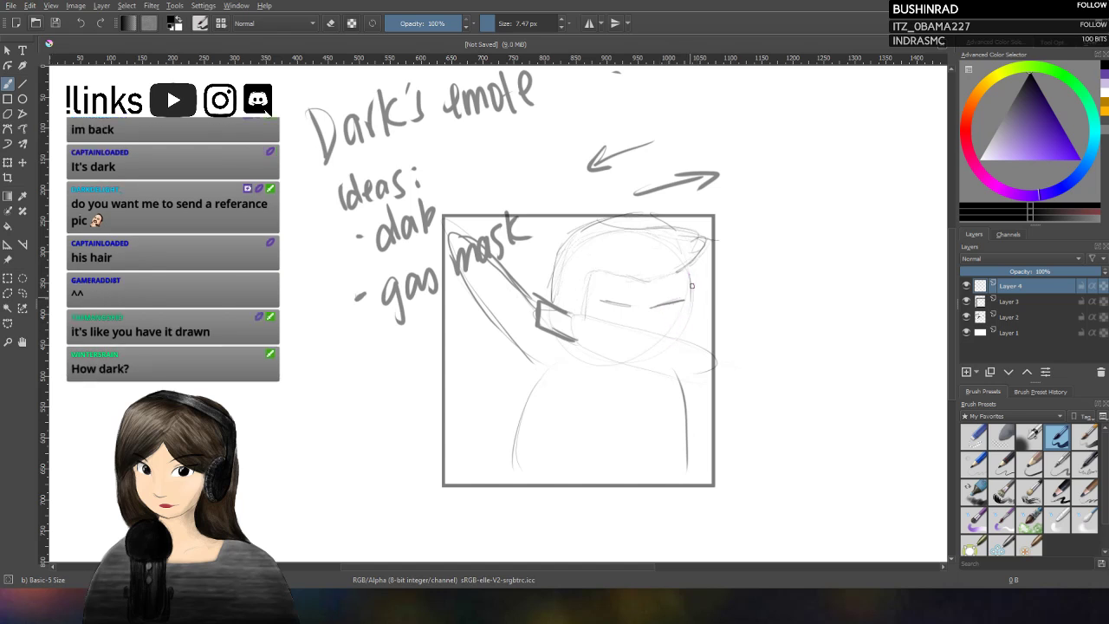
# Step: Go over the side of the face, the outer hair outline and the hairline with darker strokes
pyautogui.moveTo(686, 317); pyautogui.dragTo(689, 343)
pyautogui.moveTo(693, 281)
pyautogui.mouseDown()
pyautogui.moveTo(706, 229)
pyautogui.moveTo(605, 231)
pyautogui.moveTo(654, 232)
pyautogui.moveTo(626, 232)
pyautogui.mouseUp()
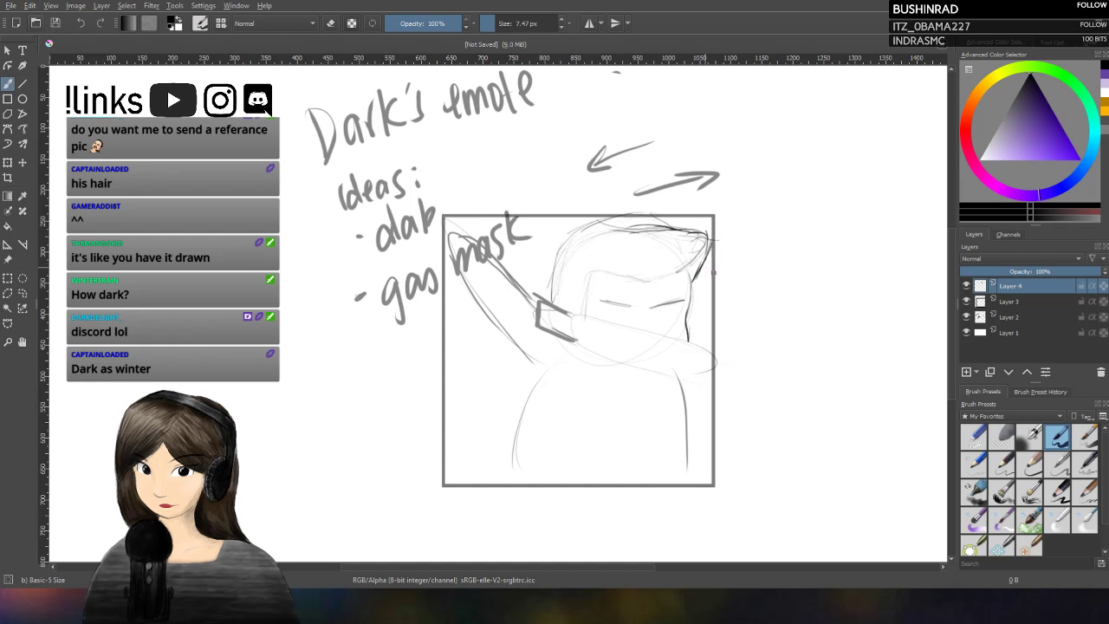
pyautogui.moveTo(704, 239)
pyautogui.mouseDown()
pyautogui.moveTo(601, 216)
pyautogui.moveTo(572, 225)
pyautogui.moveTo(547, 270)
pyautogui.moveTo(548, 304)
pyautogui.mouseUp()
pyautogui.moveTo(592, 275)
pyautogui.mouseDown()
pyautogui.moveTo(691, 273)
pyautogui.moveTo(701, 286)
pyautogui.moveTo(704, 272)
pyautogui.mouseUp()
pyautogui.press('e')
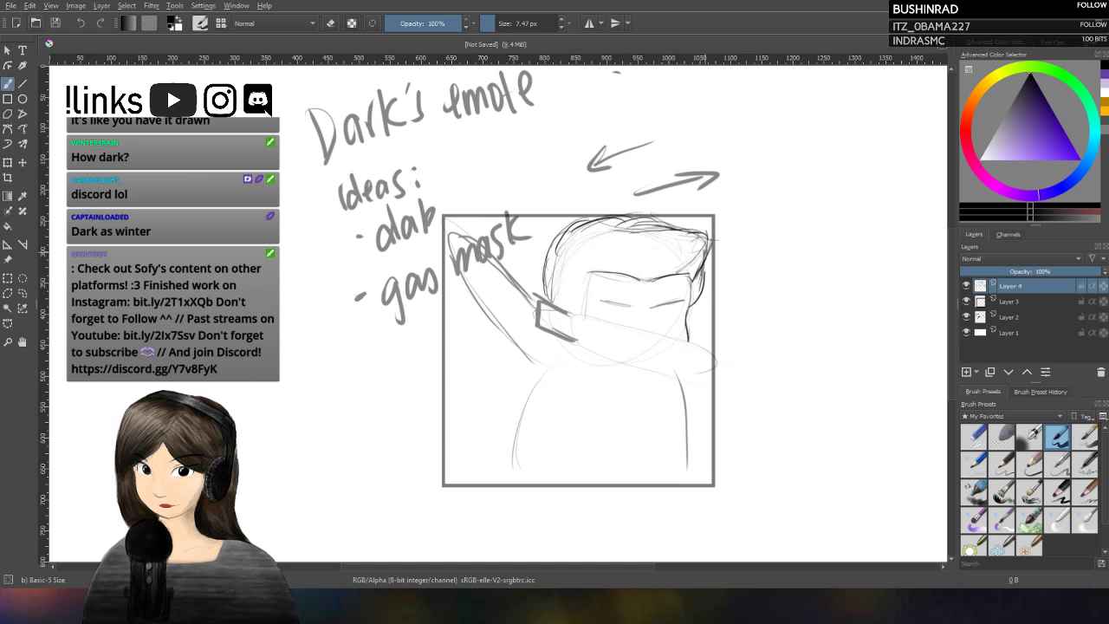
pyautogui.press('e')
pyautogui.click(336, 20)
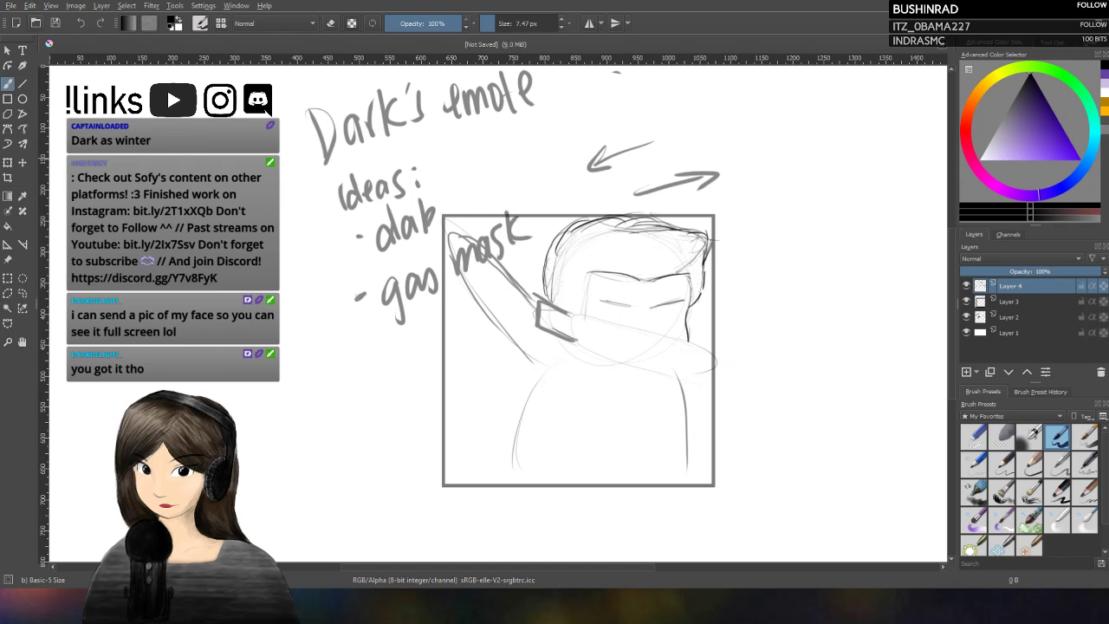
pyautogui.moveTo(590, 275); pyautogui.dragTo(581, 314)
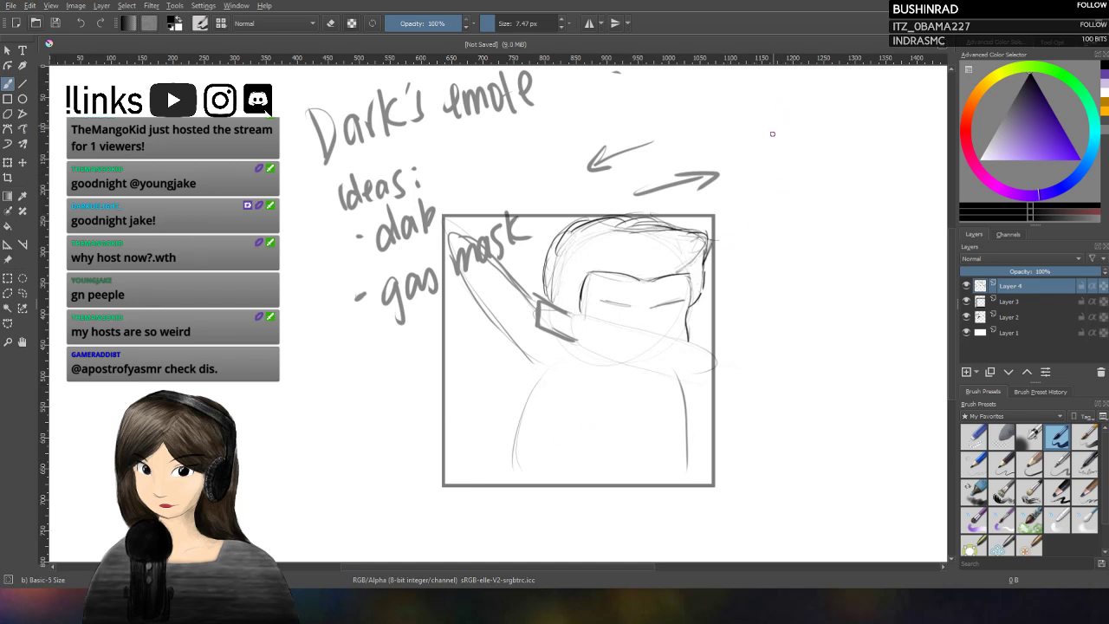
# Step: Draw a square brick wall with staggered joints and a hatched strip along its base beside the frame
pyautogui.moveTo(752, 278)
pyautogui.mouseDown()
pyautogui.moveTo(749, 176)
pyautogui.moveTo(849, 165)
pyautogui.moveTo(855, 273)
pyautogui.mouseUp()
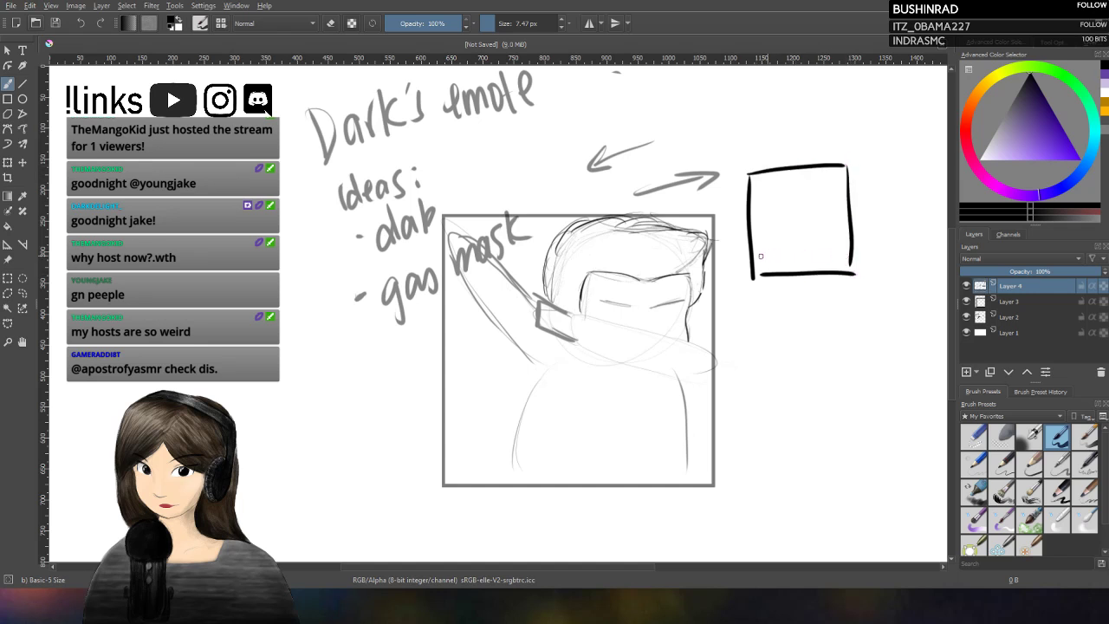
pyautogui.moveTo(755, 255); pyautogui.dragTo(849, 254)
pyautogui.moveTo(753, 231); pyautogui.dragTo(848, 229)
pyautogui.moveTo(752, 212); pyautogui.dragTo(849, 211)
pyautogui.moveTo(754, 194)
pyautogui.mouseDown()
pyautogui.moveTo(849, 191)
pyautogui.moveTo(777, 203)
pyautogui.moveTo(830, 208)
pyautogui.moveTo(772, 227)
pyautogui.mouseUp()
pyautogui.moveTo(829, 213); pyautogui.dragTo(777, 271)
pyautogui.moveTo(827, 255); pyautogui.dragTo(826, 269)
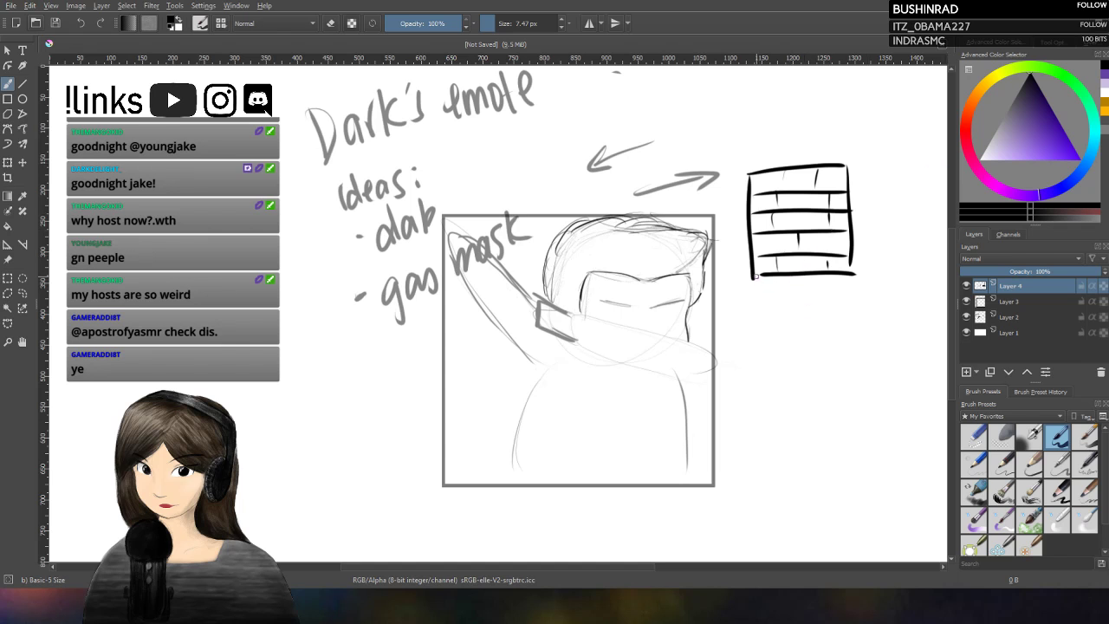
pyautogui.moveTo(754, 282)
pyautogui.mouseDown()
pyautogui.moveTo(854, 282)
pyautogui.moveTo(763, 277)
pyautogui.moveTo(850, 279)
pyautogui.mouseUp()
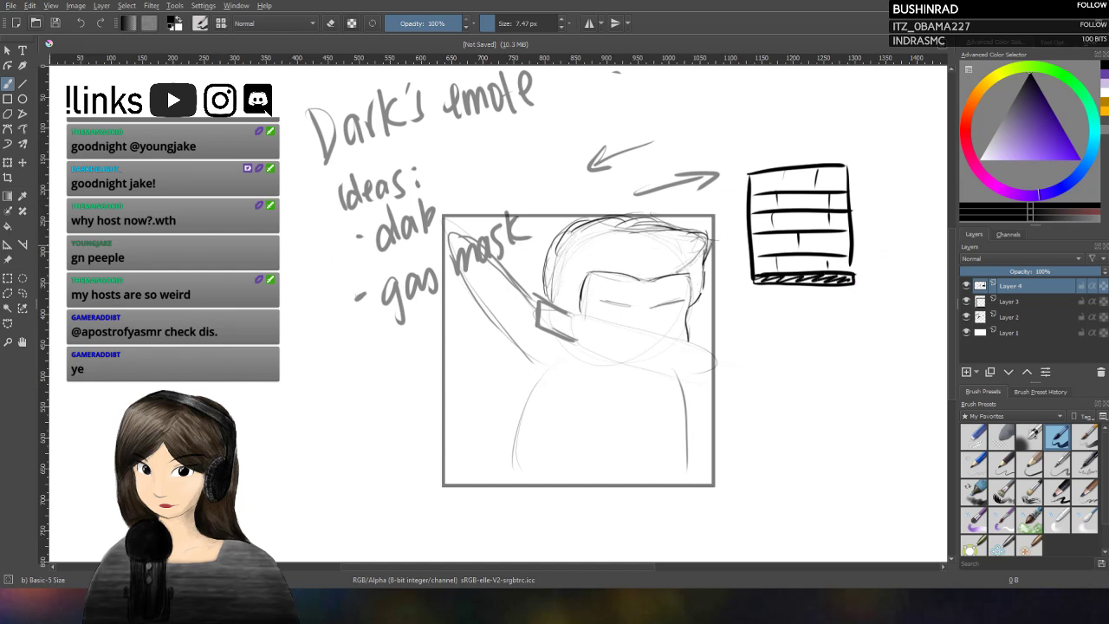
# Step: Copy the brick wall with a rectangular selection, paste it as a new layer, and move the copy directly below the original
pyautogui.click(7, 277)
pyautogui.moveTo(718, 147)
pyautogui.mouseDown()
pyautogui.moveTo(776, 227)
pyautogui.moveTo(882, 299)
pyautogui.mouseUp()
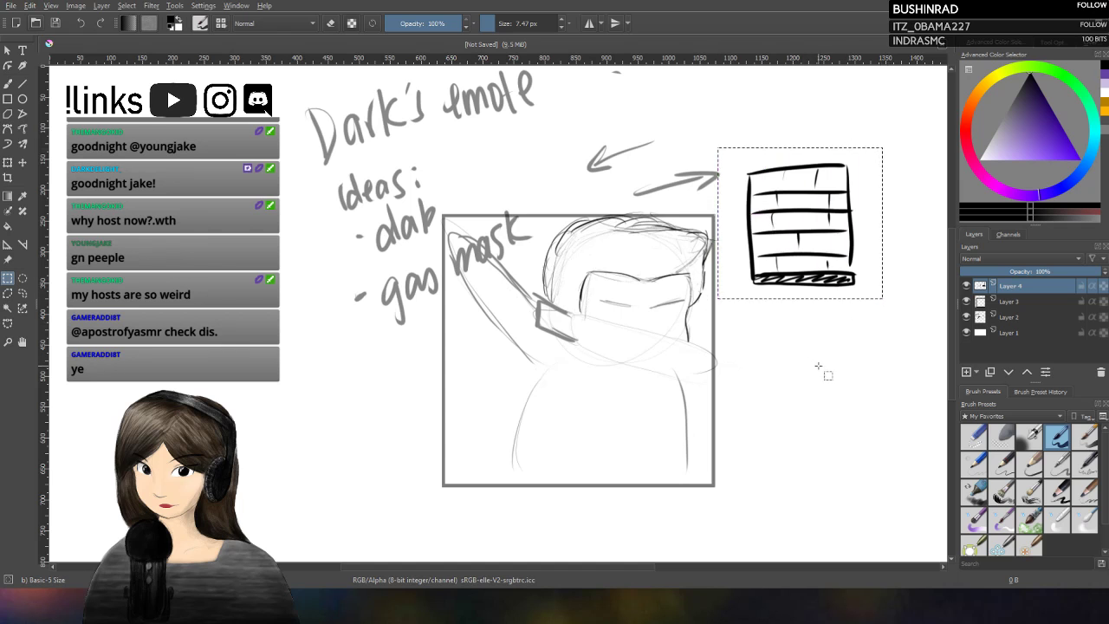
pyautogui.hotkey('ctrl', 'v')
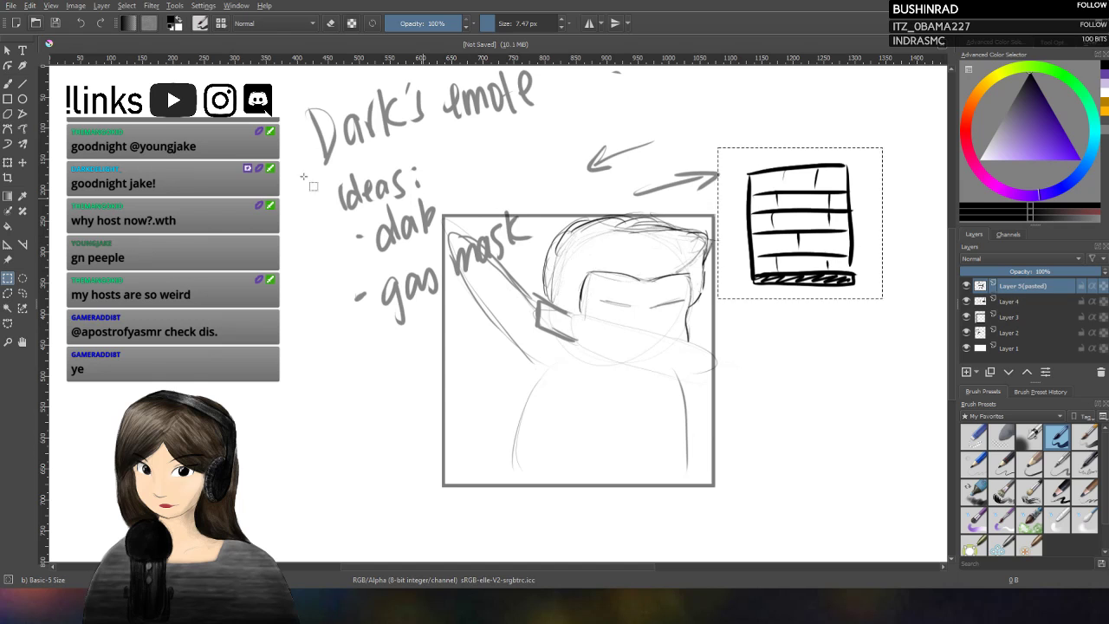
pyautogui.press('t')
pyautogui.moveTo(818, 277); pyautogui.dragTo(813, 353)
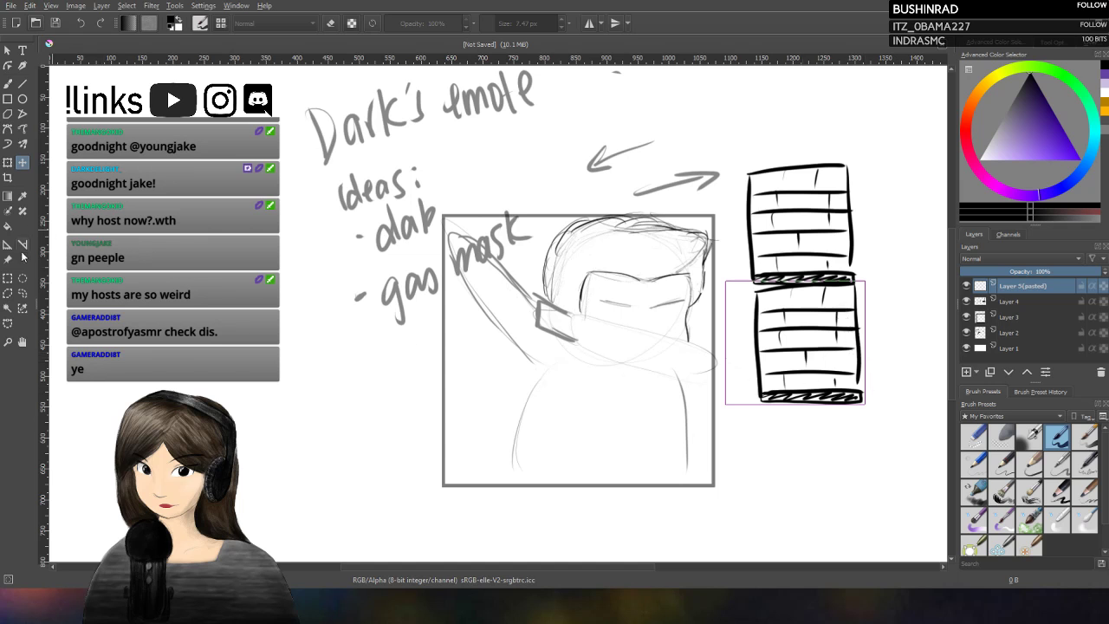
# Step: Draw a side bracket and arrows marking the height of the pasted brick wall, and clear the selection
pyautogui.click(8, 84)
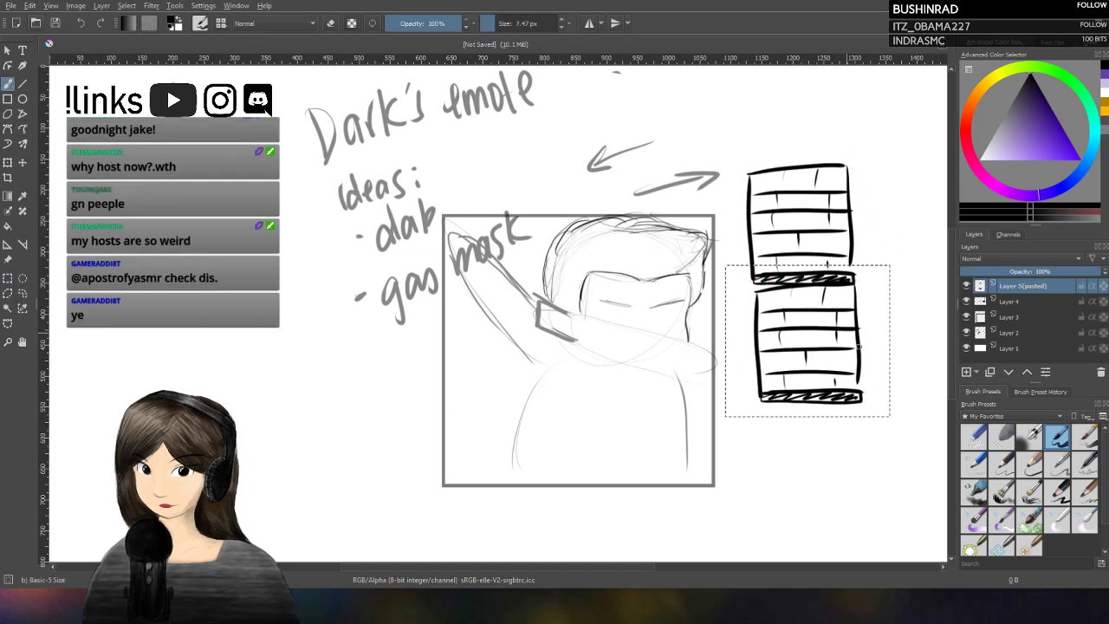
pyautogui.moveTo(857, 290); pyautogui.dragTo(873, 392)
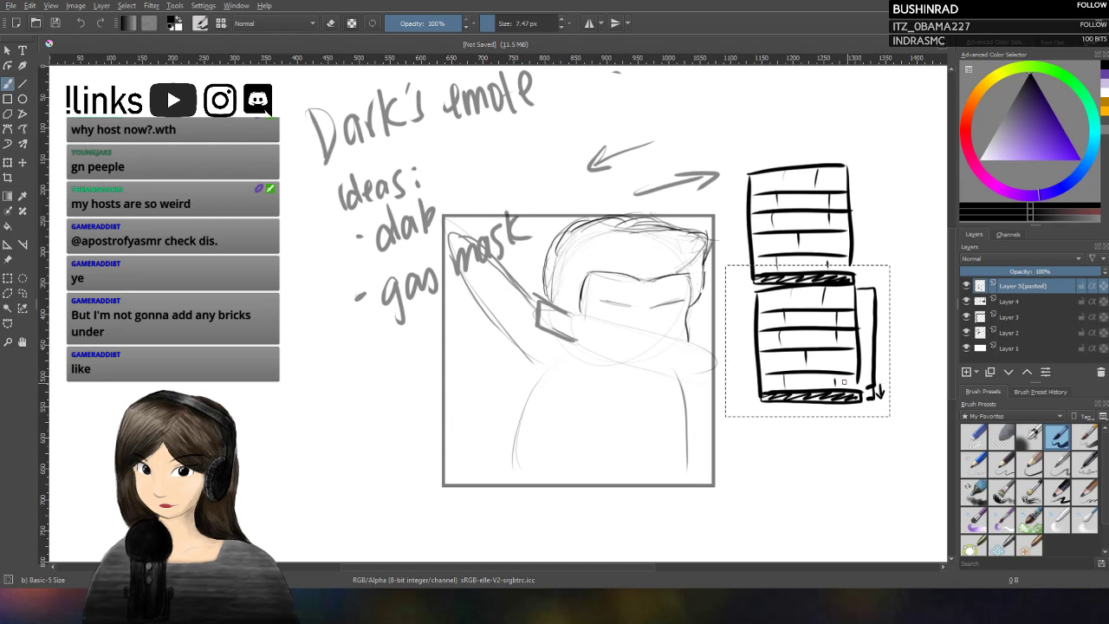
pyautogui.moveTo(758, 391); pyautogui.dragTo(743, 392)
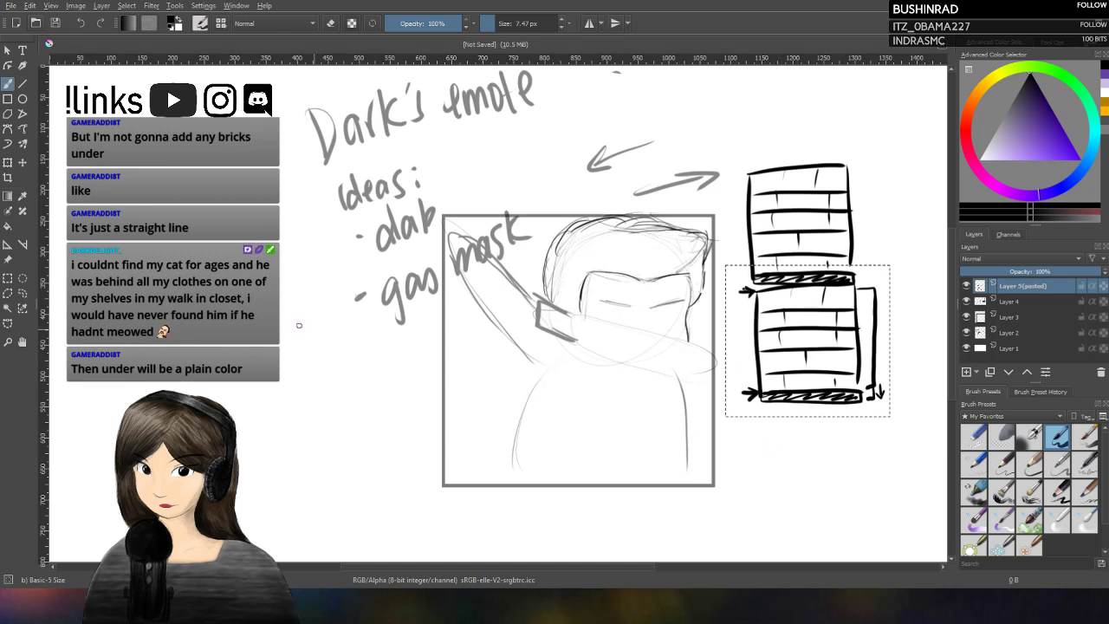
pyautogui.click(22, 277)
pyautogui.click(134, 262)
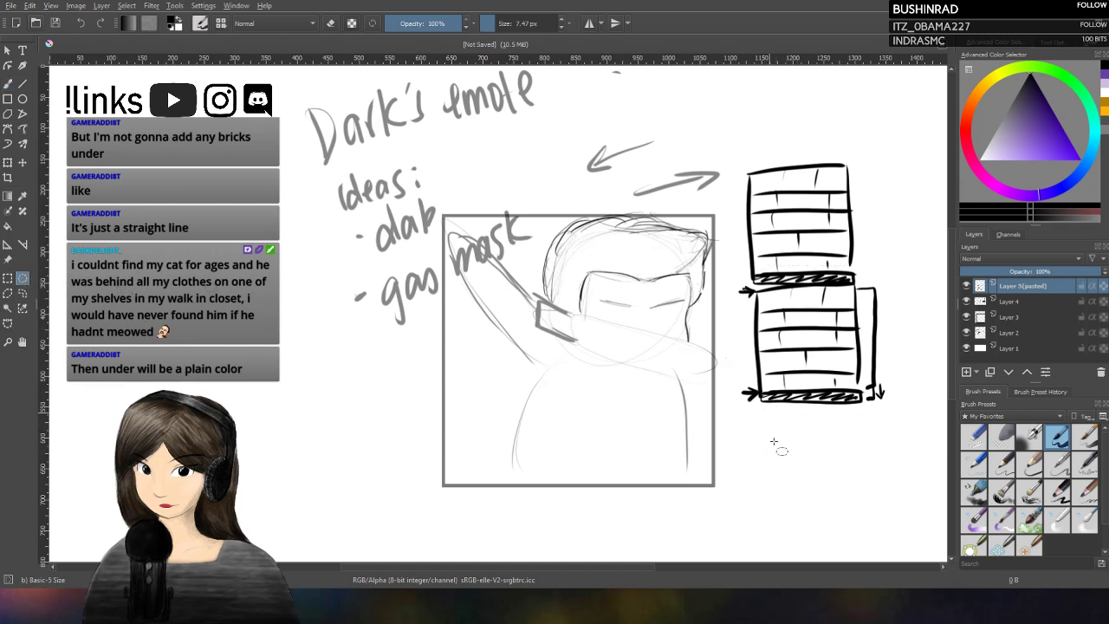
# Step: Draw a third block with horizontal rows and short joint marks below the walls, plus a side bracket beside the top wall
pyautogui.click(8, 84)
pyautogui.moveTo(759, 438); pyautogui.dragTo(880, 435)
pyautogui.moveTo(759, 440); pyautogui.dragTo(764, 518)
pyautogui.moveTo(876, 435); pyautogui.dragTo(878, 523)
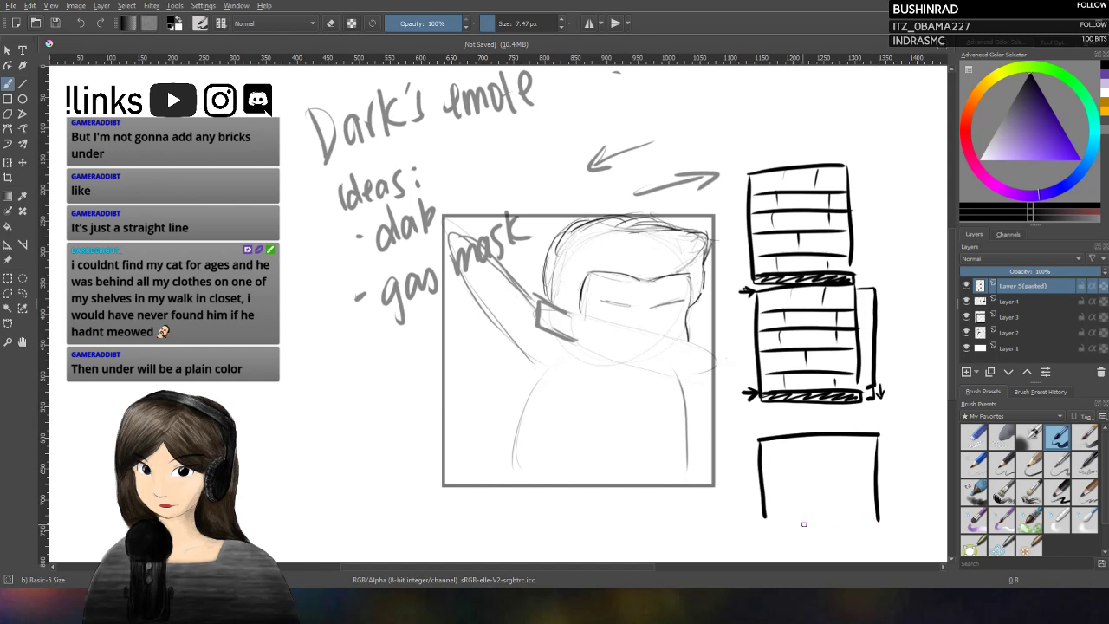
pyautogui.moveTo(764, 517)
pyautogui.mouseDown()
pyautogui.moveTo(765, 530)
pyautogui.moveTo(880, 511)
pyautogui.mouseUp()
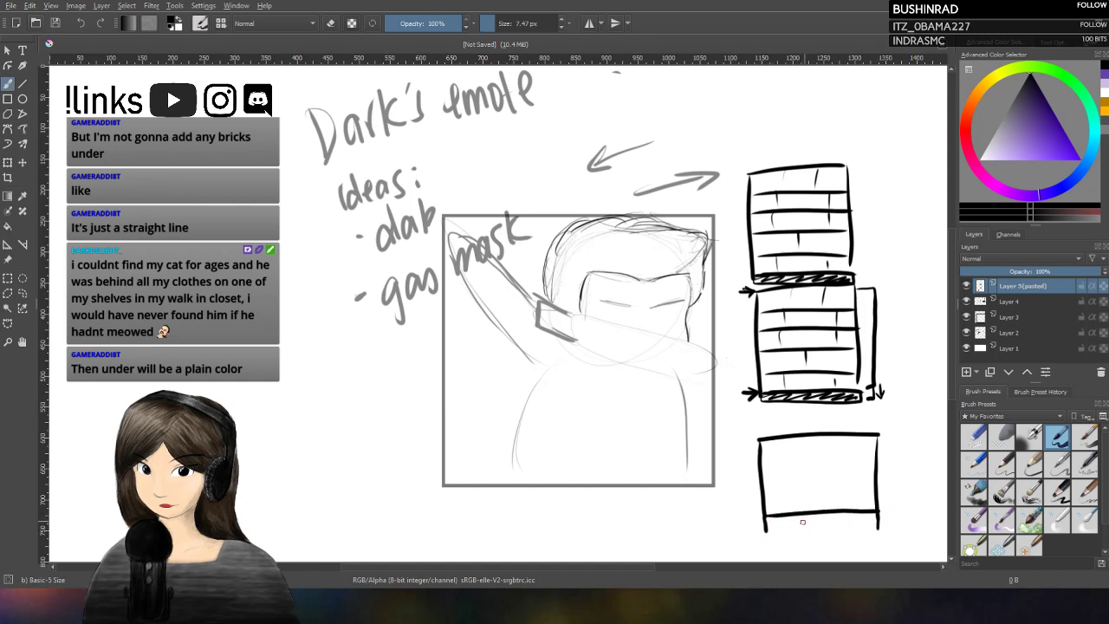
pyautogui.moveTo(805, 514)
pyautogui.mouseDown()
pyautogui.moveTo(804, 525)
pyautogui.moveTo(846, 524)
pyautogui.mouseUp()
pyautogui.moveTo(768, 492); pyautogui.dragTo(880, 492)
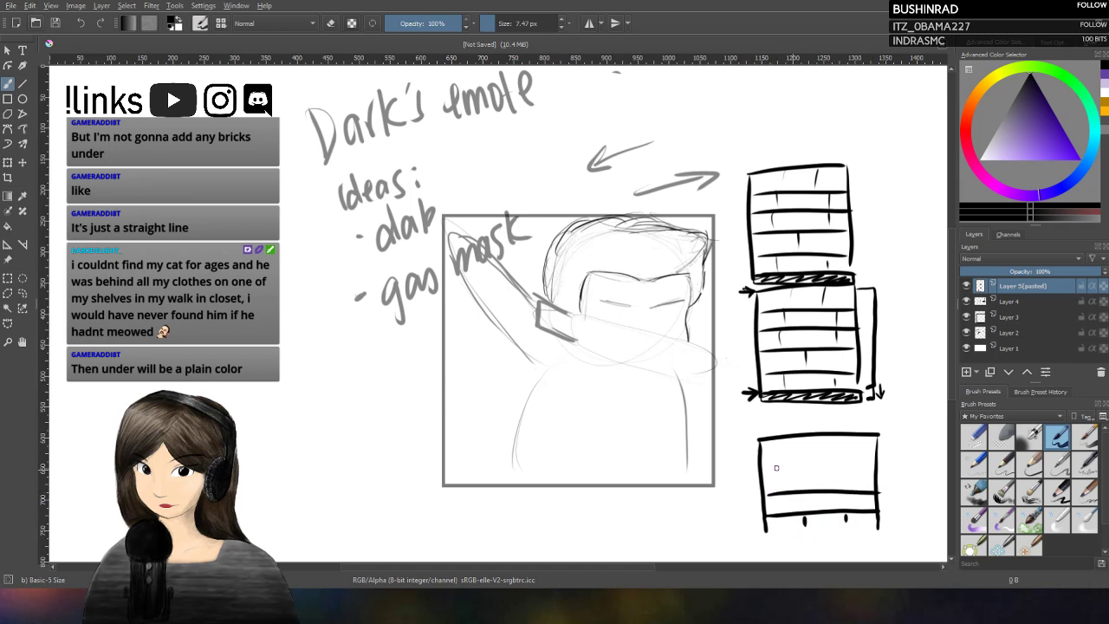
pyautogui.moveTo(766, 468)
pyautogui.mouseDown()
pyautogui.moveTo(836, 466)
pyautogui.moveTo(764, 451)
pyautogui.moveTo(873, 446)
pyautogui.mouseUp()
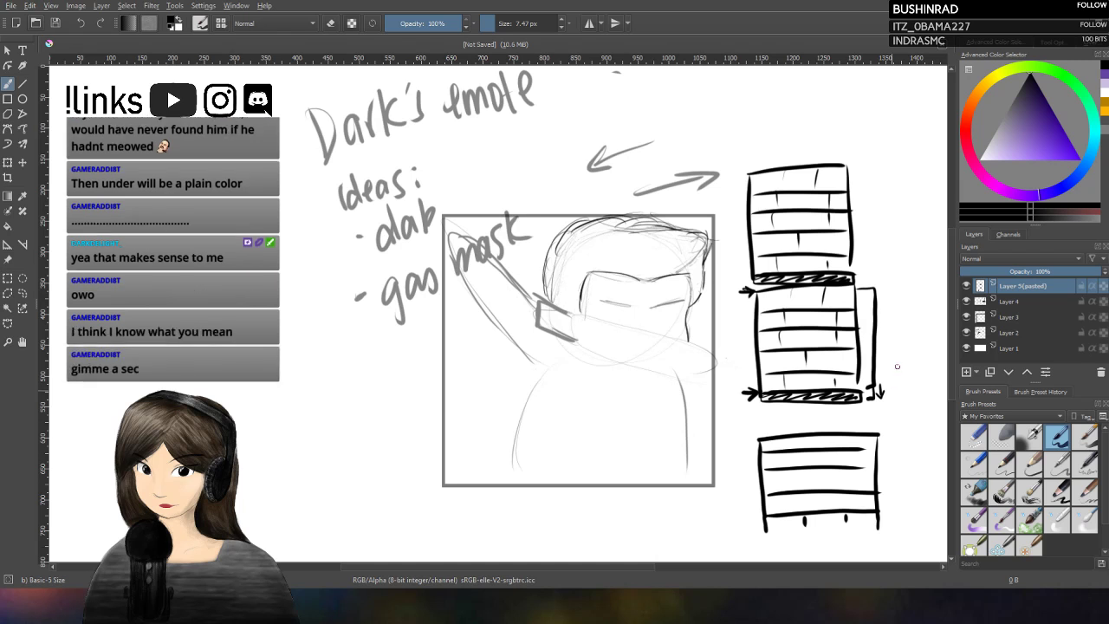
pyautogui.moveTo(867, 263)
pyautogui.mouseDown()
pyautogui.moveTo(866, 169)
pyautogui.moveTo(845, 163)
pyautogui.mouseUp()
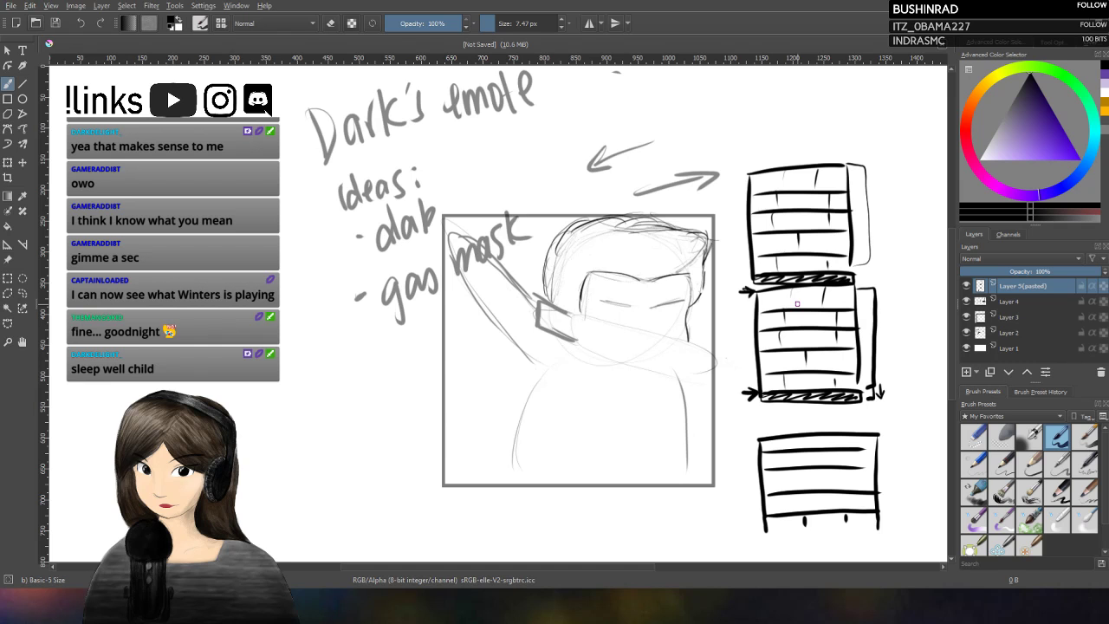
# Step: Delete the pasted layer, erase the brick wall from Layer 4 with a rectangular selection, and clear the selection
pyautogui.click(1101, 373)
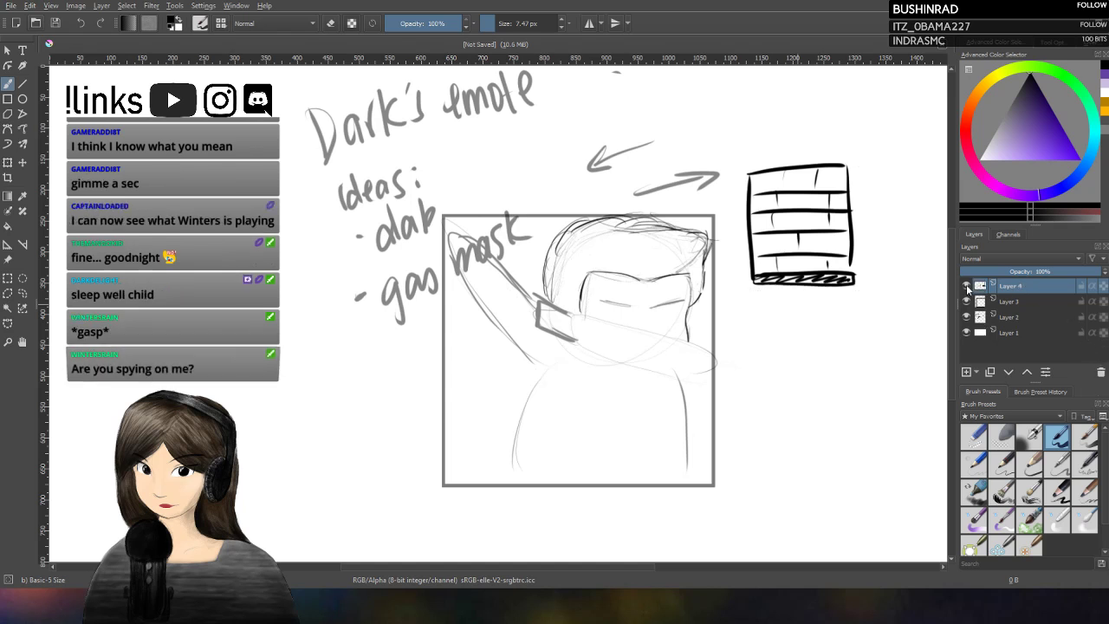
pyautogui.doubleClick(965, 287)
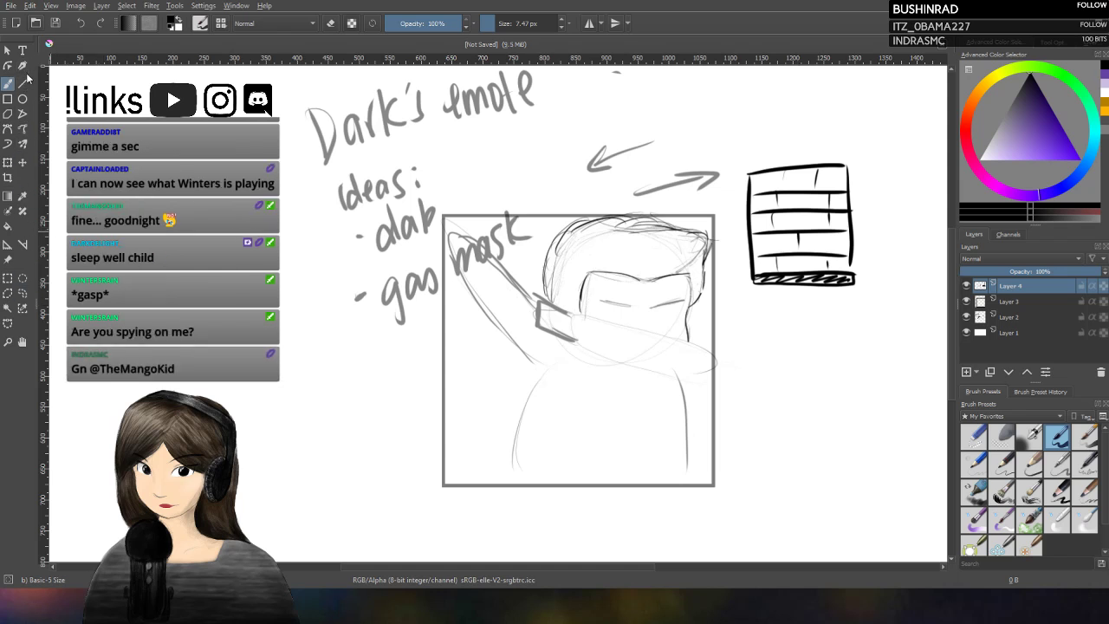
pyautogui.click(10, 277)
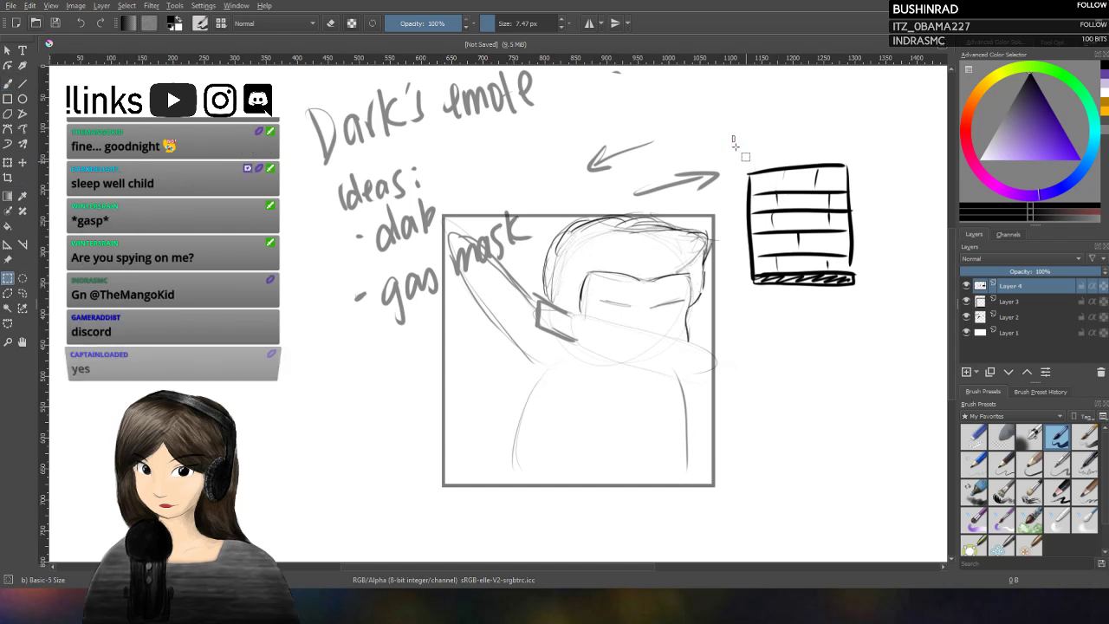
pyautogui.moveTo(732, 136)
pyautogui.mouseDown()
pyautogui.moveTo(895, 345)
pyautogui.moveTo(887, 324)
pyautogui.mouseUp()
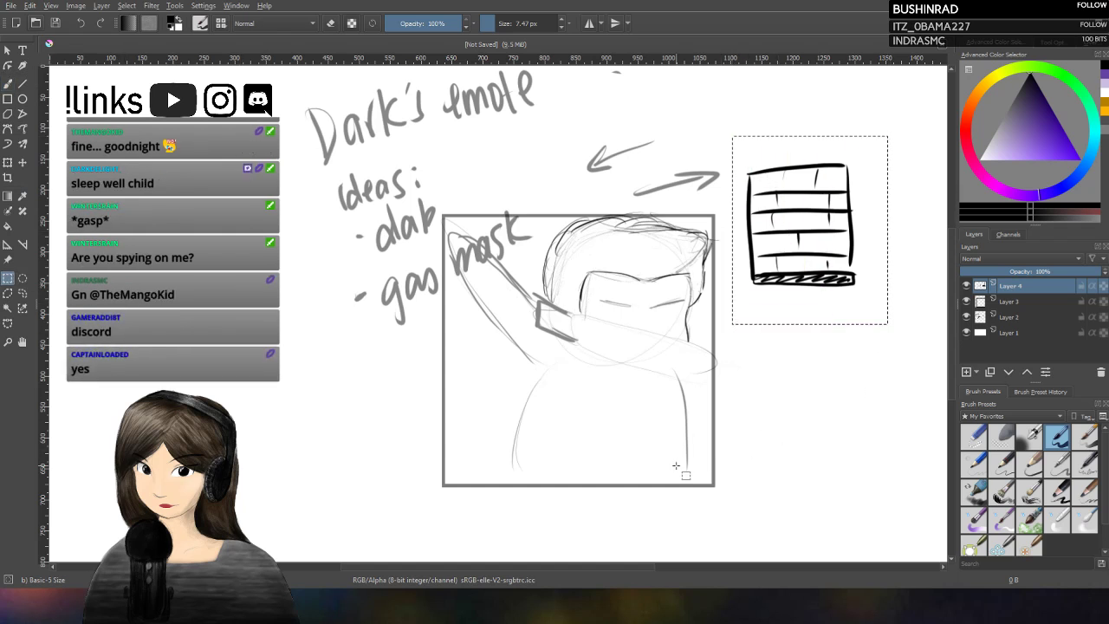
pyautogui.press('Delete')
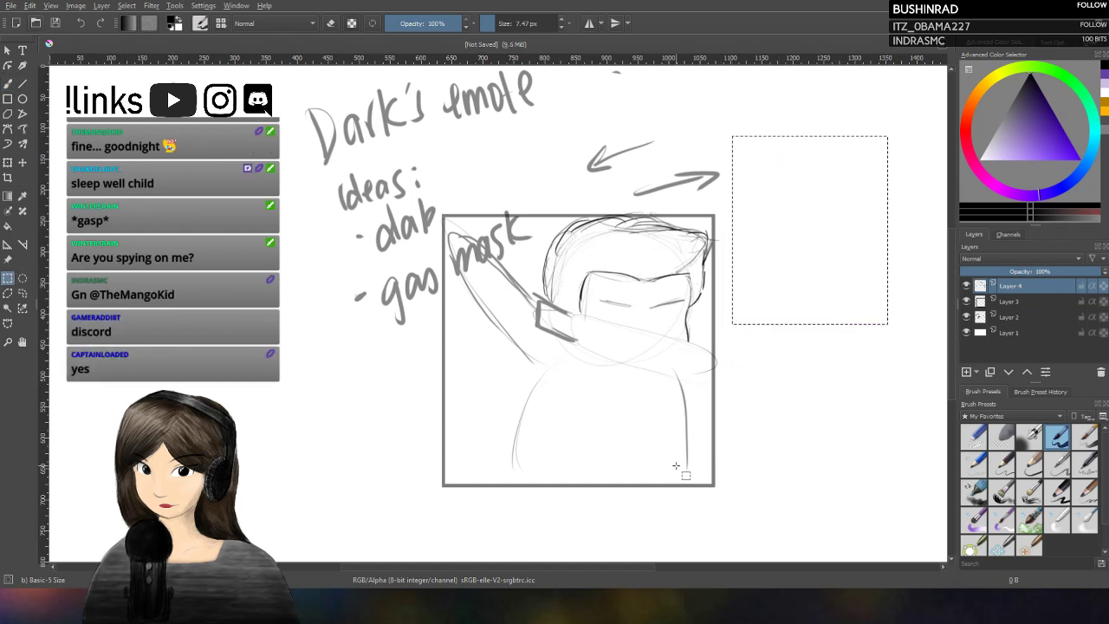
pyautogui.click(22, 292)
pyautogui.hotkey('ctrl', 'shift', 'a')
pyautogui.click(8, 84)
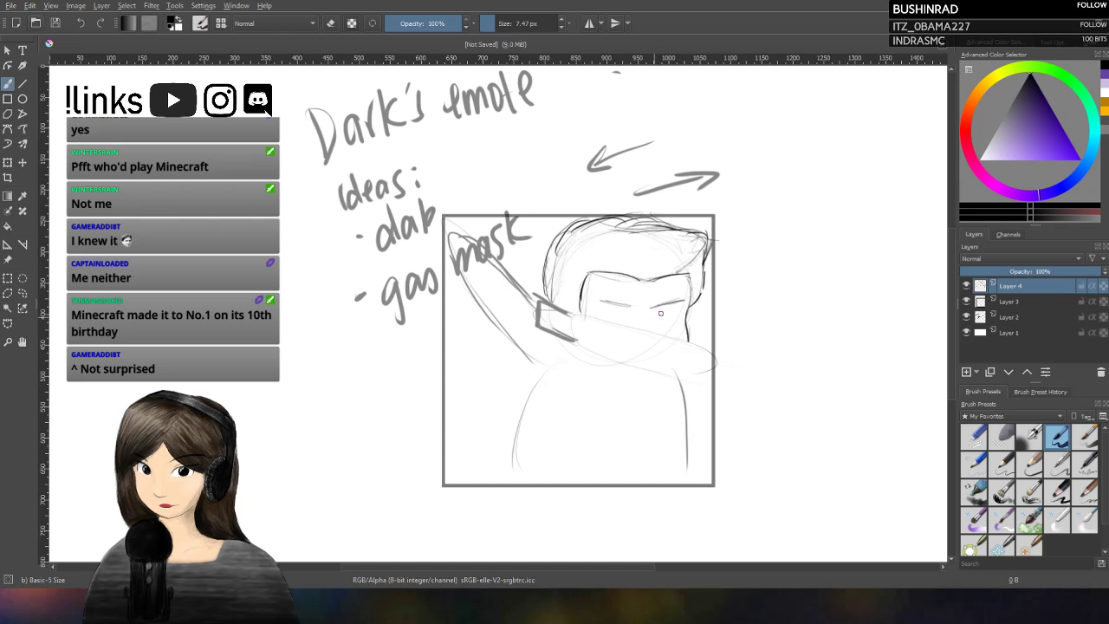
# Step: Try thick black eyebrows over the two thin face lines, and undo the strokes
pyautogui.moveTo(660, 313)
pyautogui.mouseDown()
pyautogui.moveTo(686, 304)
pyautogui.moveTo(591, 303)
pyautogui.mouseUp()
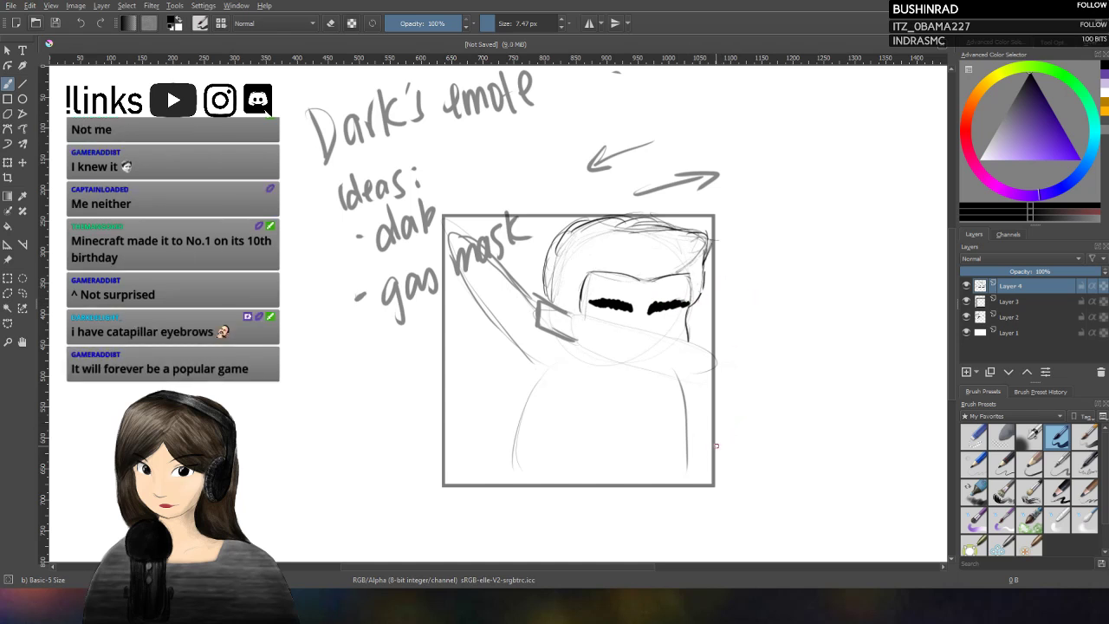
pyautogui.hotkey('ctrl', 'z')
pyautogui.hotkey('ctrl', 'z')
pyautogui.hotkey('ctrl', 'z')
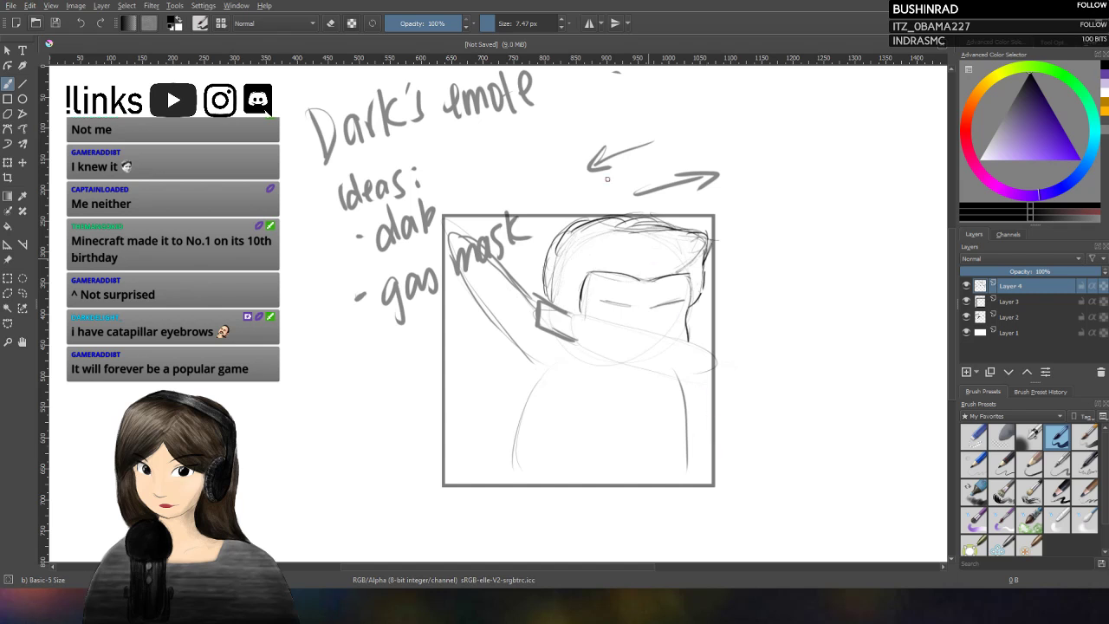
# Step: Draw a thick black eyebrow over the left face line with a 21.53 px brush, and remove the trial eyebrow over the right line
pyautogui.press(']')
pyautogui.press(']')
pyautogui.press(']')
pyautogui.press(']')
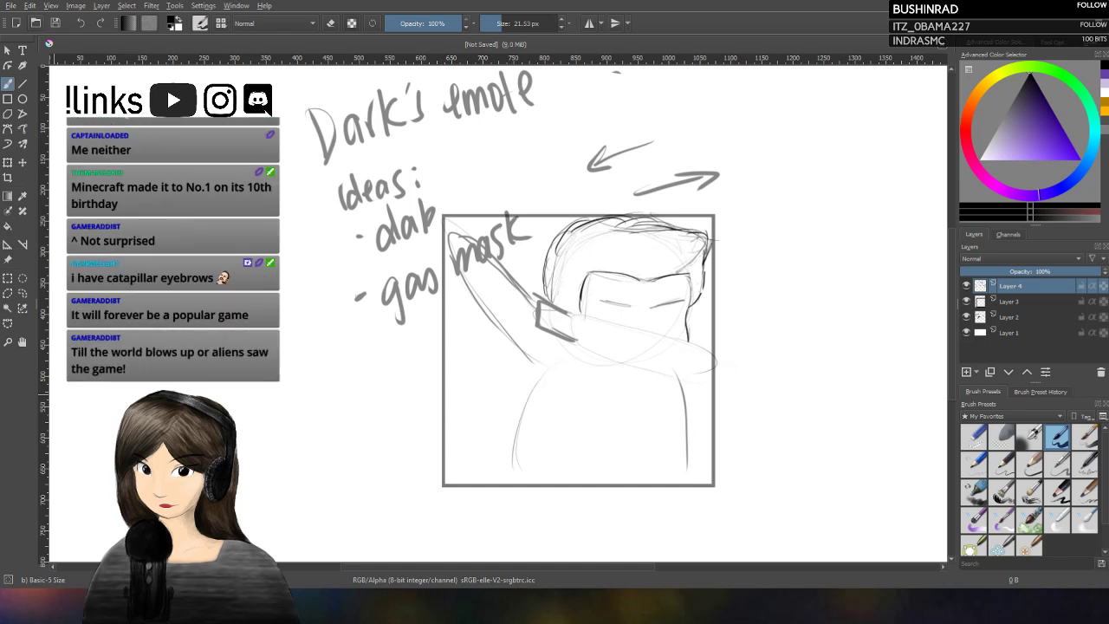
pyautogui.moveTo(664, 295)
pyautogui.mouseDown()
pyautogui.moveTo(652, 308)
pyautogui.moveTo(693, 300)
pyautogui.moveTo(596, 303)
pyautogui.mouseUp()
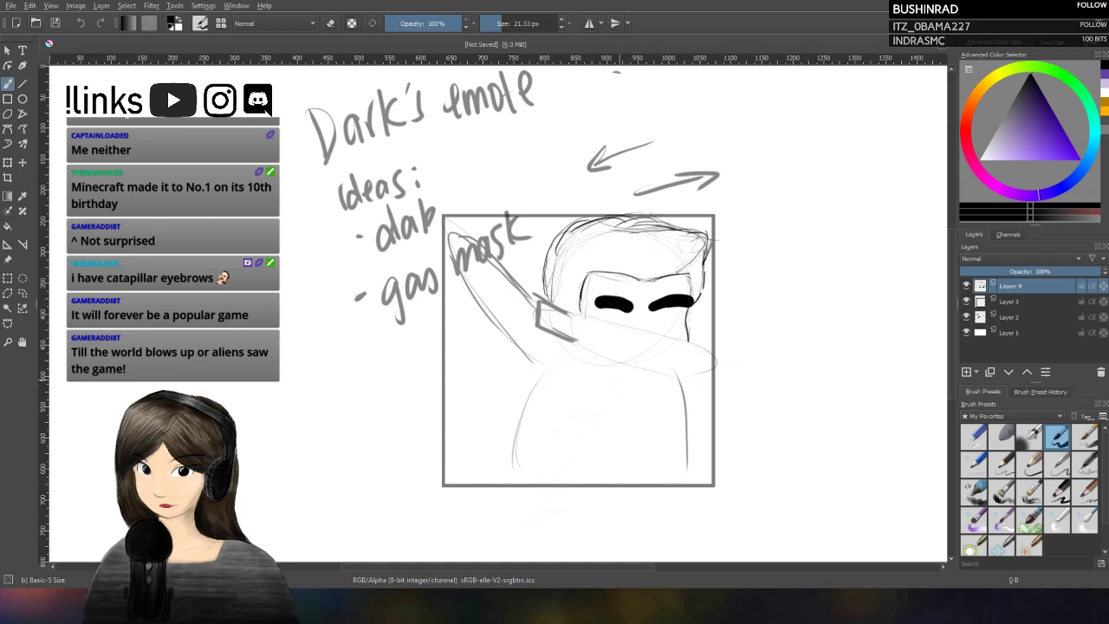
pyautogui.hotkey('ctrl', 'z')
pyautogui.moveTo(633, 304)
pyautogui.mouseDown()
pyautogui.moveTo(582, 305)
pyautogui.moveTo(627, 305)
pyautogui.moveTo(592, 304)
pyautogui.mouseUp()
pyautogui.hotkey('ctrl', 'z')
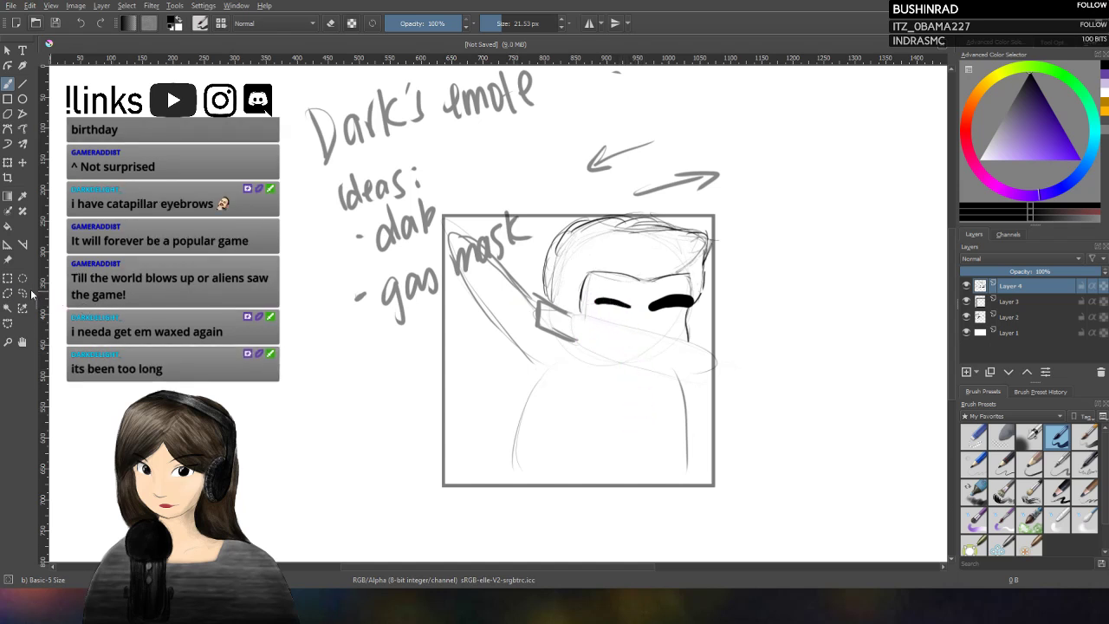
pyautogui.moveTo(656, 302); pyautogui.dragTo(690, 301)
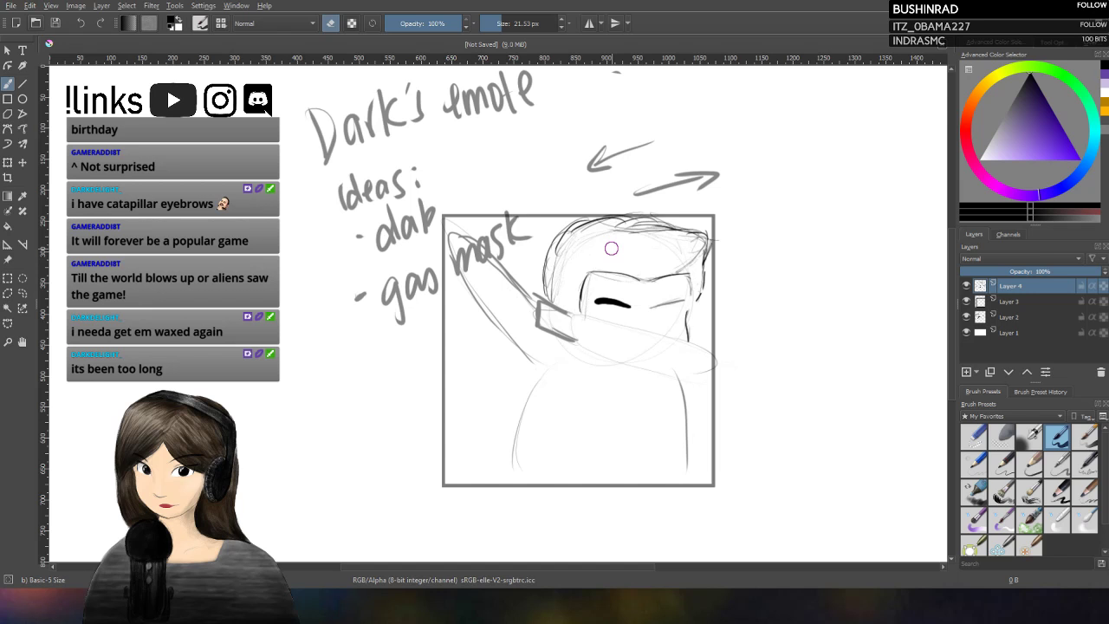
# Step: Select the left eyebrow with a freehand selection, then enlarge it and shift it slightly down with a transform
pyautogui.click(22, 293)
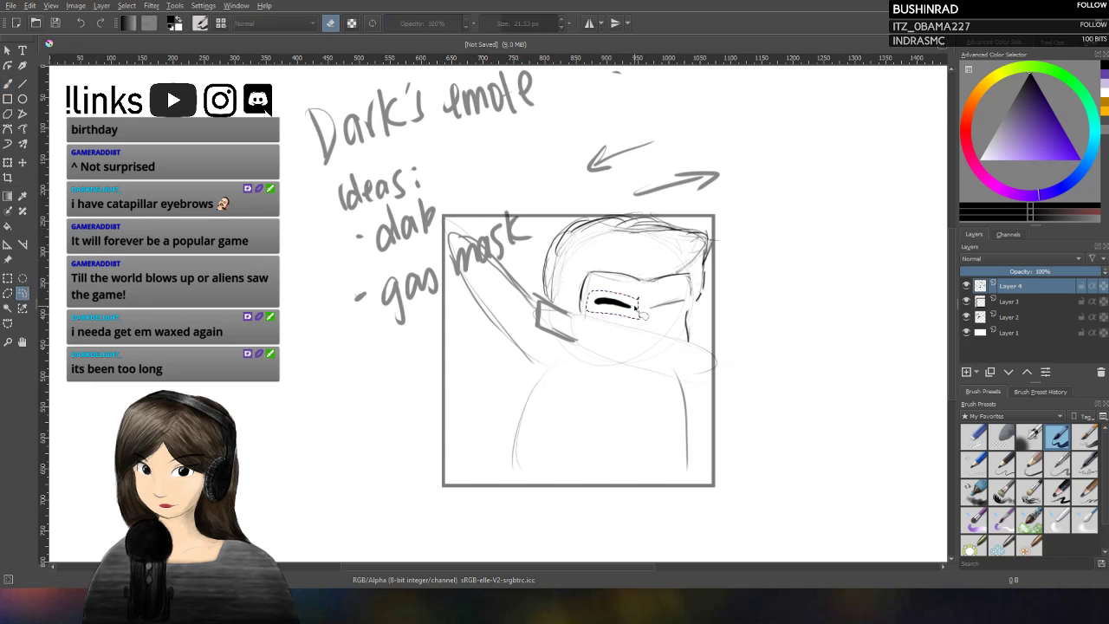
pyautogui.click(8, 163)
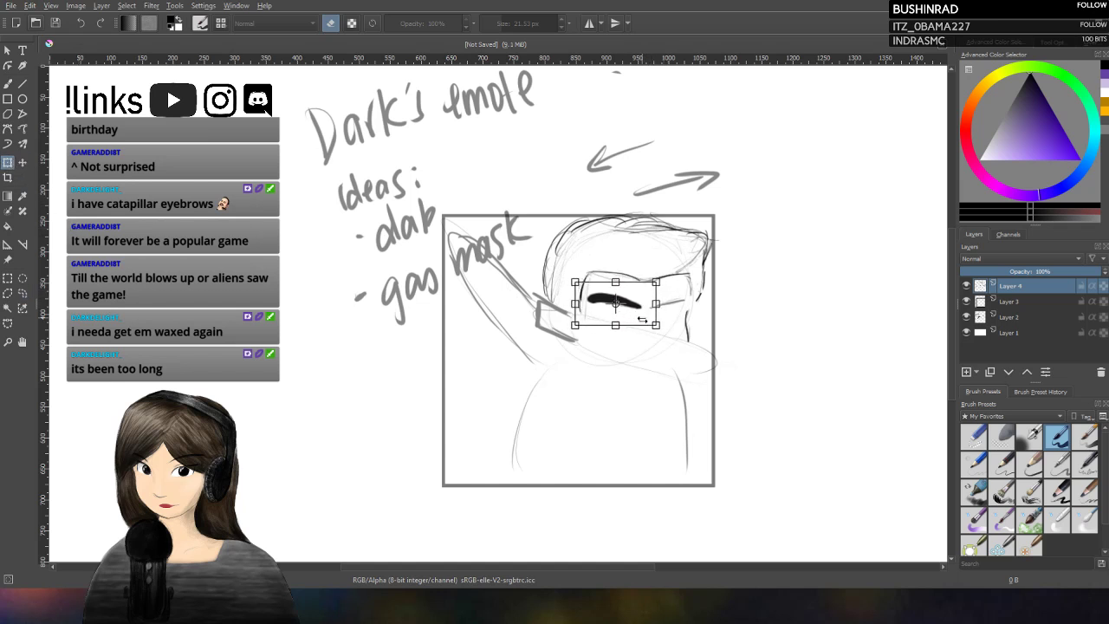
pyautogui.moveTo(640, 317); pyautogui.dragTo(639, 324)
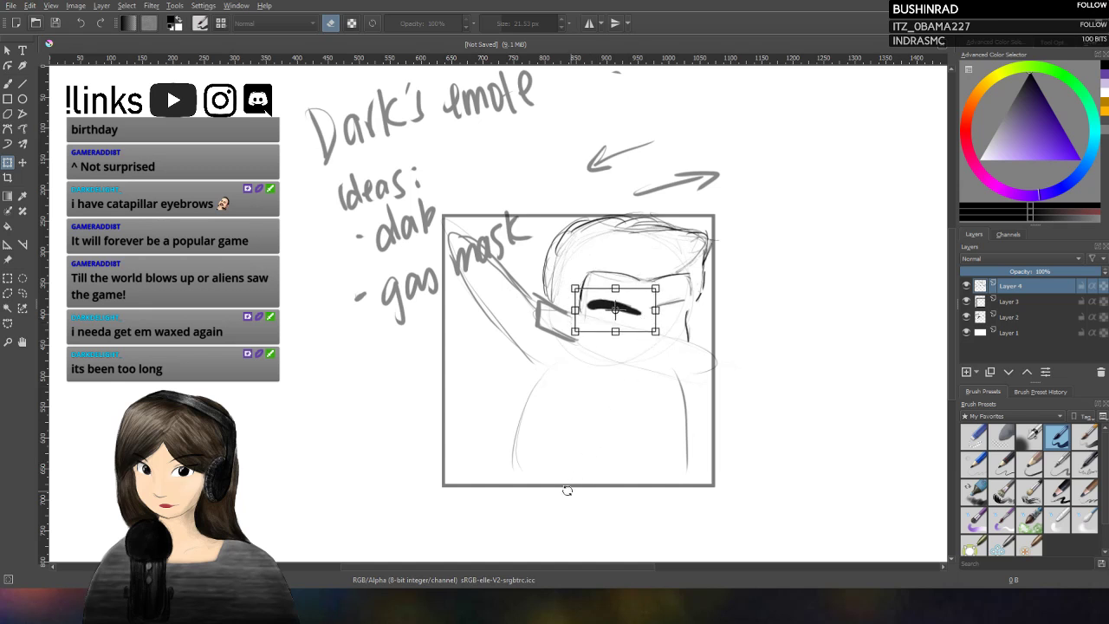
pyautogui.press('Return')
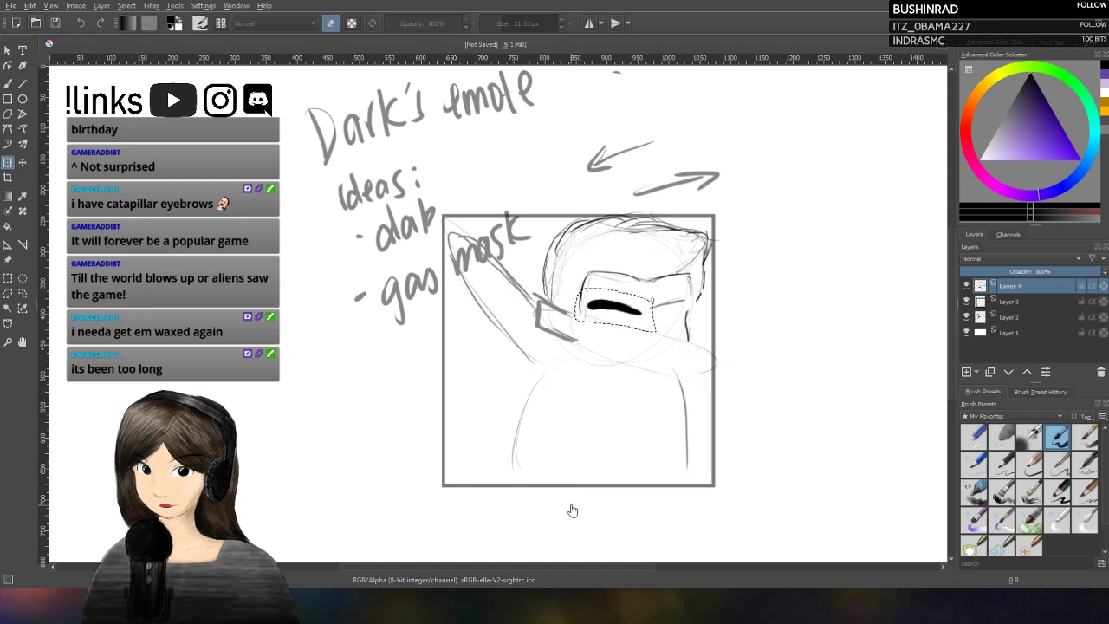
# Step: Paste a copy of the eyebrow on a new layer, flip it vertically, move it over the right face line, and clear the selection
pyautogui.hotkey('ctrl', 'c')
pyautogui.hotkey('ctrl', 'v')
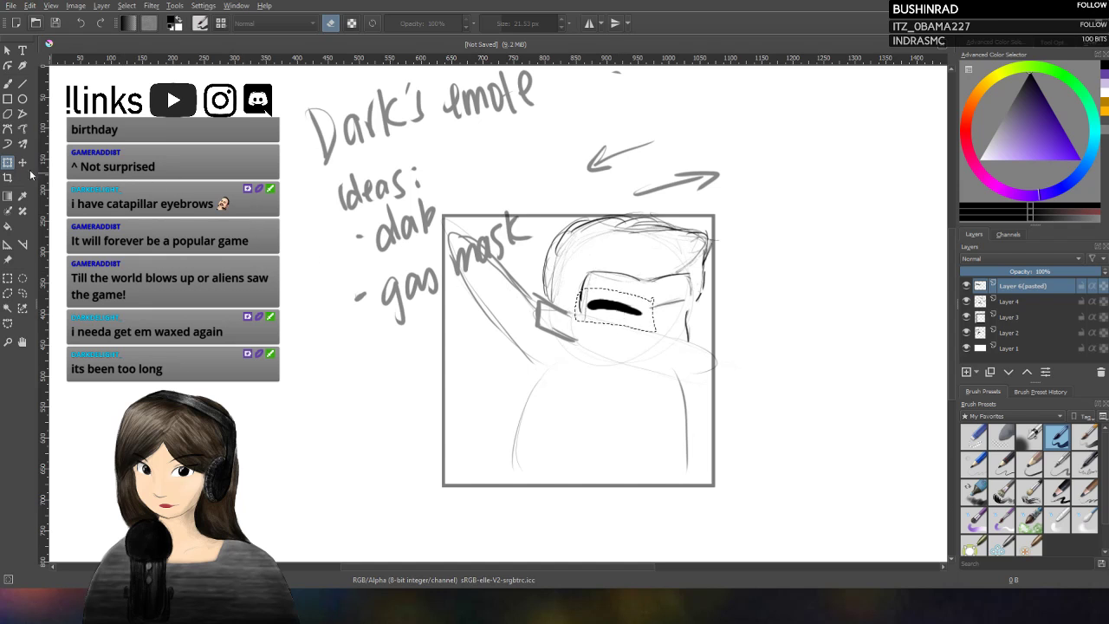
pyautogui.moveTo(630, 314); pyautogui.dragTo(785, 333)
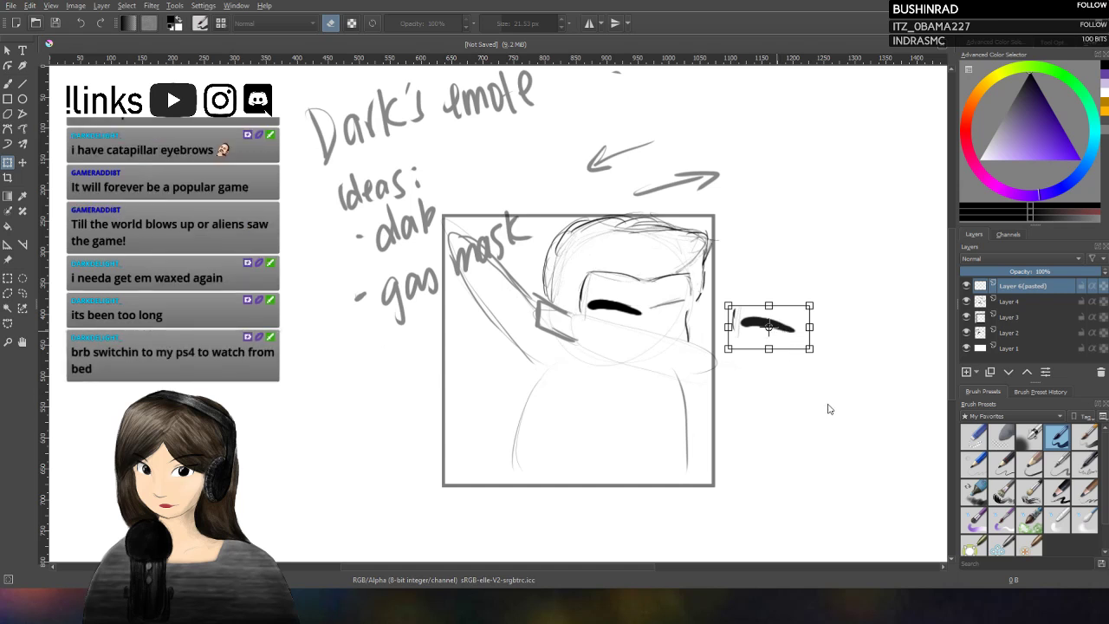
pyautogui.moveTo(831, 423); pyautogui.dragTo(829, 419)
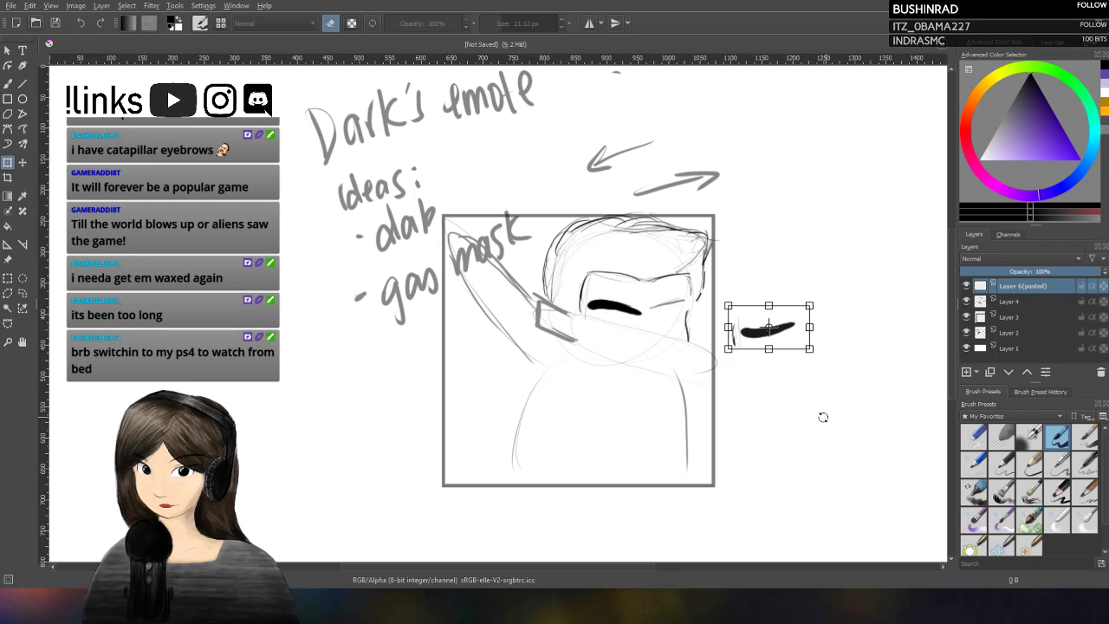
pyautogui.hotkey('ctrl', 'z')
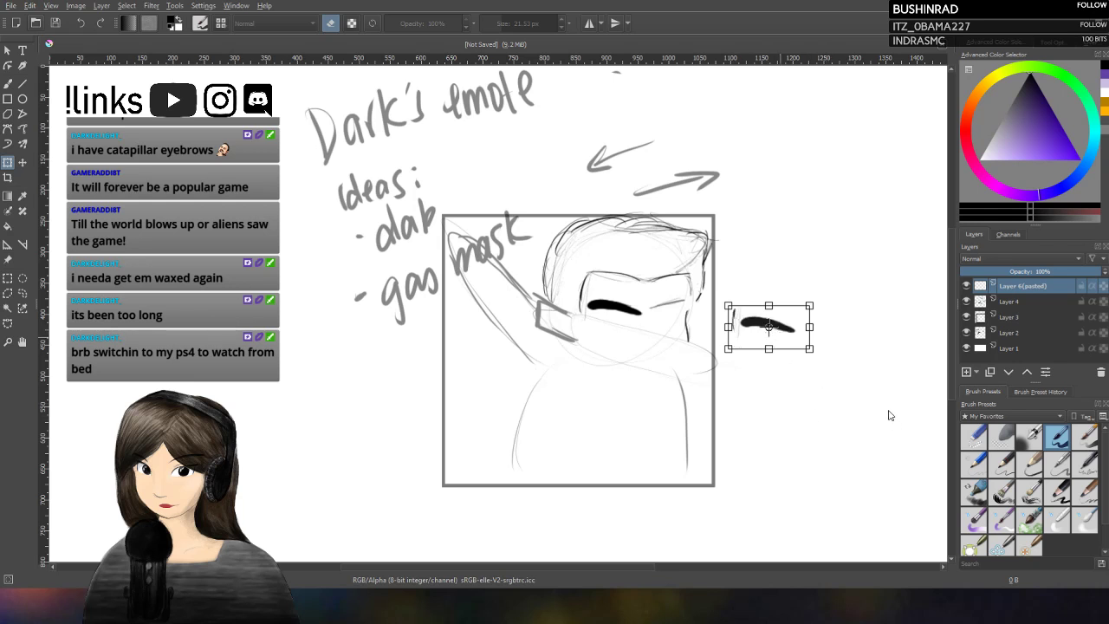
pyautogui.hotkey('ctrl', 'shift', 'z')
pyautogui.moveTo(782, 334)
pyautogui.mouseDown()
pyautogui.moveTo(684, 314)
pyautogui.moveTo(700, 323)
pyautogui.moveTo(717, 298)
pyautogui.moveTo(687, 316)
pyautogui.moveTo(716, 294)
pyautogui.moveTo(732, 302)
pyautogui.moveTo(709, 303)
pyautogui.mouseUp()
pyautogui.press('Return')
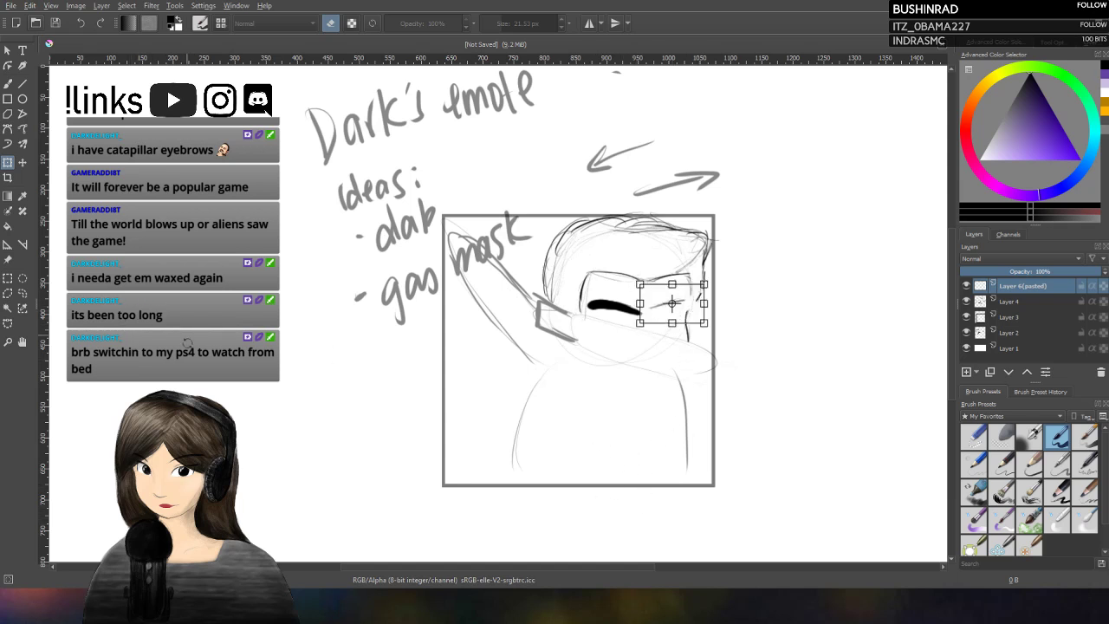
pyautogui.click(9, 84)
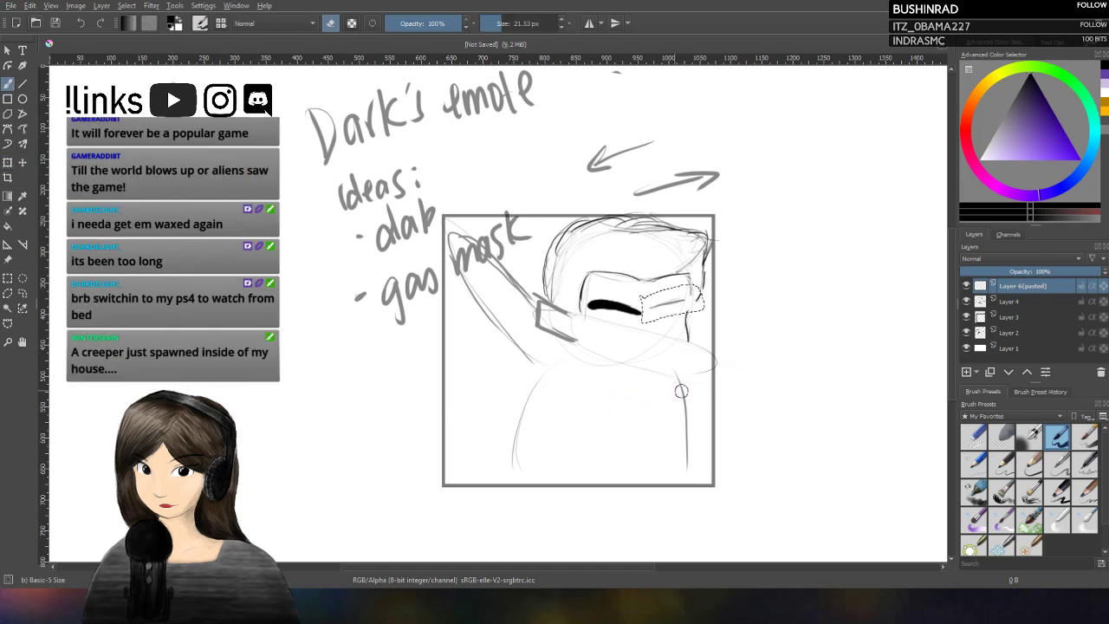
pyautogui.hotkey('ctrl', 'shift', 'a')
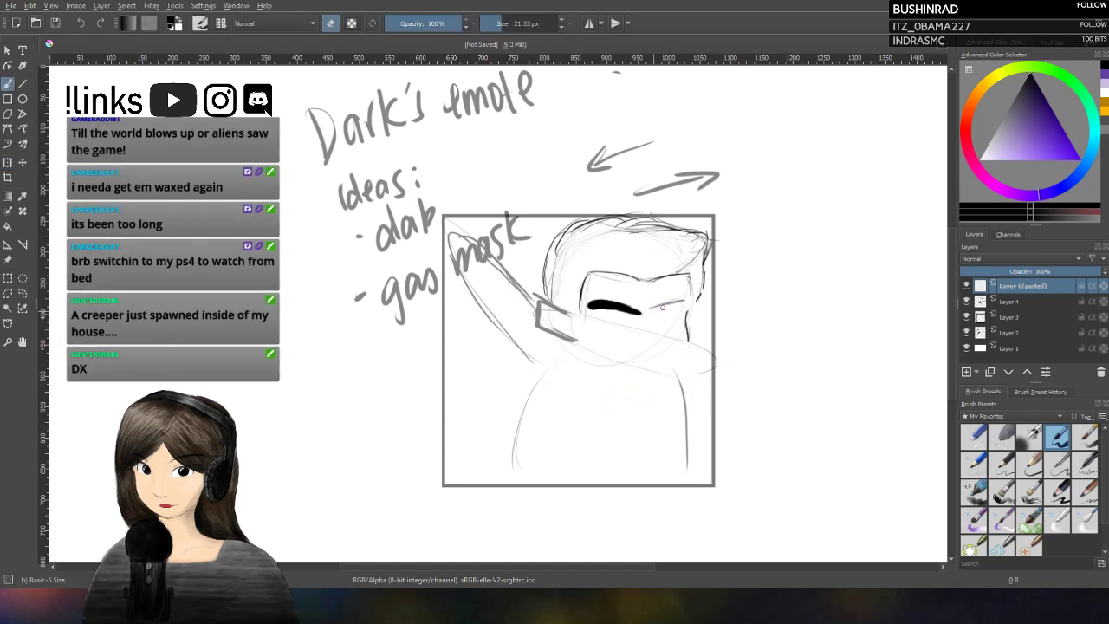
# Step: Turn off eraser mode, try an eyebrow stroke over the right face line, and undo it
pyautogui.press('e')
pyautogui.moveTo(658, 309); pyautogui.dragTo(686, 309)
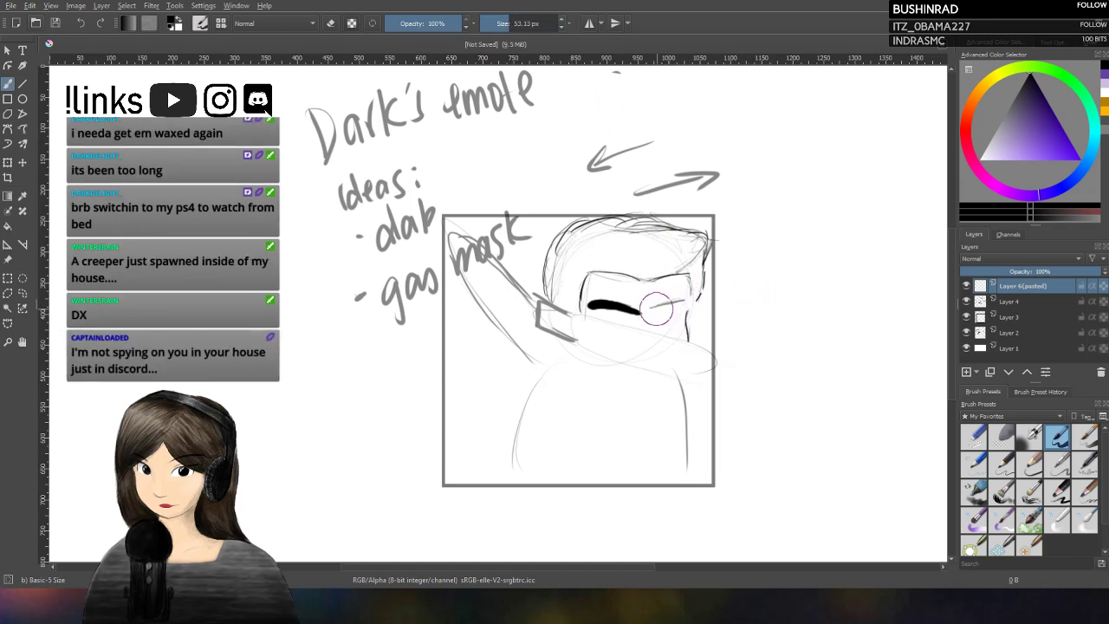
pyautogui.moveTo(655, 309); pyautogui.dragTo(662, 309)
pyautogui.hotkey('ctrl', 'z')
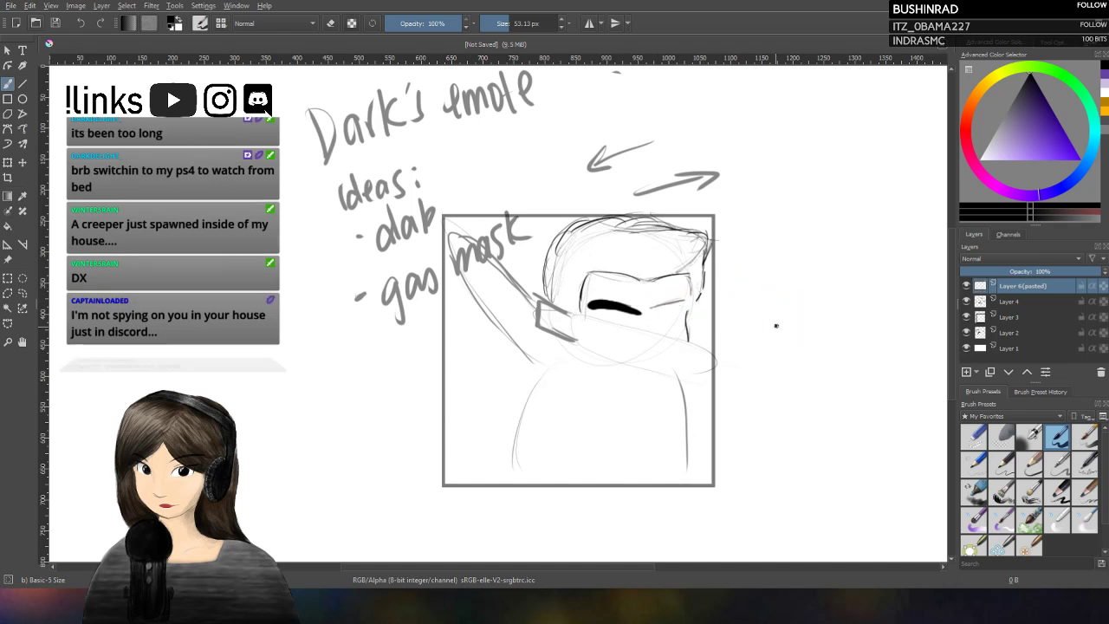
# Step: Try several thick black strokes beside the frame with a 53.13 px brush, and undo them all
pyautogui.moveTo(776, 322)
pyautogui.mouseDown()
pyautogui.moveTo(811, 318)
pyautogui.moveTo(765, 338)
pyautogui.moveTo(838, 324)
pyautogui.mouseUp()
pyautogui.hotkey('ctrl', 'z')
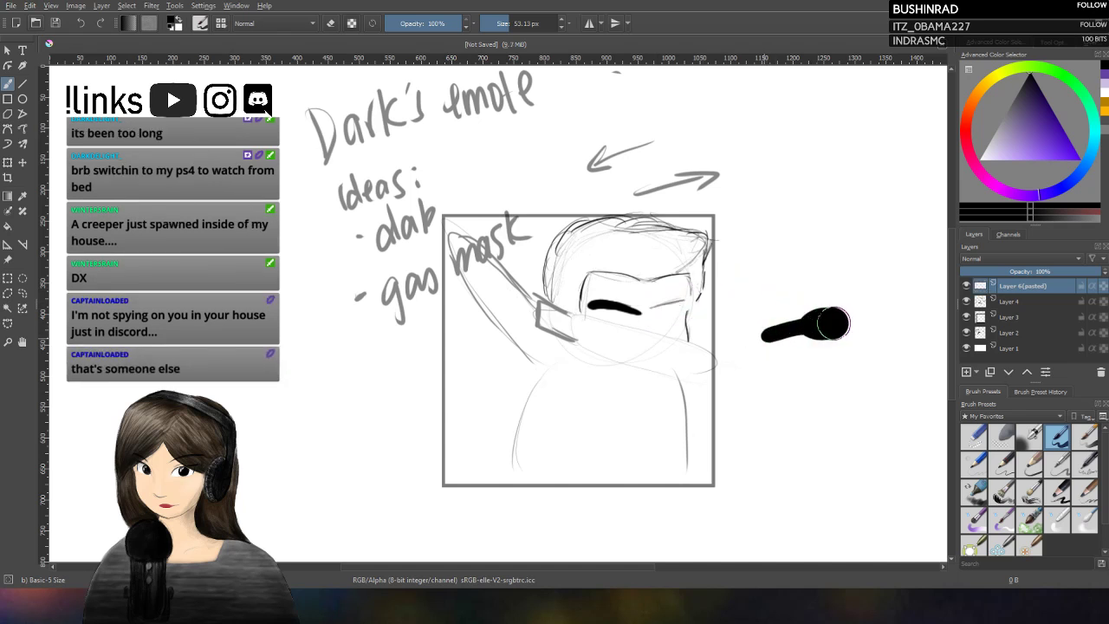
pyautogui.moveTo(761, 397)
pyautogui.mouseDown()
pyautogui.moveTo(834, 350)
pyautogui.moveTo(858, 350)
pyautogui.mouseUp()
pyautogui.moveTo(828, 221); pyautogui.dragTo(807, 277)
pyautogui.moveTo(754, 485); pyautogui.dragTo(836, 234)
pyautogui.hotkey('ctrl', 'z')
pyautogui.hotkey('ctrl', 'z')
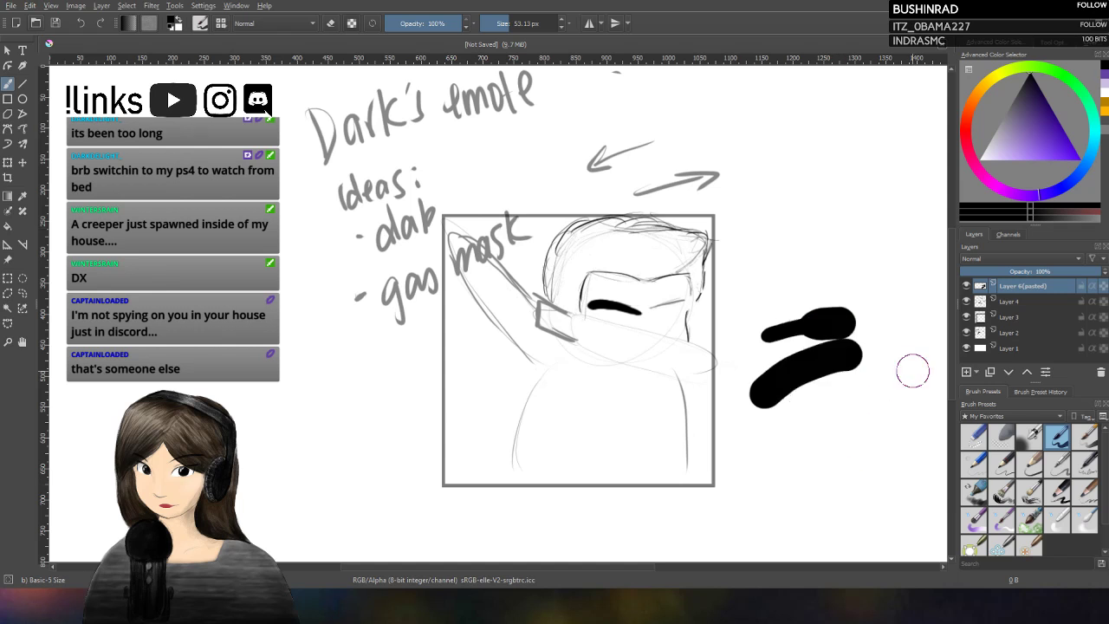
pyautogui.hotkey('ctrl', 'z')
pyautogui.hotkey('ctrl', 'z')
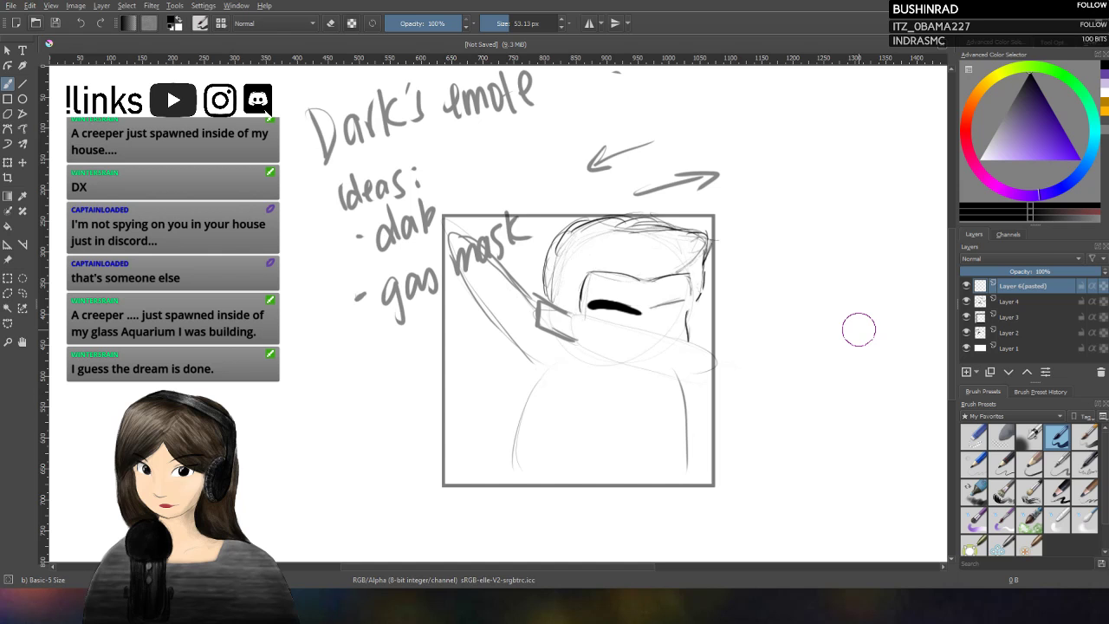
# Step: Draw the right eyebrow over the thin face line with the 53.13 px brush, redoing the stroke until it matches the left one
pyautogui.click(653, 310)
pyautogui.moveTo(652, 312); pyautogui.dragTo(677, 300)
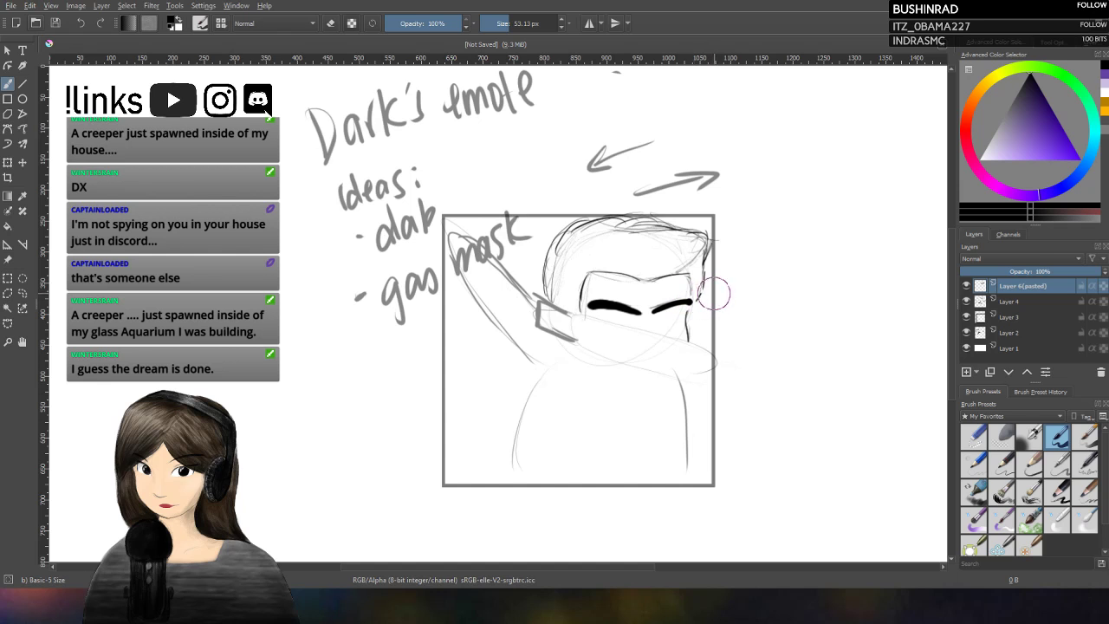
pyautogui.hotkey('ctrl', 'z')
pyautogui.hotkey('ctrl', 'z')
pyautogui.hotkey('ctrl', 'z')
pyautogui.moveTo(690, 300); pyautogui.dragTo(653, 307)
pyautogui.hotkey('ctrl', 'z')
pyautogui.hotkey('ctrl', 'z')
pyautogui.moveTo(656, 308); pyautogui.dragTo(689, 303)
pyautogui.moveTo(660, 307); pyautogui.dragTo(689, 301)
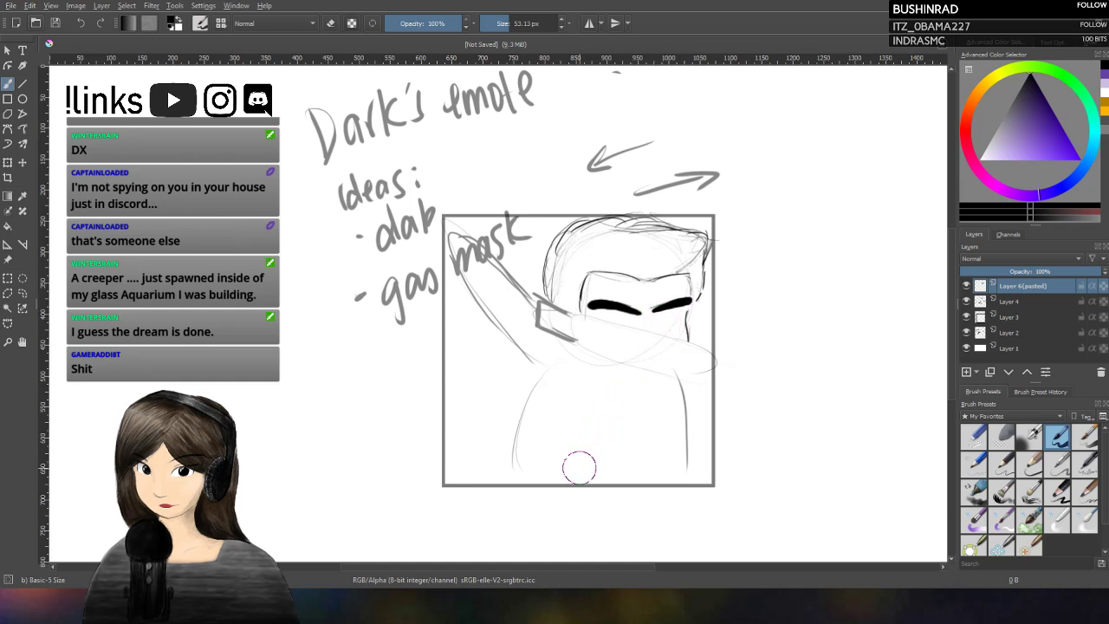
# Step: Reduce the brush size to 21.53 px and draw short black eye lines below both eyebrows
pyautogui.moveTo(658, 327); pyautogui.dragTo(688, 316)
pyautogui.hotkey('ctrl', 'z')
pyautogui.click(503, 25)
pyautogui.press('[')
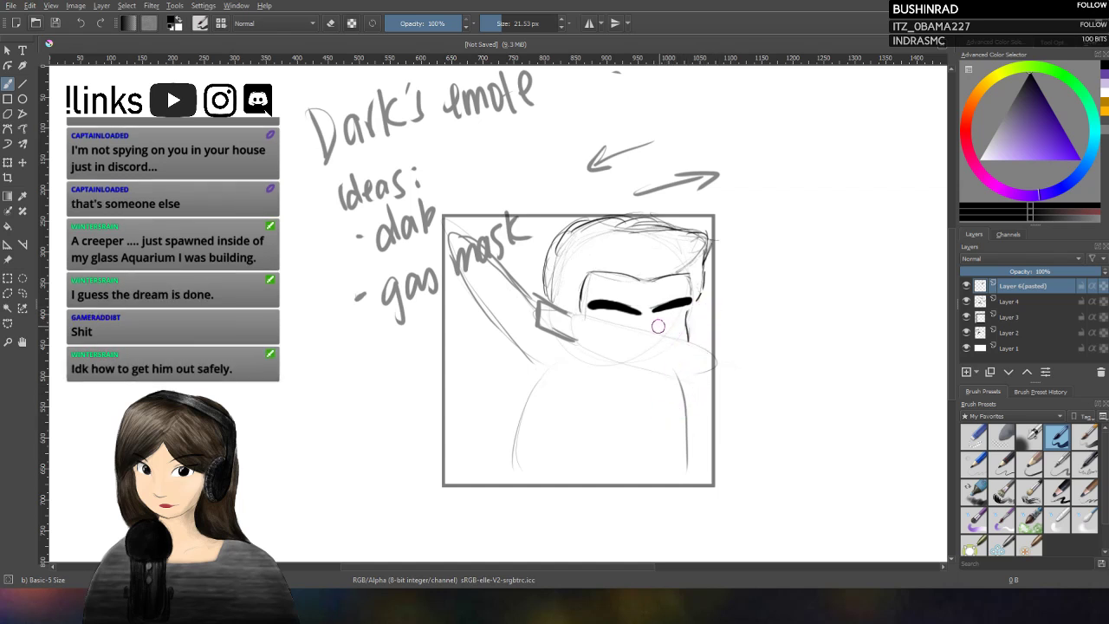
pyautogui.moveTo(658, 328); pyautogui.dragTo(690, 323)
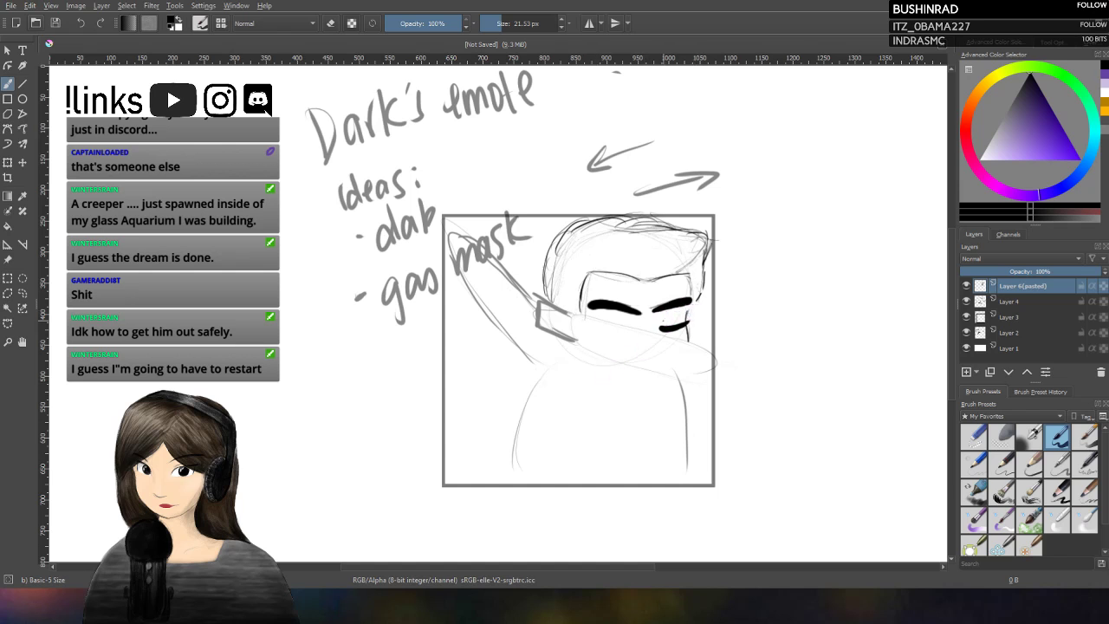
pyautogui.moveTo(662, 317); pyautogui.dragTo(680, 314)
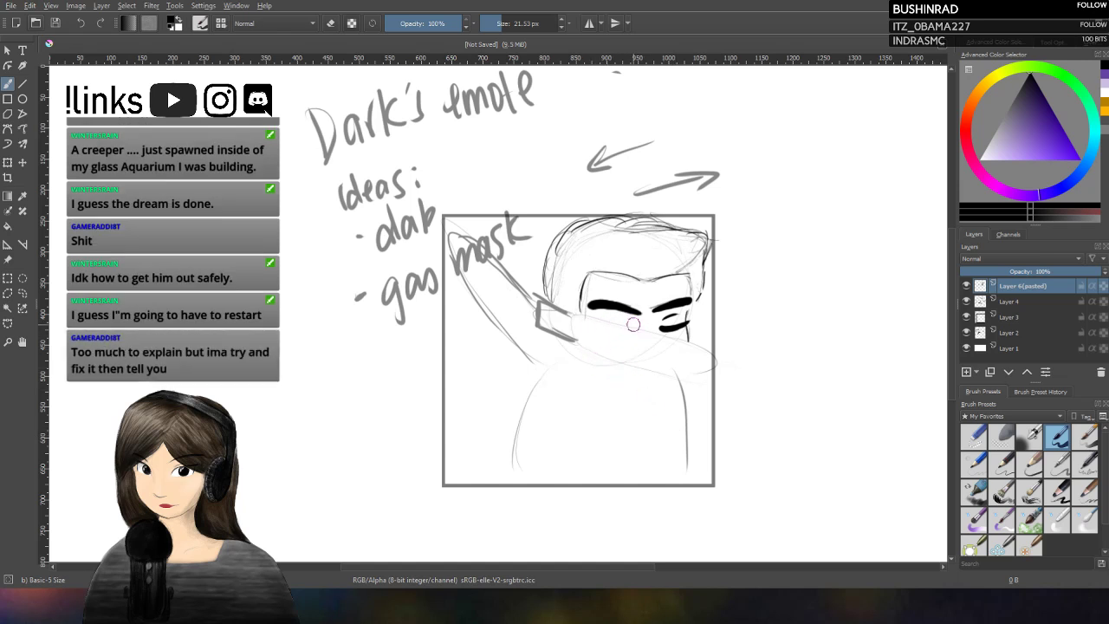
pyautogui.moveTo(635, 329); pyautogui.dragTo(607, 330)
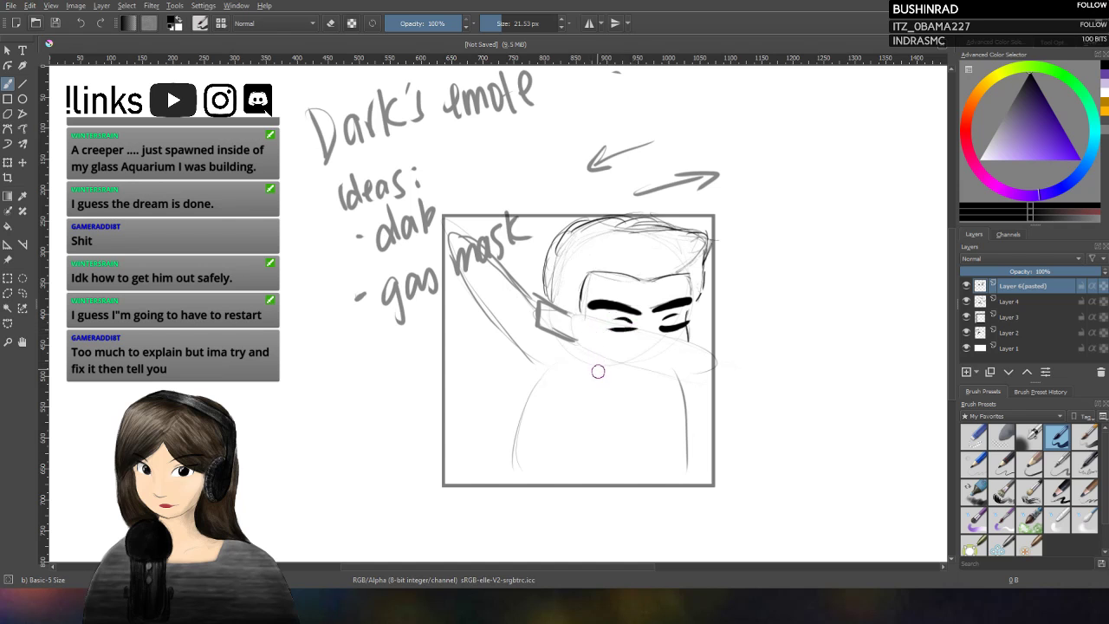
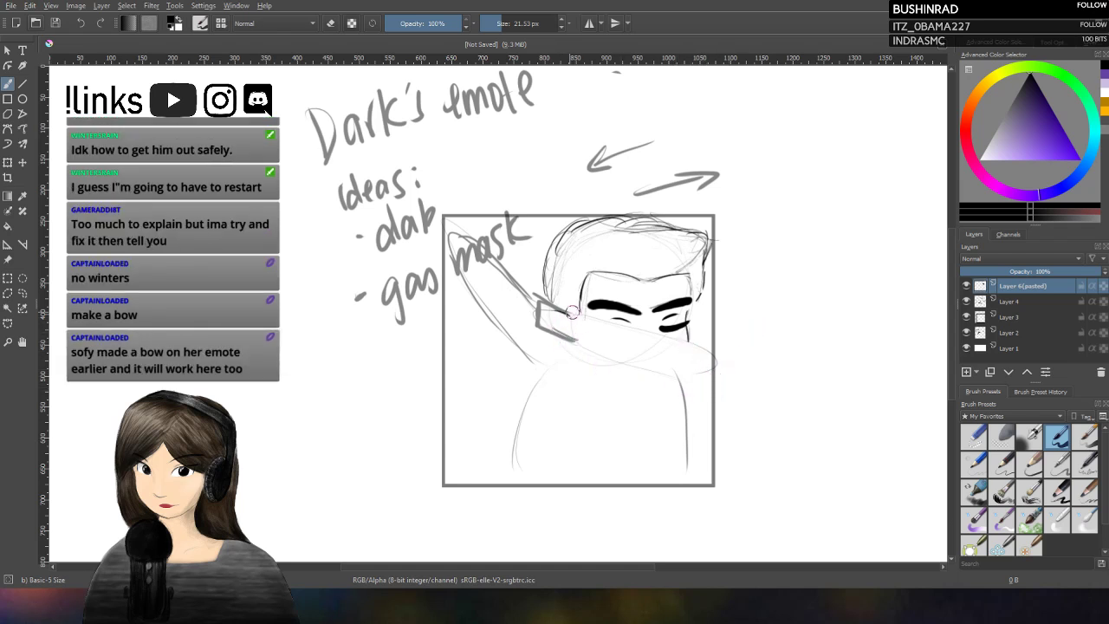
# Step: Outline the hand beside the face in thick black with a pointed outer end, and draw a small bow at the hairline
pyautogui.moveTo(567, 315)
pyautogui.mouseDown()
pyautogui.moveTo(599, 250)
pyautogui.moveTo(545, 330)
pyautogui.moveTo(576, 340)
pyautogui.mouseUp()
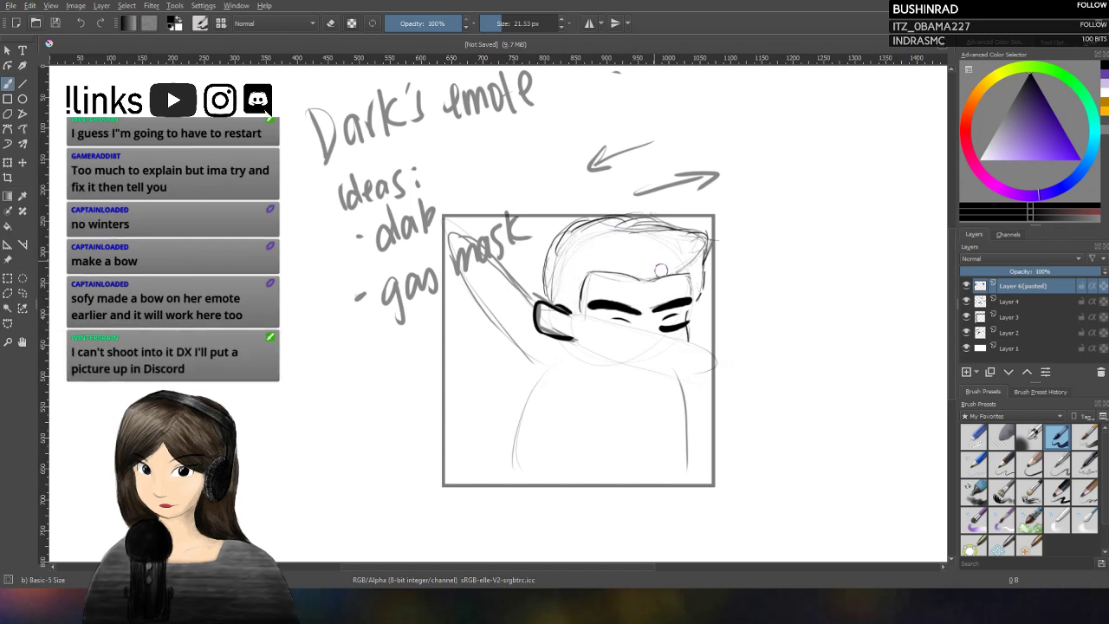
pyautogui.hotkey('ctrl', 'z')
pyautogui.hotkey('ctrl', 'z')
pyautogui.hotkey('ctrl', 'z')
pyautogui.moveTo(559, 308)
pyautogui.mouseDown()
pyautogui.moveTo(527, 313)
pyautogui.moveTo(575, 340)
pyautogui.mouseUp()
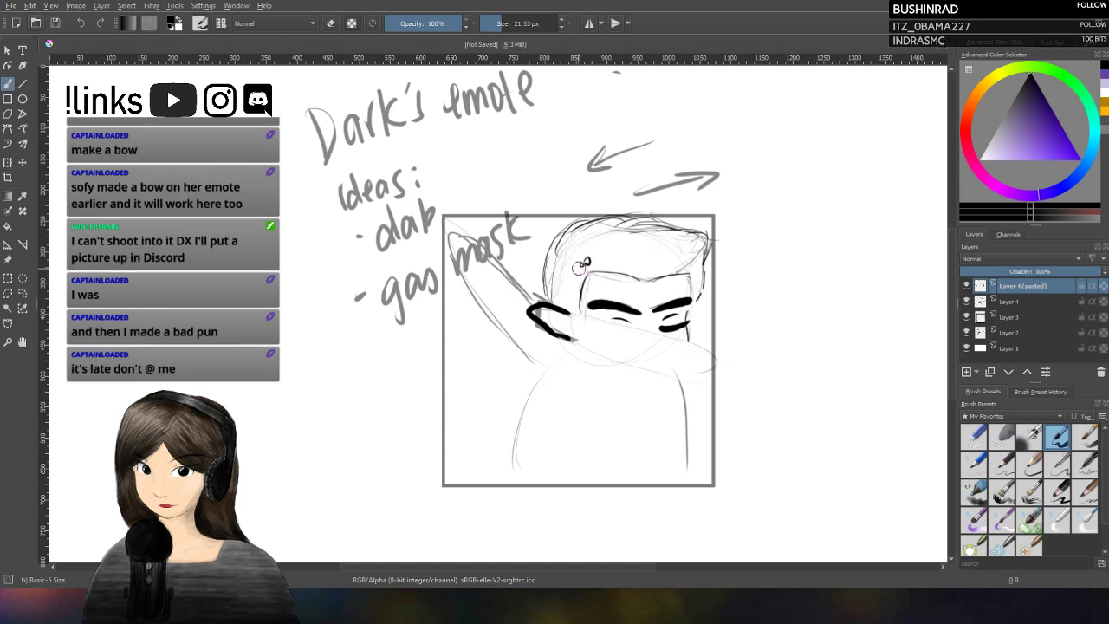
pyautogui.moveTo(585, 262); pyautogui.dragTo(591, 272)
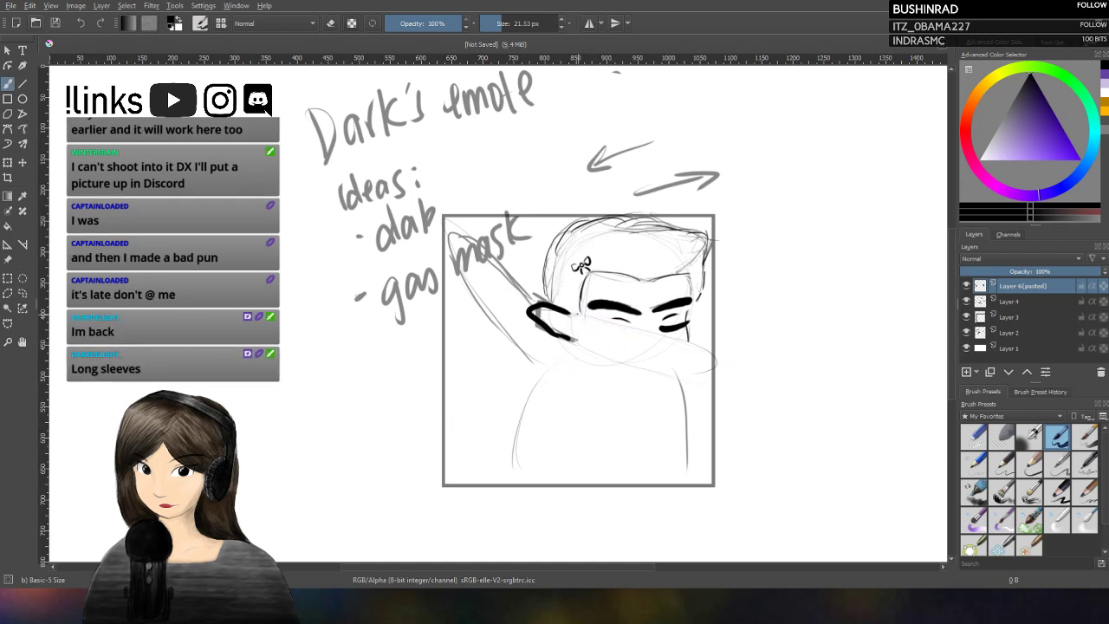
# Step: Draw a short cuff line closing the hand, try the sleeve outline across the lower face, and undo the sleeve strokes
pyautogui.moveTo(572, 314)
pyautogui.mouseDown()
pyautogui.moveTo(574, 339)
pyautogui.moveTo(631, 331)
pyautogui.moveTo(719, 360)
pyautogui.moveTo(711, 382)
pyautogui.mouseUp()
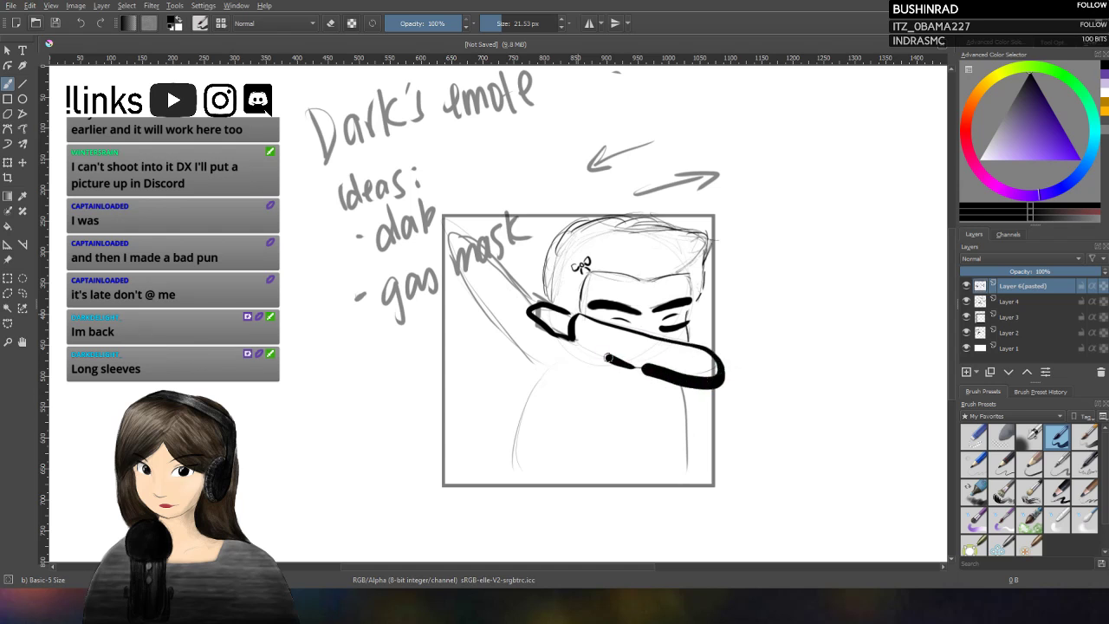
pyautogui.hotkey('ctrl', 'z')
pyautogui.moveTo(581, 315); pyautogui.dragTo(629, 331)
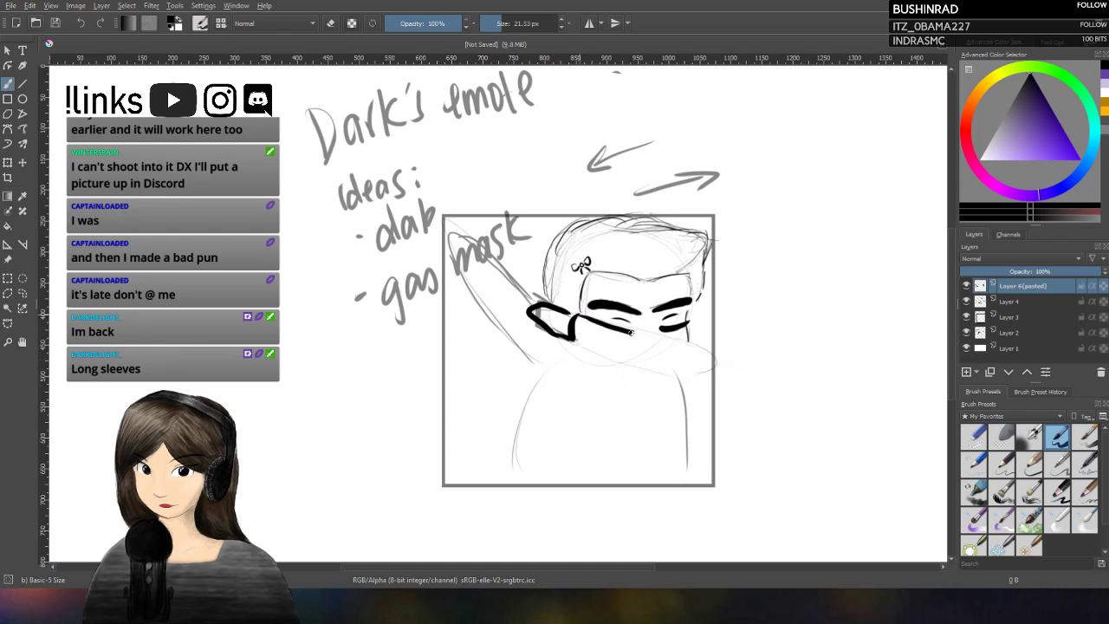
pyautogui.hotkey('ctrl', 'z')
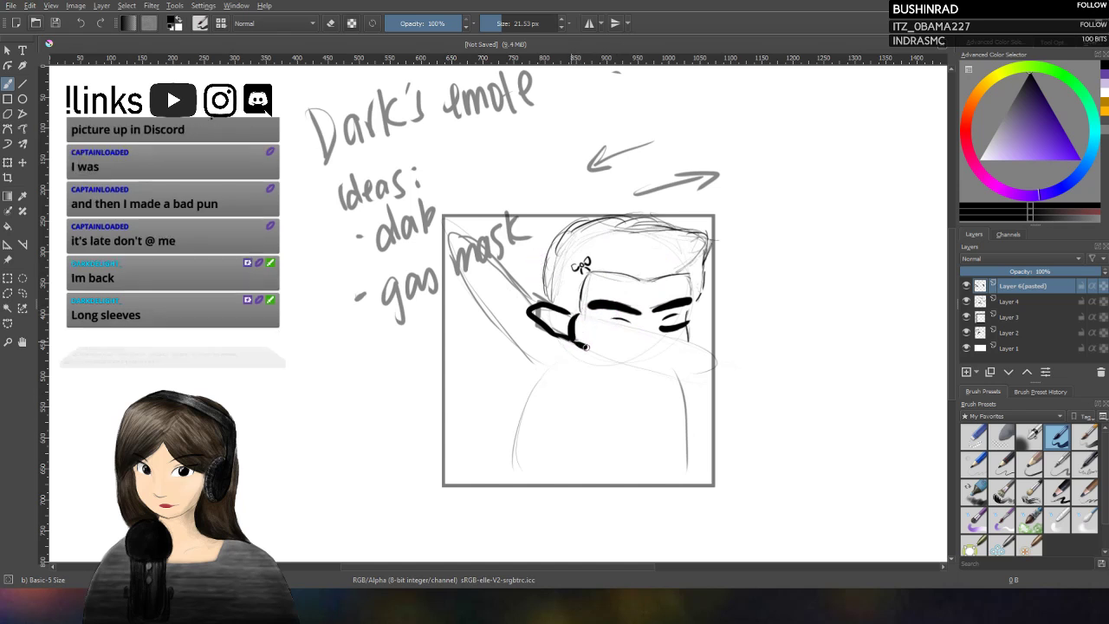
pyautogui.moveTo(576, 338); pyautogui.dragTo(656, 373)
pyautogui.hotkey('ctrl', 'z')
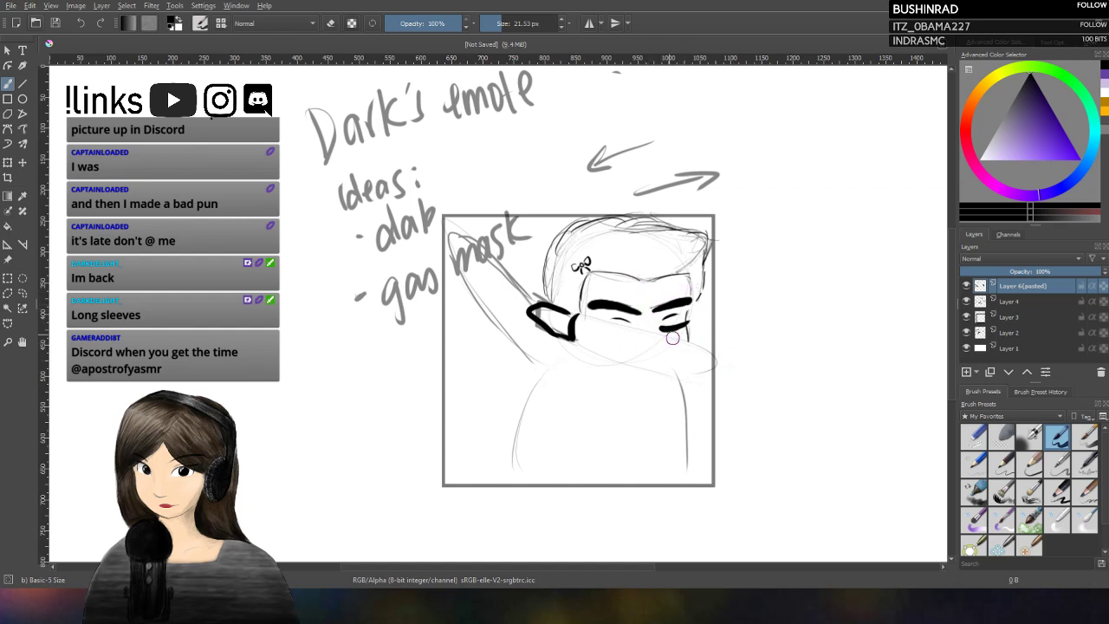
# Step: Mirror the canvas view horizontally
pyautogui.rightClick(600, 386)
pyautogui.click(506, 515)
pyautogui.click(416, 407)
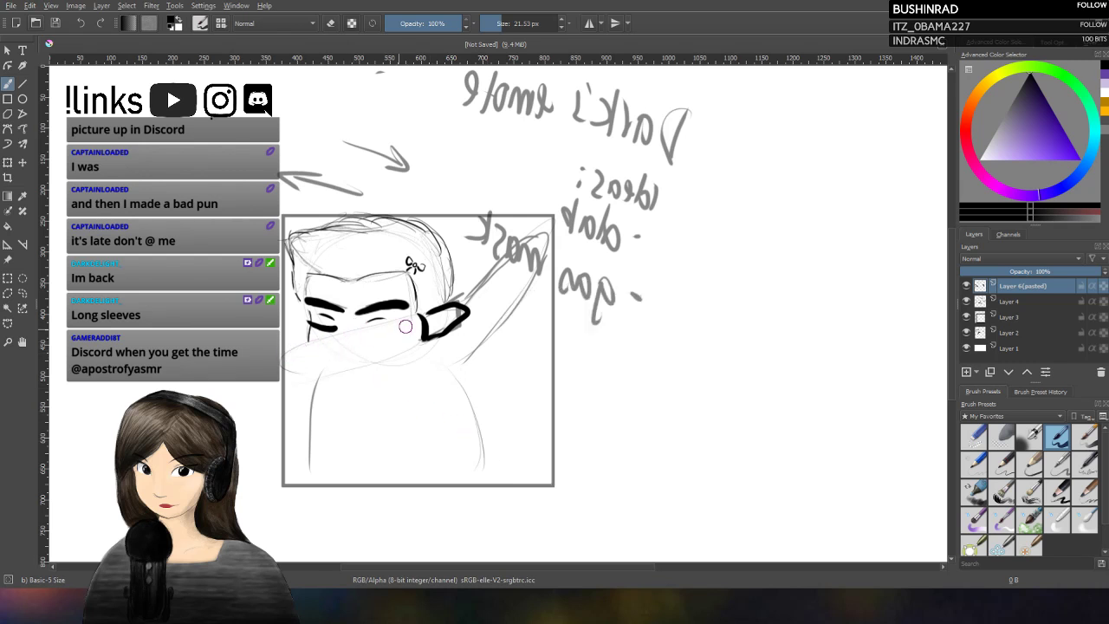
# Step: Reduce the brush size to 12.66 px and outline the bent arm's sleeve in black across the lower face, from cuff to rounded elbow
pyautogui.moveTo(414, 316)
pyautogui.mouseDown()
pyautogui.moveTo(388, 323)
pyautogui.moveTo(400, 321)
pyautogui.mouseUp()
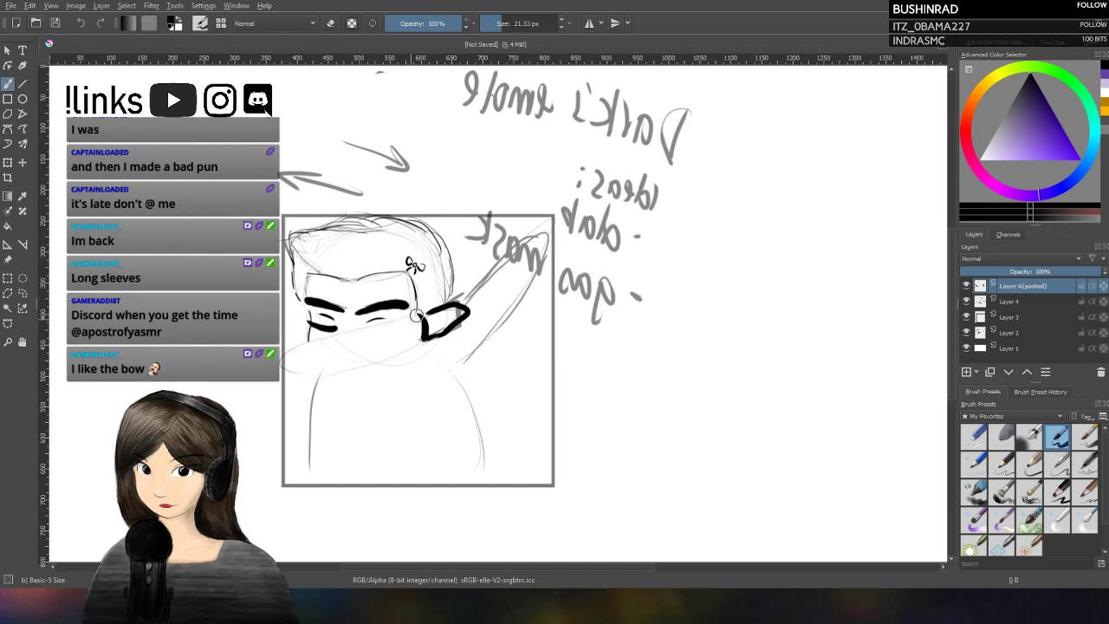
pyautogui.hotkey('ctrl', 'z')
pyautogui.moveTo(501, 25); pyautogui.dragTo(495, 25)
pyautogui.moveTo(402, 319)
pyautogui.mouseDown()
pyautogui.moveTo(286, 351)
pyautogui.moveTo(279, 365)
pyautogui.moveTo(292, 375)
pyautogui.moveTo(348, 371)
pyautogui.moveTo(424, 341)
pyautogui.mouseUp()
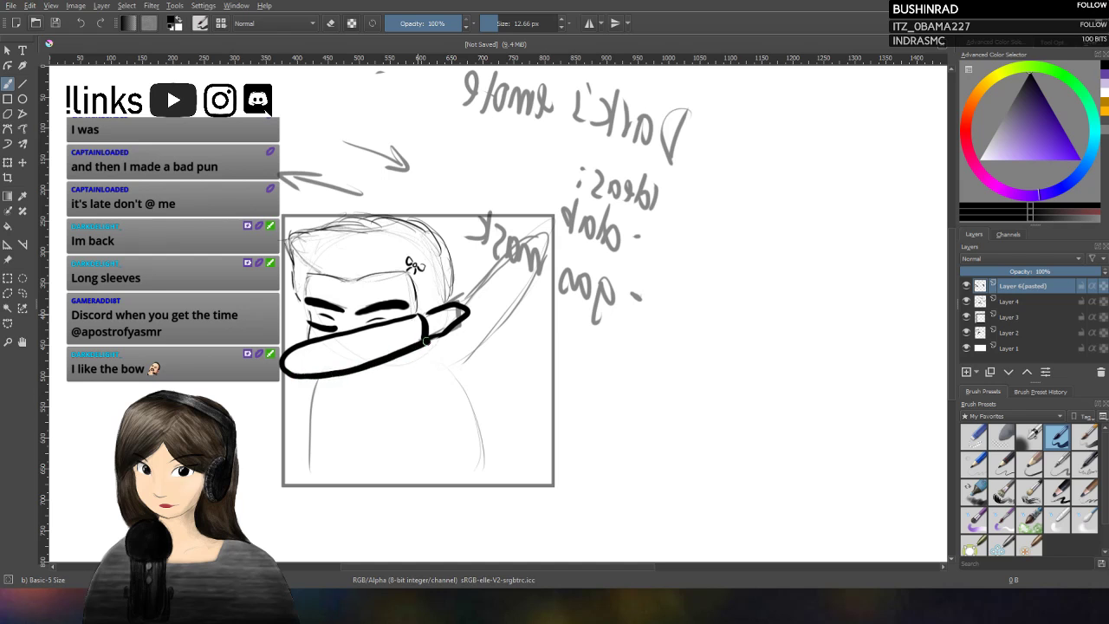
pyautogui.hotkey('ctrl', 'z')
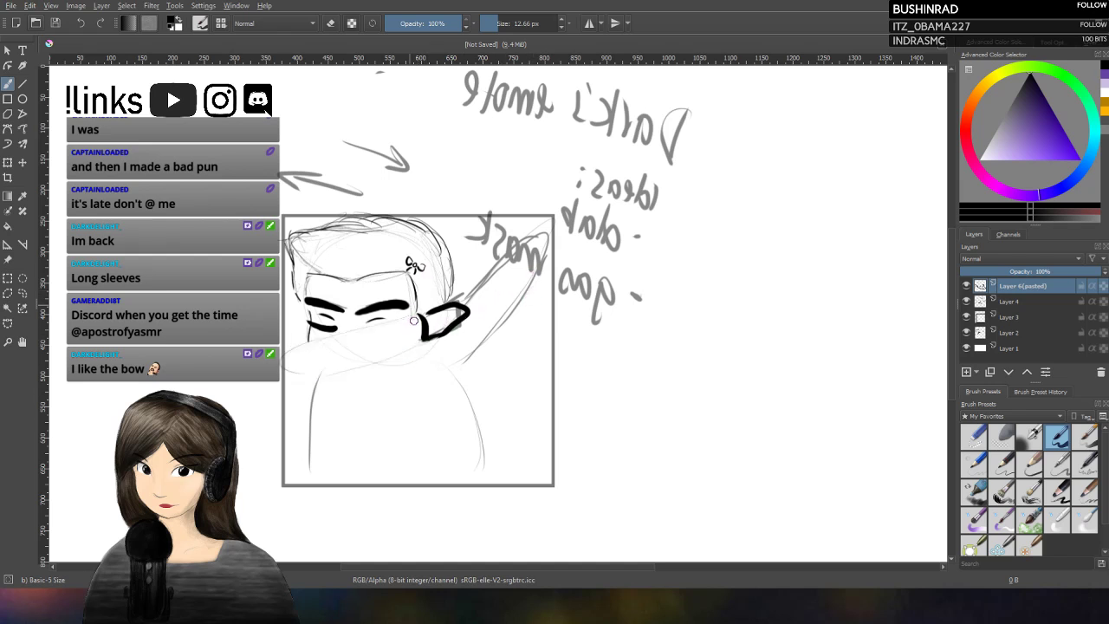
pyautogui.moveTo(409, 315)
pyautogui.mouseDown()
pyautogui.moveTo(291, 347)
pyautogui.moveTo(279, 363)
pyautogui.moveTo(305, 378)
pyautogui.moveTo(383, 362)
pyautogui.moveTo(410, 352)
pyautogui.moveTo(408, 316)
pyautogui.moveTo(294, 347)
pyautogui.moveTo(282, 368)
pyautogui.moveTo(325, 376)
pyautogui.moveTo(426, 336)
pyautogui.mouseUp()
pyautogui.hotkey('ctrl', 'z')
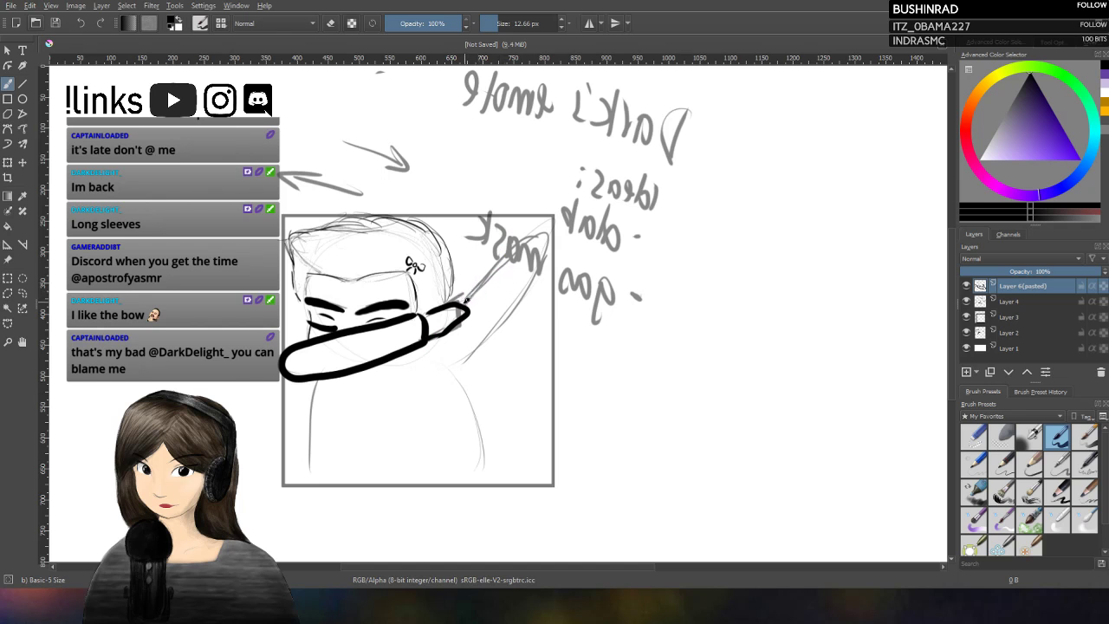
pyautogui.moveTo(466, 300); pyautogui.dragTo(520, 242)
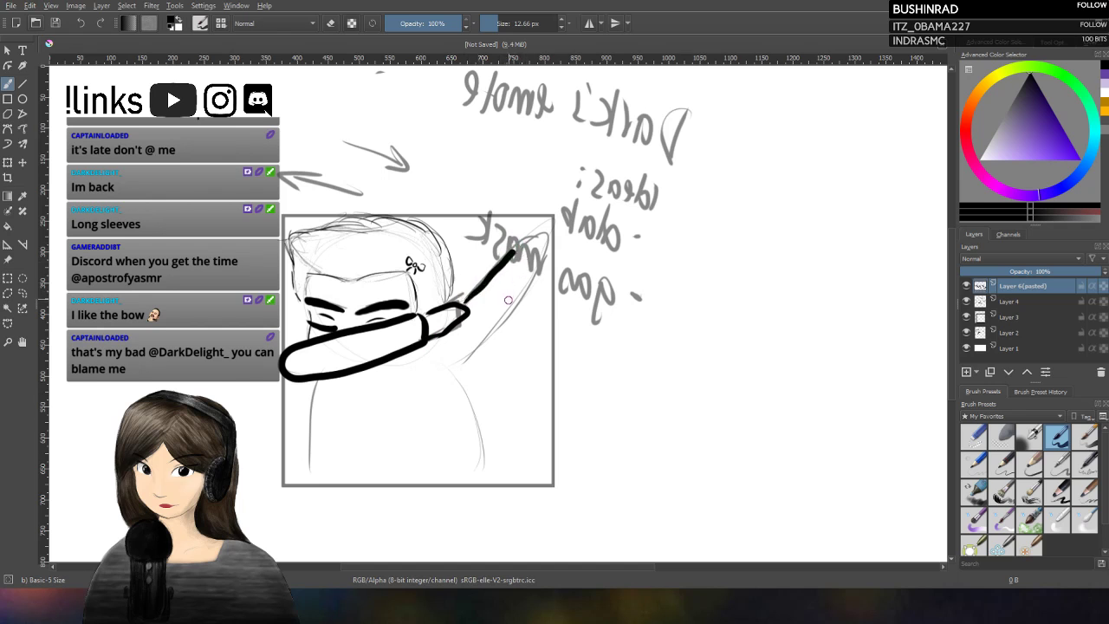
pyautogui.hotkey('ctrl', 'z')
pyautogui.moveTo(461, 305); pyautogui.dragTo(491, 272)
pyautogui.hotkey('ctrl', 'z')
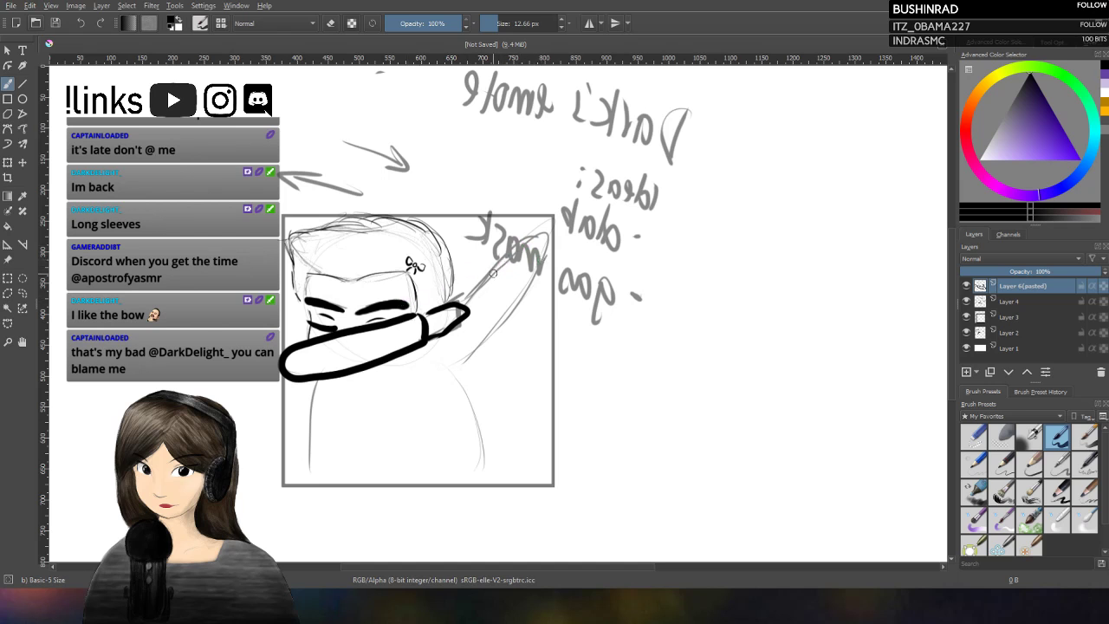
pyautogui.moveTo(469, 295); pyautogui.dragTo(526, 242)
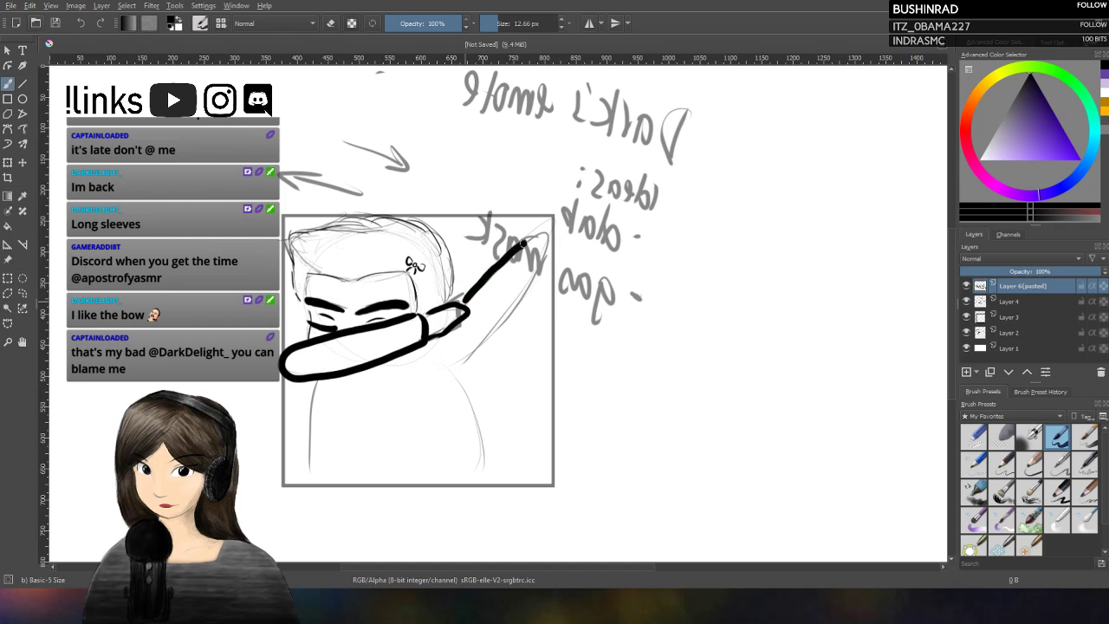
pyautogui.hotkey('ctrl', 'z')
pyautogui.moveTo(468, 297); pyautogui.dragTo(506, 261)
pyautogui.hotkey('ctrl', 'z')
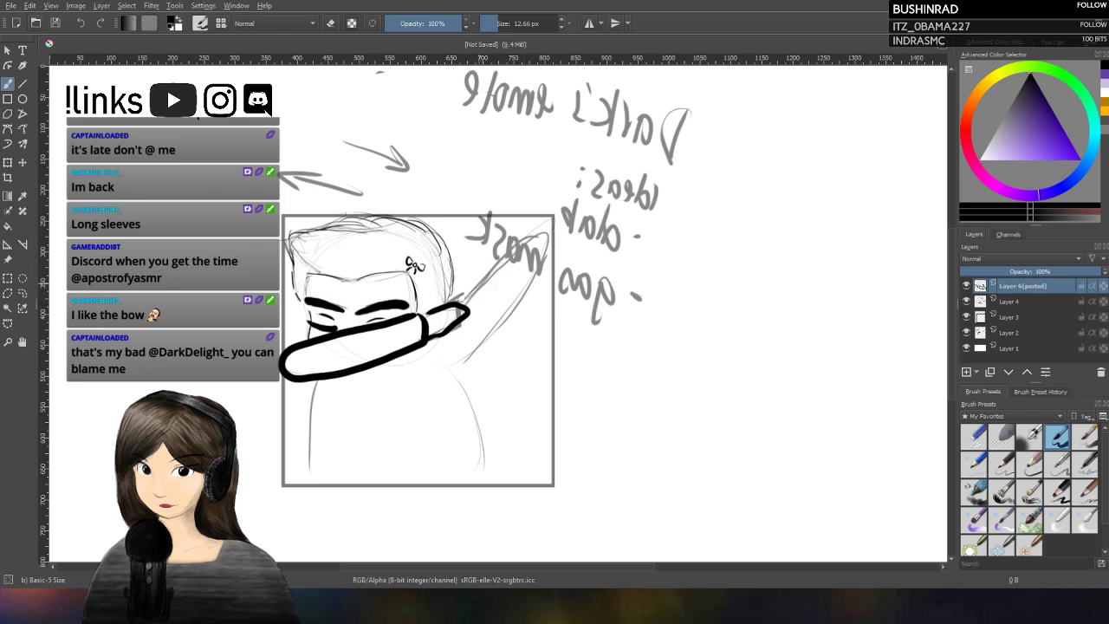
# Step: Outline the raised arm in black with a rounded end, continuing from the armpit down that side of the torso
pyautogui.moveTo(464, 298)
pyautogui.mouseDown()
pyautogui.moveTo(519, 245)
pyautogui.moveTo(541, 252)
pyautogui.moveTo(547, 265)
pyautogui.moveTo(532, 286)
pyautogui.moveTo(458, 366)
pyautogui.moveTo(479, 489)
pyautogui.mouseUp()
pyautogui.hotkey('ctrl', 'z')
pyautogui.moveTo(465, 303)
pyautogui.mouseDown()
pyautogui.moveTo(523, 246)
pyautogui.moveTo(543, 246)
pyautogui.moveTo(540, 272)
pyautogui.moveTo(455, 383)
pyautogui.moveTo(490, 477)
pyautogui.mouseUp()
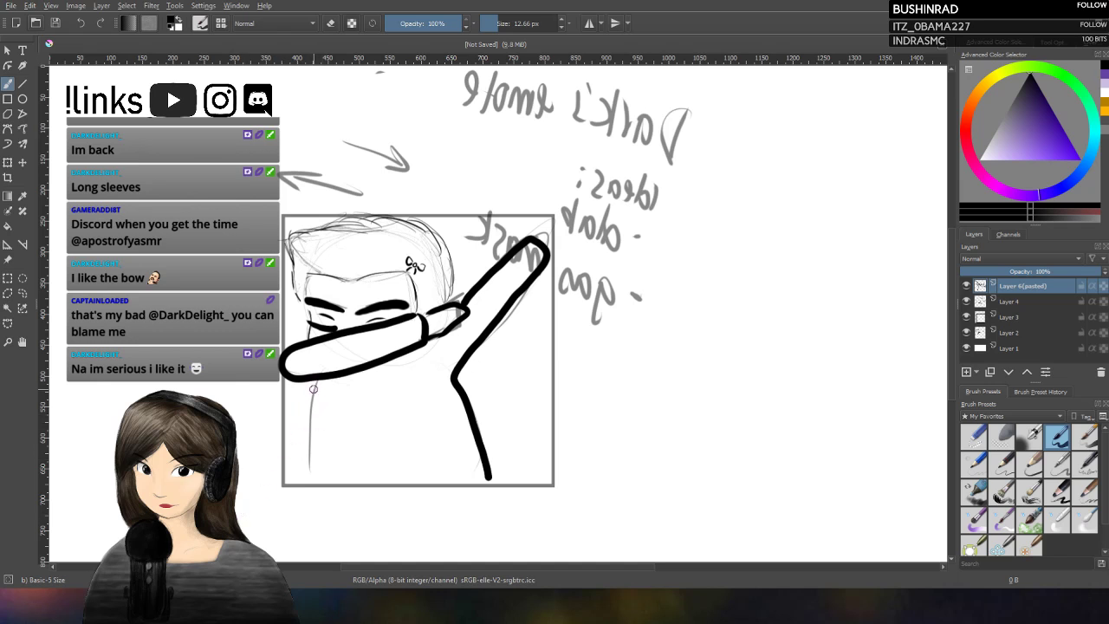
pyautogui.moveTo(313, 382); pyautogui.dragTo(322, 481)
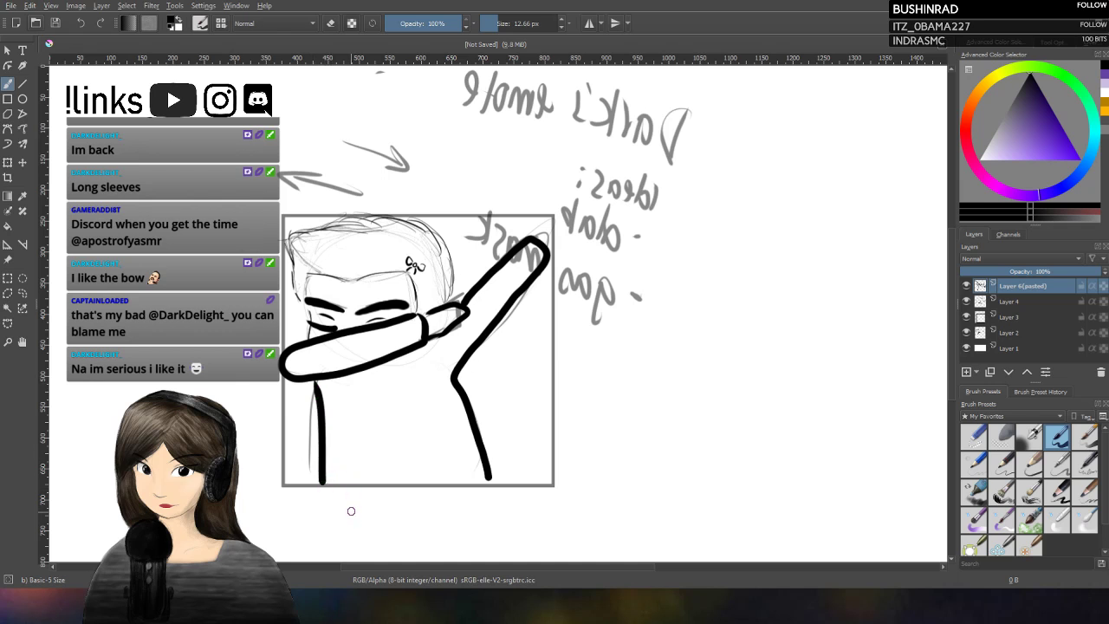
pyautogui.hotkey('ctrl', 'z')
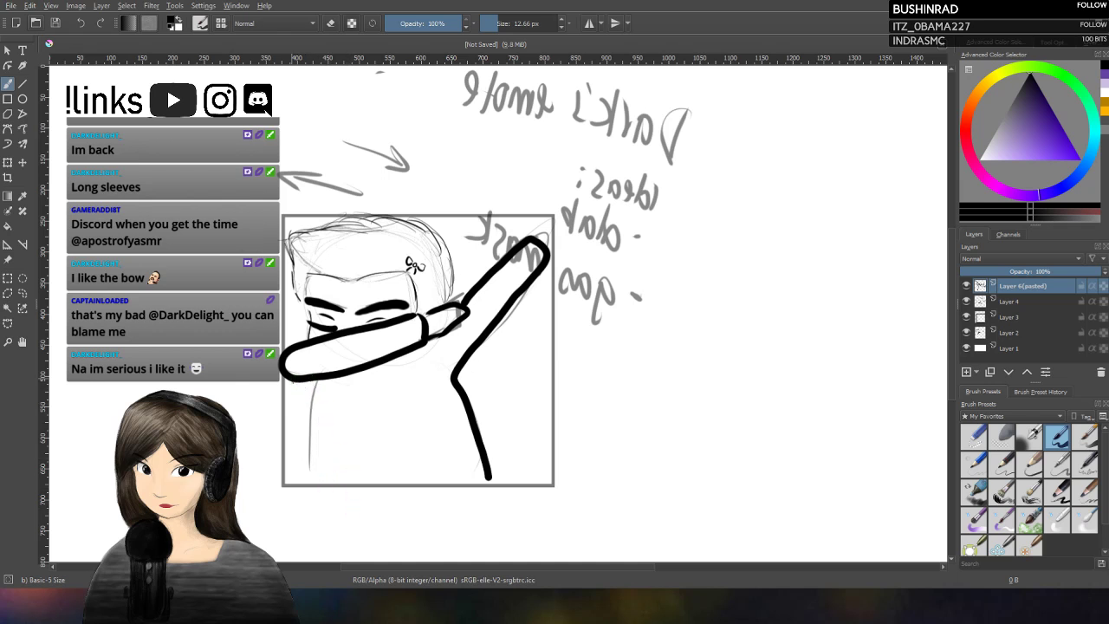
pyautogui.moveTo(294, 381); pyautogui.dragTo(333, 481)
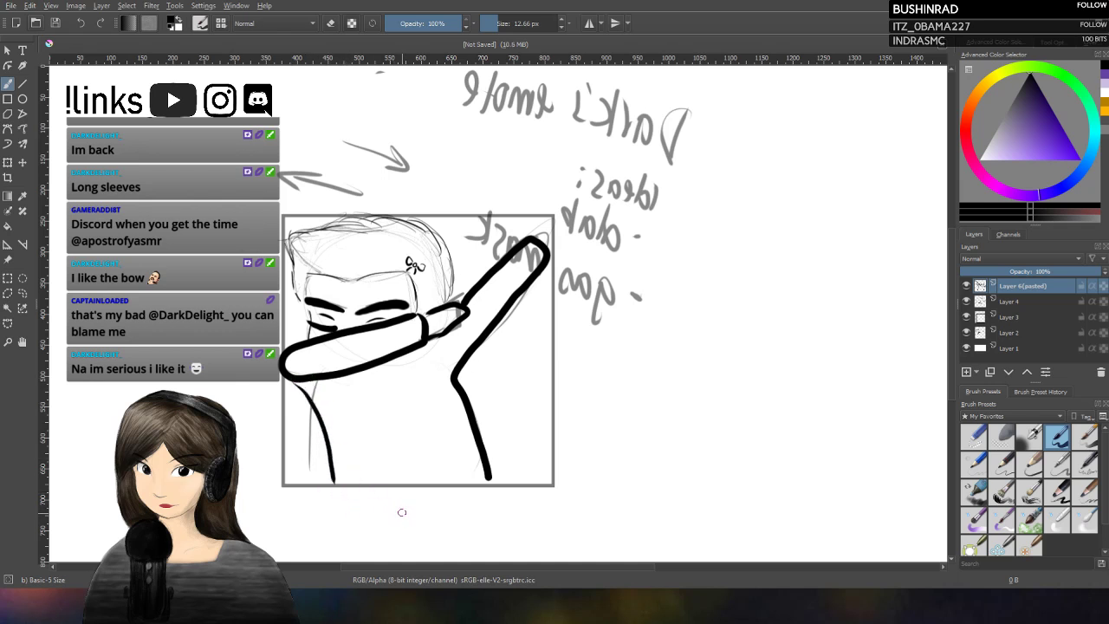
pyautogui.hotkey('ctrl', 'z')
pyautogui.moveTo(293, 382); pyautogui.dragTo(350, 487)
pyautogui.hotkey('ctrl', 'z')
pyautogui.moveTo(293, 381); pyautogui.dragTo(358, 487)
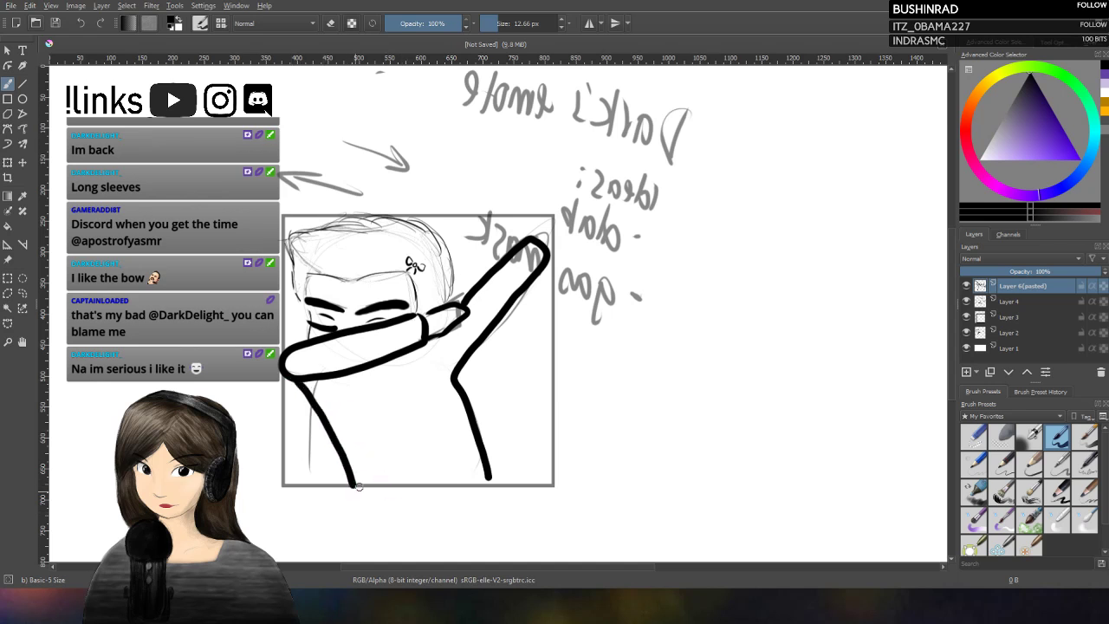
pyautogui.hotkey('ctrl', 'z')
# Step: Draw the torso's other side from the bent elbow down to the frame's lower edge, and add a pointed hand to the raised arm
pyautogui.moveTo(296, 379)
pyautogui.mouseDown()
pyautogui.moveTo(318, 401)
pyautogui.moveTo(326, 490)
pyautogui.mouseUp()
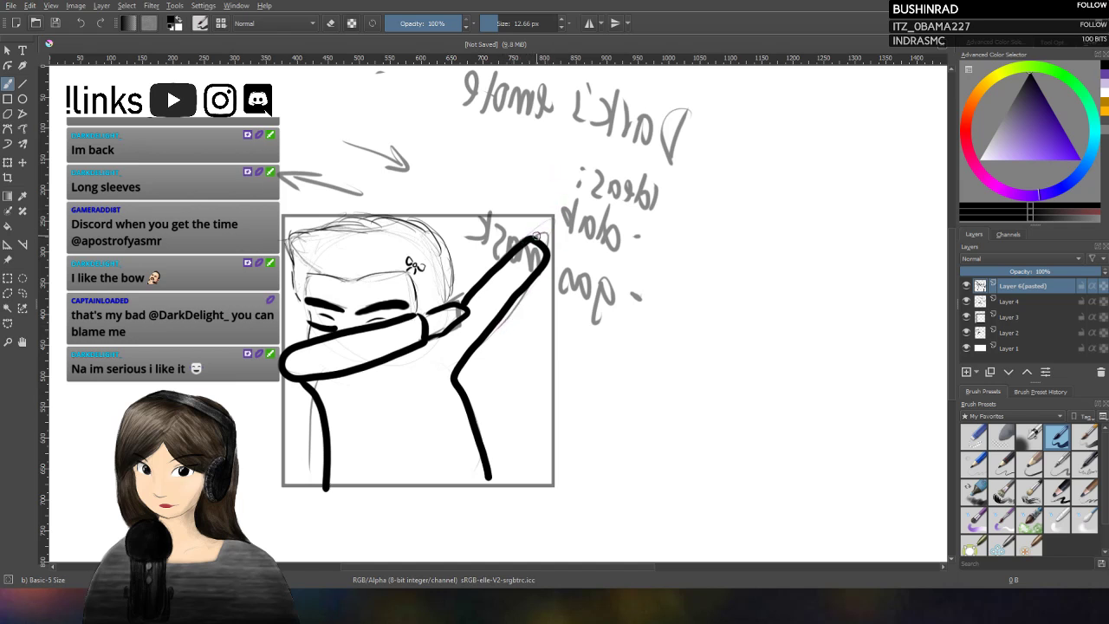
pyautogui.moveTo(528, 241)
pyautogui.mouseDown()
pyautogui.moveTo(555, 210)
pyautogui.moveTo(563, 225)
pyautogui.moveTo(535, 232)
pyautogui.moveTo(559, 212)
pyautogui.moveTo(553, 254)
pyautogui.mouseUp()
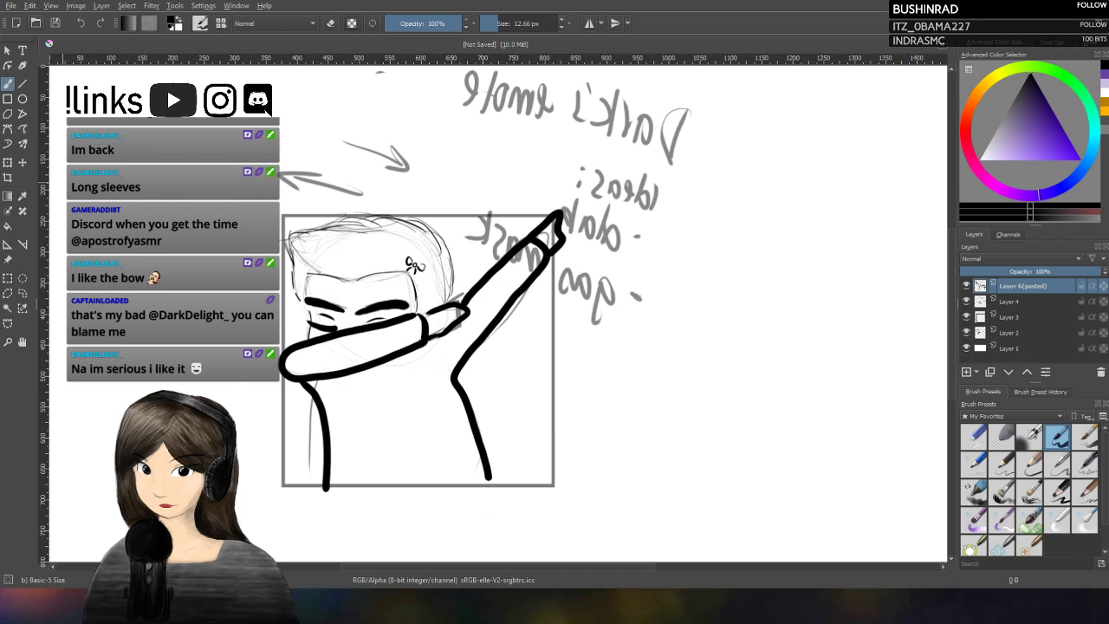
# Step: Mirror the canvas view back to its original orientation and set the brush colour to black
pyautogui.rightClick(627, 374)
pyautogui.click(531, 499)
pyautogui.click(476, 504)
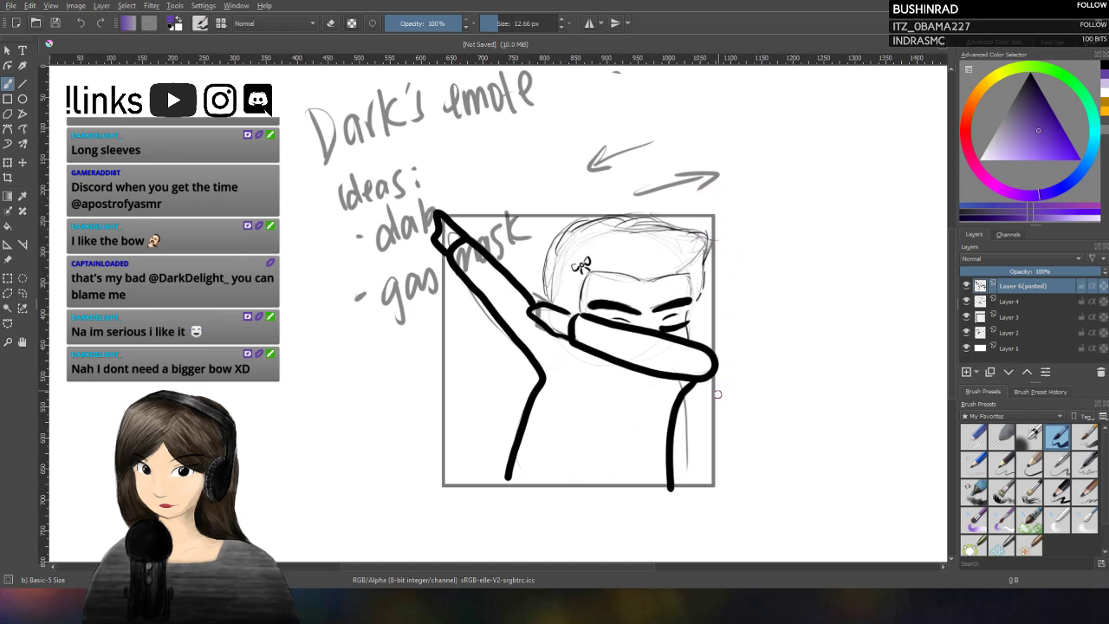
pyautogui.moveTo(708, 235); pyautogui.dragTo(700, 264)
pyautogui.hotkey('ctrl', 'z')
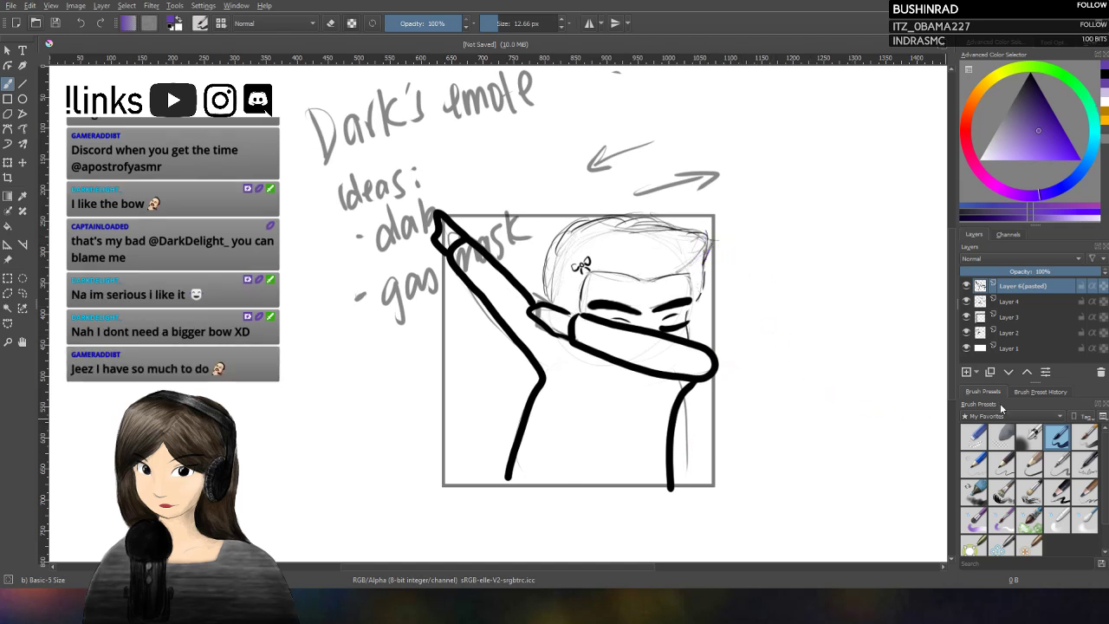
pyautogui.click(1104, 79)
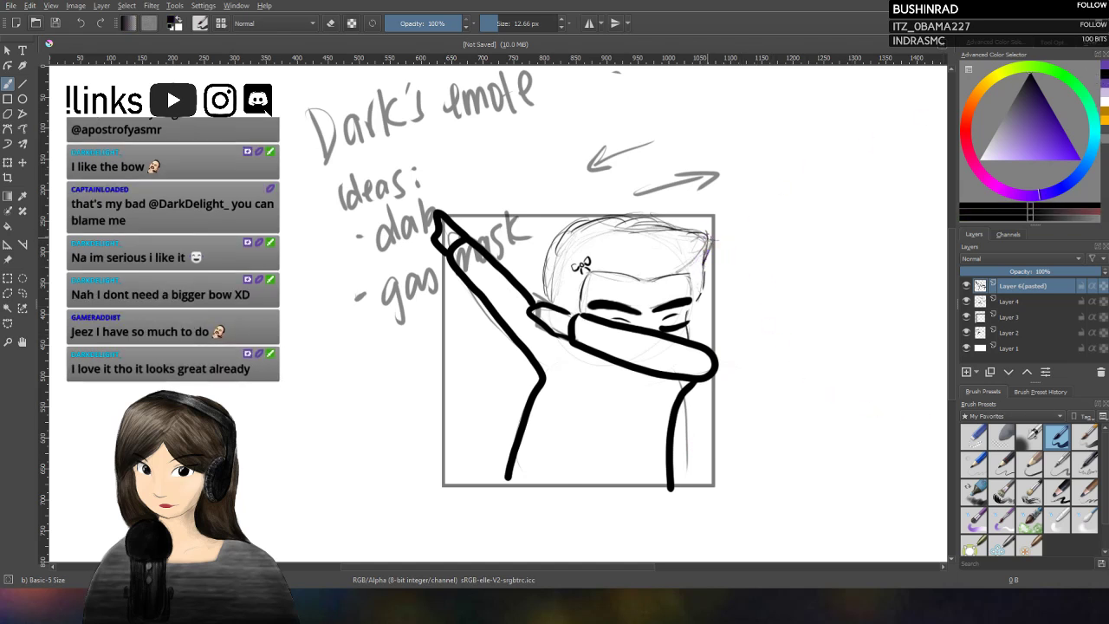
# Step: Check the contents of Layer 6 and Layer 4 by toggling their visibility, keeping Layer 6 as the active layer
pyautogui.click(967, 286)
pyautogui.click(969, 288)
pyautogui.click(967, 302)
pyautogui.click(968, 302)
pyautogui.click(1001, 303)
pyautogui.press('pageup')
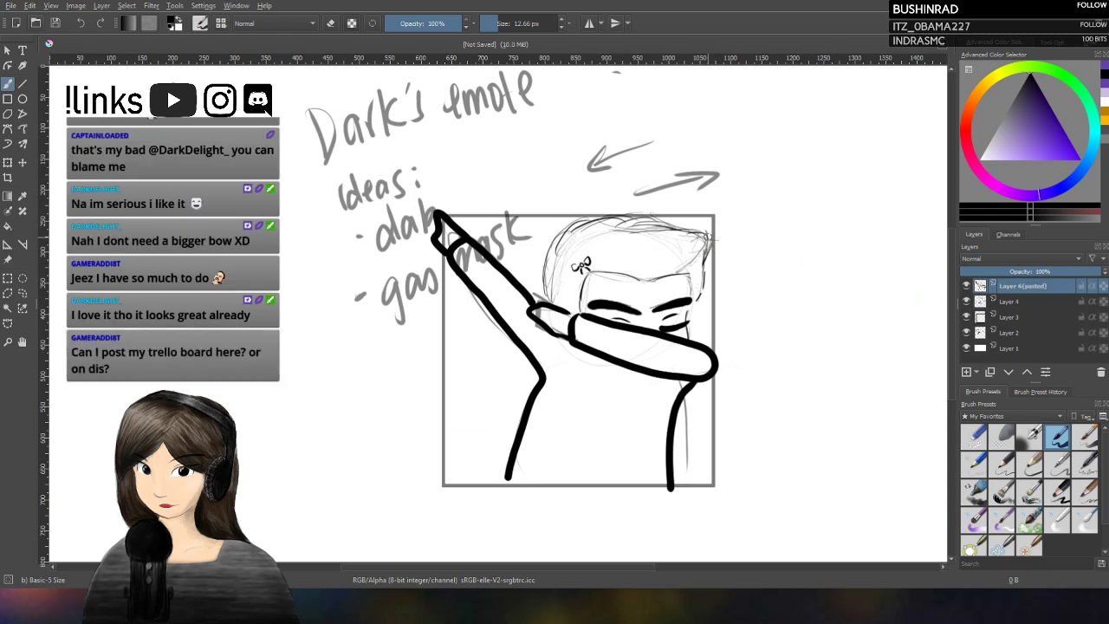
# Step: Ink the hairline across the forehead and down both temples, and add a short stroke for the hair beside the far temple
pyautogui.moveTo(650, 277)
pyautogui.mouseDown()
pyautogui.moveTo(685, 273)
pyautogui.moveTo(697, 289)
pyautogui.moveTo(593, 273)
pyautogui.moveTo(582, 305)
pyautogui.mouseUp()
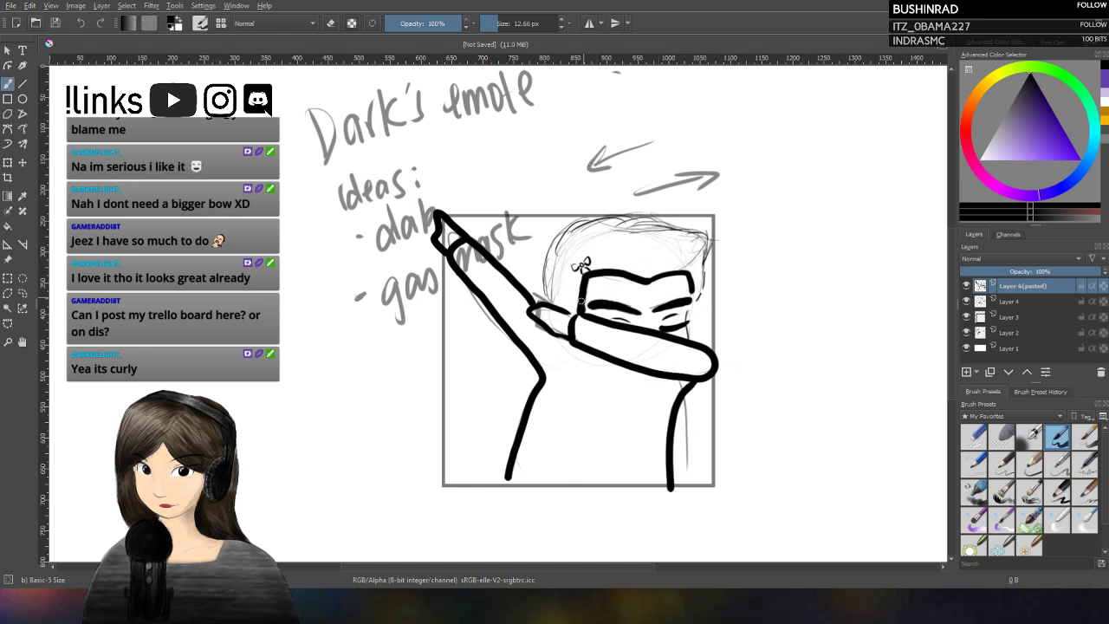
pyautogui.moveTo(691, 278); pyautogui.dragTo(693, 294)
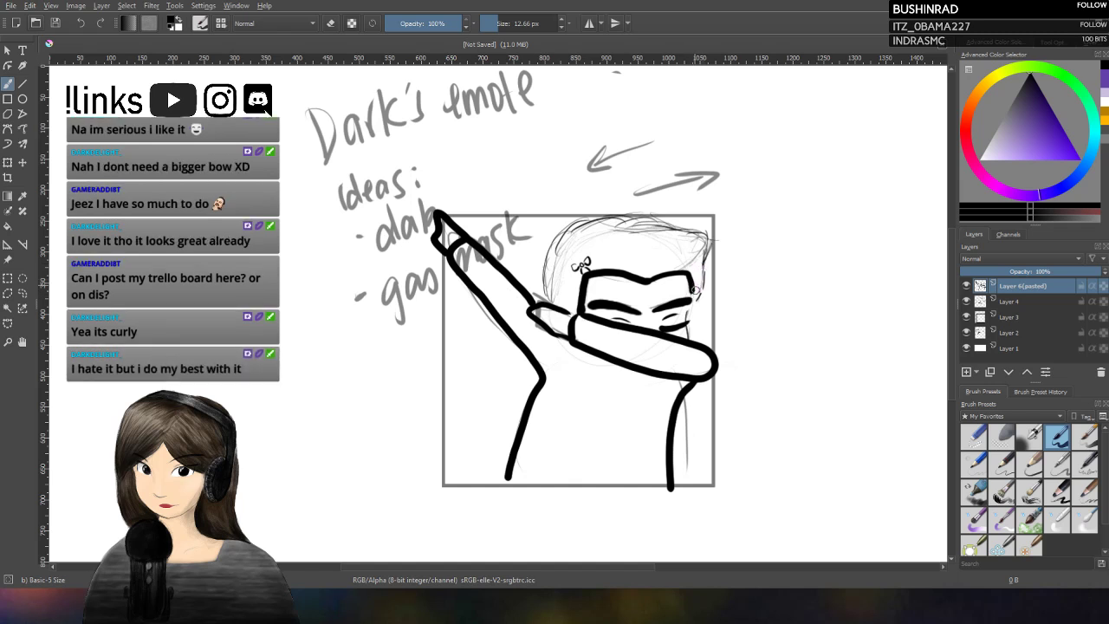
pyautogui.moveTo(700, 300)
pyautogui.mouseDown()
pyautogui.moveTo(712, 235)
pyautogui.moveTo(674, 226)
pyautogui.mouseUp()
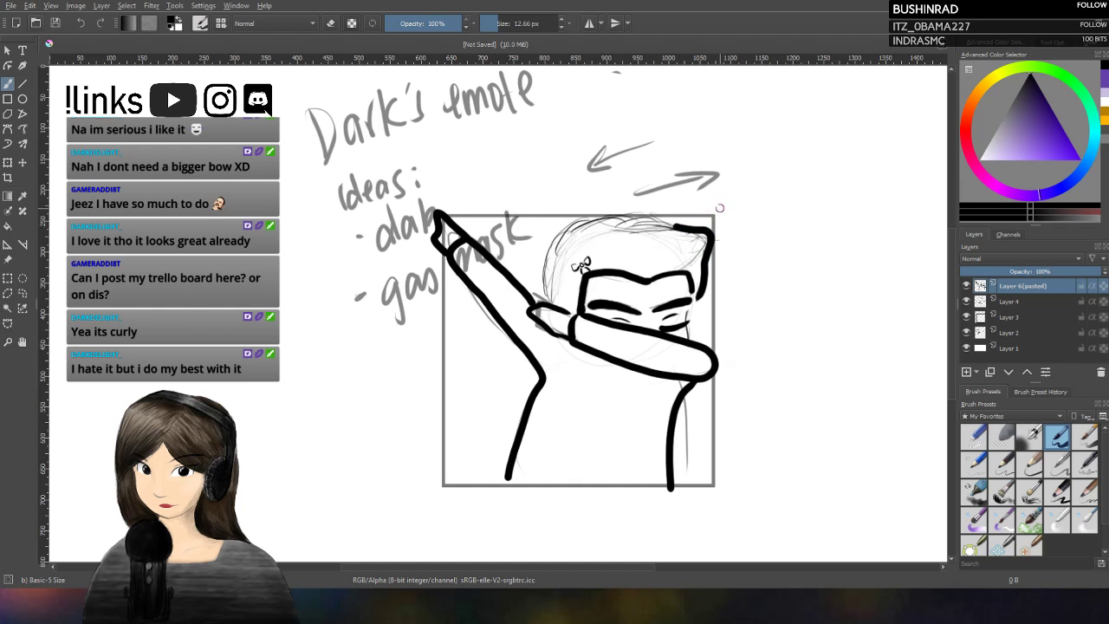
pyautogui.hotkey('ctrl', 'z')
pyautogui.moveTo(702, 298); pyautogui.dragTo(706, 267)
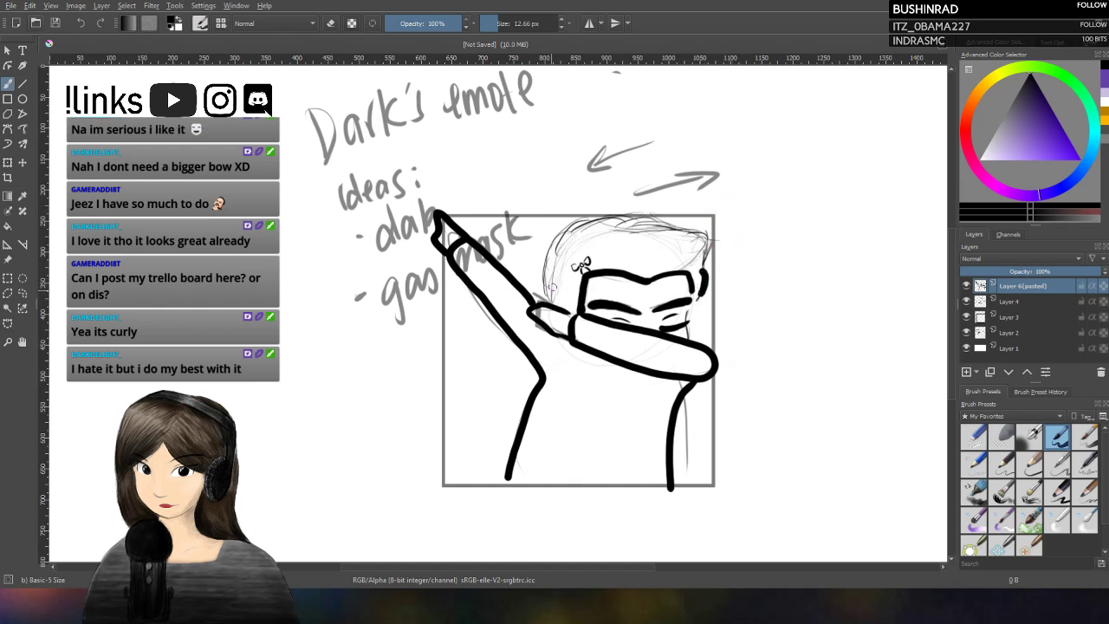
# Step: Ink the outer hair contour with wavy curls over the head, and draw the far side of the face down to the sleeve
pyautogui.moveTo(559, 234)
pyautogui.mouseDown()
pyautogui.moveTo(544, 267)
pyautogui.moveTo(547, 299)
pyautogui.mouseUp()
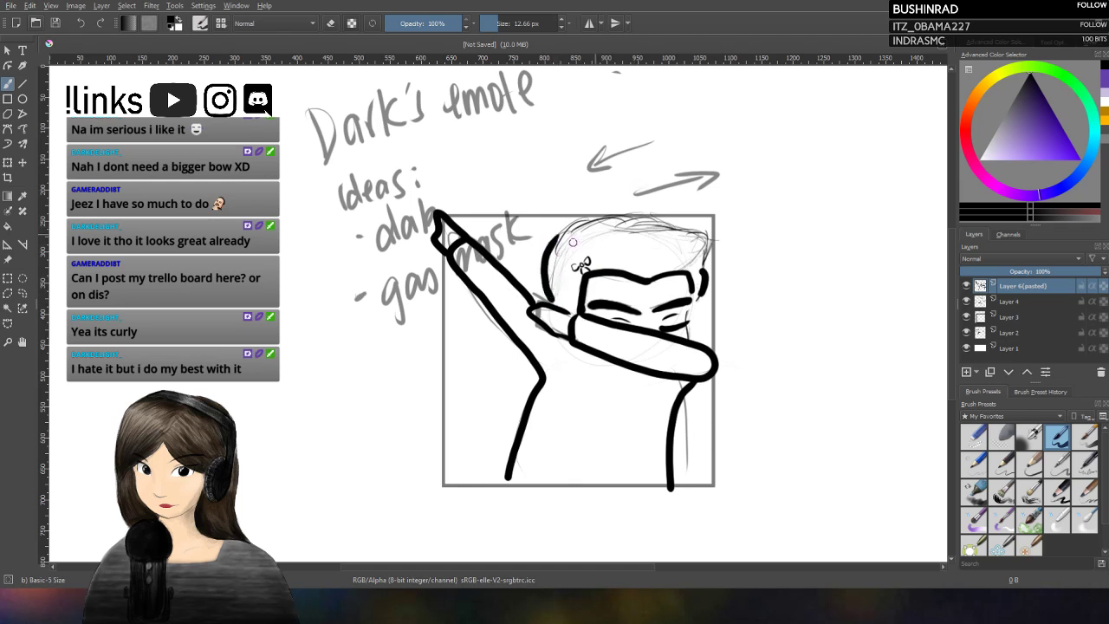
pyautogui.moveTo(559, 236)
pyautogui.mouseDown()
pyautogui.moveTo(622, 219)
pyautogui.moveTo(599, 213)
pyautogui.moveTo(685, 218)
pyautogui.moveTo(708, 250)
pyautogui.moveTo(703, 275)
pyautogui.mouseUp()
pyautogui.hotkey('ctrl', 'z')
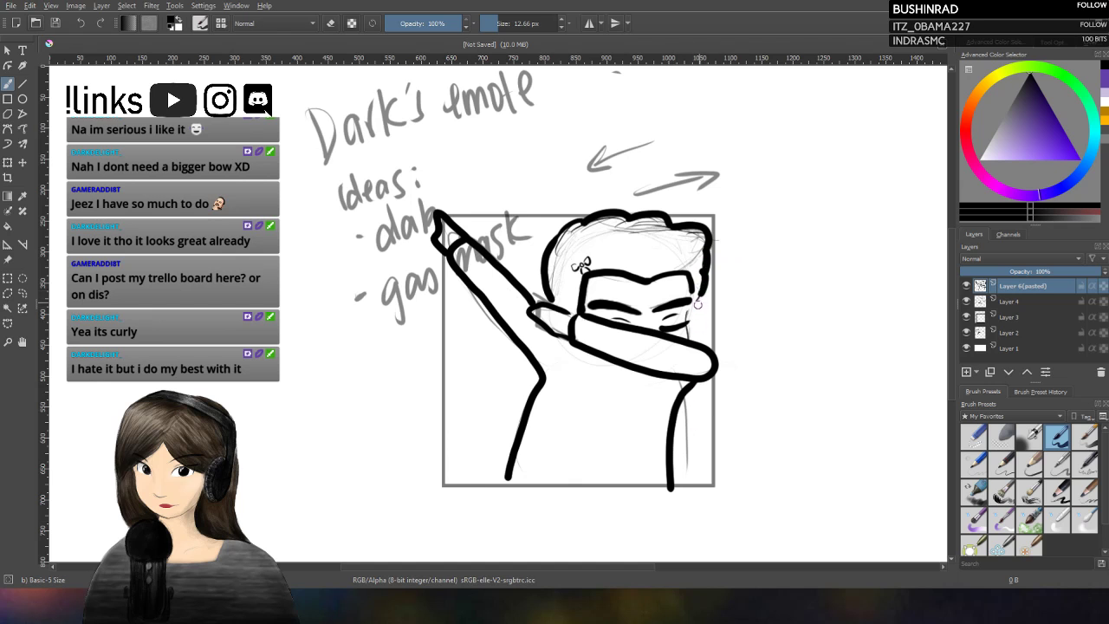
pyautogui.moveTo(699, 297); pyautogui.dragTo(690, 348)
# Step: Toggle Layer 4 off and on to compare the rough sketch with the inked lines
pyautogui.click(967, 306)
pyautogui.click(967, 306)
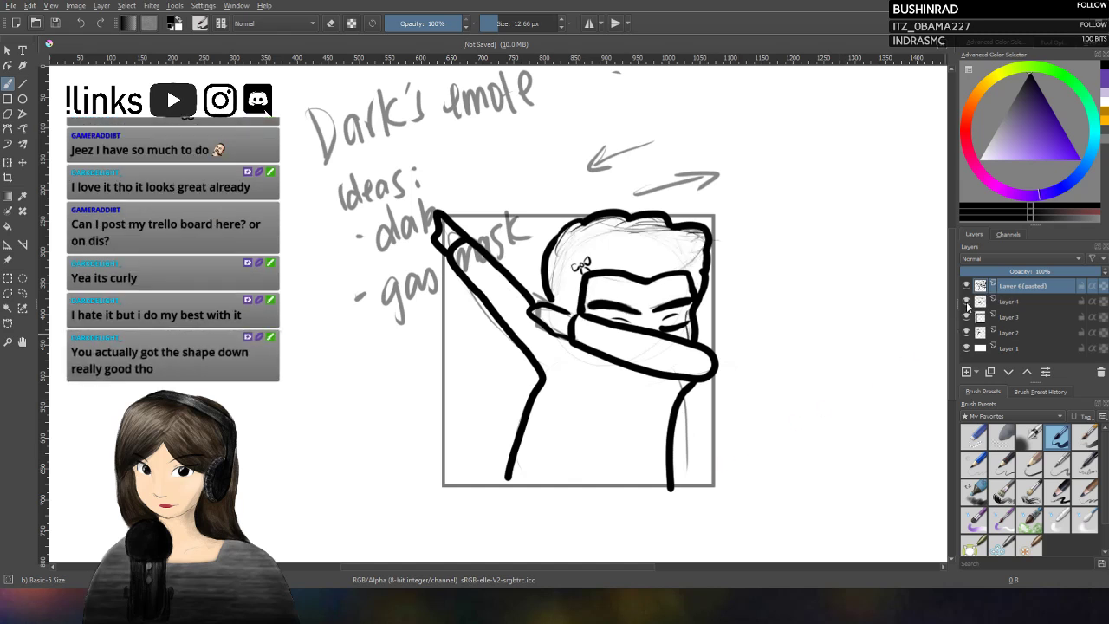
pyautogui.click(967, 306)
pyautogui.click(966, 306)
# Step: Make a freehand selection around the eyebrow nearest the bow, paste it as a new layer, and check it with Layer 4 hidden
pyautogui.click(22, 292)
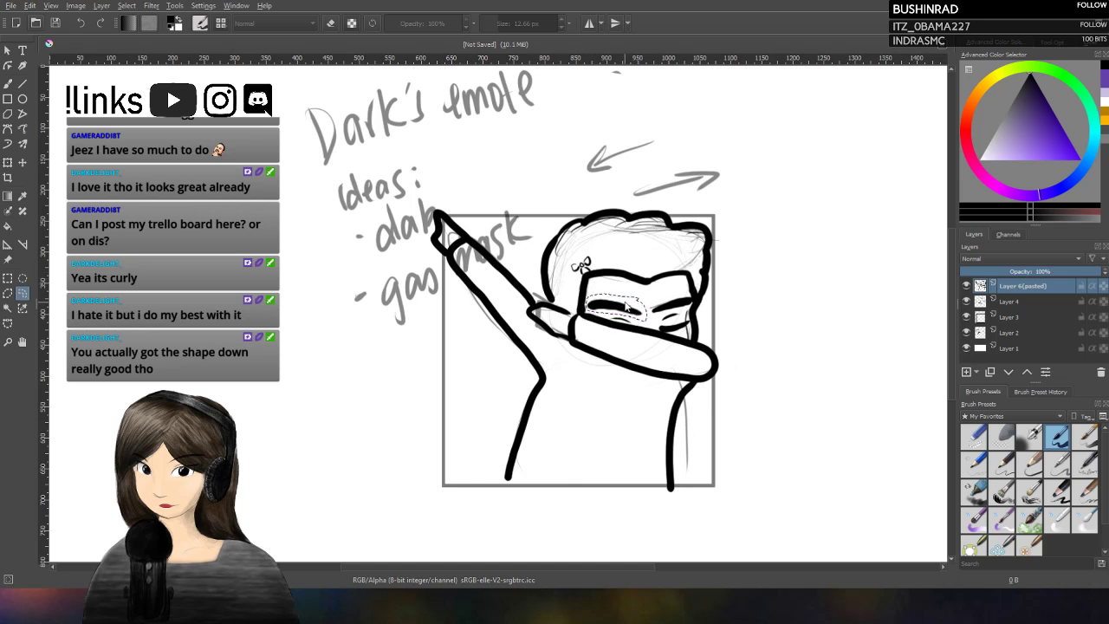
pyautogui.hotkey('ctrl', 'v')
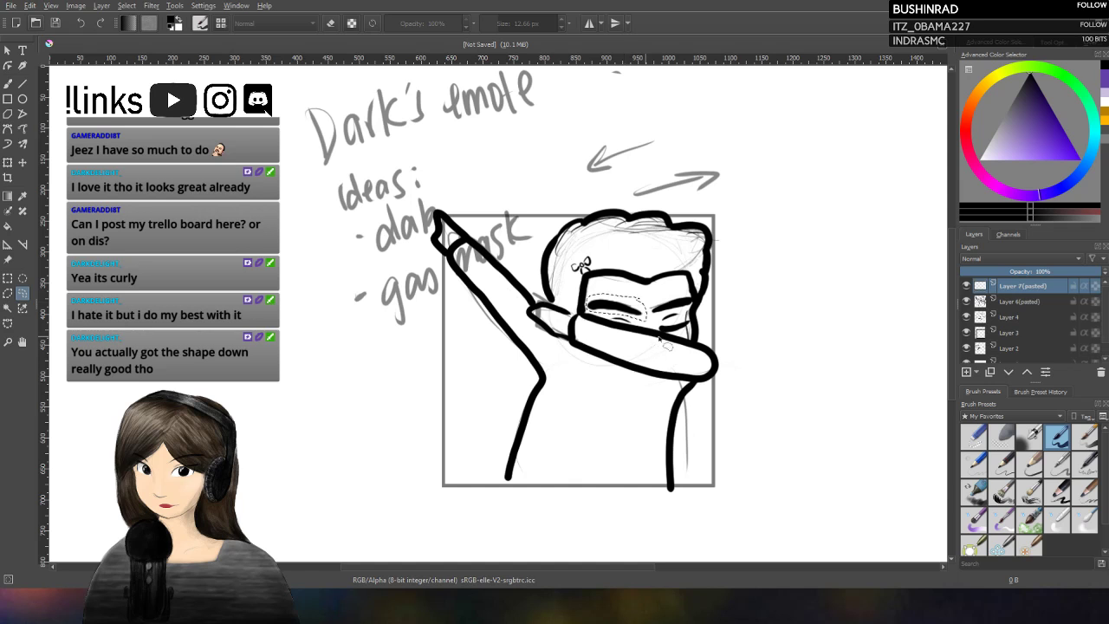
pyautogui.click(965, 317)
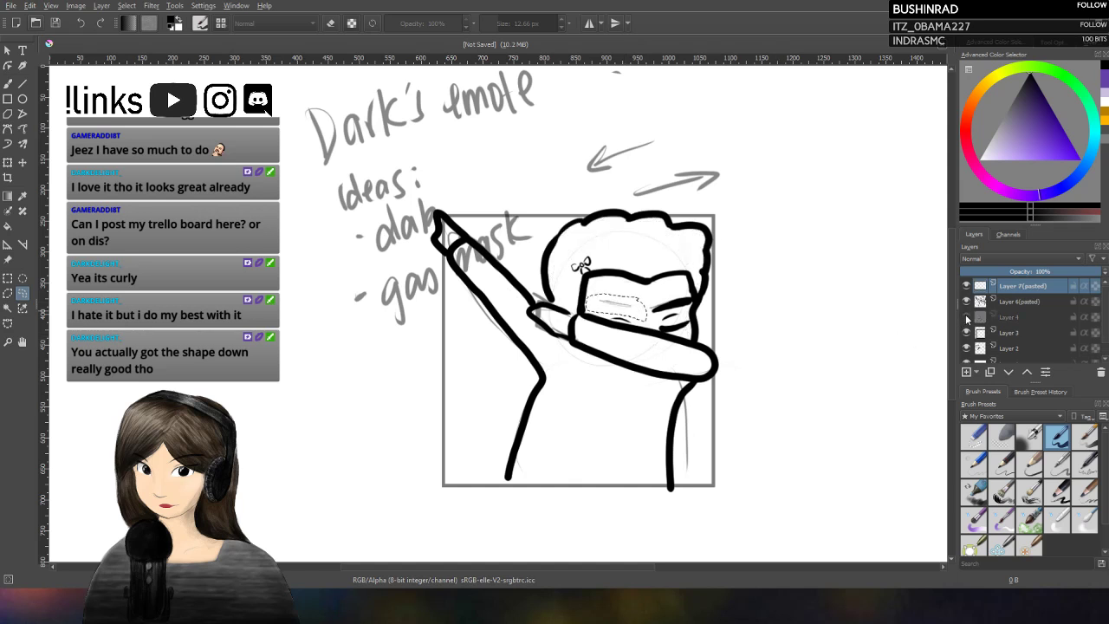
pyautogui.click(967, 318)
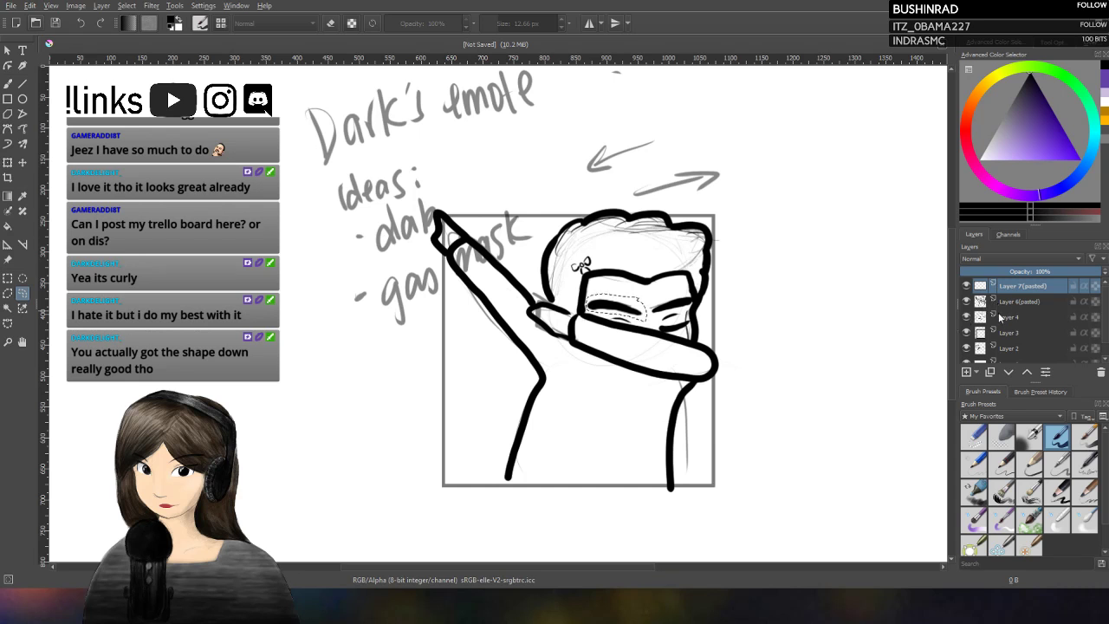
# Step: Paste the selected eyebrow from Layer 4 onto its own new layer and hide Layer 4
pyautogui.click(998, 317)
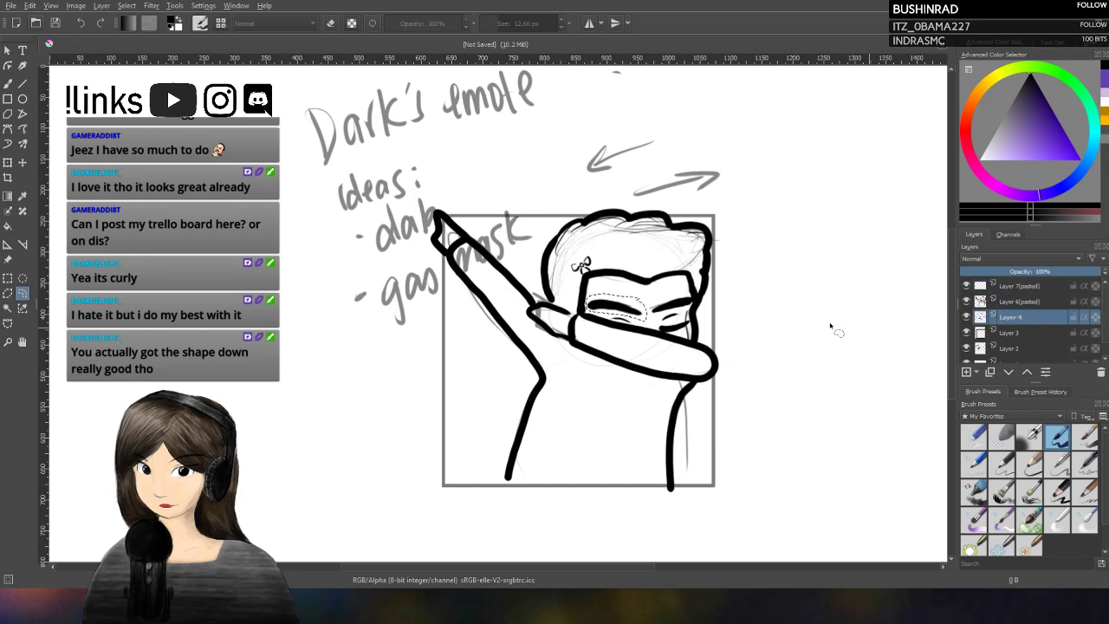
pyautogui.moveTo(646, 303); pyautogui.dragTo(613, 303)
pyautogui.hotkey('ctrl', 'v')
pyautogui.click(1005, 287)
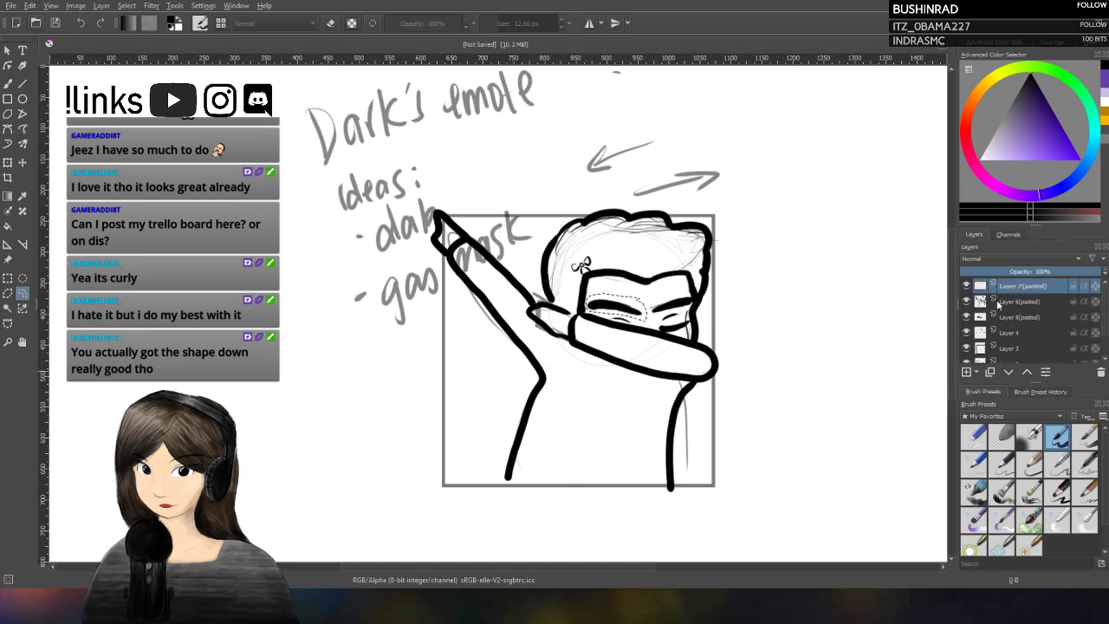
pyautogui.click(967, 332)
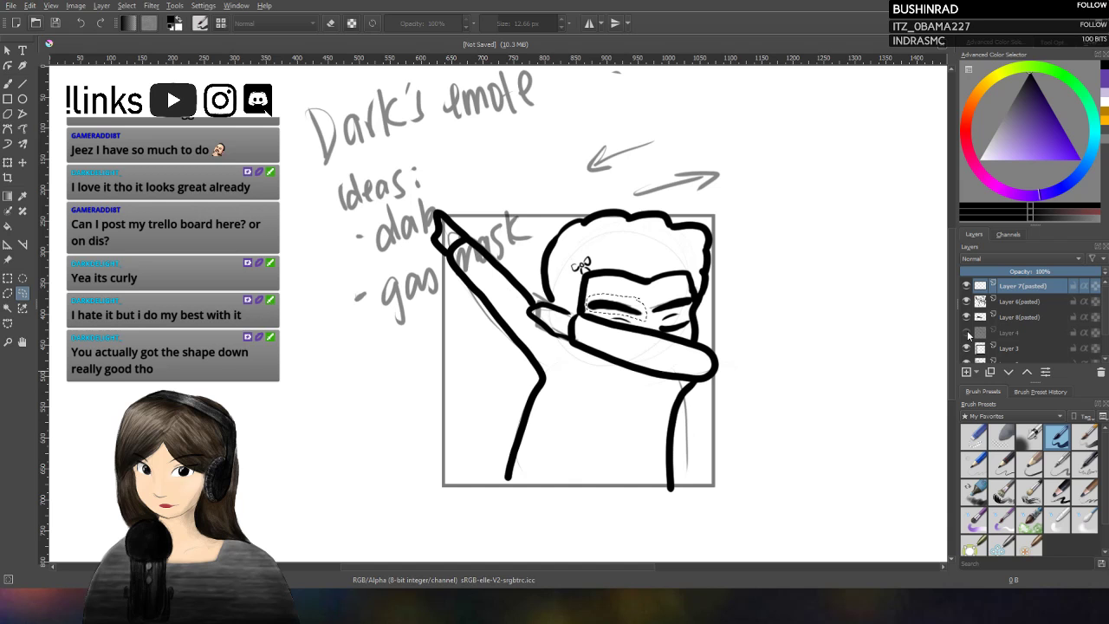
# Step: Merge the Layer 6(pasted) and Layer 8(pasted) line-art layers into one, and toggle the merged layer off and on to check it
pyautogui.click(1017, 301)
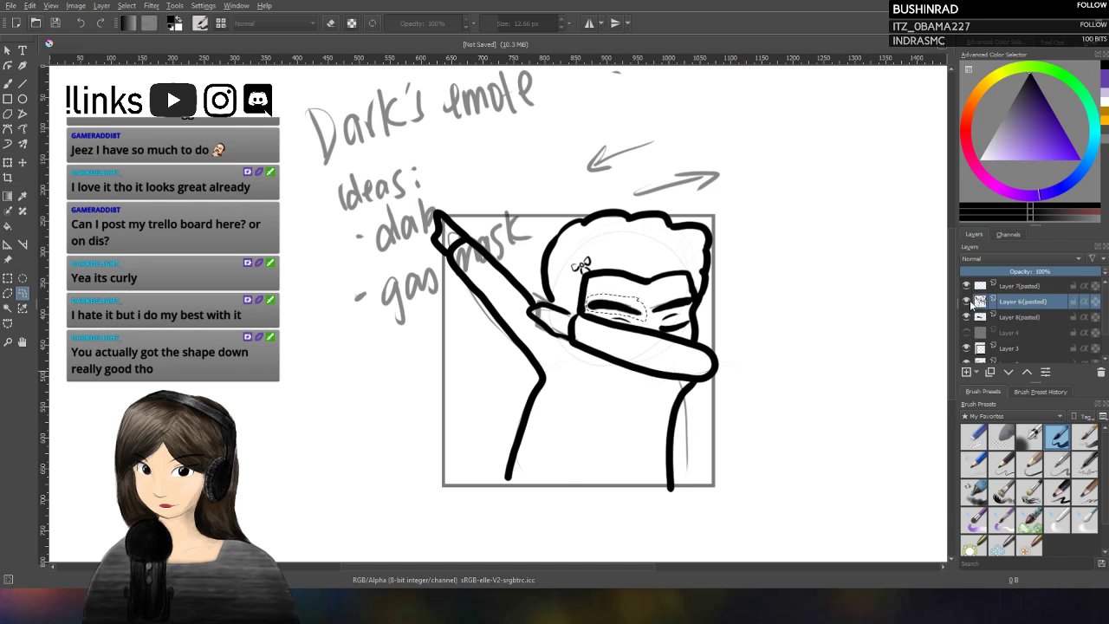
pyautogui.doubleClick(966, 300)
pyautogui.keyDown('ctrl'); pyautogui.click(1018, 315); pyautogui.keyUp('ctrl')
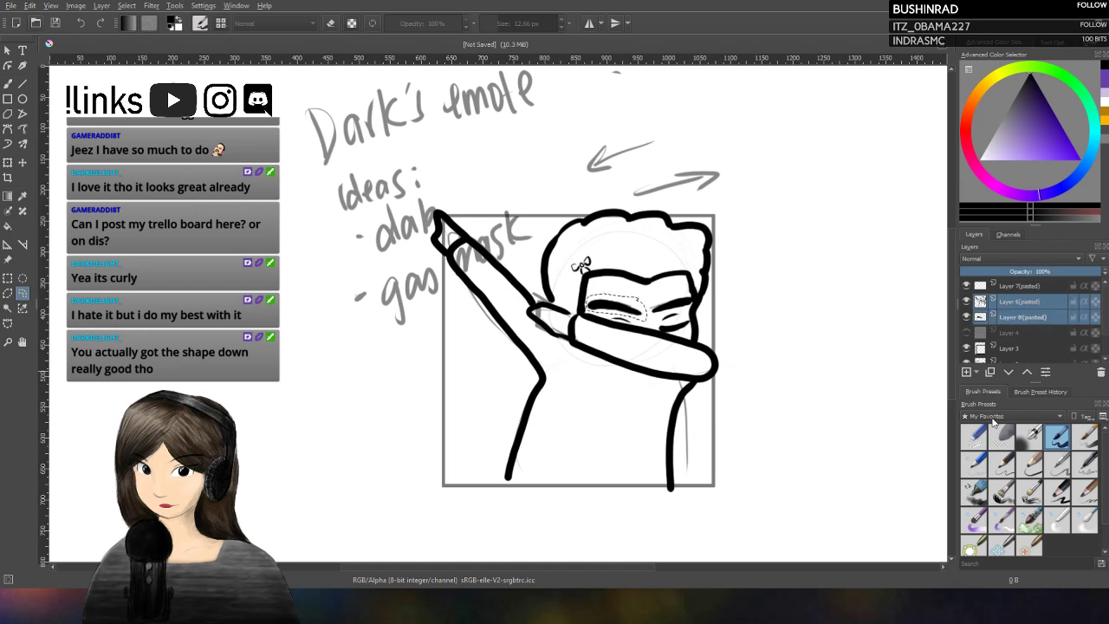
pyautogui.hotkey('ctrl', 'e')
pyautogui.click(966, 302)
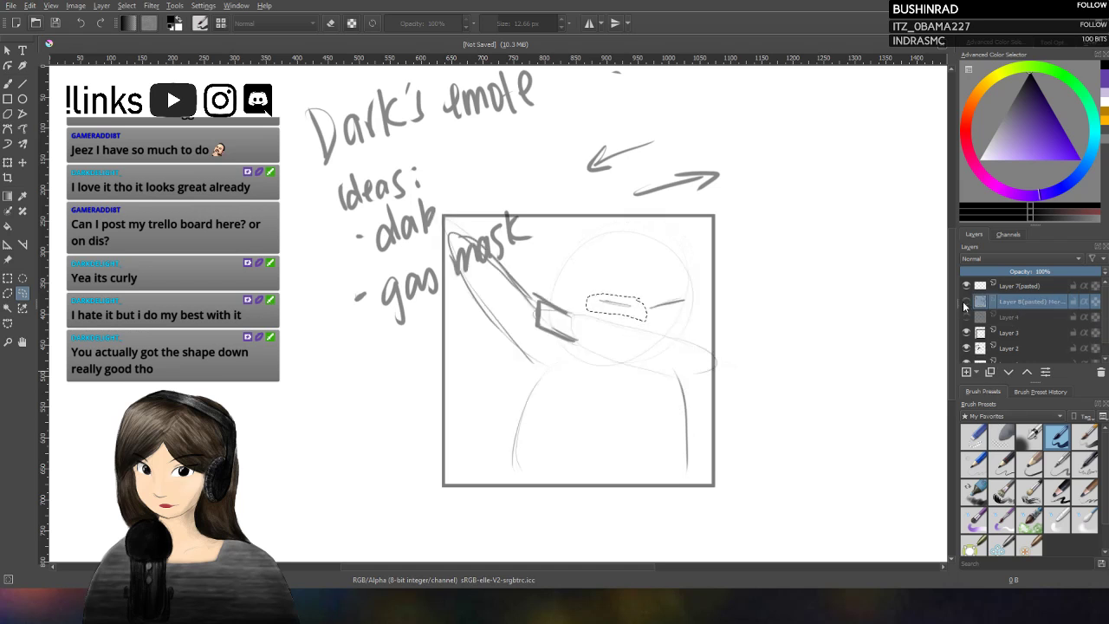
pyautogui.click(966, 301)
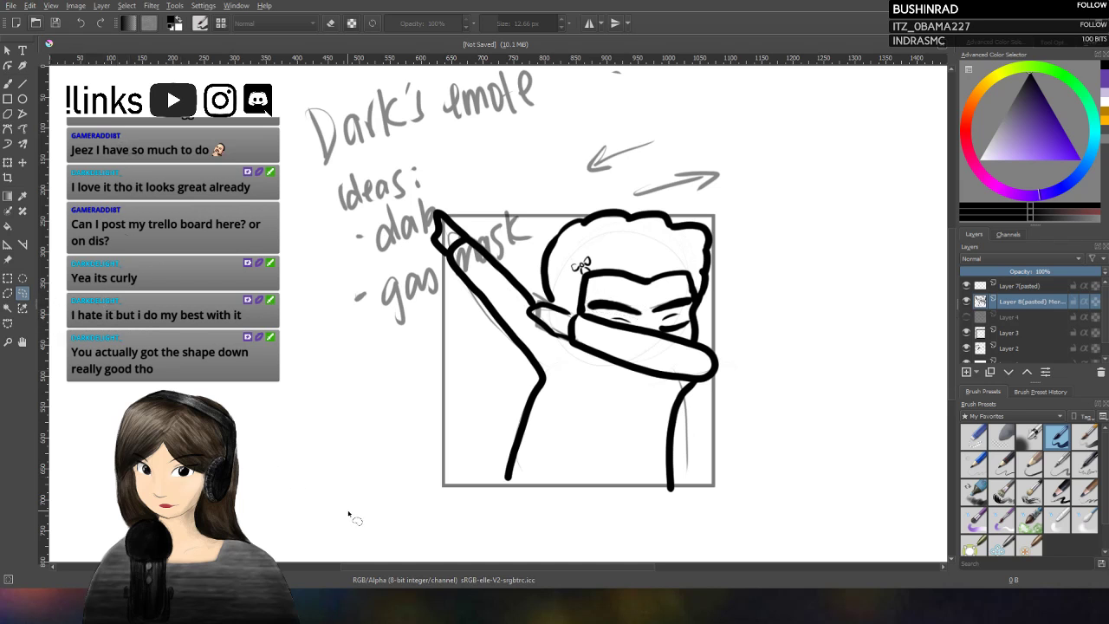
# Step: Hide the rough sketch on Layer 2 and extend the torso line under the raised arm past the frame's lower edge
pyautogui.click(968, 348)
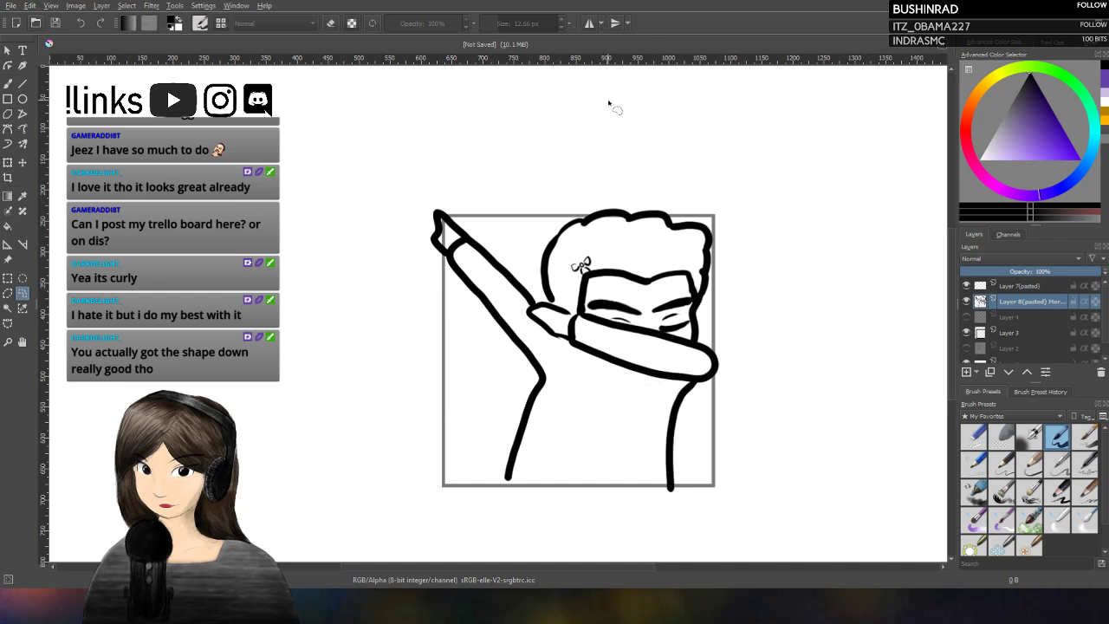
pyautogui.click(12, 83)
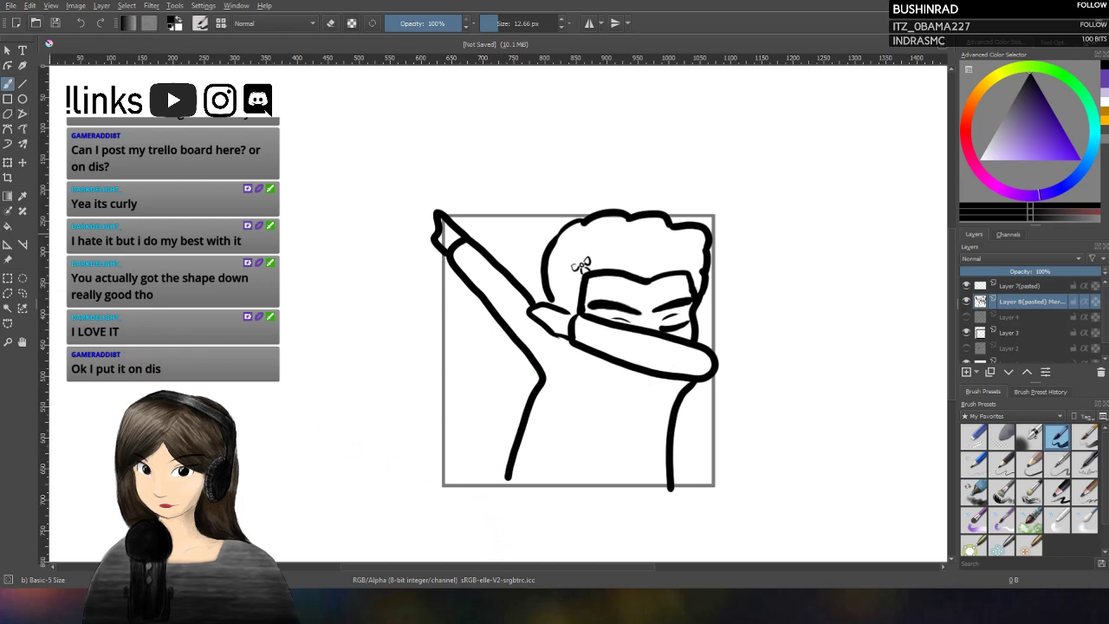
pyautogui.press('e')
pyautogui.moveTo(513, 472)
pyautogui.mouseDown()
pyautogui.moveTo(540, 382)
pyautogui.moveTo(513, 501)
pyautogui.mouseUp()
pyautogui.click(330, 24)
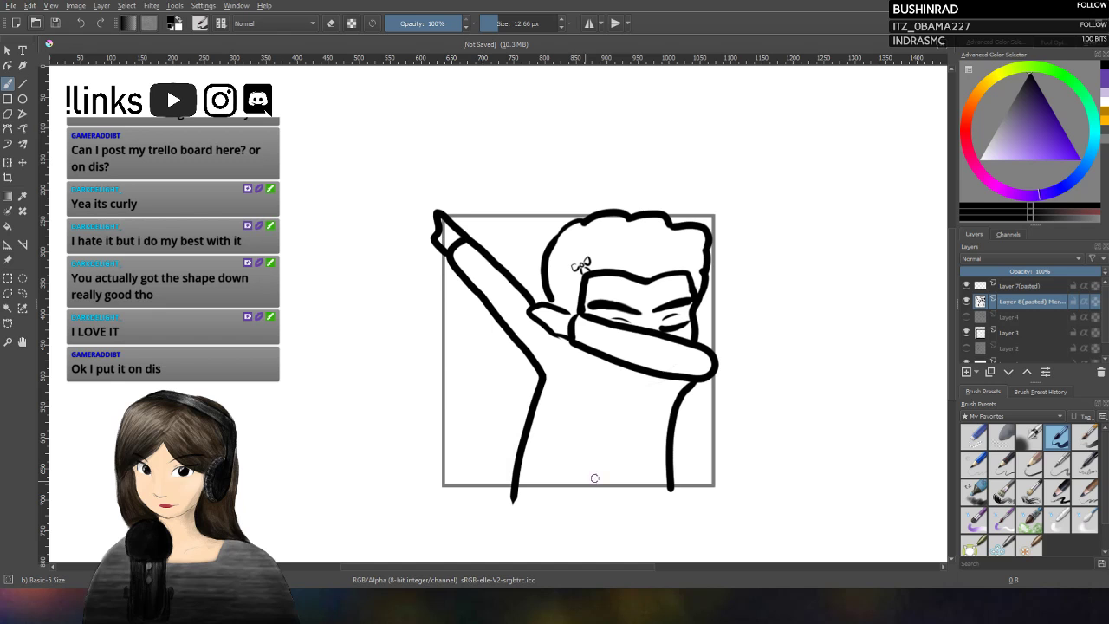
# Step: Make a freehand selection around the raised arm and the torso line below it
pyautogui.click(1012, 338)
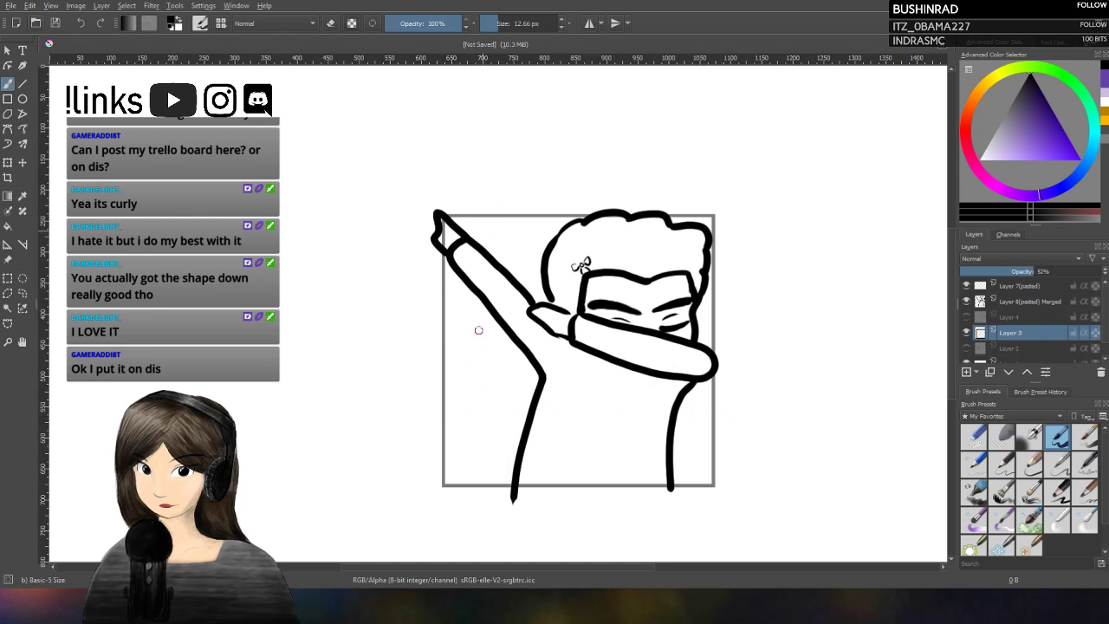
pyautogui.click(23, 293)
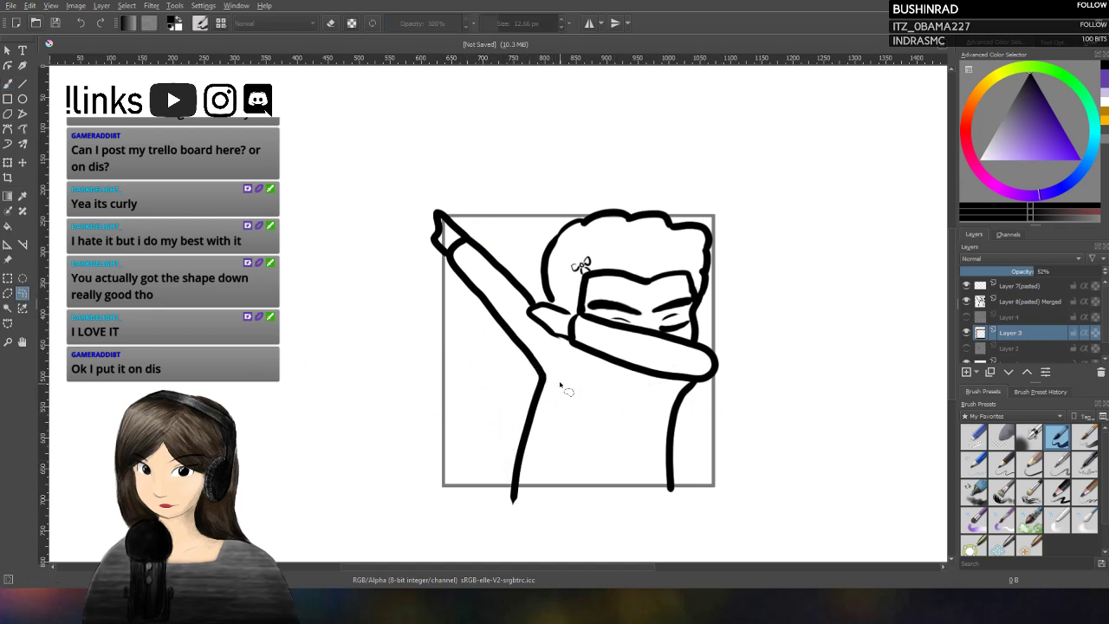
pyautogui.moveTo(473, 446)
pyautogui.mouseDown()
pyautogui.moveTo(547, 527)
pyautogui.moveTo(518, 315)
pyautogui.moveTo(533, 298)
pyautogui.moveTo(386, 351)
pyautogui.moveTo(472, 451)
pyautogui.mouseUp()
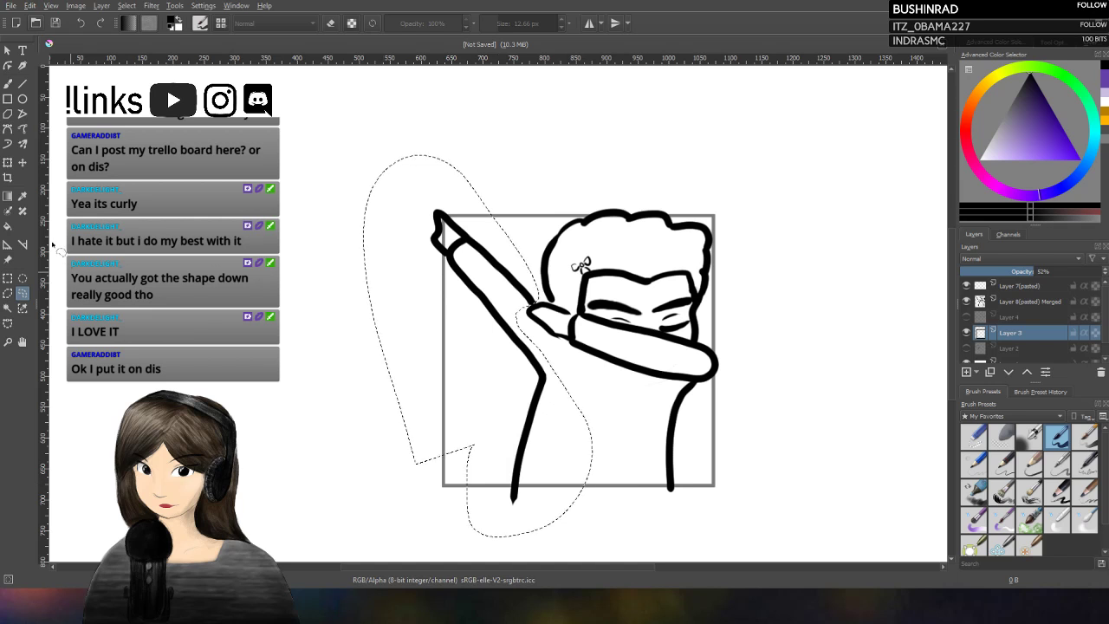
pyautogui.click(8, 162)
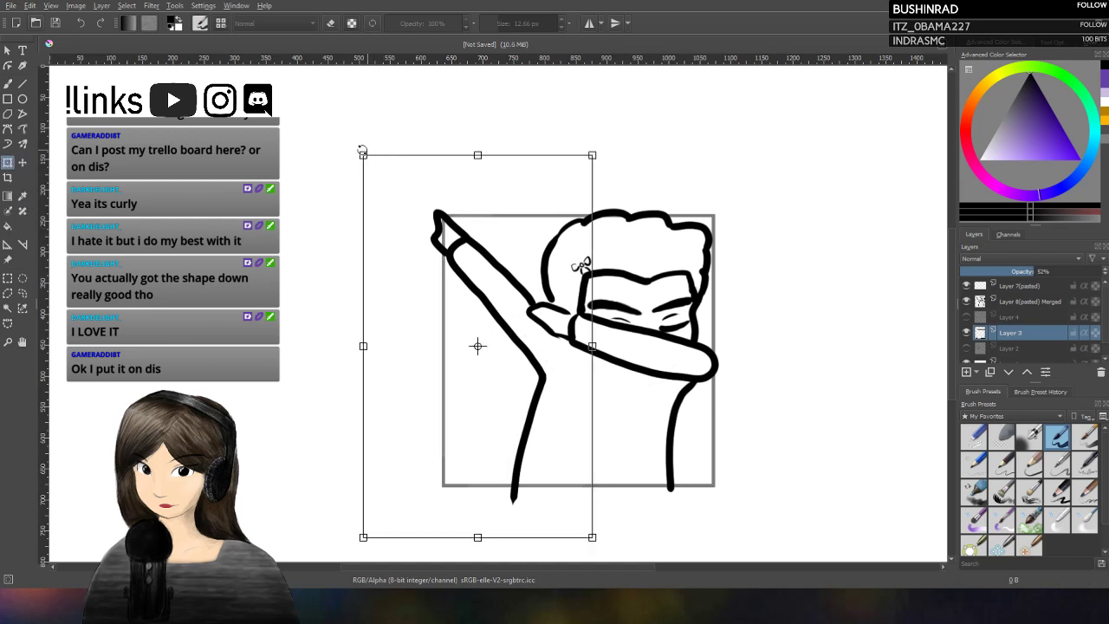
pyautogui.moveTo(363, 150); pyautogui.dragTo(374, 159)
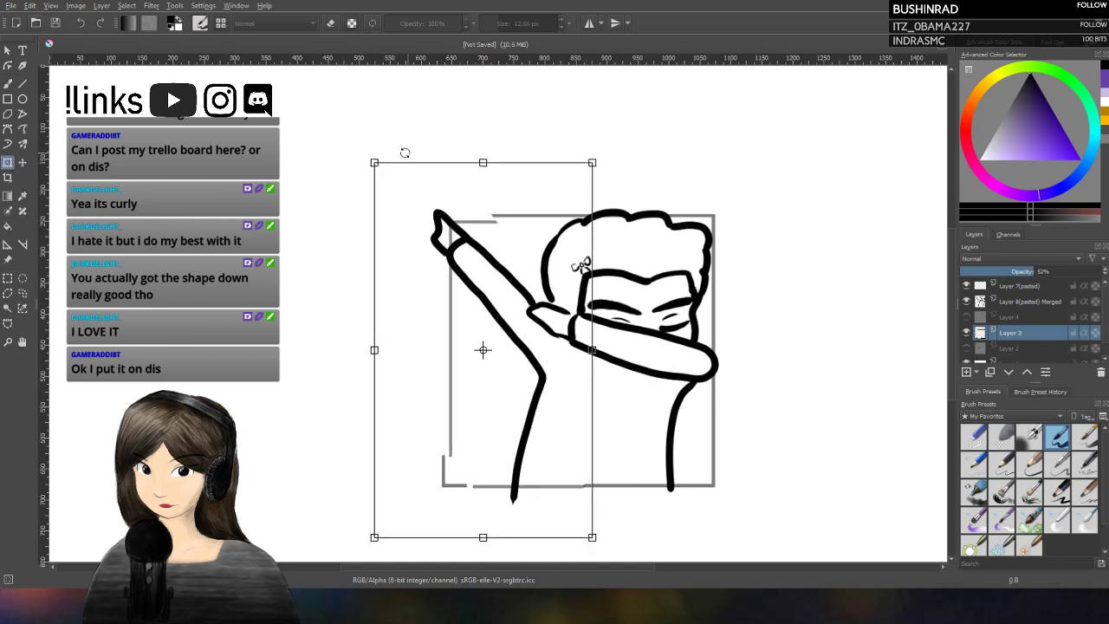
pyautogui.press('Escape')
# Step: Scale down the selected raised arm and torso line on the merged line-art layer so the hand fits inside the frame
pyautogui.press('pageup')
pyautogui.press('pageup')
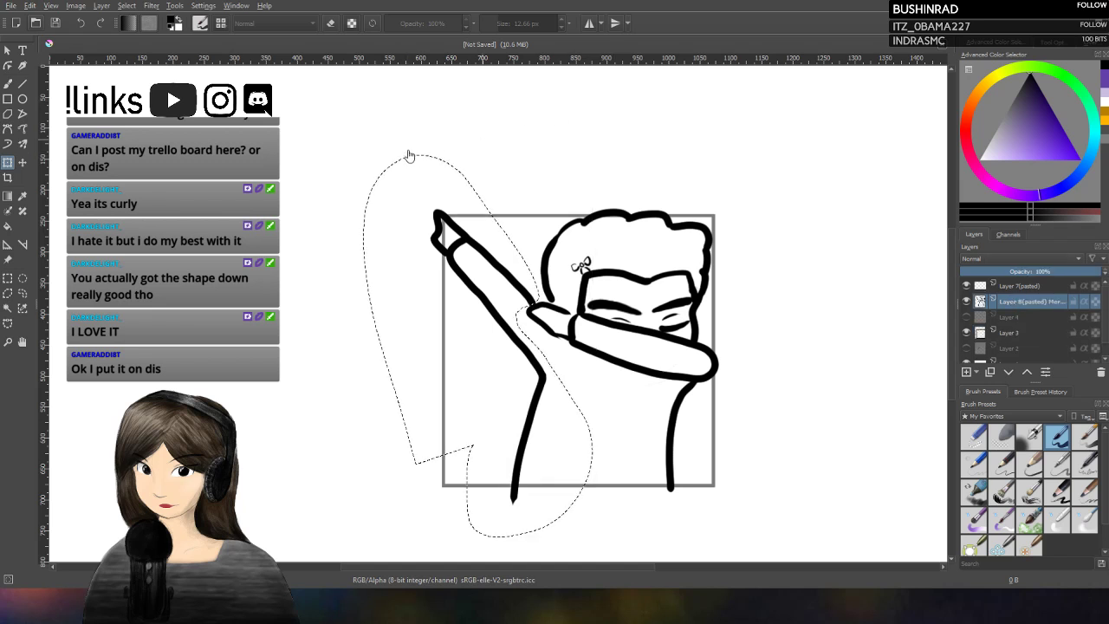
pyautogui.hotkey('ctrl', 't')
pyautogui.moveTo(363, 150); pyautogui.dragTo(388, 167)
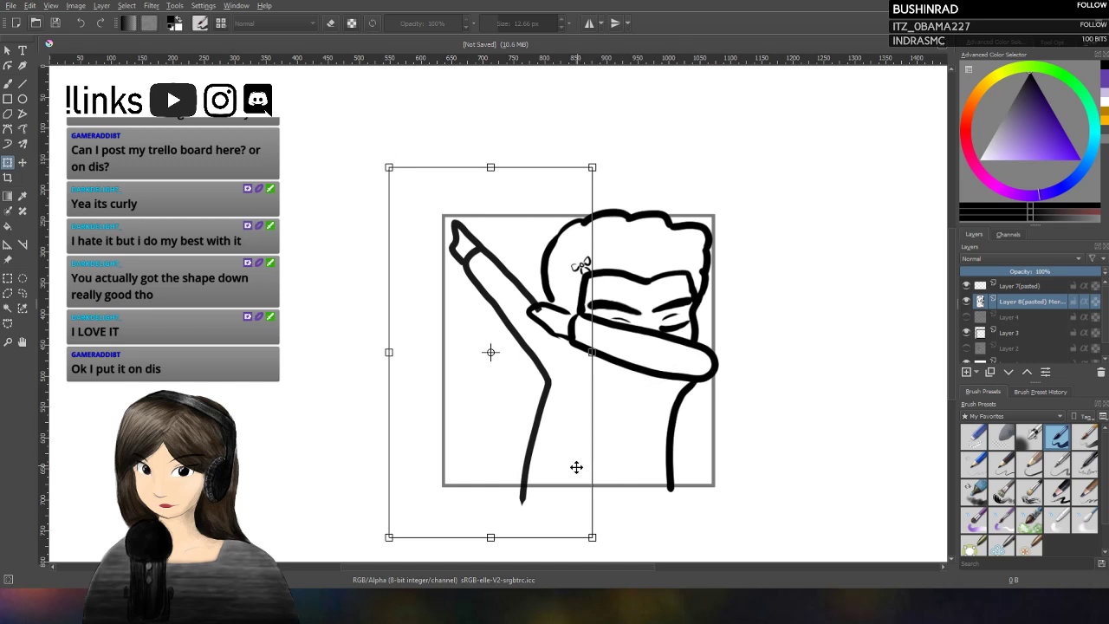
pyautogui.press('Return')
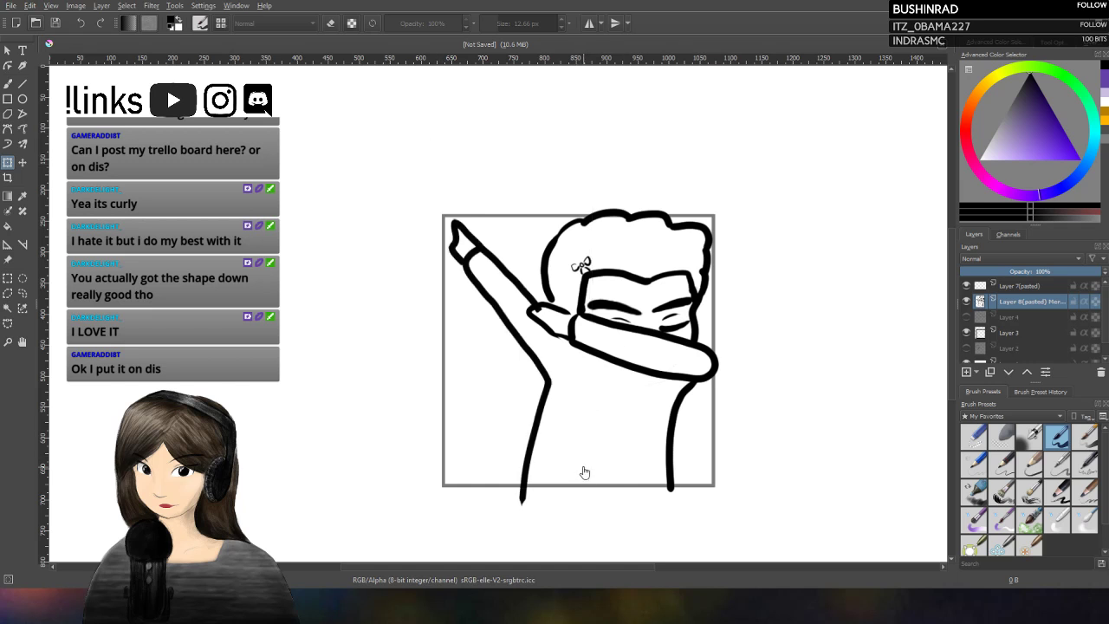
pyautogui.moveTo(584, 472)
pyautogui.mouseDown()
pyautogui.moveTo(564, 421)
pyautogui.moveTo(592, 451)
pyautogui.mouseUp()
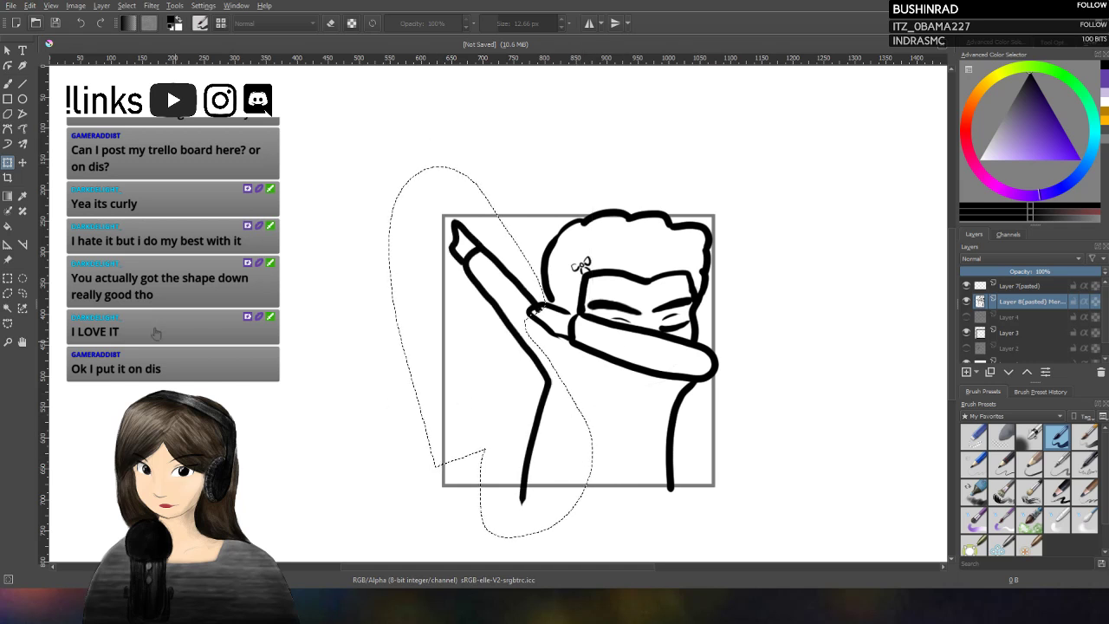
# Step: Make Layer 3 active and draw a rectangular selection around the whole square frame
pyautogui.click(1009, 333)
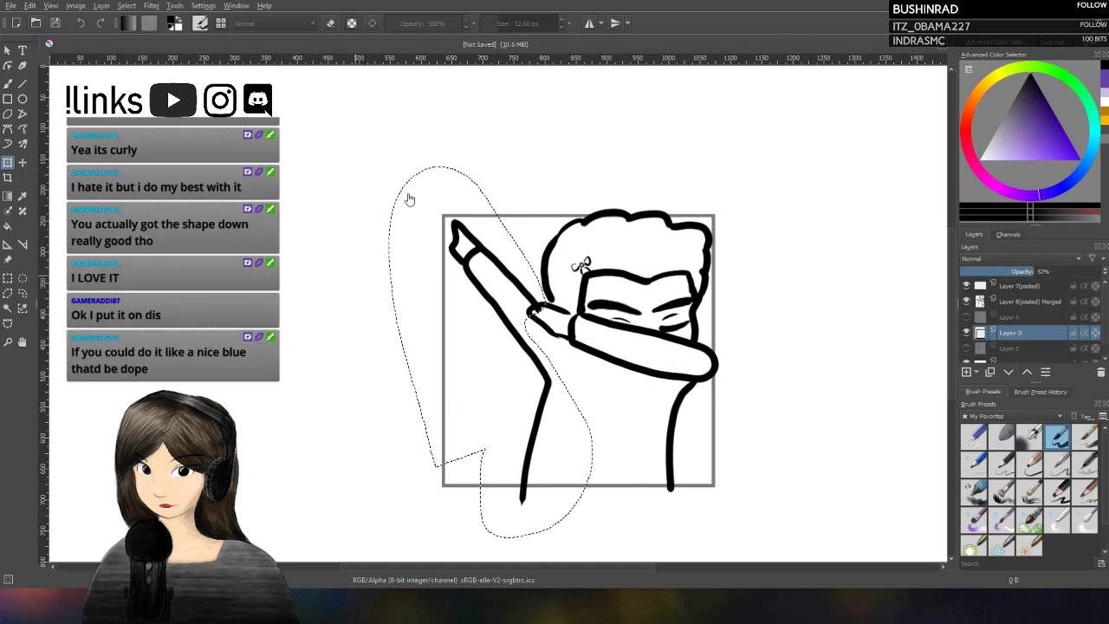
pyautogui.hotkey('ctrl', 't')
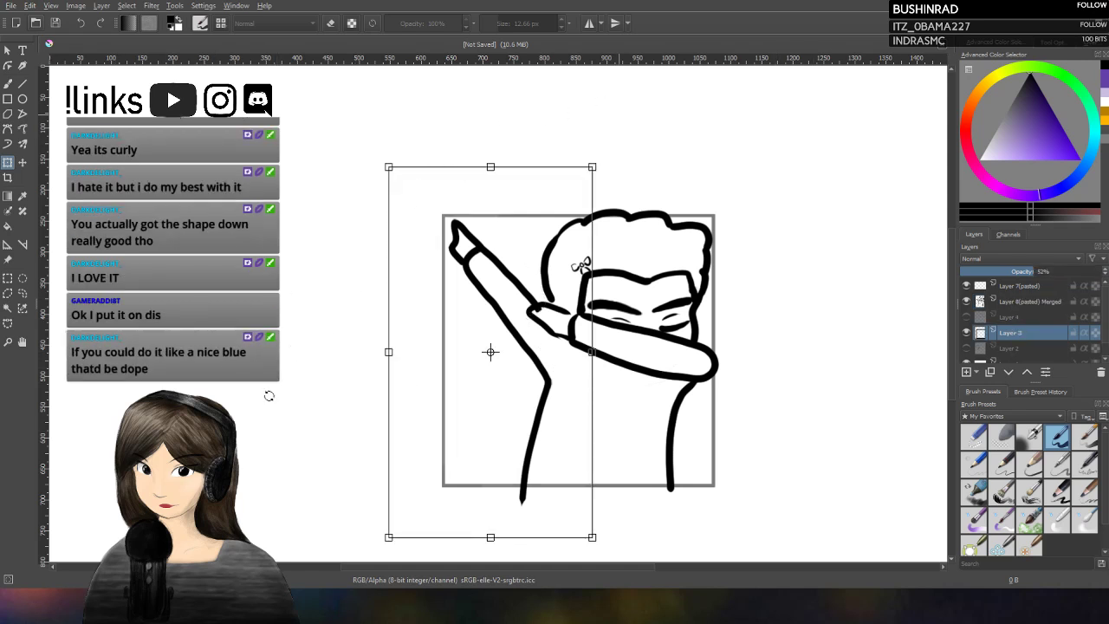
pyautogui.click(7, 278)
pyautogui.moveTo(331, 123); pyautogui.dragTo(779, 523)
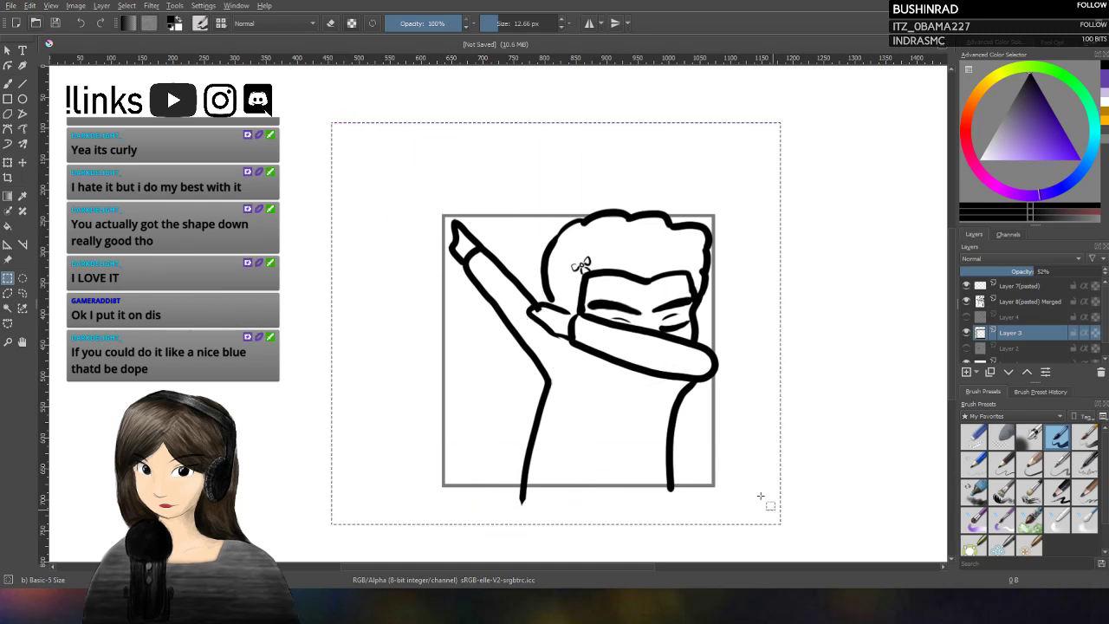
# Step: Scale down the square frame on Layer 3 and reposition it to fit closely around the hand, hair and elbow
pyautogui.hotkey('ctrl', 't')
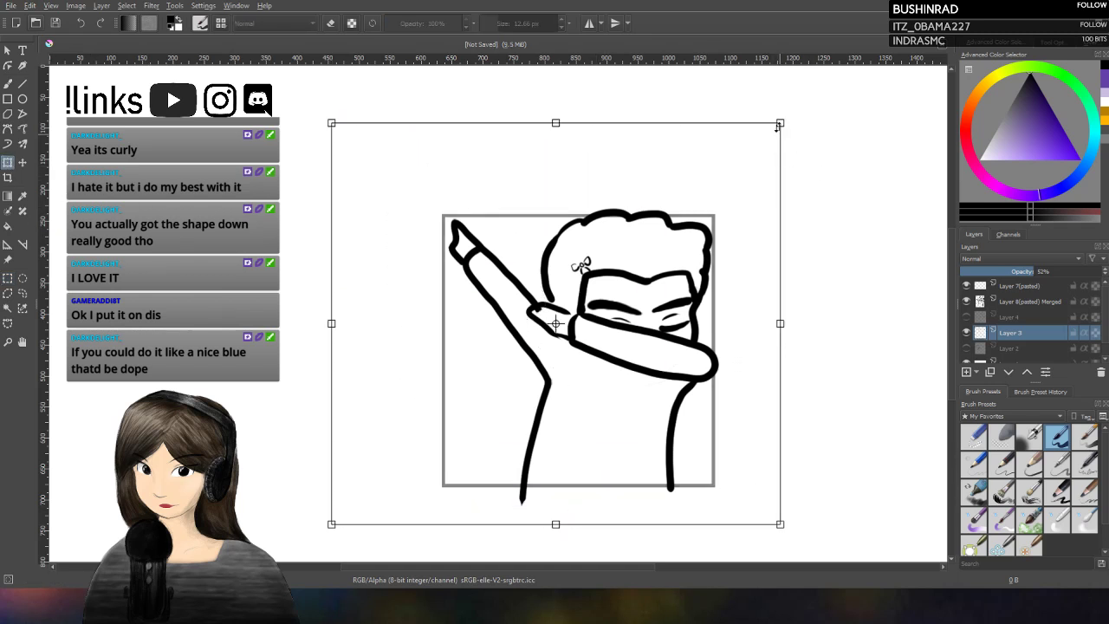
pyautogui.moveTo(777, 126); pyautogui.dragTo(718, 179)
pyautogui.moveTo(660, 378); pyautogui.dragTo(719, 338)
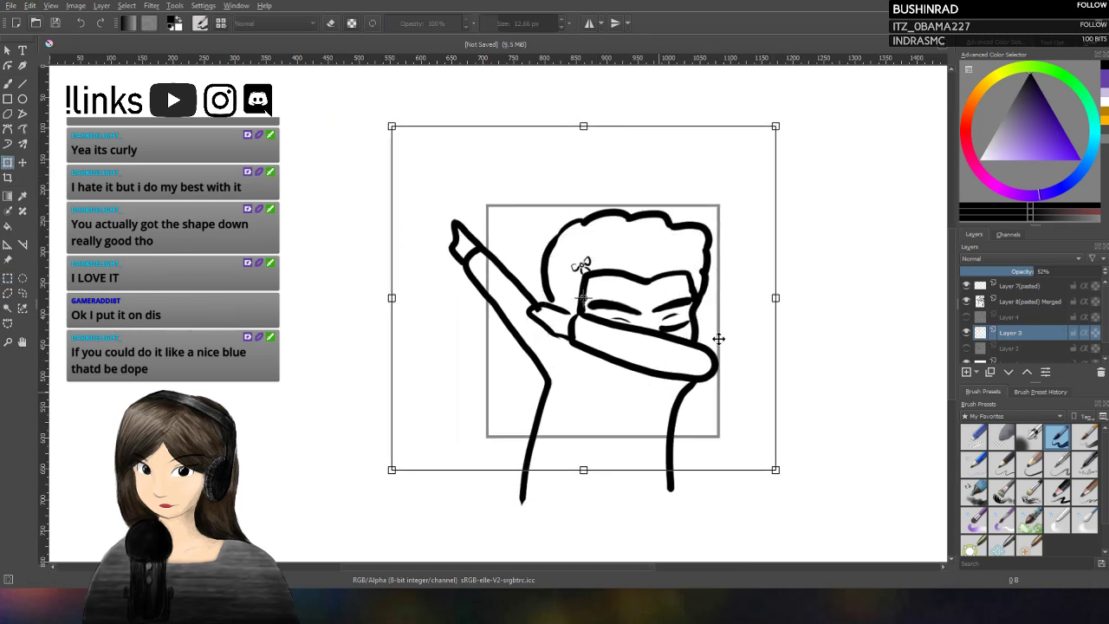
pyautogui.moveTo(392, 125); pyautogui.dragTo(349, 98)
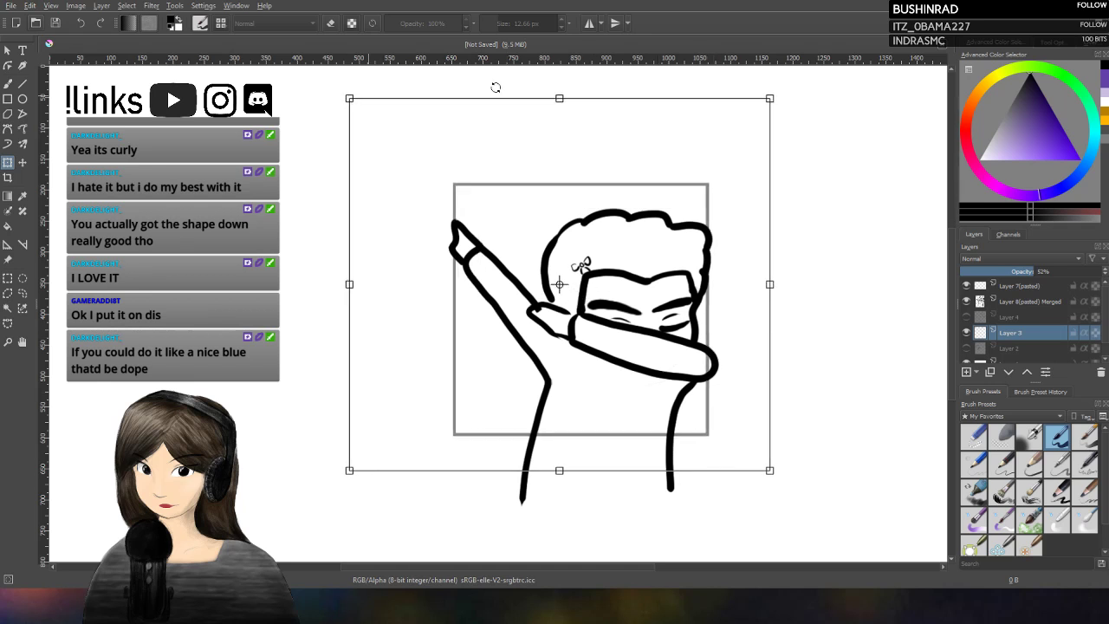
pyautogui.moveTo(743, 197); pyautogui.dragTo(748, 223)
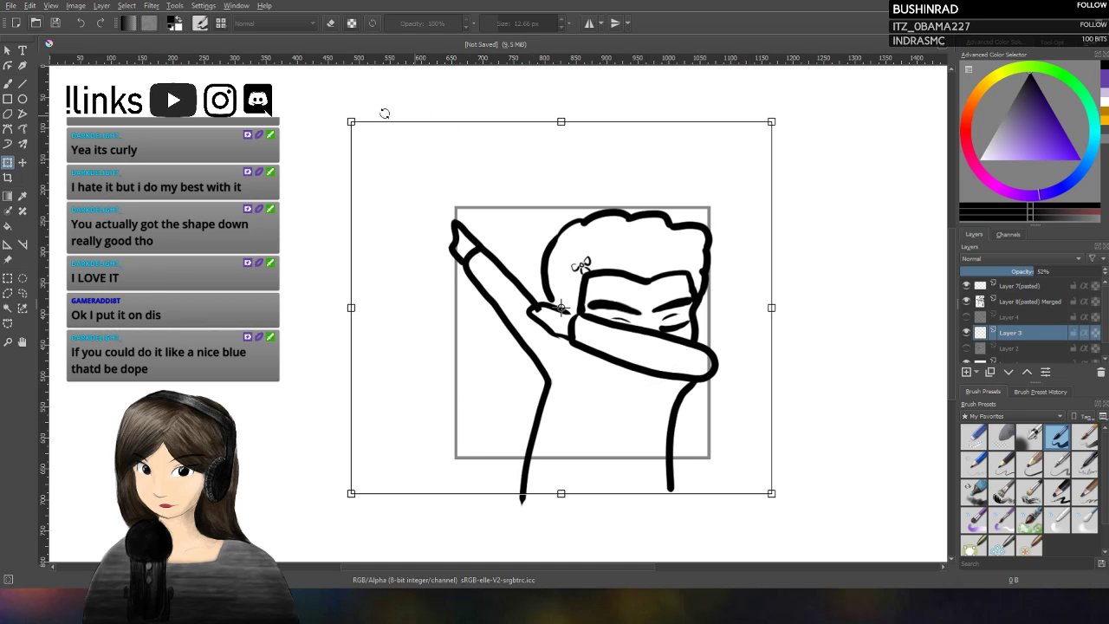
pyautogui.moveTo(609, 212); pyautogui.dragTo(611, 209)
pyautogui.moveTo(352, 119); pyautogui.dragTo(346, 112)
pyautogui.moveTo(673, 460); pyautogui.dragTo(673, 463)
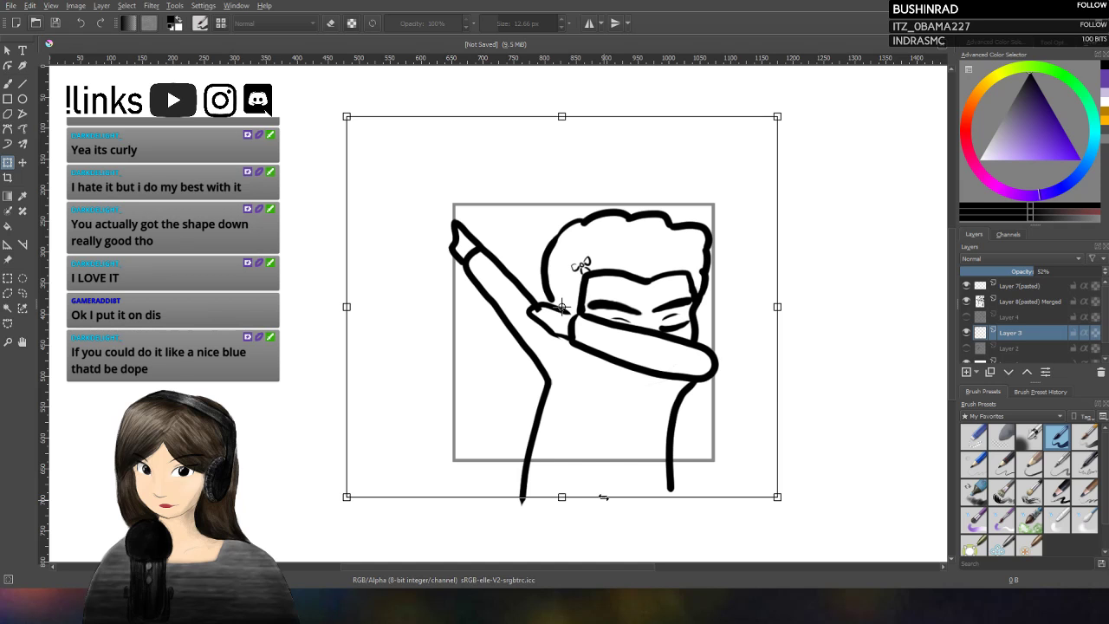
pyautogui.press('Return')
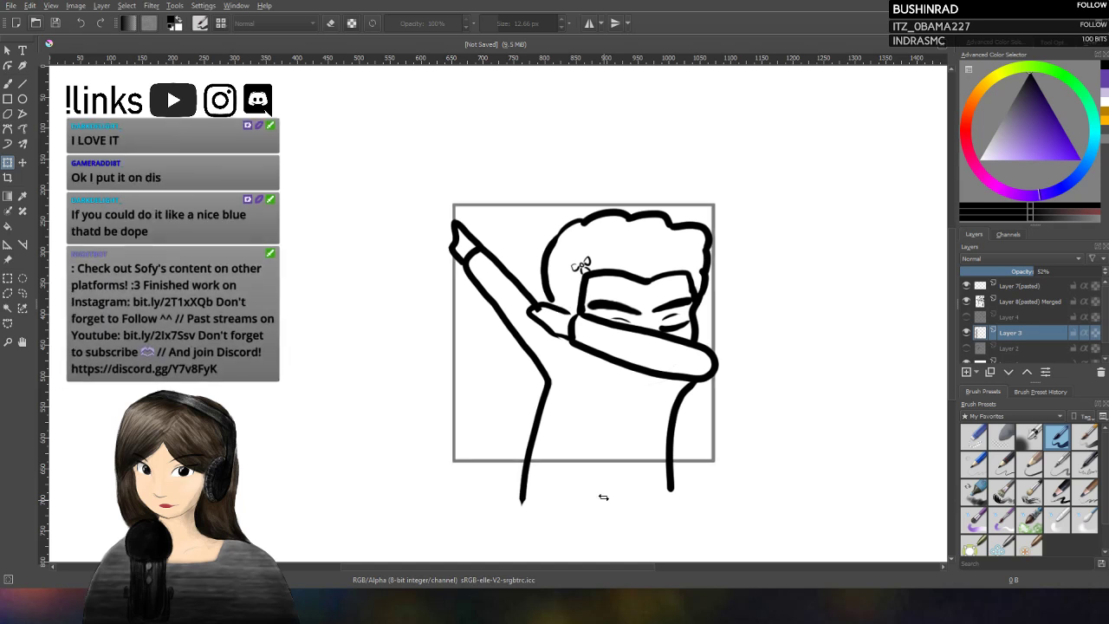
# Step: Make Layer 7(pasted) active and clear the rectangular selection
pyautogui.click(1020, 286)
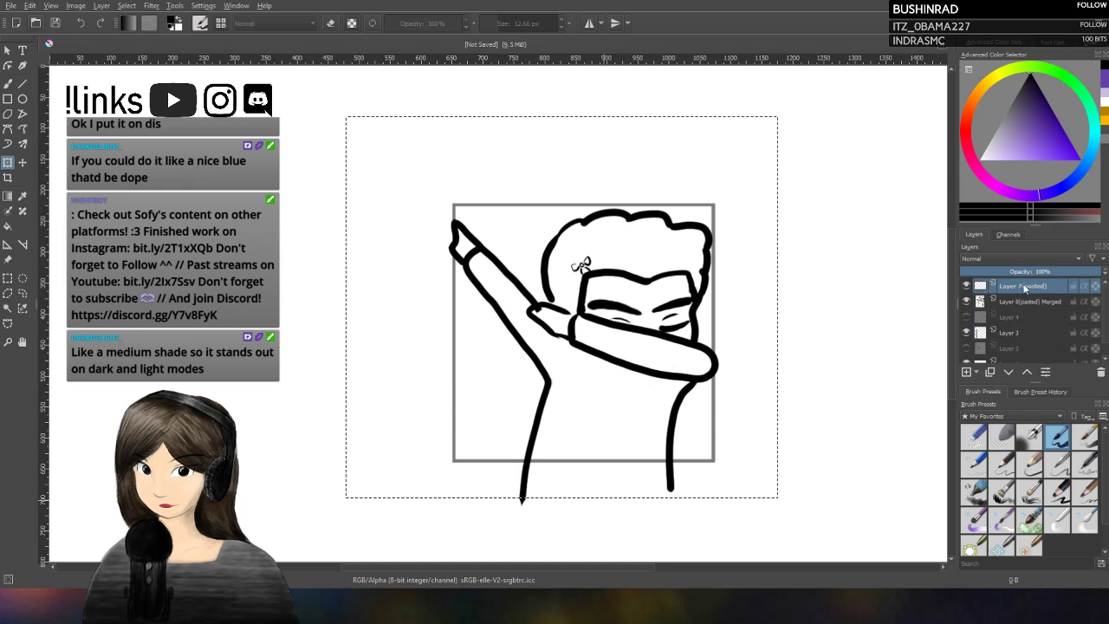
pyautogui.click(8, 278)
pyautogui.hotkey('ctrl', 'shift', 'a')
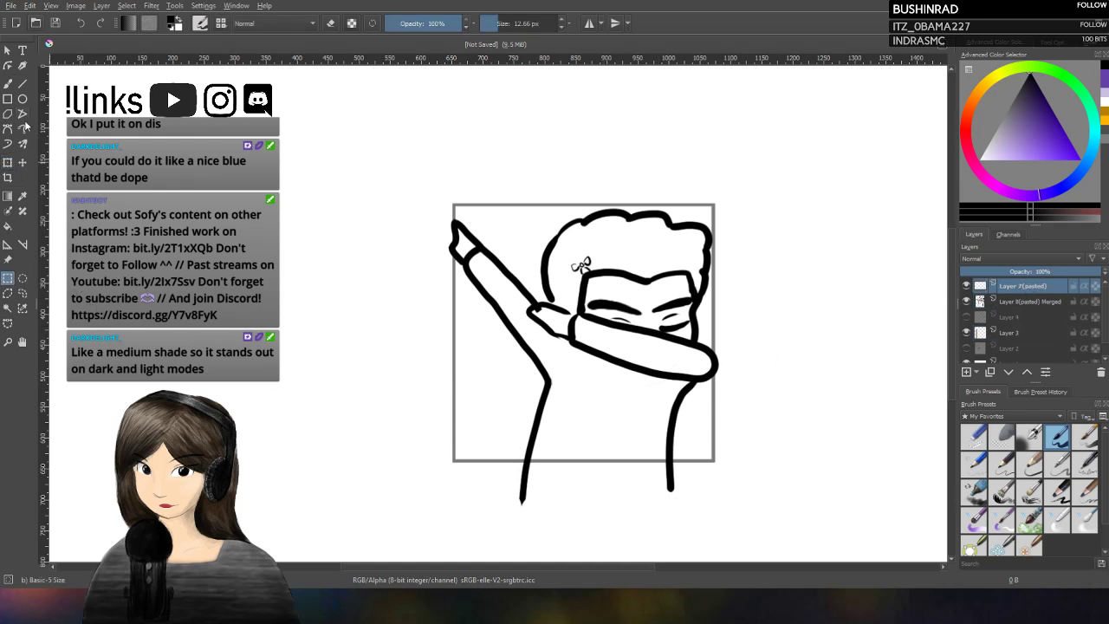
# Step: Make Layer 1 active, try a dark brush stroke beside the frame, and undo it
pyautogui.click(8, 82)
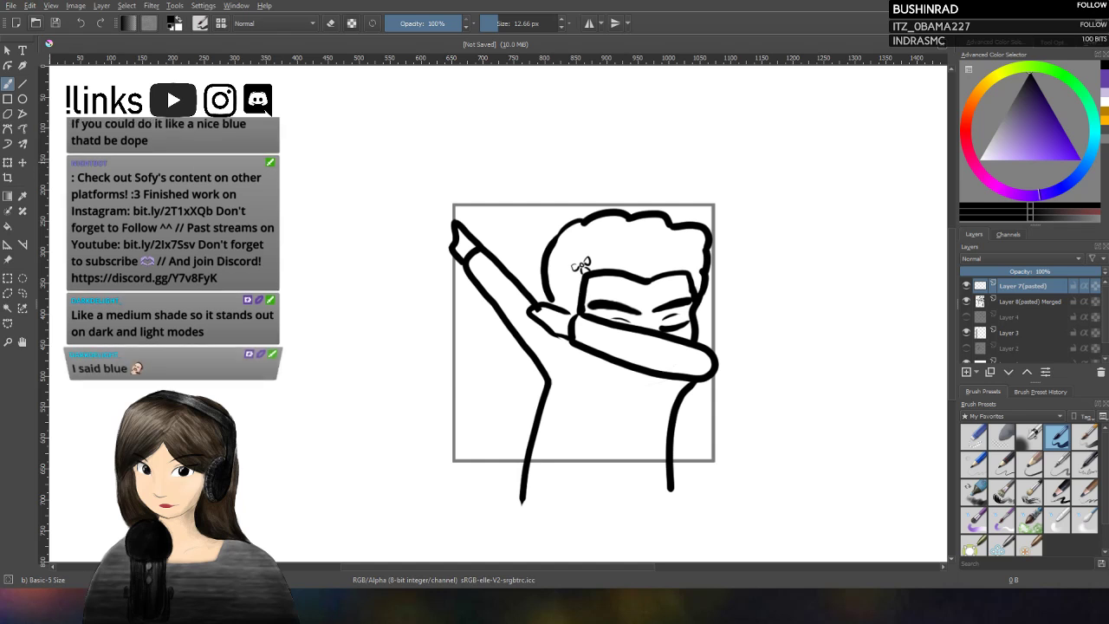
pyautogui.scroll(-1, 997, 349)
pyautogui.click(996, 349)
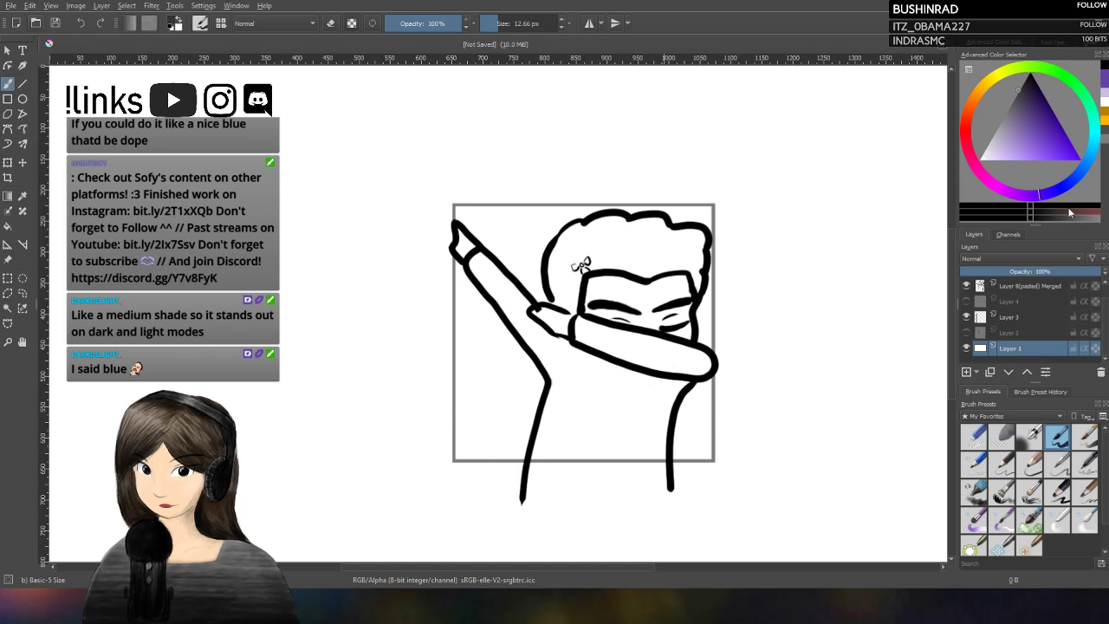
pyautogui.moveTo(798, 210); pyautogui.dragTo(823, 276)
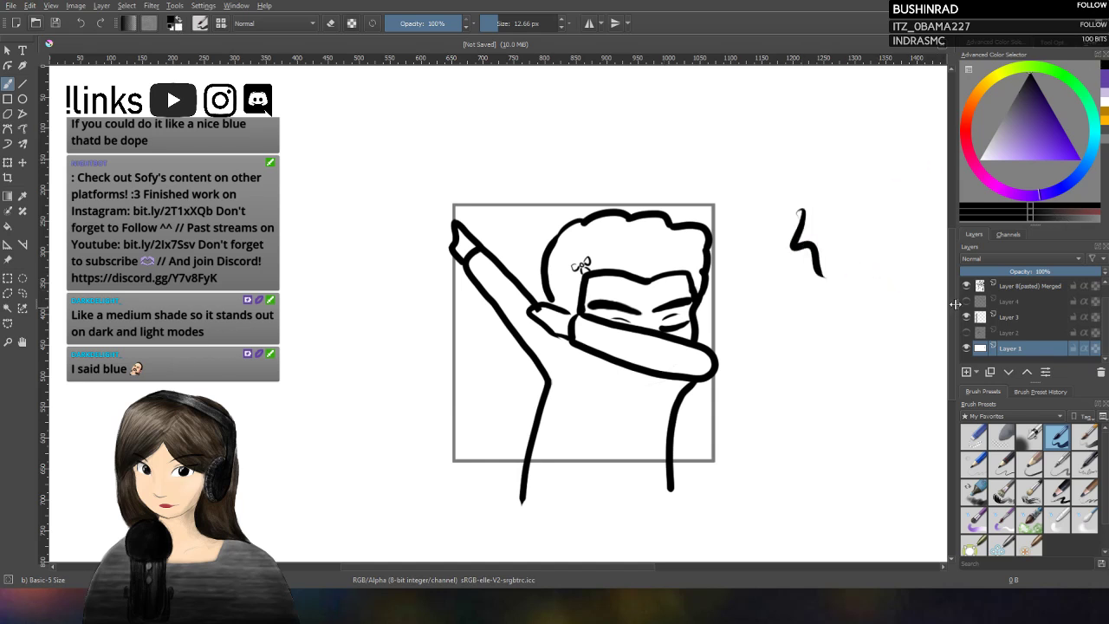
pyautogui.hotkey('ctrl', 'z')
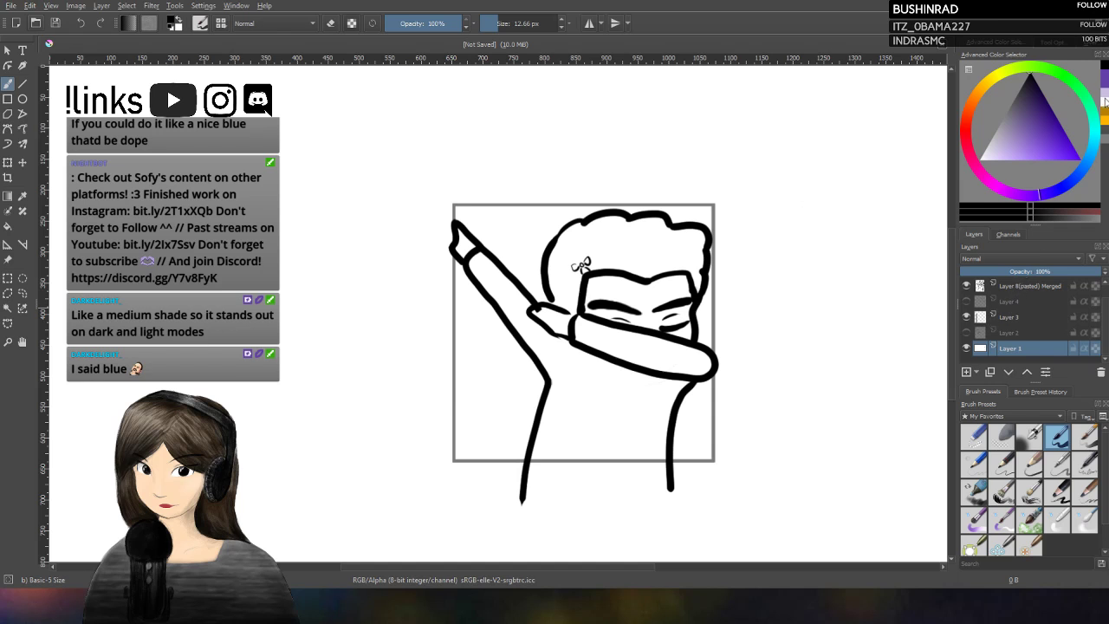
# Step: Hide the frame and line art, fill the Layer 1 background with mid grey, and show Layer 2 and the merged line art
pyautogui.click(964, 210)
pyautogui.click(965, 211)
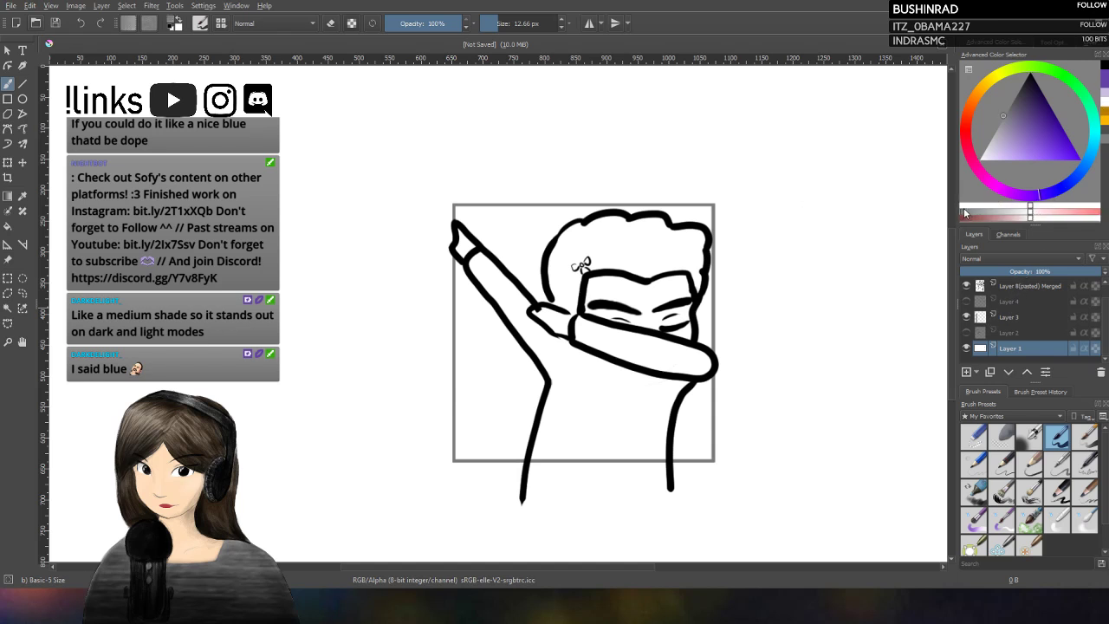
pyautogui.click(11, 227)
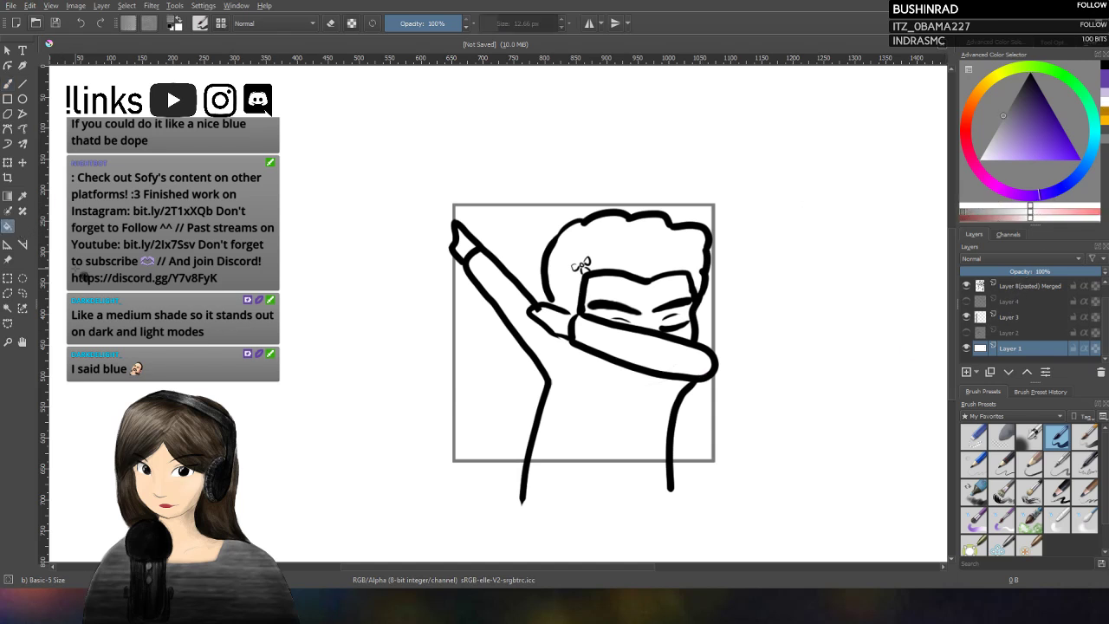
pyautogui.click(966, 316)
pyautogui.click(966, 285)
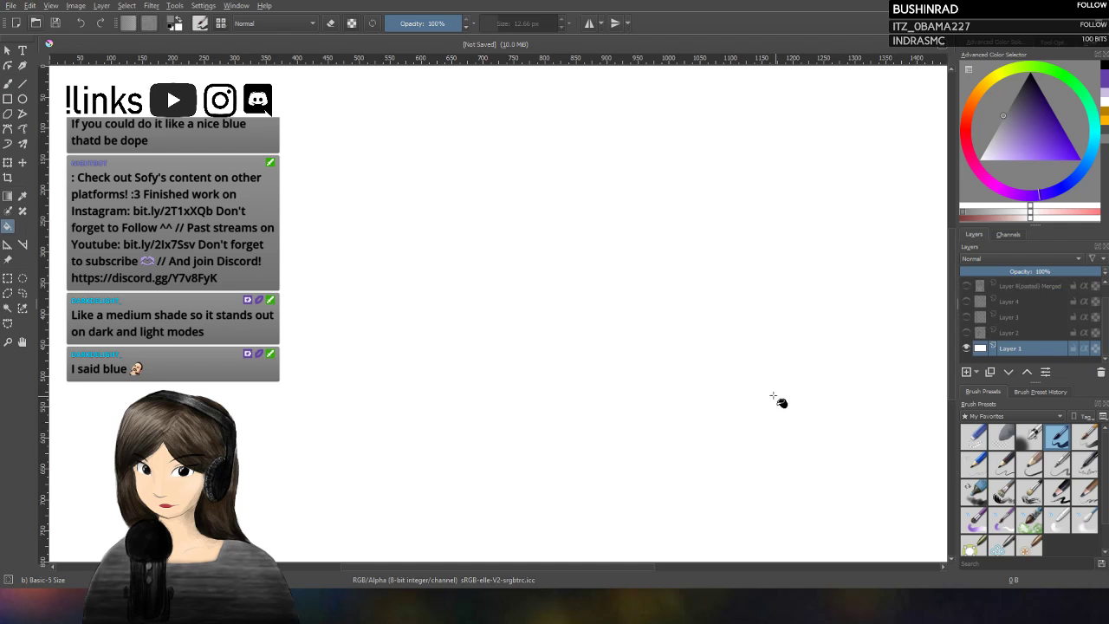
pyautogui.click(781, 402)
pyautogui.click(966, 332)
pyautogui.click(966, 285)
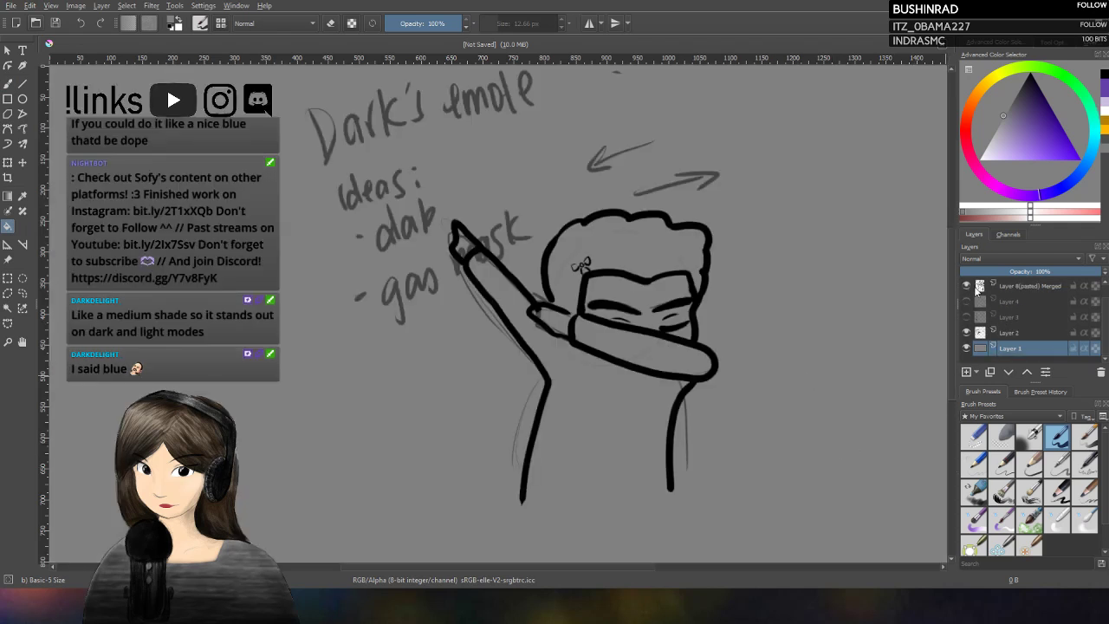
# Step: Hide the sketch on Layer 2, show the square frame on Layer 3, and choose a bright blue brush colour
pyautogui.click(966, 332)
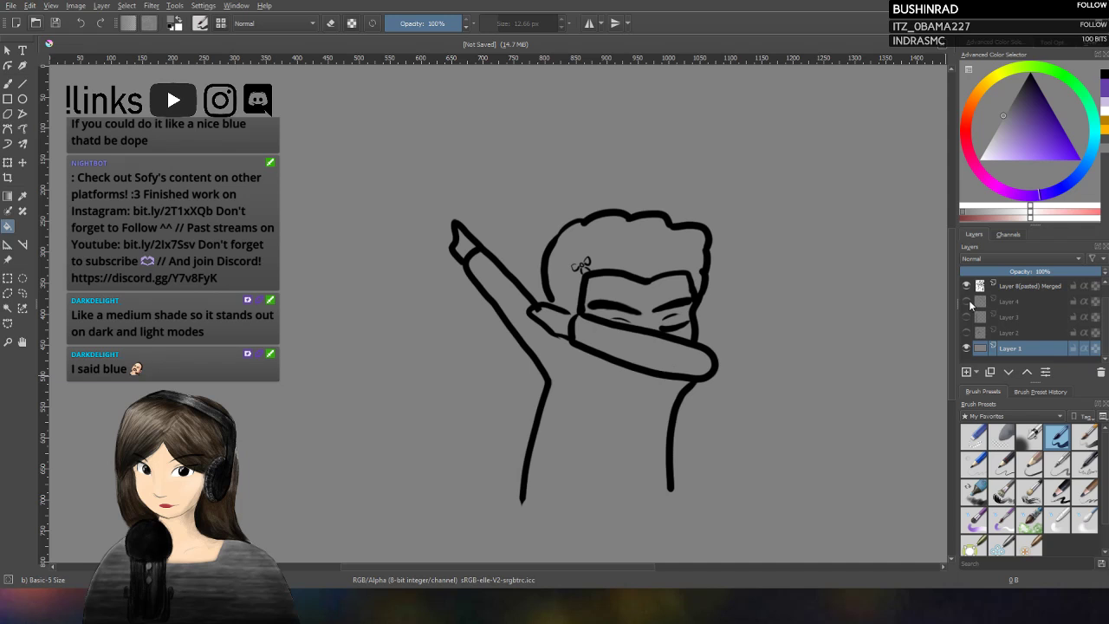
pyautogui.click(966, 317)
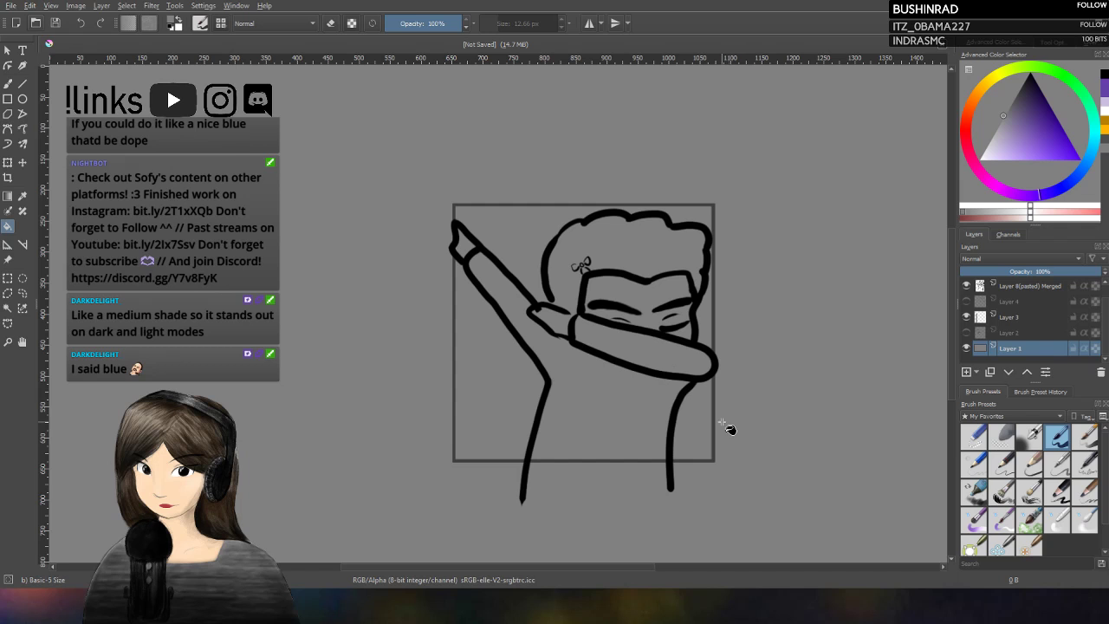
pyautogui.click(1063, 188)
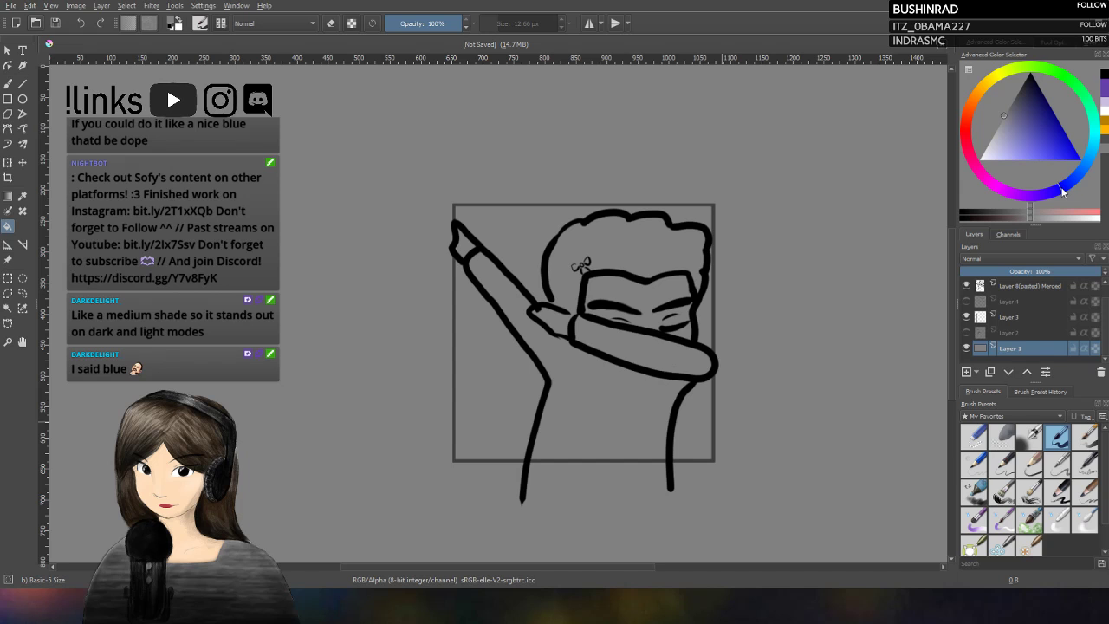
pyautogui.click(1068, 138)
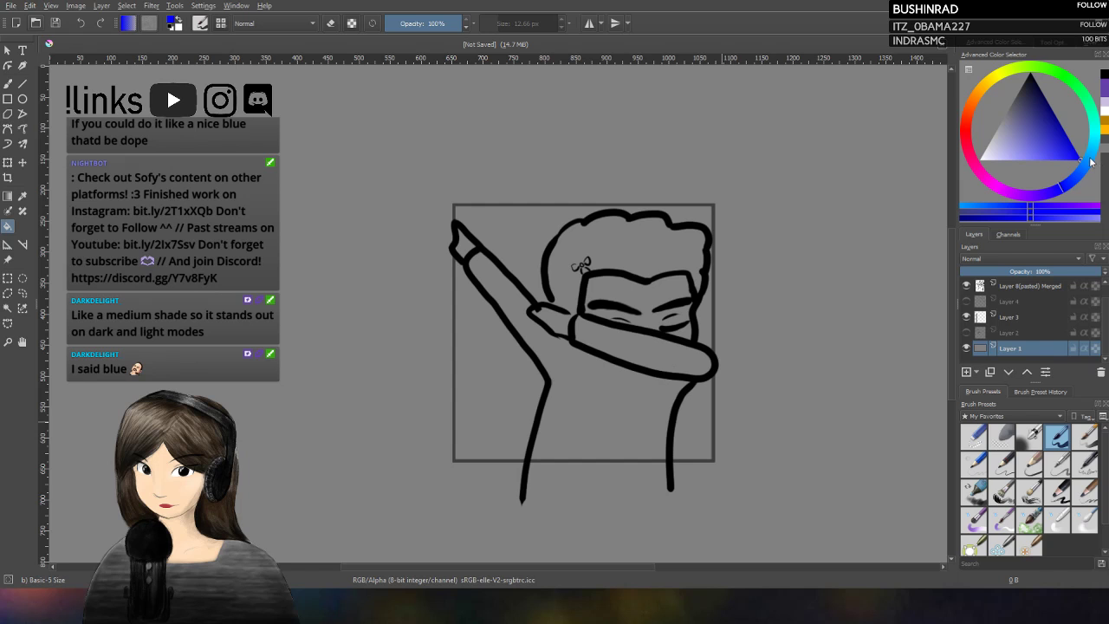
pyautogui.click(963, 211)
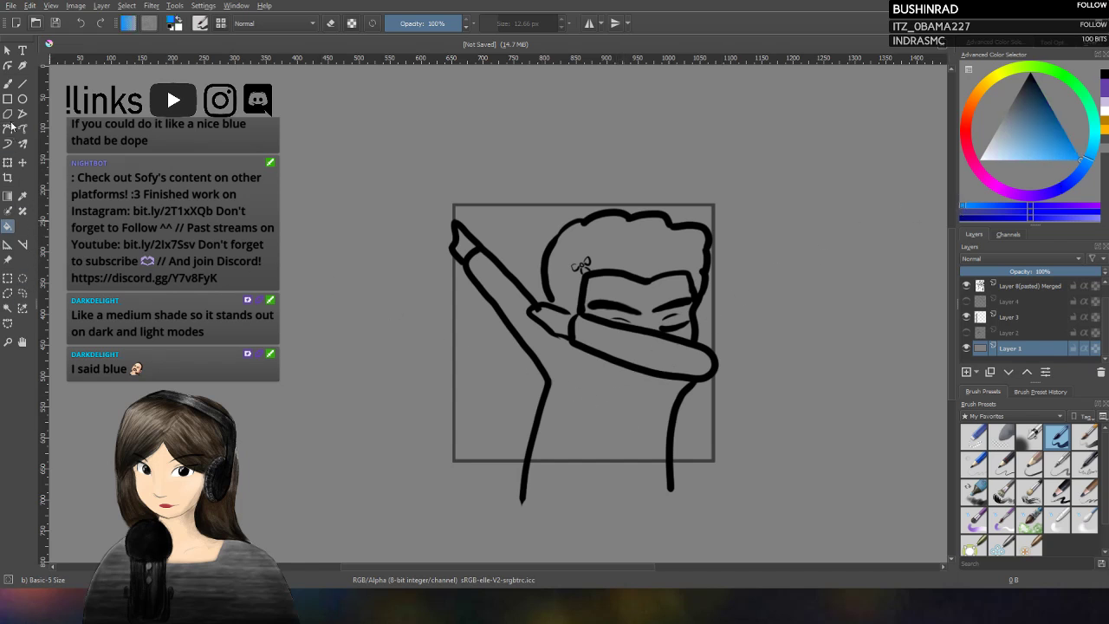
# Step: Try a bright blue stroke over the torso on a new layer with the brush enlarged to about 200 px, and undo it
pyautogui.click(8, 84)
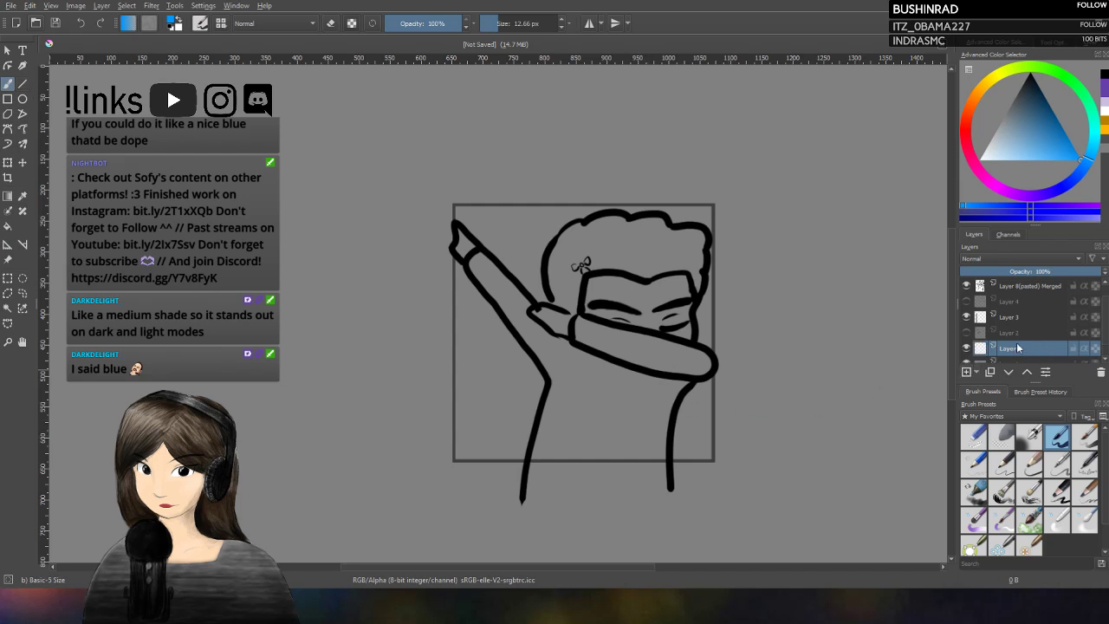
pyautogui.click(1019, 291)
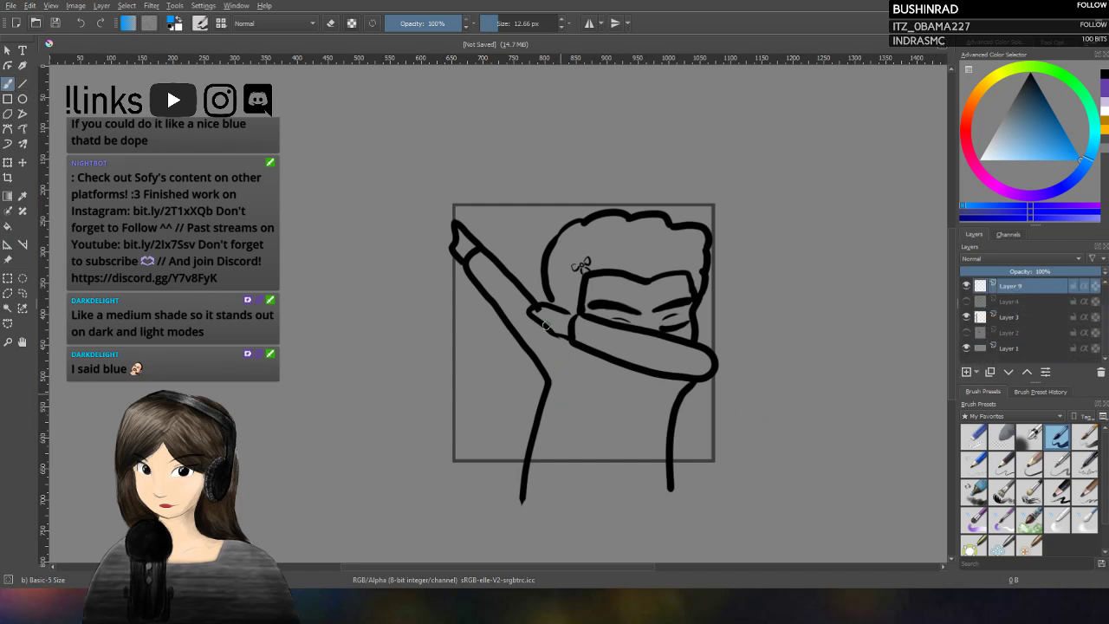
pyautogui.press(']')
pyautogui.press(']')
pyautogui.press(']')
pyautogui.press(']')
pyautogui.press(']')
pyautogui.press(']')
pyautogui.moveTo(527, 404)
pyautogui.mouseDown()
pyautogui.moveTo(598, 473)
pyautogui.moveTo(638, 561)
pyautogui.mouseUp()
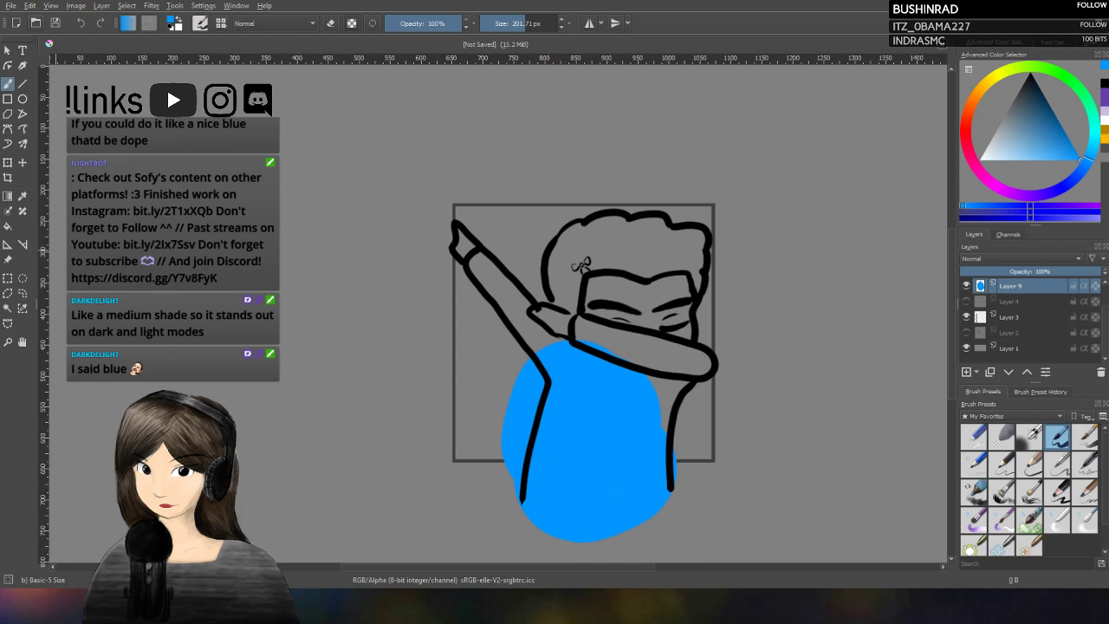
pyautogui.hotkey('ctrl', 'z')
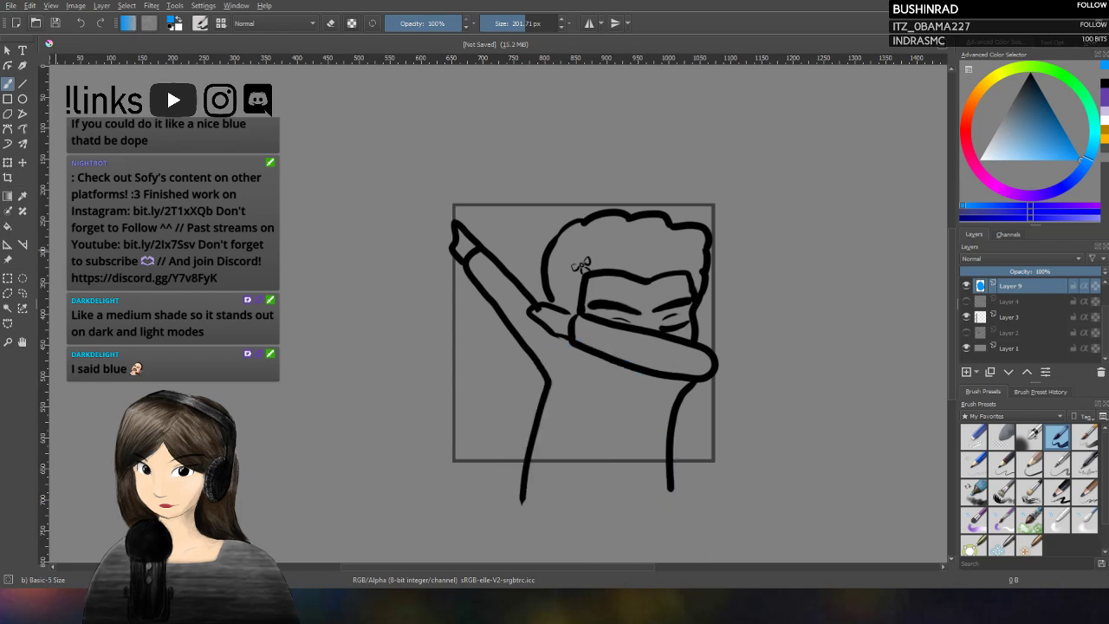
# Step: Test lighter and darker blues over the torso, settle on a medium-dark blue, and remove the test swatches with their layer
pyautogui.moveTo(1082, 160); pyautogui.dragTo(1091, 154)
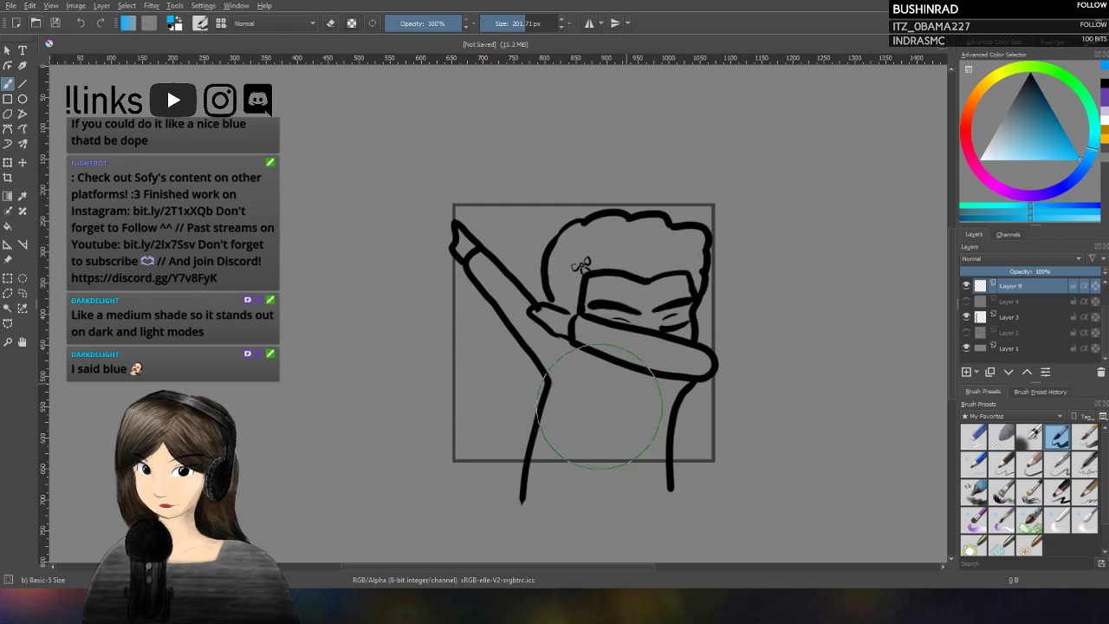
pyautogui.moveTo(577, 381)
pyautogui.mouseDown()
pyautogui.moveTo(530, 414)
pyautogui.moveTo(616, 522)
pyautogui.mouseUp()
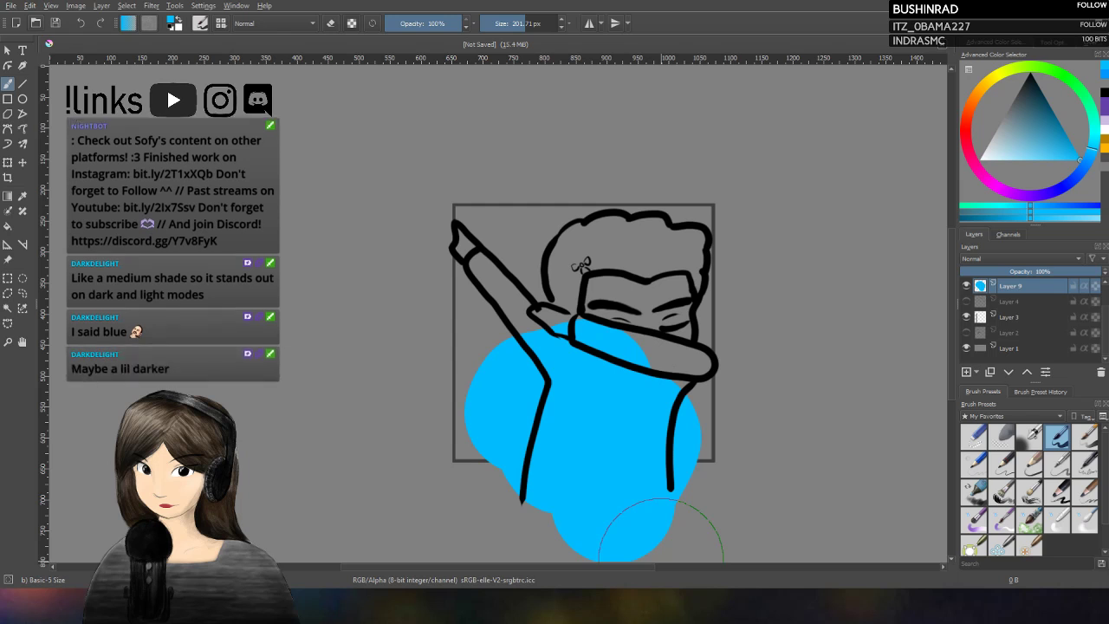
pyautogui.click(1055, 130)
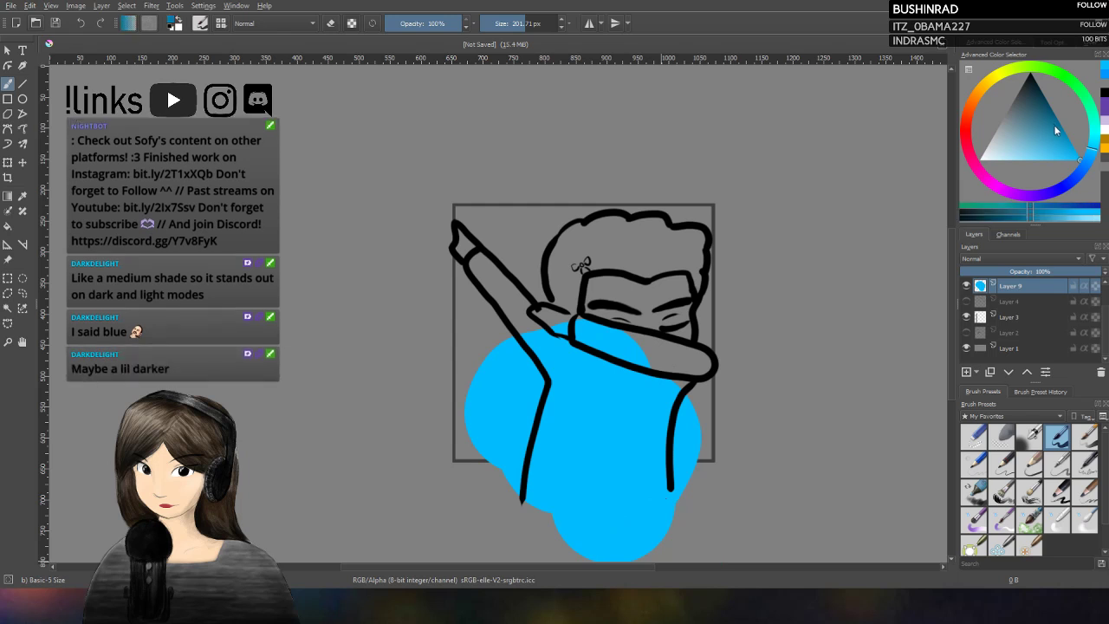
pyautogui.moveTo(520, 385)
pyautogui.mouseDown()
pyautogui.moveTo(622, 419)
pyautogui.moveTo(622, 511)
pyautogui.mouseUp()
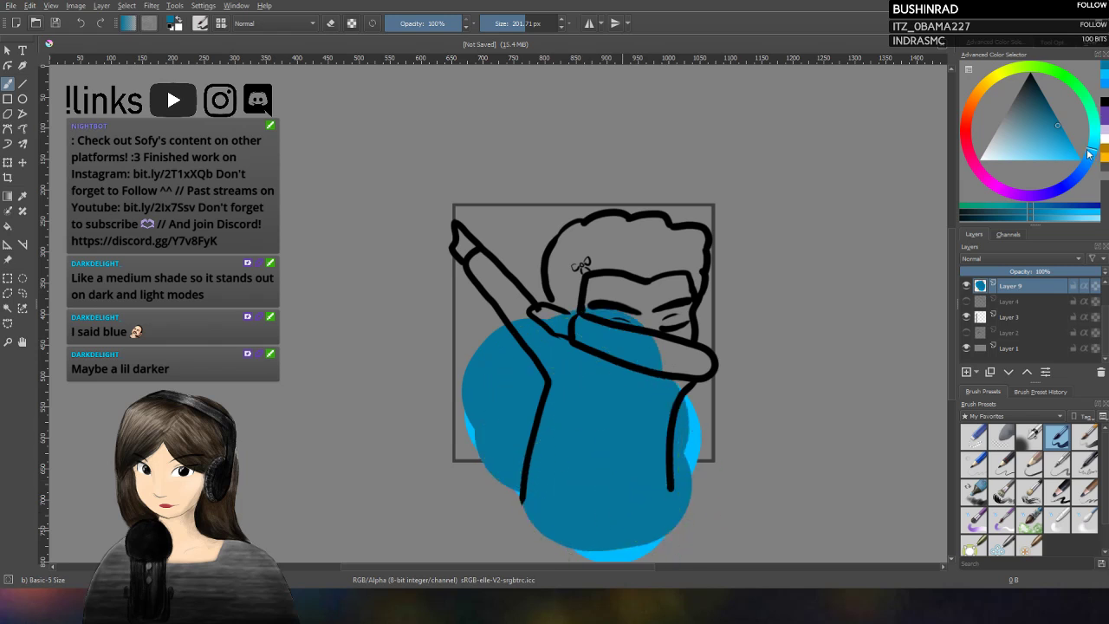
pyautogui.click(509, 380)
pyautogui.moveTo(510, 379); pyautogui.dragTo(599, 527)
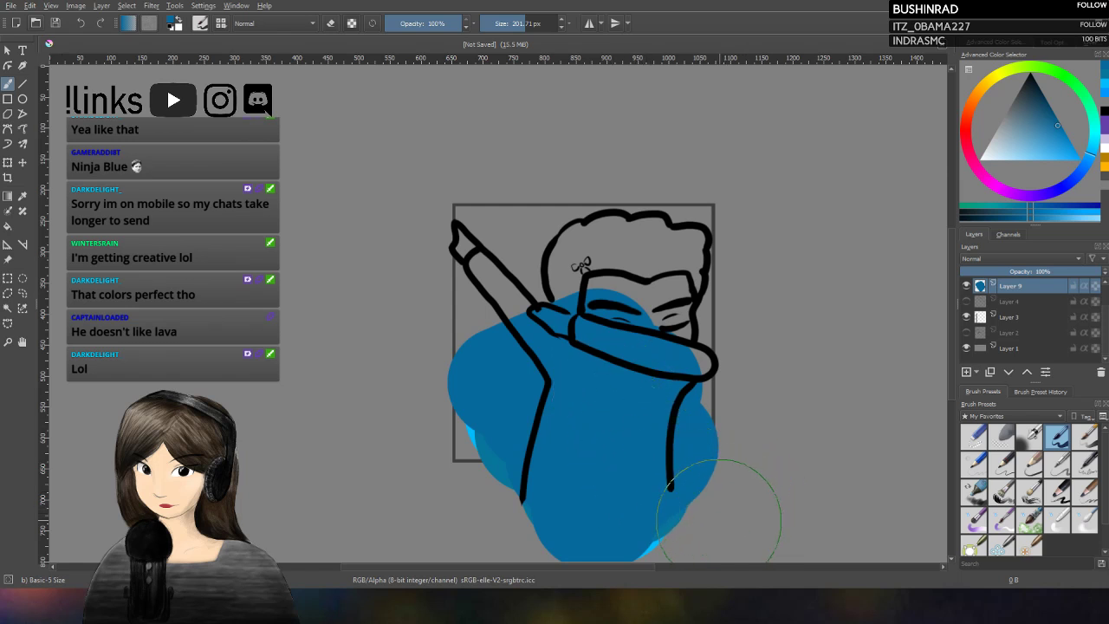
pyautogui.hotkey('ctrl', 'z')
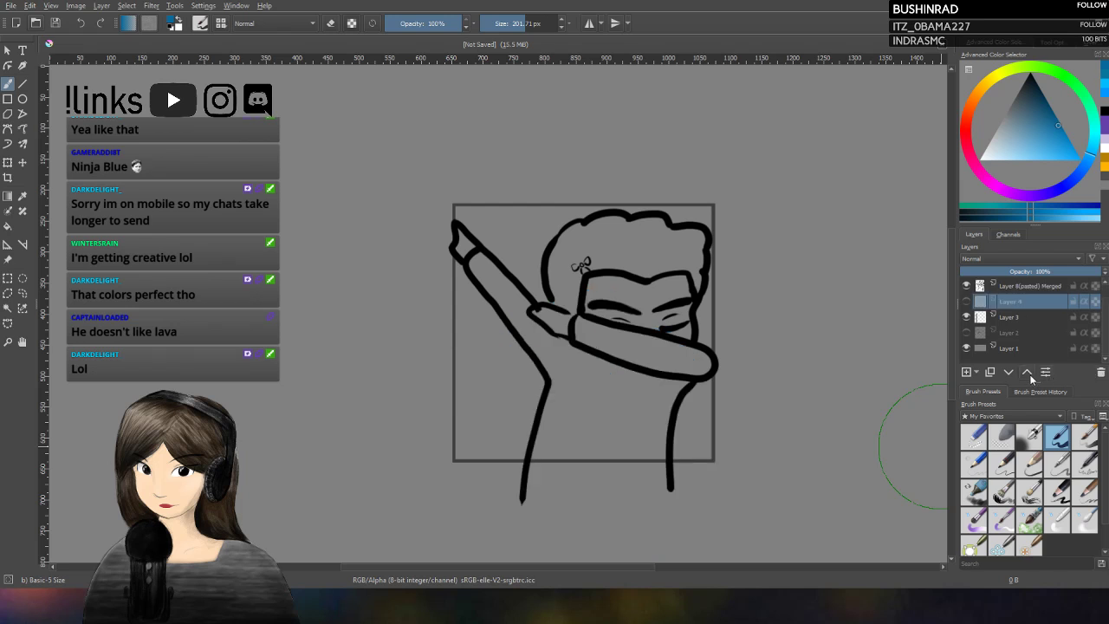
# Step: On a new layer below the line art, select the shirt and both sleeves down to the frame's lower edge and paint them medium-dark blue
pyautogui.click(966, 371)
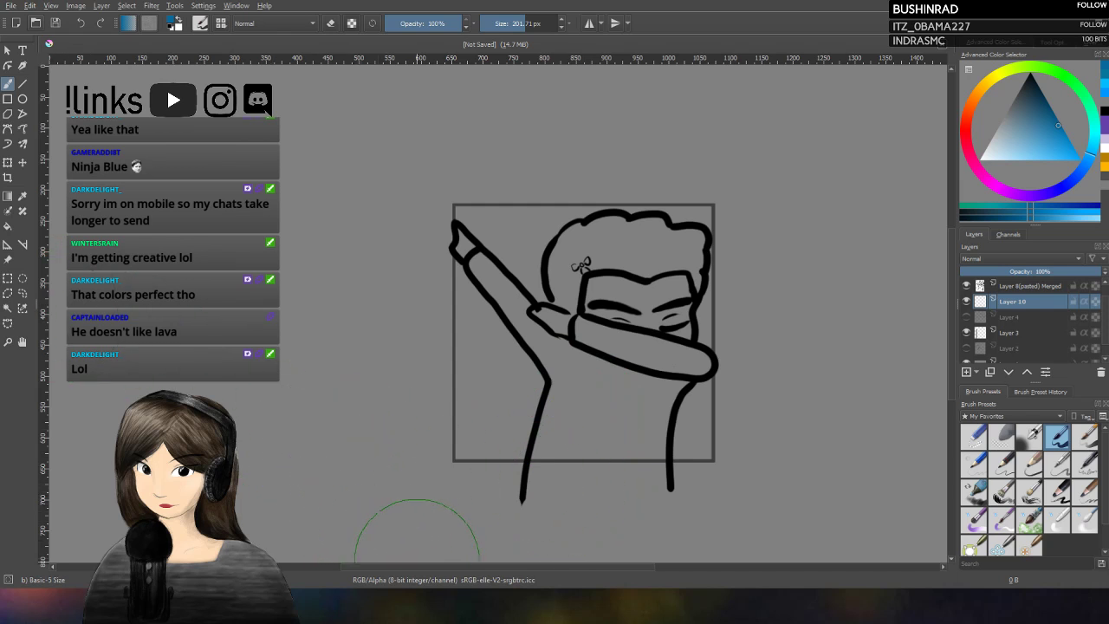
pyautogui.hscroll(1, 425, 572)
pyautogui.hscroll(2, 424, 571)
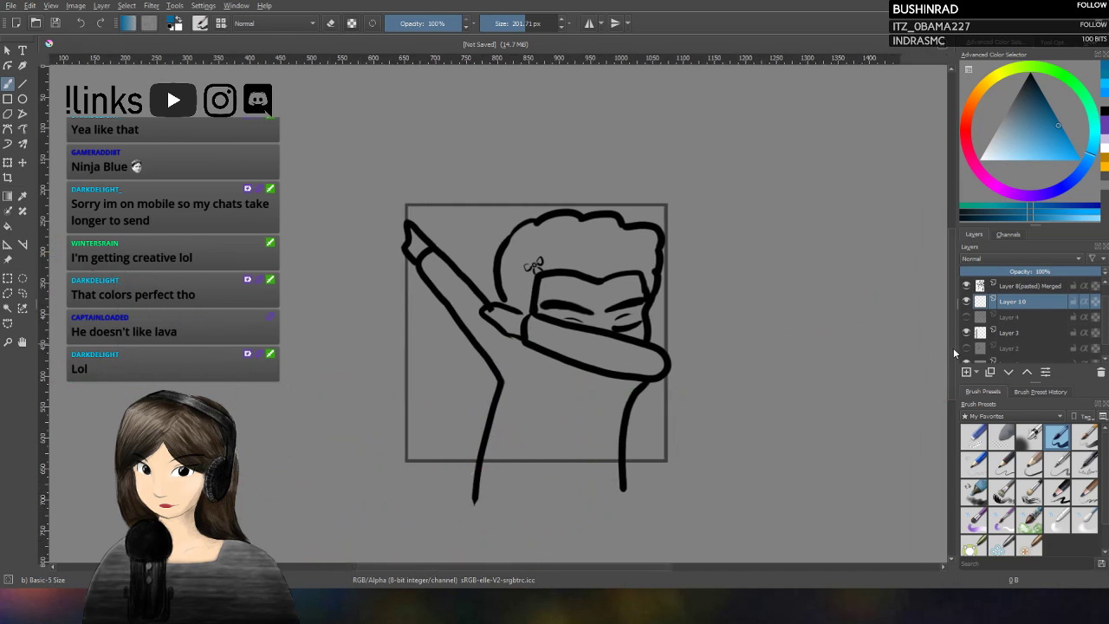
pyautogui.scroll(-3, 952, 368)
pyautogui.scroll(-1, 951, 369)
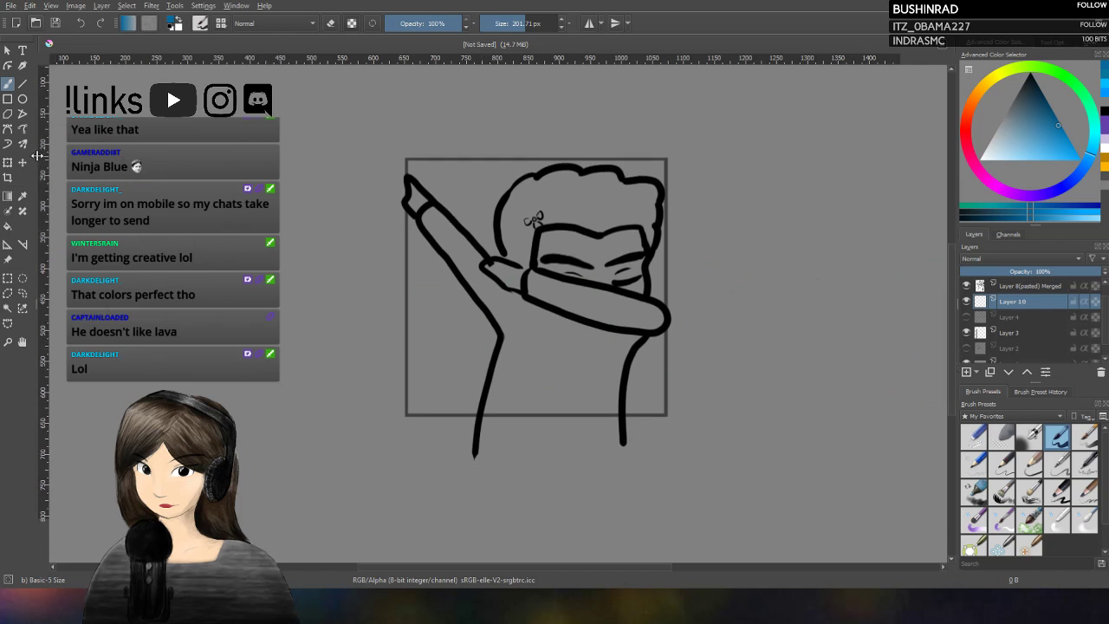
pyautogui.click(22, 292)
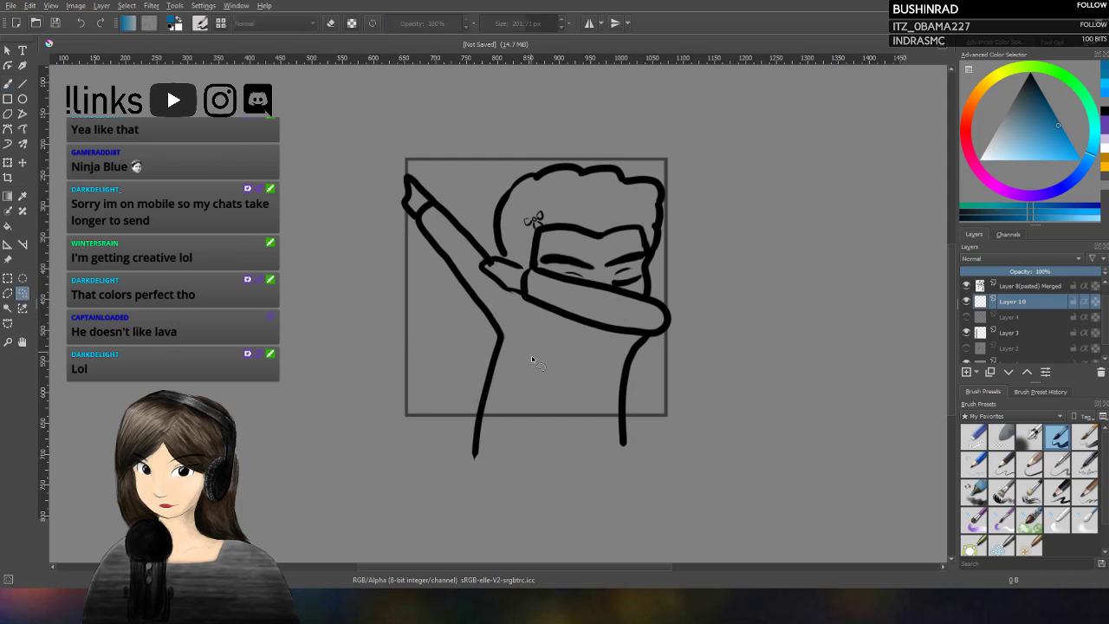
pyautogui.moveTo(480, 417)
pyautogui.mouseDown()
pyautogui.moveTo(624, 419)
pyautogui.moveTo(637, 351)
pyautogui.moveTo(665, 340)
pyautogui.moveTo(669, 319)
pyautogui.moveTo(642, 299)
pyautogui.moveTo(529, 270)
pyautogui.moveTo(518, 299)
pyautogui.moveTo(431, 206)
pyautogui.moveTo(422, 212)
pyautogui.moveTo(434, 248)
pyautogui.moveTo(500, 347)
pyautogui.mouseUp()
pyautogui.click(8, 84)
pyautogui.moveTo(442, 251); pyautogui.dragTo(469, 303)
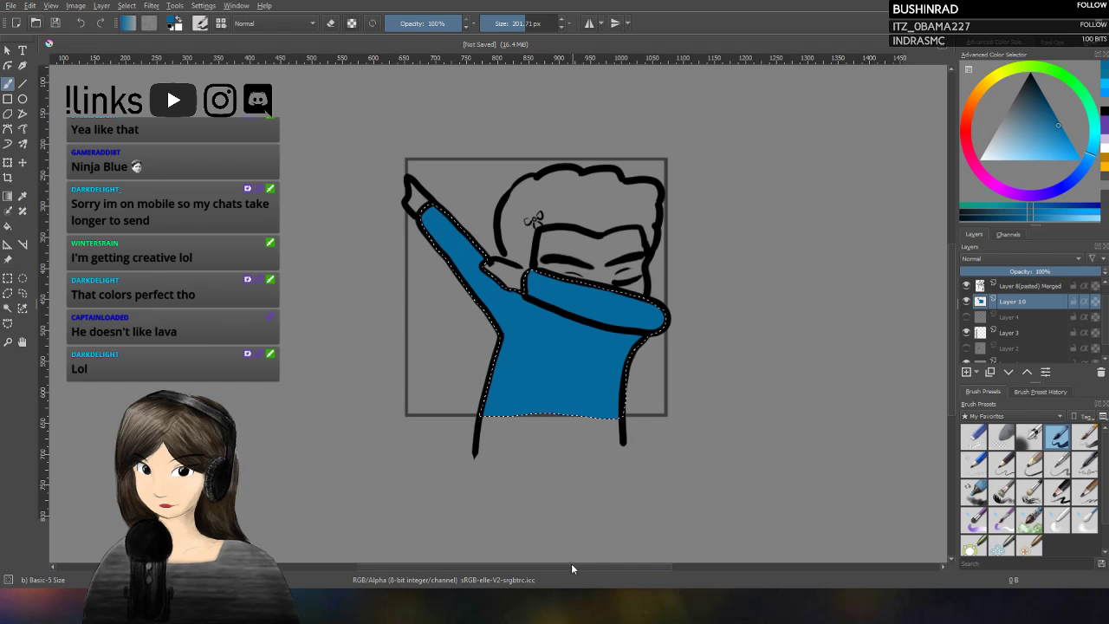
# Step: Make the merged line art layer active, reset the brush preset to 40 px, and clear the shirt selection
pyautogui.click(1029, 286)
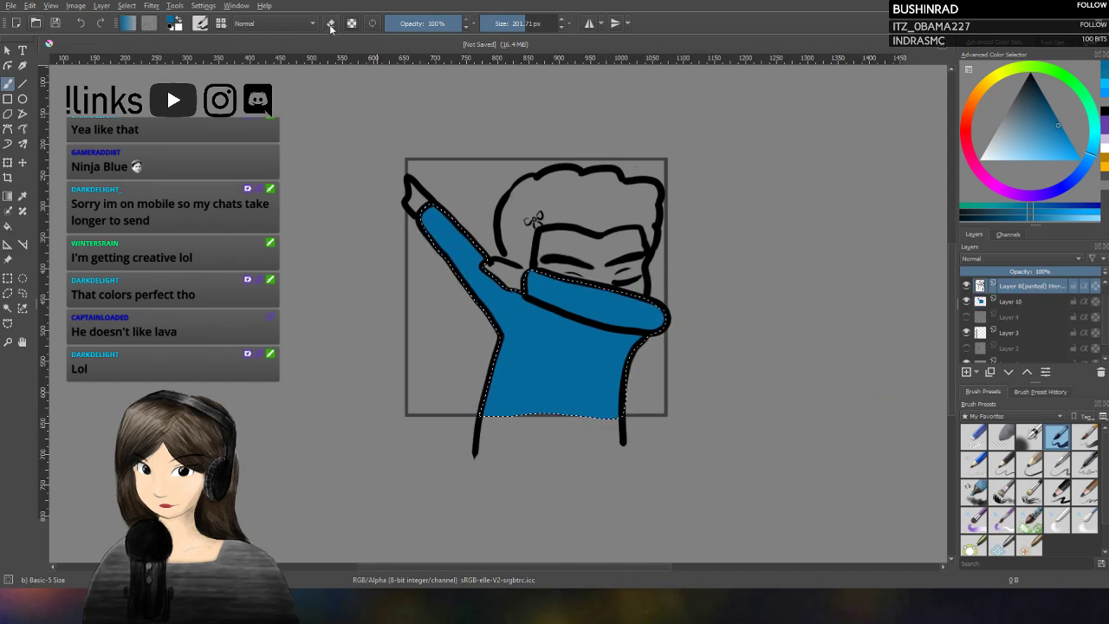
pyautogui.press('e')
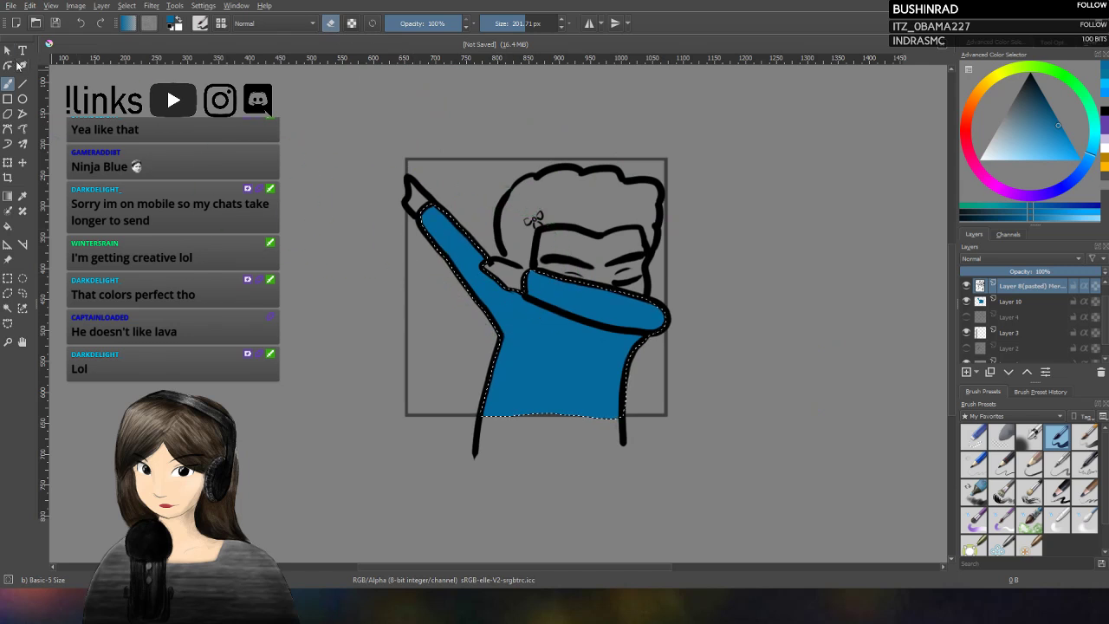
pyautogui.click(1057, 434)
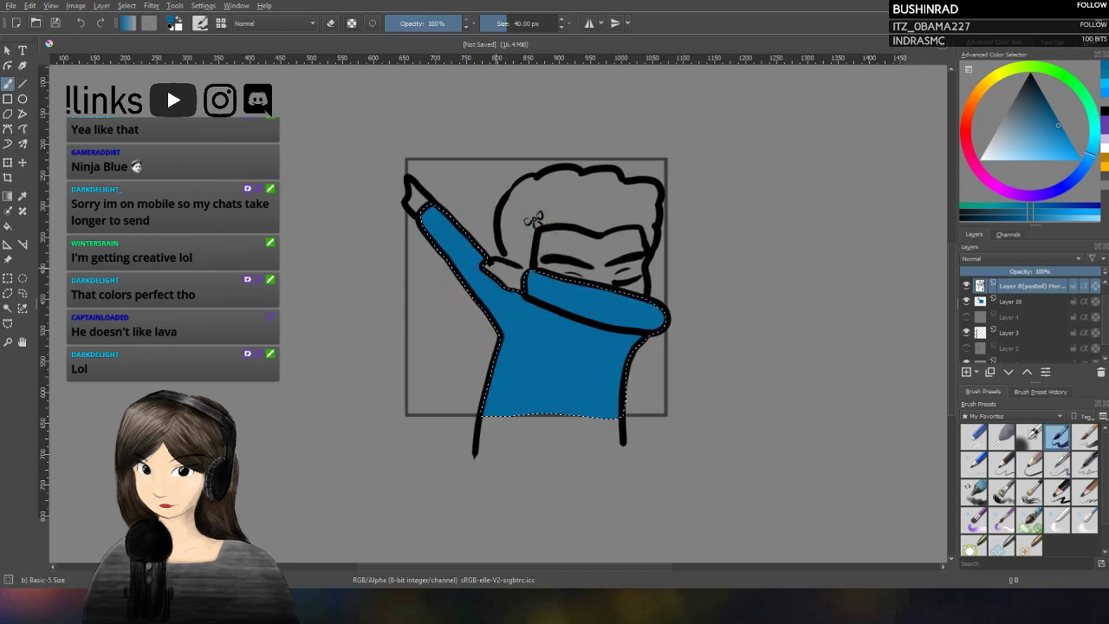
pyautogui.click(24, 293)
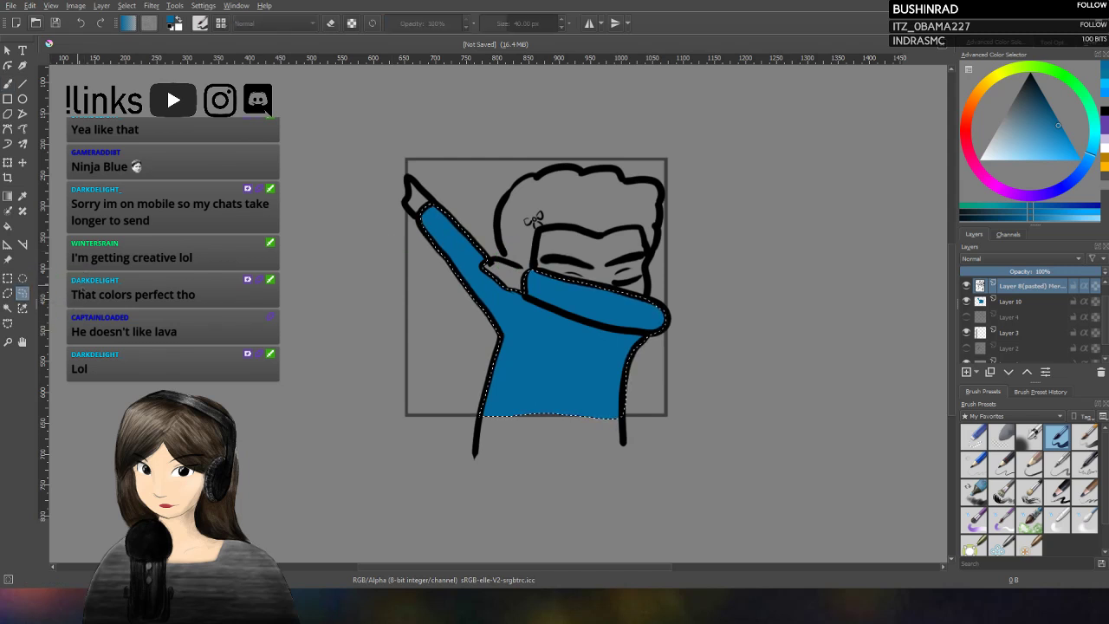
pyautogui.click(8, 83)
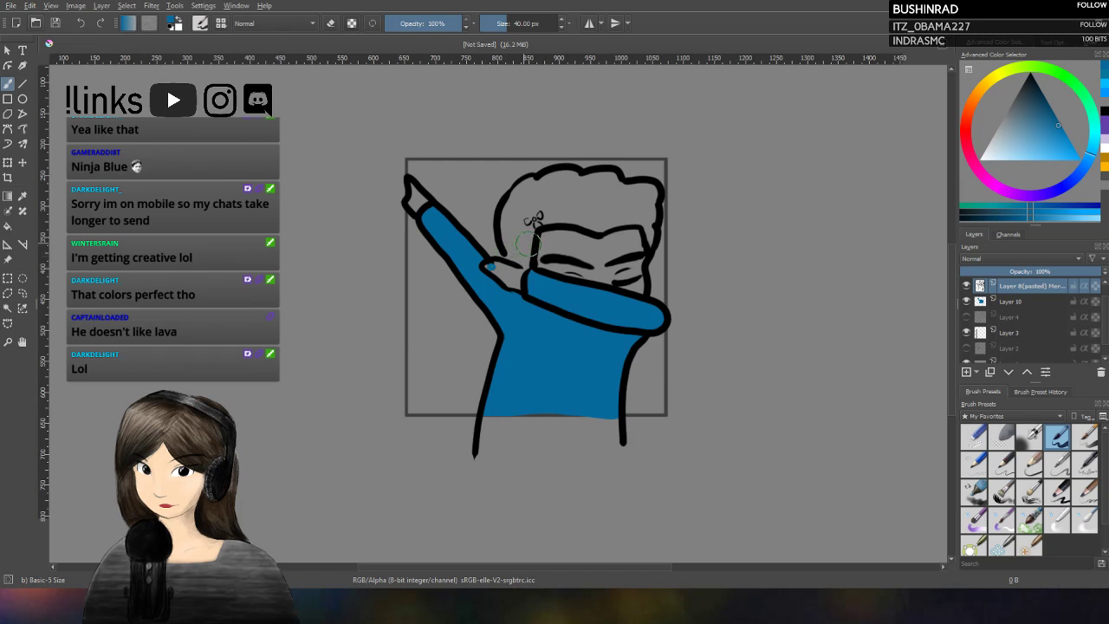
pyautogui.press('e')
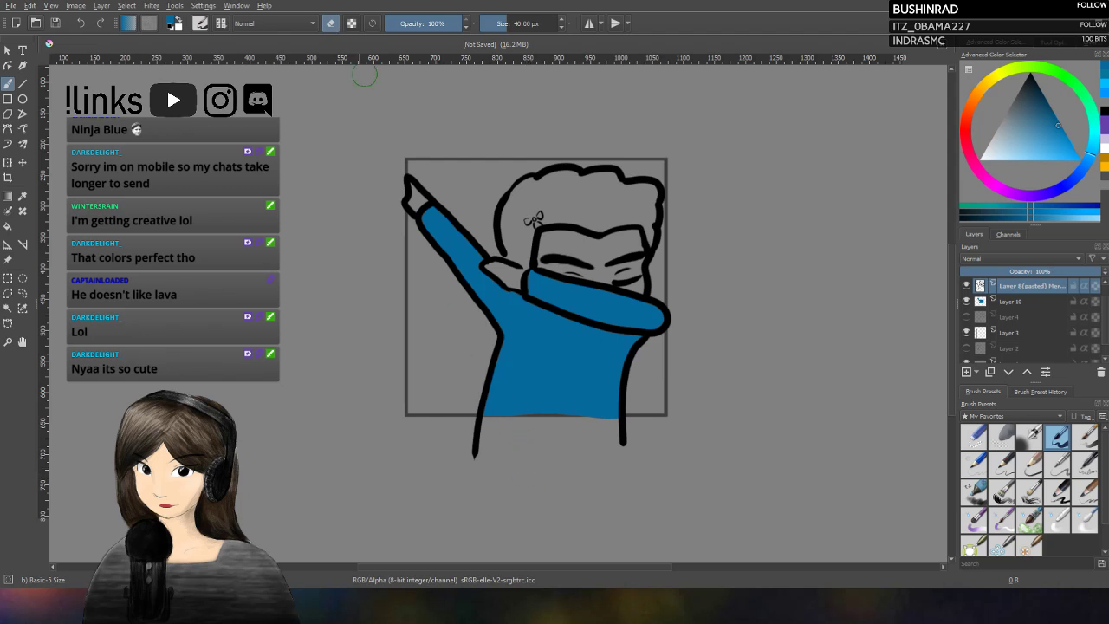
pyautogui.press('e')
# Step: Choose a near-black reddish brown brush colour and make Layer 10 active
pyautogui.press('d')
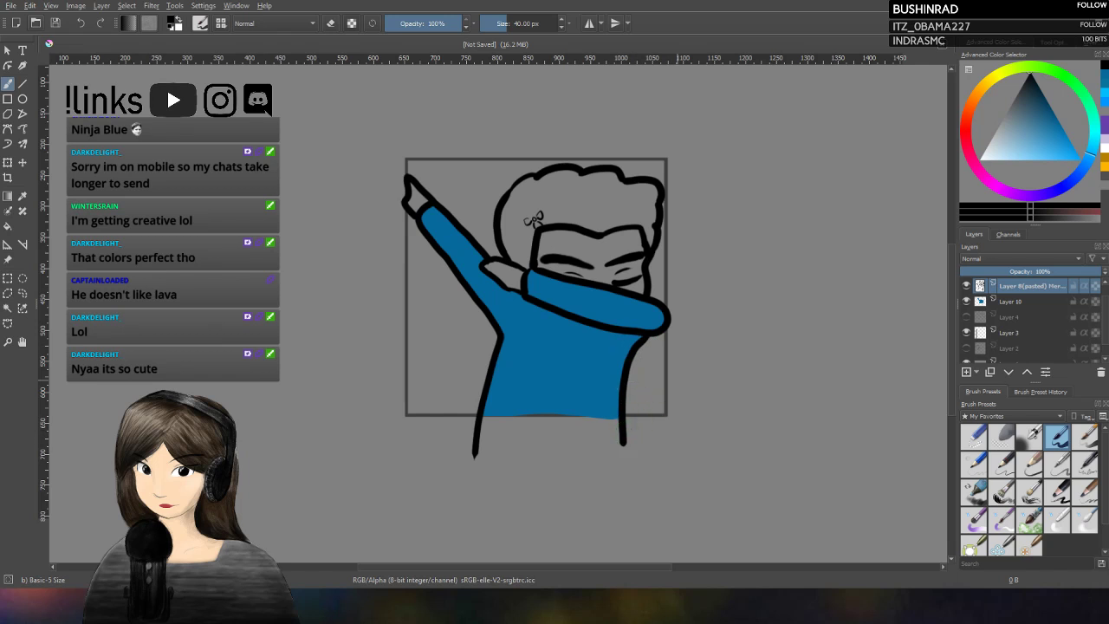
pyautogui.click(966, 130)
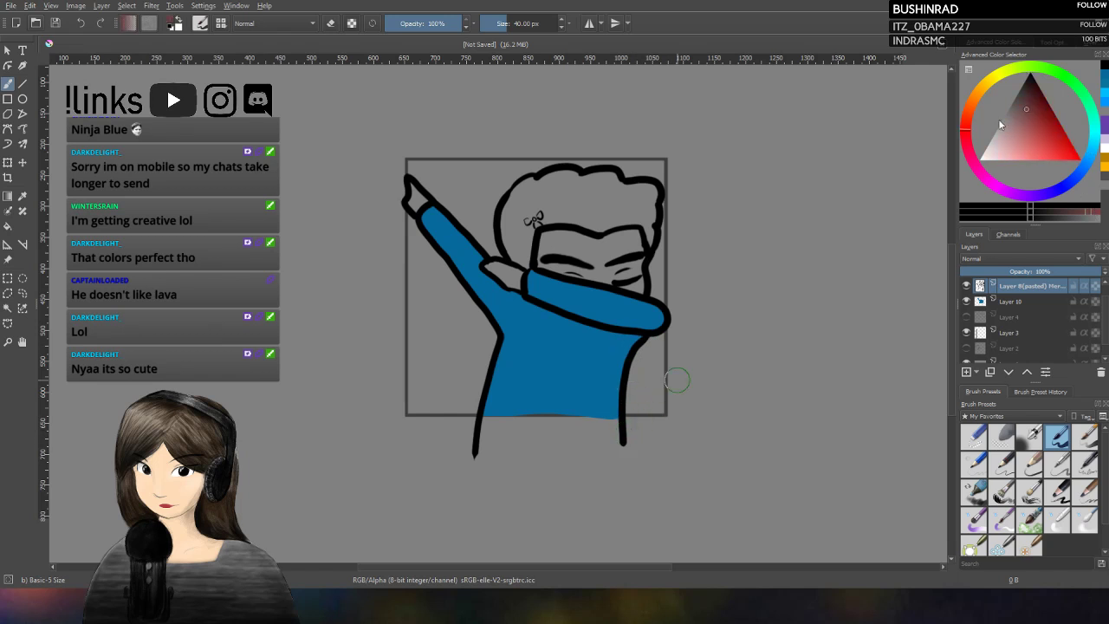
pyautogui.moveTo(1032, 106); pyautogui.dragTo(1043, 95)
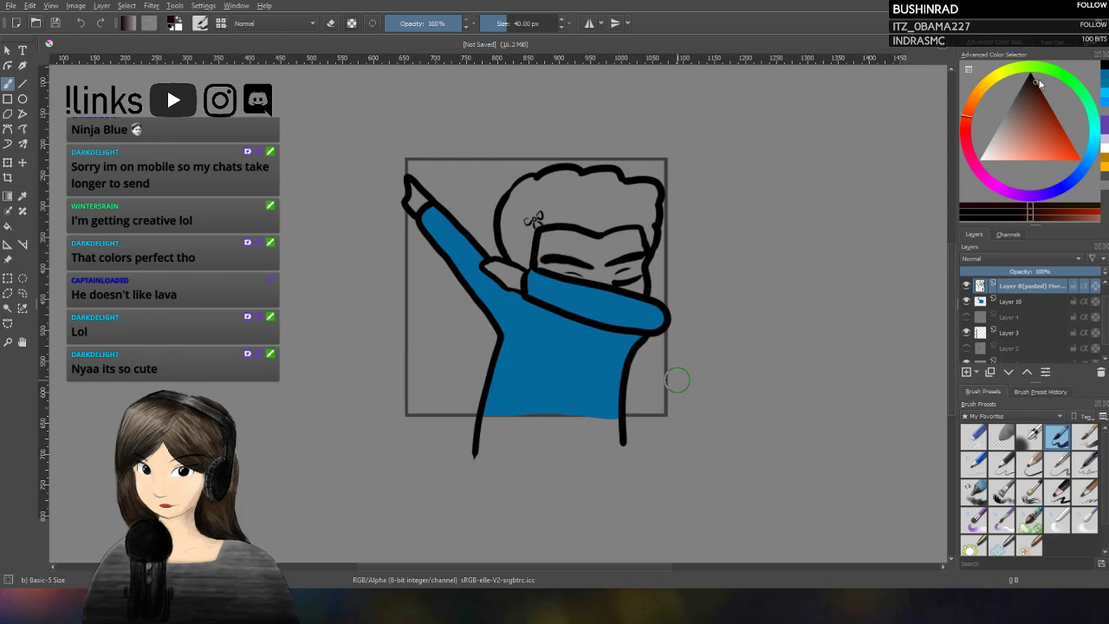
pyautogui.click(1035, 78)
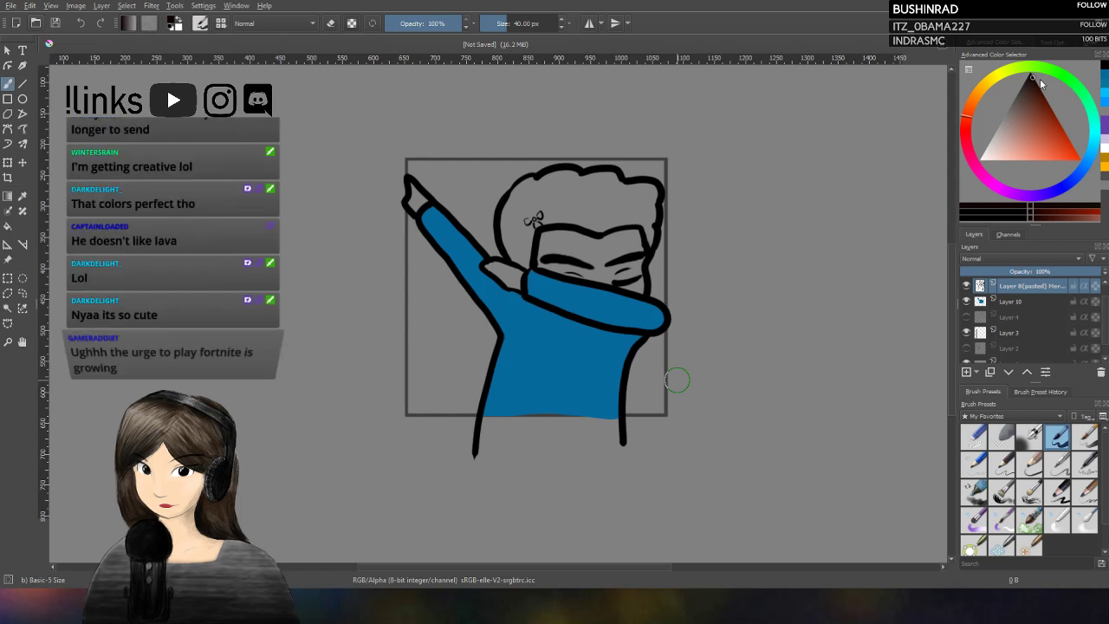
pyautogui.click(1024, 301)
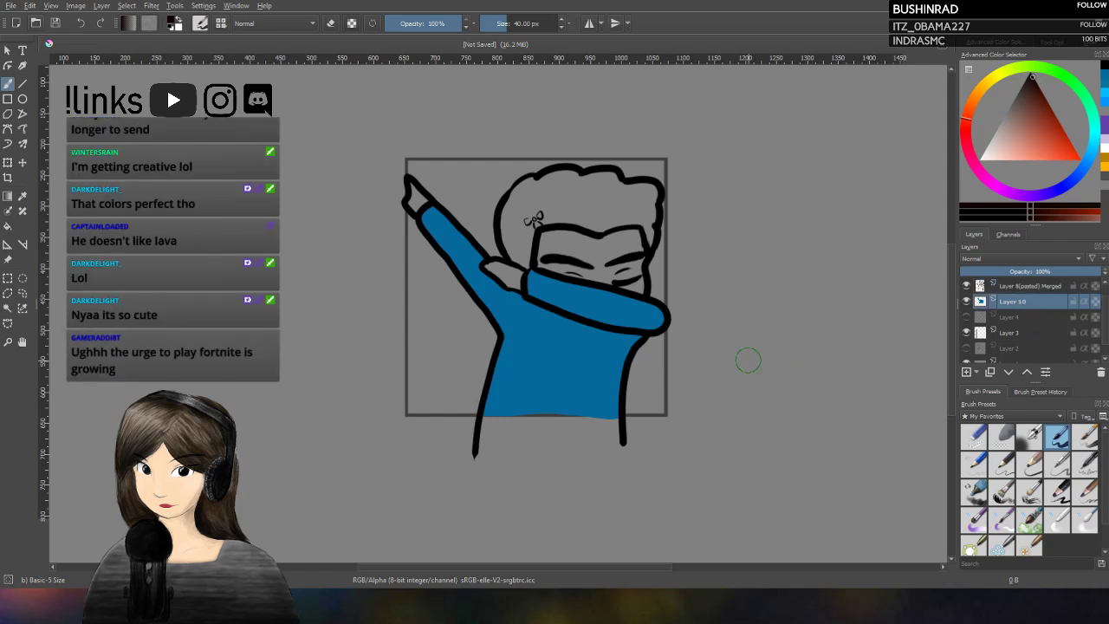
# Step: Select the hair area with a contour-following selection along its outer outline, the hairline and the hand
pyautogui.click(23, 292)
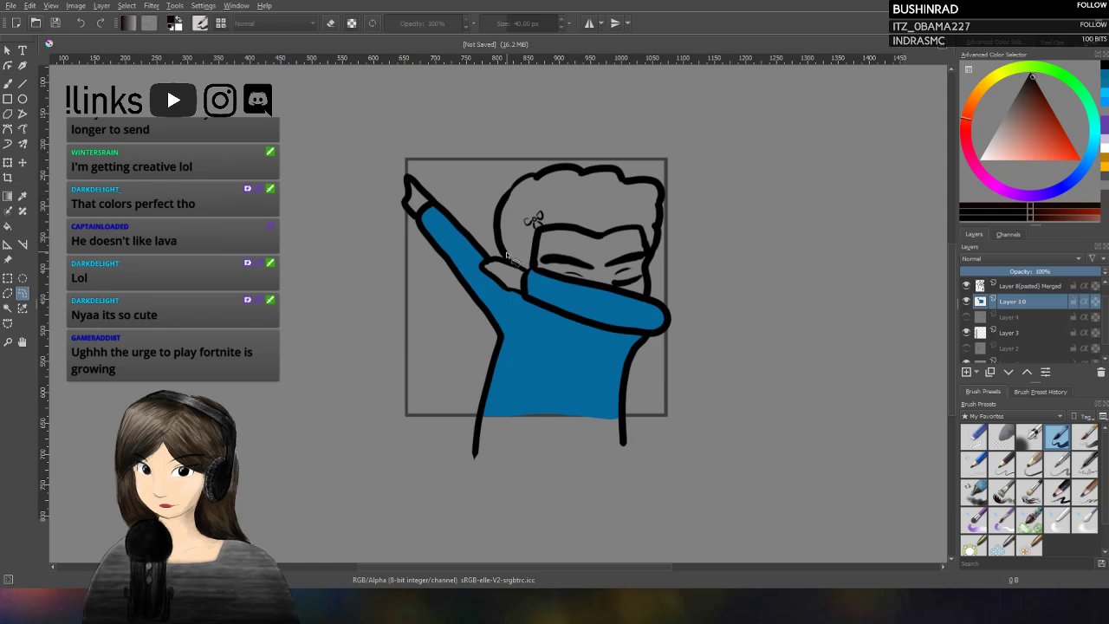
pyautogui.moveTo(525, 273)
pyautogui.mouseDown()
pyautogui.moveTo(496, 229)
pyautogui.moveTo(518, 185)
pyautogui.mouseUp()
pyautogui.hotkey('ctrl', 'shift', 'a')
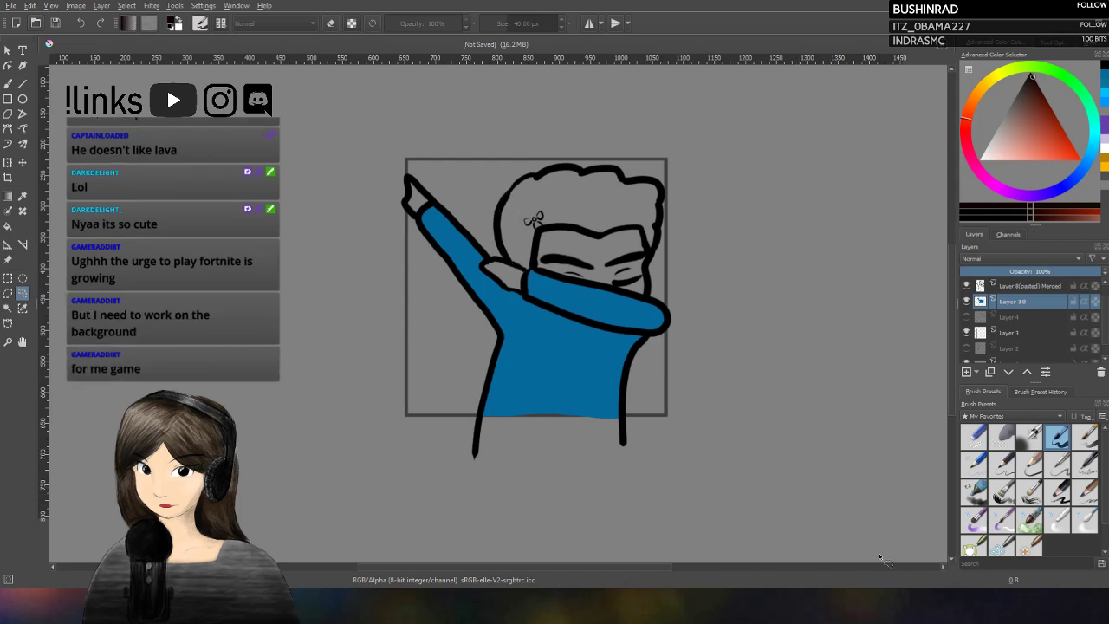
pyautogui.scroll(1, 568, 399)
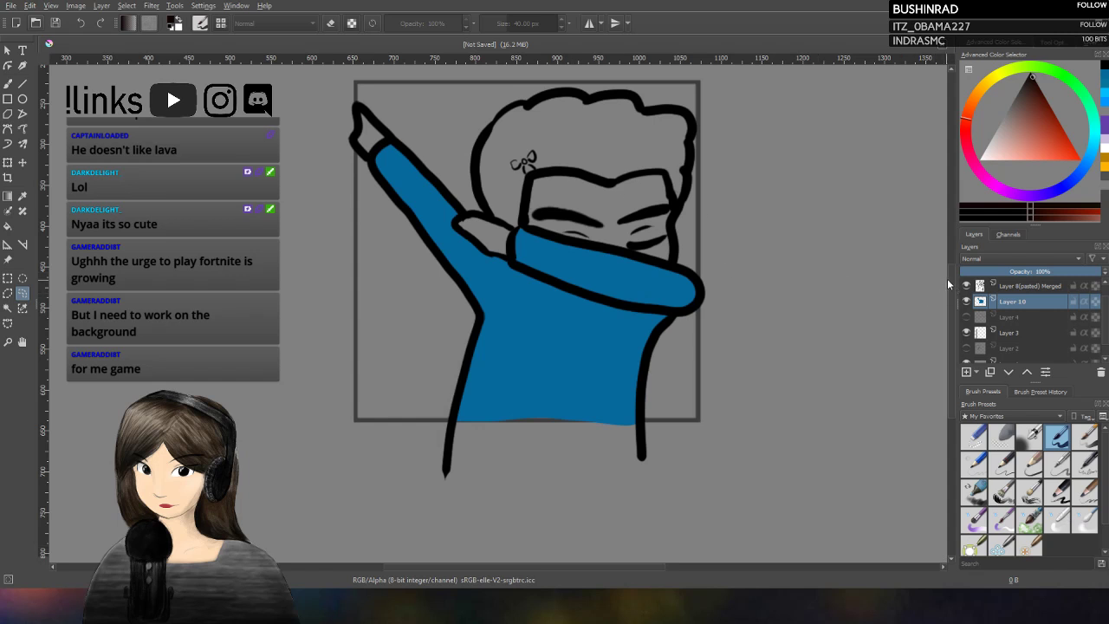
pyautogui.scroll(2, 949, 282)
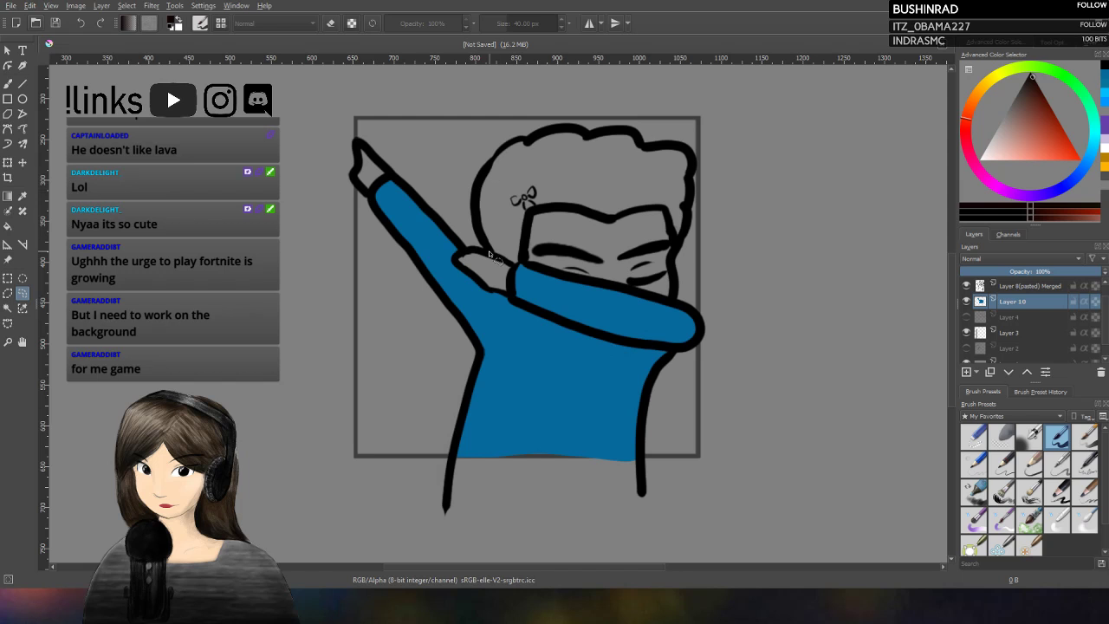
pyautogui.moveTo(482, 229)
pyautogui.mouseDown()
pyautogui.moveTo(484, 171)
pyautogui.moveTo(520, 139)
pyautogui.moveTo(619, 130)
pyautogui.moveTo(691, 159)
pyautogui.moveTo(674, 241)
pyautogui.moveTo(663, 207)
pyautogui.moveTo(608, 220)
pyautogui.moveTo(556, 207)
pyautogui.moveTo(530, 210)
pyautogui.moveTo(522, 262)
pyautogui.mouseUp()
pyautogui.moveTo(520, 265); pyautogui.dragTo(491, 255)
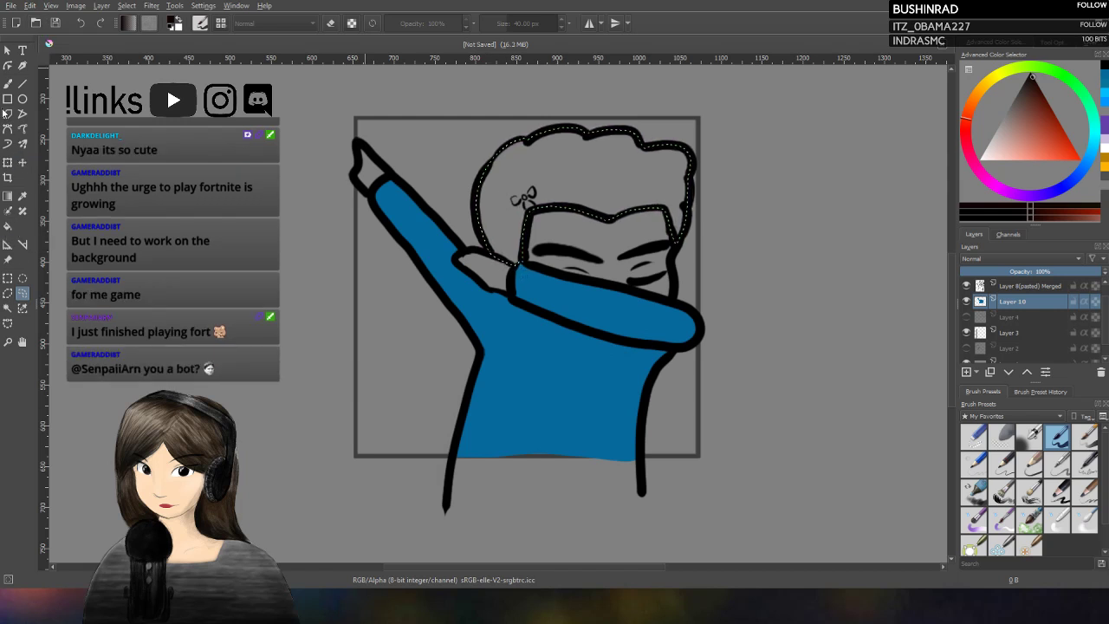
# Step: Paint the selected hair near-black reddish brown on Layer 10 with a brush of about 101 px, and reset the brush preset to 40 px
pyautogui.click(7, 84)
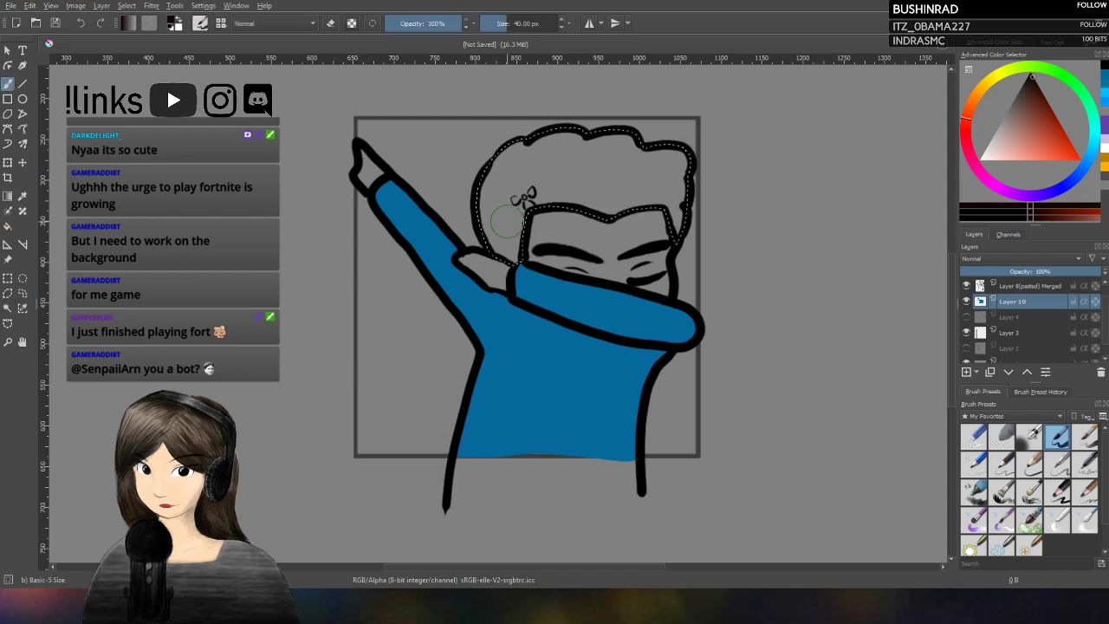
pyautogui.moveTo(487, 232)
pyautogui.mouseDown()
pyautogui.moveTo(537, 233)
pyautogui.moveTo(581, 50)
pyautogui.moveTo(560, 154)
pyautogui.moveTo(576, 182)
pyautogui.moveTo(693, 179)
pyautogui.mouseUp()
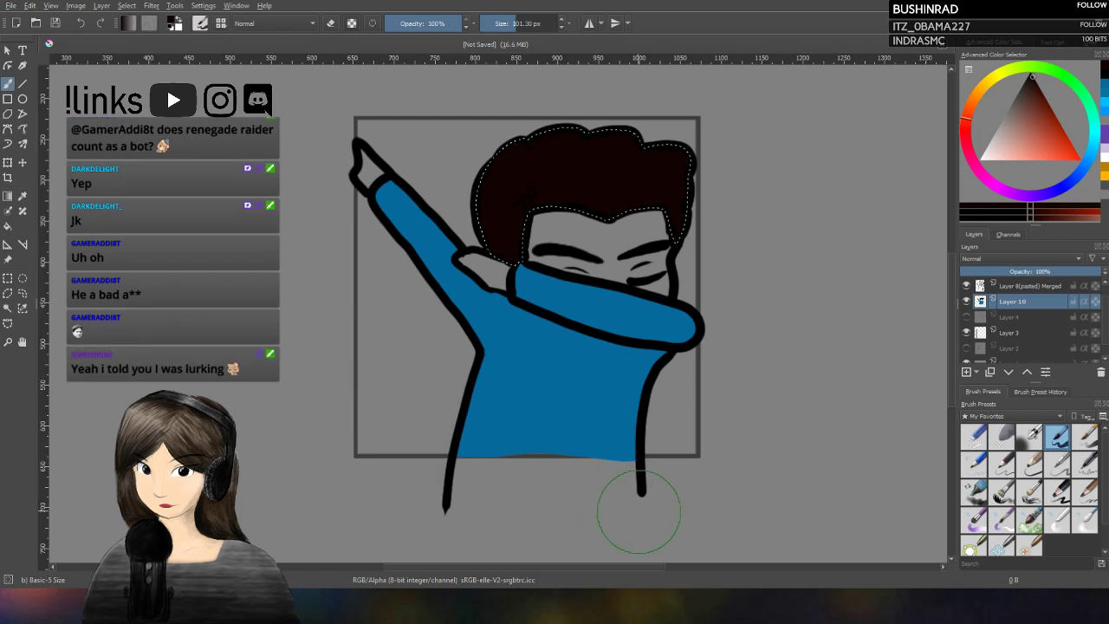
pyautogui.click(23, 293)
pyautogui.hotkey('ctrl', 'shift', 'a')
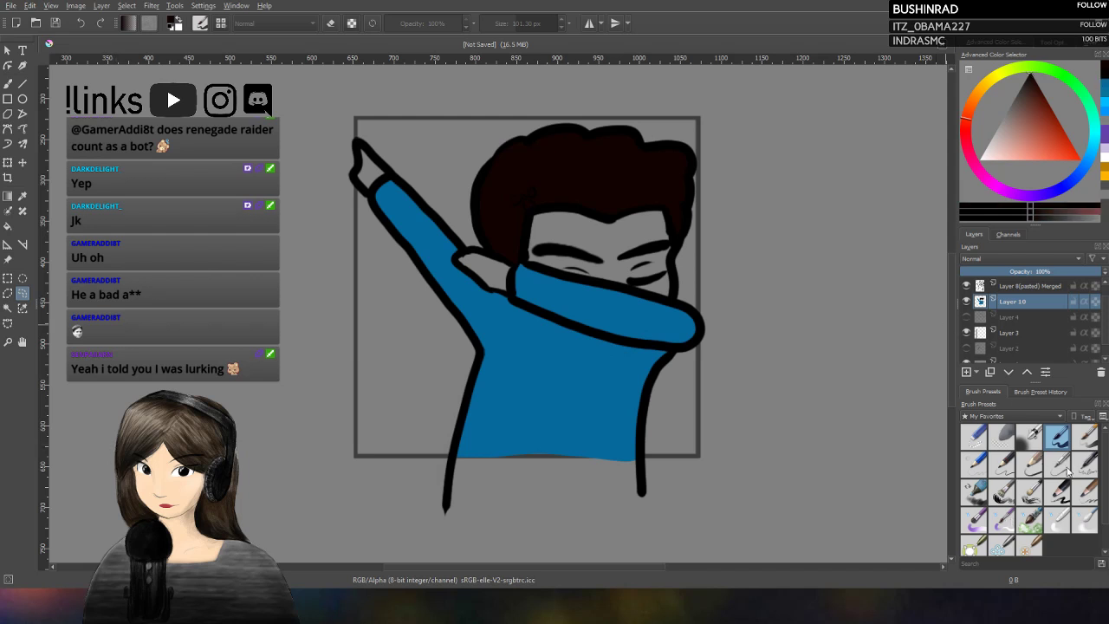
pyautogui.click(1057, 437)
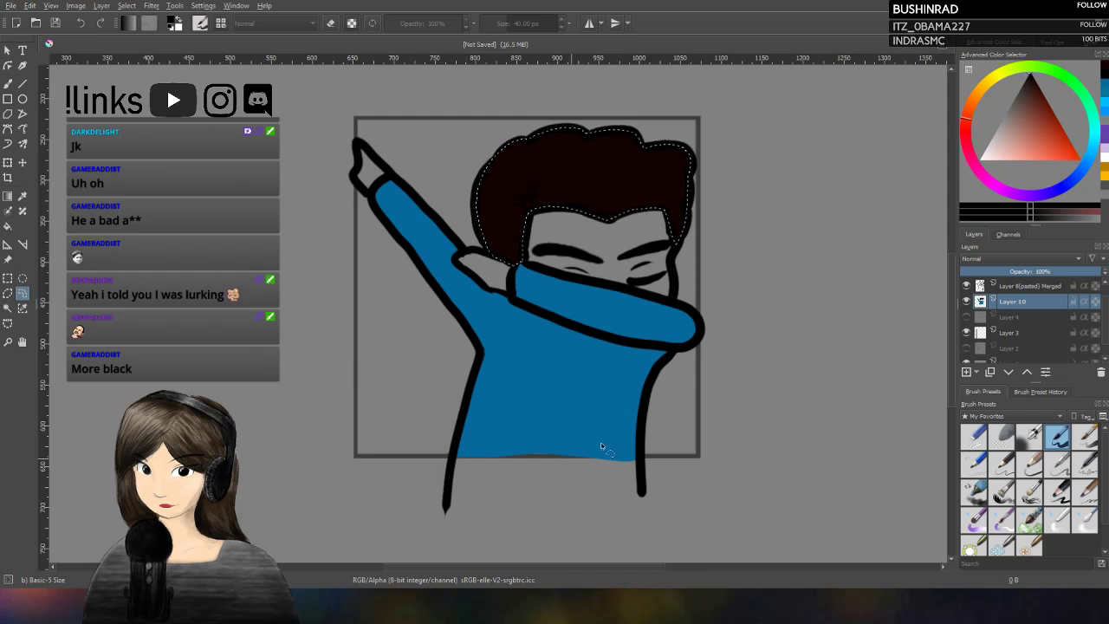
# Step: Try a darker, almost black tone over the selected hair at 50% brush opacity, and undo it
pyautogui.click(1104, 71)
pyautogui.click(8, 84)
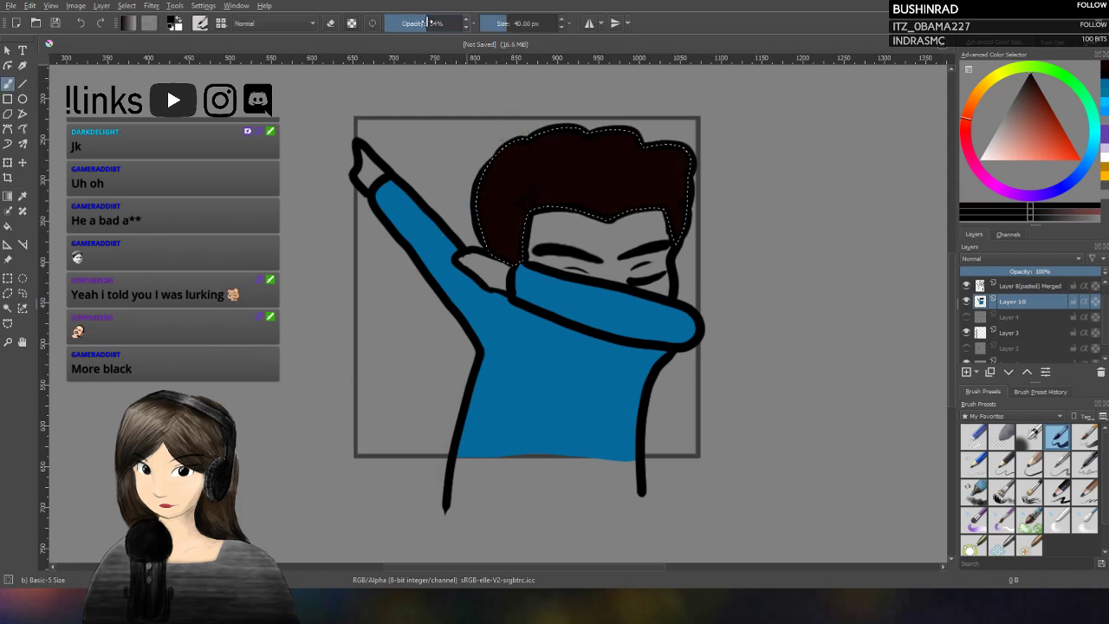
pyautogui.moveTo(528, 162)
pyautogui.mouseDown()
pyautogui.moveTo(537, 190)
pyautogui.moveTo(545, 155)
pyautogui.moveTo(470, 181)
pyautogui.moveTo(481, 188)
pyautogui.moveTo(474, 232)
pyautogui.moveTo(687, 153)
pyautogui.moveTo(707, 165)
pyautogui.moveTo(676, 210)
pyautogui.moveTo(669, 248)
pyautogui.moveTo(622, 194)
pyautogui.moveTo(523, 221)
pyautogui.moveTo(501, 273)
pyautogui.mouseUp()
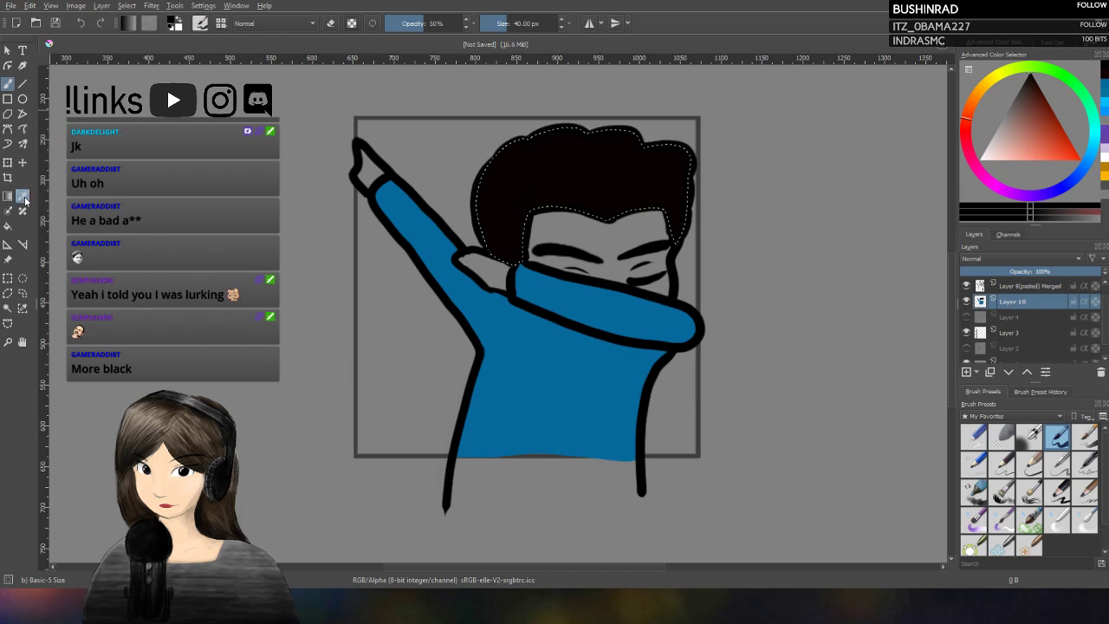
pyautogui.click(24, 281)
pyautogui.click(23, 293)
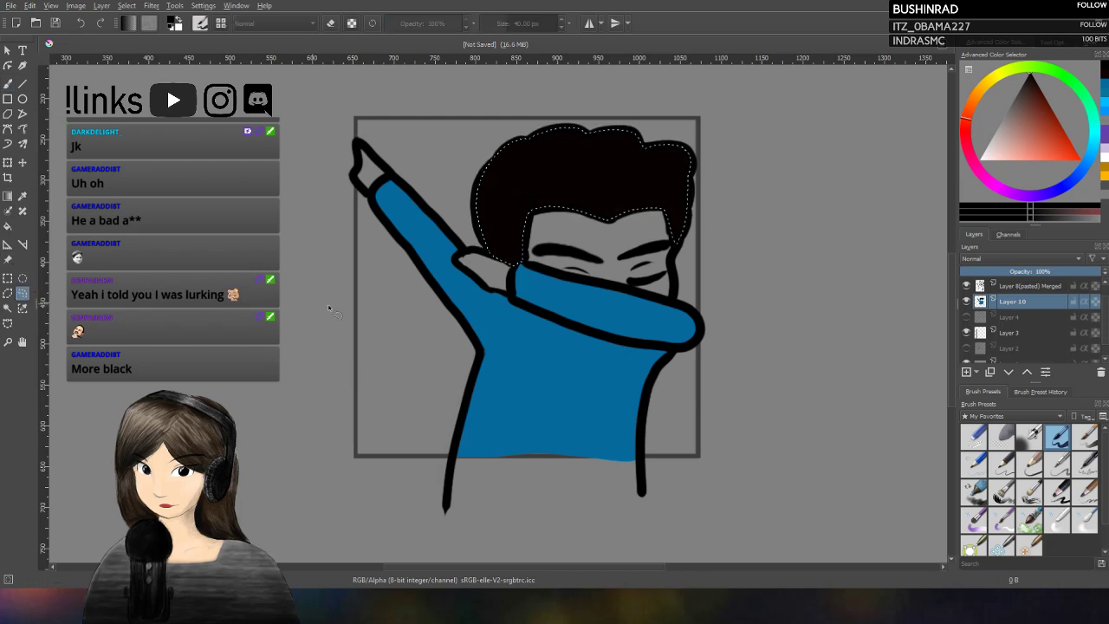
pyautogui.click(523, 351)
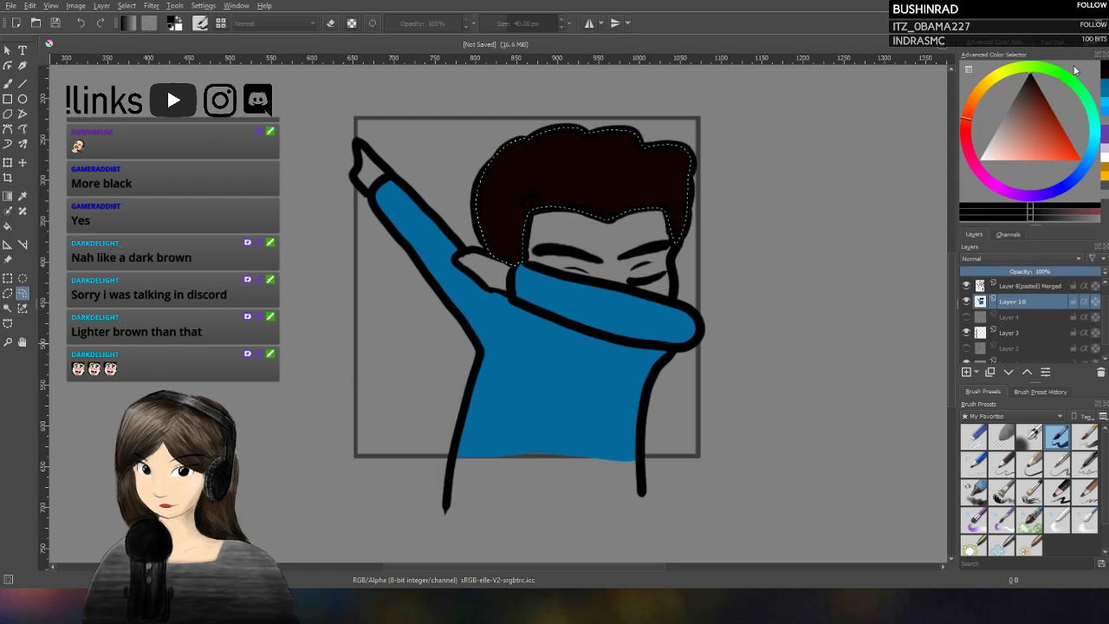
# Step: Choose a lighter dark brown and paint the selected hair with it
pyautogui.click(1030, 92)
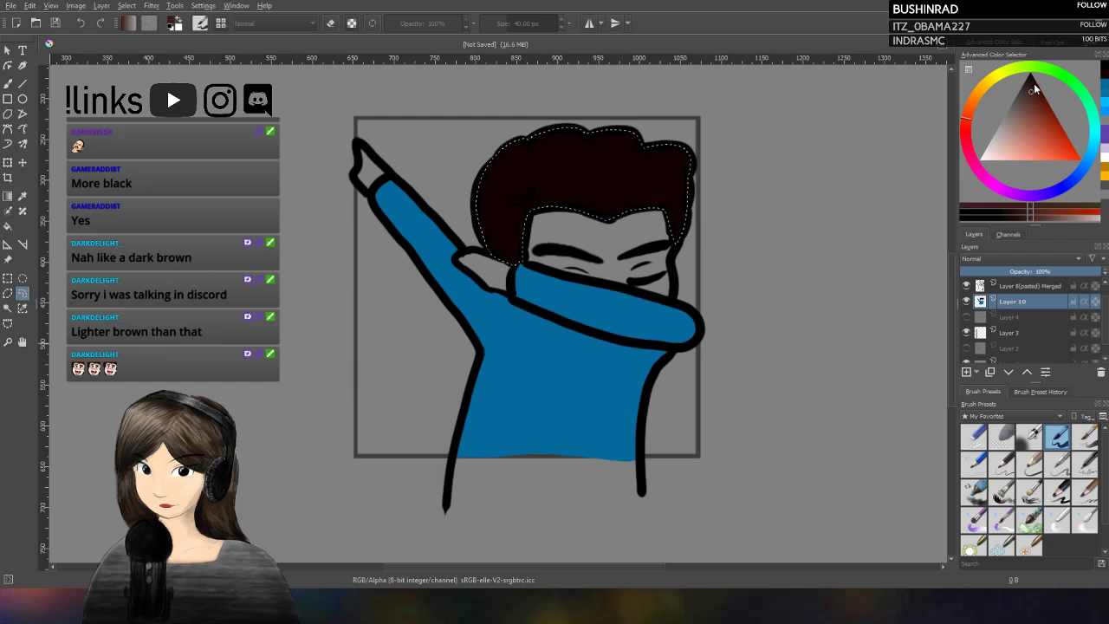
pyautogui.click(8, 83)
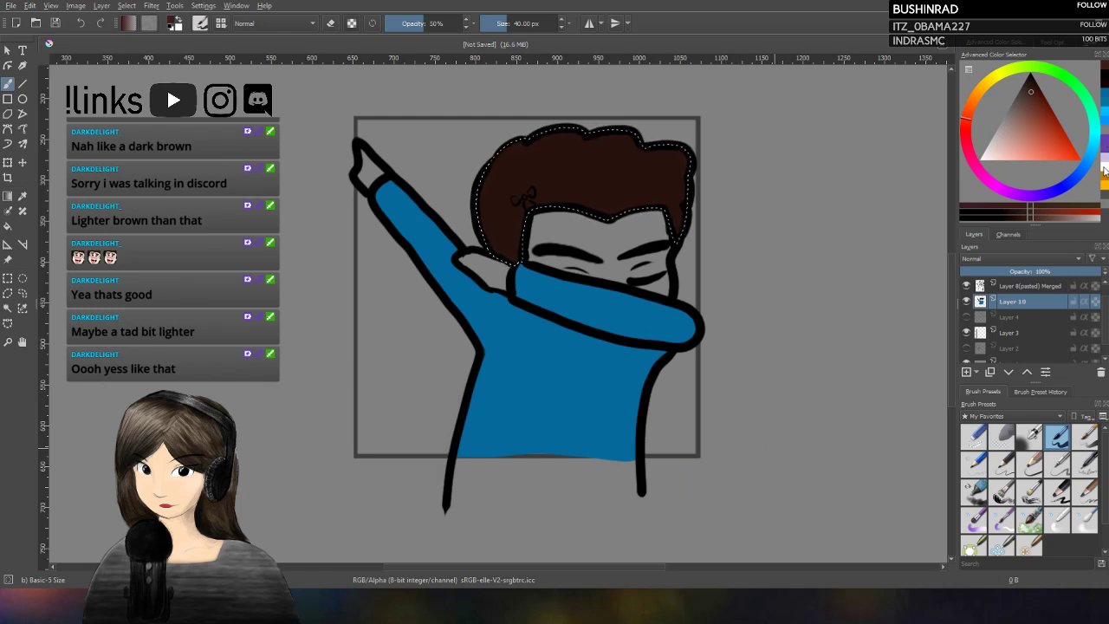
# Step: Choose a light peach skin colour and select the face area between the hairline and the raised sleeve
pyautogui.click(1014, 162)
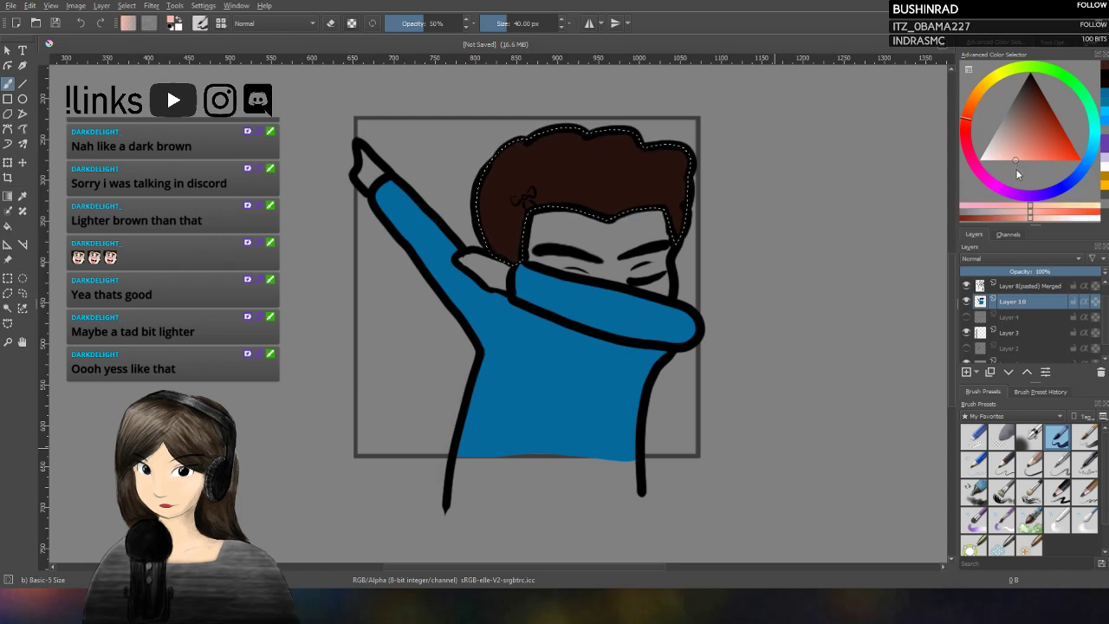
pyautogui.click(1008, 161)
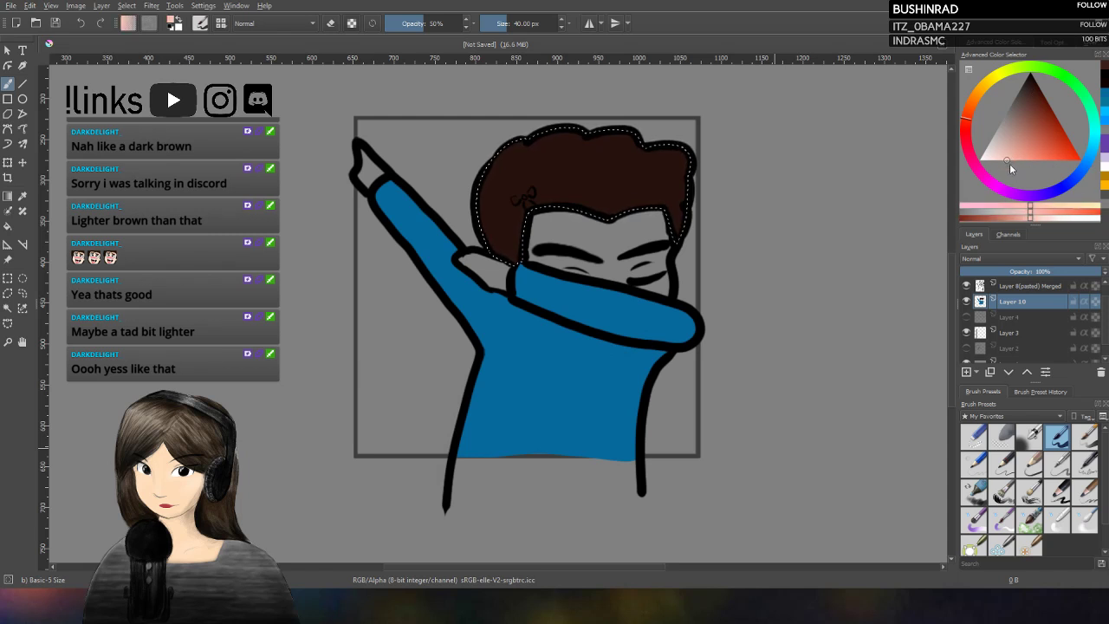
pyautogui.click(1056, 208)
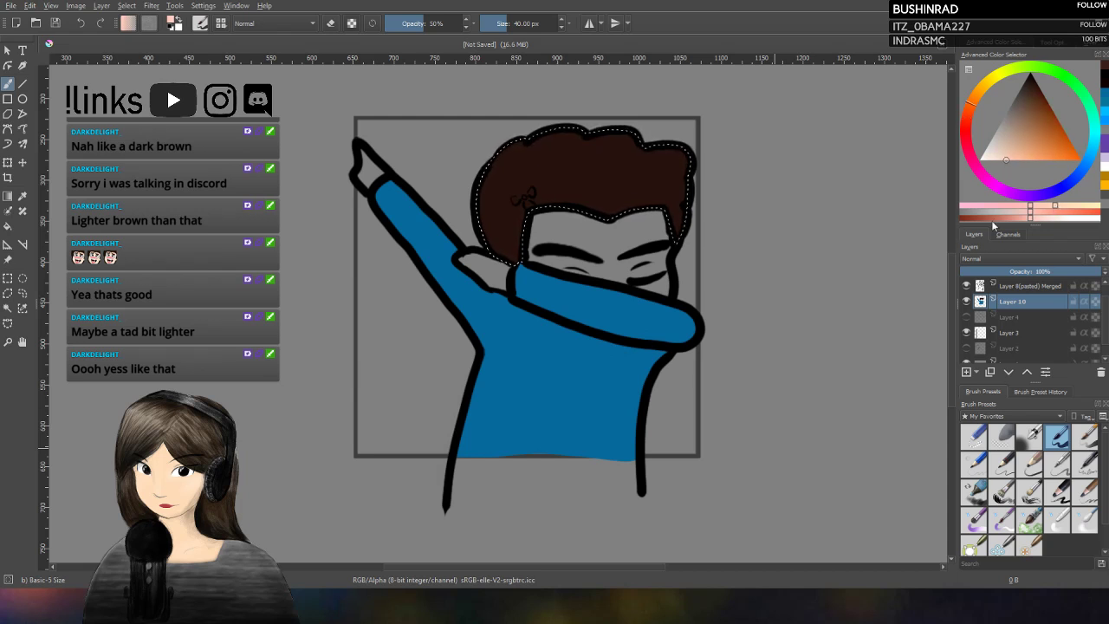
pyautogui.click(22, 293)
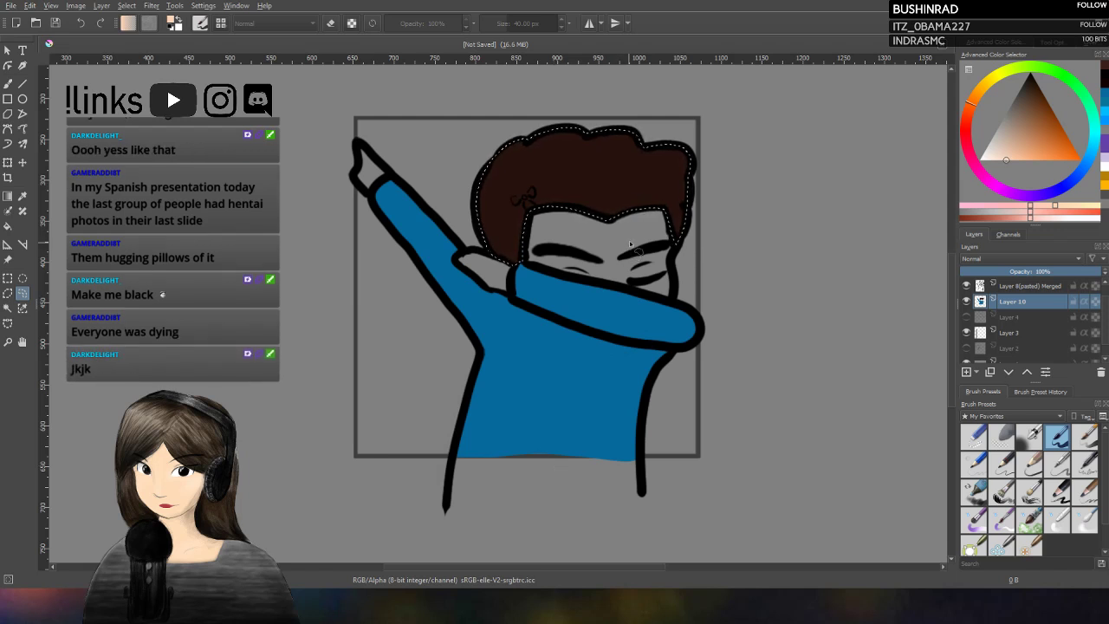
pyautogui.moveTo(668, 303); pyautogui.dragTo(671, 272)
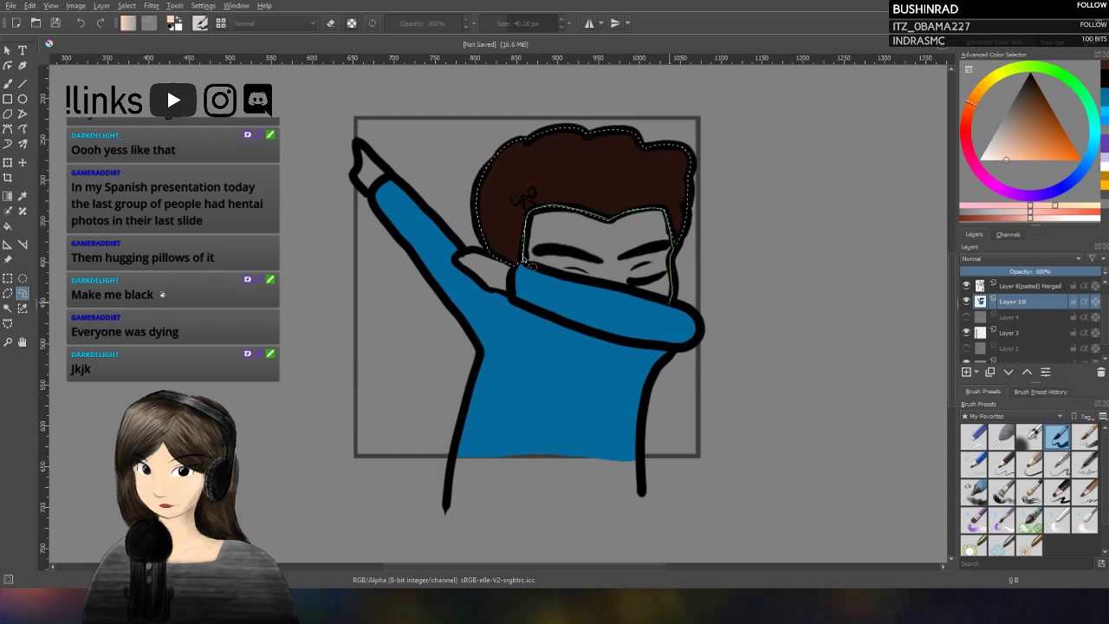
pyautogui.moveTo(537, 268); pyautogui.dragTo(676, 303)
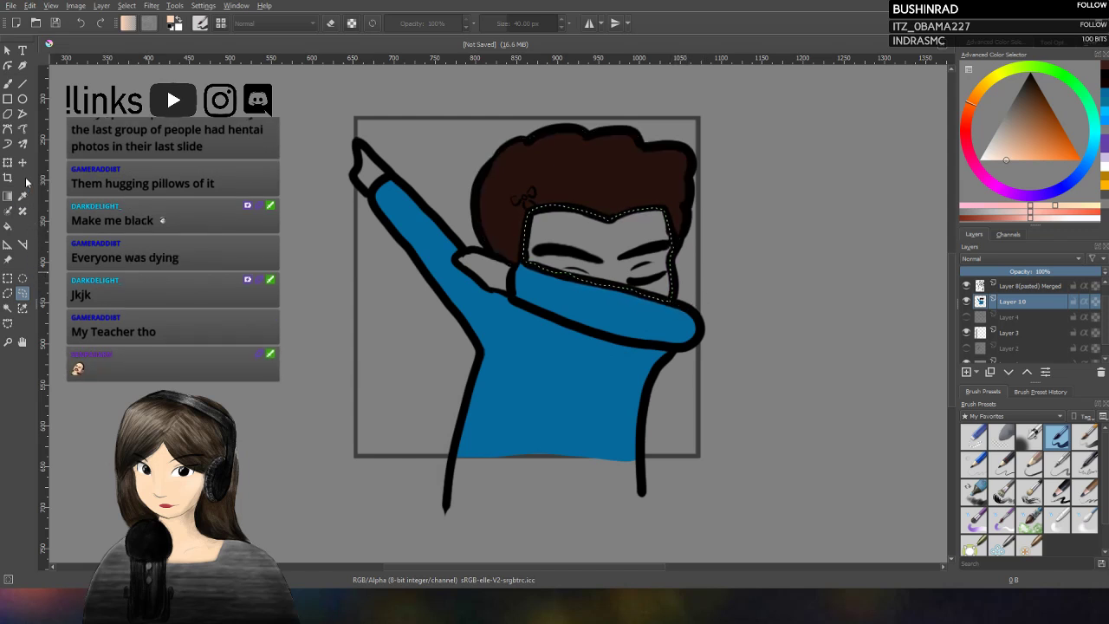
# Step: Paint the selected face peach, shift the hue slightly towards red, and repaint it at 100% brush opacity
pyautogui.click(8, 84)
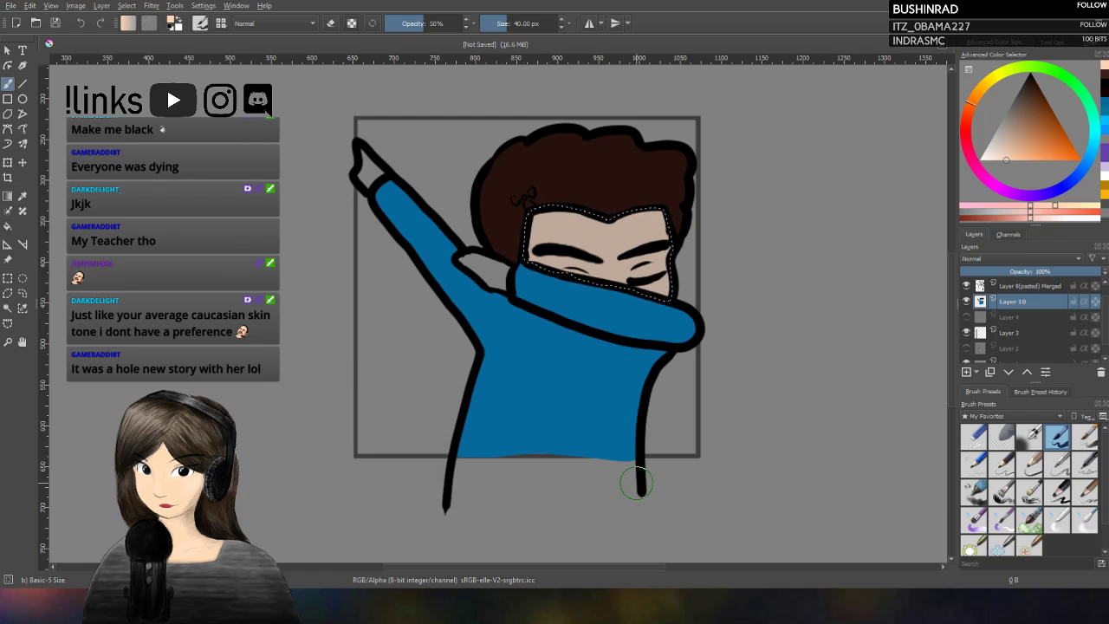
pyautogui.click(1048, 207)
pyautogui.moveTo(1049, 209)
pyautogui.mouseDown()
pyautogui.moveTo(1032, 210)
pyautogui.moveTo(1053, 212)
pyautogui.mouseUp()
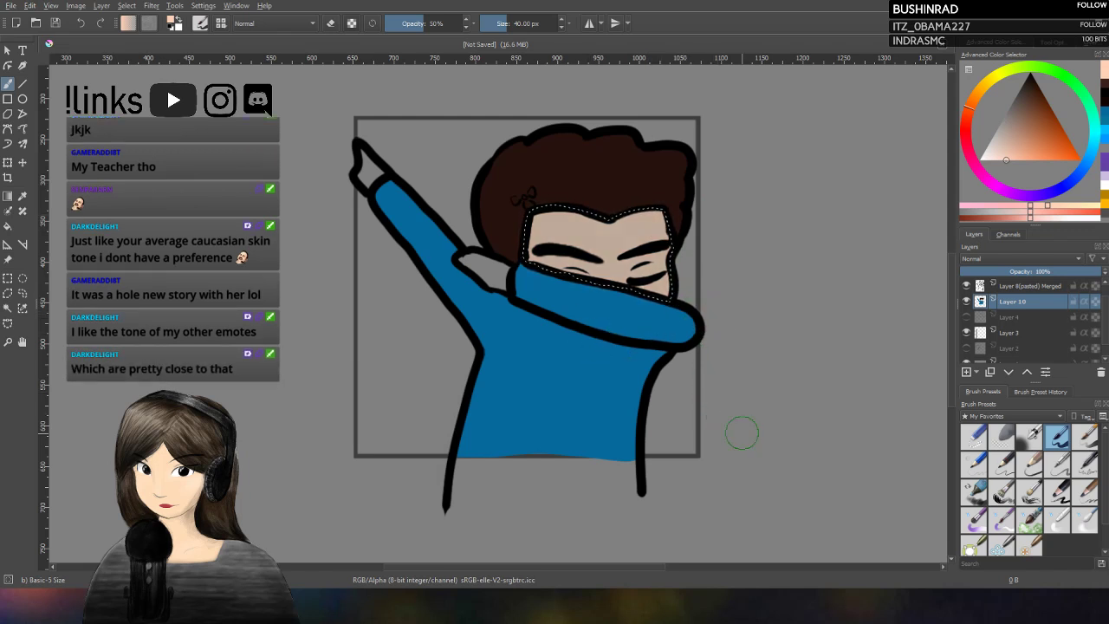
pyautogui.click(460, 24)
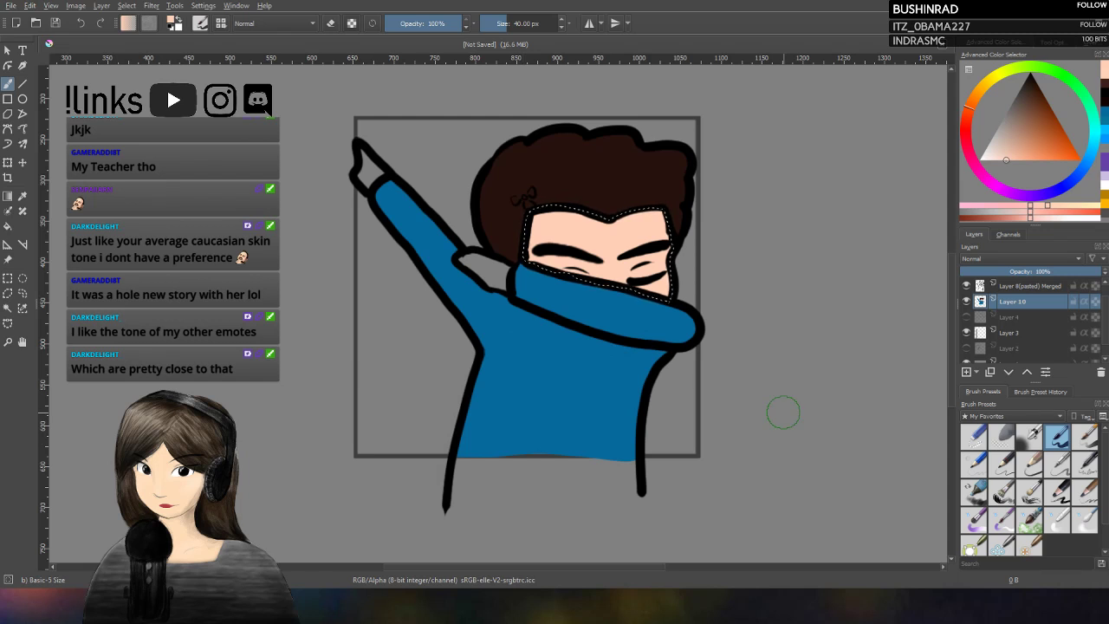
# Step: Mix slightly darker, more muted peach shades and repaint the selected face with them
pyautogui.click(1003, 150)
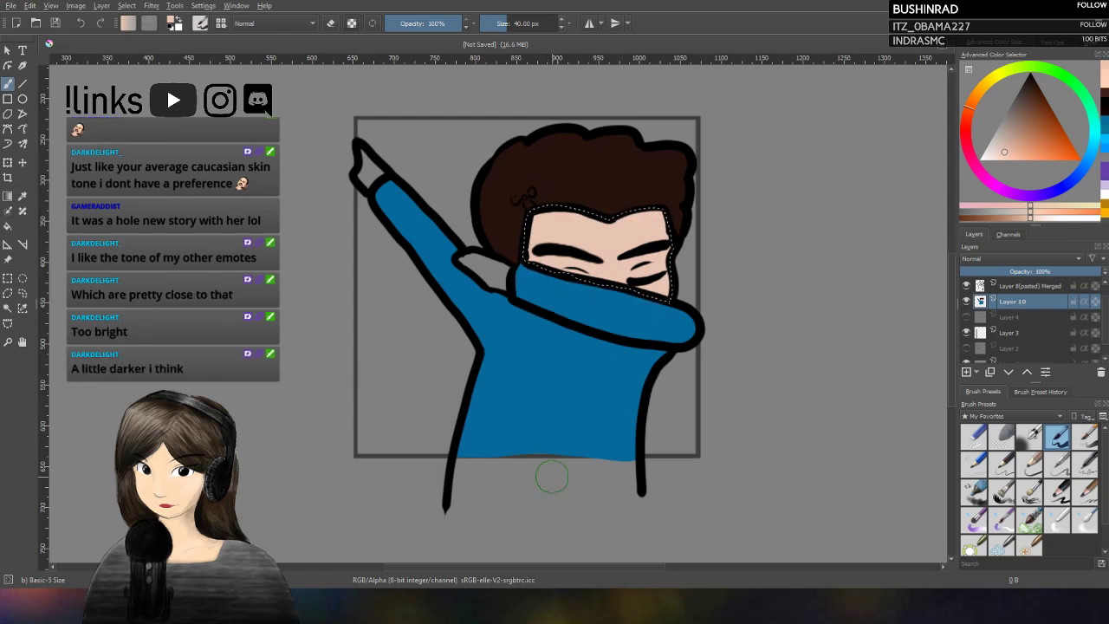
pyautogui.moveTo(1005, 154); pyautogui.dragTo(1013, 156)
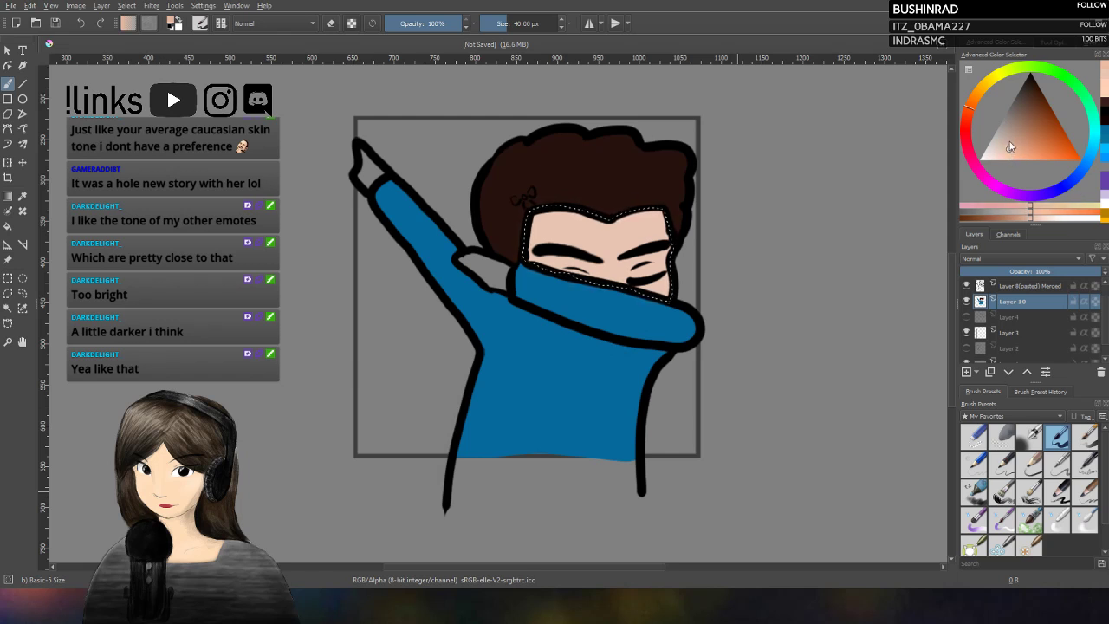
pyautogui.moveTo(555, 219); pyautogui.dragTo(535, 252)
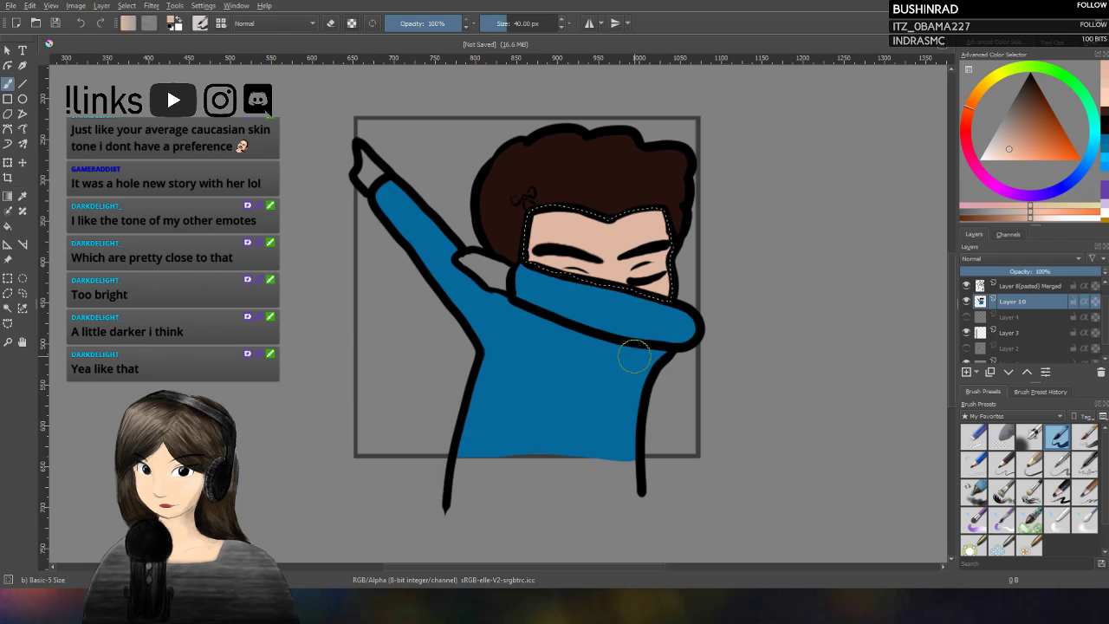
# Step: Compare the lighter peach by restoring and sampling it on the face, and settle on the darker peach fill
pyautogui.click(22, 293)
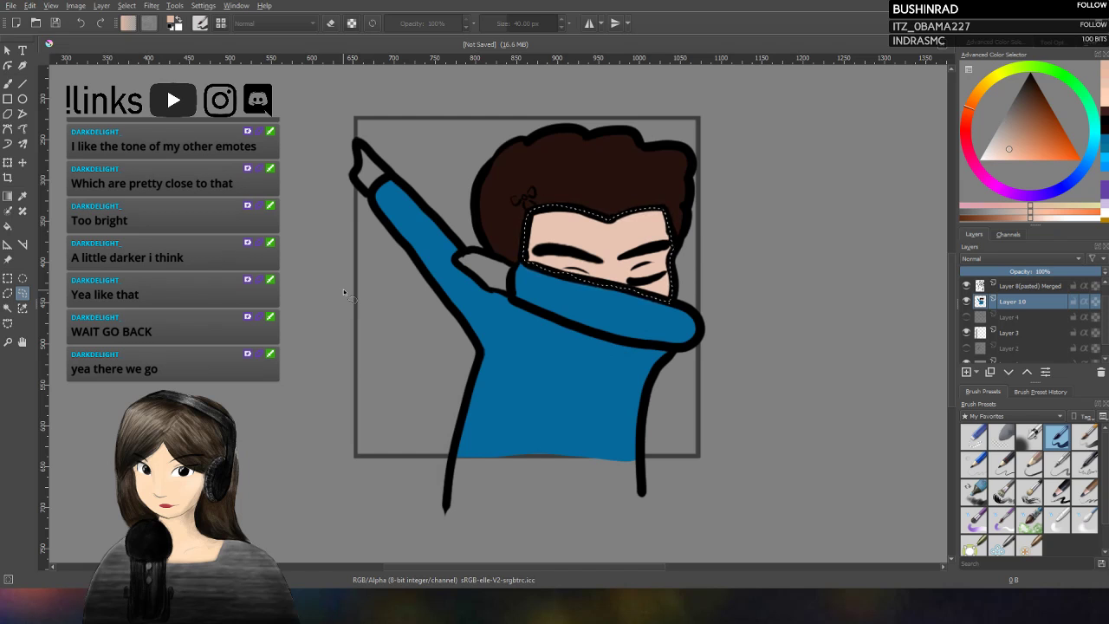
pyautogui.click(22, 197)
pyautogui.click(621, 220)
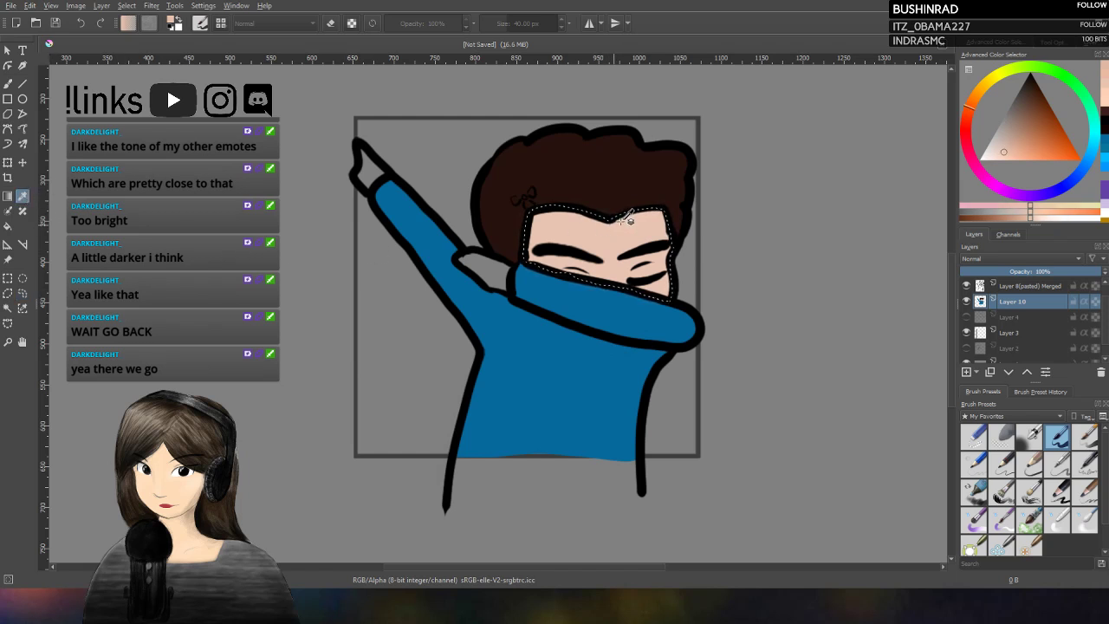
pyautogui.click(8, 84)
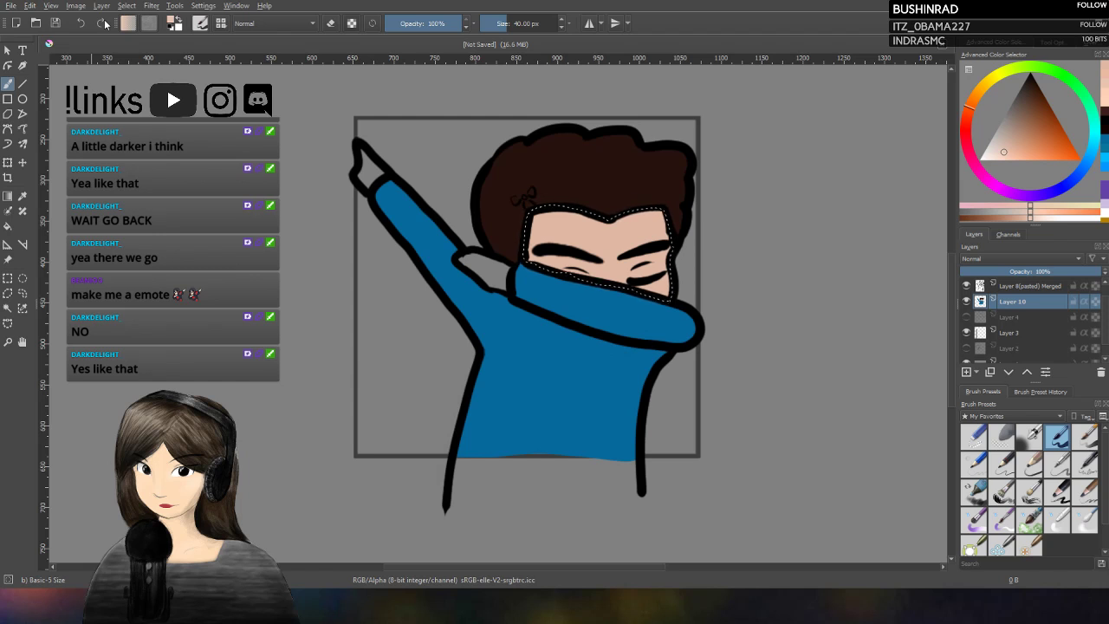
# Step: Sample the face's skin tone, select the inside of the raised hand's outline and paint it with that colour
pyautogui.click(23, 195)
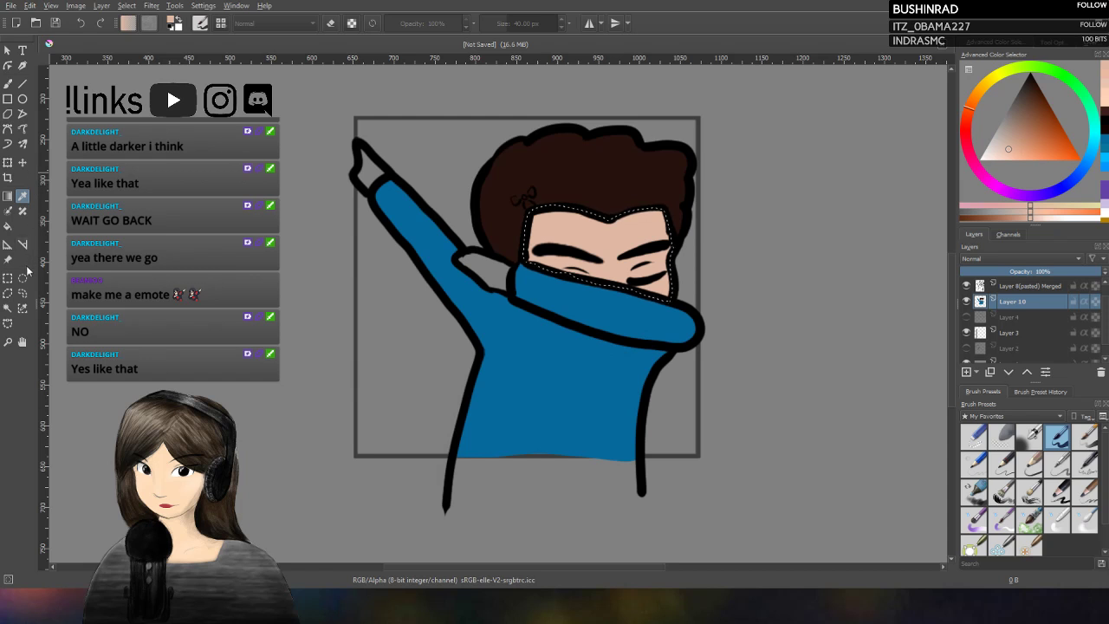
pyautogui.click(23, 293)
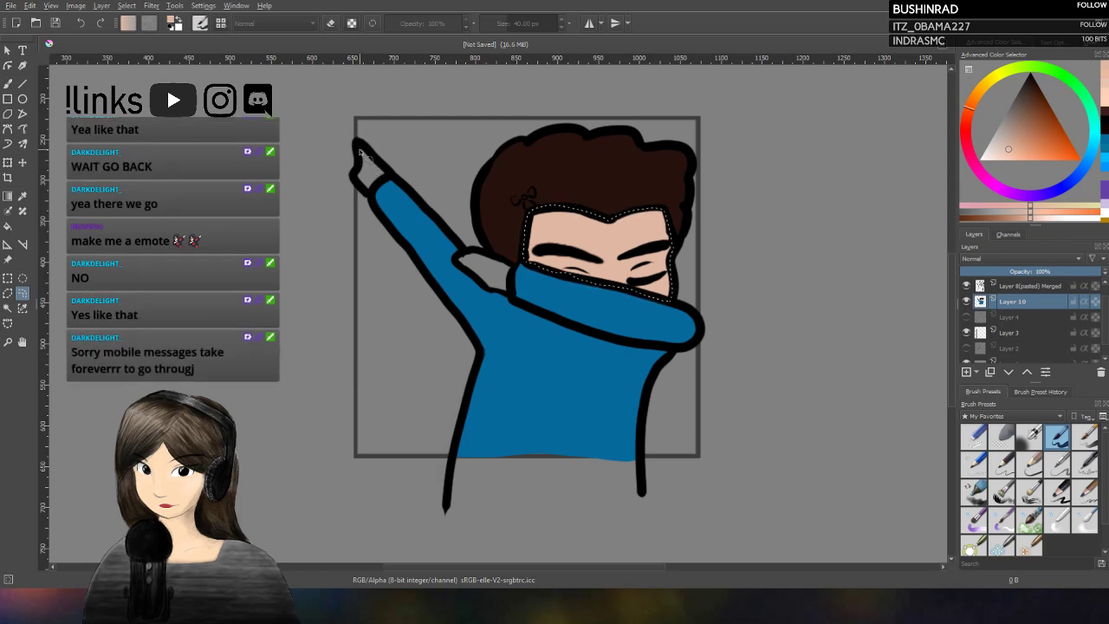
pyautogui.moveTo(374, 188); pyautogui.dragTo(364, 149)
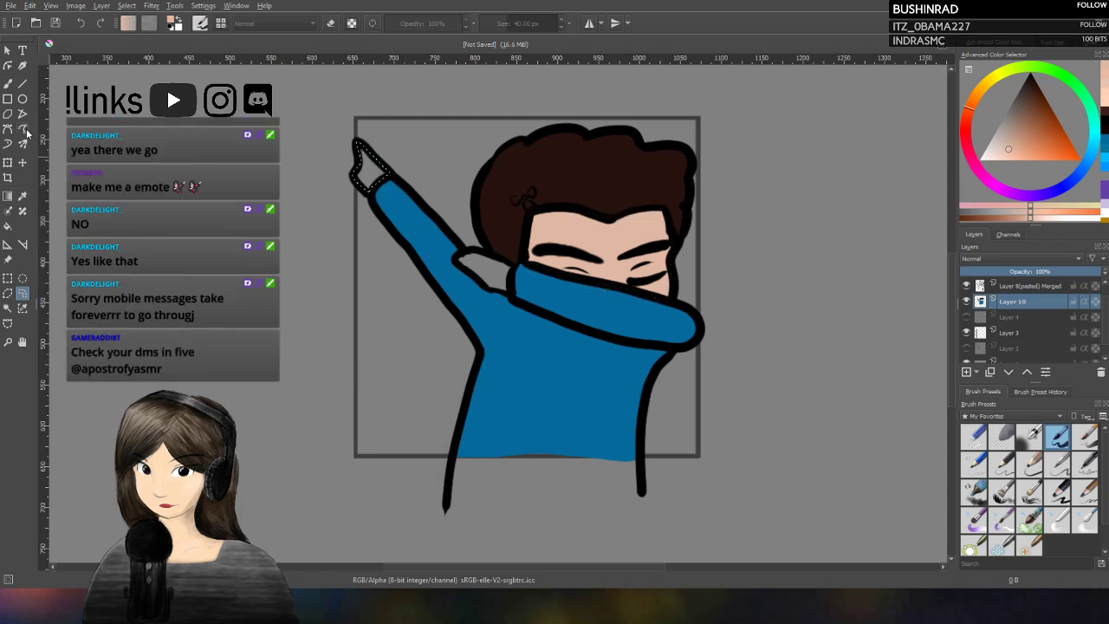
pyautogui.click(8, 83)
pyautogui.moveTo(399, 173); pyautogui.dragTo(368, 183)
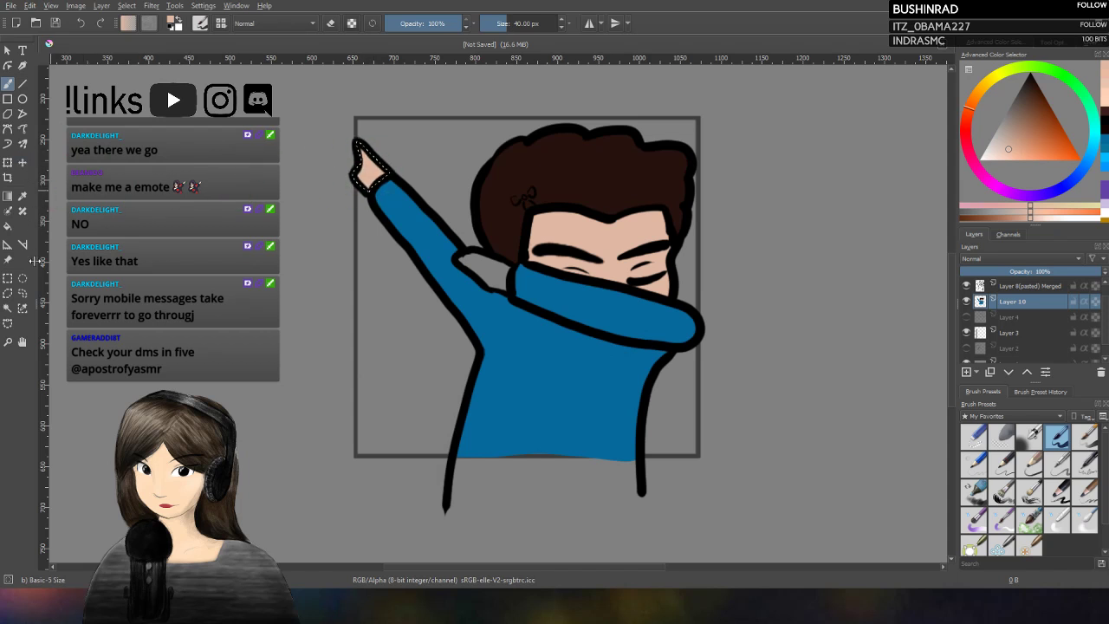
# Step: Select the outlined hand beside the bent sleeve, paint it in the same skin tone and clear the selection
pyautogui.click(23, 292)
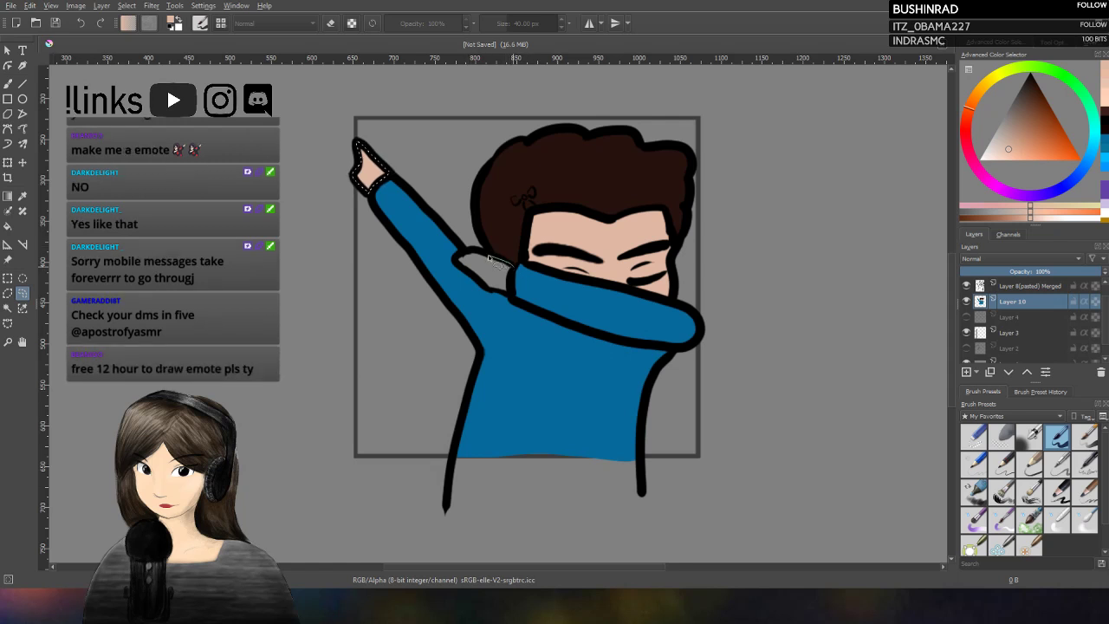
pyautogui.moveTo(490, 259)
pyautogui.mouseDown()
pyautogui.moveTo(457, 262)
pyautogui.moveTo(500, 293)
pyautogui.moveTo(513, 270)
pyautogui.mouseUp()
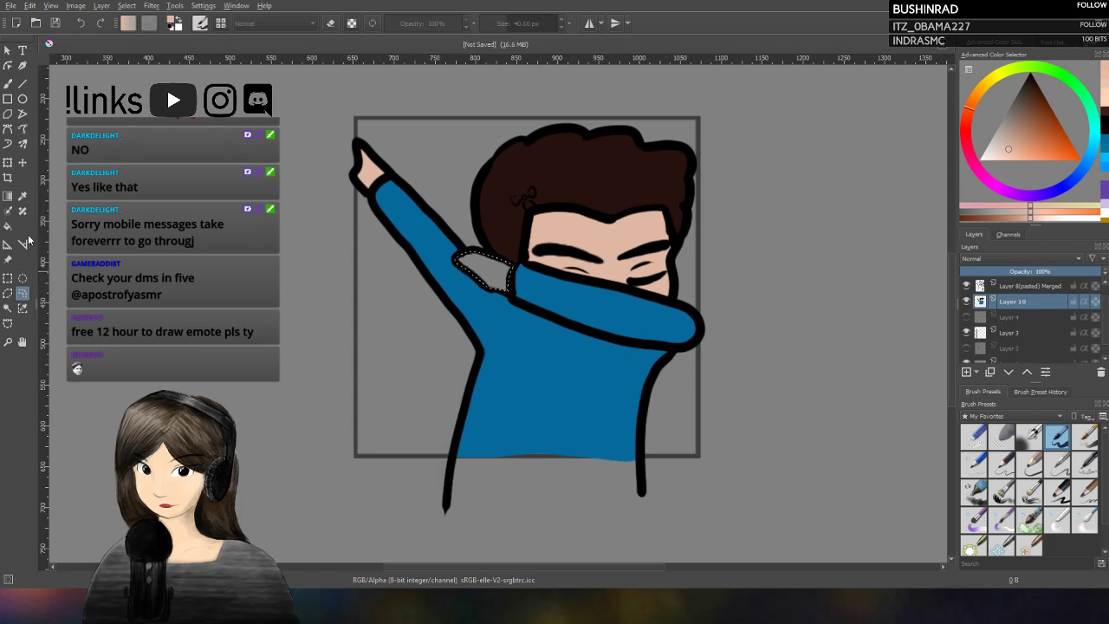
pyautogui.click(9, 84)
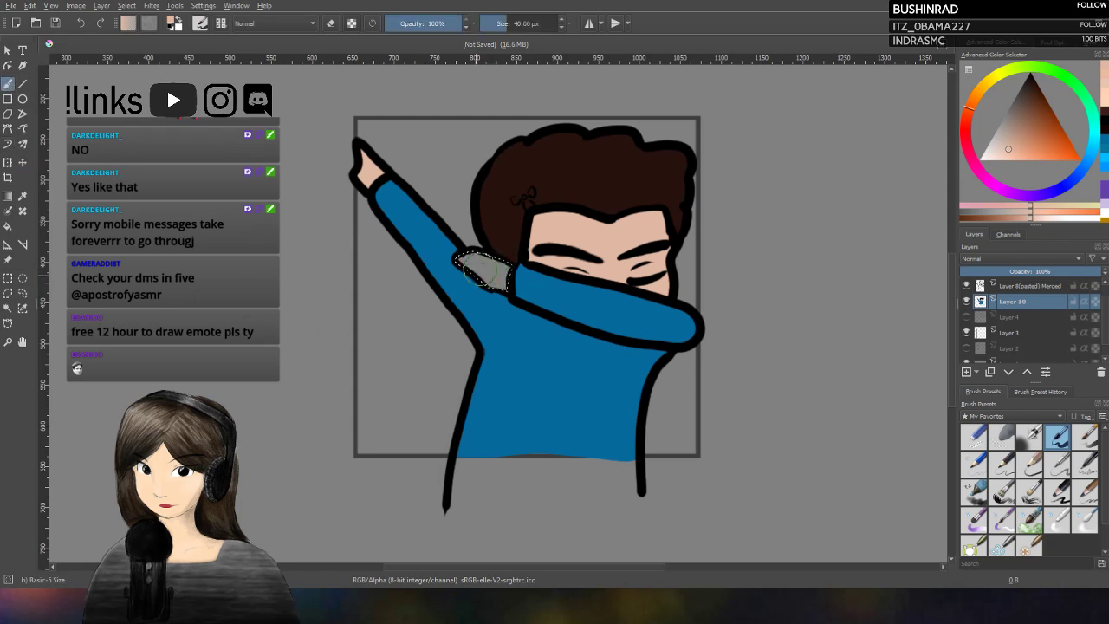
pyautogui.moveTo(478, 270); pyautogui.dragTo(468, 265)
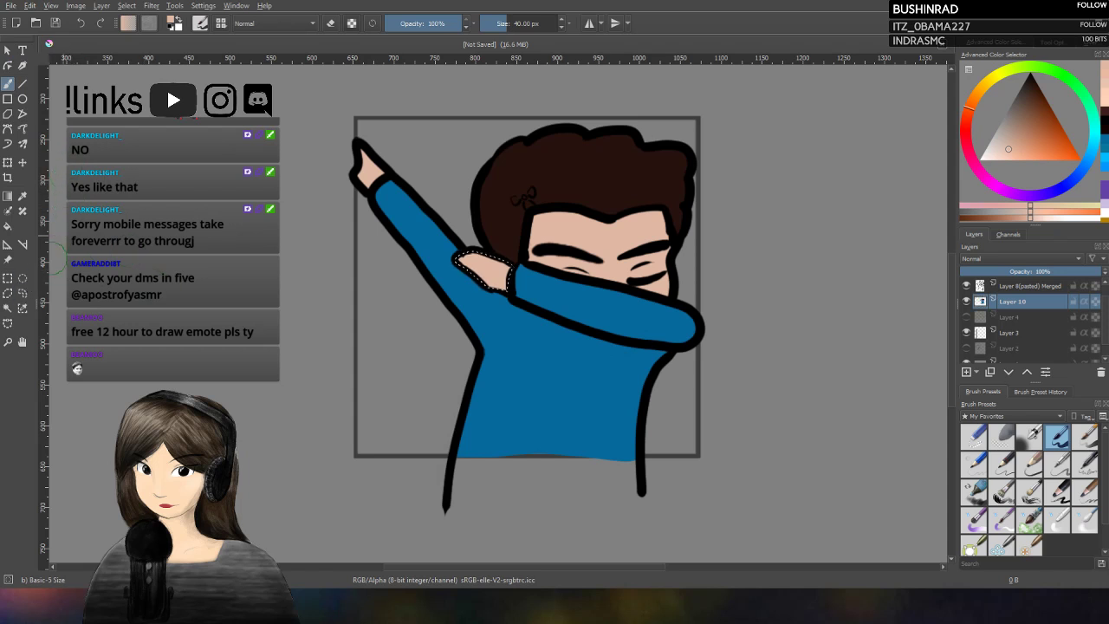
pyautogui.click(22, 293)
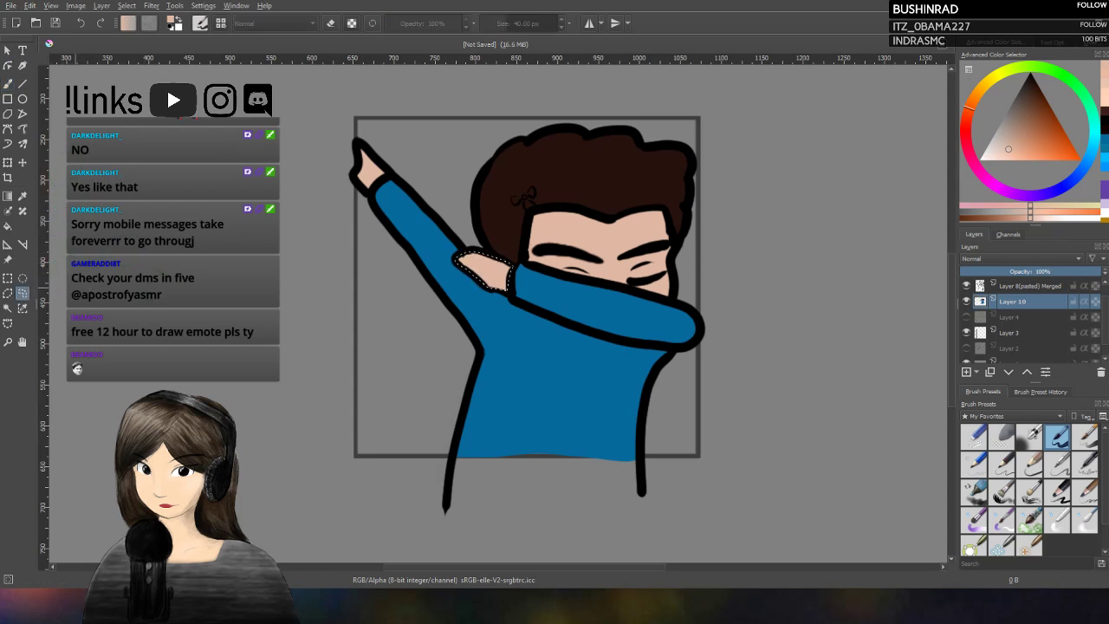
pyautogui.click(8, 84)
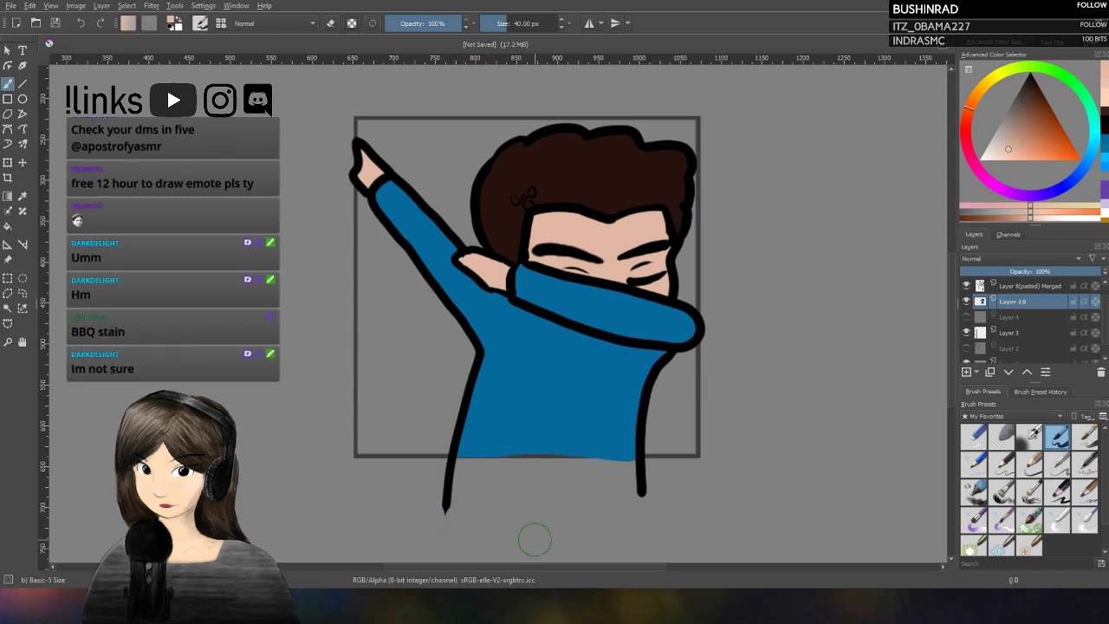
# Step: Examine the dabbing figure at a very small emote size, then return to a close, centred view of it
pyautogui.scroll(-4, 732, 439)
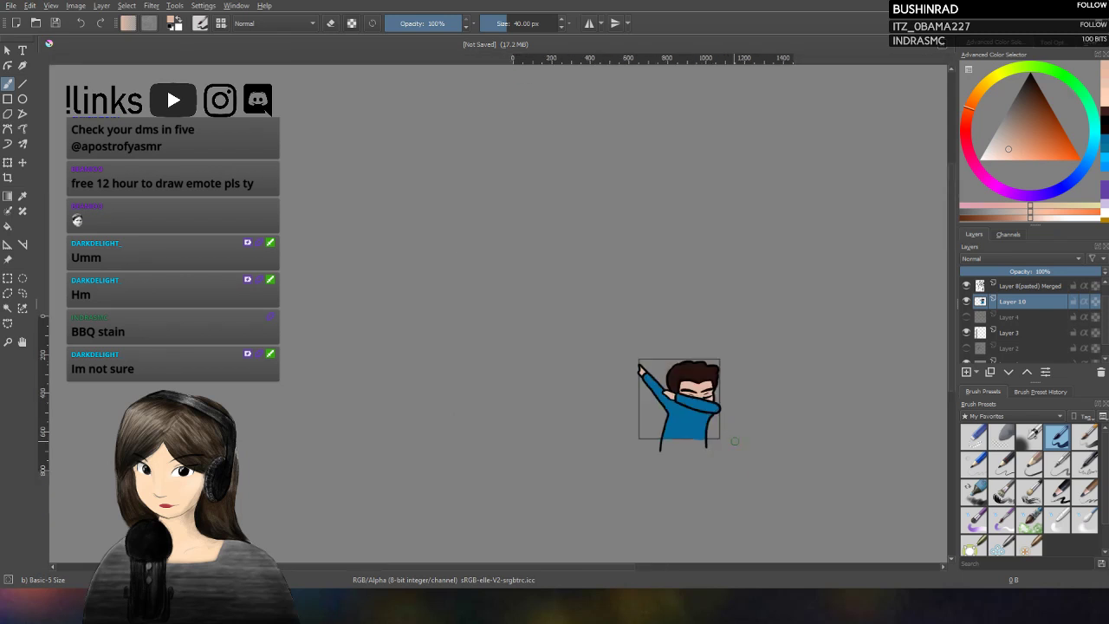
pyautogui.scroll(-3, 734, 440)
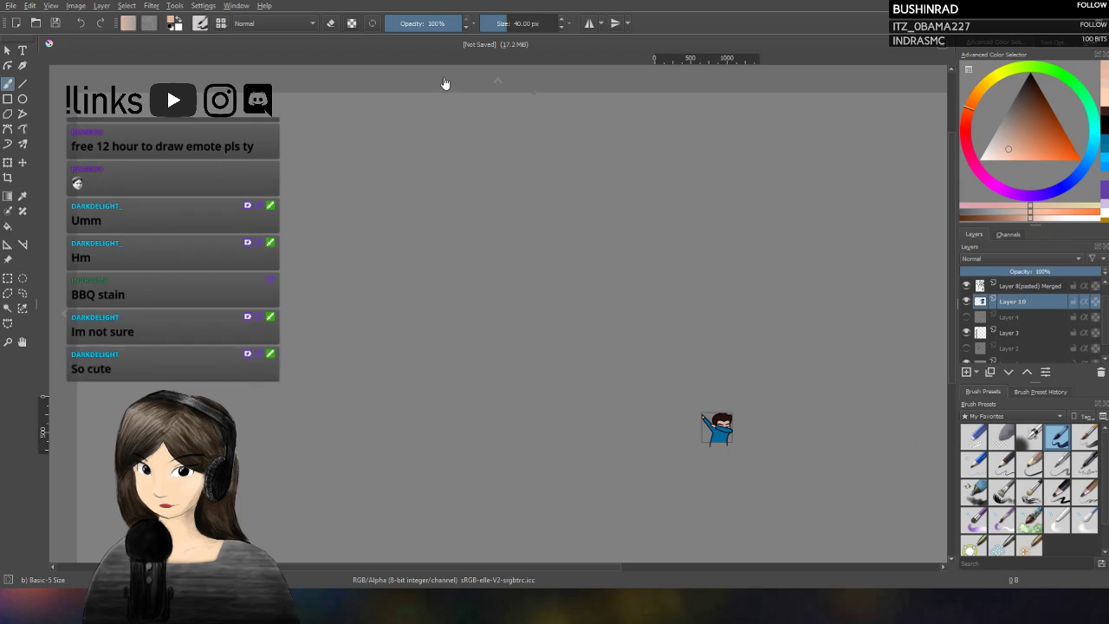
pyautogui.scroll(2, 531, 486)
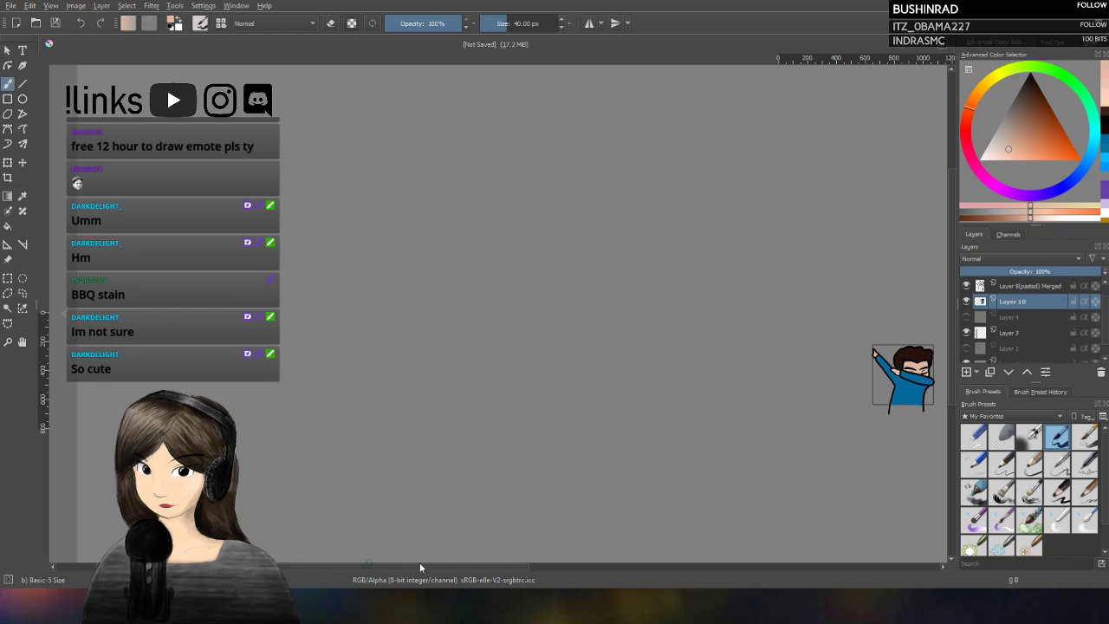
pyautogui.moveTo(419, 566); pyautogui.dragTo(507, 566)
pyautogui.scroll(4, 511, 442)
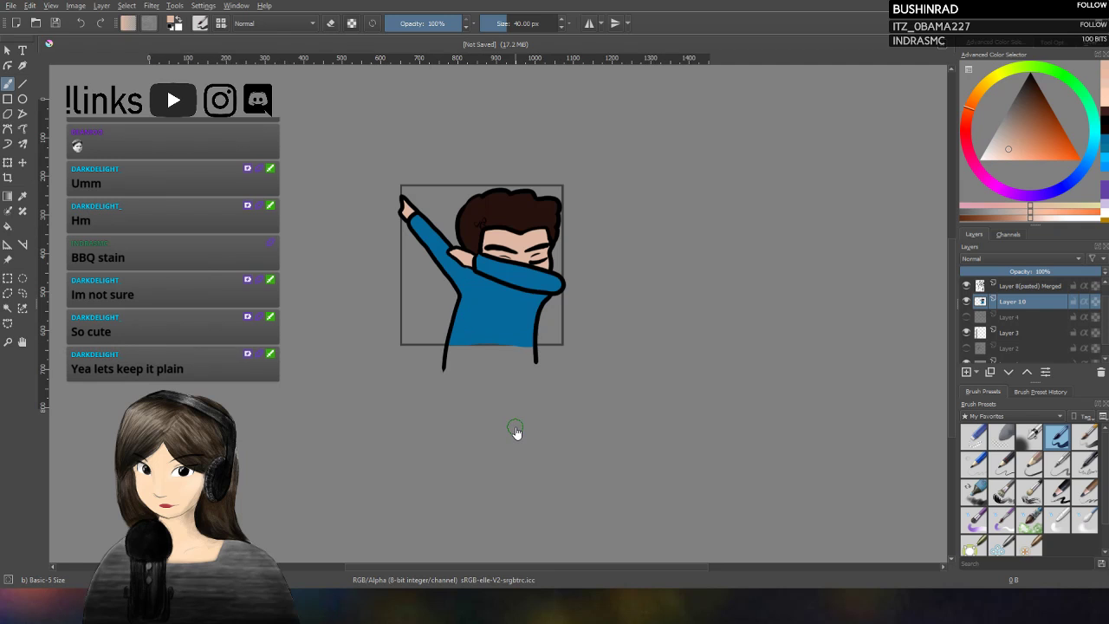
pyautogui.scroll(2, 513, 427)
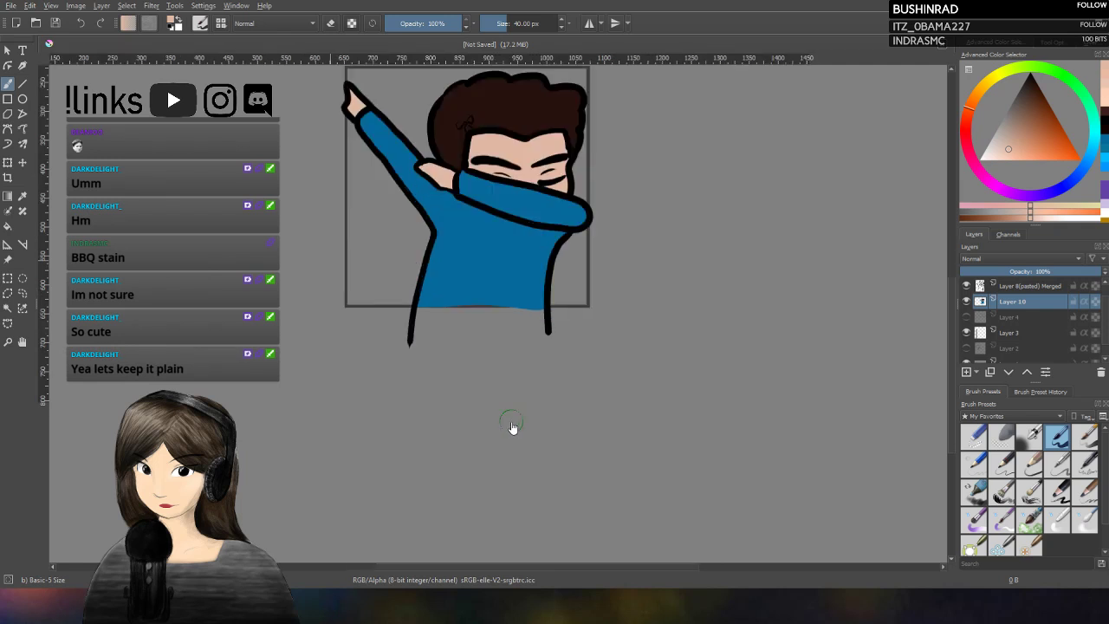
pyautogui.moveTo(945, 289); pyautogui.dragTo(944, 247)
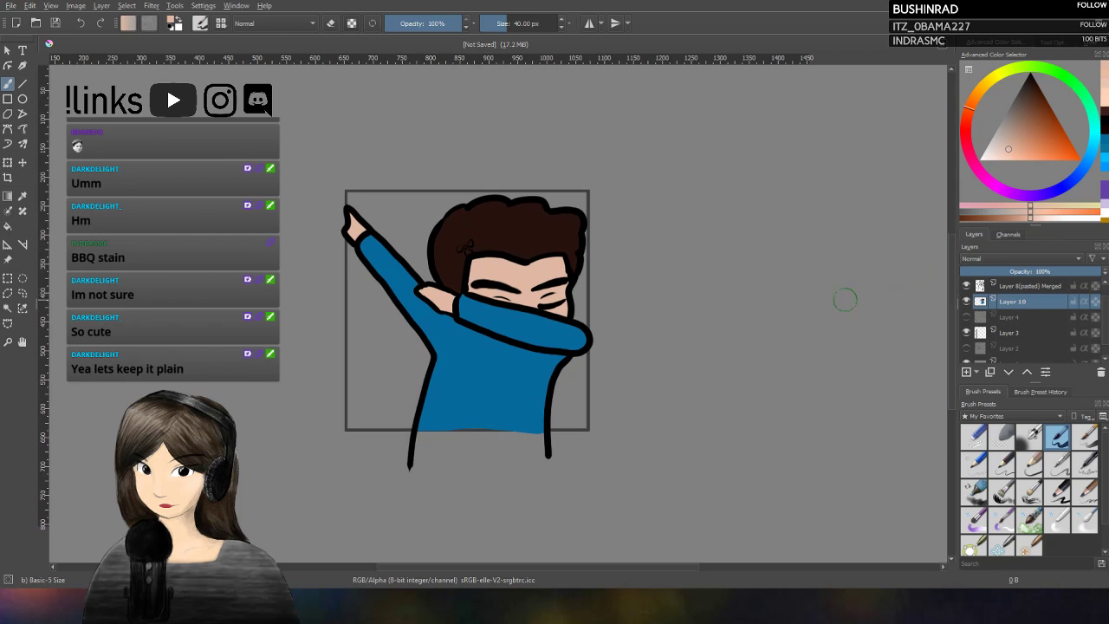
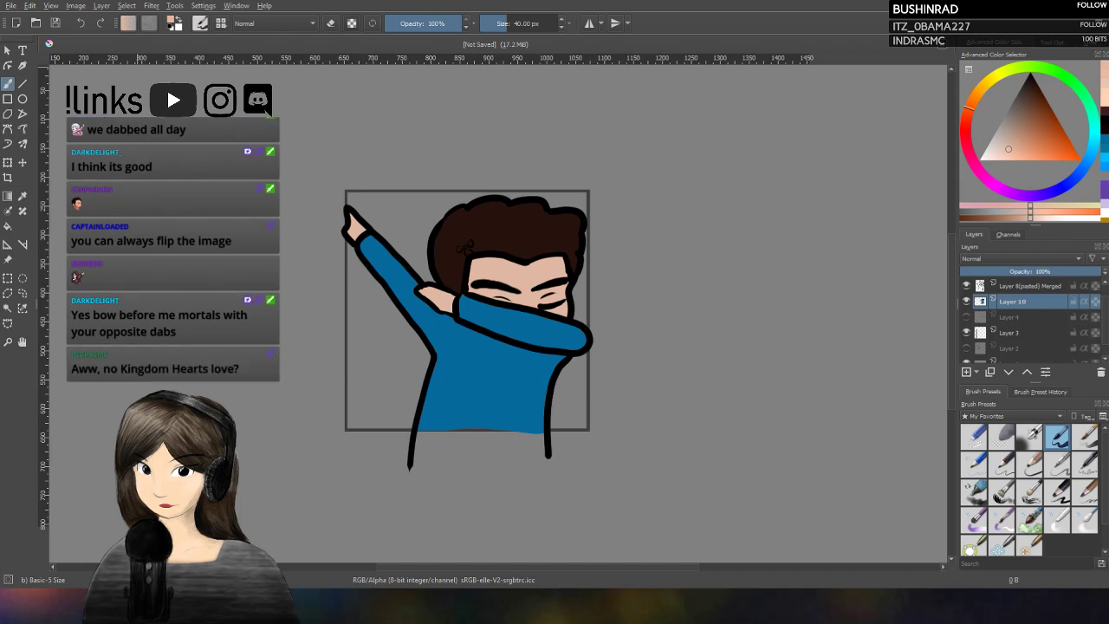
# Step: Save the drawing as dark dab emote.kra
pyautogui.hotkey('ctrl', 's')
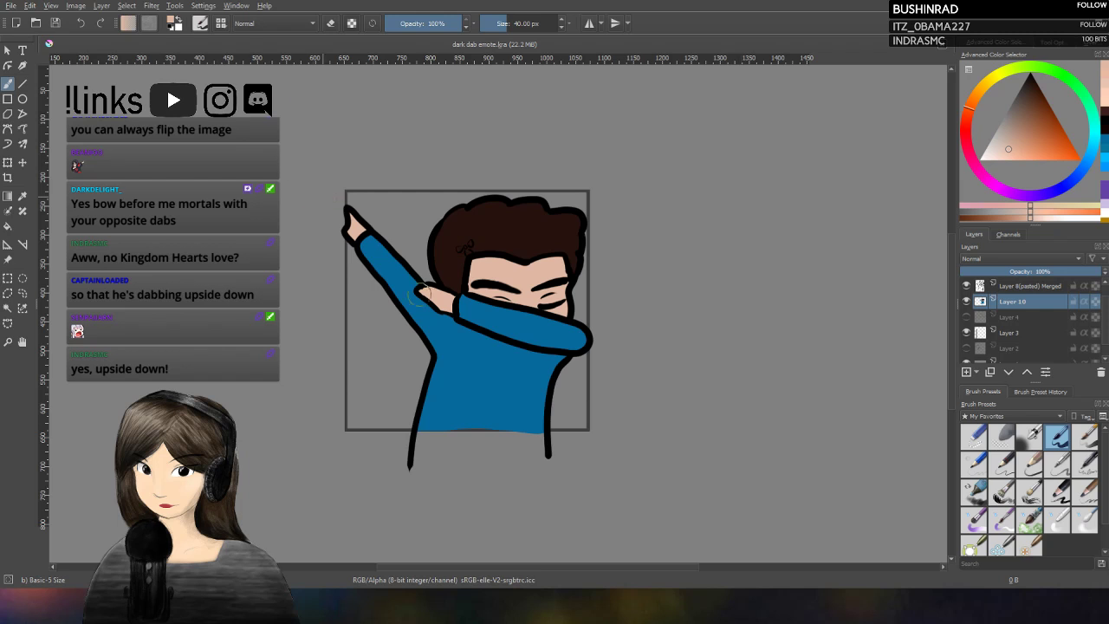
# Step: Compare the drawing with and without the square frame on Layer 3, leaving the frame hidden
pyautogui.scroll(-1, 1016, 327)
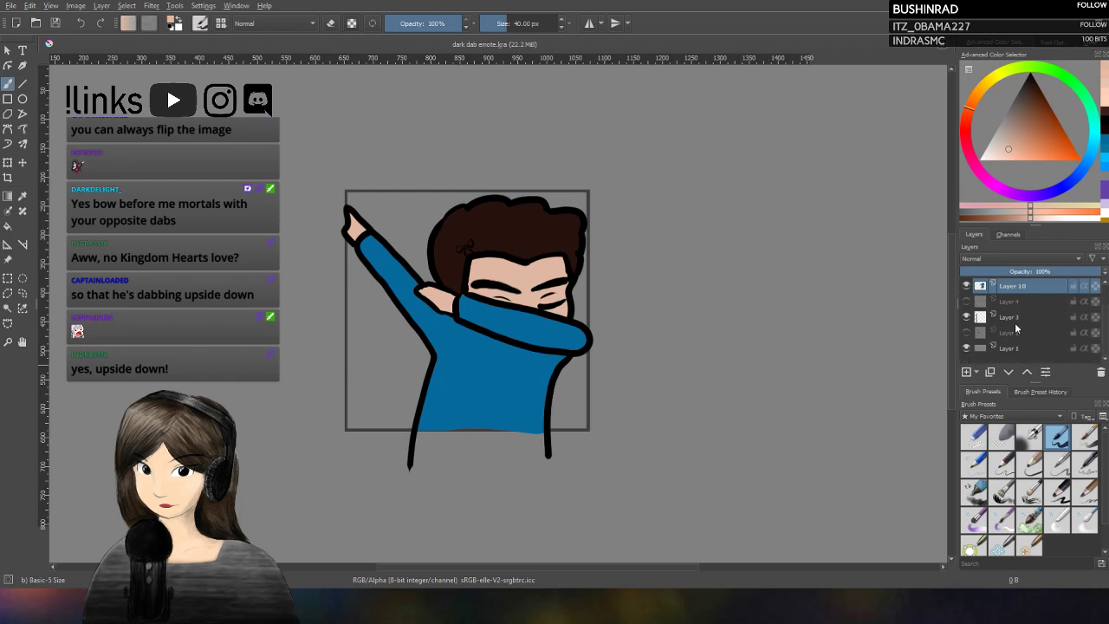
pyautogui.click(967, 317)
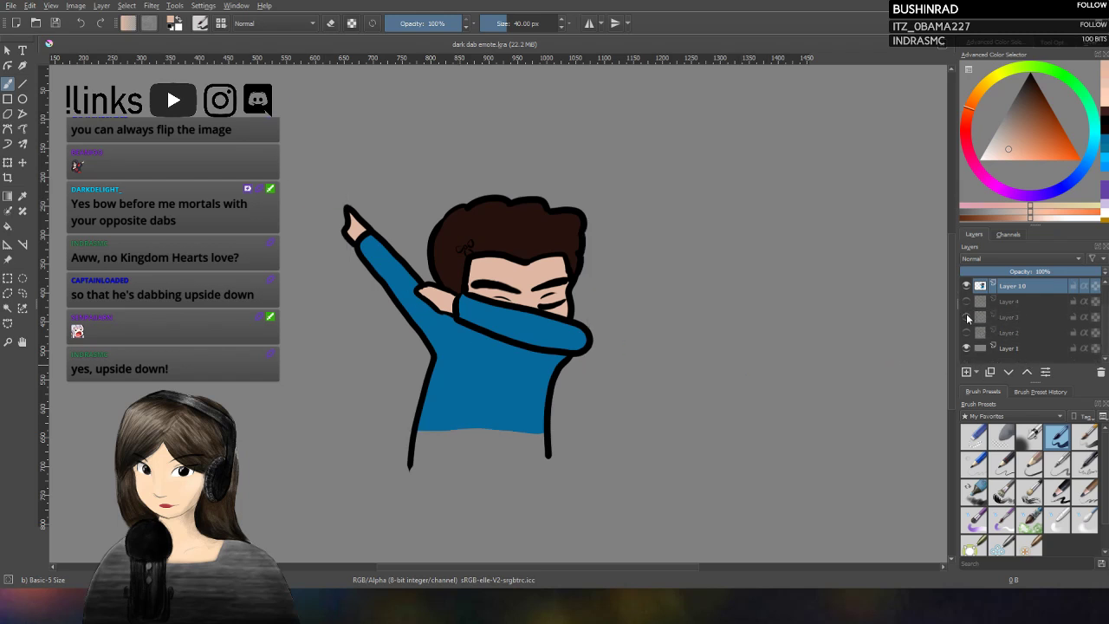
pyautogui.click(967, 317)
pyautogui.click(966, 317)
pyautogui.click(966, 317)
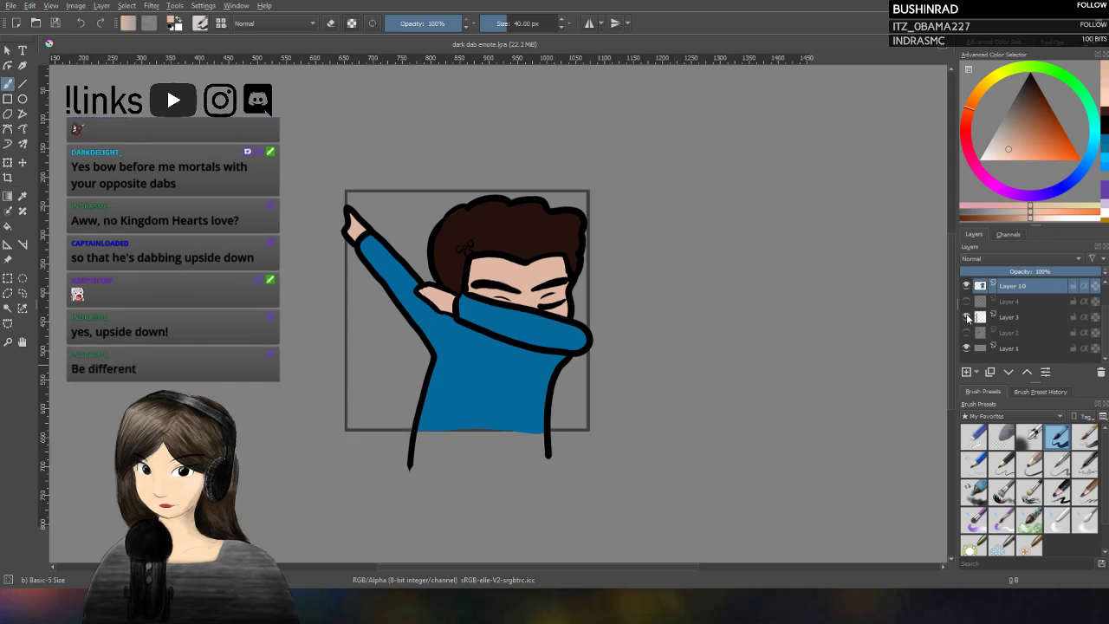
pyautogui.click(967, 317)
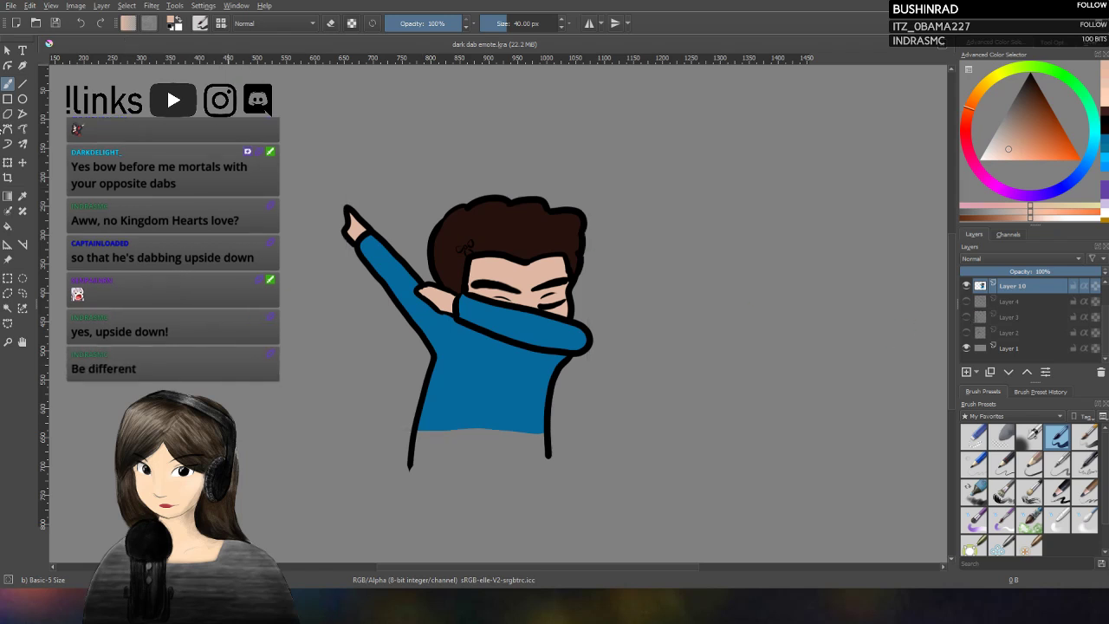
# Step: Make a rectangular selection around the dabbing figure, starting above the raised fingertip
pyautogui.click(8, 279)
pyautogui.moveTo(343, 205); pyautogui.dragTo(466, 321)
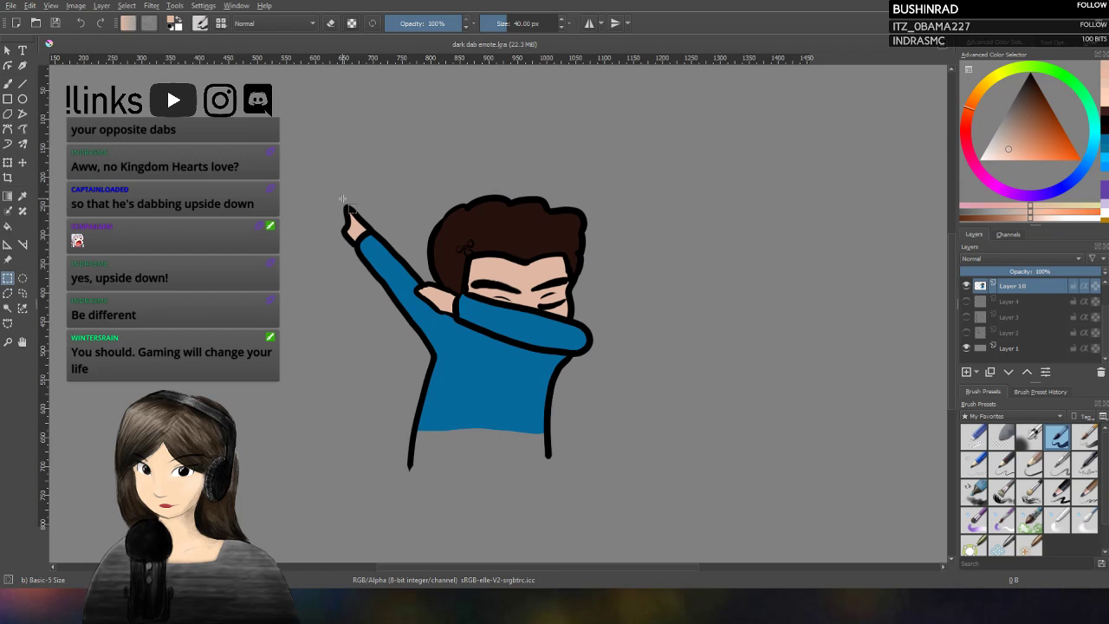
pyautogui.moveTo(343, 199); pyautogui.dragTo(544, 345)
pyautogui.moveTo(343, 197)
pyautogui.mouseDown()
pyautogui.moveTo(398, 259)
pyautogui.moveTo(590, 362)
pyautogui.moveTo(520, 364)
pyautogui.moveTo(622, 460)
pyautogui.moveTo(620, 431)
pyautogui.moveTo(667, 448)
pyautogui.mouseUp()
# Step: Show the square frame on Layer 3 again and try to crop the canvas to a rectangular selection matching it
pyautogui.click(966, 317)
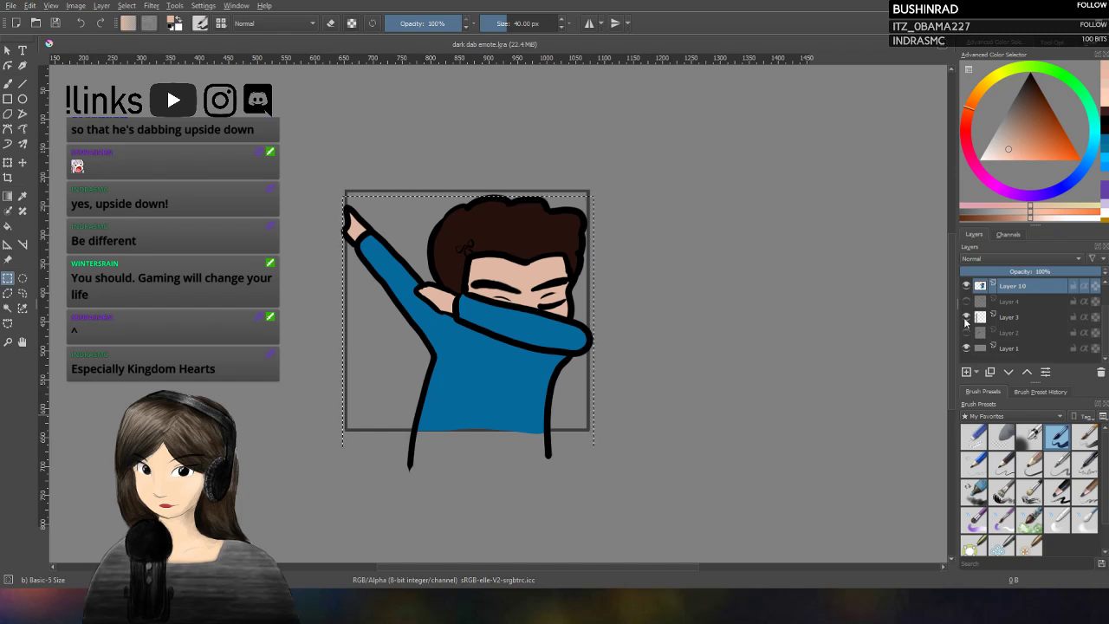
pyautogui.click(469, 184)
pyautogui.moveTo(346, 189); pyautogui.dragTo(627, 429)
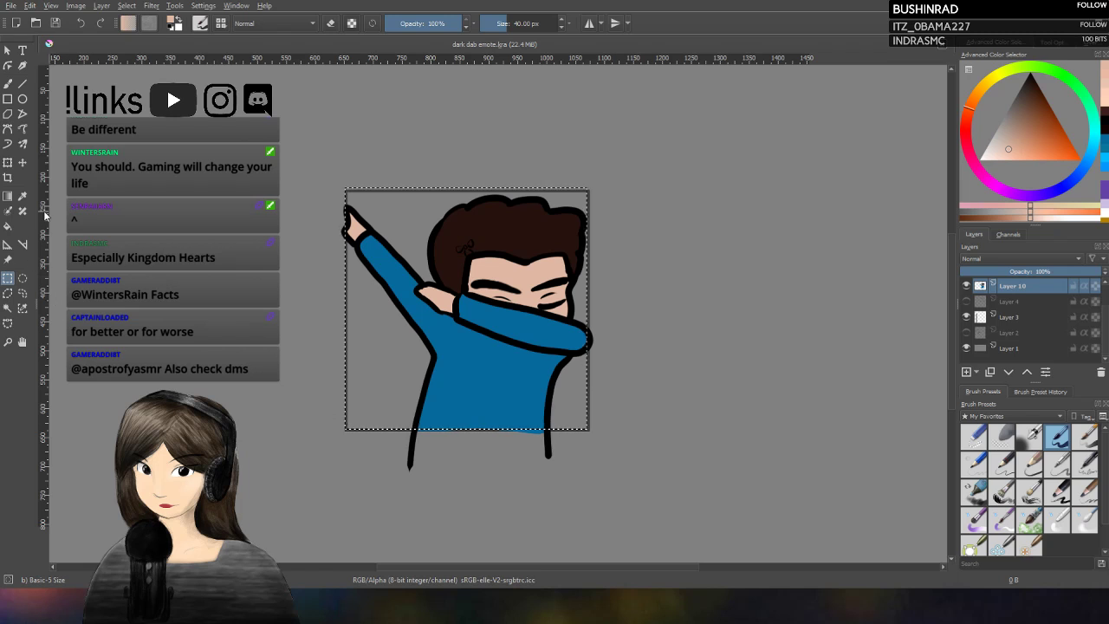
pyautogui.click(7, 166)
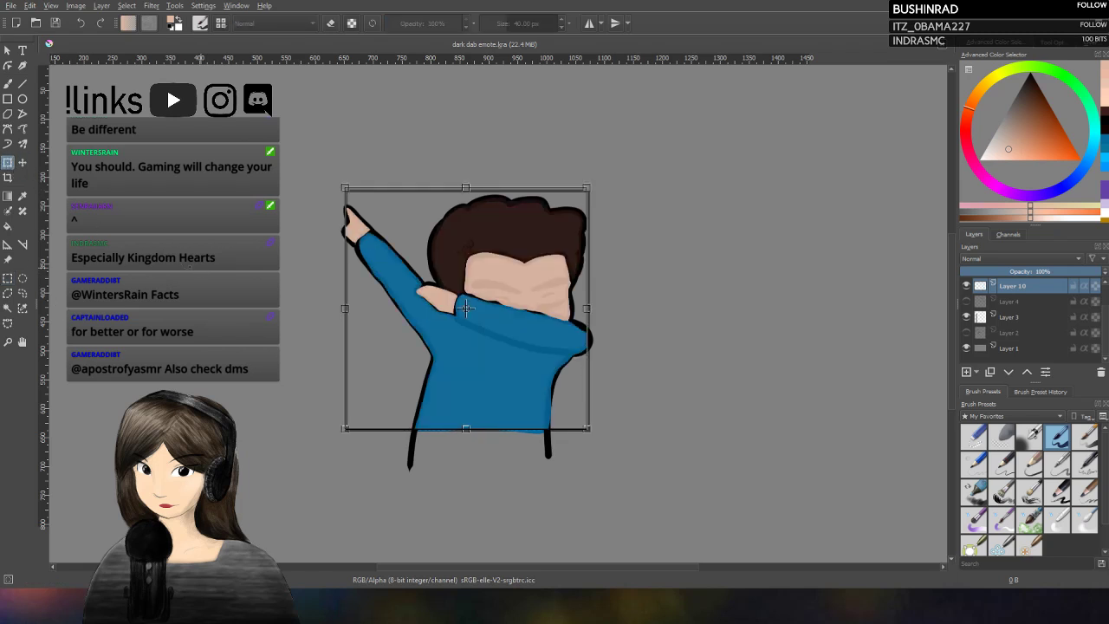
pyautogui.click(7, 176)
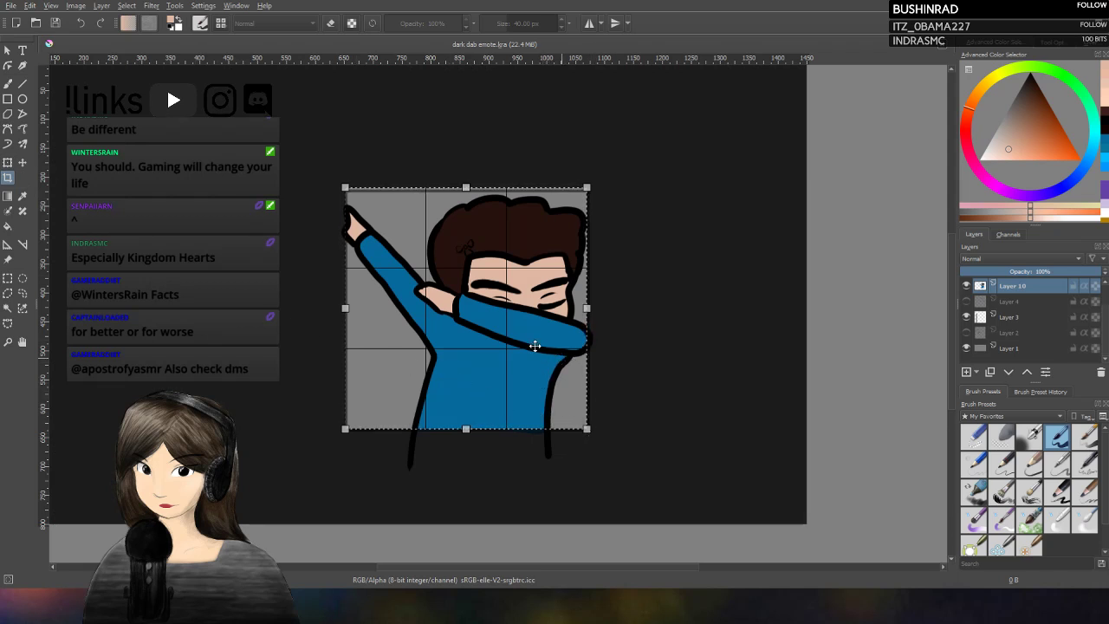
pyautogui.moveTo(507, 376); pyautogui.dragTo(510, 377)
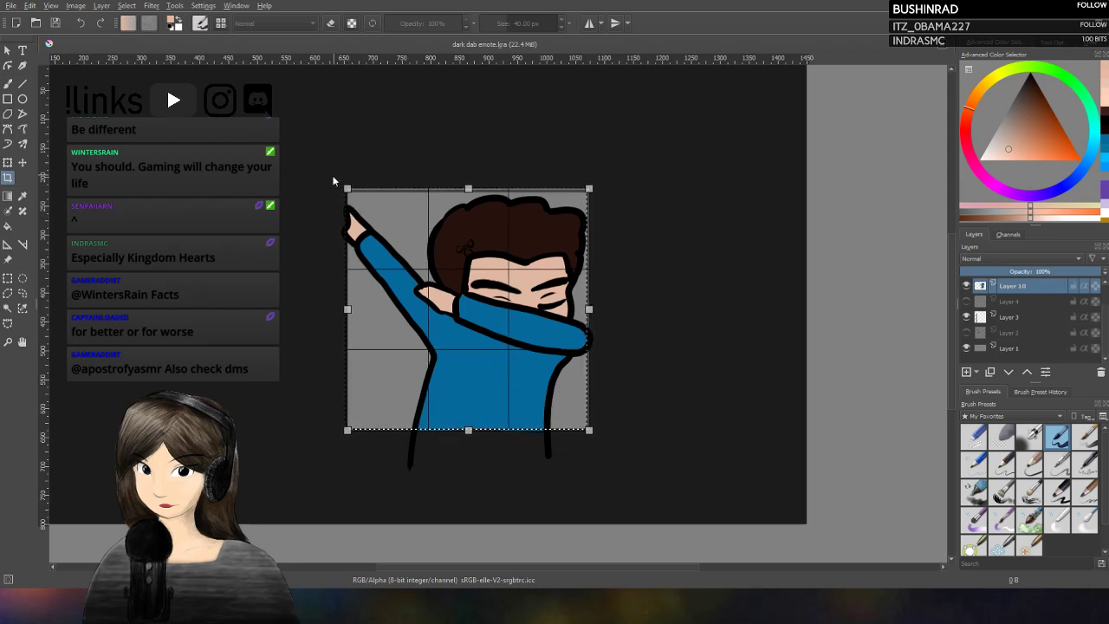
pyautogui.moveTo(346, 188); pyautogui.dragTo(345, 186)
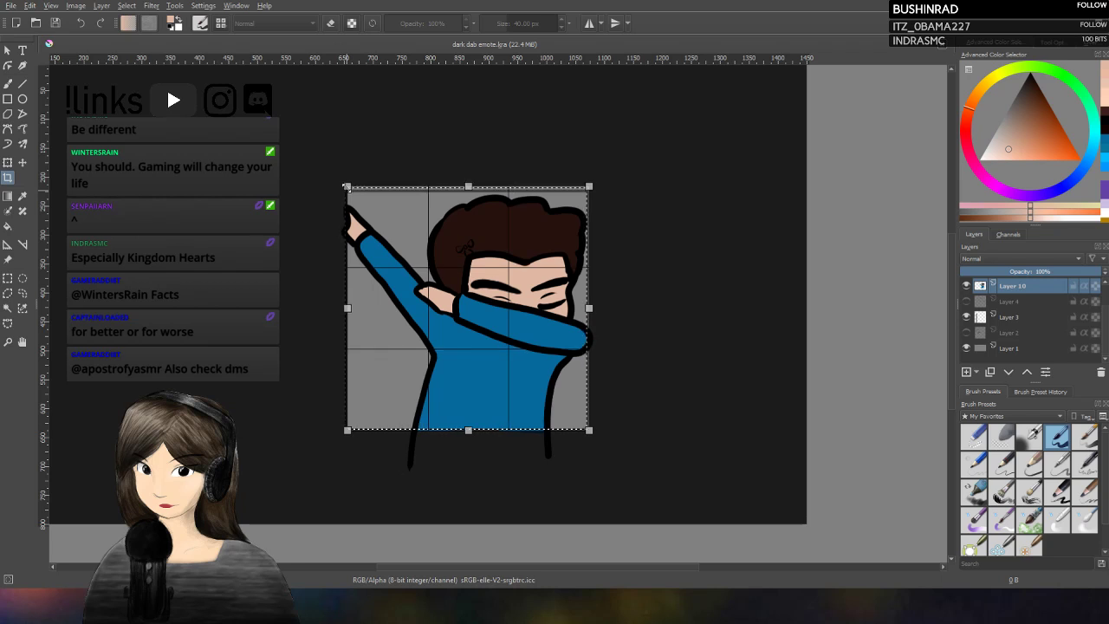
pyautogui.press('Return')
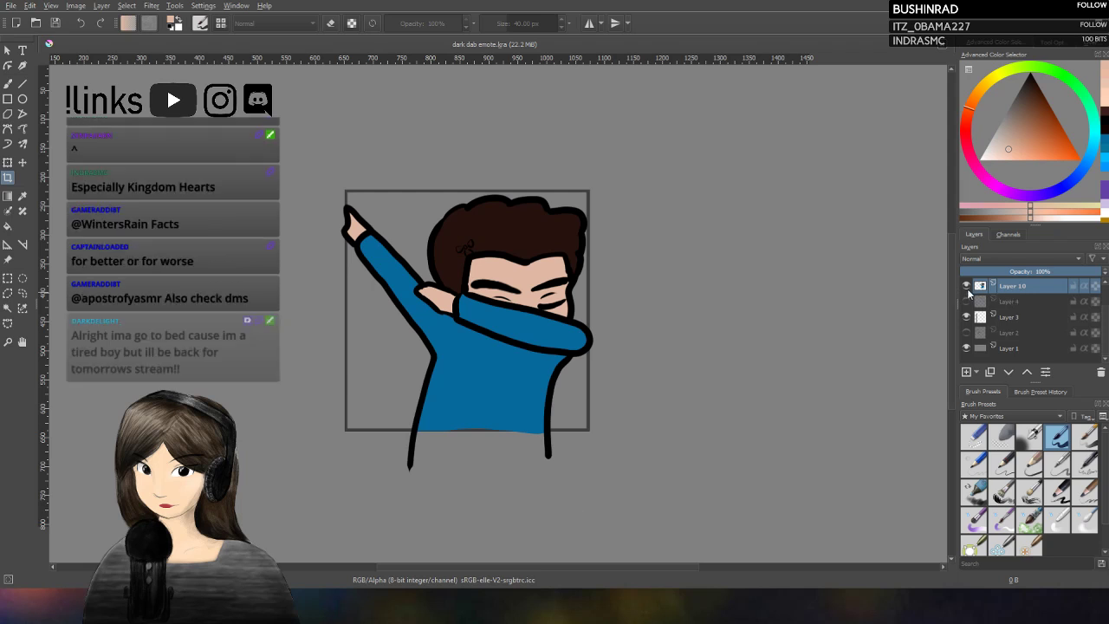
# Step: Sample the sweater's blue and extend its fill on the colour layer below the frame to the ends of the body outlines
pyautogui.click(966, 287)
pyautogui.click(967, 286)
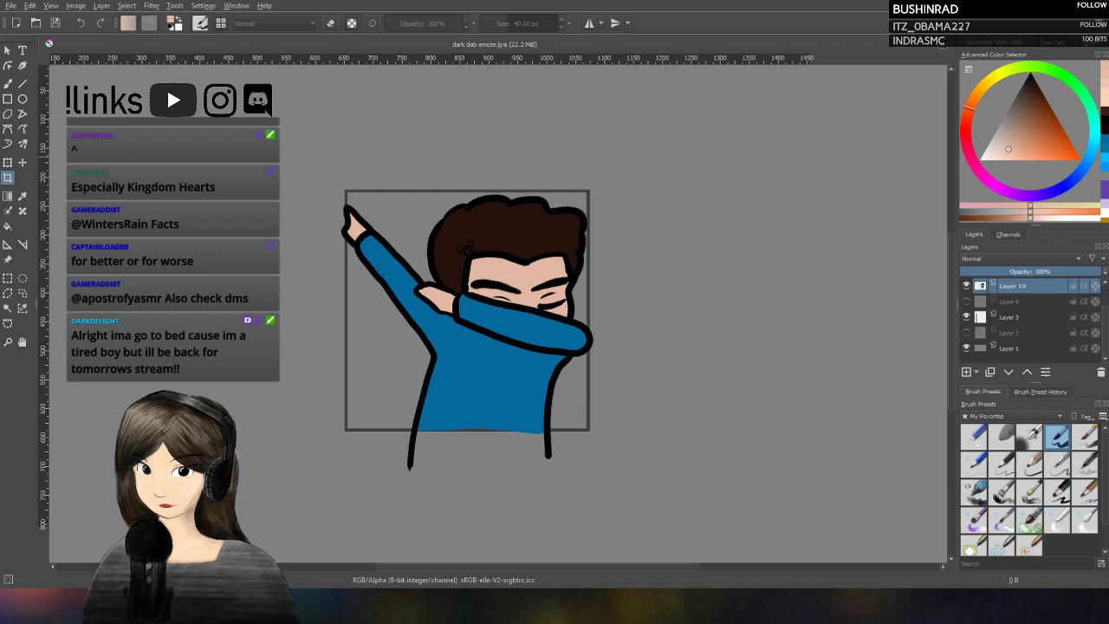
pyautogui.click(22, 196)
pyautogui.click(515, 382)
pyautogui.click(8, 83)
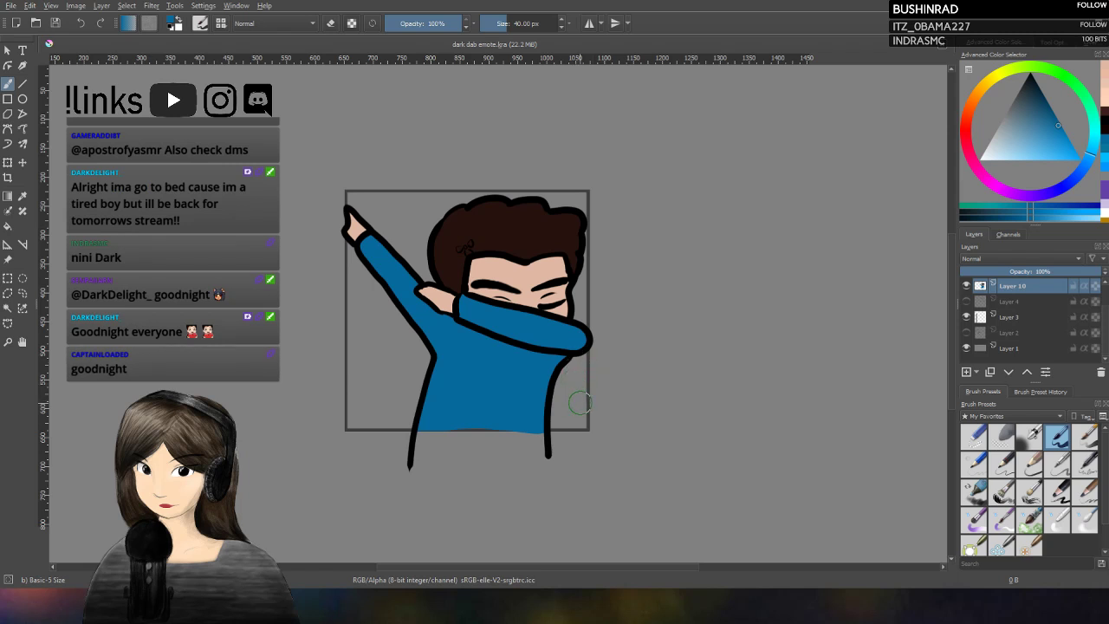
pyautogui.moveTo(457, 443); pyautogui.dragTo(479, 435)
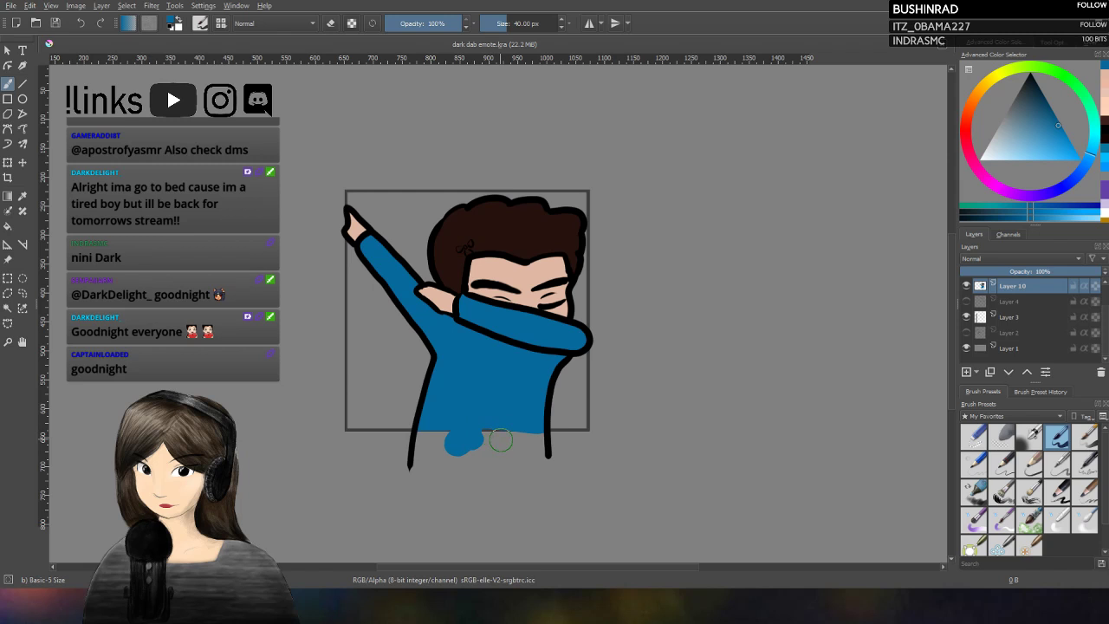
pyautogui.click(966, 286)
pyautogui.click(966, 286)
pyautogui.moveTo(454, 444)
pyautogui.mouseDown()
pyautogui.moveTo(424, 454)
pyautogui.moveTo(497, 430)
pyautogui.moveTo(519, 453)
pyautogui.moveTo(544, 445)
pyautogui.mouseUp()
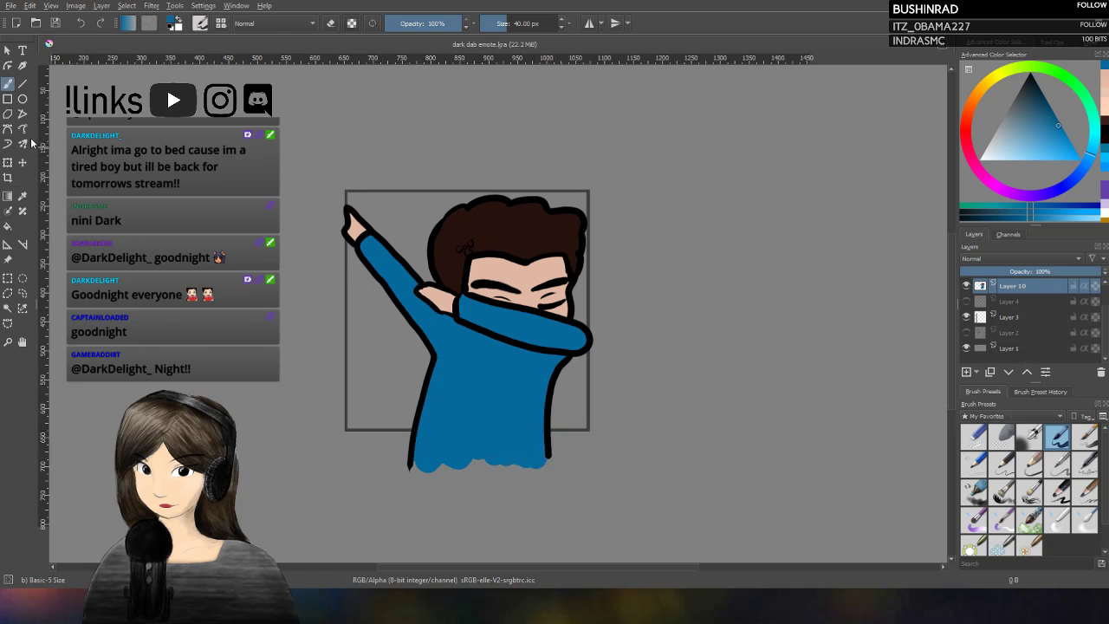
# Step: Select the area inside the square frame and crop the canvas to a rectangle slightly larger than that selection
pyautogui.click(8, 162)
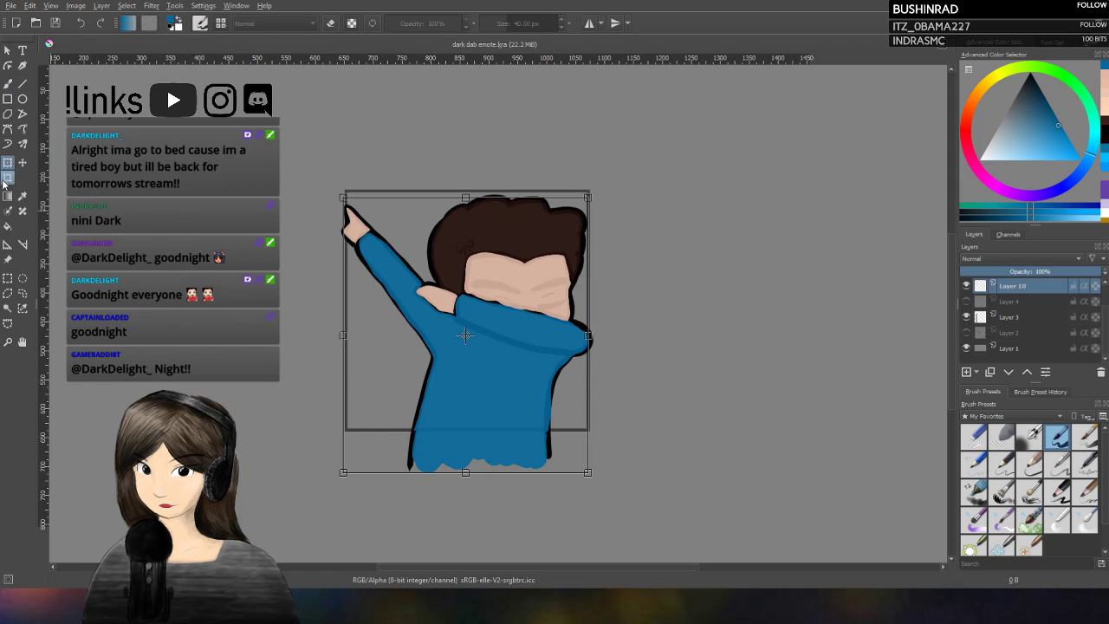
pyautogui.click(8, 177)
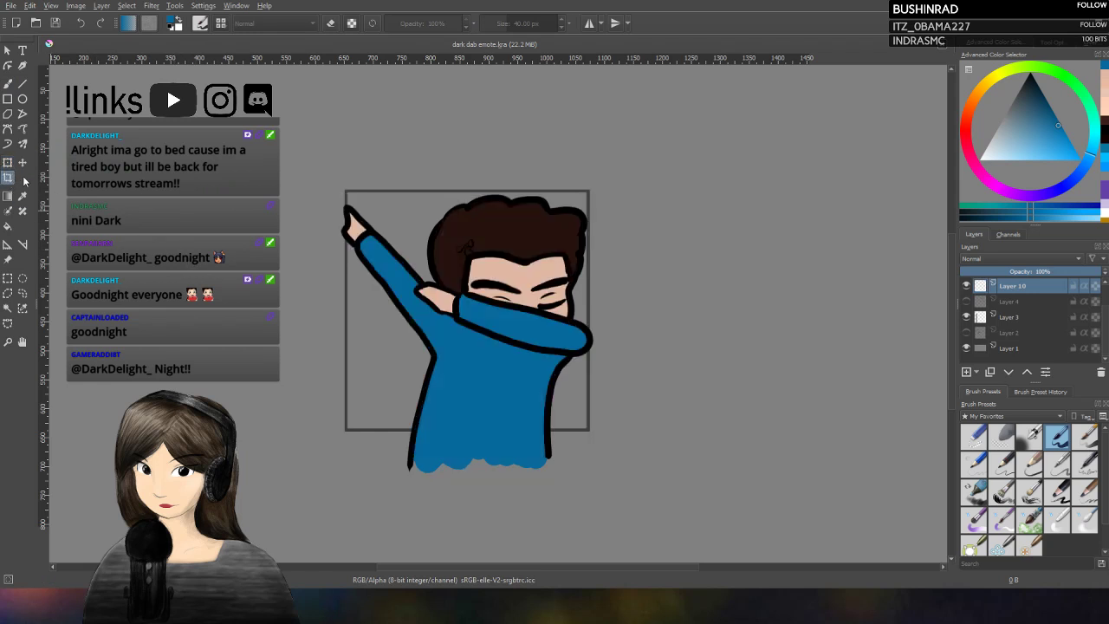
pyautogui.click(8, 278)
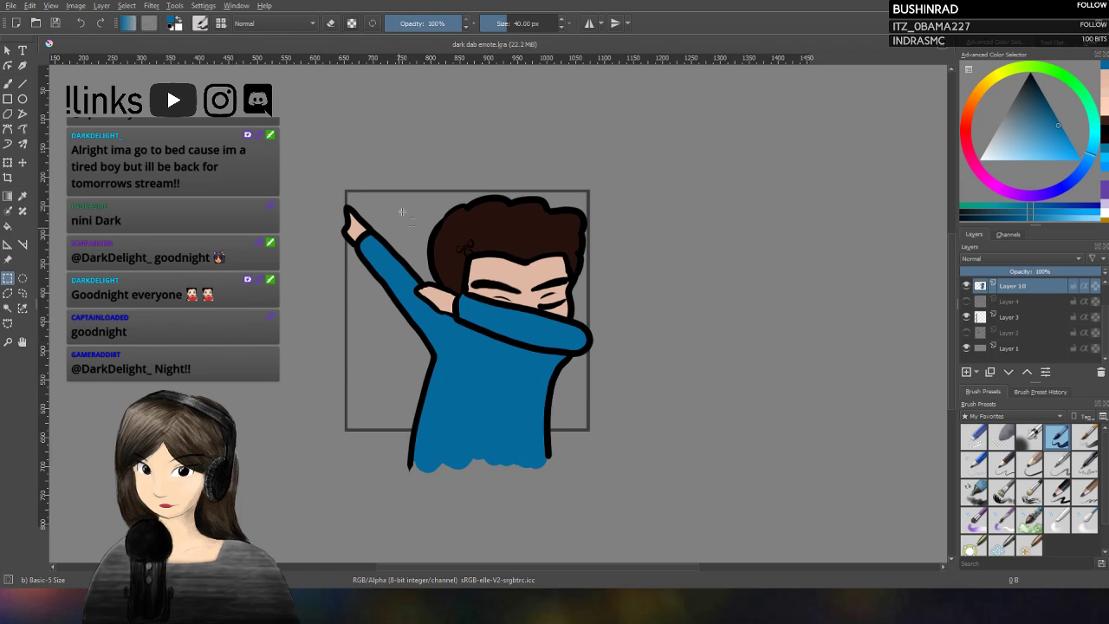
pyautogui.moveTo(345, 191); pyautogui.dragTo(615, 433)
pyautogui.hotkey('ctrl', 't')
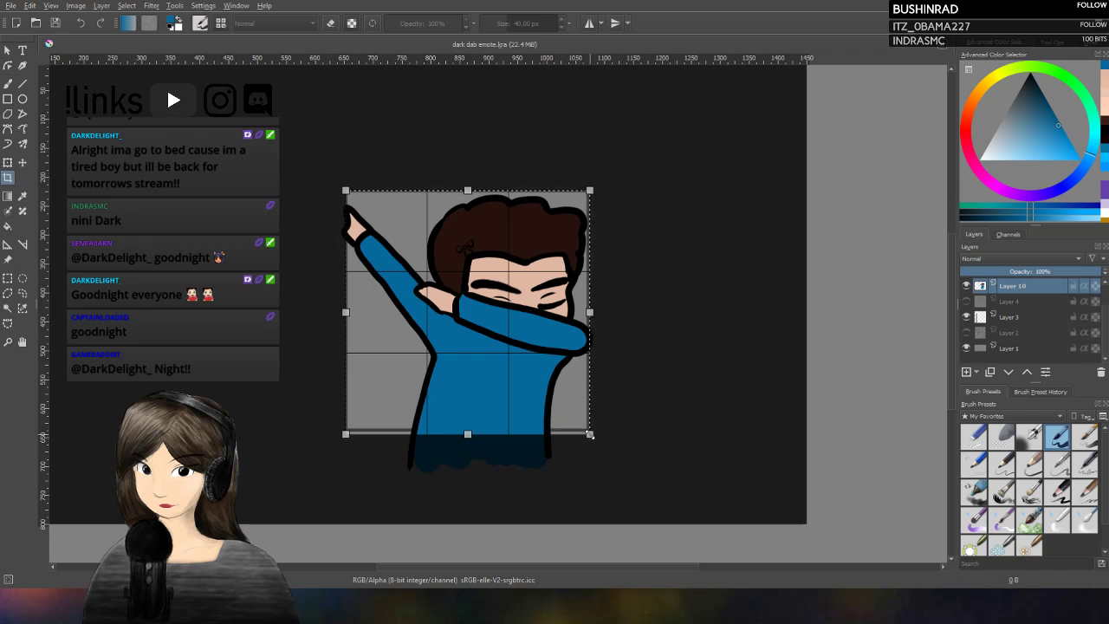
pyautogui.moveTo(589, 433); pyautogui.dragTo(549, 409)
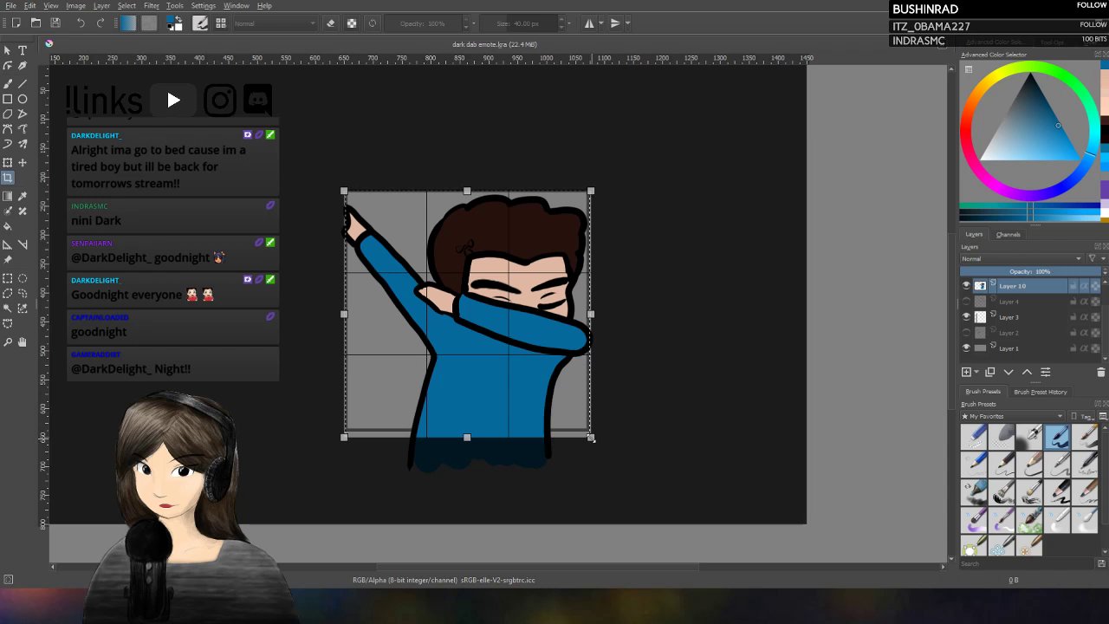
pyautogui.moveTo(591, 437); pyautogui.dragTo(593, 439)
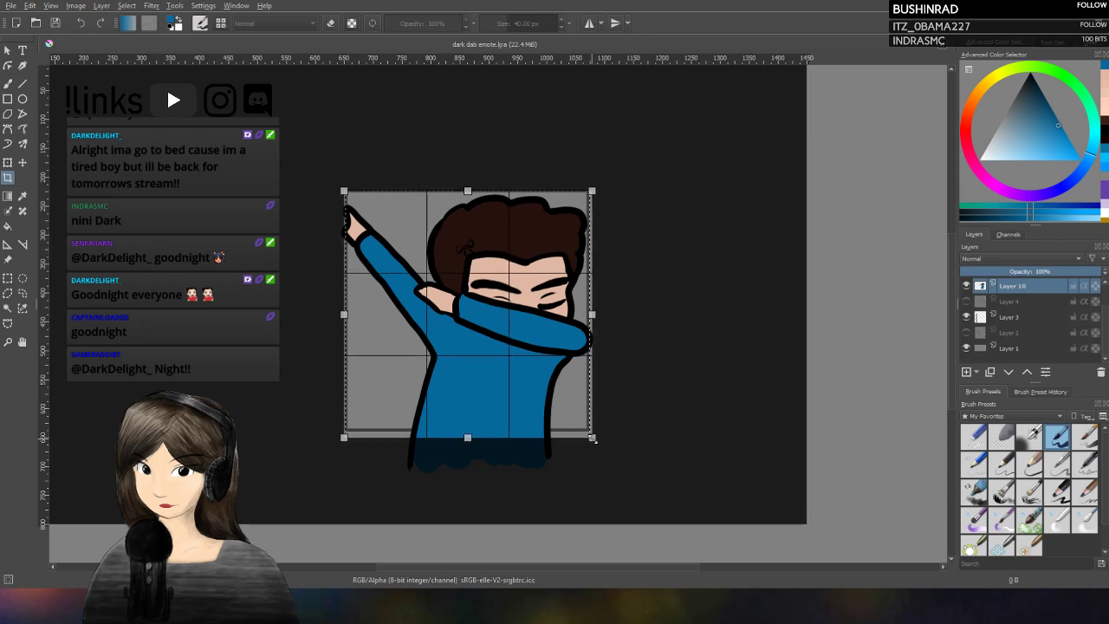
pyautogui.press('Return')
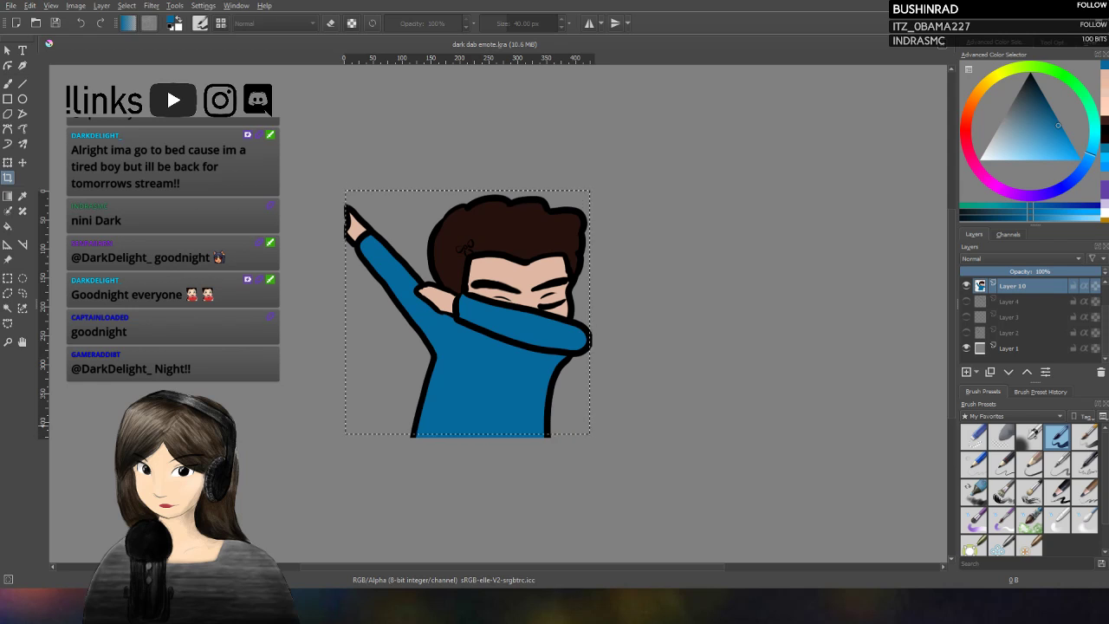
# Step: Clear the selection, and undo both the deselection and the crop
pyautogui.hotkey('ctrl', 'r')
pyautogui.hotkey('ctrl', 'shift', 'a')
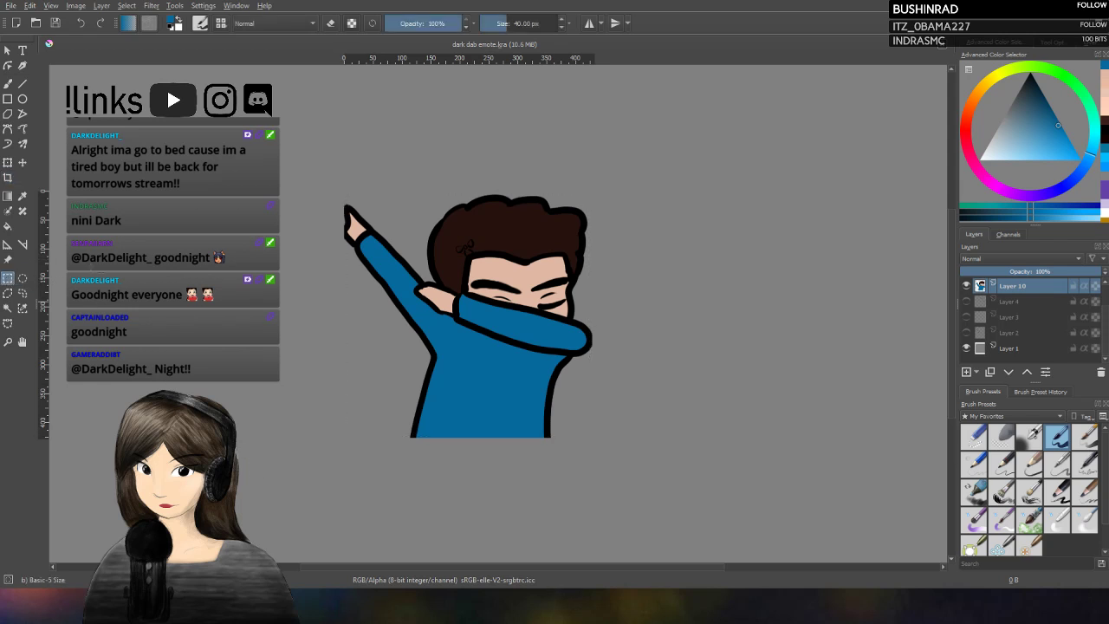
pyautogui.hotkey('ctrl', 'z')
pyautogui.hotkey('ctrl', 'z')
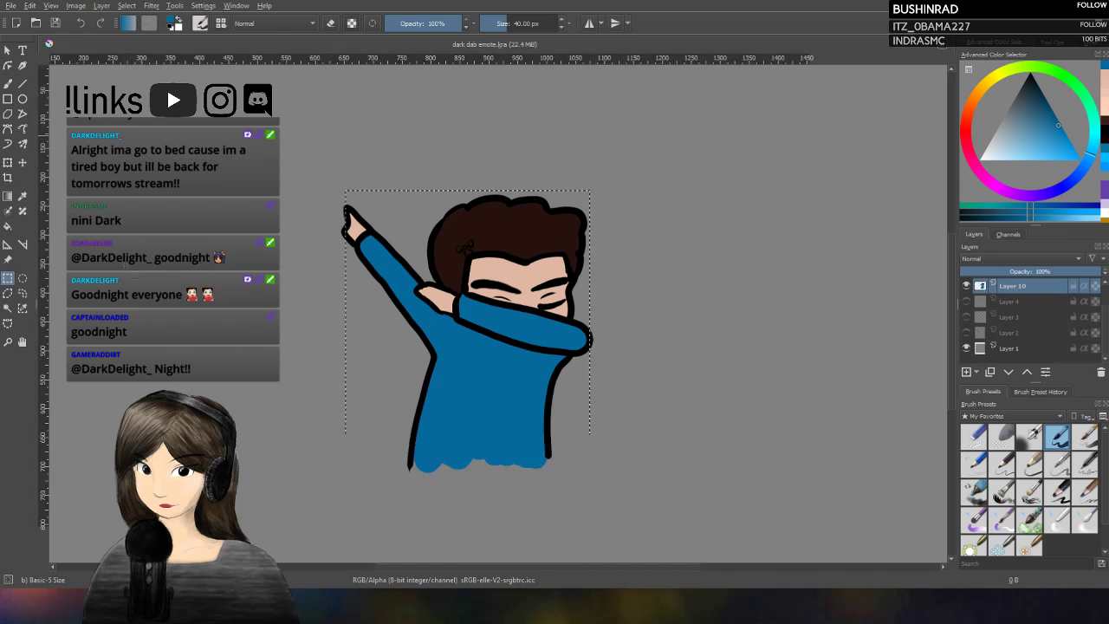
# Step: Try cropping again slightly outside the existing selection, and clear the selection
pyautogui.click(8, 177)
pyautogui.moveTo(345, 190); pyautogui.dragTo(342, 189)
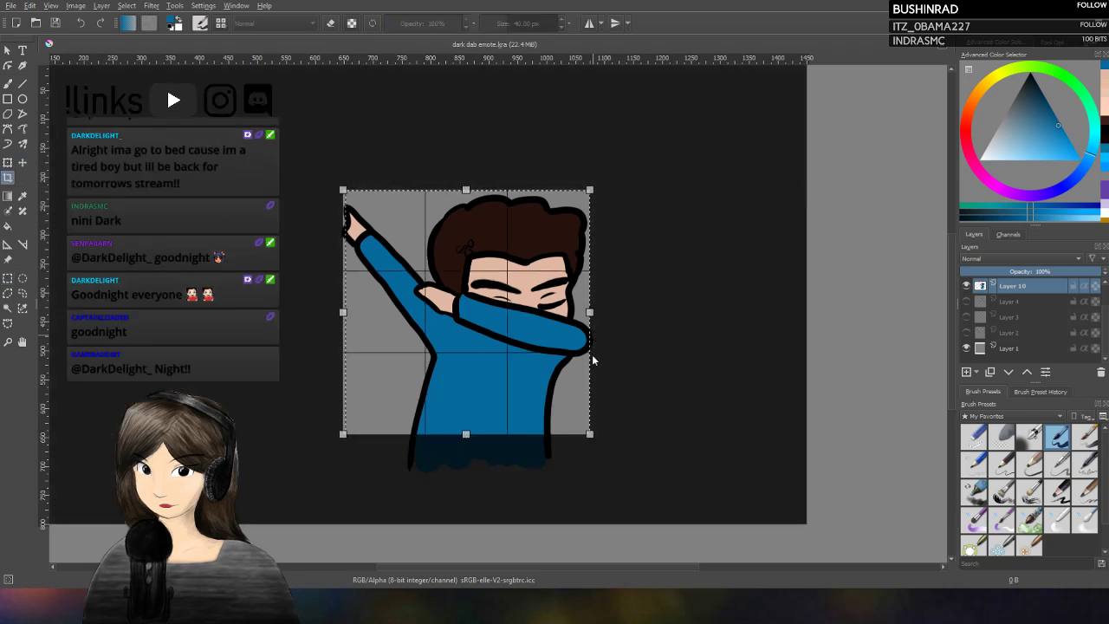
pyautogui.moveTo(589, 434); pyautogui.dragTo(592, 437)
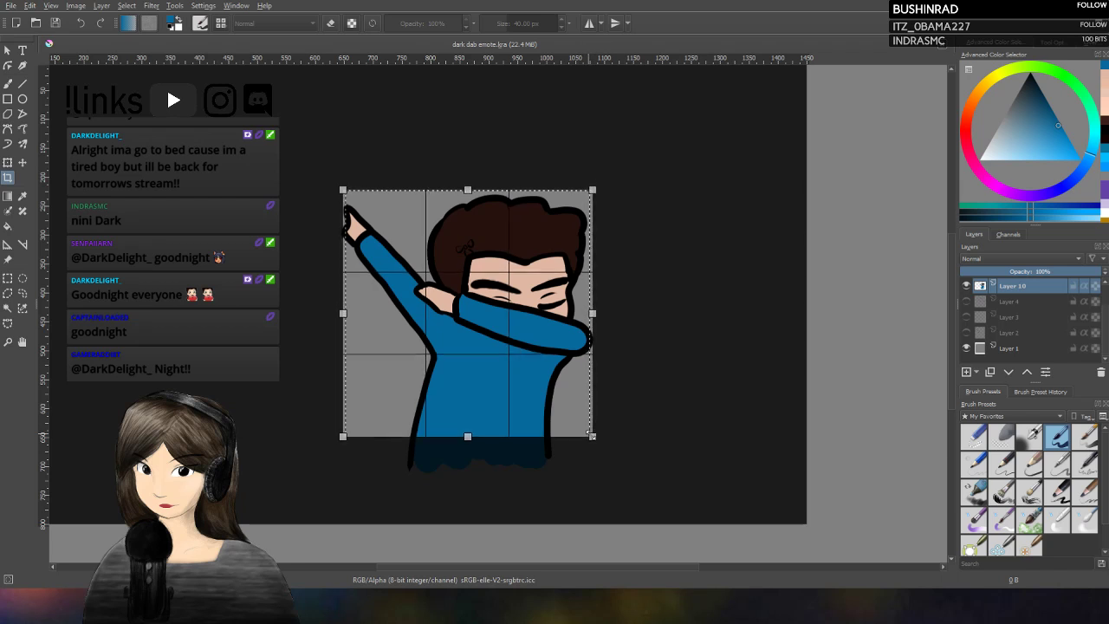
pyautogui.press('Return')
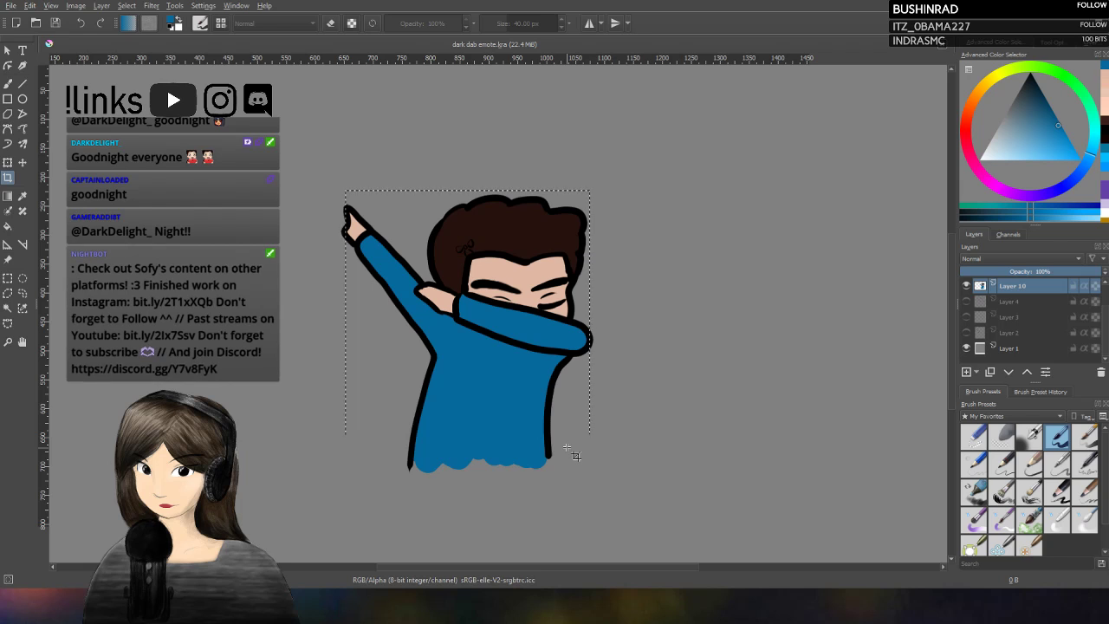
pyautogui.click(8, 278)
pyautogui.hotkey('ctrl', 'shift', 'a')
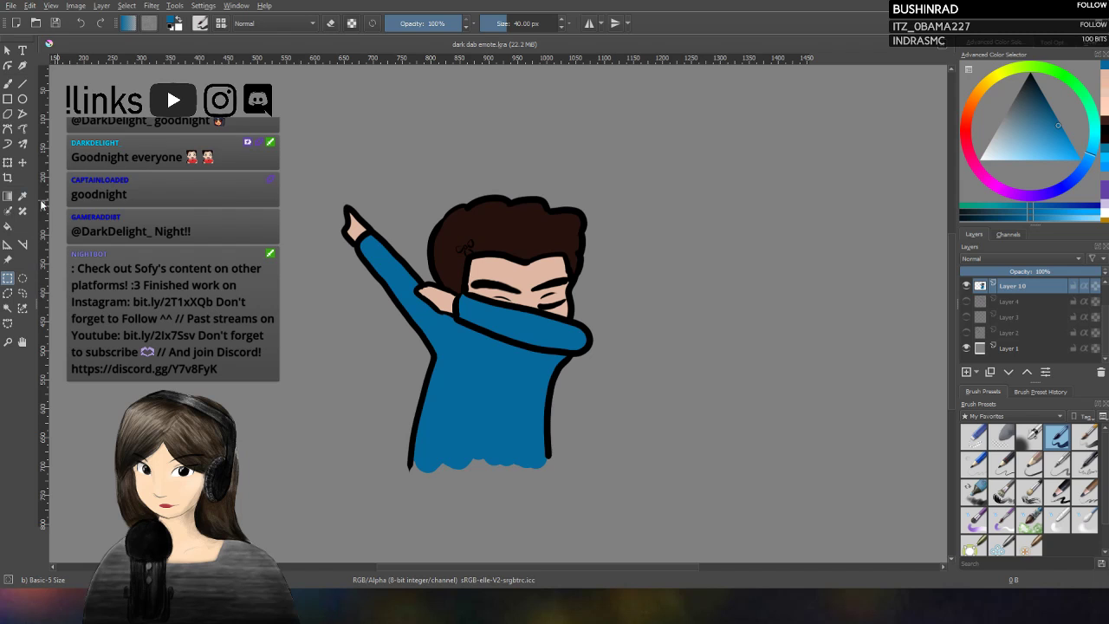
# Step: Crop the canvas closely around the dabbing figure, cutting off the ragged sweater bottom, and hide the grey background on Layer 1
pyautogui.click(8, 177)
pyautogui.click(321, 184)
pyautogui.moveTo(319, 183); pyautogui.dragTo(599, 461)
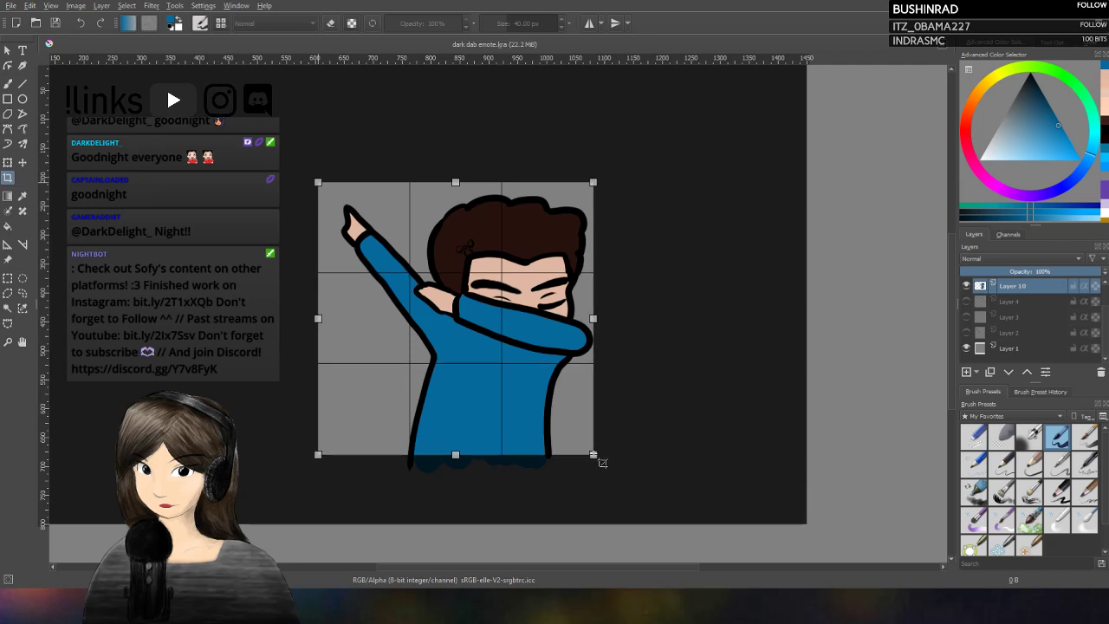
pyautogui.moveTo(317, 180); pyautogui.dragTo(337, 189)
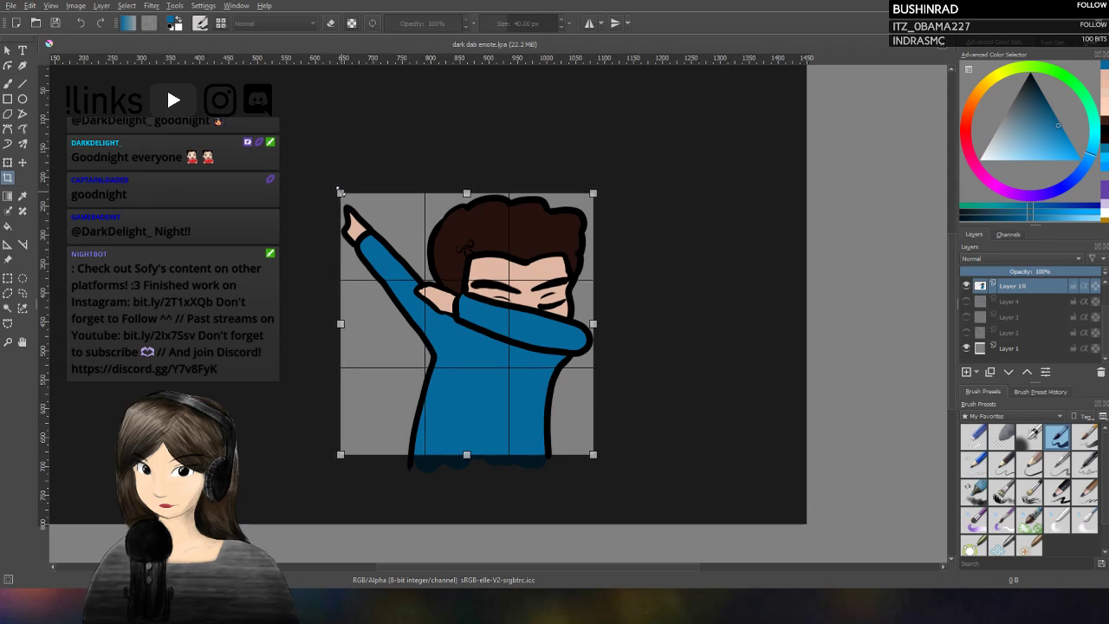
pyautogui.press('Return')
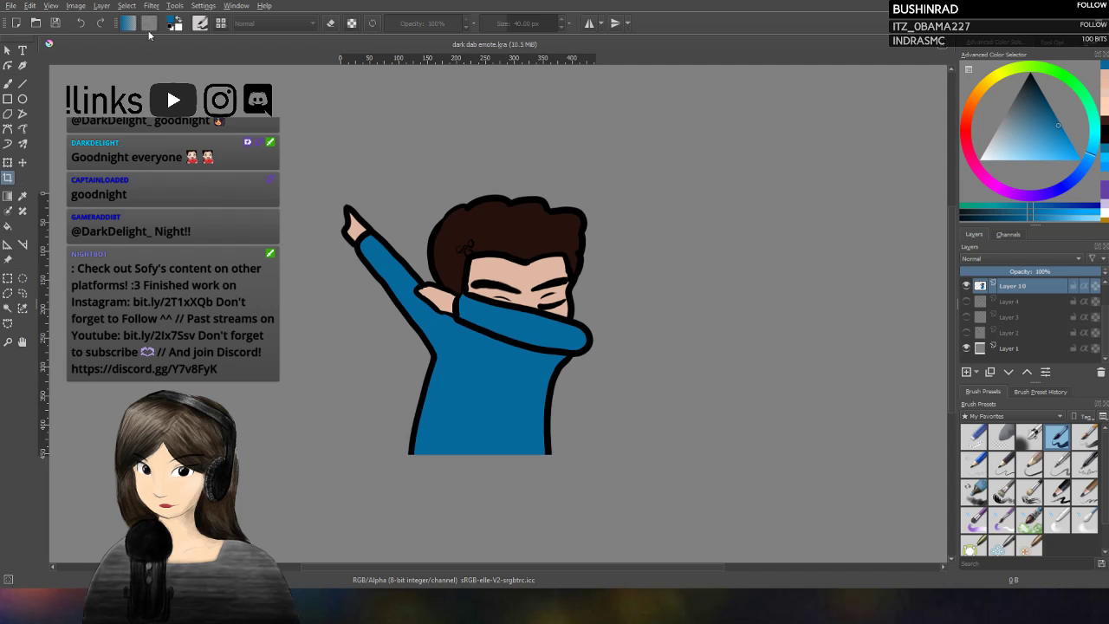
pyautogui.click(966, 348)
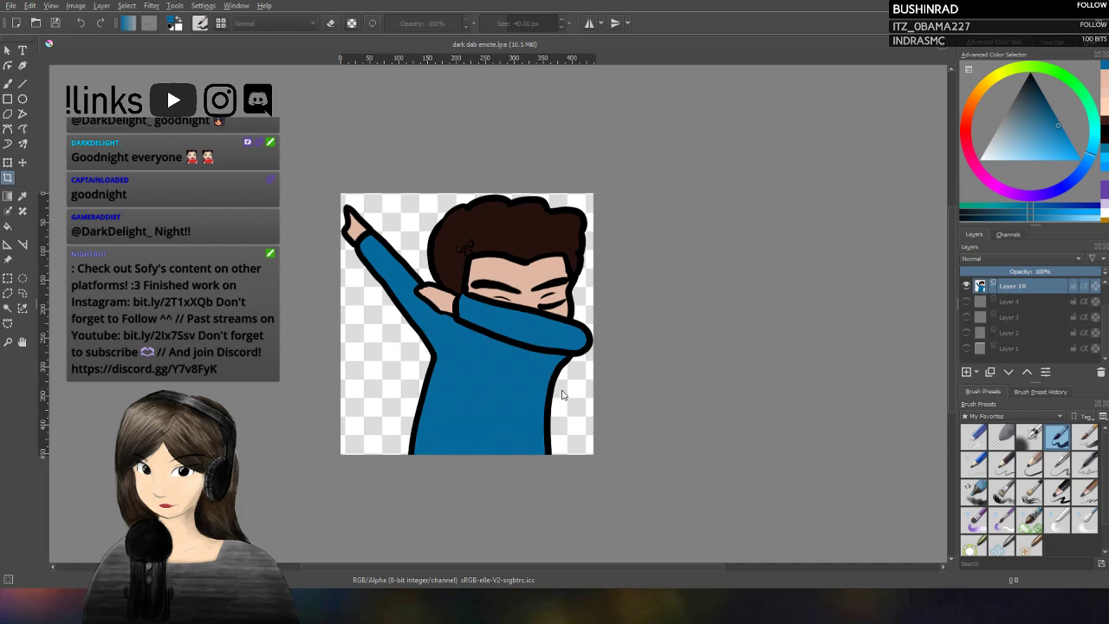
pyautogui.hotkey('ctrl', 'z')
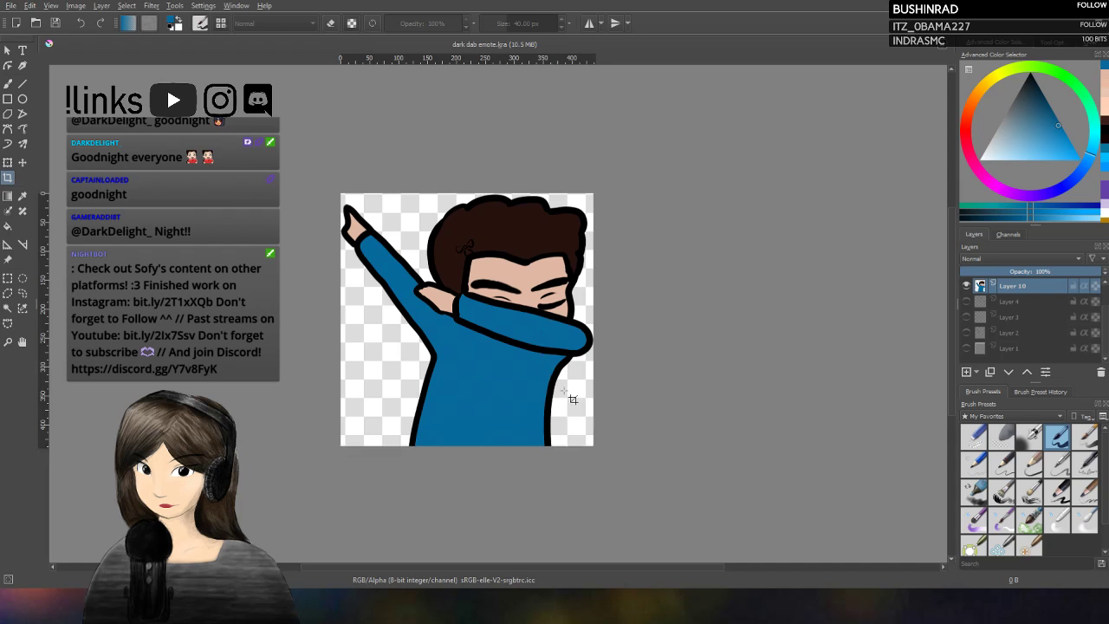
# Step: Save the cropped emote as a separate file and save its scaled-down version as dark dab emote_28.png
pyautogui.click(11, 9)
pyautogui.click(37, 69)
pyautogui.press('Return')
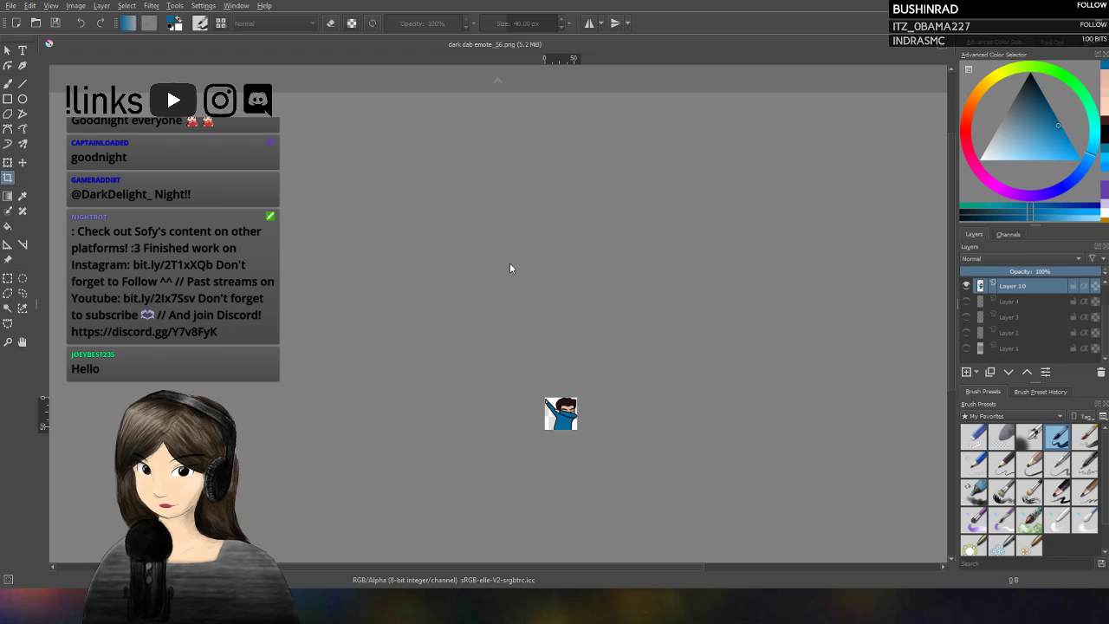
pyautogui.scroll(-2, 588, 397)
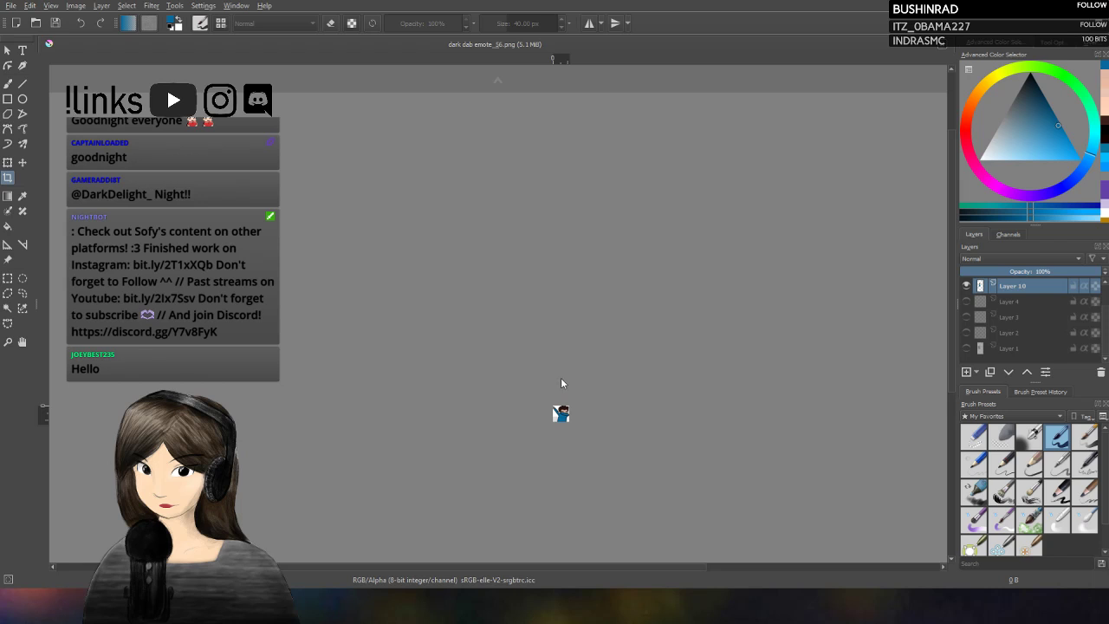
pyautogui.hotkey('ctrl', 's')
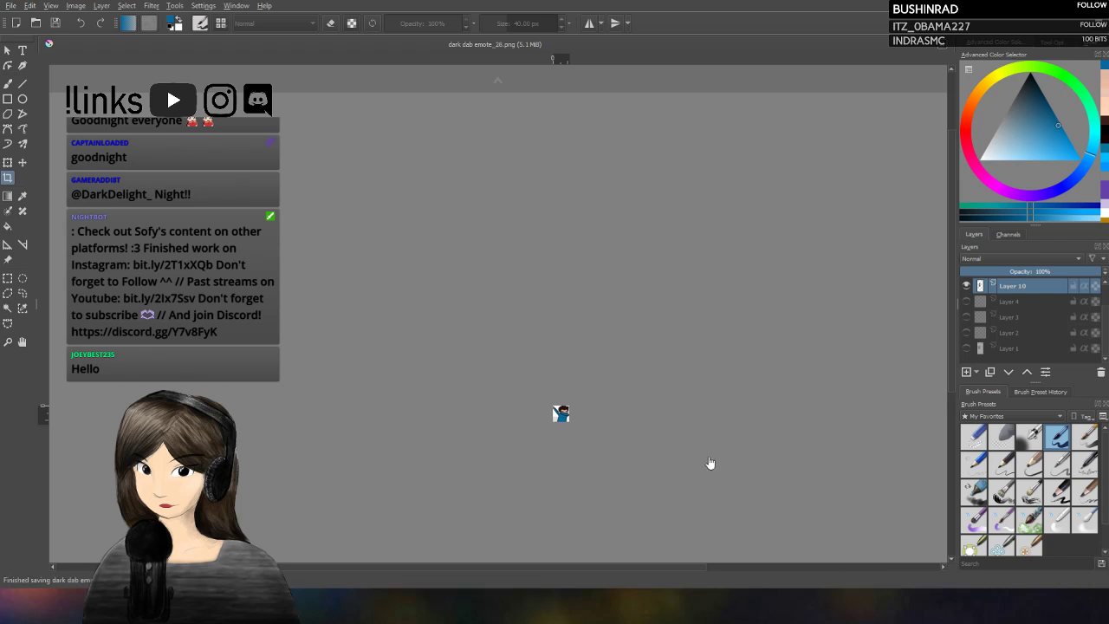
# Step: Close the finished emote and create a new blank 1450 x 800 document
pyautogui.click(941, 48)
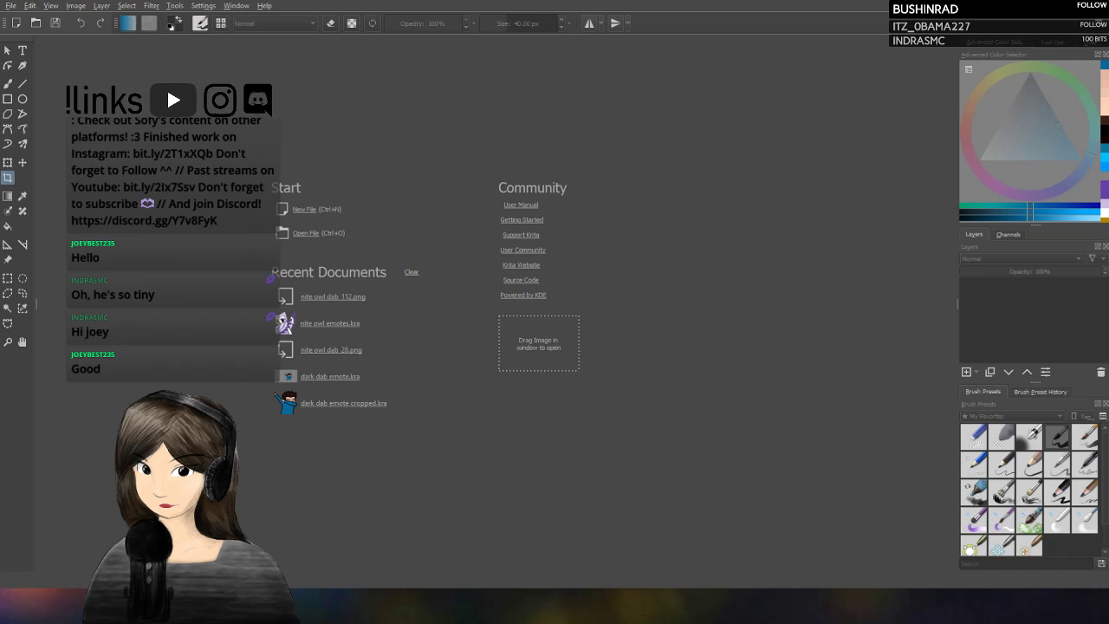
pyautogui.click(309, 212)
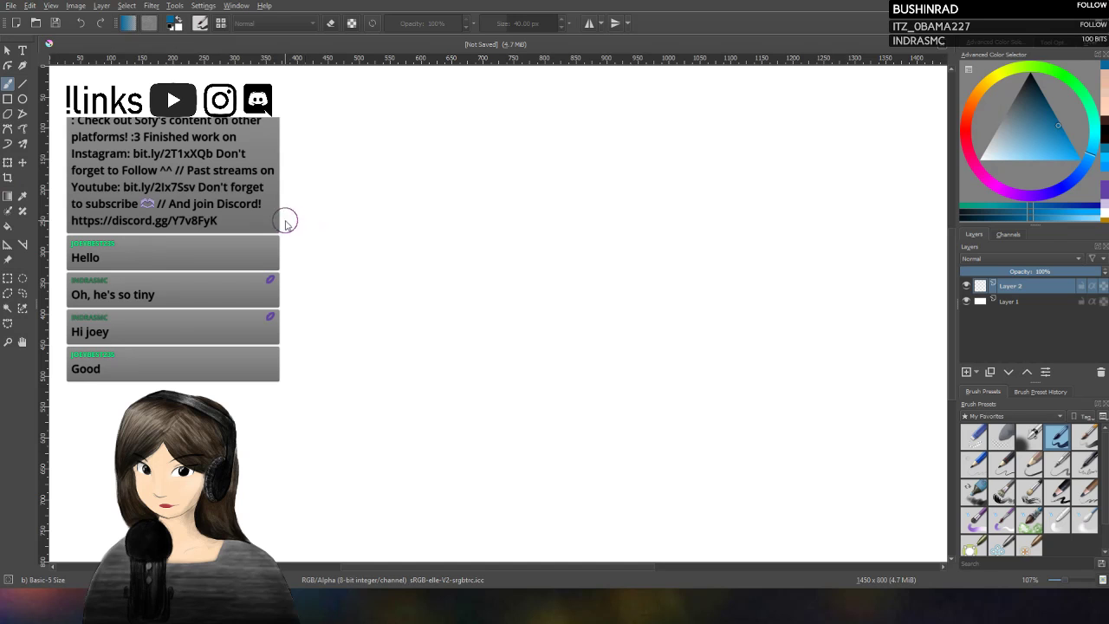
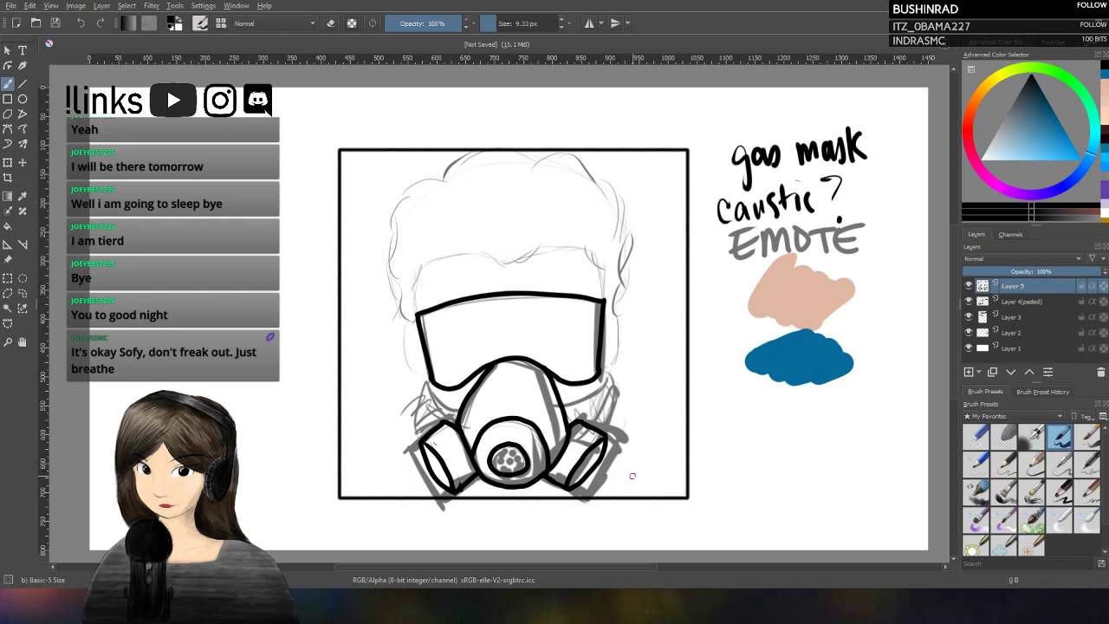
# Step: Ink the mask straps below the visor and both ears in black on Layer 5, using the 9.33 px brush
pyautogui.moveTo(604, 374)
pyautogui.mouseDown()
pyautogui.moveTo(600, 390)
pyautogui.moveTo(564, 407)
pyautogui.mouseUp()
pyautogui.moveTo(608, 372); pyautogui.dragTo(613, 418)
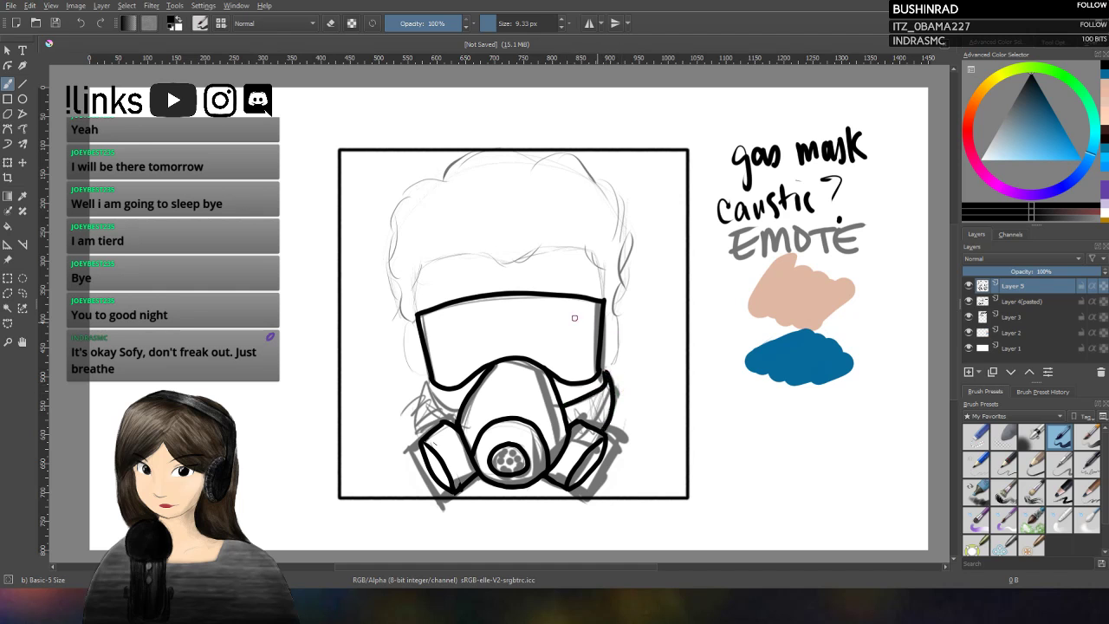
pyautogui.moveTo(430, 381)
pyautogui.mouseDown()
pyautogui.moveTo(443, 404)
pyautogui.moveTo(453, 400)
pyautogui.moveTo(427, 380)
pyautogui.moveTo(425, 432)
pyautogui.mouseUp()
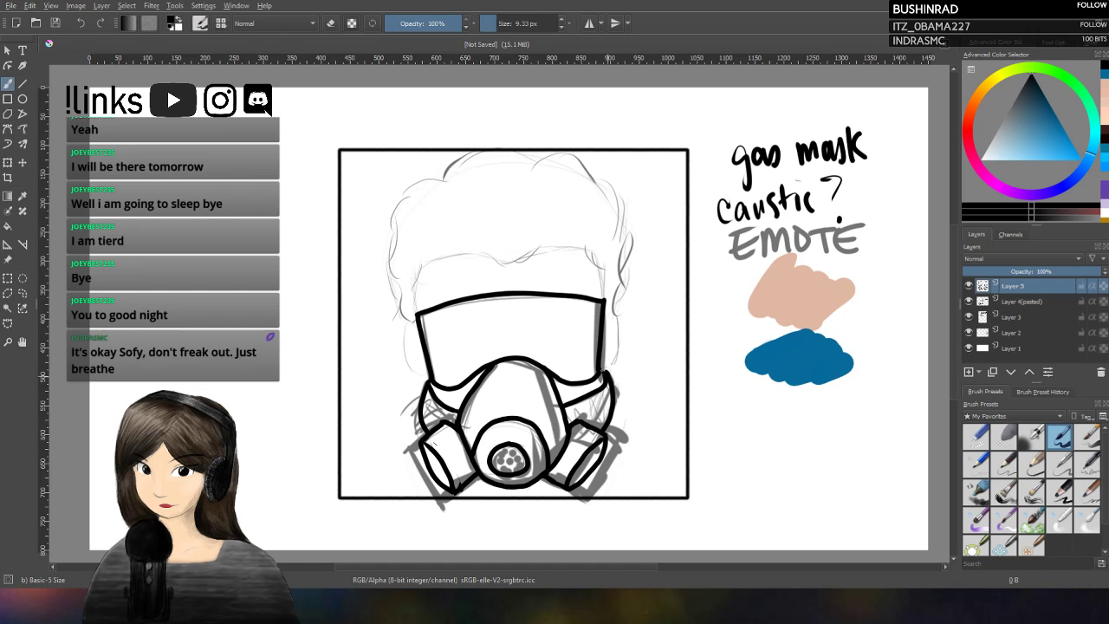
pyautogui.moveTo(609, 314)
pyautogui.mouseDown()
pyautogui.moveTo(617, 350)
pyautogui.moveTo(607, 369)
pyautogui.mouseUp()
pyautogui.moveTo(414, 317)
pyautogui.mouseDown()
pyautogui.moveTo(404, 338)
pyautogui.moveTo(426, 373)
pyautogui.mouseUp()
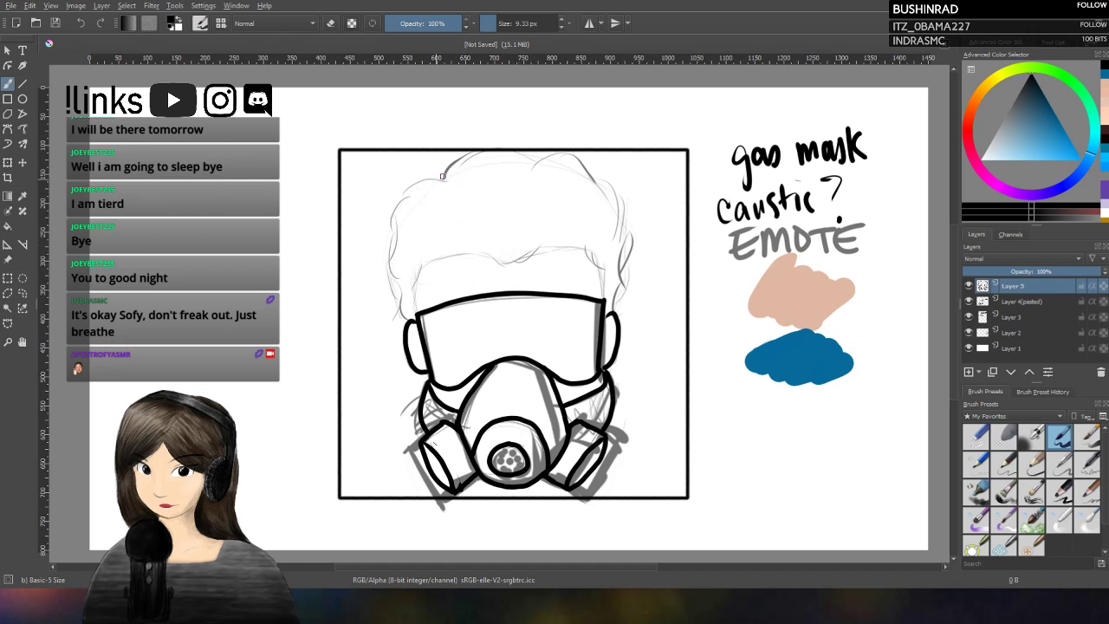
# Step: Ink the wavy outer hair outline over the sketch, from one ear across the top of the head to the other
pyautogui.moveTo(443, 177)
pyautogui.mouseDown()
pyautogui.moveTo(401, 203)
pyautogui.moveTo(388, 256)
pyautogui.moveTo(400, 277)
pyautogui.mouseUp()
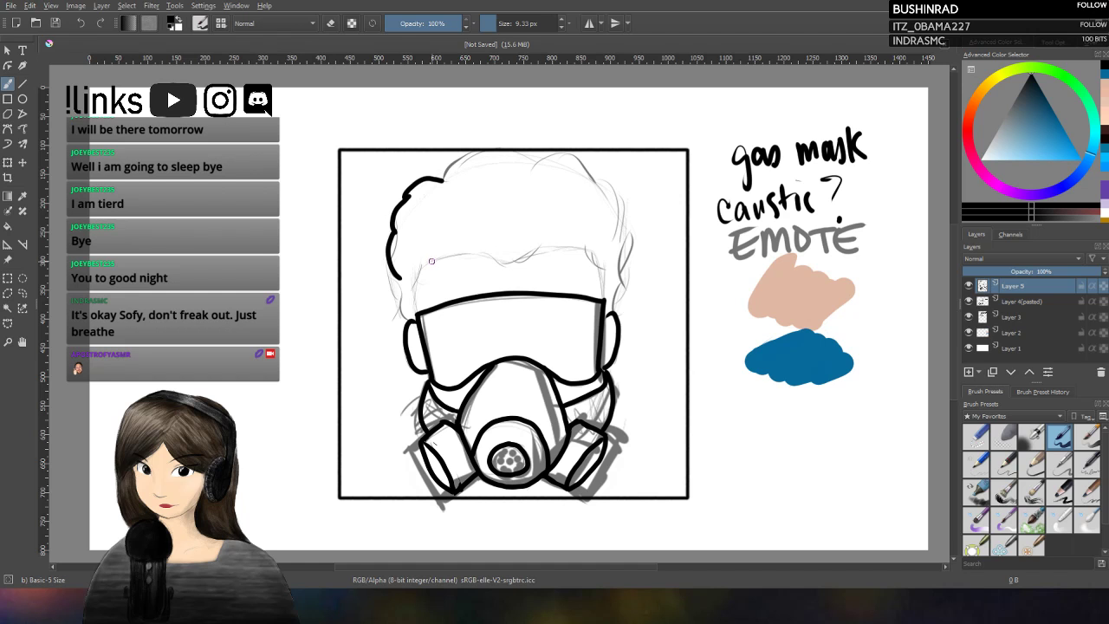
pyautogui.moveTo(388, 260); pyautogui.dragTo(408, 318)
pyautogui.moveTo(444, 179)
pyautogui.mouseDown()
pyautogui.moveTo(483, 148)
pyautogui.moveTo(532, 168)
pyautogui.moveTo(518, 153)
pyautogui.moveTo(587, 162)
pyautogui.moveTo(622, 216)
pyautogui.moveTo(616, 320)
pyautogui.mouseUp()
pyautogui.hotkey('ctrl', 'z')
pyautogui.hotkey('ctrl', 'z')
pyautogui.hotkey('ctrl', 'z')
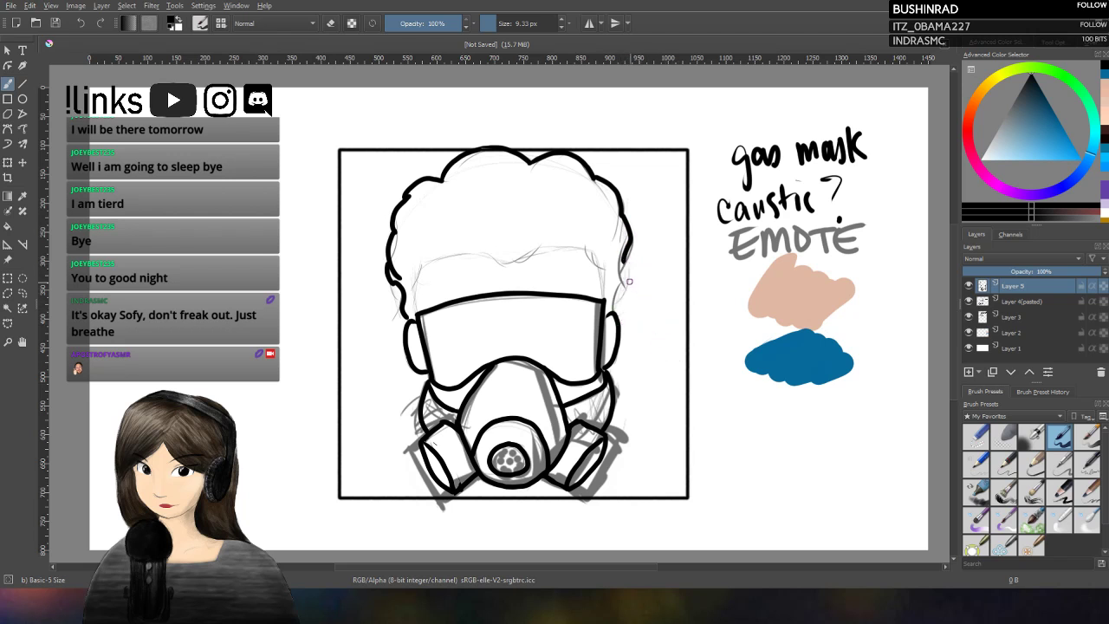
pyautogui.moveTo(624, 260); pyautogui.dragTo(625, 282)
pyautogui.hotkey('ctrl', 'z')
# Step: Ink both sides of the forehead above the visor and the hairline dipping in the middle, redrawing unsatisfactory strokes
pyautogui.moveTo(586, 247)
pyautogui.mouseDown()
pyautogui.moveTo(604, 266)
pyautogui.moveTo(604, 303)
pyautogui.mouseUp()
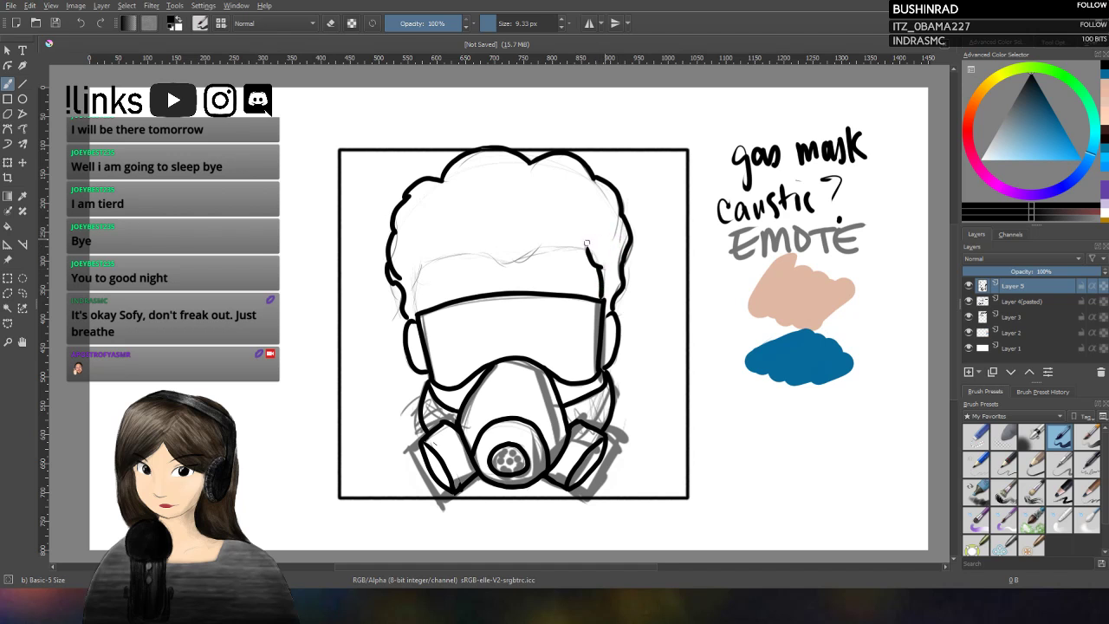
pyautogui.hotkey('ctrl', 'z')
pyautogui.hotkey('ctrl', 'z')
pyautogui.moveTo(425, 264); pyautogui.dragTo(417, 312)
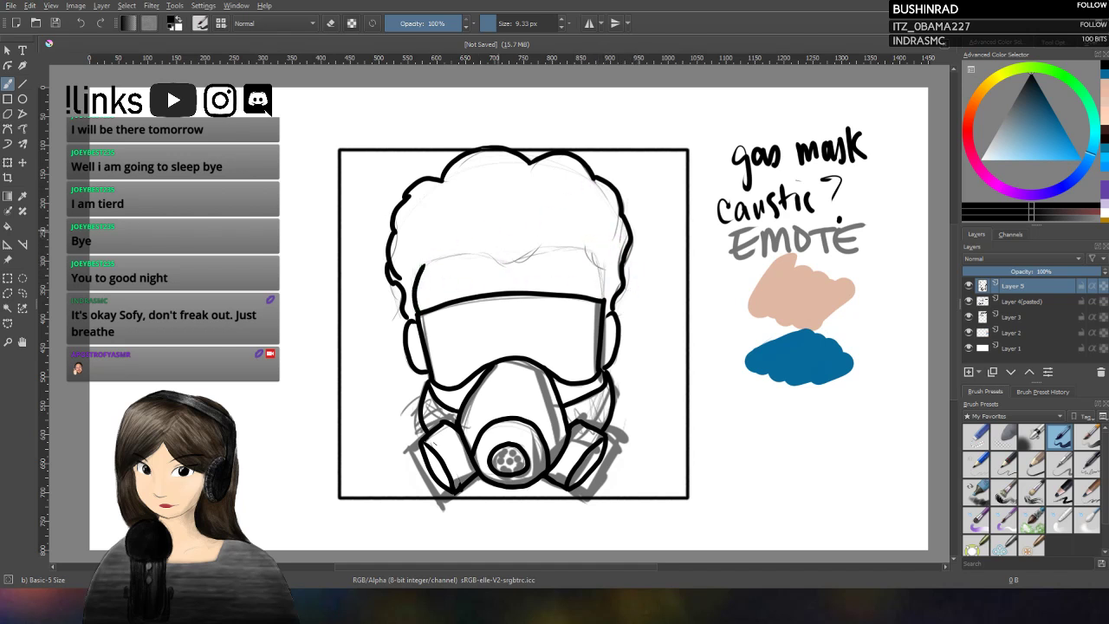
pyautogui.hotkey('ctrl', 'z')
pyautogui.moveTo(420, 261); pyautogui.dragTo(417, 312)
pyautogui.moveTo(416, 267)
pyautogui.mouseDown()
pyautogui.moveTo(504, 265)
pyautogui.moveTo(540, 250)
pyautogui.moveTo(598, 270)
pyautogui.moveTo(604, 296)
pyautogui.mouseUp()
pyautogui.hotkey('ctrl', 'z')
pyautogui.hotkey('ctrl', 'z')
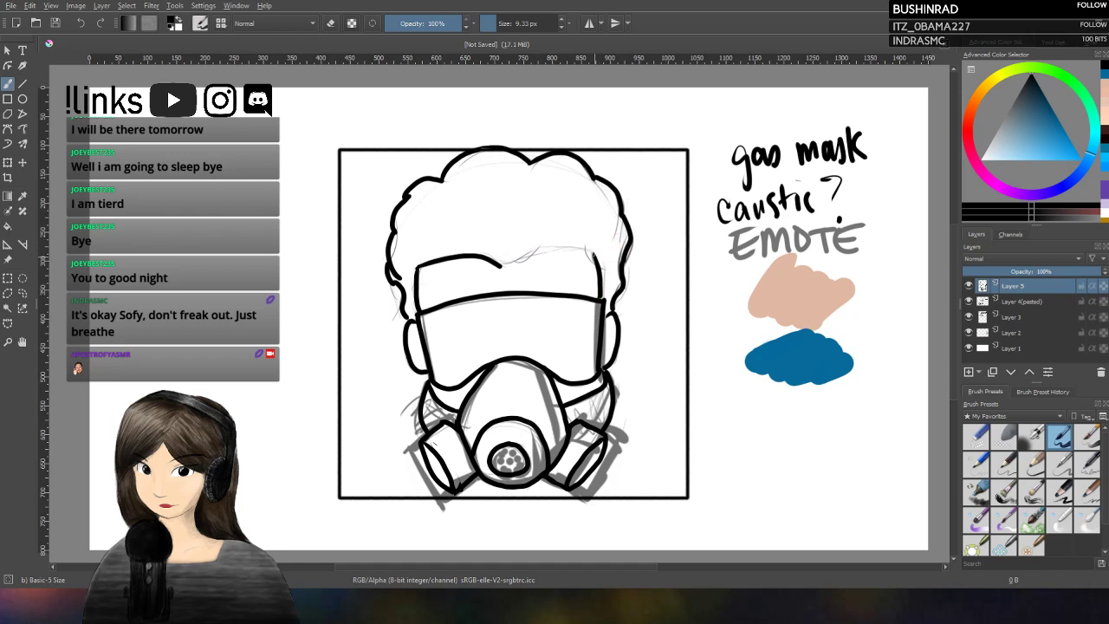
pyautogui.moveTo(594, 253)
pyautogui.mouseDown()
pyautogui.moveTo(545, 247)
pyautogui.moveTo(500, 267)
pyautogui.mouseUp()
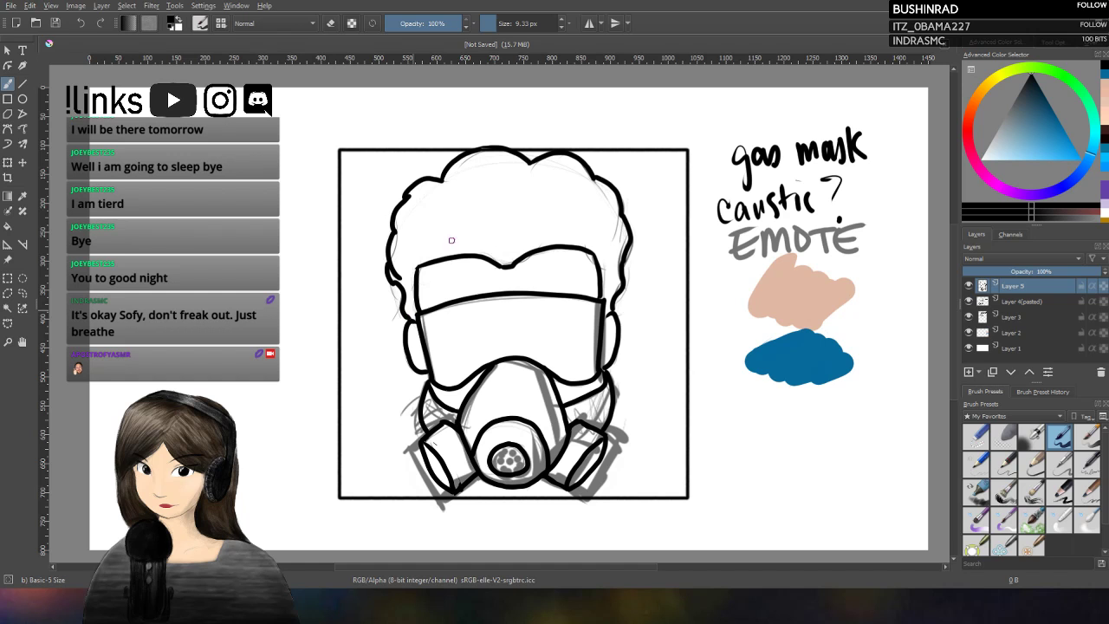
# Step: Hide the rough mask sketch on Layer 4 (pasted) and switch the brush to eraser mode
pyautogui.click(969, 301)
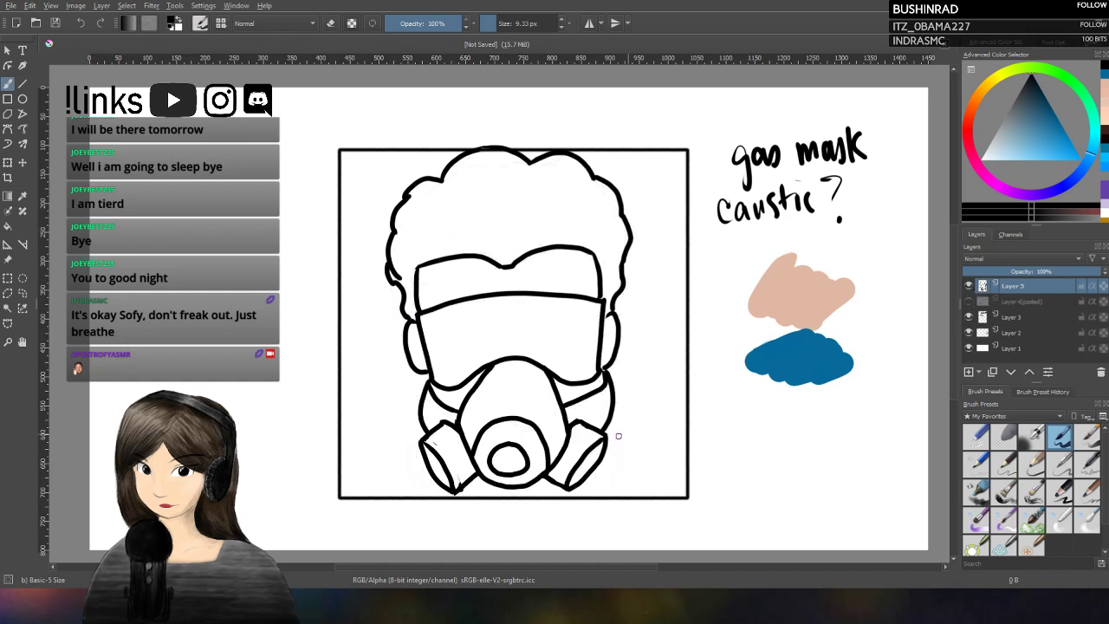
pyautogui.click(331, 24)
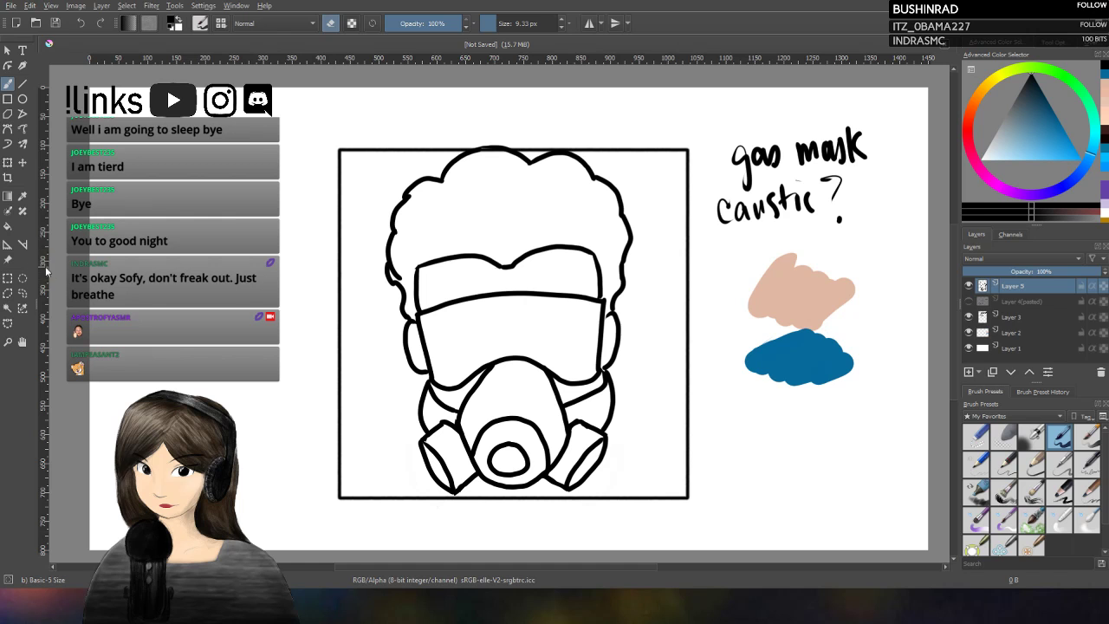
# Step: Shift the Layer 5 line art slightly down within the square frame and touch up the outline at the top of the hair
pyautogui.click(23, 162)
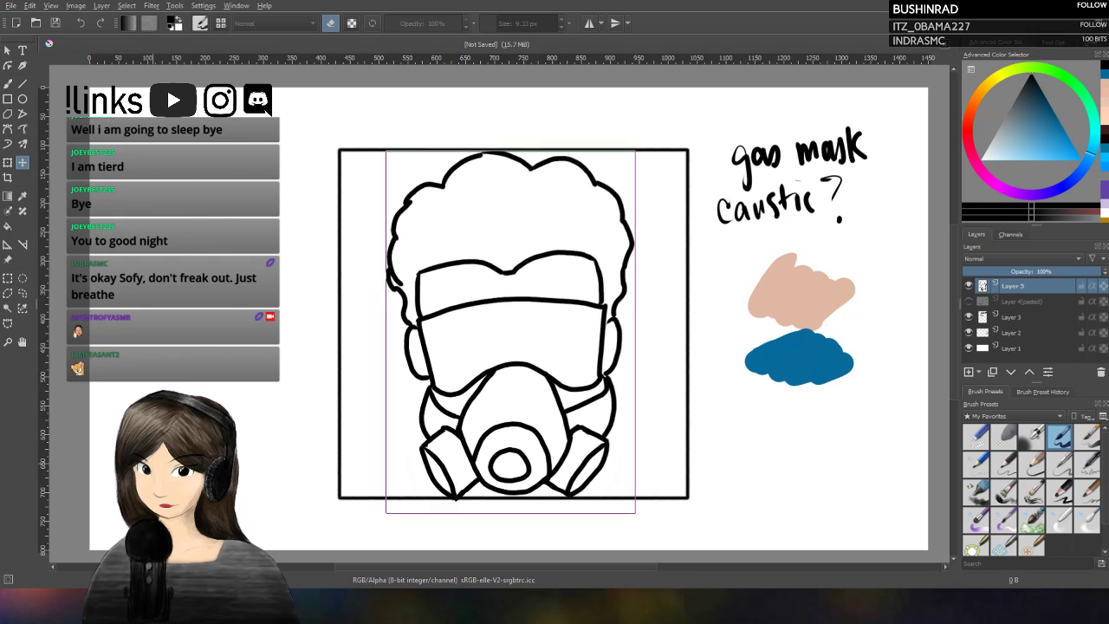
pyautogui.click(7, 84)
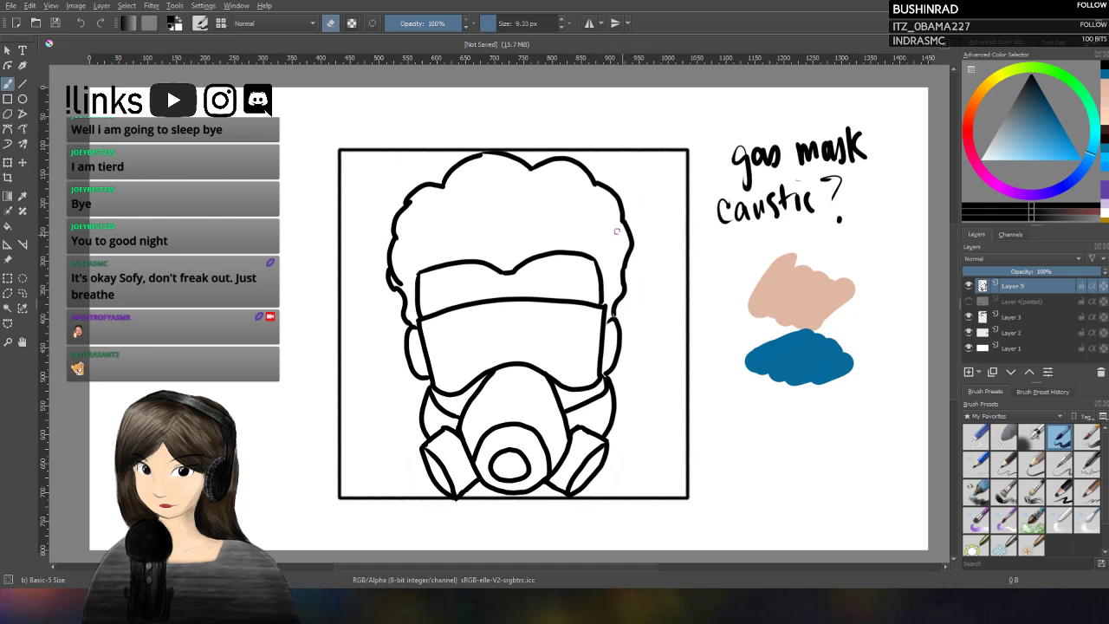
pyautogui.click(330, 24)
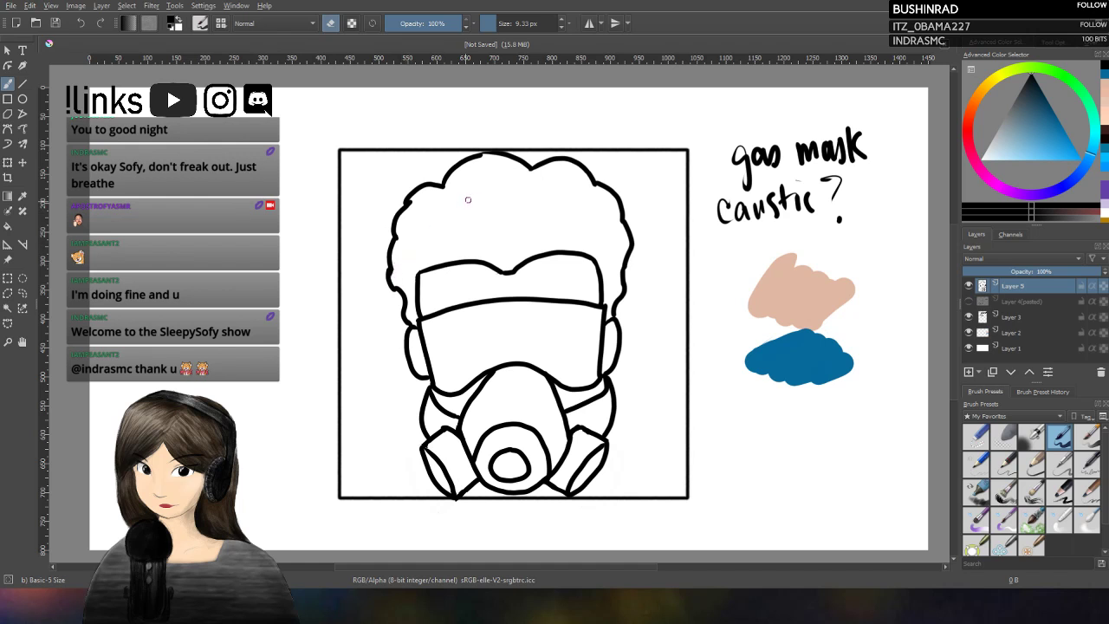
pyautogui.click(336, 27)
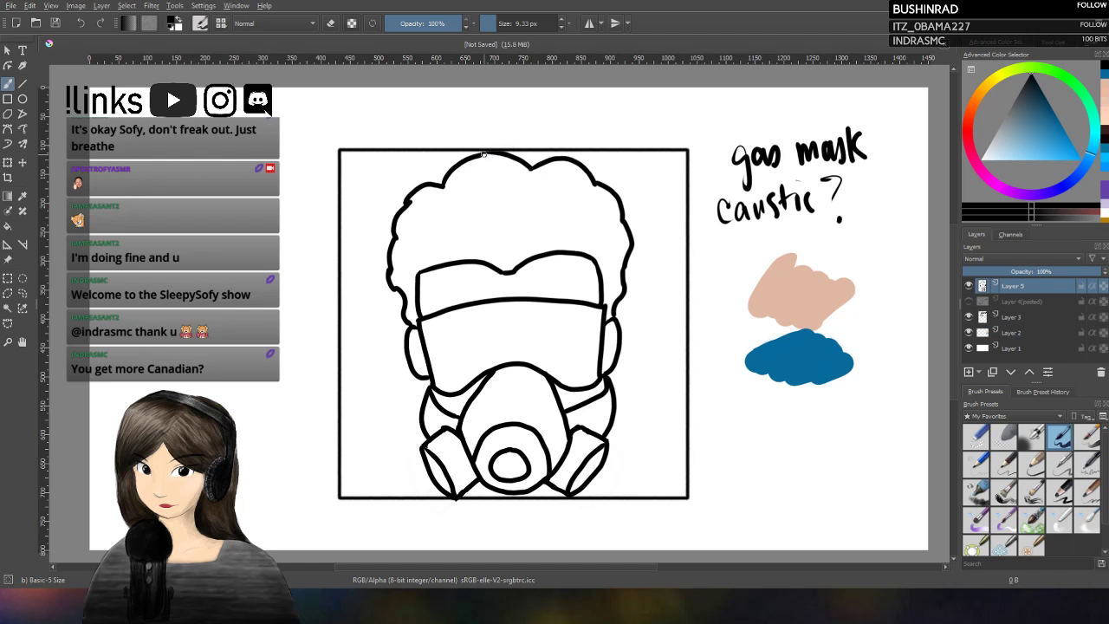
pyautogui.moveTo(483, 154); pyautogui.dragTo(492, 154)
pyautogui.click(330, 24)
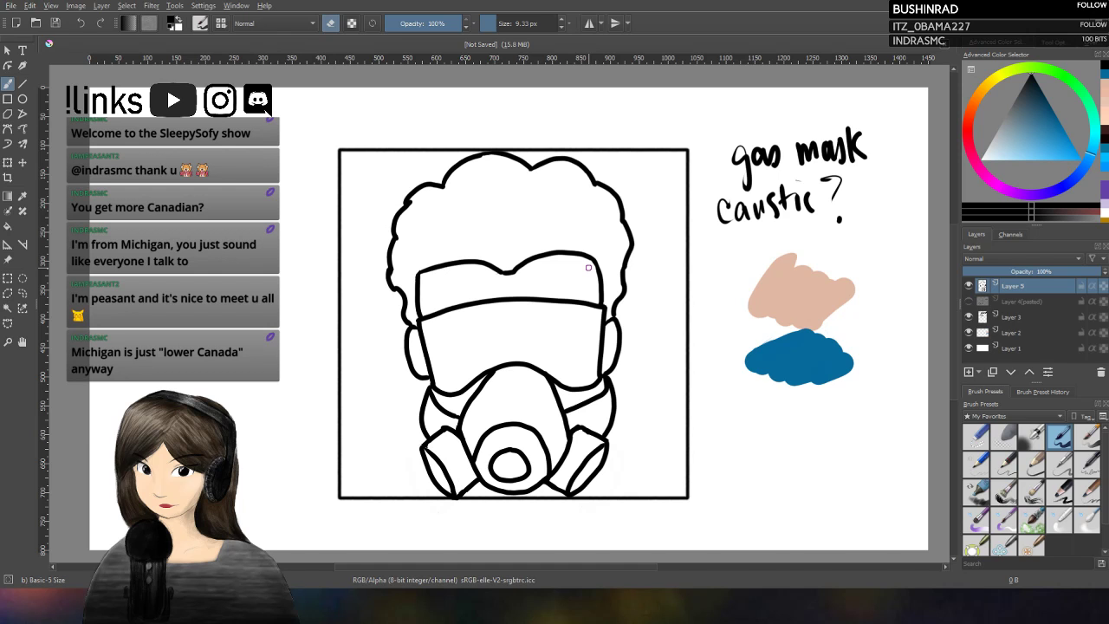
# Step: Erase the small inner circle from the round front filter of the gas mask
pyautogui.scroll(-6, 684, 270)
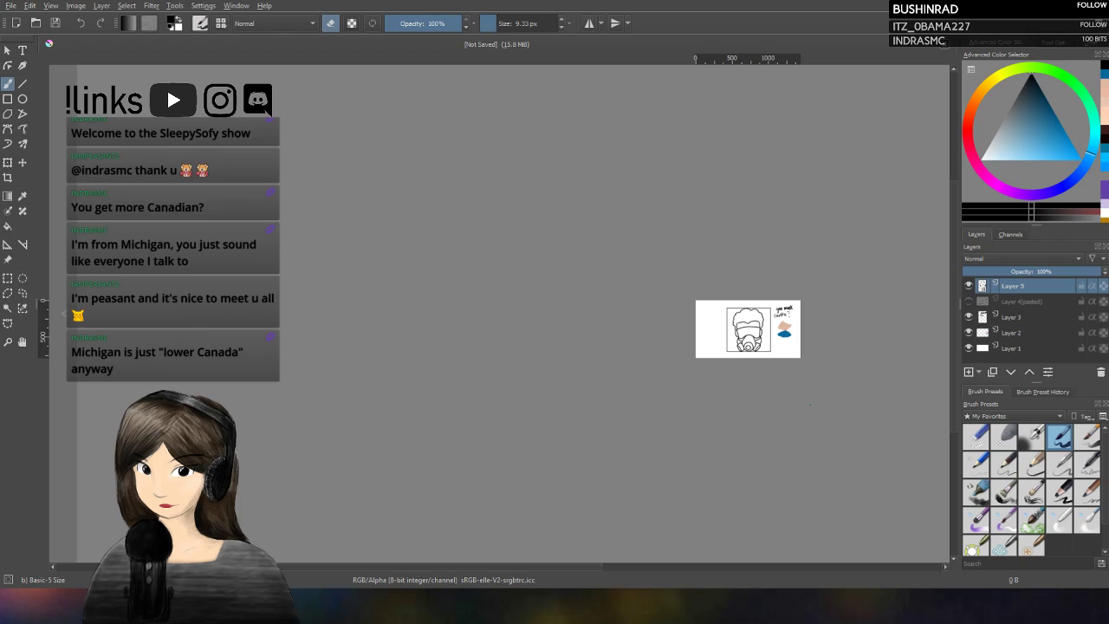
pyautogui.scroll(4, 810, 404)
pyautogui.scroll(2, 801, 388)
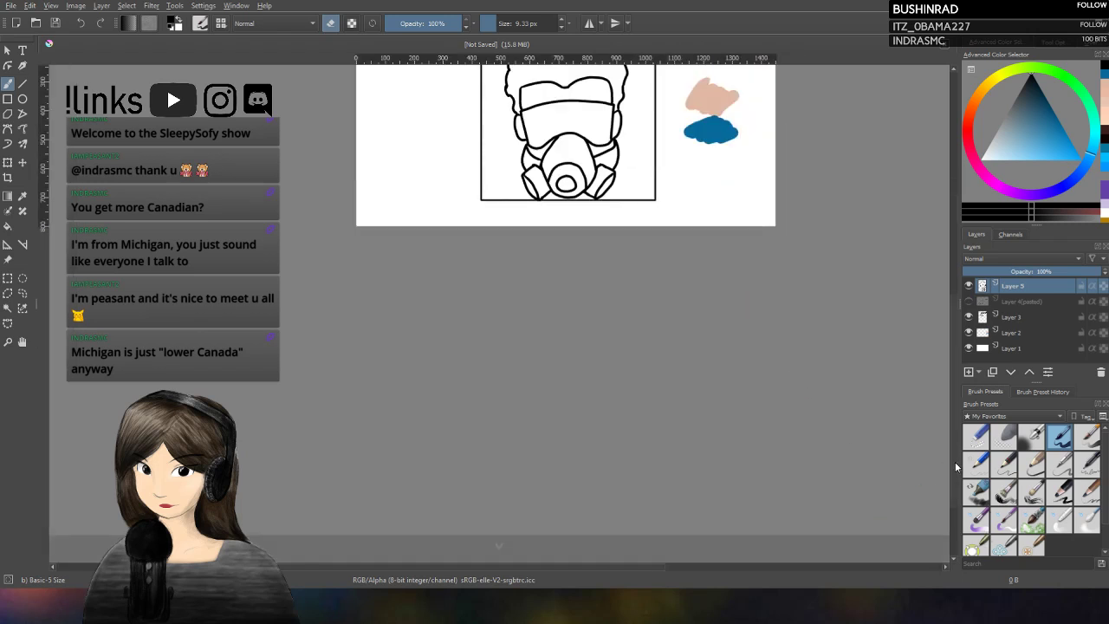
pyautogui.scroll(2, 947, 422)
pyautogui.scroll(2, 683, 353)
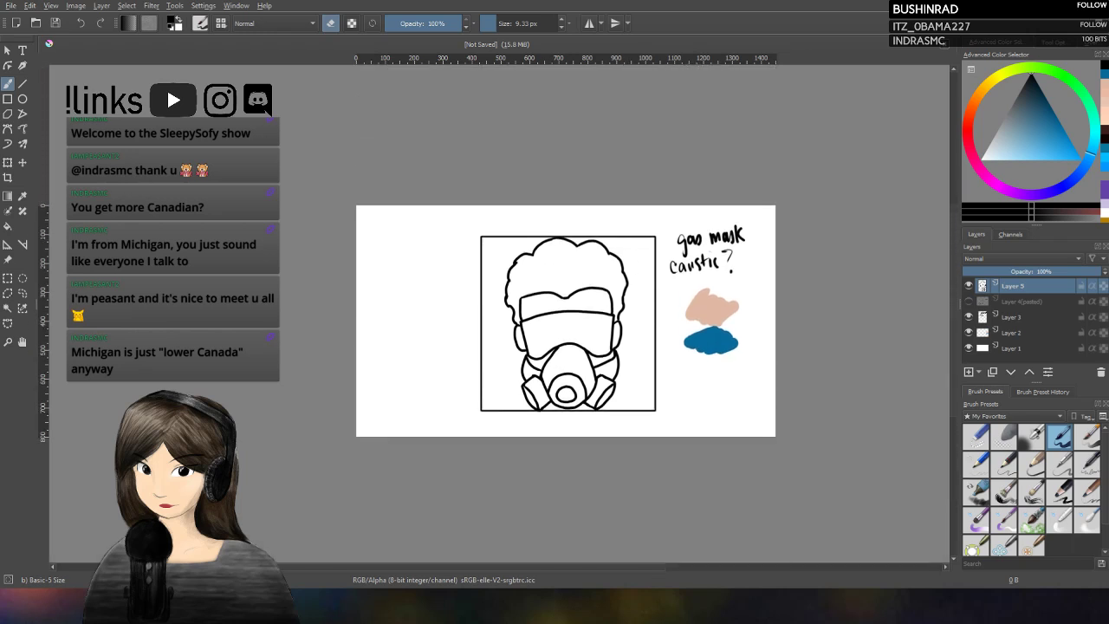
pyautogui.scroll(2, 524, 323)
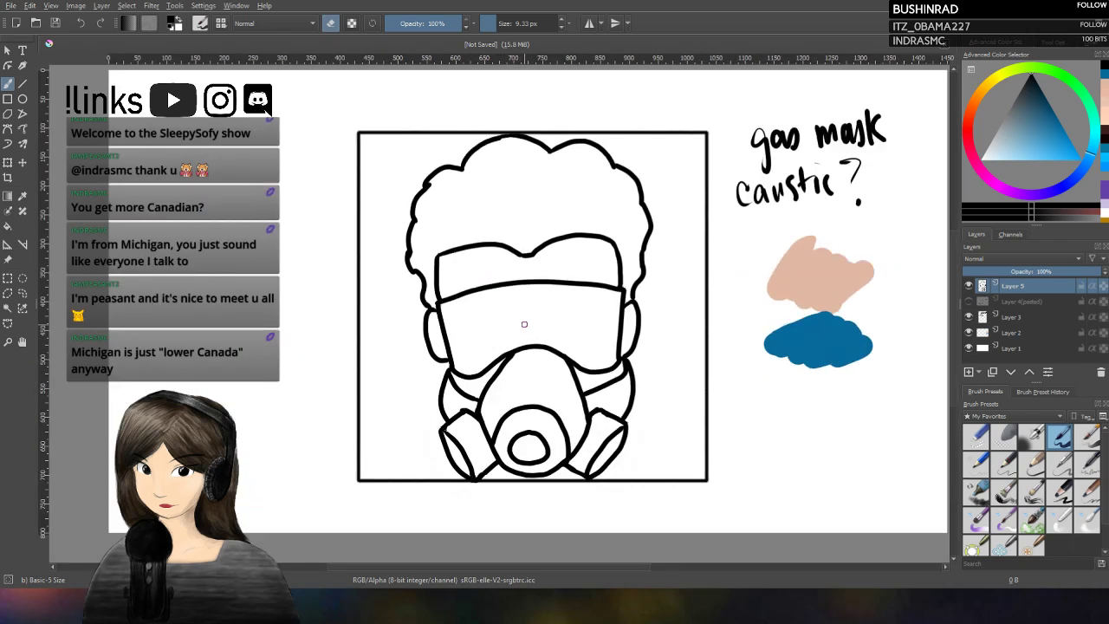
pyautogui.scroll(2, 524, 324)
pyautogui.scroll(-2, 529, 324)
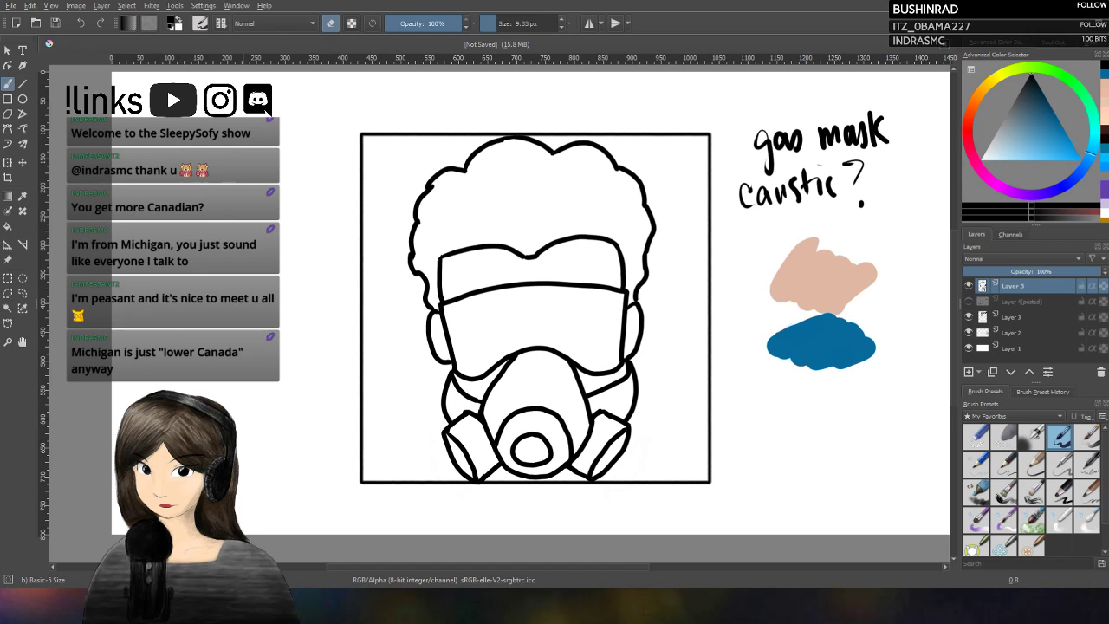
pyautogui.moveTo(544, 459)
pyautogui.mouseDown()
pyautogui.moveTo(526, 433)
pyautogui.moveTo(510, 455)
pyautogui.moveTo(536, 464)
pyautogui.moveTo(534, 433)
pyautogui.mouseUp()
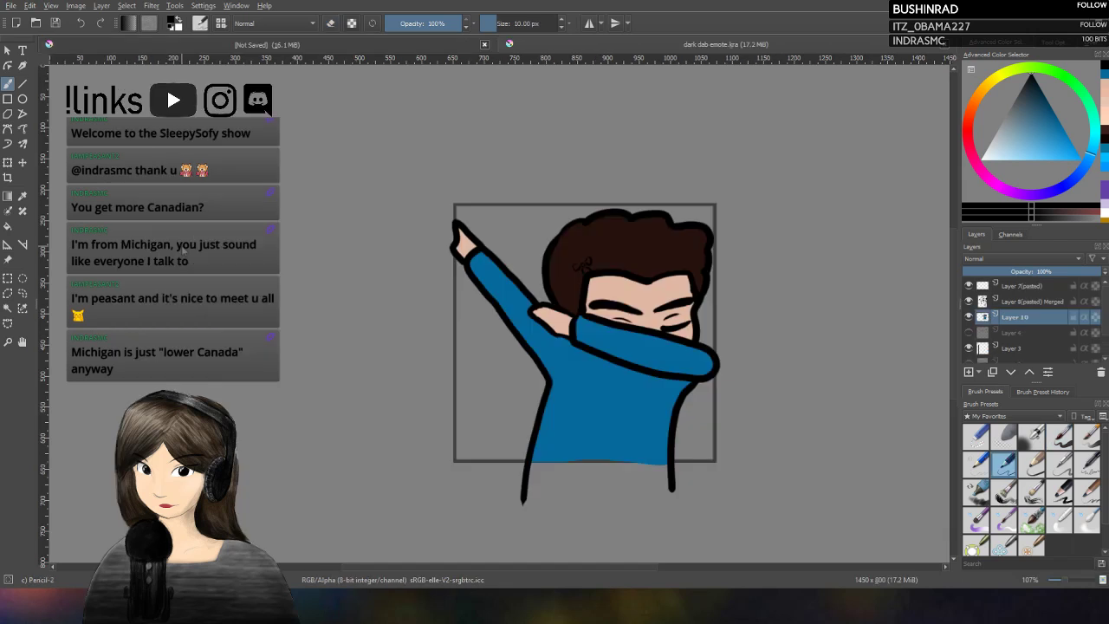
# Step: Sample the dark brown hair colour from the dark dab emote drawing, then close that document
pyautogui.click(1060, 435)
pyautogui.click(23, 196)
pyautogui.click(636, 227)
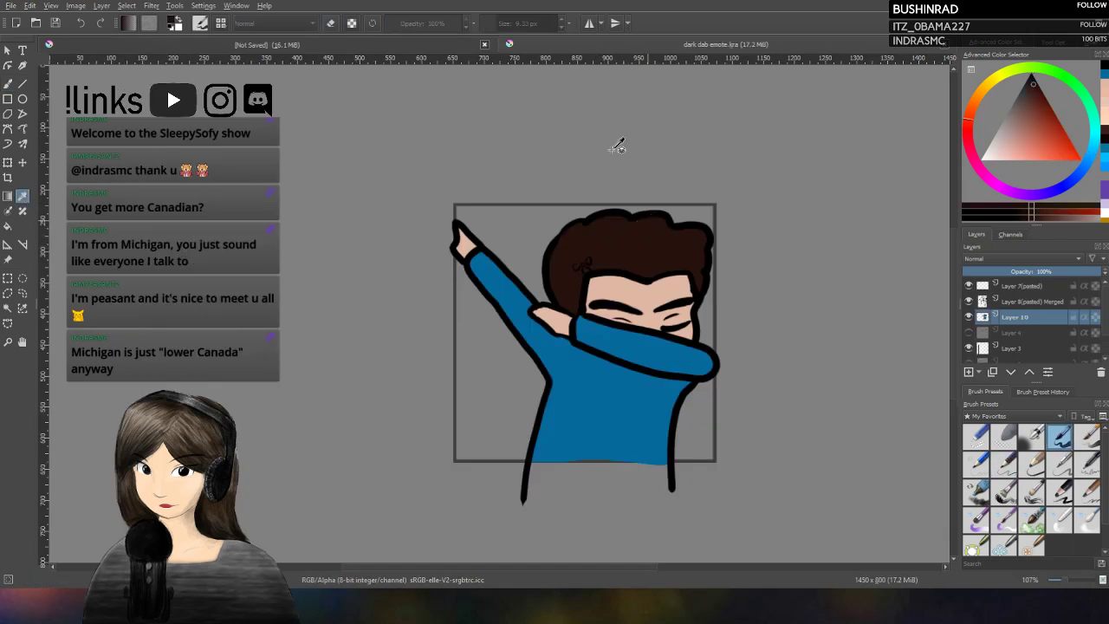
pyautogui.click(944, 44)
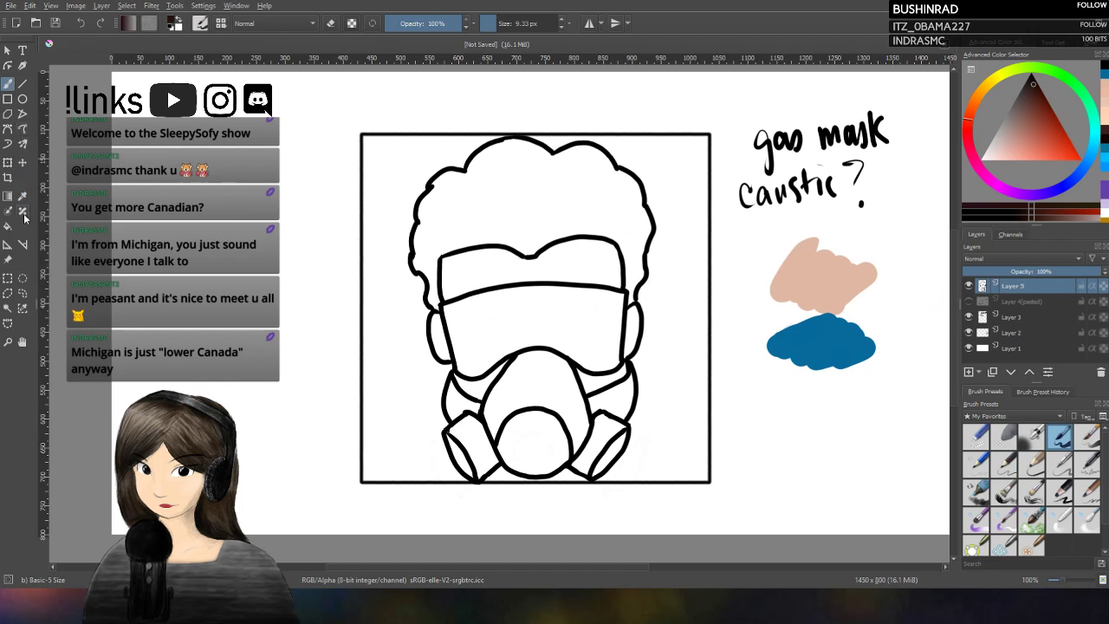
# Step: Paint a dark brown swatch above the skin-tone swatch, undoing the first one placed below the blue swatch
pyautogui.moveTo(778, 413)
pyautogui.mouseDown()
pyautogui.moveTo(805, 388)
pyautogui.moveTo(837, 386)
pyautogui.moveTo(790, 426)
pyautogui.moveTo(858, 397)
pyautogui.mouseUp()
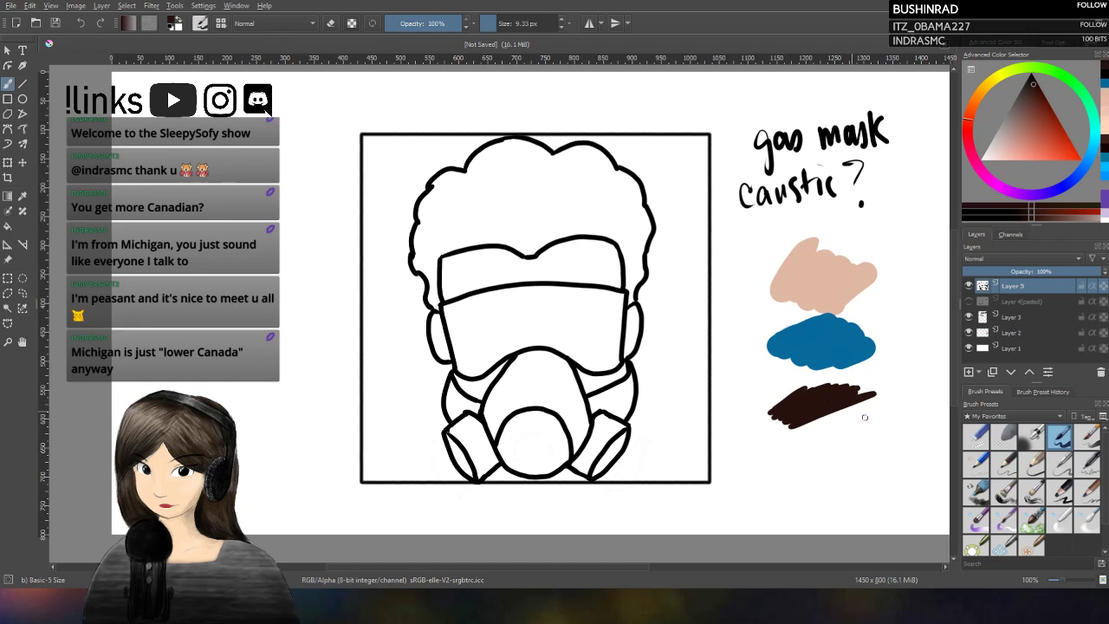
pyautogui.hotkey('ctrl', 'z')
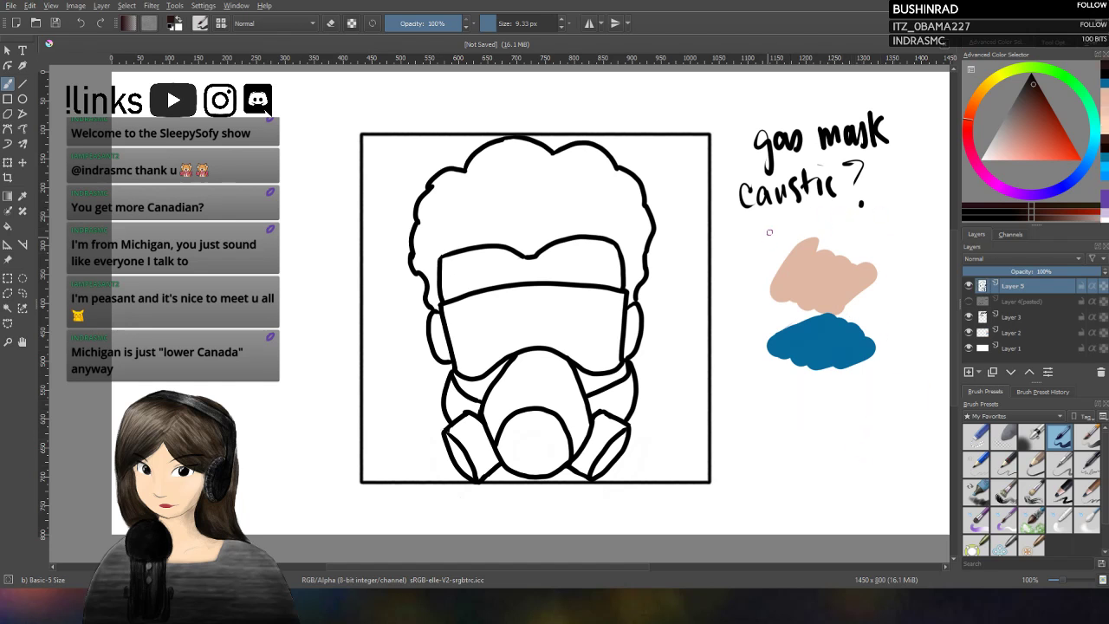
pyautogui.moveTo(741, 239)
pyautogui.mouseDown()
pyautogui.moveTo(790, 211)
pyautogui.moveTo(767, 243)
pyautogui.moveTo(826, 212)
pyautogui.moveTo(781, 216)
pyautogui.mouseUp()
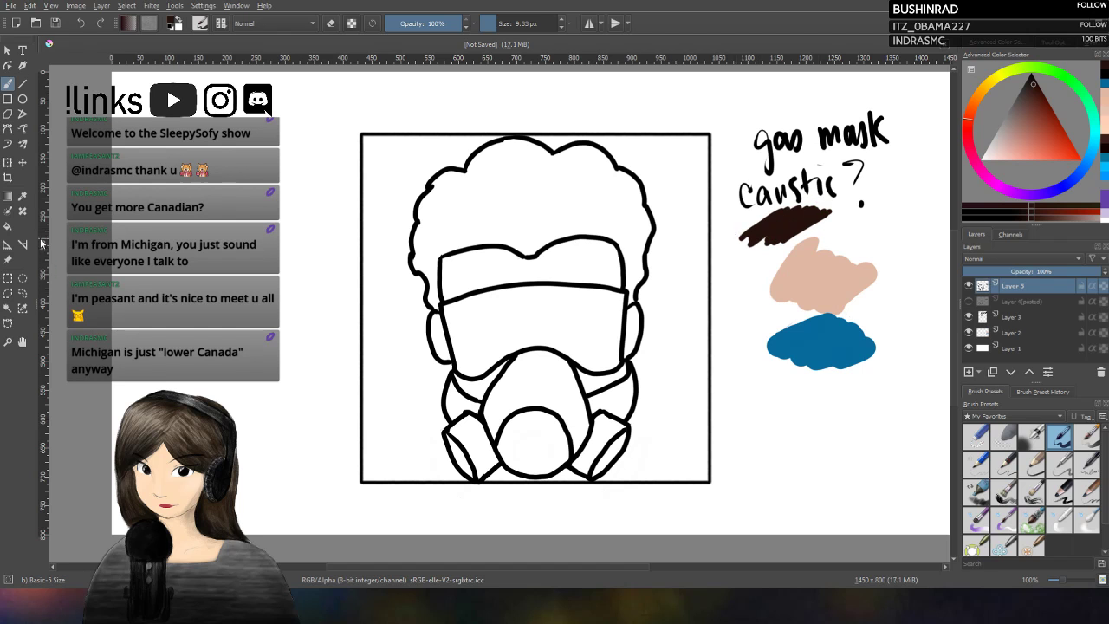
# Step: Trace a freehand selection around the hair along its inked outline and set the brush size to 194.05 px
pyautogui.click(22, 293)
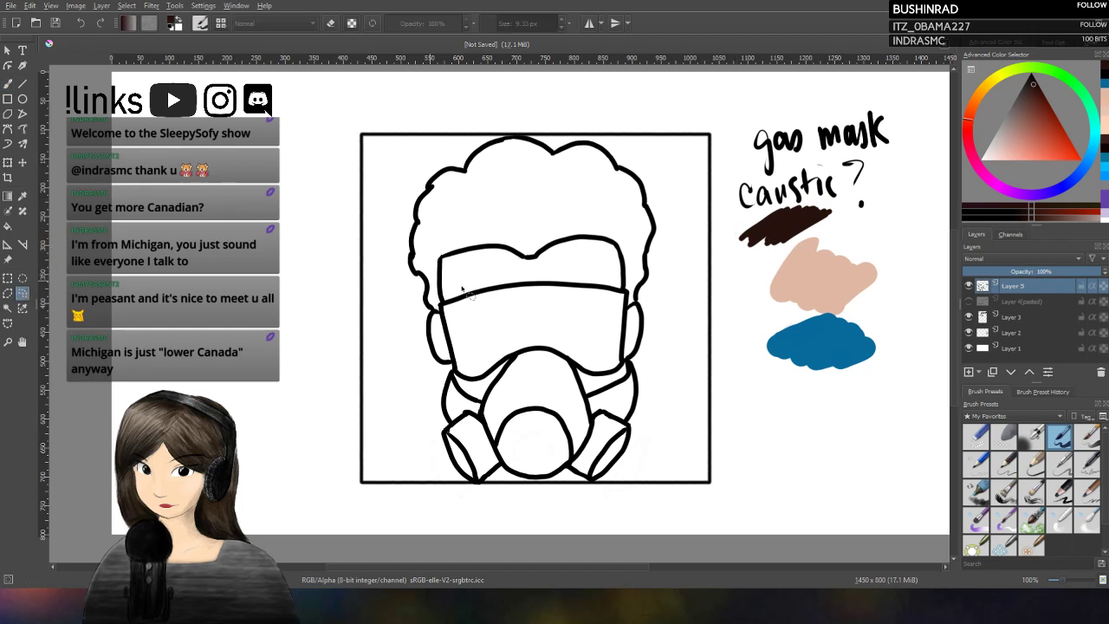
pyautogui.moveTo(437, 309)
pyautogui.mouseDown()
pyautogui.moveTo(413, 252)
pyautogui.moveTo(424, 197)
pyautogui.moveTo(440, 176)
pyautogui.moveTo(474, 180)
pyautogui.moveTo(518, 148)
pyautogui.moveTo(510, 138)
pyautogui.moveTo(552, 156)
pyautogui.moveTo(598, 150)
pyautogui.moveTo(650, 196)
pyautogui.moveTo(658, 235)
pyautogui.moveTo(637, 314)
pyautogui.moveTo(623, 250)
pyautogui.moveTo(594, 243)
pyautogui.moveTo(530, 263)
pyautogui.moveTo(447, 253)
pyautogui.moveTo(449, 306)
pyautogui.mouseUp()
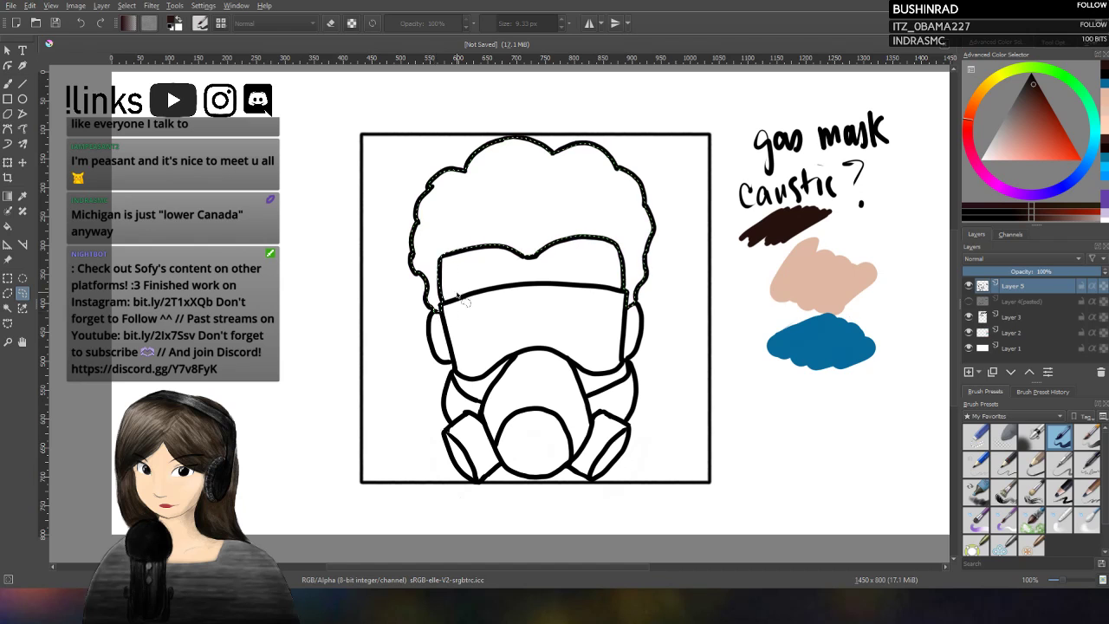
pyautogui.press('b')
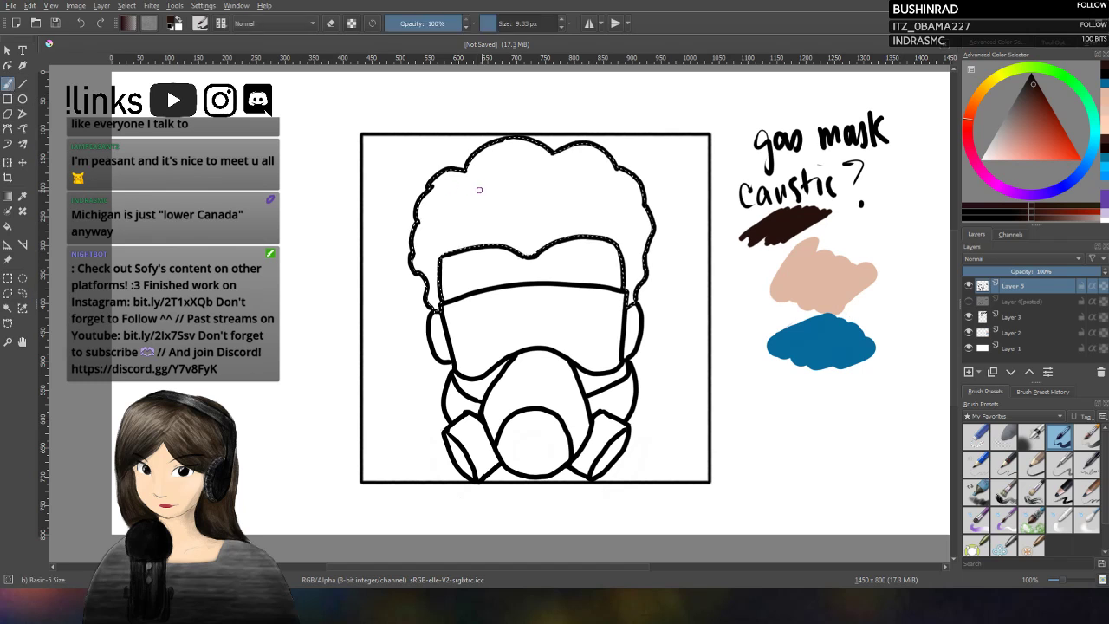
pyautogui.moveTo(494, 23); pyautogui.dragTo(519, 23)
pyautogui.moveTo(396, 272)
pyautogui.mouseDown()
pyautogui.moveTo(619, 121)
pyautogui.moveTo(474, 217)
pyautogui.moveTo(421, 321)
pyautogui.moveTo(587, 248)
pyautogui.moveTo(624, 321)
pyautogui.mouseUp()
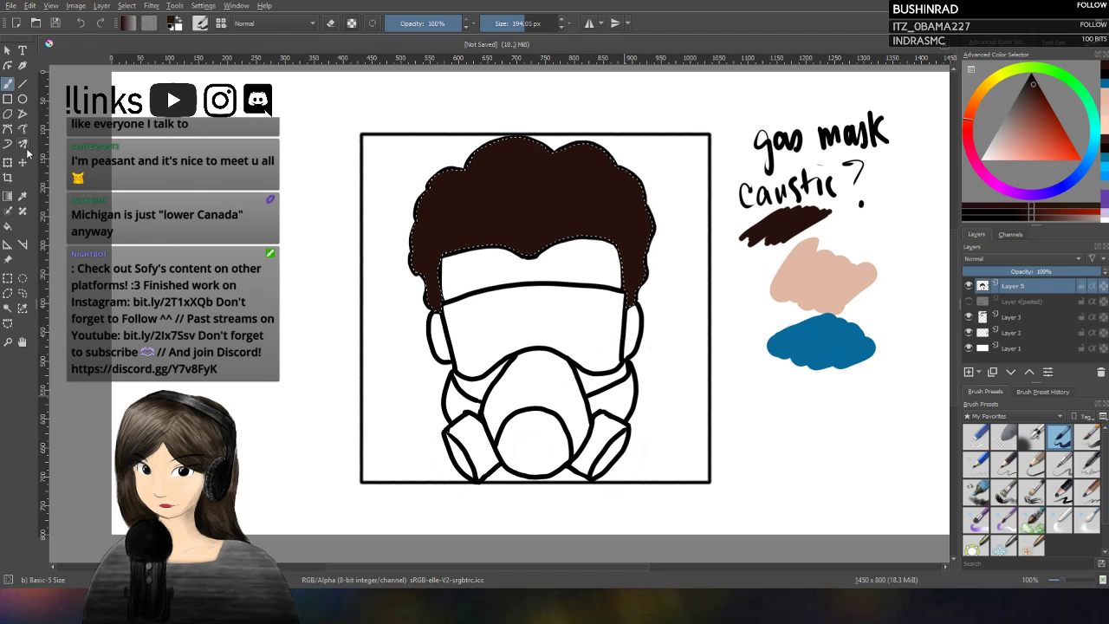
pyautogui.click(23, 293)
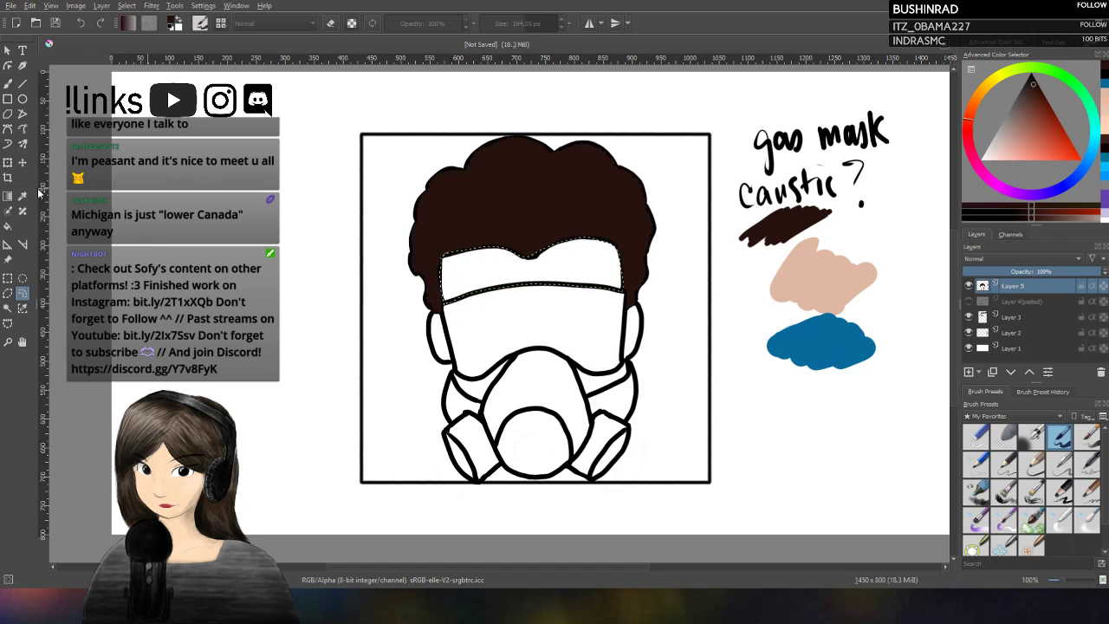
pyautogui.click(8, 84)
pyautogui.moveTo(445, 260)
pyautogui.mouseDown()
pyautogui.moveTo(493, 251)
pyautogui.moveTo(529, 256)
pyautogui.mouseUp()
pyautogui.hotkey('ctrl', 'z')
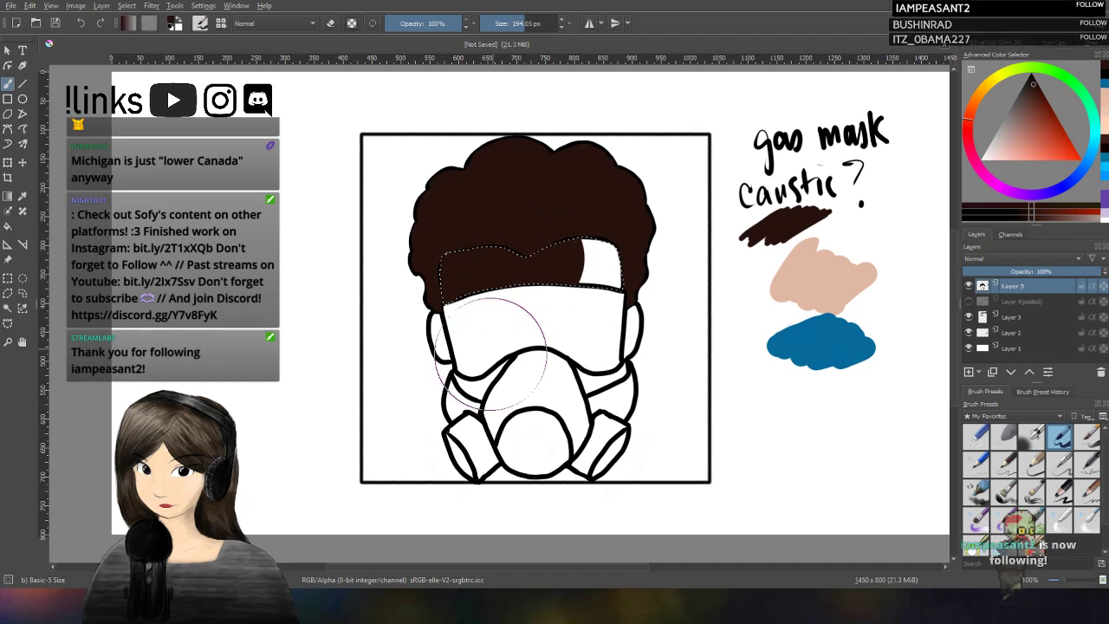
pyautogui.click(968, 286)
pyautogui.click(969, 285)
pyautogui.keyDown('ctrl'); pyautogui.click(979, 287); pyautogui.keyUp('ctrl')
pyautogui.press('Delete')
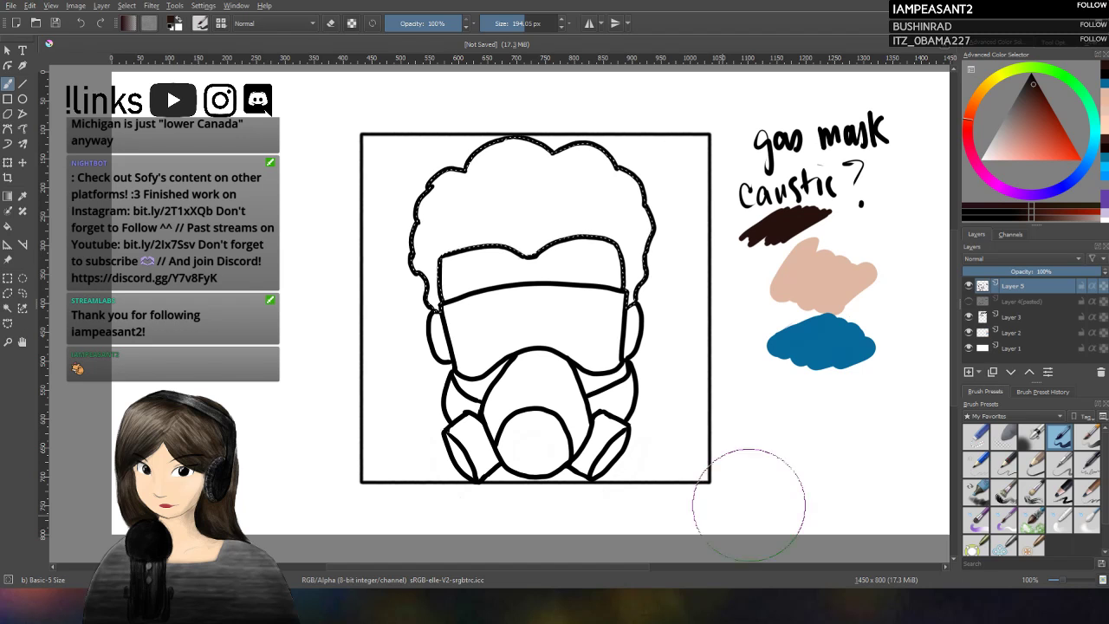
# Step: Add a new layer beneath Layer 5 and paint the selected hair area dark brown on it
pyautogui.click(968, 371)
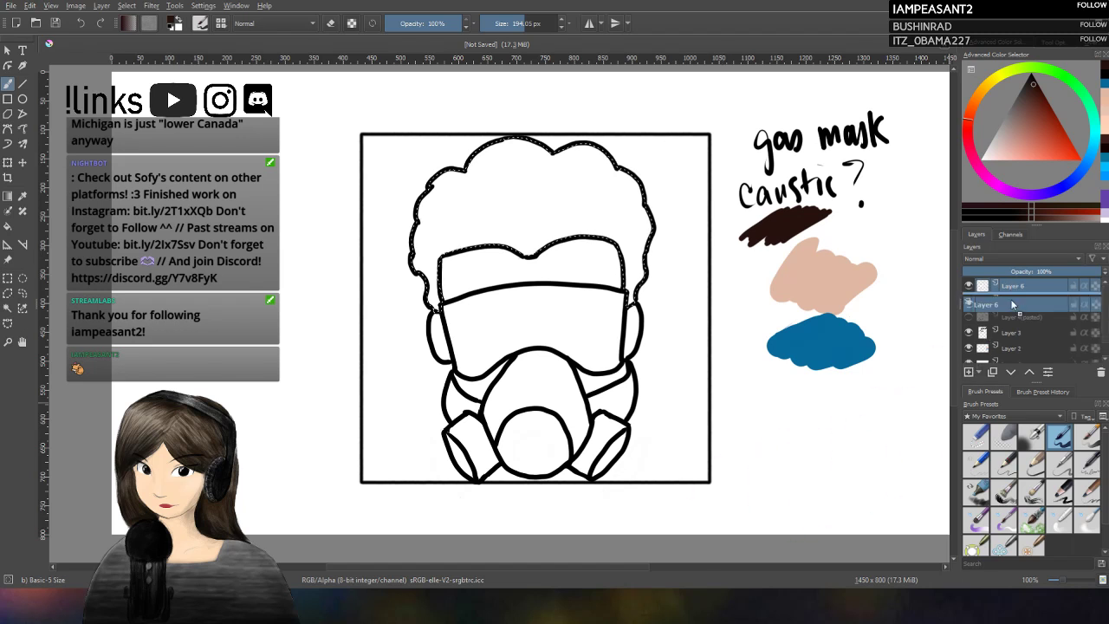
pyautogui.moveTo(1012, 286); pyautogui.dragTo(1022, 312)
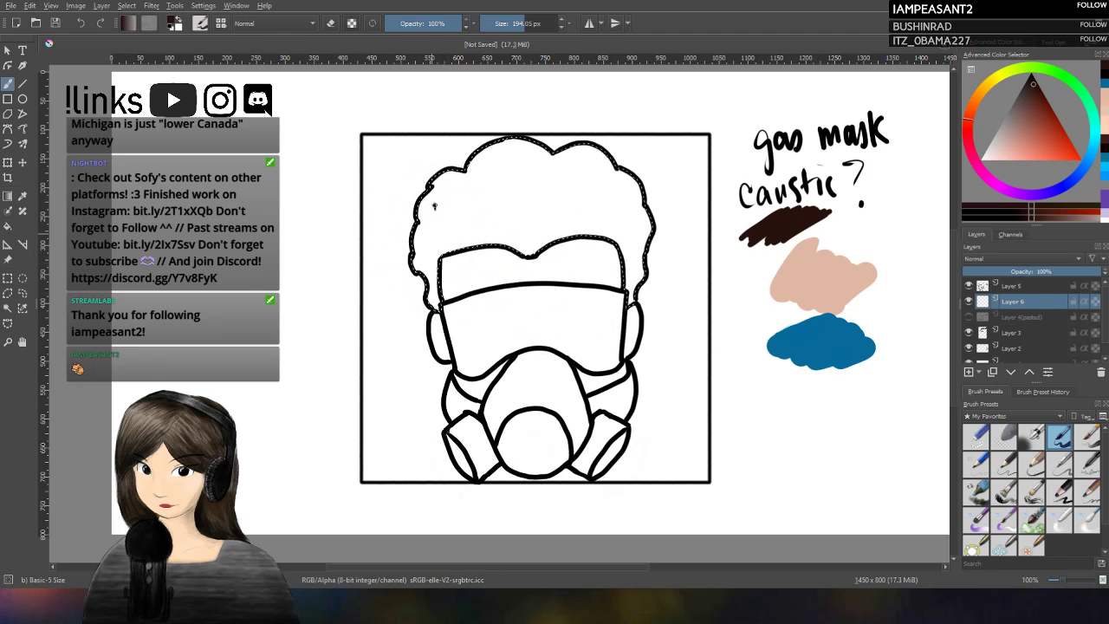
pyautogui.moveTo(459, 186); pyautogui.dragTo(430, 264)
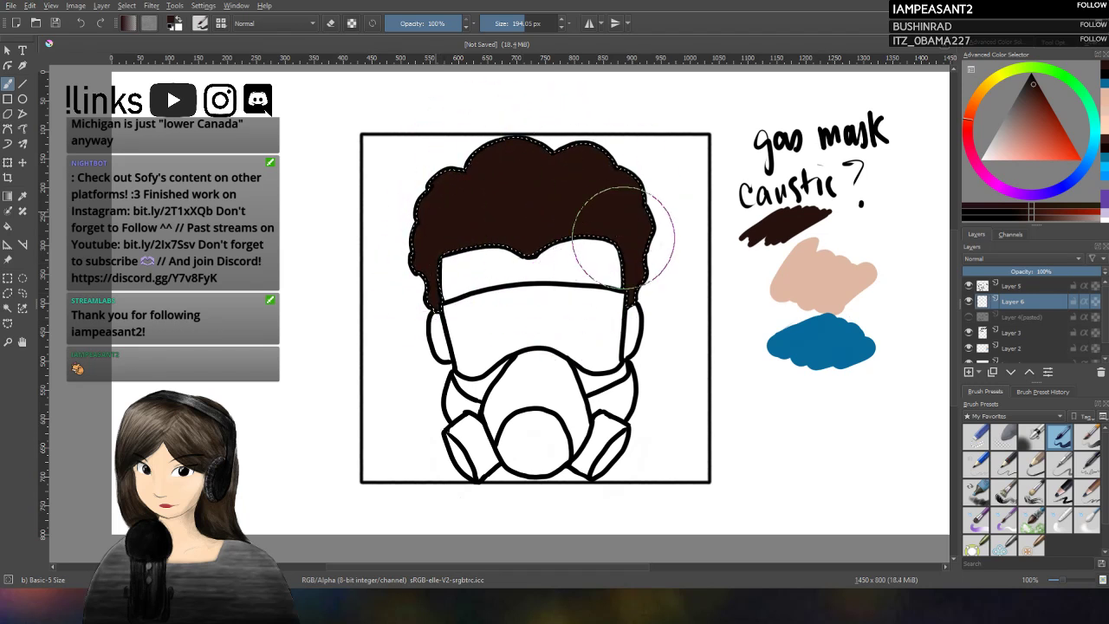
# Step: Clear the hair selection and reduce the brush size to 7.47 px
pyautogui.click(24, 293)
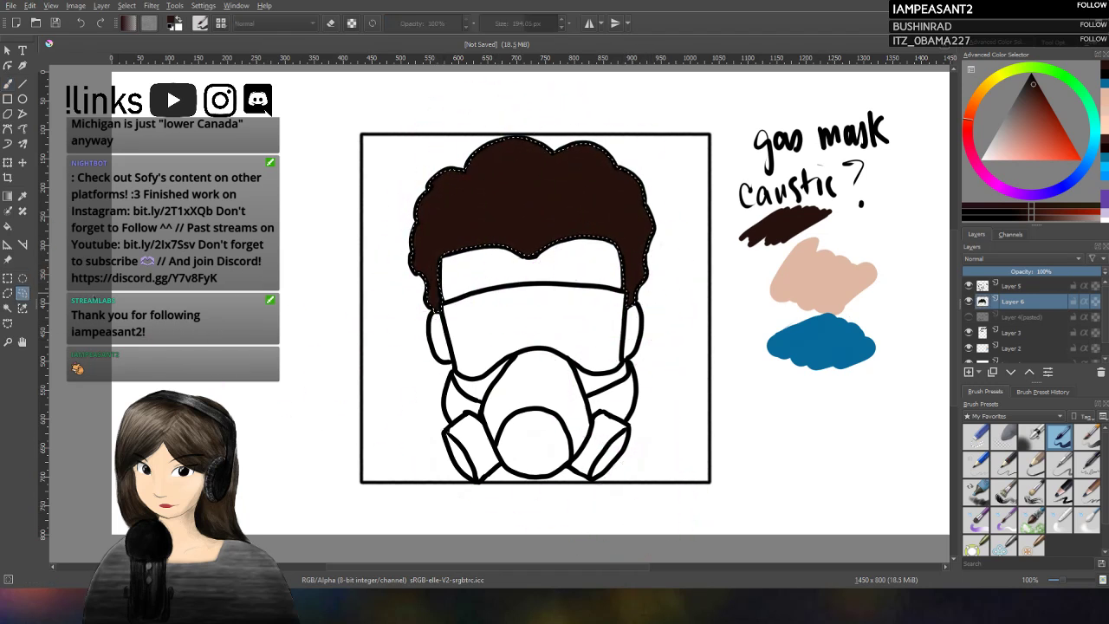
pyautogui.click(448, 309)
pyautogui.click(7, 84)
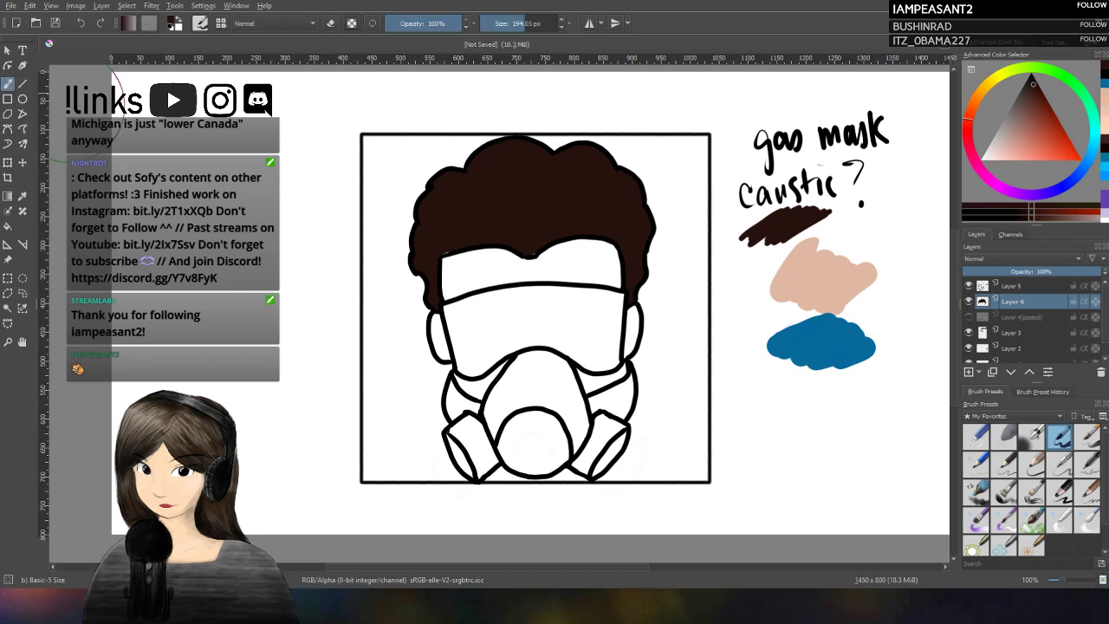
pyautogui.moveTo(517, 24); pyautogui.dragTo(492, 24)
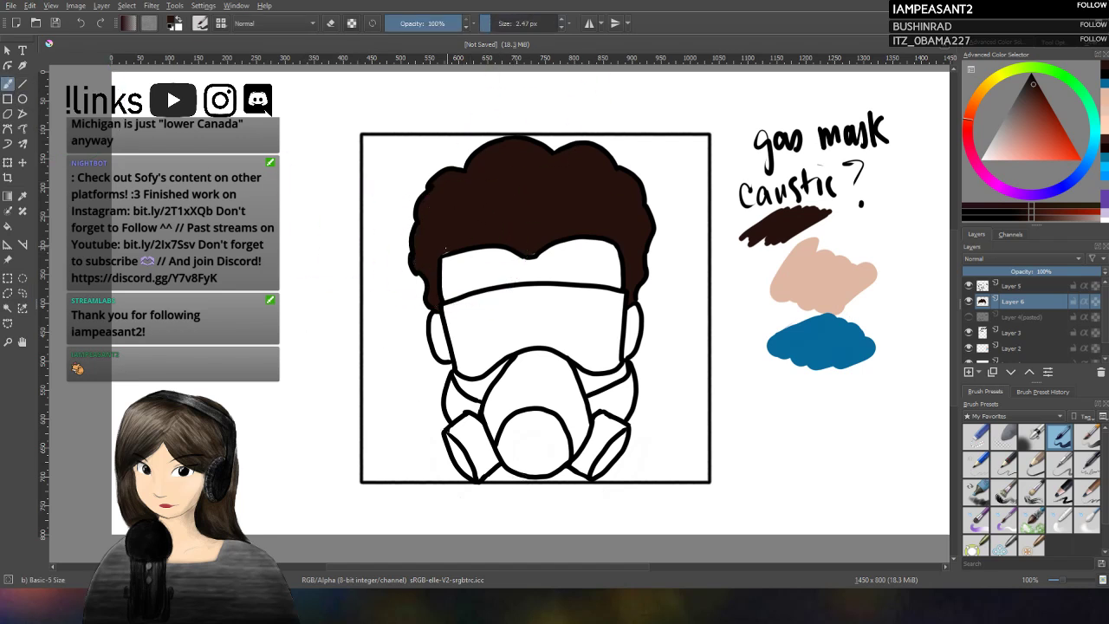
pyautogui.scroll(5, 520, 23)
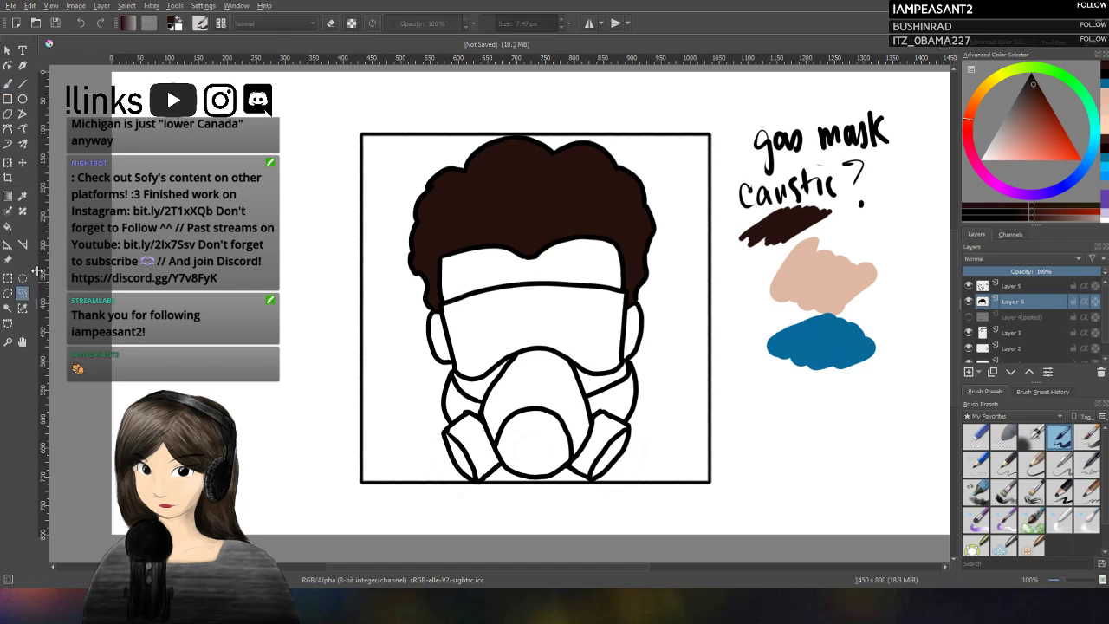
pyautogui.click(8, 84)
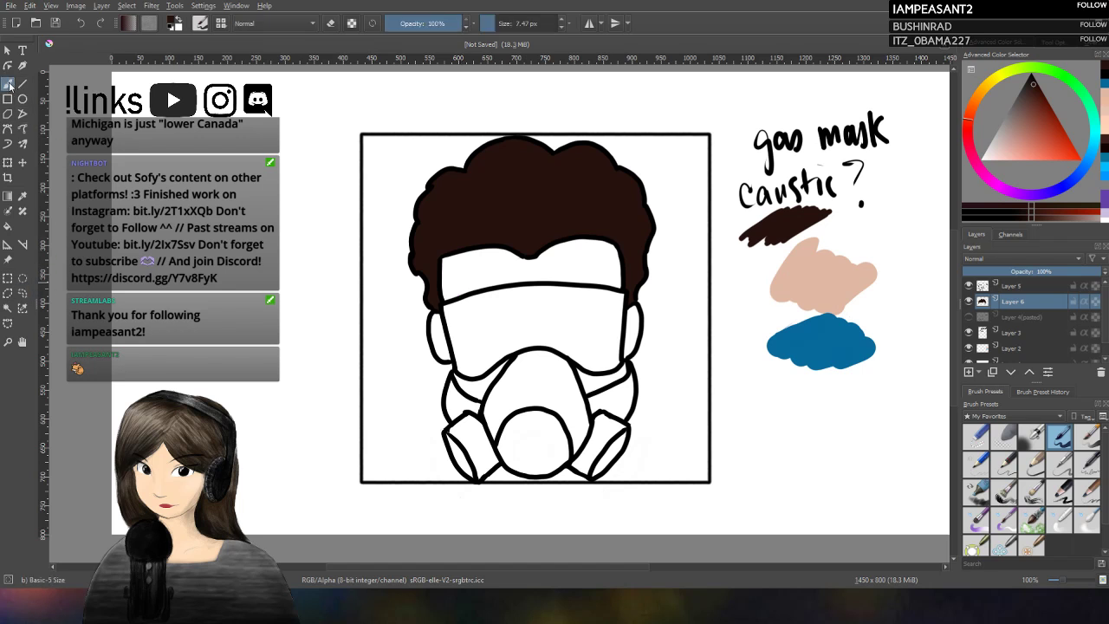
# Step: Trace a freehand selection around the forehead and paint it with the sampled skin tone at a brush size of 59.76 px
pyautogui.click(22, 293)
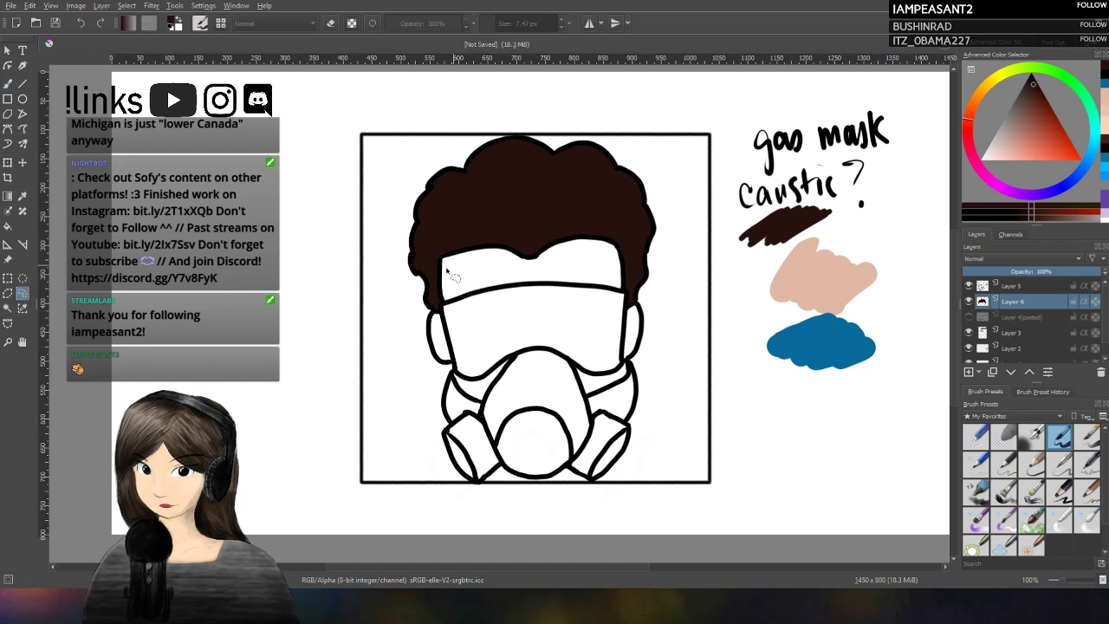
pyautogui.moveTo(443, 300)
pyautogui.mouseDown()
pyautogui.moveTo(444, 258)
pyautogui.moveTo(457, 253)
pyautogui.moveTo(530, 259)
pyautogui.moveTo(594, 239)
pyautogui.moveTo(616, 247)
pyautogui.moveTo(623, 276)
pyautogui.moveTo(618, 292)
pyautogui.moveTo(507, 286)
pyautogui.mouseUp()
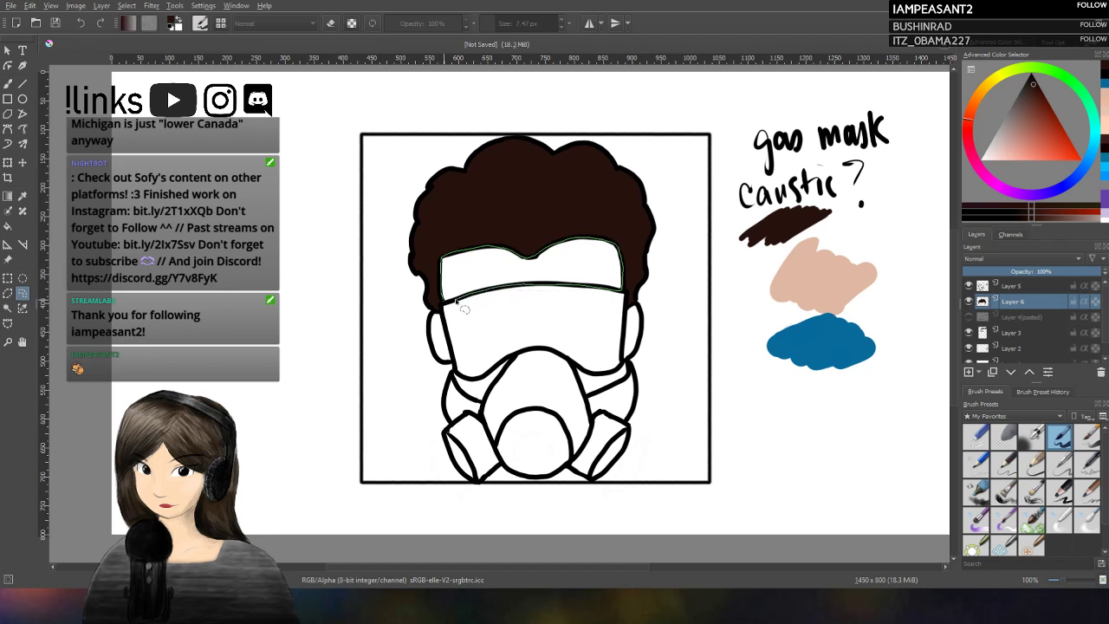
pyautogui.press('b')
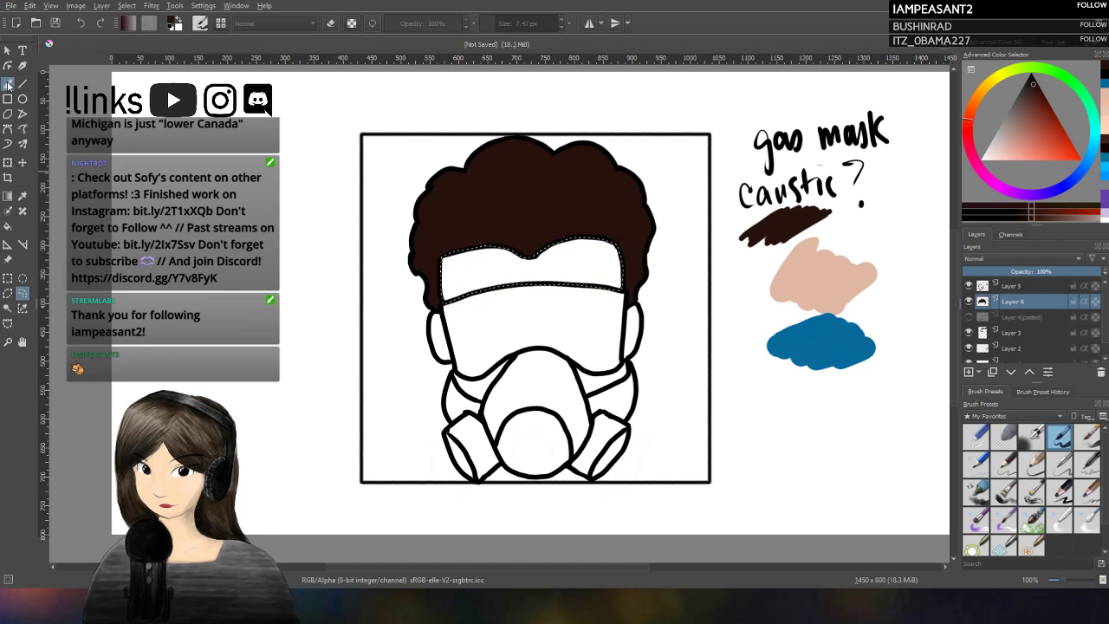
pyautogui.press('f')
pyautogui.keyDown('ctrl'); pyautogui.click(784, 290); pyautogui.keyUp('ctrl')
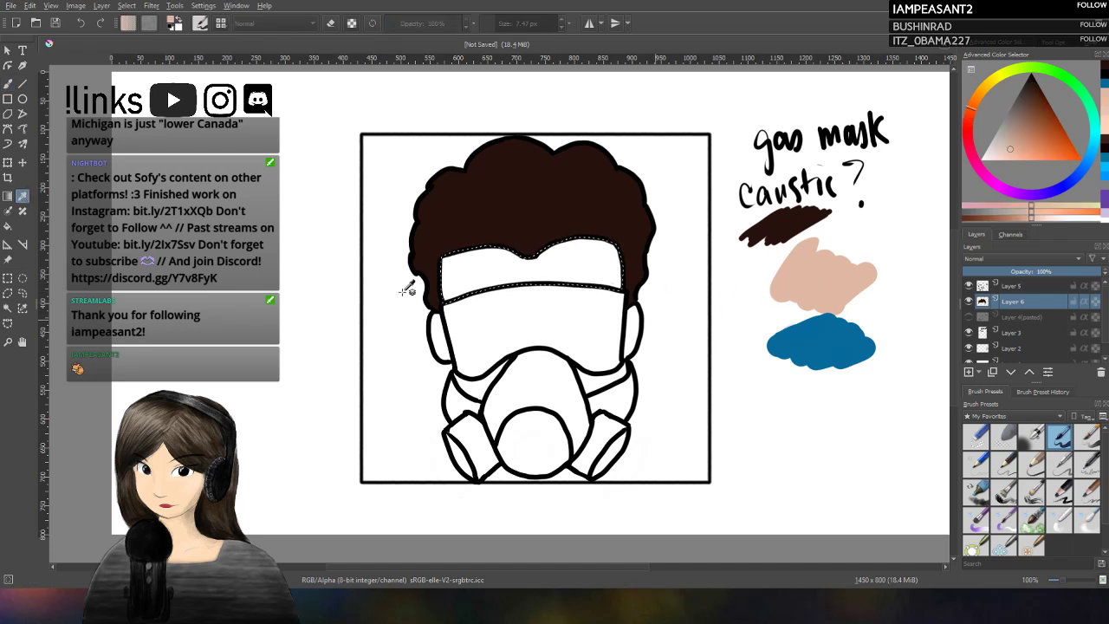
pyautogui.press('b')
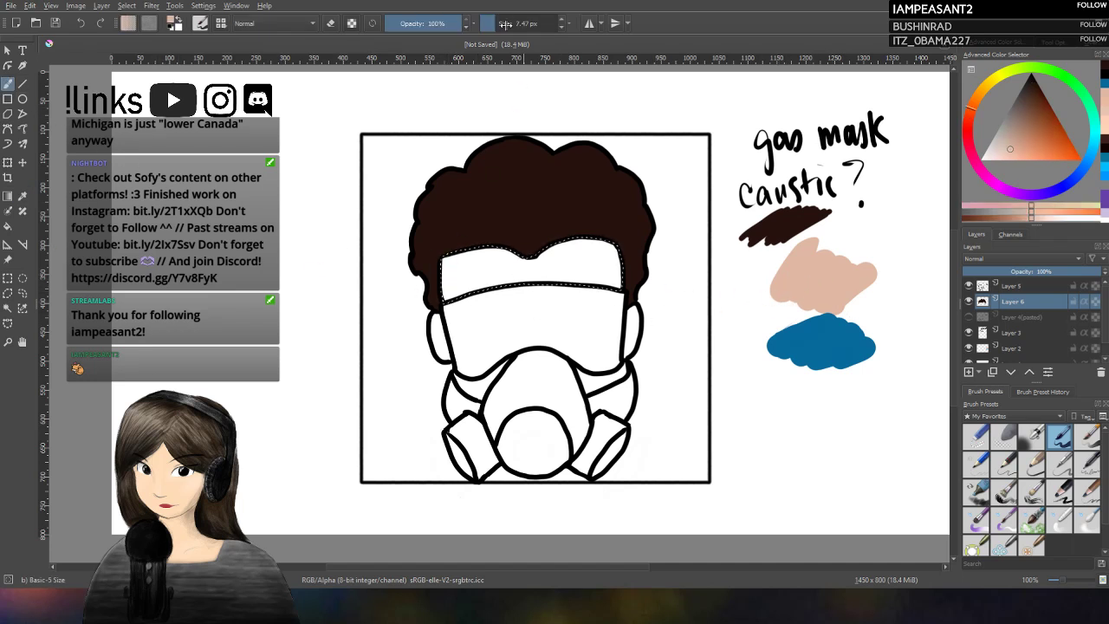
pyautogui.moveTo(505, 24); pyautogui.dragTo(513, 25)
pyautogui.moveTo(472, 253); pyautogui.dragTo(454, 264)
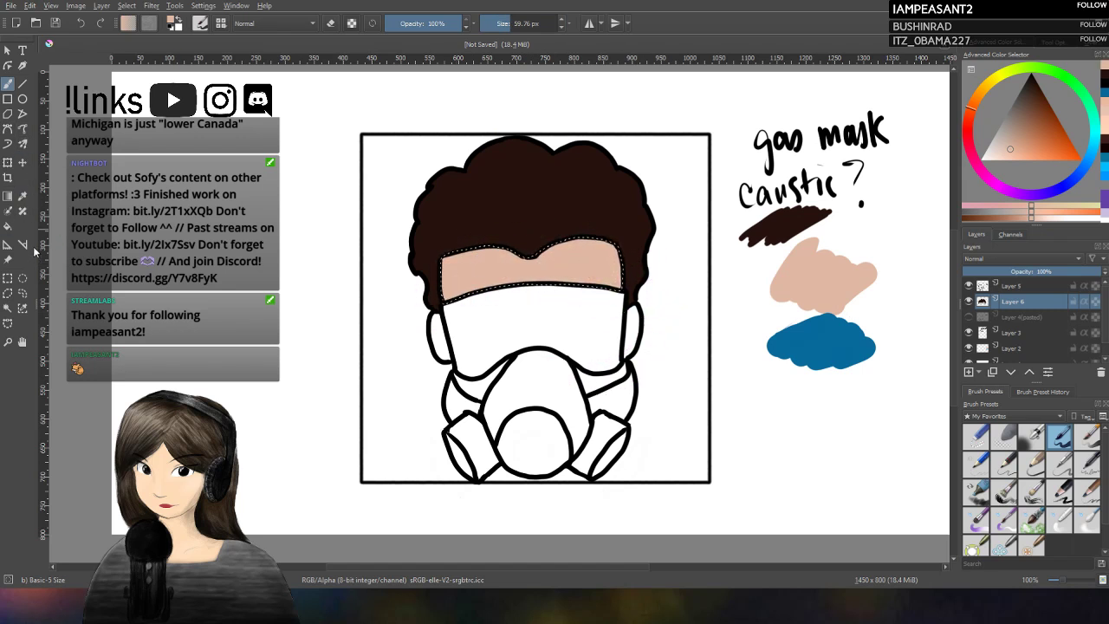
# Step: Select each ear along its inked outline in turn and paint both with the skin tone
pyautogui.click(23, 294)
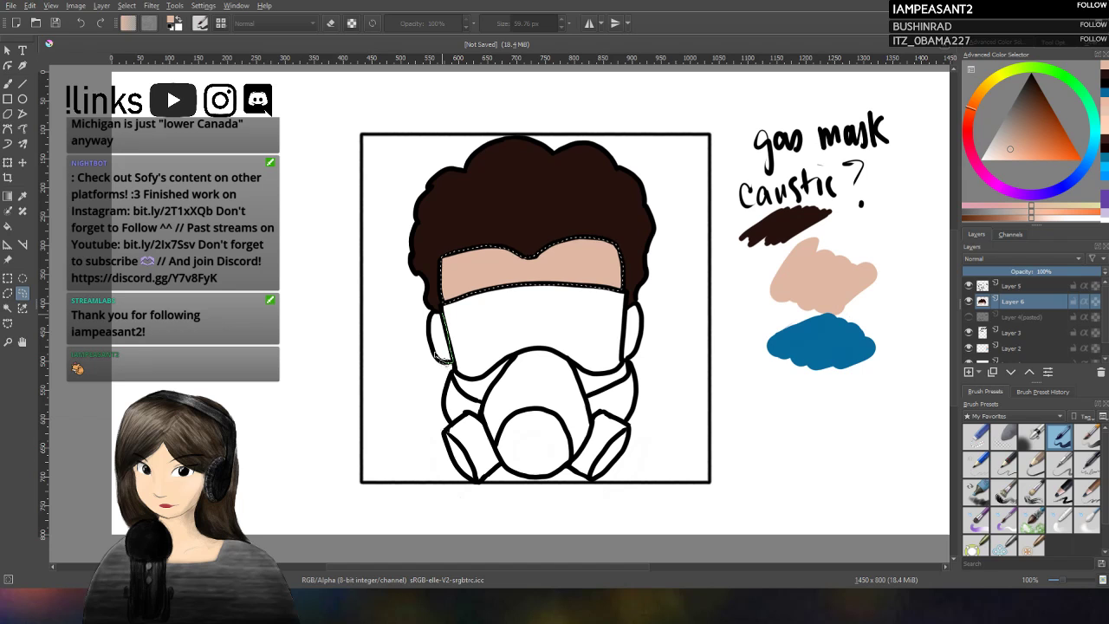
pyautogui.moveTo(440, 356)
pyautogui.mouseDown()
pyautogui.moveTo(439, 316)
pyautogui.moveTo(451, 321)
pyautogui.moveTo(434, 311)
pyautogui.moveTo(439, 357)
pyautogui.mouseUp()
pyautogui.press('b')
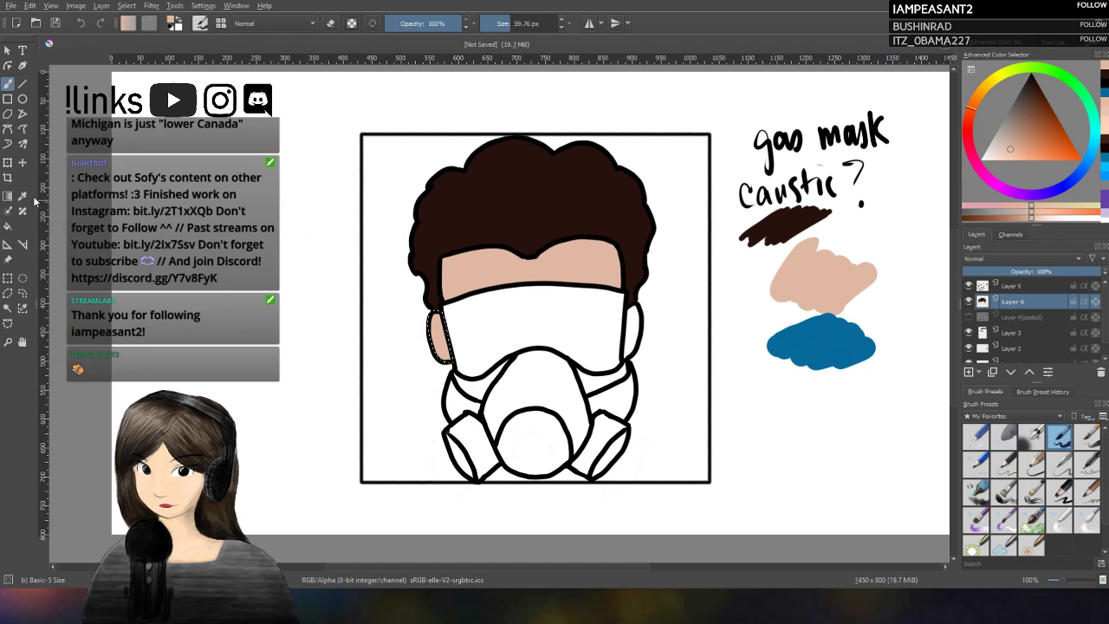
pyautogui.click(22, 293)
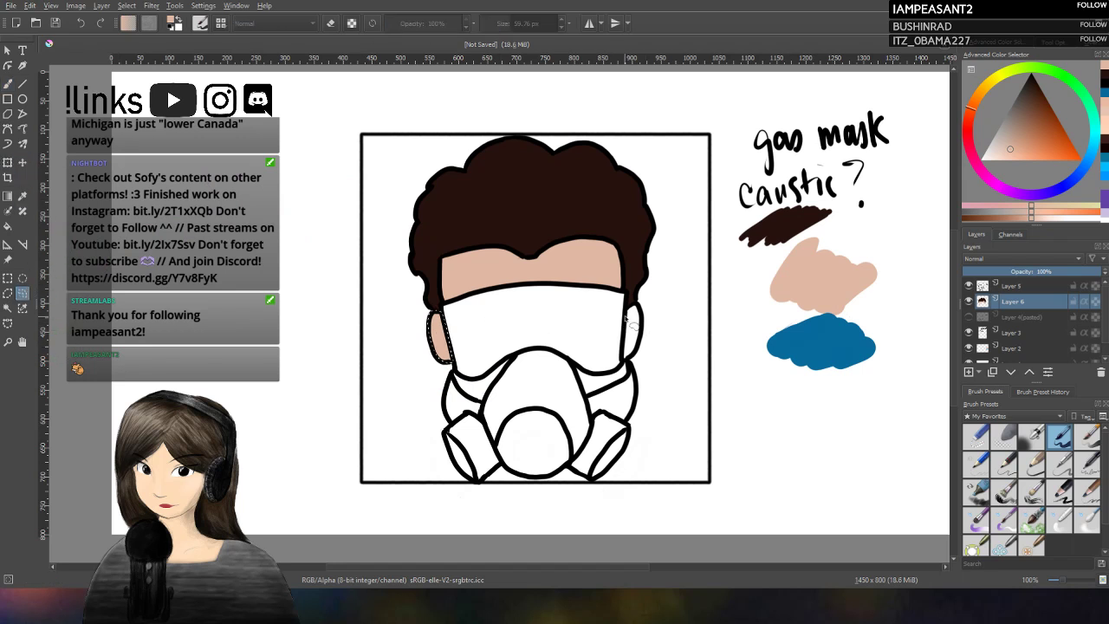
pyautogui.moveTo(630, 322); pyautogui.dragTo(640, 363)
pyautogui.press('b')
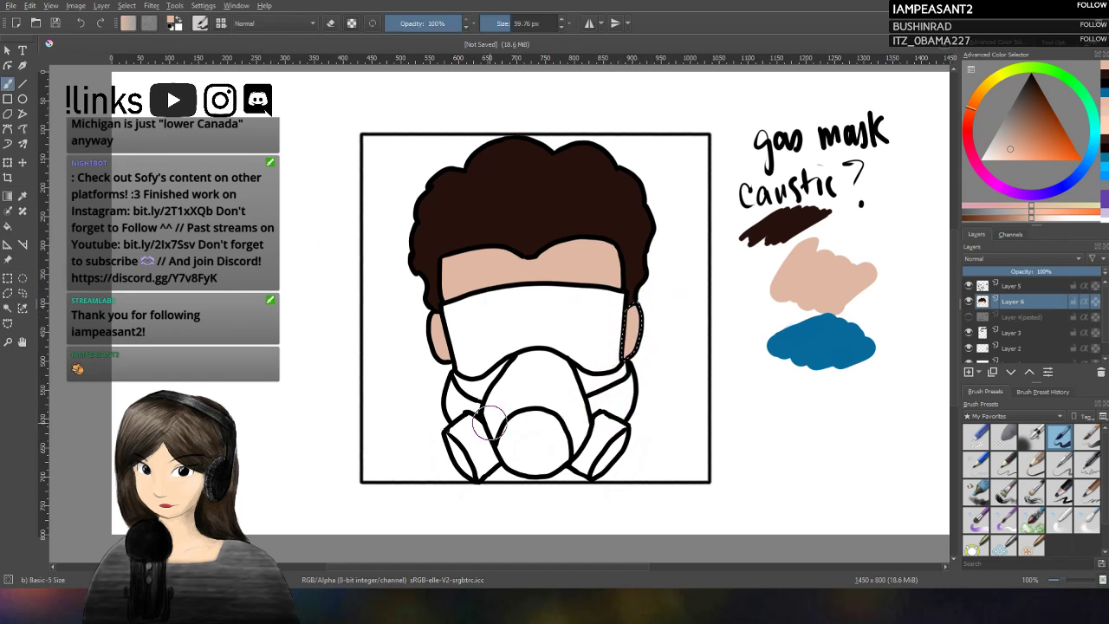
# Step: Change the painting colour to a very dark, slightly yellowish green
pyautogui.click(22, 293)
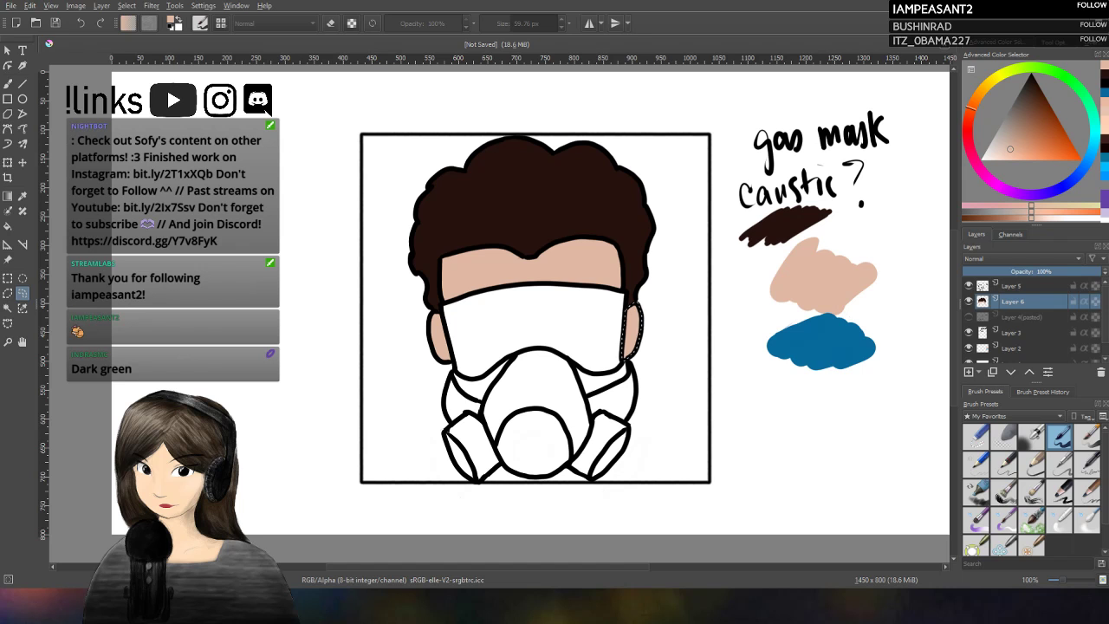
pyautogui.click(1069, 81)
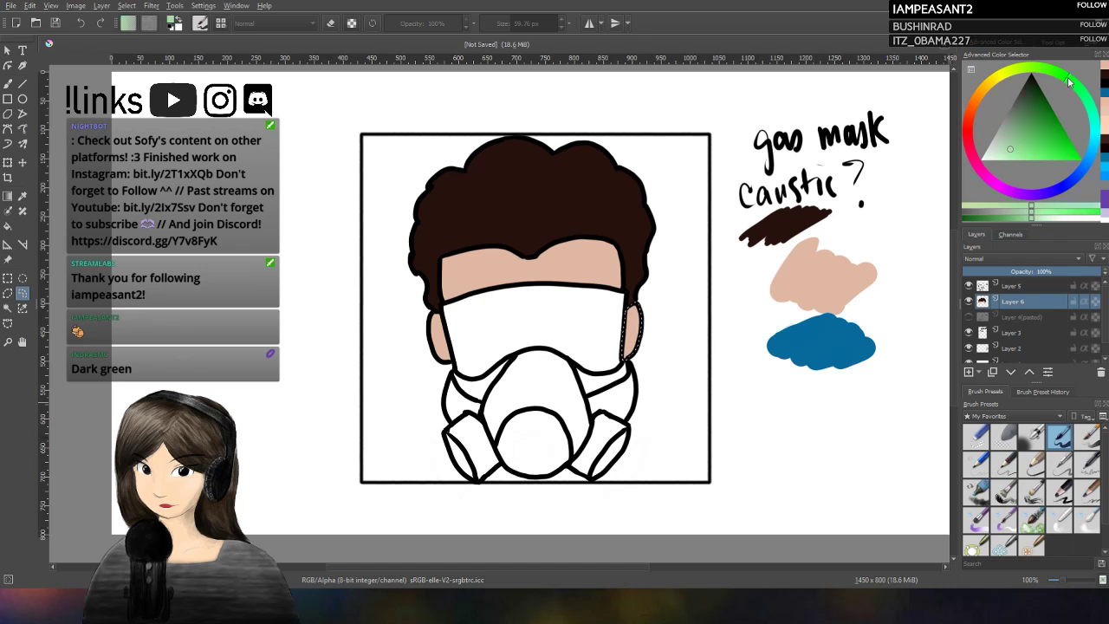
pyautogui.moveTo(1059, 113); pyautogui.dragTo(1055, 95)
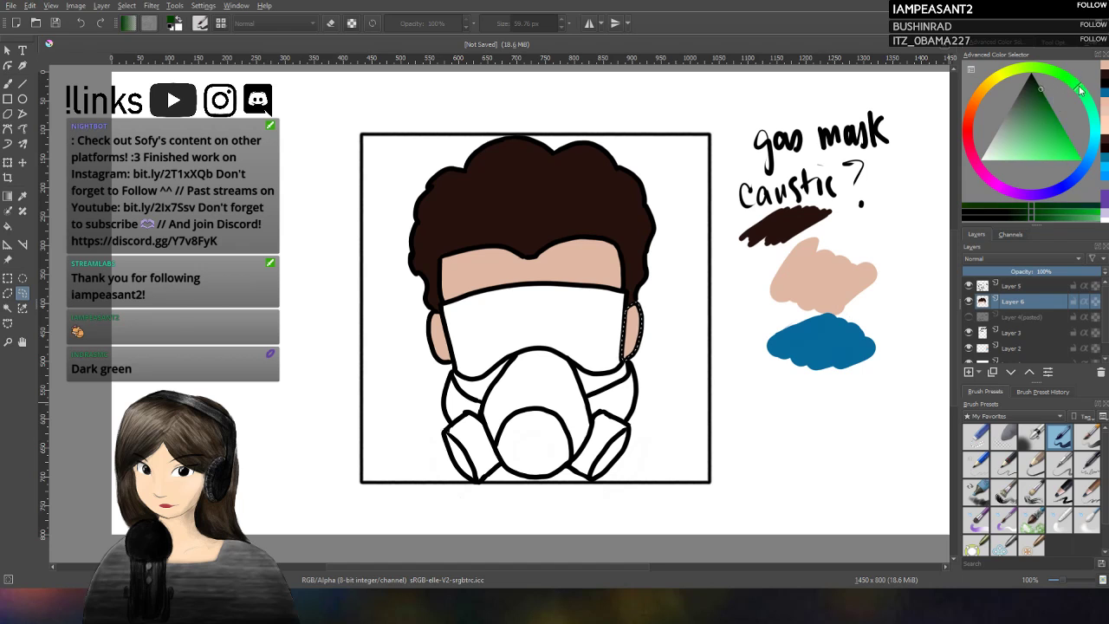
pyautogui.moveTo(1039, 90); pyautogui.dragTo(1036, 88)
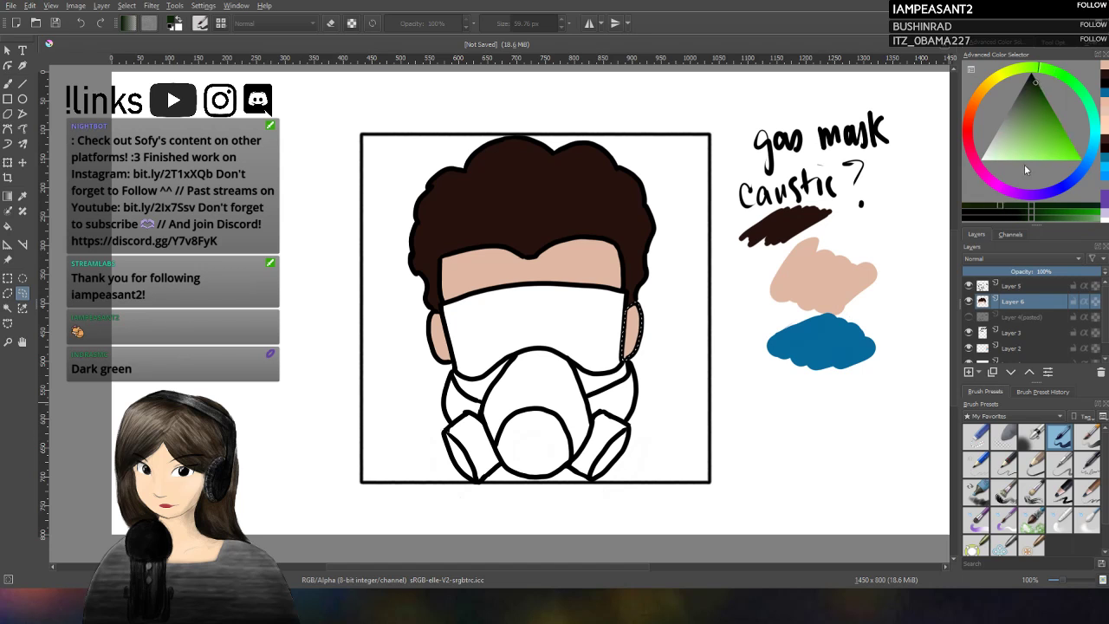
pyautogui.click(1036, 86)
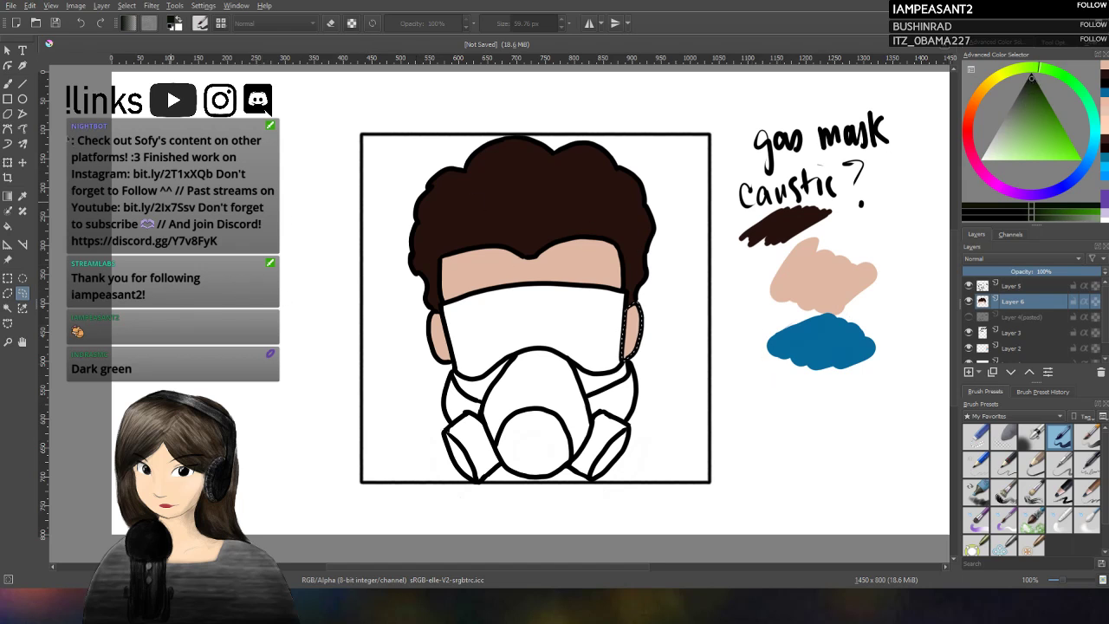
# Step: Clear the ear selection and try the very dark green over the respirator and its filter canisters
pyautogui.press('b')
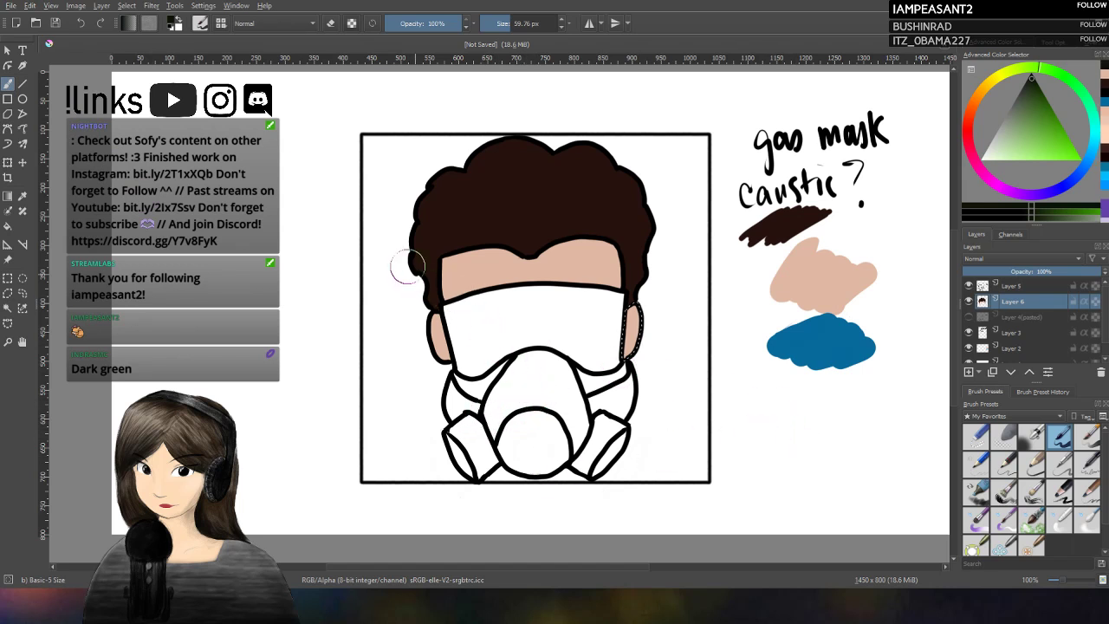
pyautogui.click(23, 293)
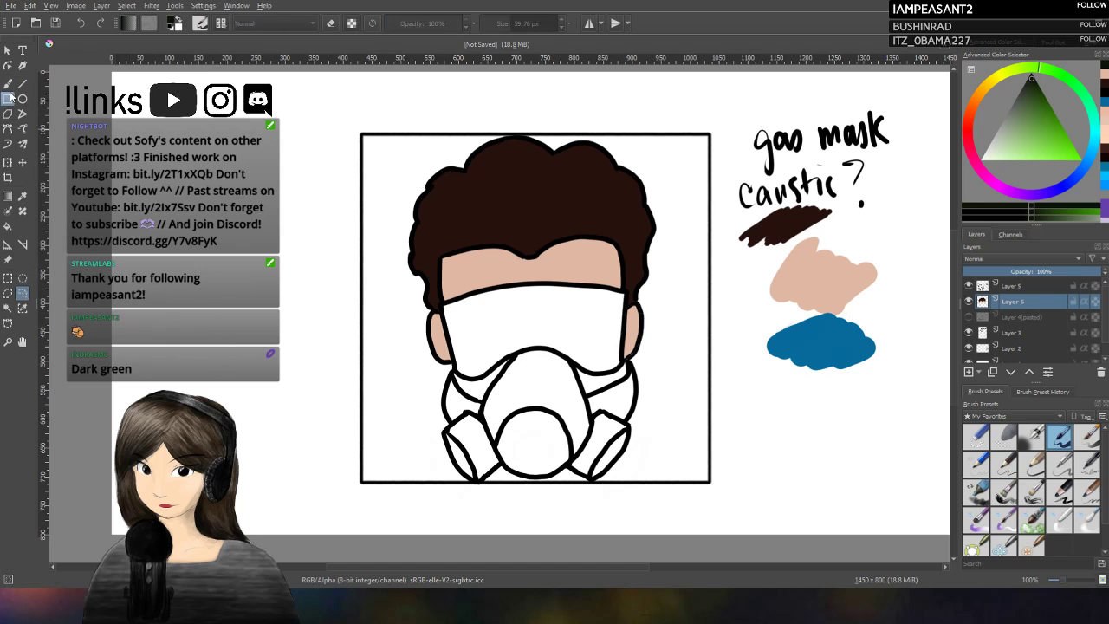
pyautogui.click(7, 83)
pyautogui.moveTo(523, 407)
pyautogui.mouseDown()
pyautogui.moveTo(504, 455)
pyautogui.moveTo(544, 457)
pyautogui.moveTo(609, 416)
pyautogui.moveTo(587, 471)
pyautogui.mouseUp()
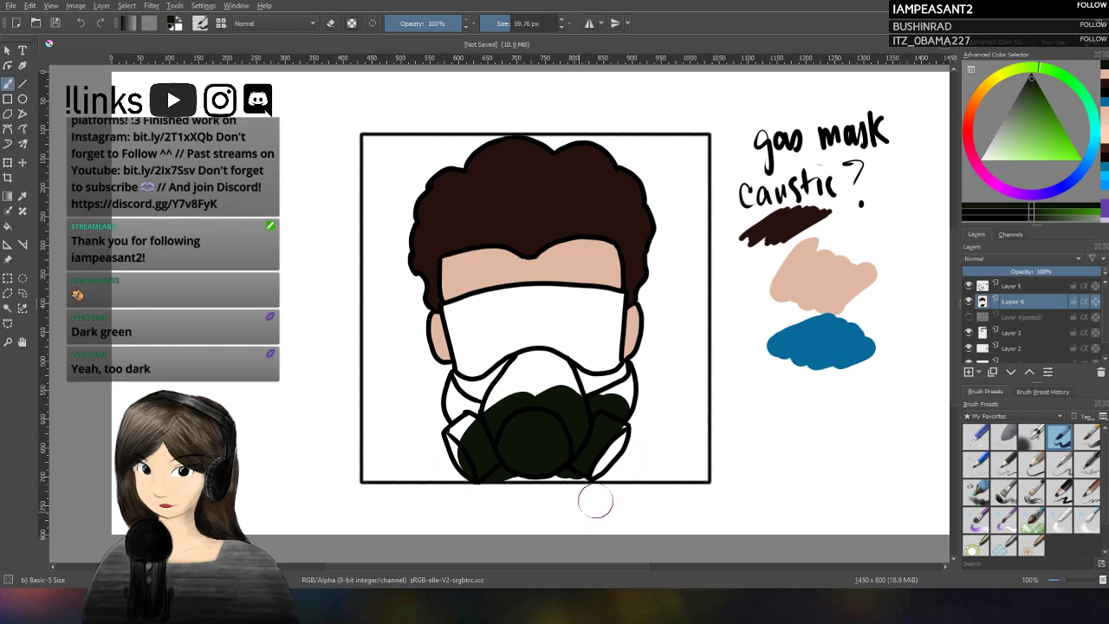
# Step: Switch to a lighter dark green, test it over the respirator, and undo the green test strokes
pyautogui.click(1056, 216)
pyautogui.moveTo(515, 472)
pyautogui.mouseDown()
pyautogui.moveTo(531, 421)
pyautogui.moveTo(568, 412)
pyautogui.moveTo(576, 466)
pyautogui.moveTo(611, 463)
pyautogui.mouseUp()
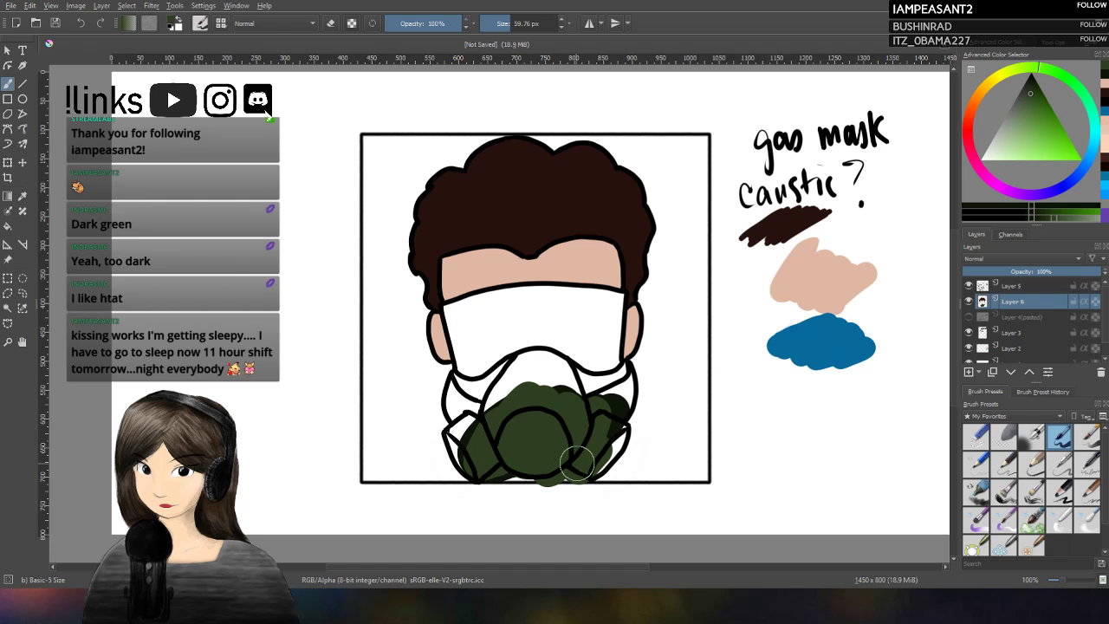
pyautogui.hotkey('ctrl', 'z')
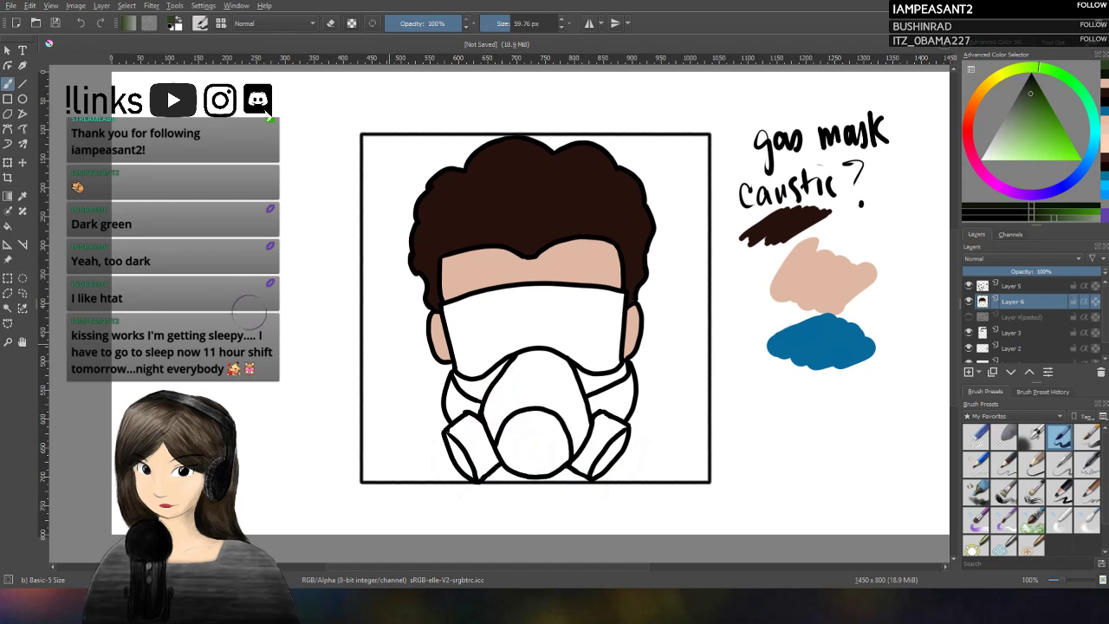
# Step: Trace a freehand selection around the respirator and both filter canisters and paint it dark green
pyautogui.click(22, 293)
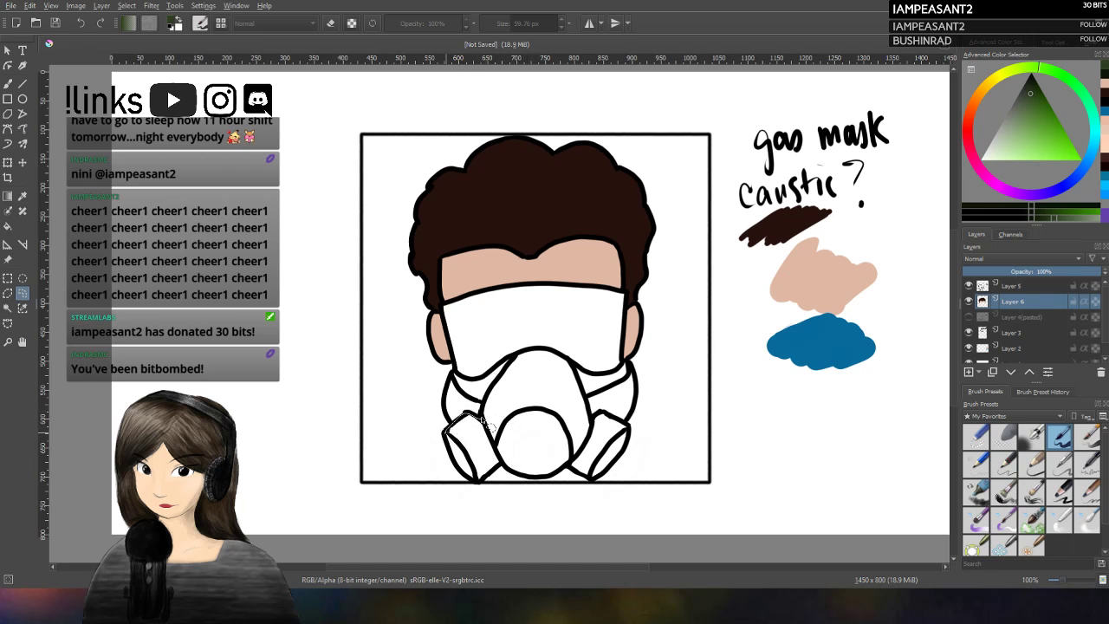
pyautogui.moveTo(481, 421)
pyautogui.mouseDown()
pyautogui.moveTo(531, 357)
pyautogui.moveTo(558, 357)
pyautogui.moveTo(580, 373)
pyautogui.moveTo(599, 427)
pyautogui.moveTo(620, 425)
pyautogui.moveTo(635, 453)
pyautogui.moveTo(599, 479)
pyautogui.moveTo(504, 473)
pyautogui.moveTo(482, 488)
pyautogui.moveTo(466, 476)
pyautogui.mouseUp()
pyautogui.click(8, 84)
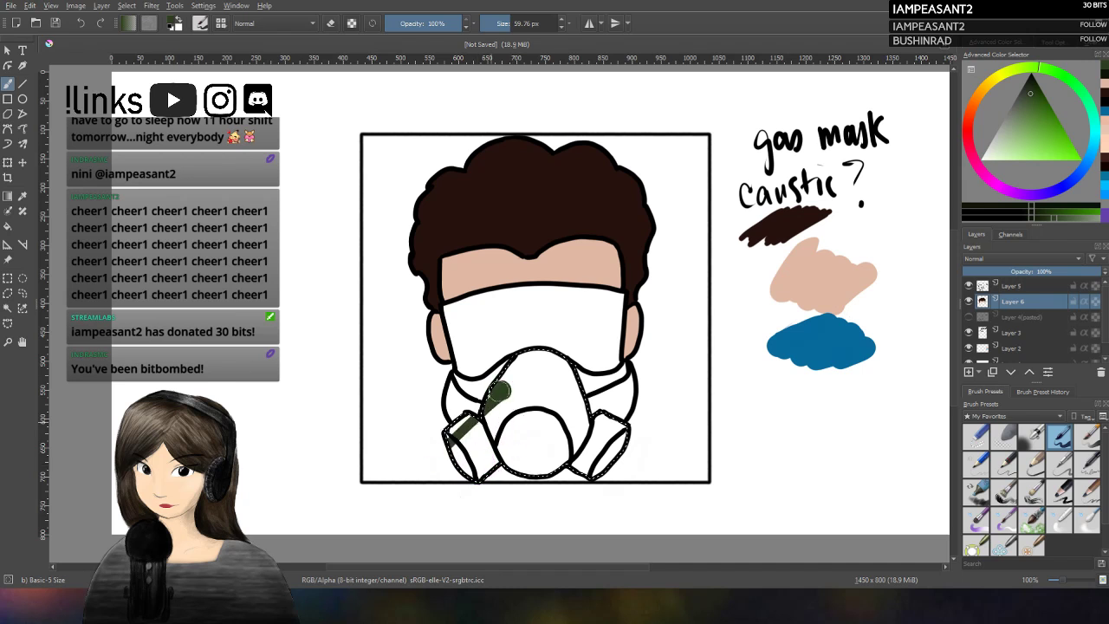
pyautogui.moveTo(472, 425); pyautogui.dragTo(451, 475)
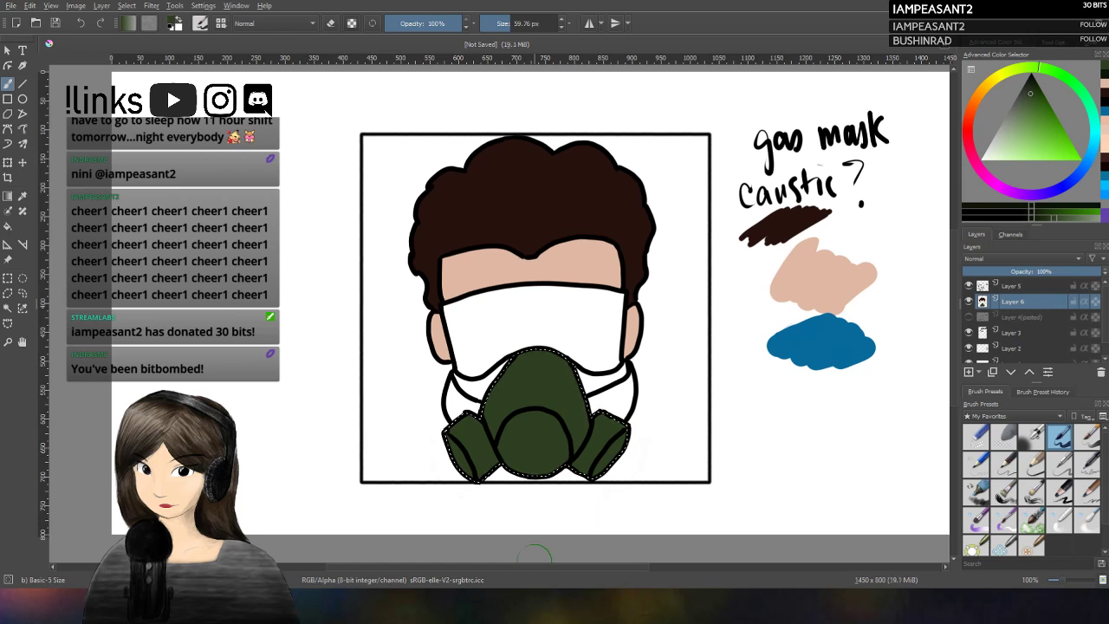
# Step: Replace the respirator selection with a freehand one around the visor and paint it dark grey
pyautogui.click(22, 293)
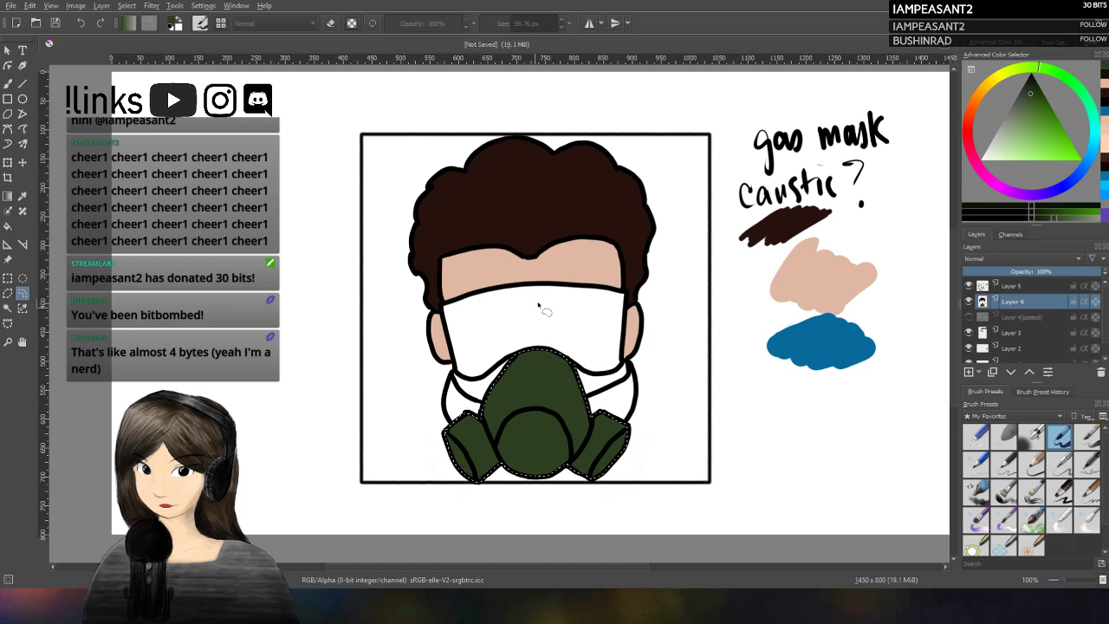
pyautogui.hotkey('ctrl', 'shift', 'a')
pyautogui.moveTo(442, 303)
pyautogui.mouseDown()
pyautogui.moveTo(466, 379)
pyautogui.moveTo(487, 382)
pyautogui.moveTo(544, 351)
pyautogui.moveTo(597, 381)
pyautogui.moveTo(628, 371)
pyautogui.moveTo(629, 297)
pyautogui.moveTo(519, 289)
pyautogui.moveTo(447, 305)
pyautogui.mouseUp()
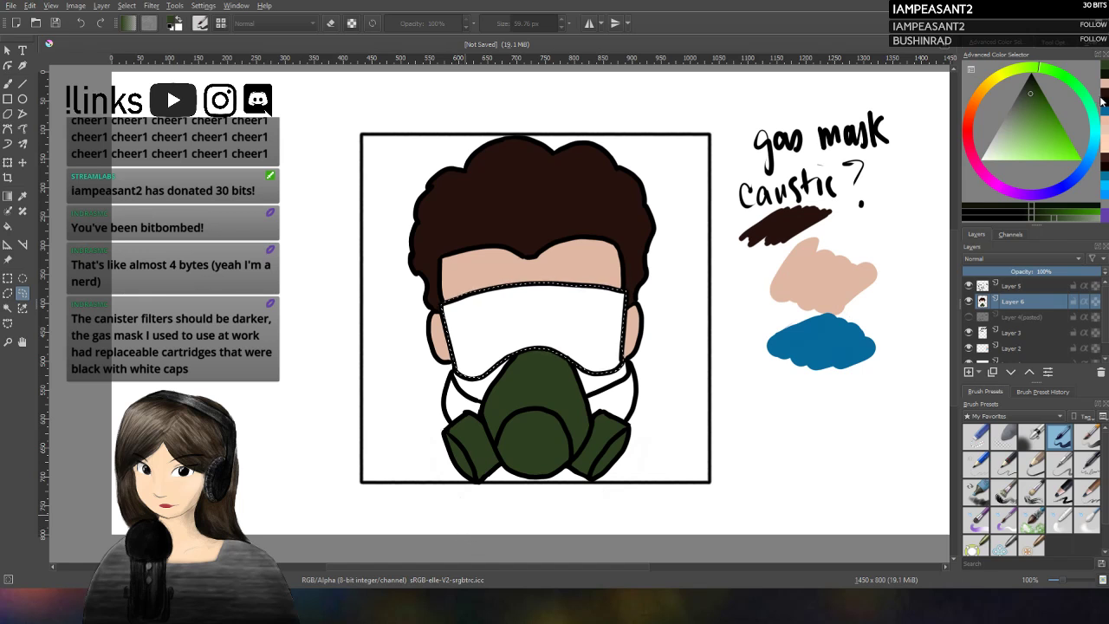
pyautogui.press('d')
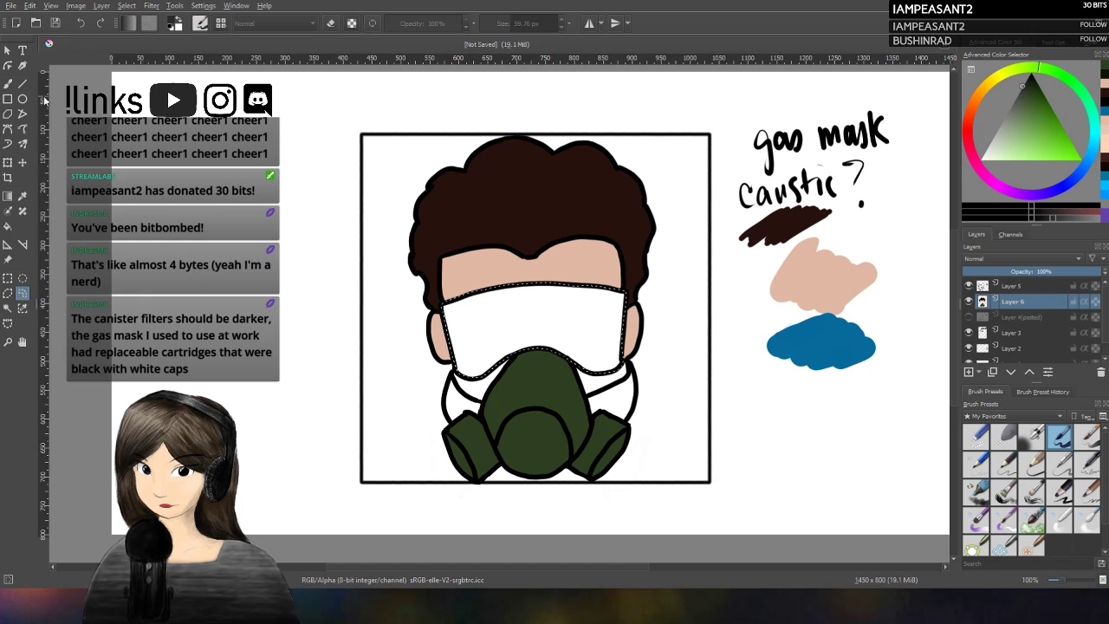
pyautogui.click(9, 84)
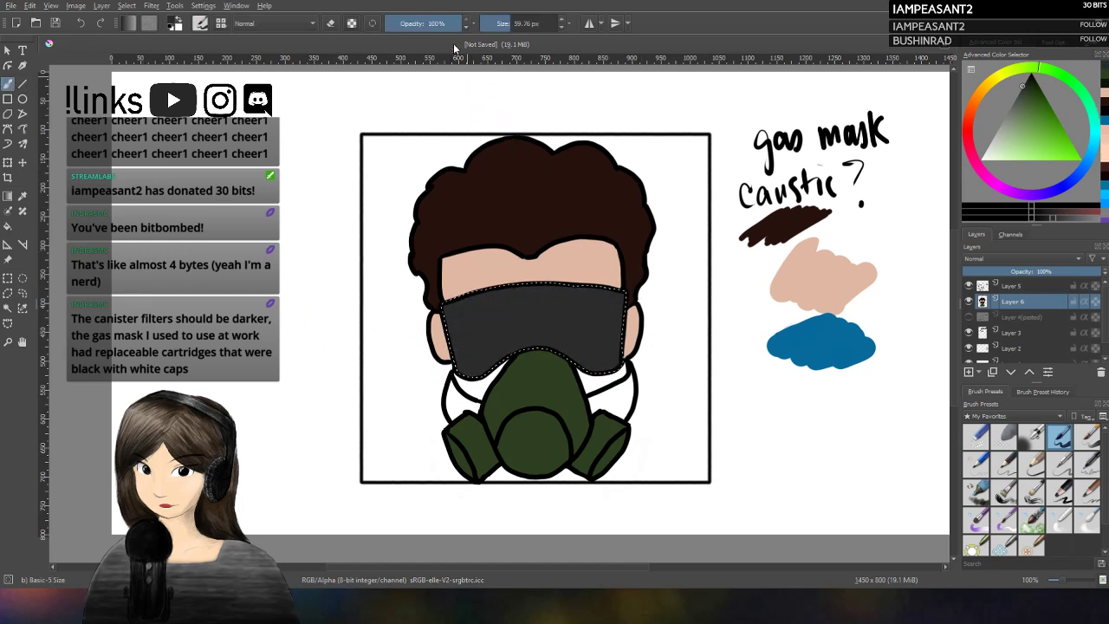
# Step: Switch the painting colour to white, choose the Pencil-2 brush preset, and enlarge the brush
pyautogui.click(330, 24)
pyautogui.press('e')
pyautogui.press('x')
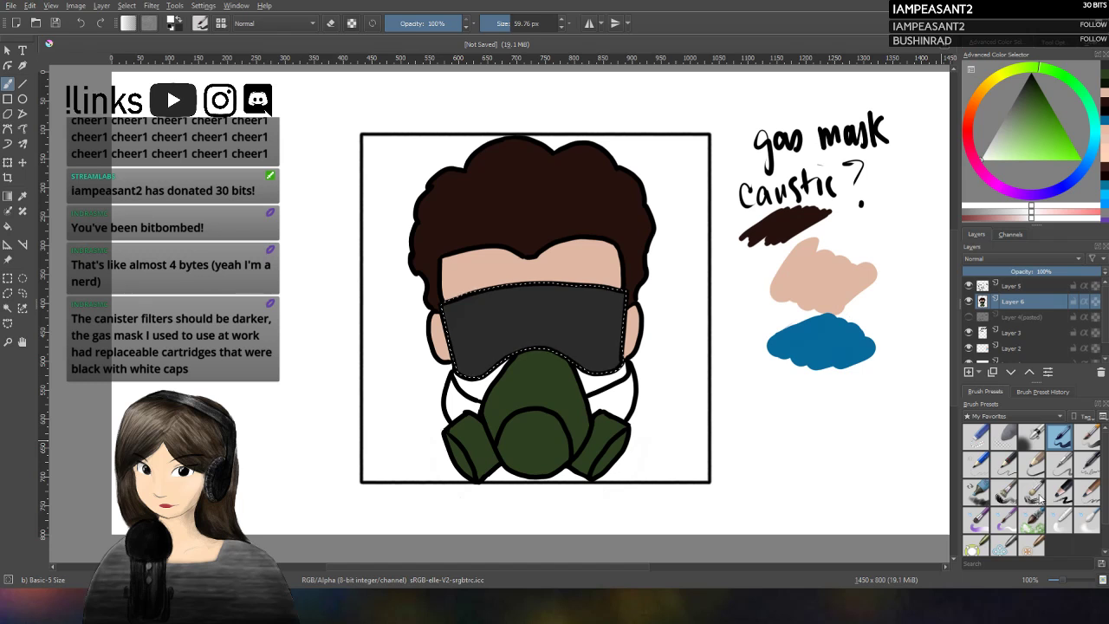
pyautogui.click(998, 463)
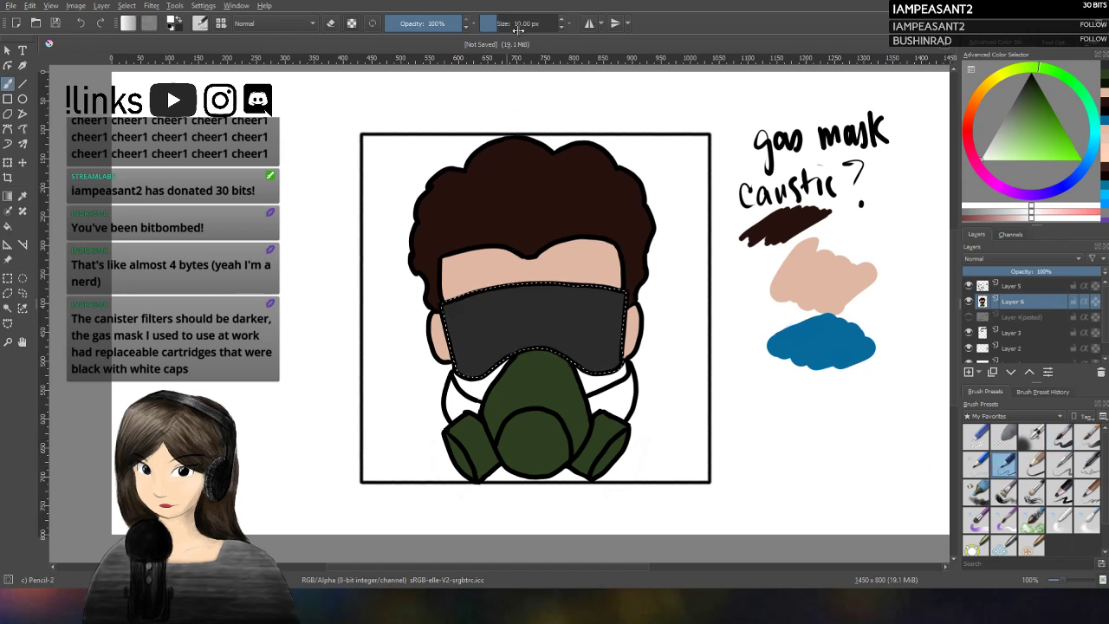
pyautogui.press(']')
pyautogui.press(']')
pyautogui.press(']')
pyautogui.press(']')
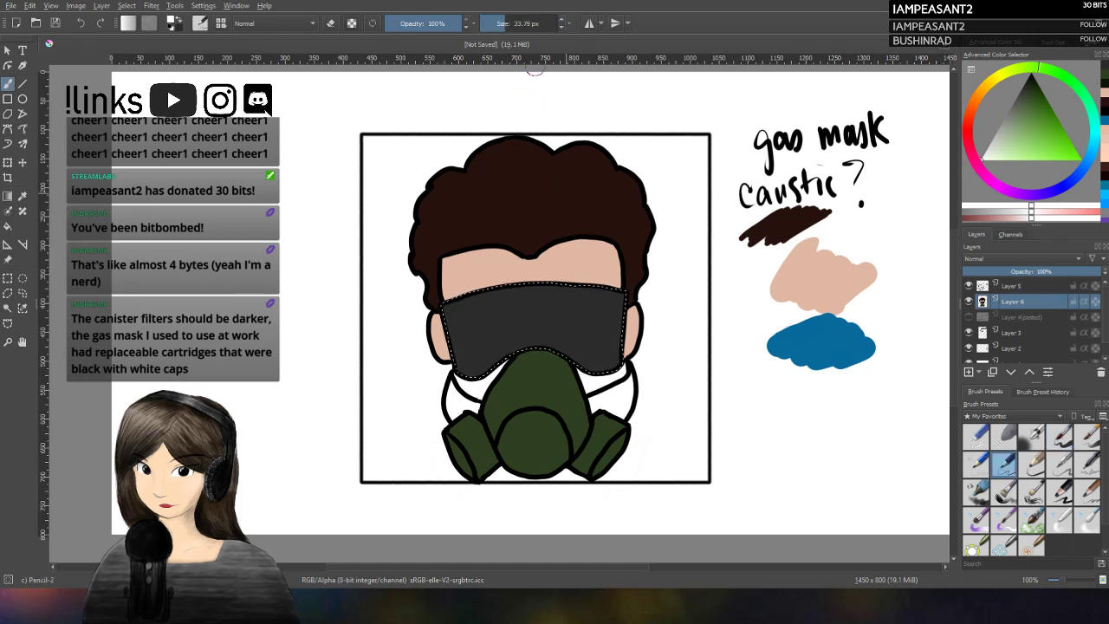
# Step: Paint two soft vertical white highlights on the visor at a brush size of 87.29 px, undoing the trial strokes
pyautogui.moveTo(563, 289)
pyautogui.mouseDown()
pyautogui.moveTo(586, 373)
pyautogui.moveTo(589, 285)
pyautogui.moveTo(602, 293)
pyautogui.moveTo(585, 426)
pyautogui.mouseUp()
pyautogui.hotkey('ctrl', 'z')
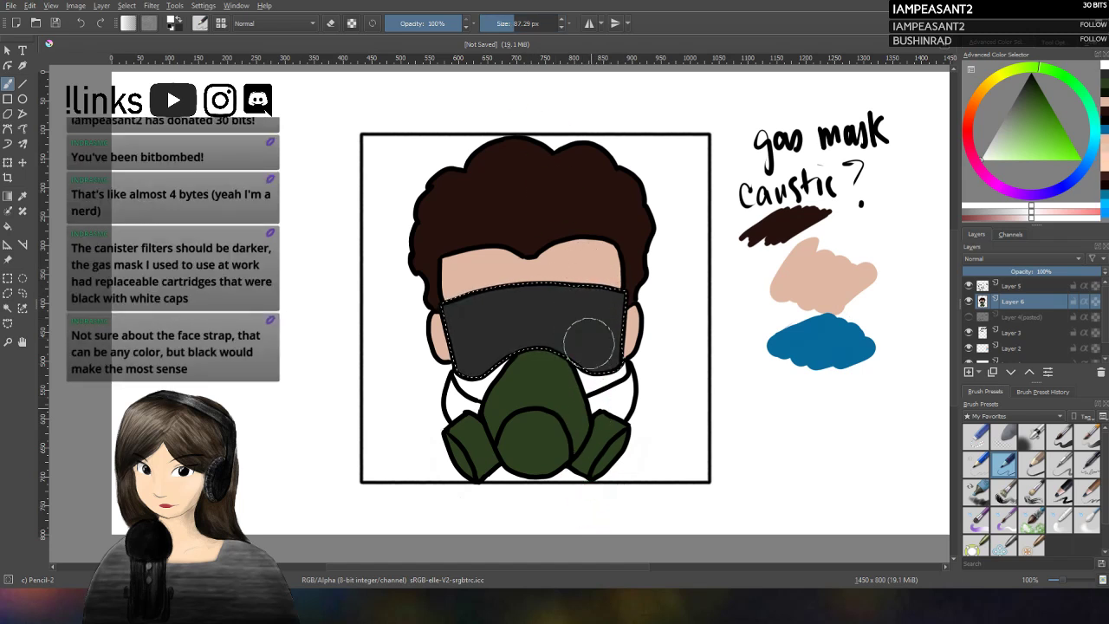
pyautogui.hotkey('ctrl', 'z')
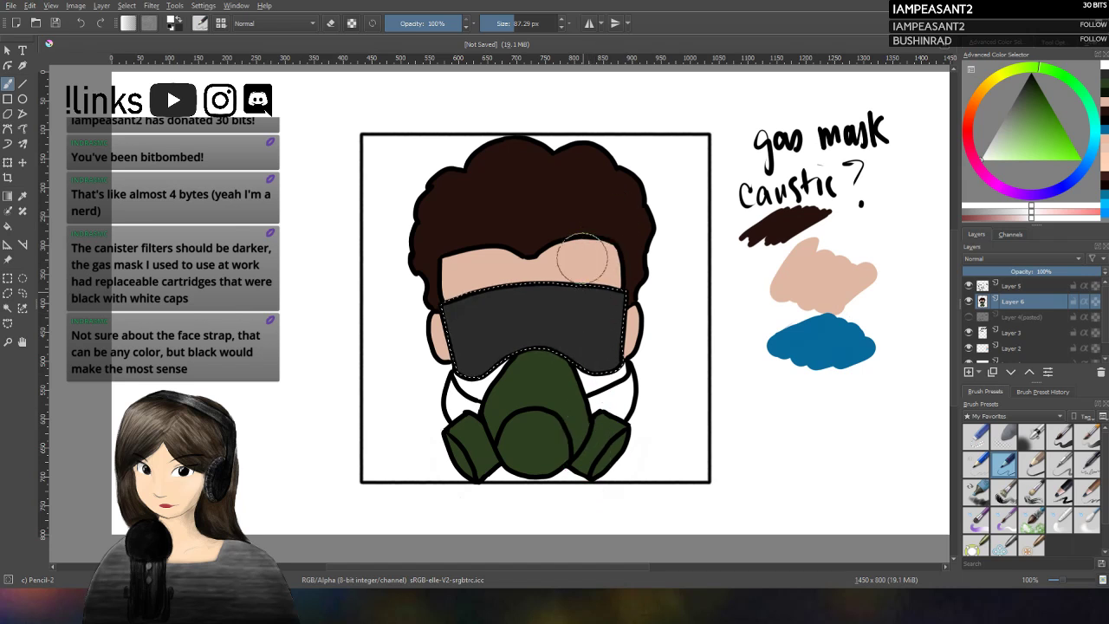
pyautogui.moveTo(581, 309); pyautogui.dragTo(592, 317)
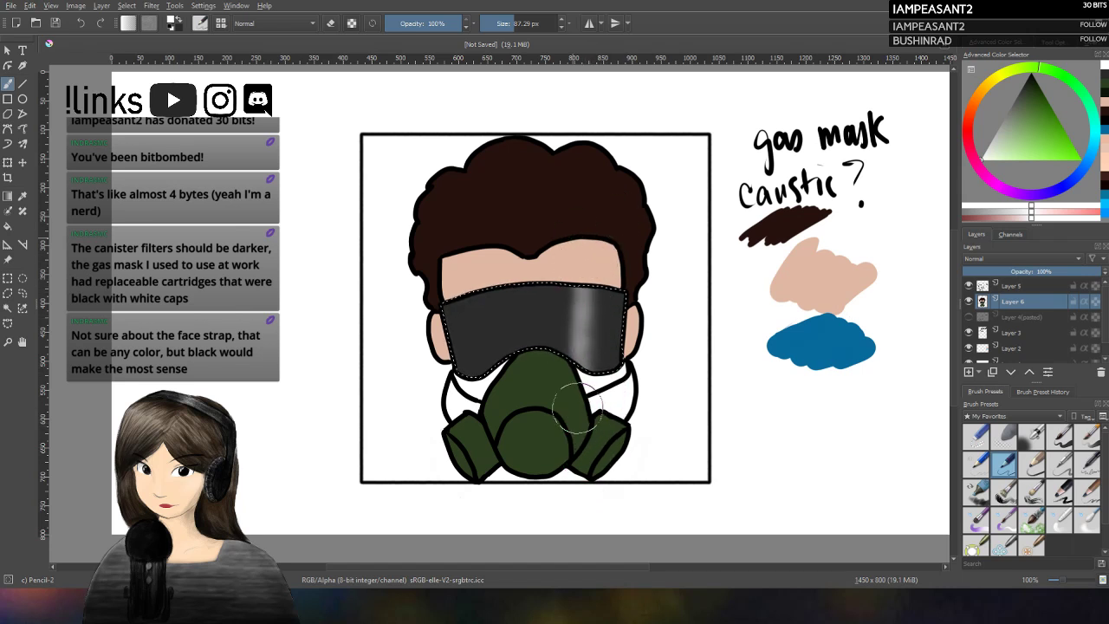
pyautogui.moveTo(485, 312); pyautogui.dragTo(487, 295)
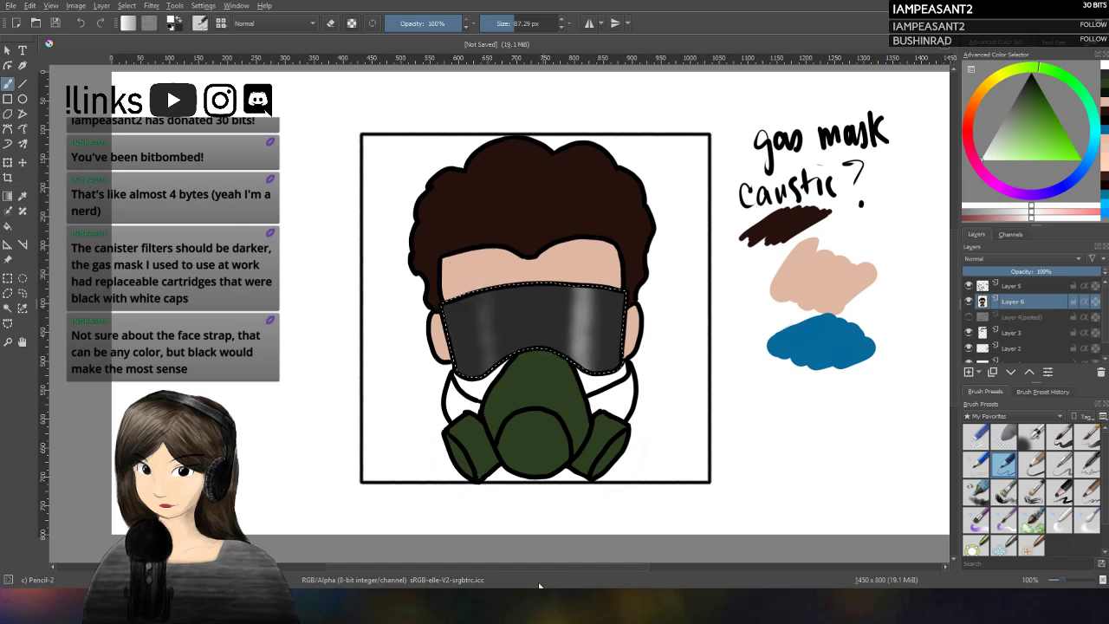
# Step: Trace a freehand selection around the gas mask's right filter canister and make black the painting colour for the brush
pyautogui.click(24, 294)
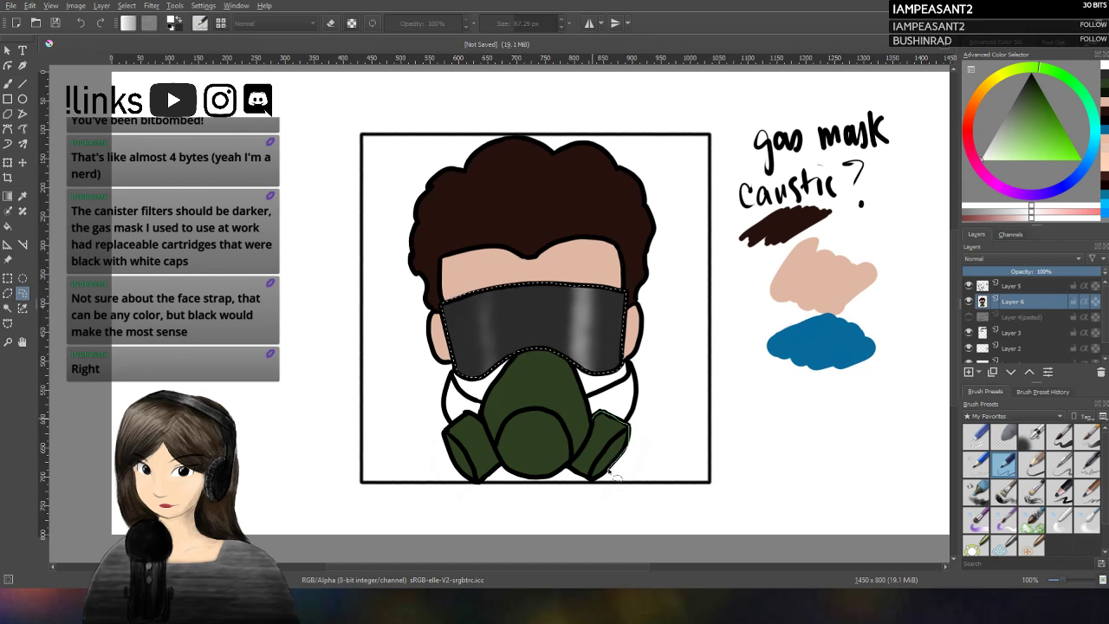
pyautogui.moveTo(609, 486)
pyautogui.mouseDown()
pyautogui.moveTo(573, 469)
pyautogui.moveTo(601, 423)
pyautogui.moveTo(625, 424)
pyautogui.moveTo(614, 445)
pyautogui.mouseUp()
pyautogui.press('d')
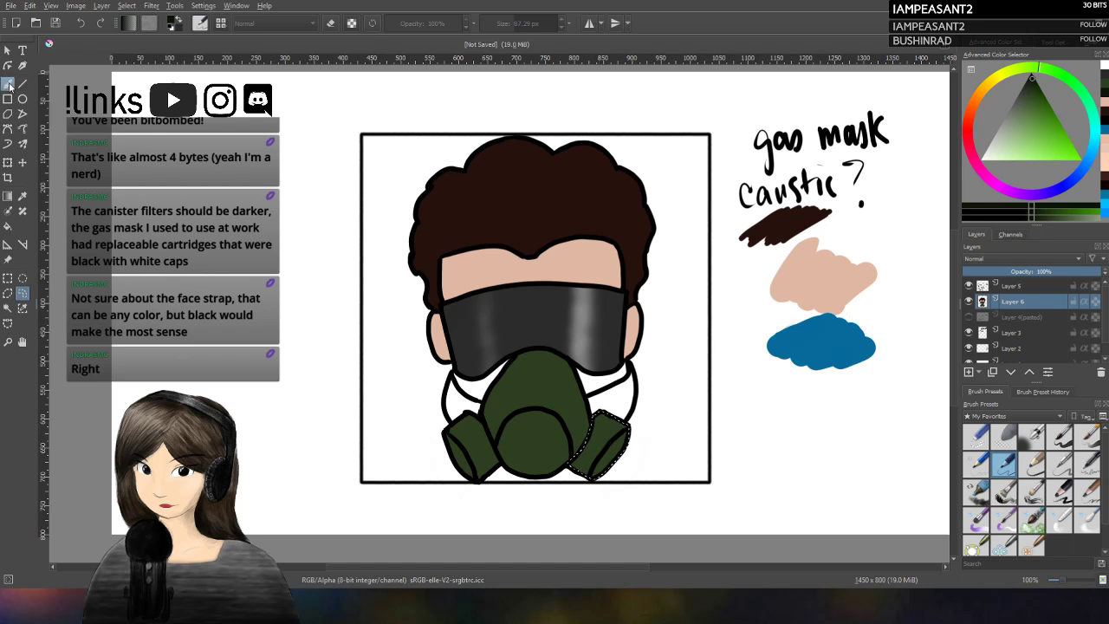
pyautogui.press('b')
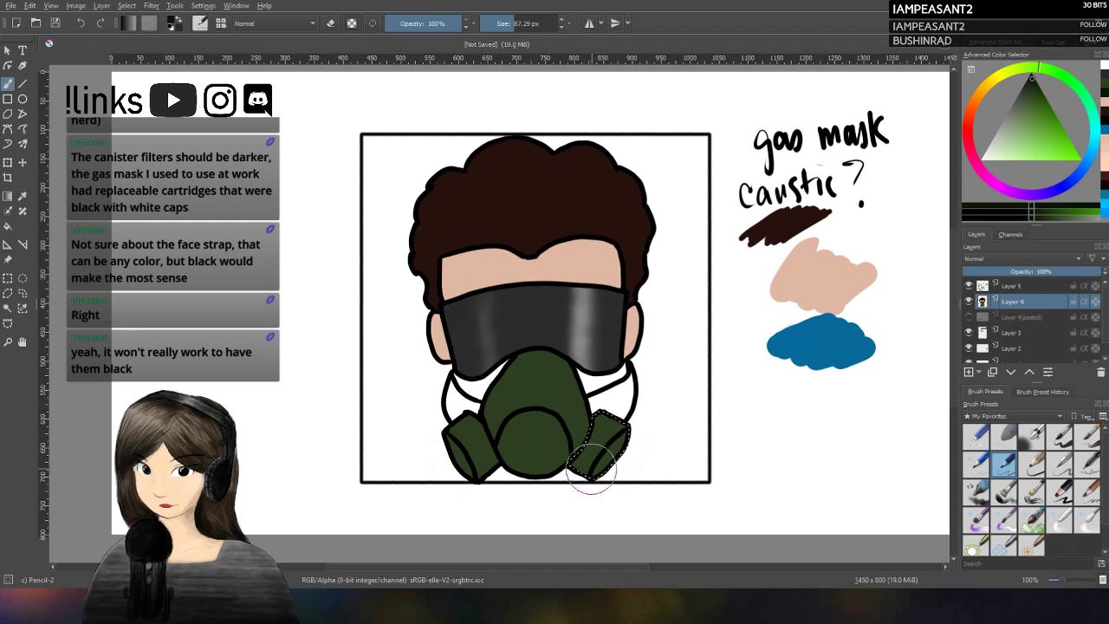
# Step: Try darkening the selected right canister with black at about 72% brush opacity, and undo the strokes
pyautogui.press('i')
pyautogui.press('i')
pyautogui.press('i')
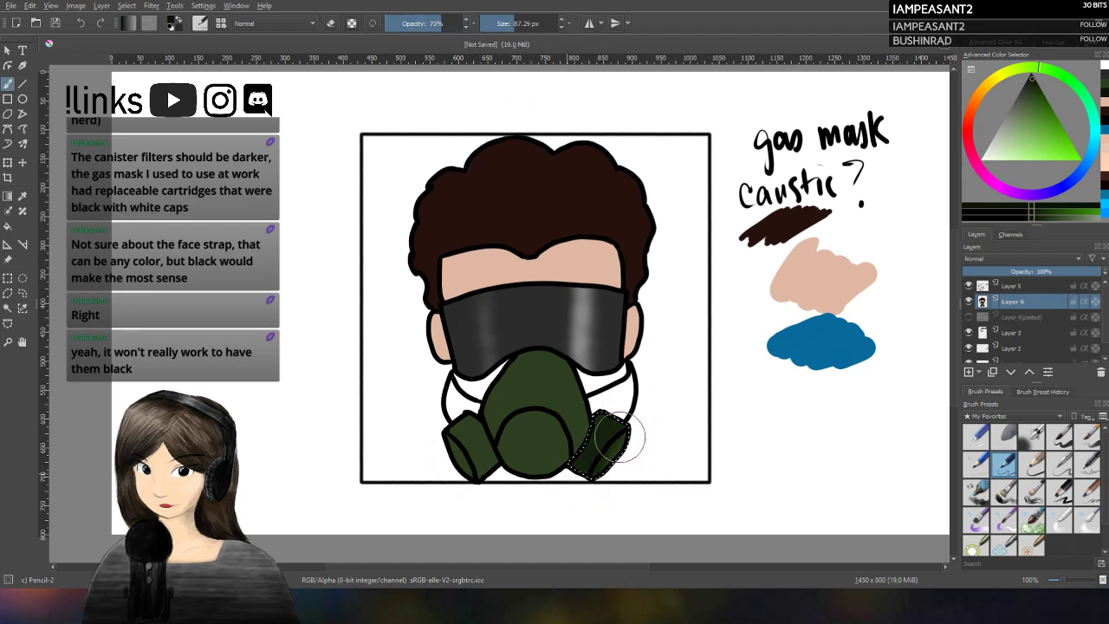
pyautogui.moveTo(620, 438); pyautogui.dragTo(610, 455)
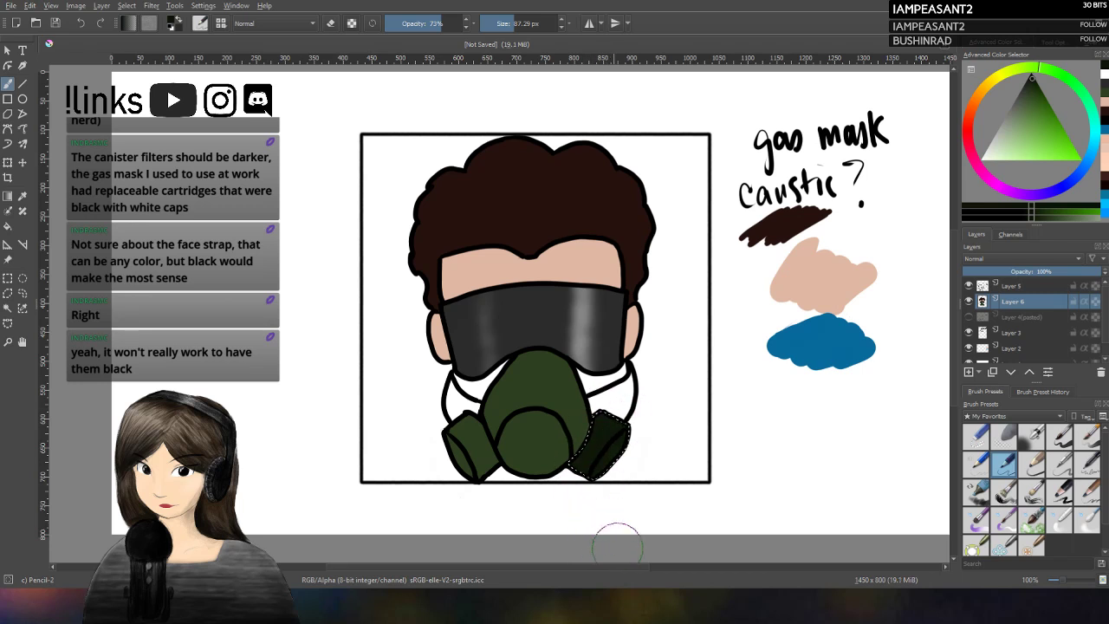
pyautogui.moveTo(606, 459); pyautogui.dragTo(618, 438)
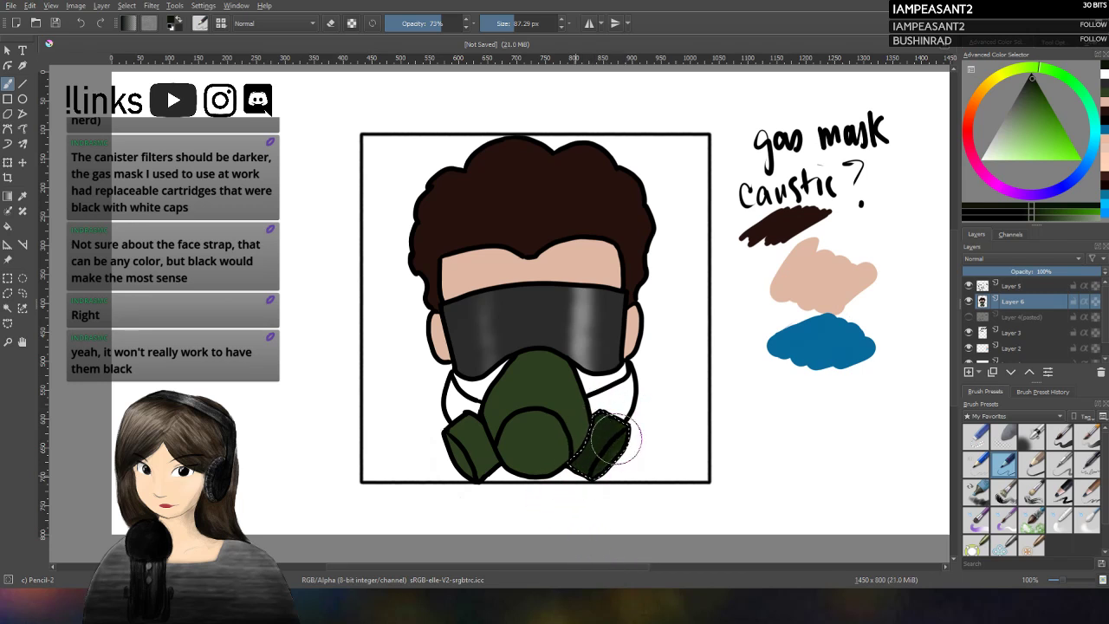
pyautogui.hotkey('ctrl', 'z')
# Step: Paint the oval end cap of the right canister white with the Pencil-2 preset at 10 px
pyautogui.press('x')
pyautogui.click(1006, 465)
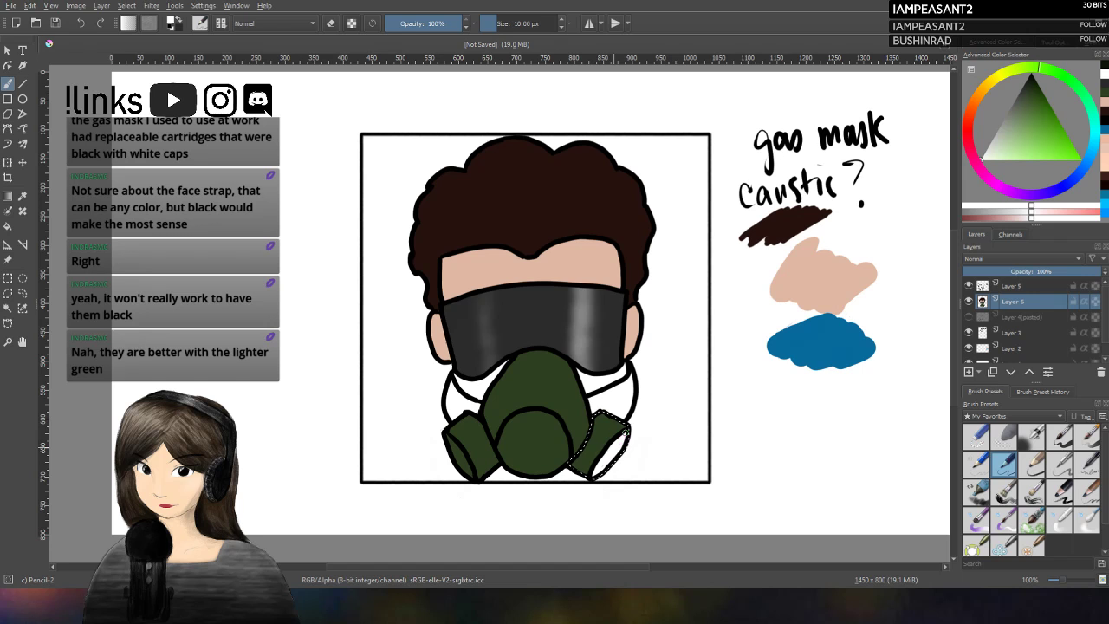
# Step: Make Layer 1 the active layer, hide all the layers above it, and clear the canister selection
pyautogui.scroll(-1, 1105, 325)
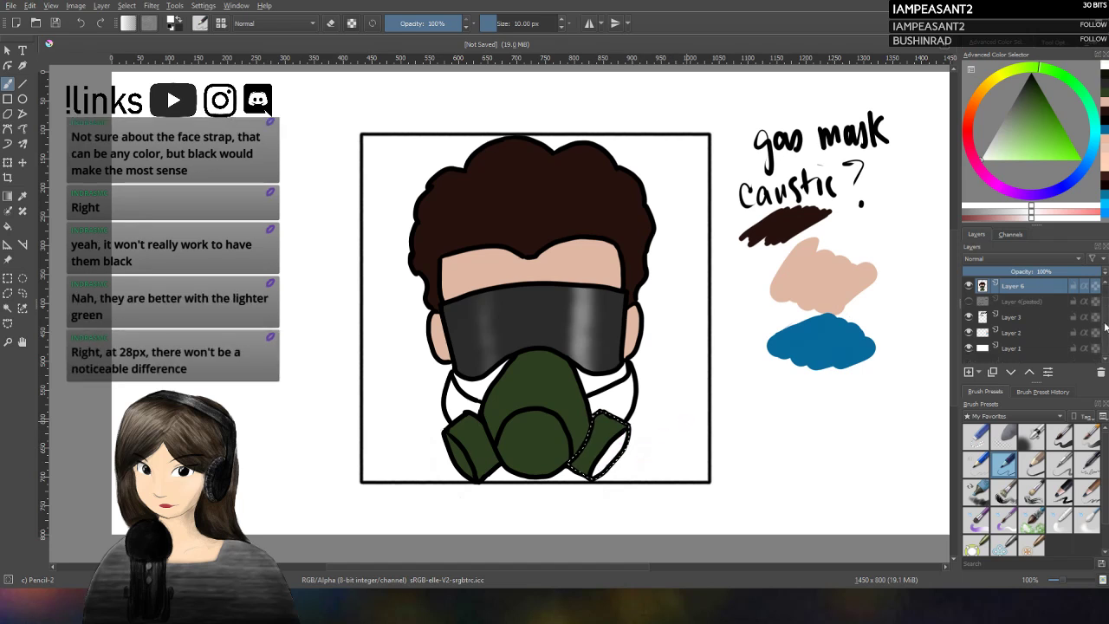
pyautogui.click(1012, 351)
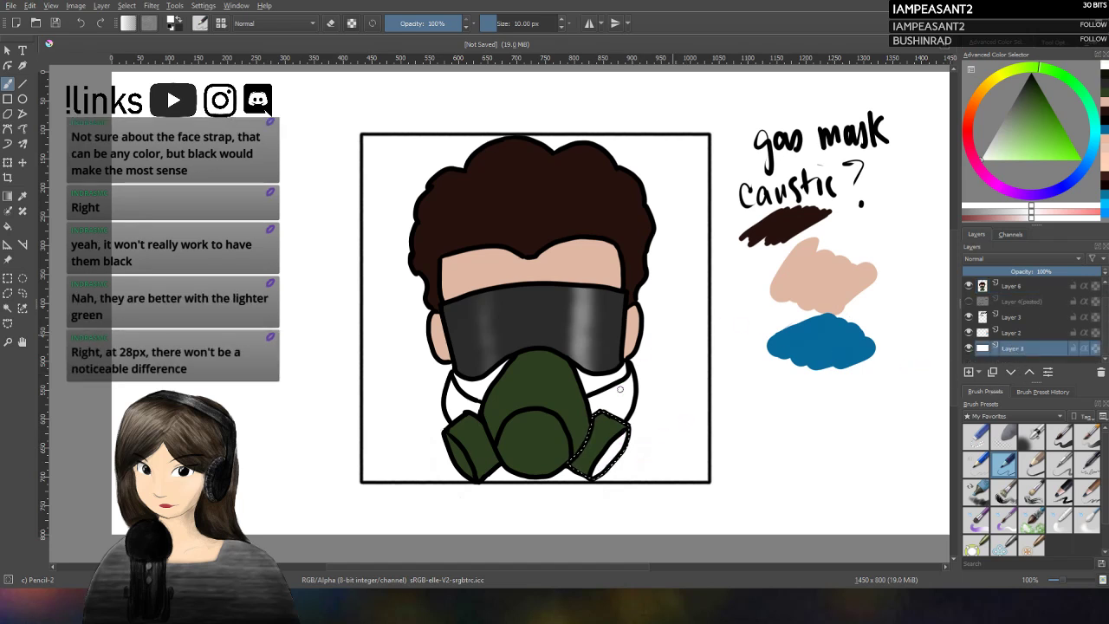
pyautogui.click(22, 293)
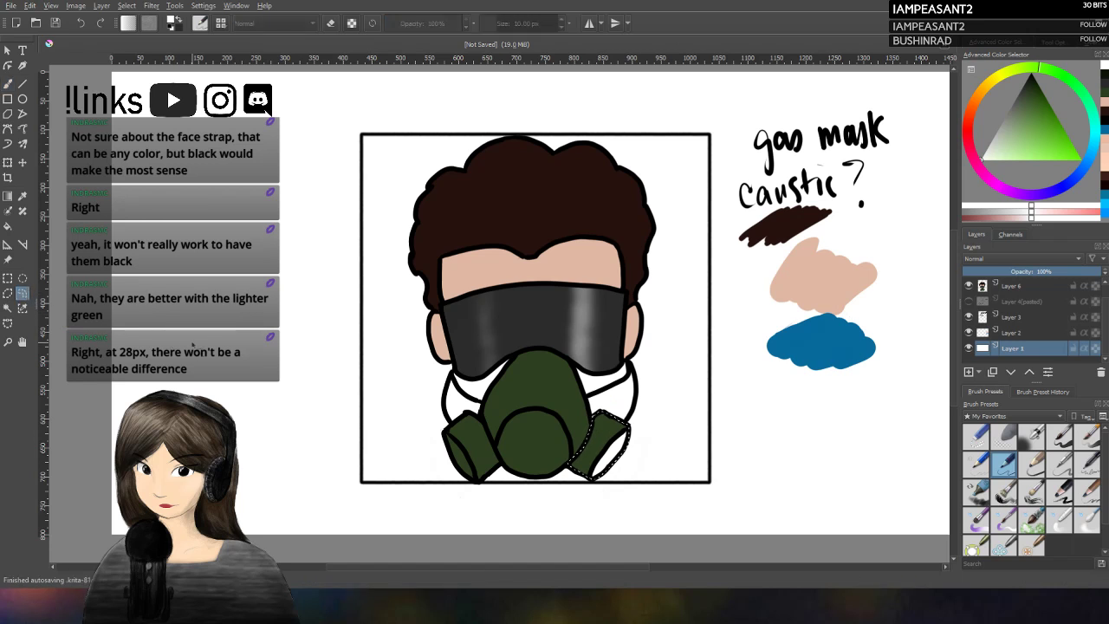
pyautogui.moveTo(969, 332); pyautogui.dragTo(971, 285)
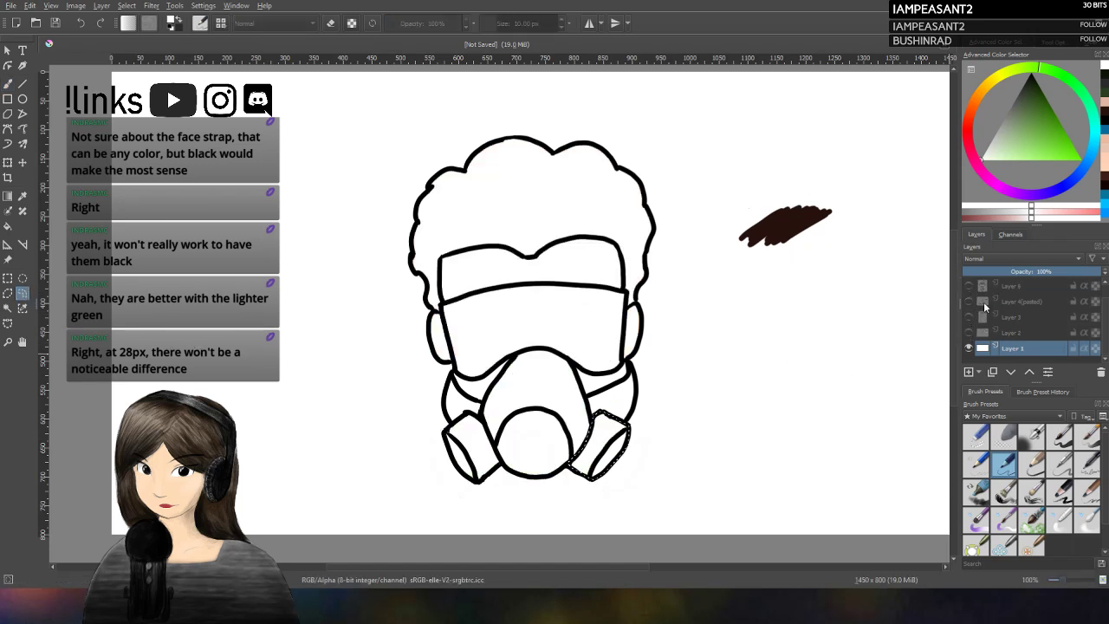
pyautogui.scroll(1, 1014, 330)
pyautogui.click(968, 286)
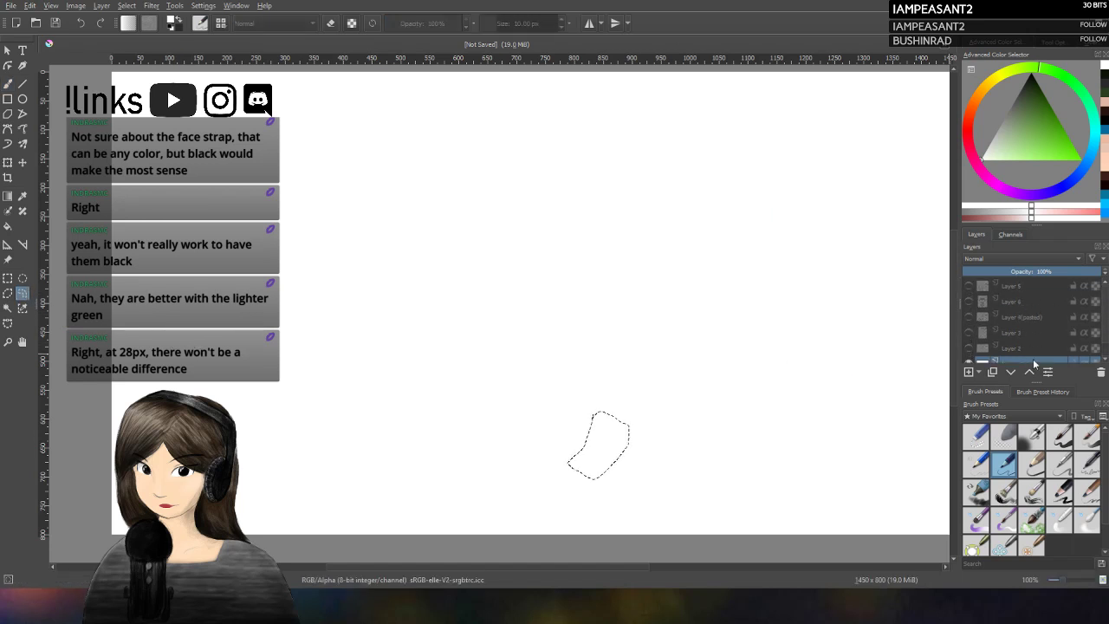
pyautogui.scroll(-1, 1034, 364)
pyautogui.click(469, 420)
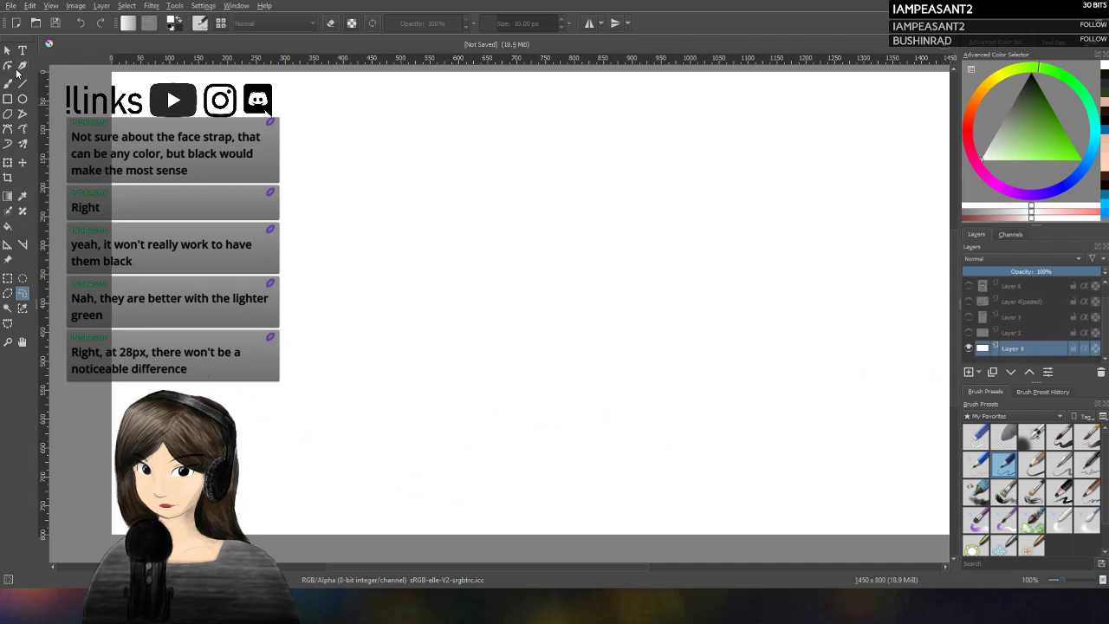
# Step: Fill the whole background on Layer 1 with black
pyautogui.click(177, 27)
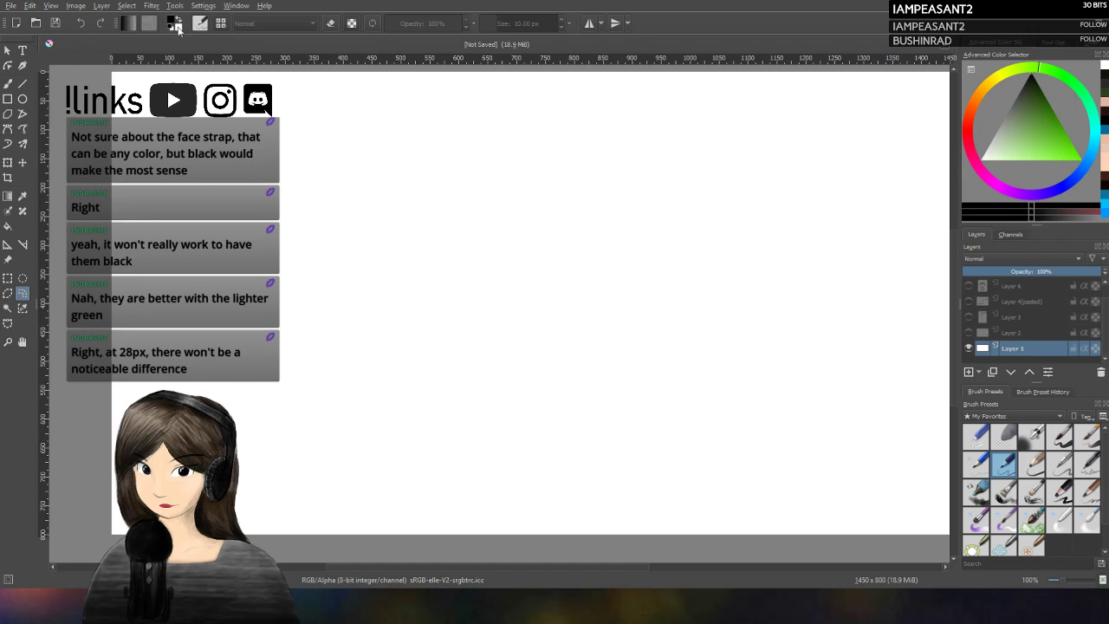
pyautogui.click(8, 226)
pyautogui.click(164, 250)
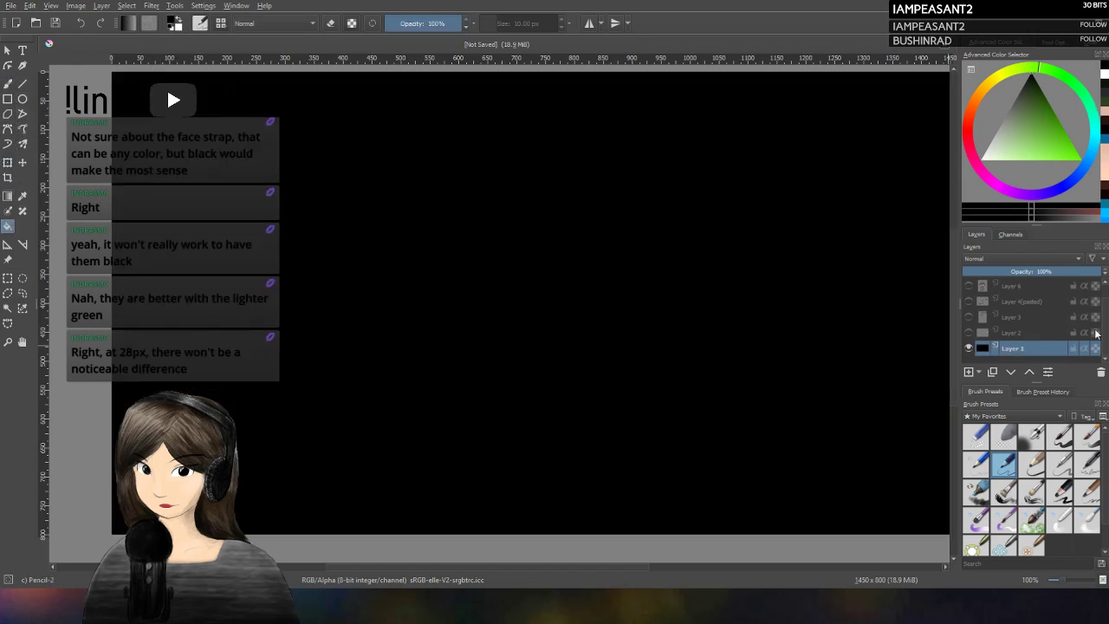
# Step: Show Layer 6 and Layer 5 again, and lower the black background layer's opacity to about 61%
pyautogui.scroll(1, 982, 303)
pyautogui.click(969, 300)
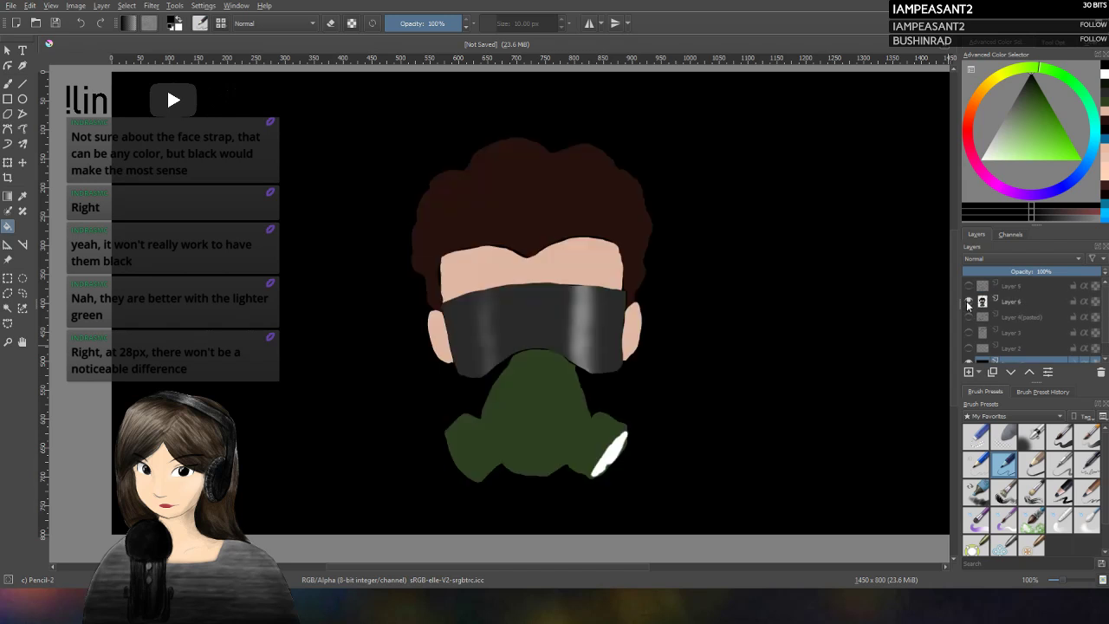
pyautogui.click(968, 286)
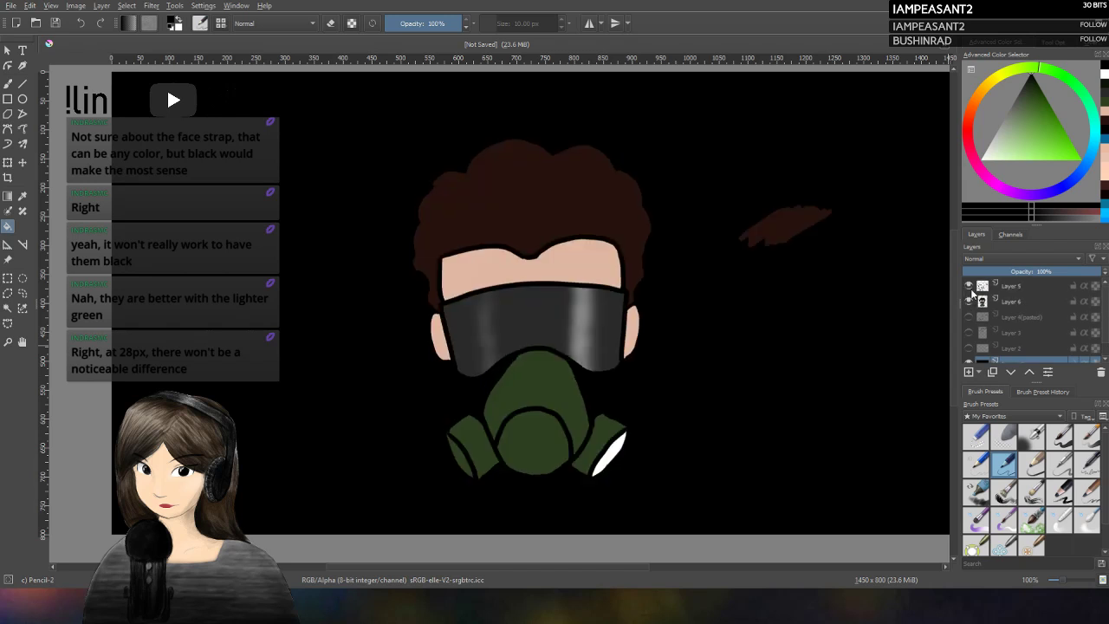
pyautogui.click(1058, 272)
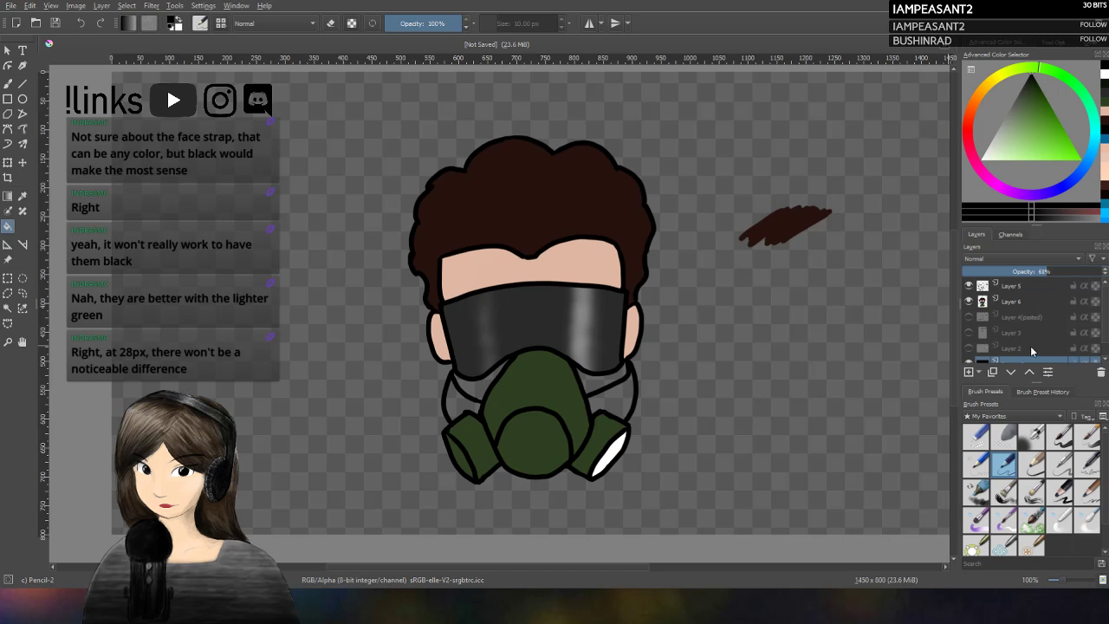
# Step: Briefly check the contents of Layer 4(pasted) and Layer 3, hide them again, and show Layer 2
pyautogui.click(969, 317)
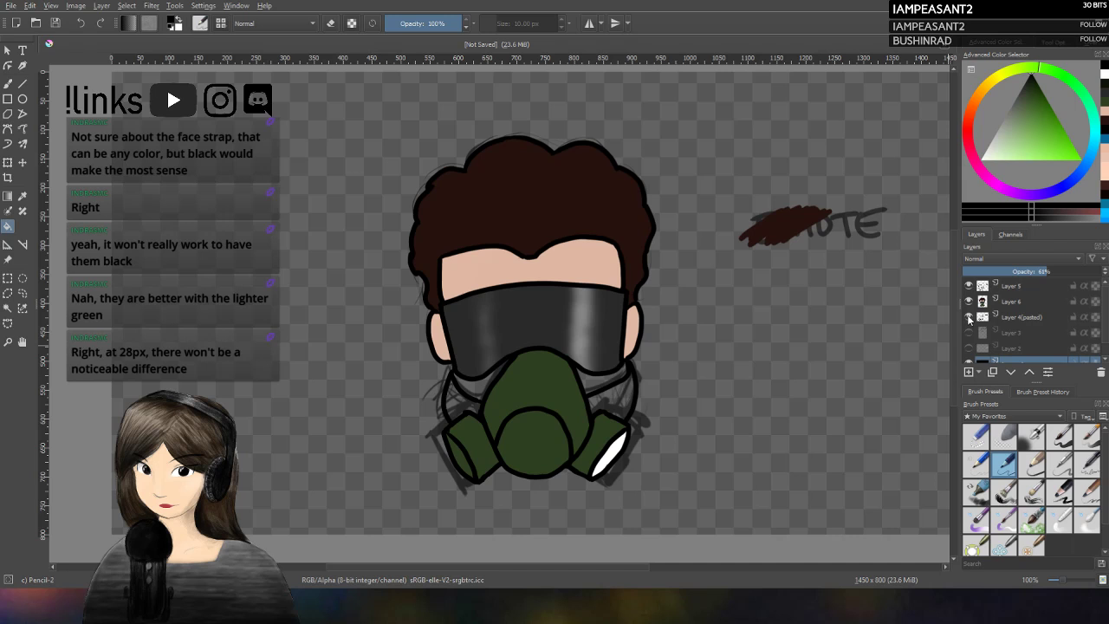
pyautogui.click(969, 317)
pyautogui.click(968, 333)
pyautogui.click(968, 333)
pyautogui.click(968, 347)
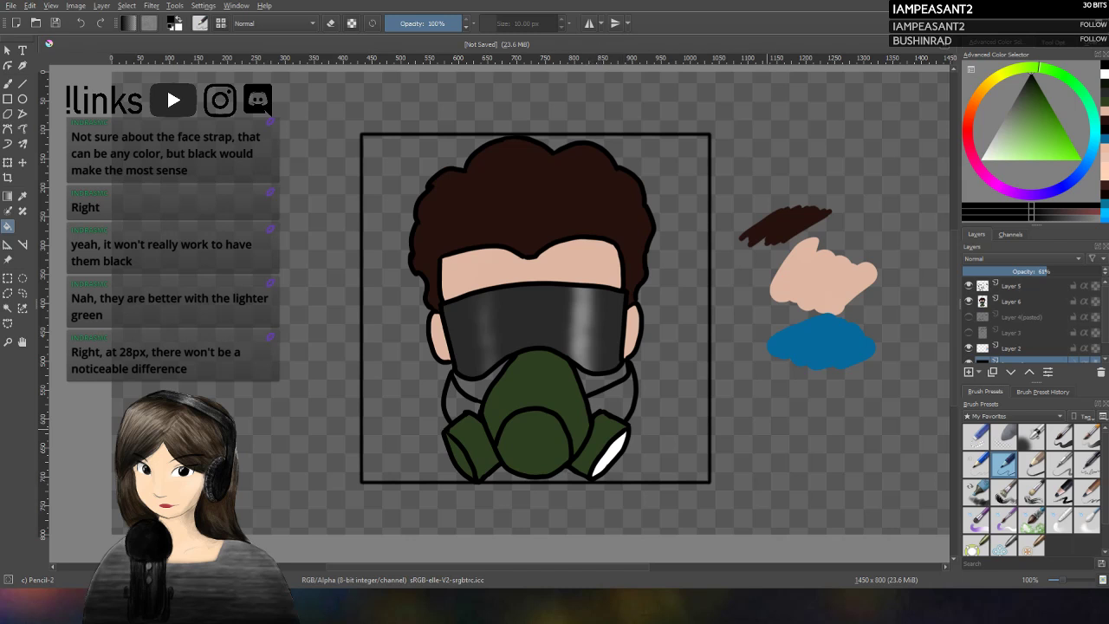
# Step: Paint the oval end cap of the left filter canister white on Layer 6 with the 10 px brush
pyautogui.press('x')
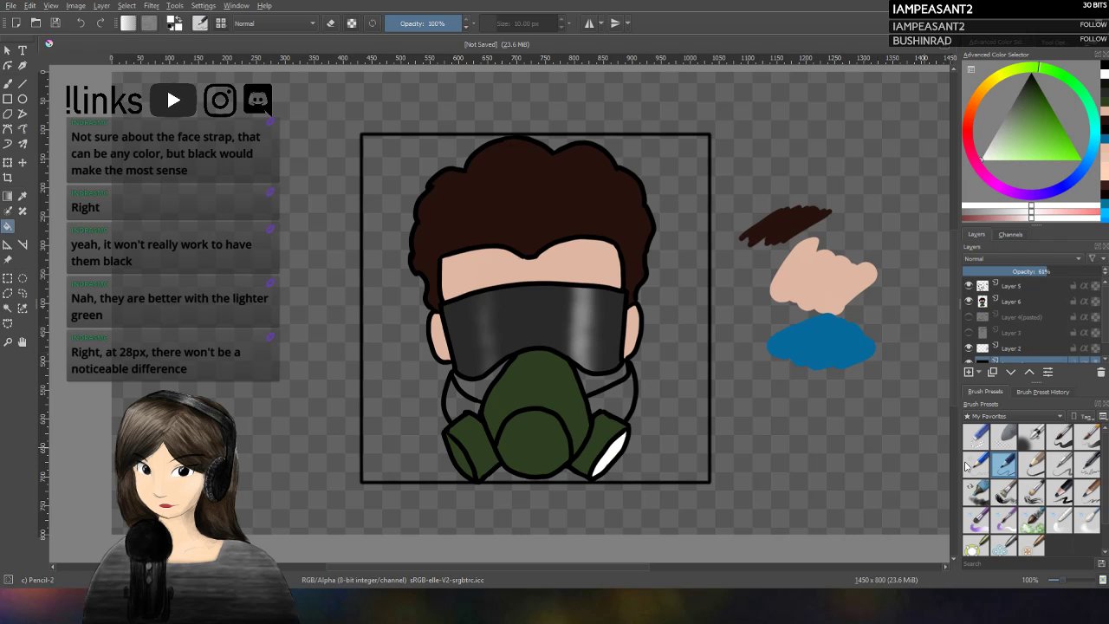
pyautogui.click(9, 83)
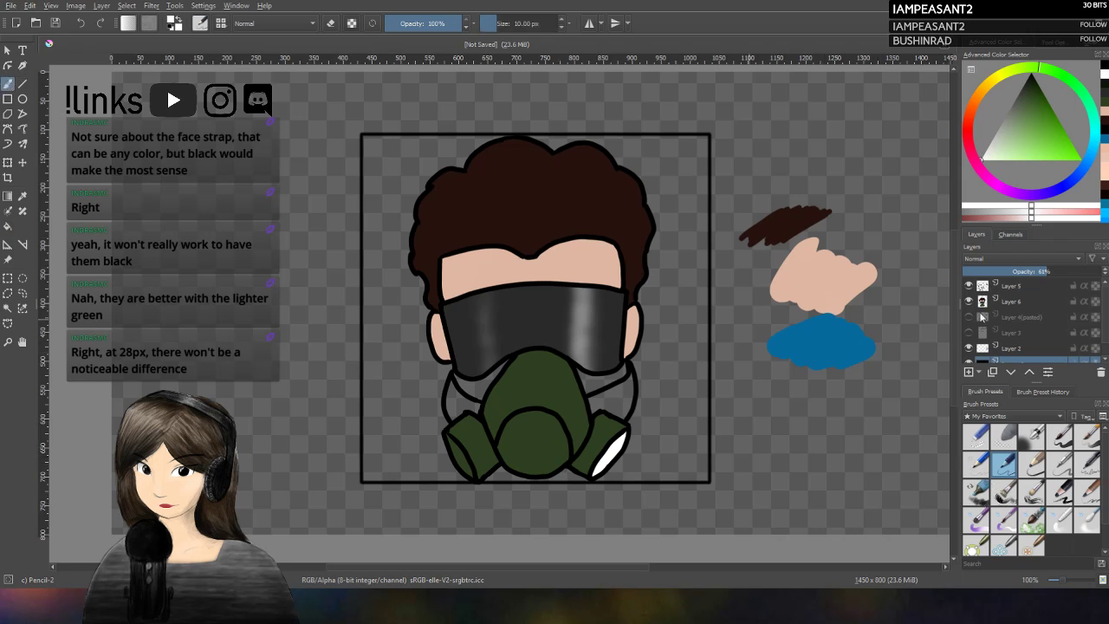
pyautogui.click(981, 301)
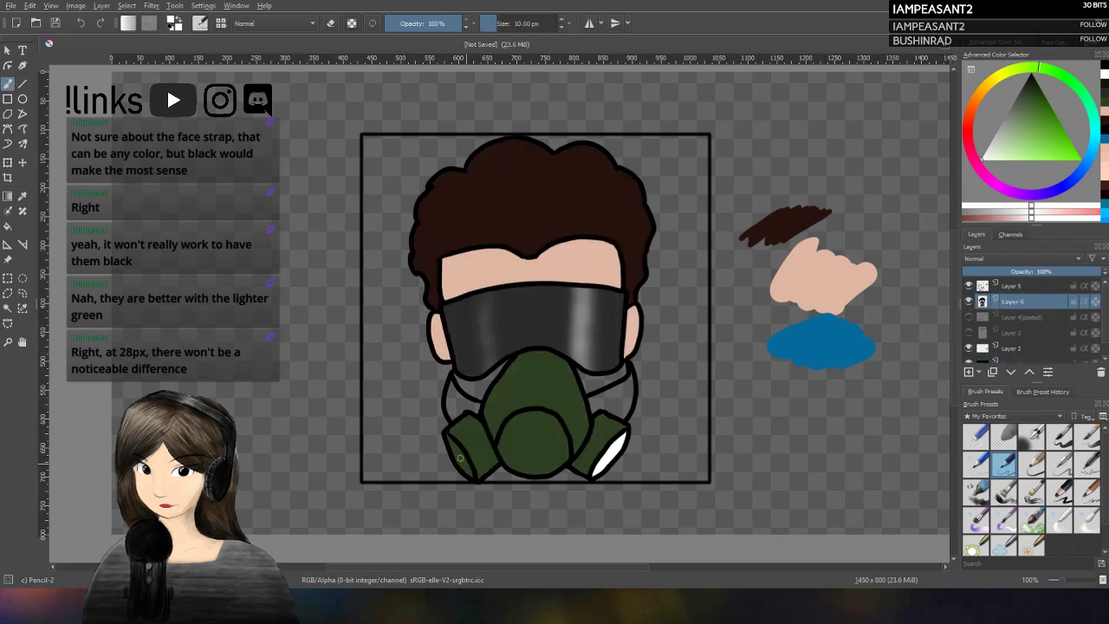
pyautogui.moveTo(460, 459)
pyautogui.mouseDown()
pyautogui.moveTo(455, 449)
pyautogui.moveTo(469, 473)
pyautogui.moveTo(451, 443)
pyautogui.mouseUp()
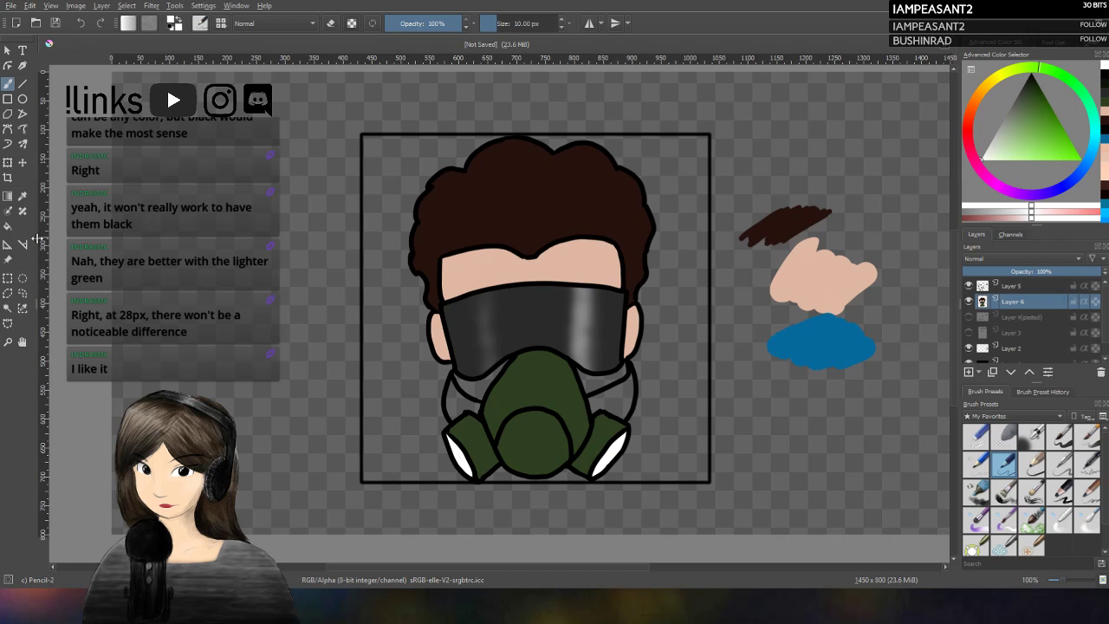
# Step: Trace a freehand selection around the strap area left of the respirator and paint it with the swatch's blue at 41.37 px
pyautogui.click(23, 198)
pyautogui.click(832, 350)
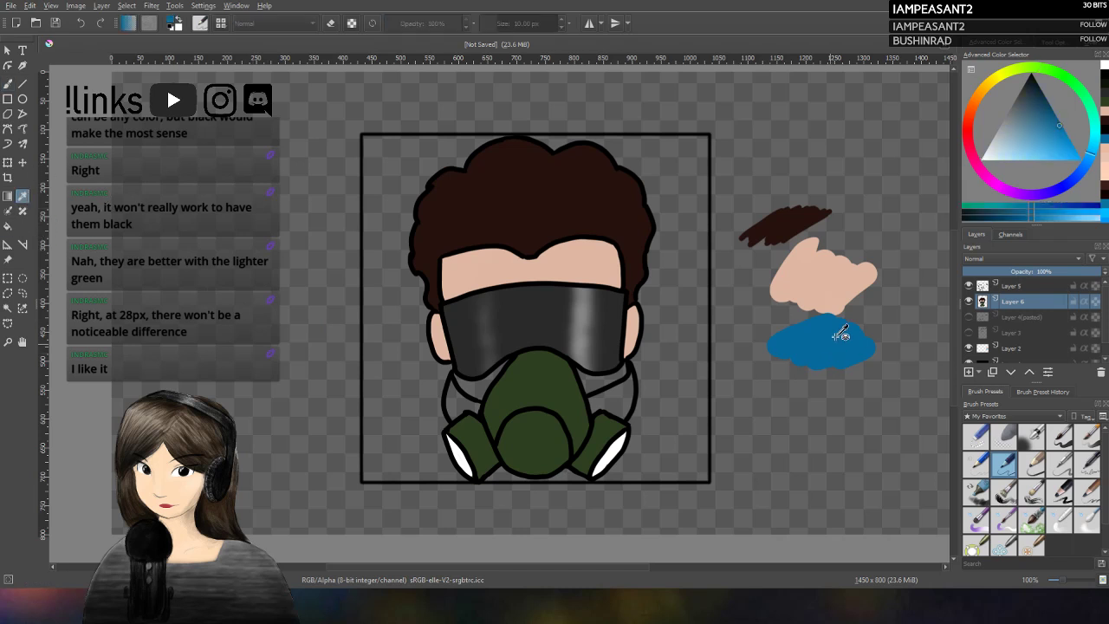
pyautogui.click(12, 85)
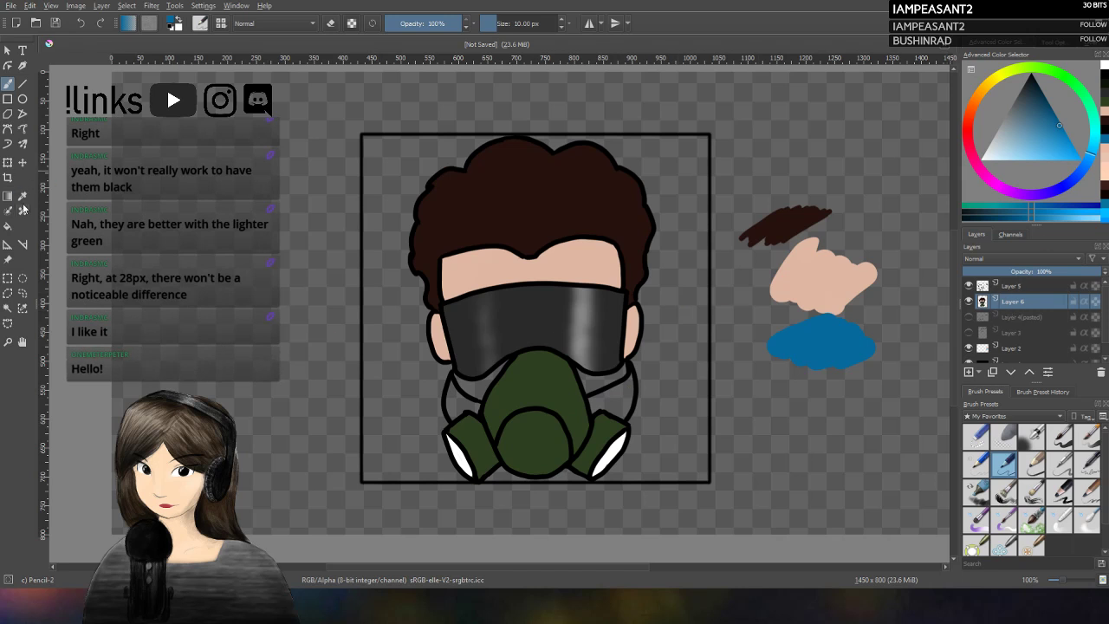
pyautogui.click(22, 293)
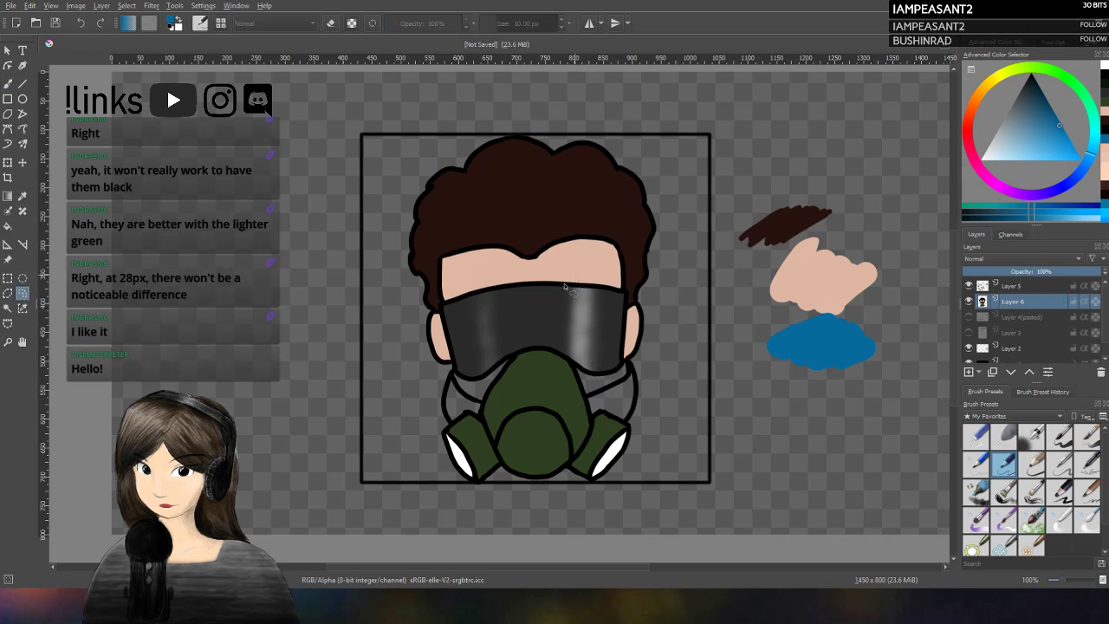
pyautogui.moveTo(481, 415)
pyautogui.mouseDown()
pyautogui.moveTo(520, 360)
pyautogui.moveTo(477, 387)
pyautogui.moveTo(467, 380)
pyautogui.mouseUp()
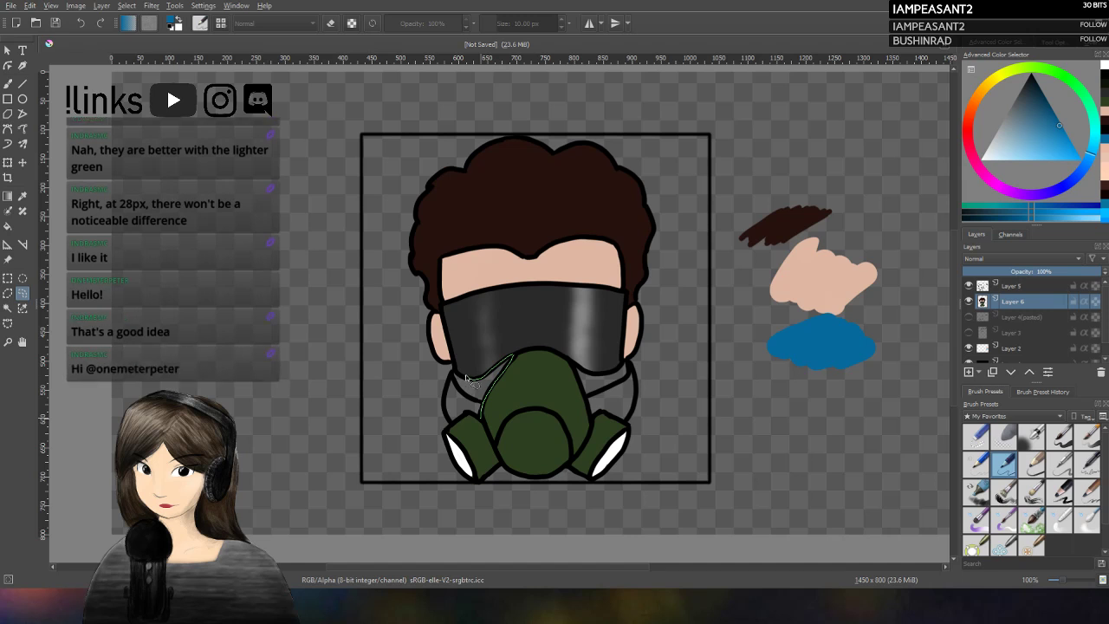
pyautogui.moveTo(468, 381); pyautogui.dragTo(509, 369)
pyautogui.hotkey('ctrl', 'shift', 'a')
pyautogui.moveTo(455, 375)
pyautogui.mouseDown()
pyautogui.moveTo(449, 421)
pyautogui.moveTo(455, 430)
pyautogui.moveTo(465, 414)
pyautogui.moveTo(485, 426)
pyautogui.moveTo(515, 359)
pyautogui.moveTo(481, 384)
pyautogui.moveTo(455, 374)
pyautogui.mouseUp()
pyautogui.click(8, 84)
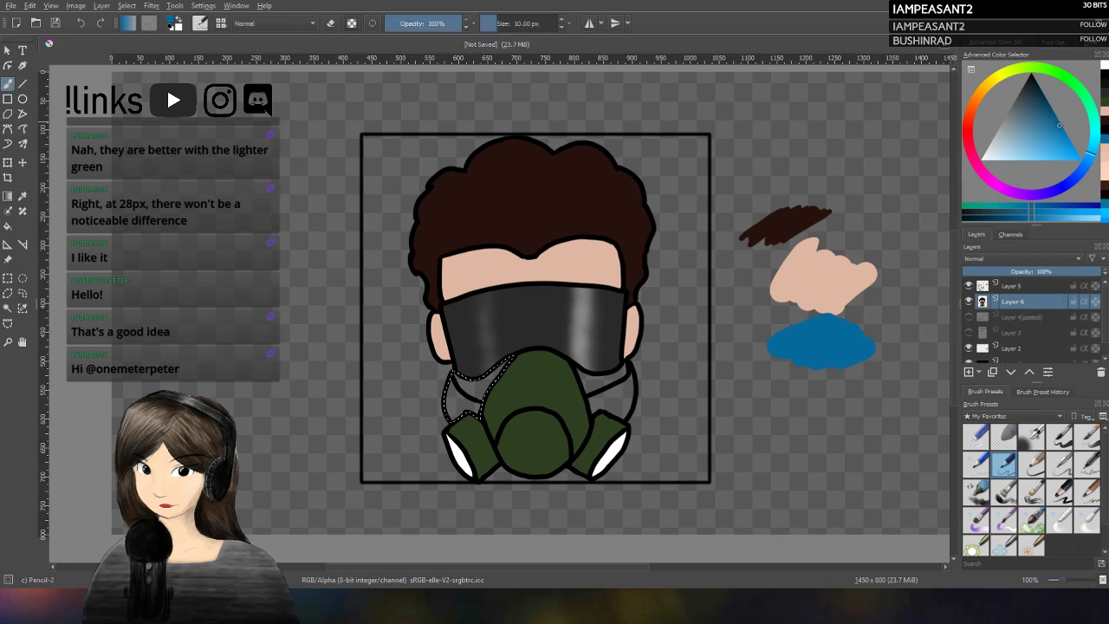
pyautogui.moveTo(476, 398)
pyautogui.mouseDown()
pyautogui.moveTo(465, 374)
pyautogui.moveTo(479, 407)
pyautogui.moveTo(489, 400)
pyautogui.moveTo(496, 387)
pyautogui.moveTo(459, 365)
pyautogui.moveTo(455, 397)
pyautogui.moveTo(503, 356)
pyautogui.moveTo(473, 376)
pyautogui.moveTo(449, 417)
pyautogui.moveTo(499, 372)
pyautogui.moveTo(476, 416)
pyautogui.moveTo(438, 400)
pyautogui.moveTo(476, 415)
pyautogui.mouseUp()
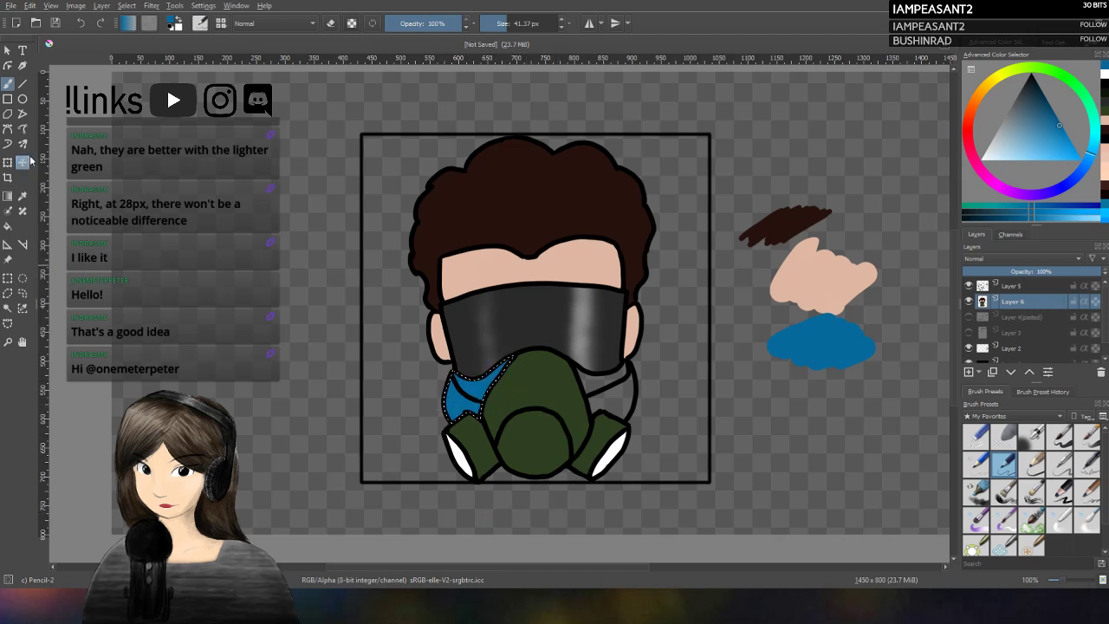
# Step: Select the matching strap area right of the respirator freehand, paint it the same blue, and clear the selection
pyautogui.click(23, 293)
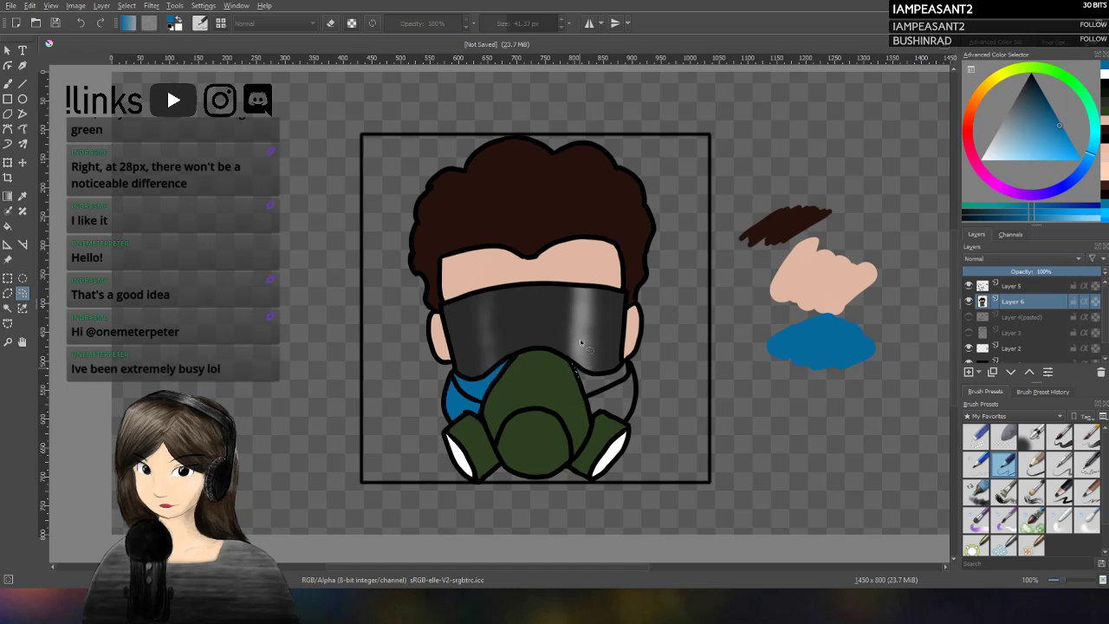
pyautogui.click(593, 403)
pyautogui.moveTo(572, 362)
pyautogui.mouseDown()
pyautogui.moveTo(592, 418)
pyautogui.moveTo(621, 425)
pyautogui.mouseUp()
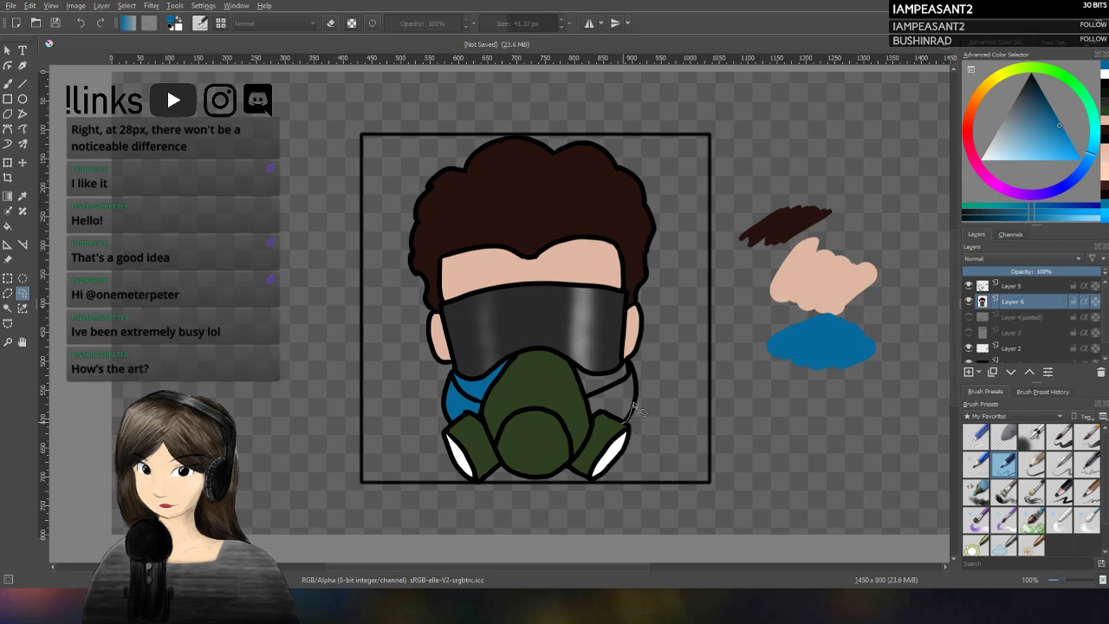
pyautogui.moveTo(635, 401); pyautogui.dragTo(636, 397)
pyautogui.click(660, 405)
pyautogui.moveTo(572, 369)
pyautogui.mouseDown()
pyautogui.moveTo(594, 418)
pyautogui.moveTo(632, 428)
pyautogui.moveTo(641, 381)
pyautogui.moveTo(631, 364)
pyautogui.mouseUp()
pyautogui.press('b')
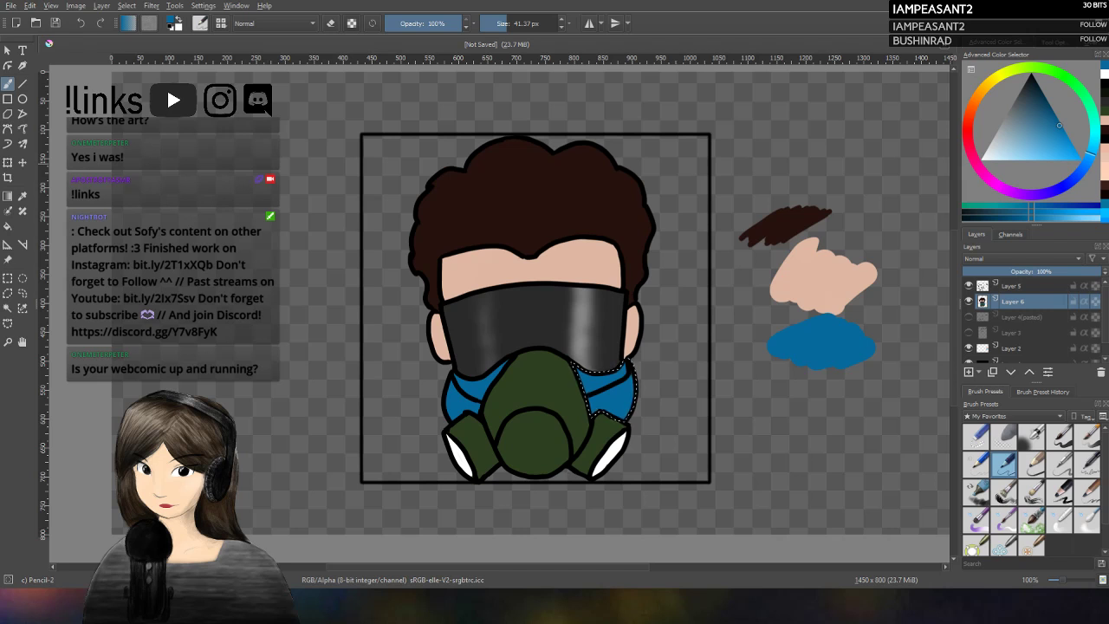
pyautogui.click(23, 293)
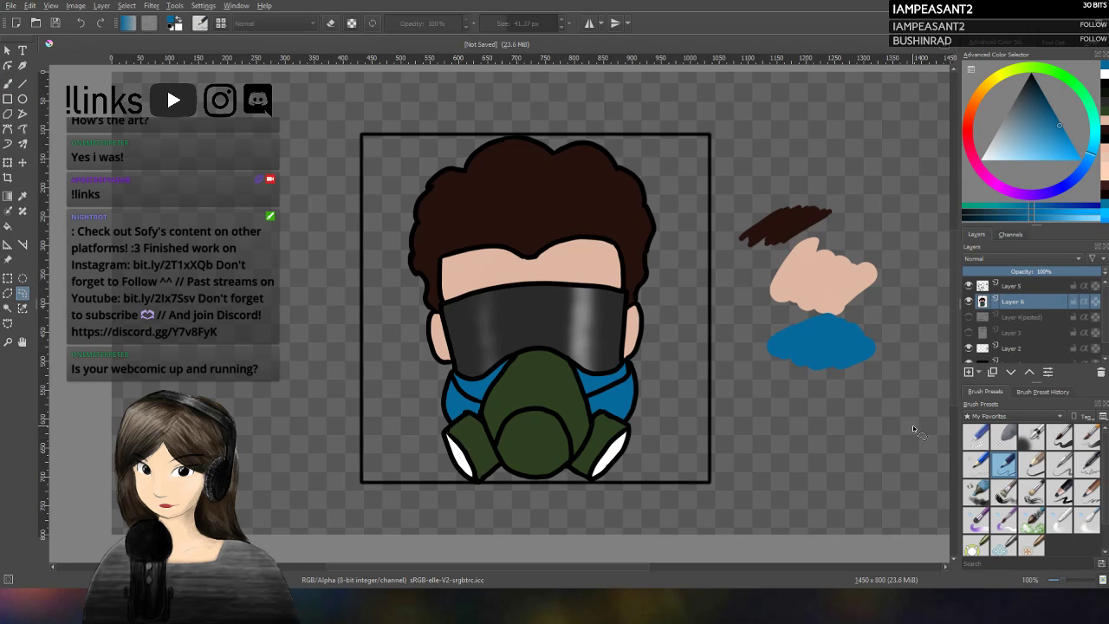
pyautogui.scroll(-6, 891, 428)
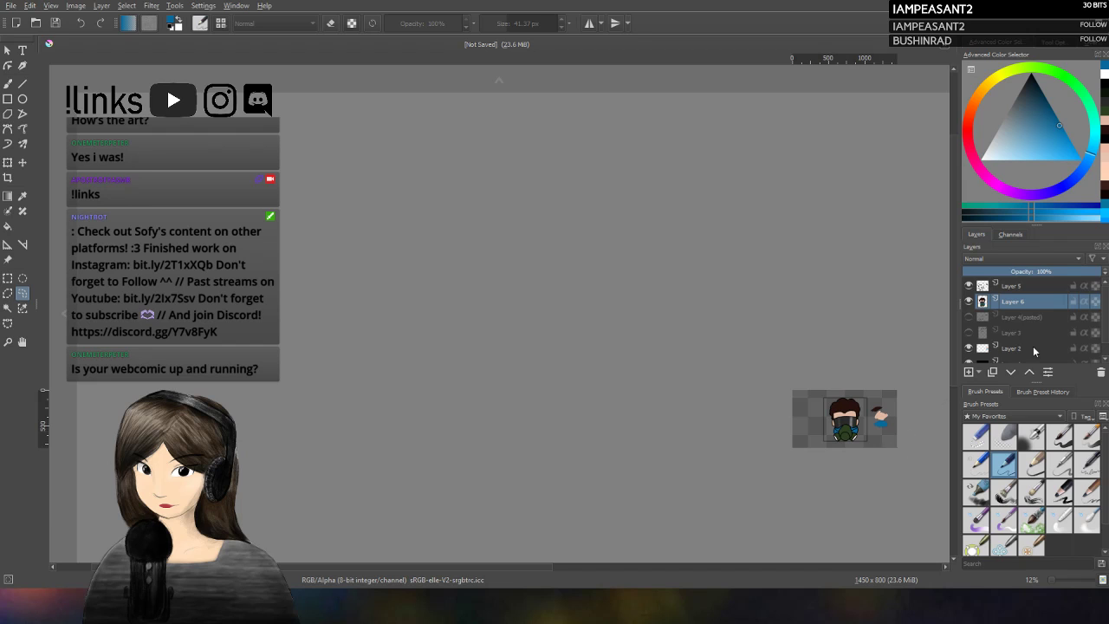
# Step: Set the opacity of the black background on Layer 1 to 94%
pyautogui.scroll(-1, 1026, 360)
pyautogui.click(1020, 349)
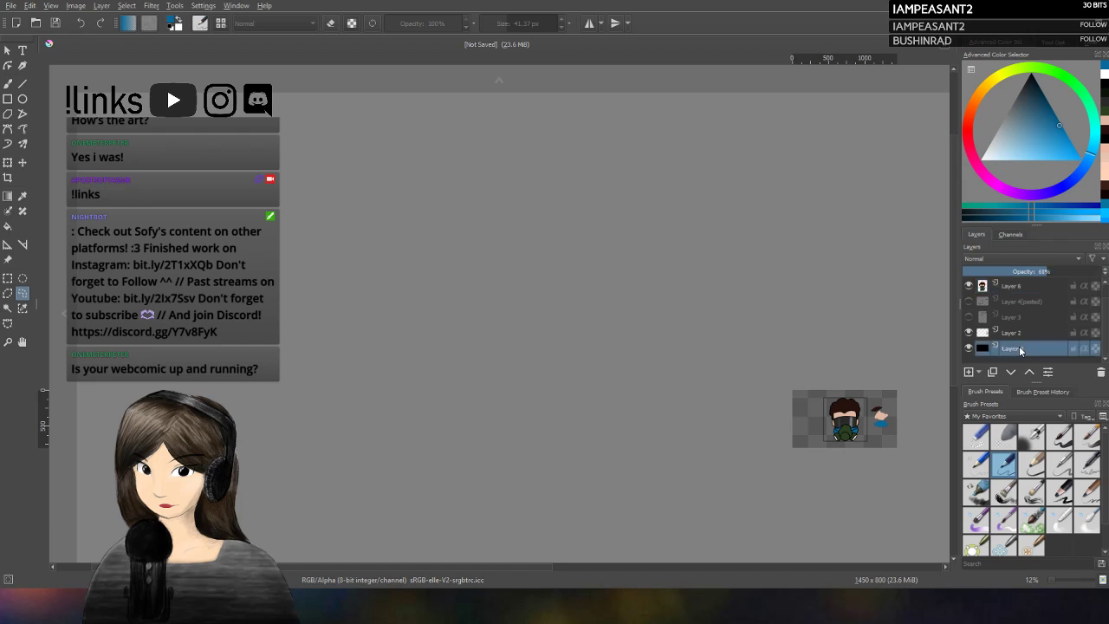
pyautogui.moveTo(1079, 271); pyautogui.dragTo(1102, 271)
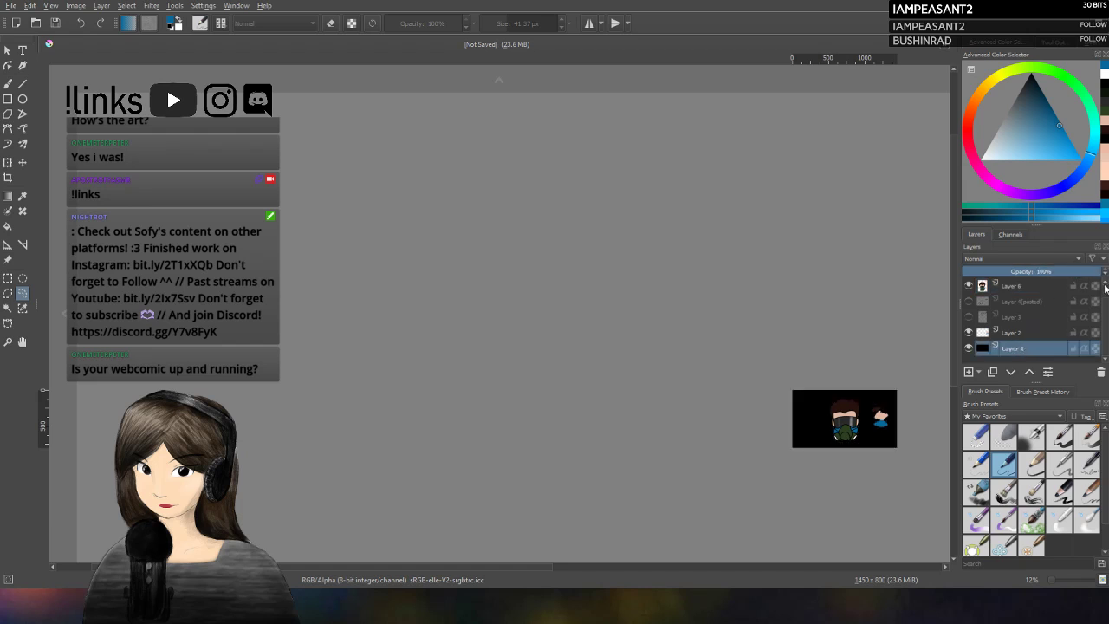
pyautogui.moveTo(1097, 271); pyautogui.dragTo(1093, 271)
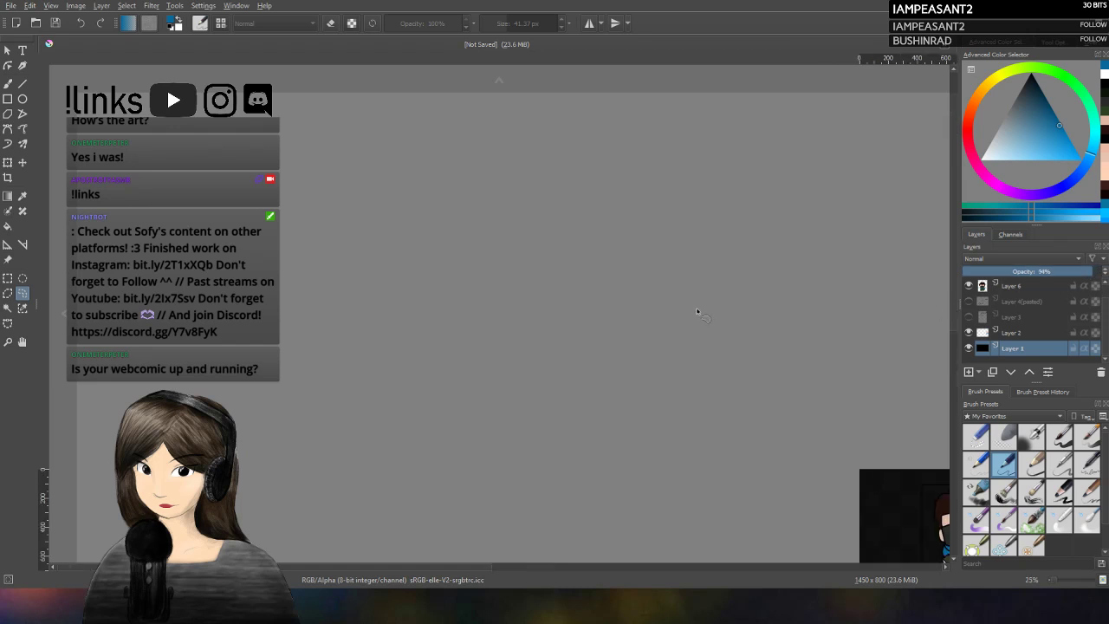
# Step: Check the emote against the dark background with Layer 2 briefly hidden, and hide Layer 1
pyautogui.scroll(1, 704, 318)
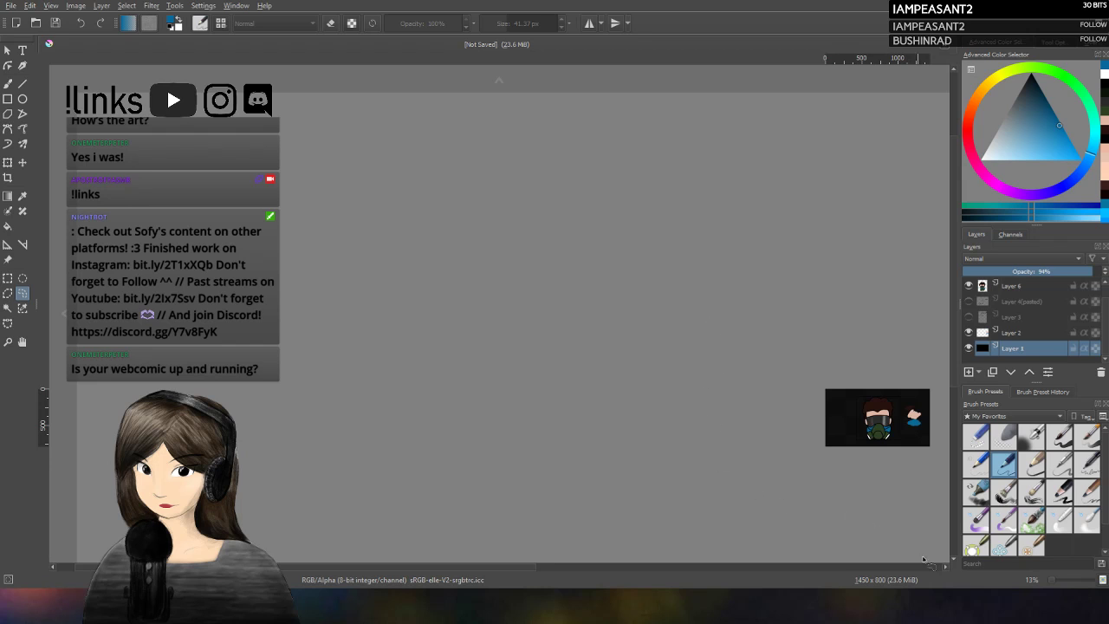
pyautogui.scroll(5, 881, 405)
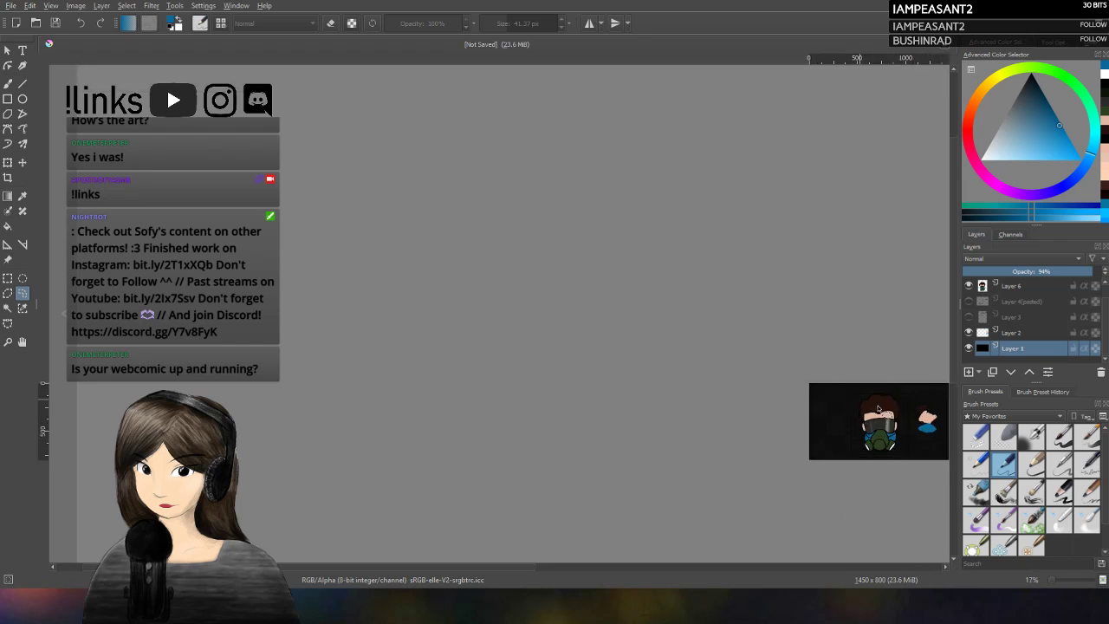
pyautogui.scroll(2, 894, 431)
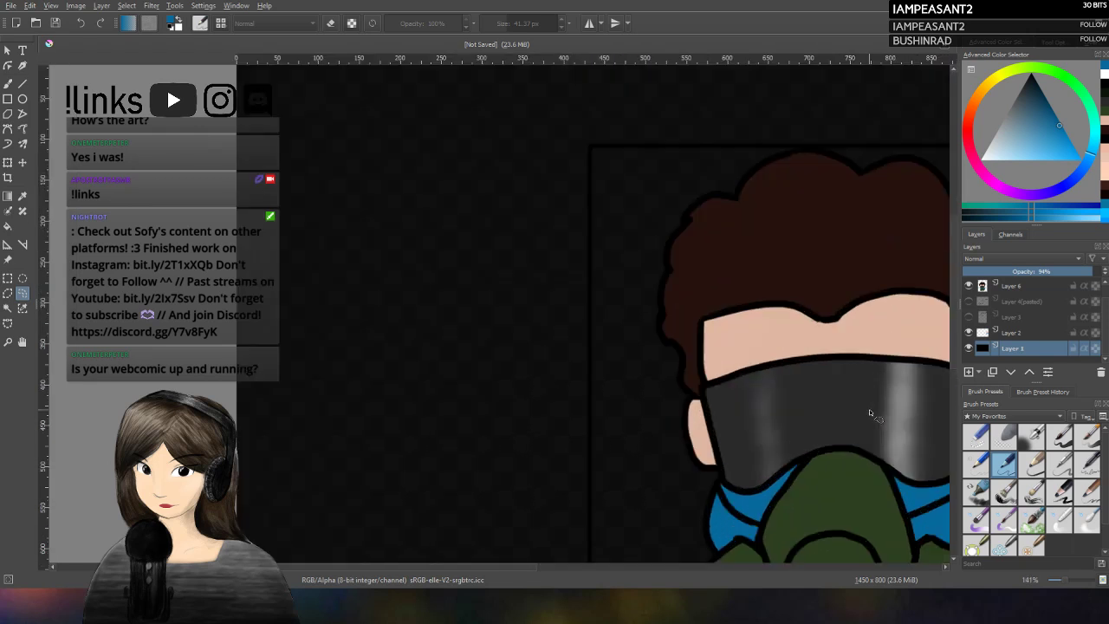
pyautogui.scroll(-1, 875, 421)
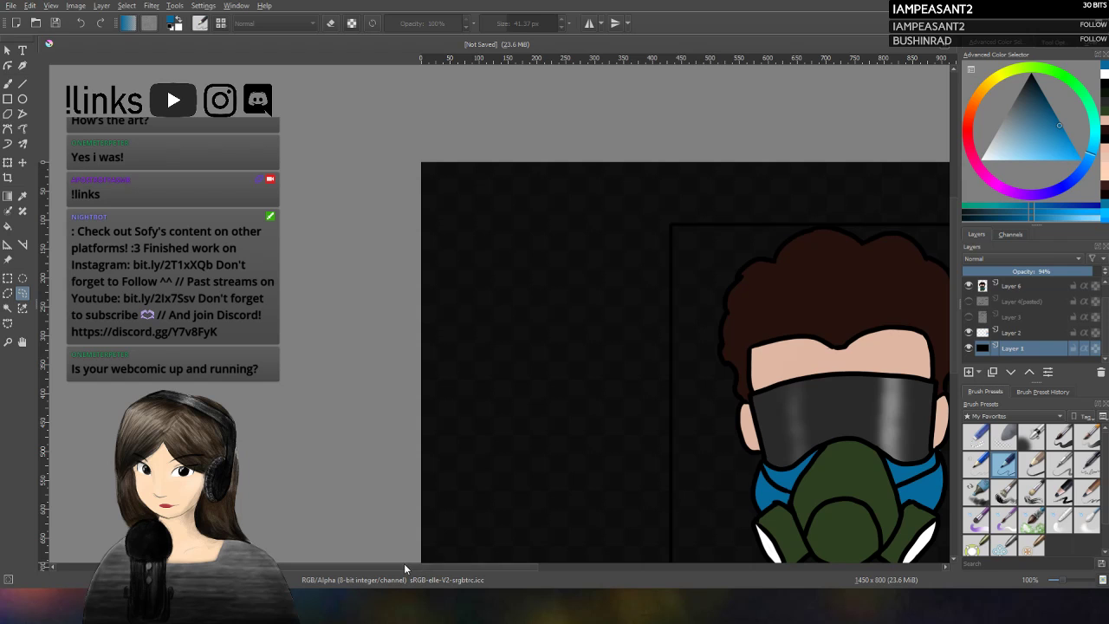
pyautogui.moveTo(403, 563); pyautogui.dragTo(478, 570)
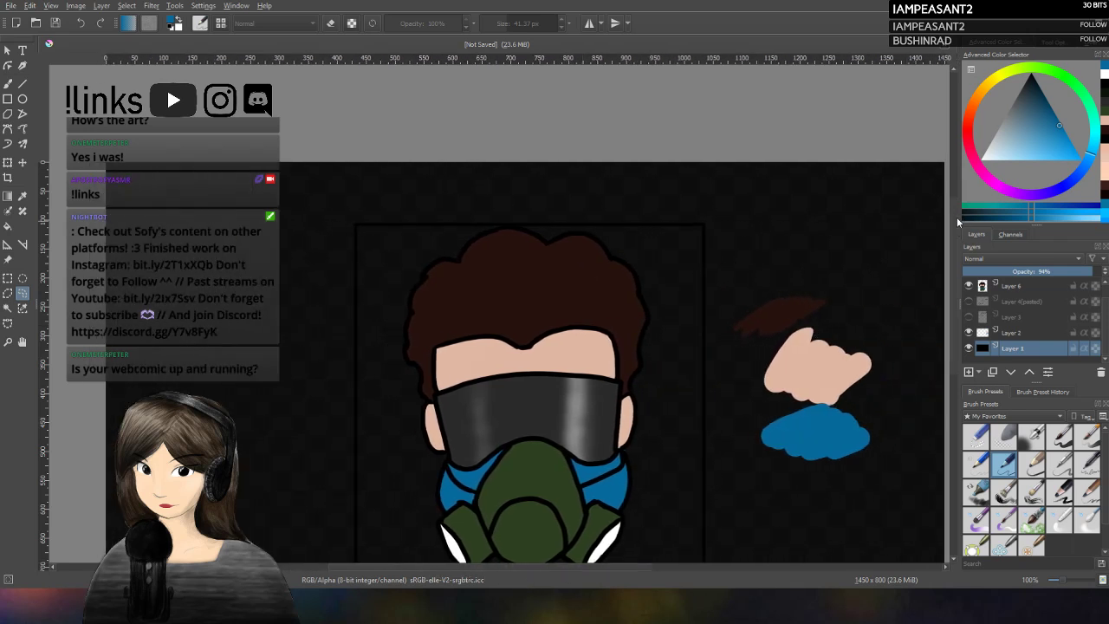
pyautogui.moveTo(954, 218); pyautogui.dragTo(948, 251)
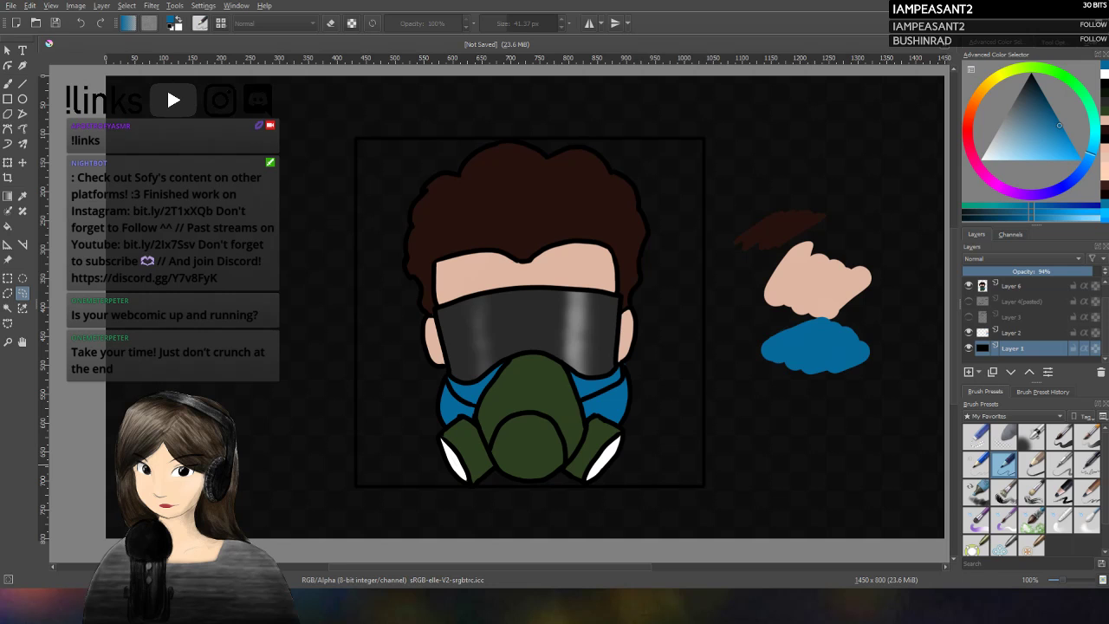
pyautogui.click(969, 332)
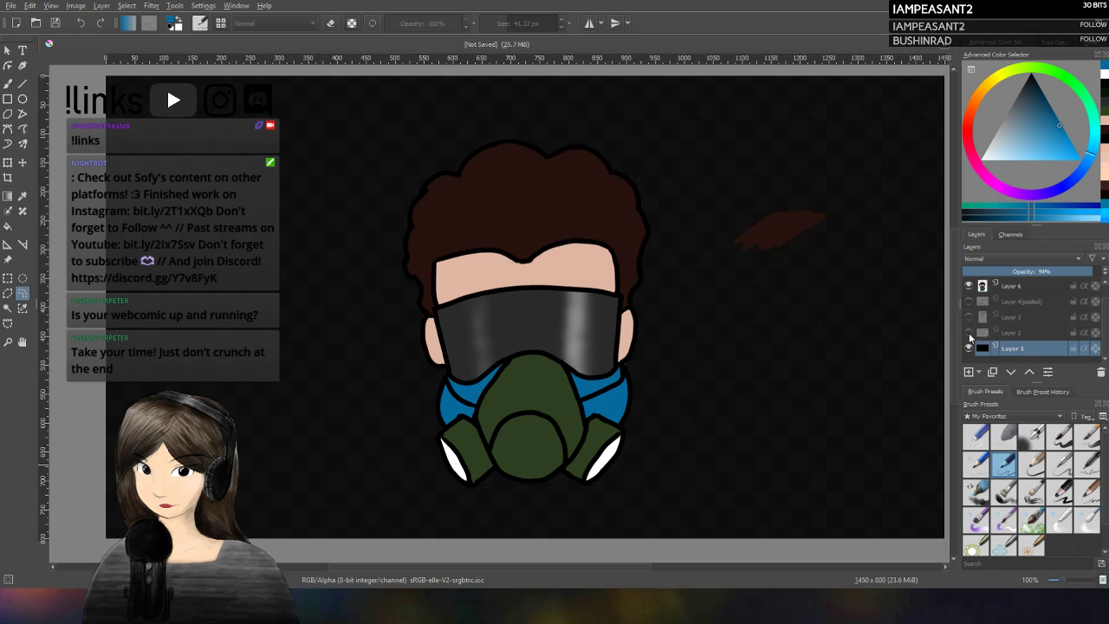
pyautogui.click(968, 334)
pyautogui.click(969, 347)
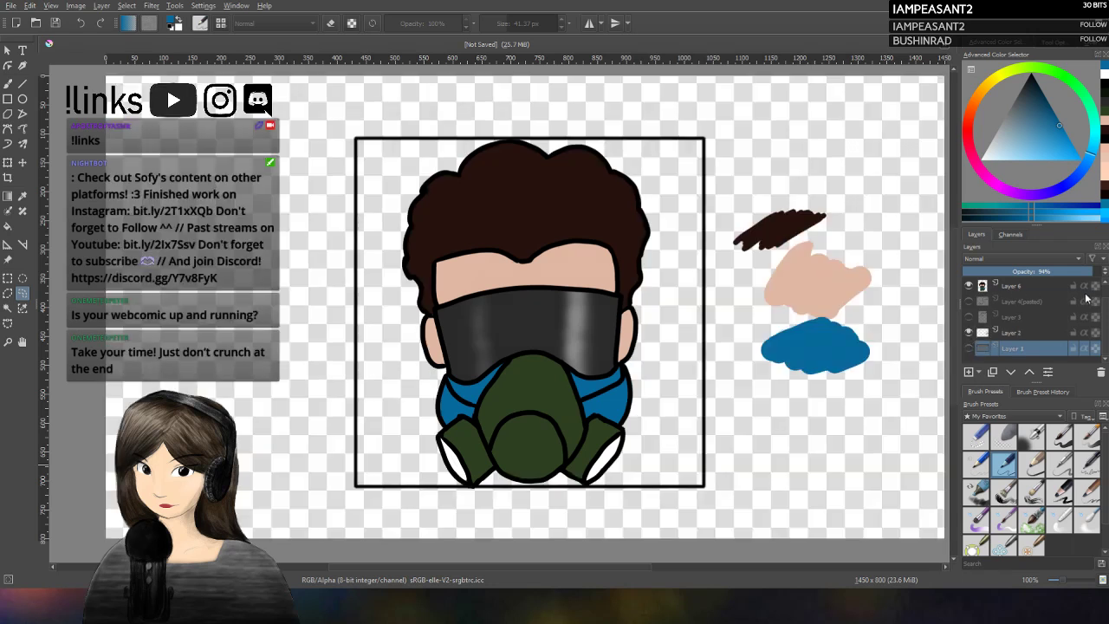
# Step: Select the square frame around the character with a rectangular selection, crop the canvas to it, and hide Layer 2
pyautogui.scroll(1, 1103, 319)
pyautogui.scroll(-1, 1104, 319)
pyautogui.click(7, 277)
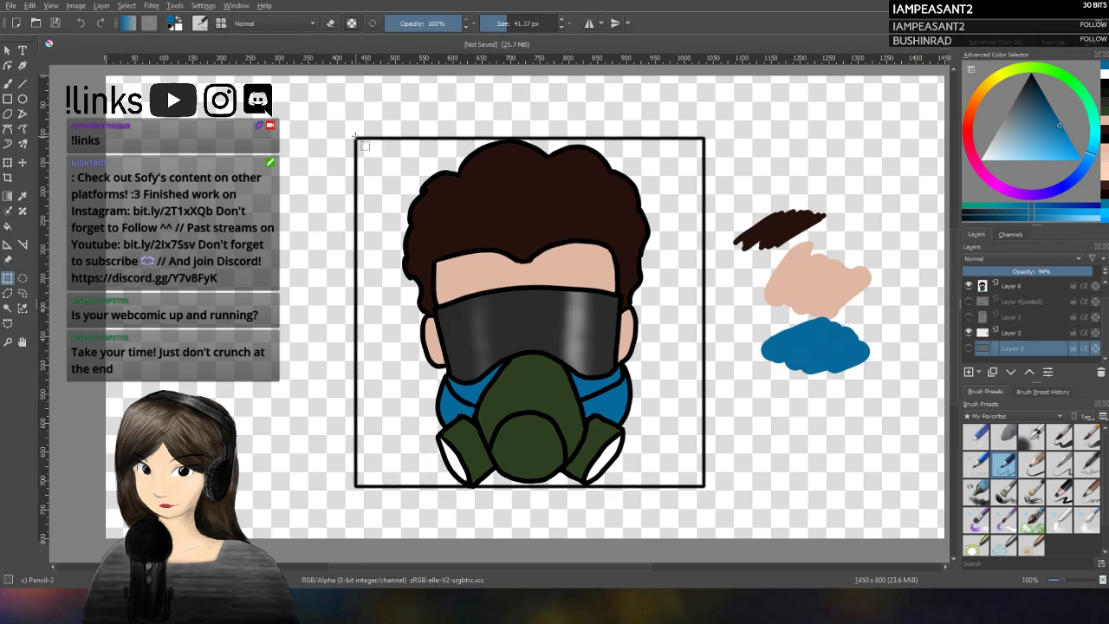
pyautogui.moveTo(355, 137); pyautogui.dragTo(708, 488)
pyautogui.click(9, 177)
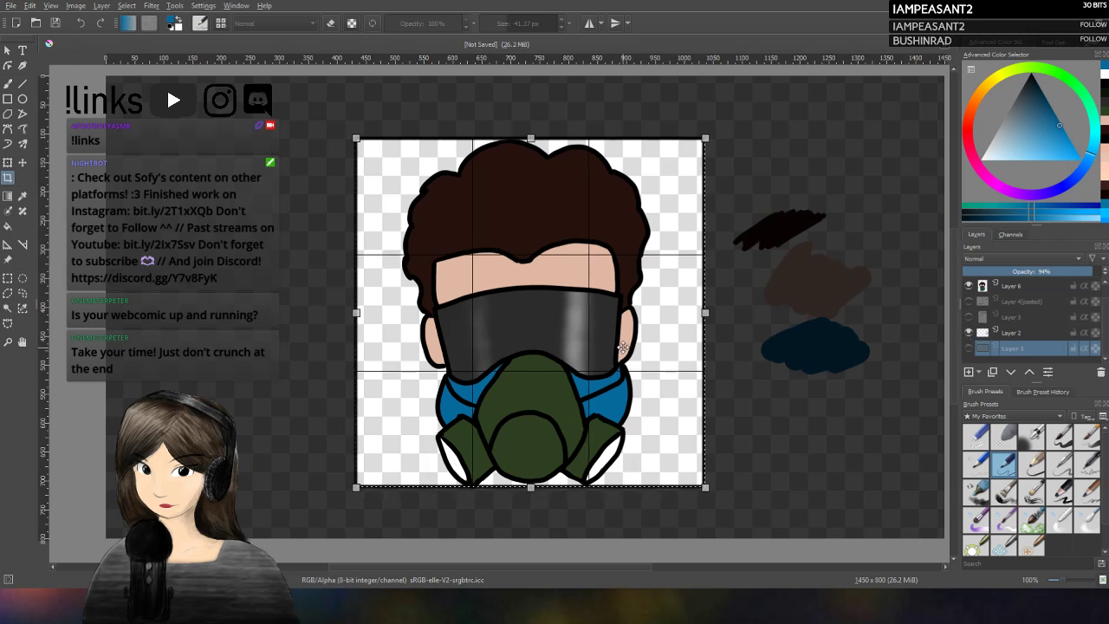
pyautogui.press('Return')
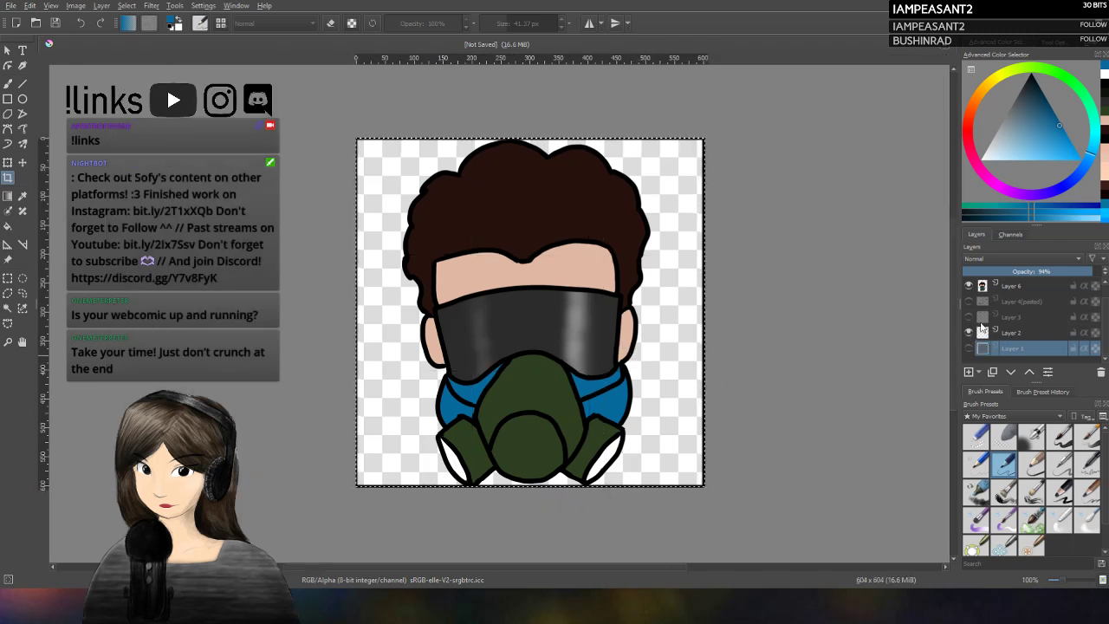
pyautogui.click(968, 332)
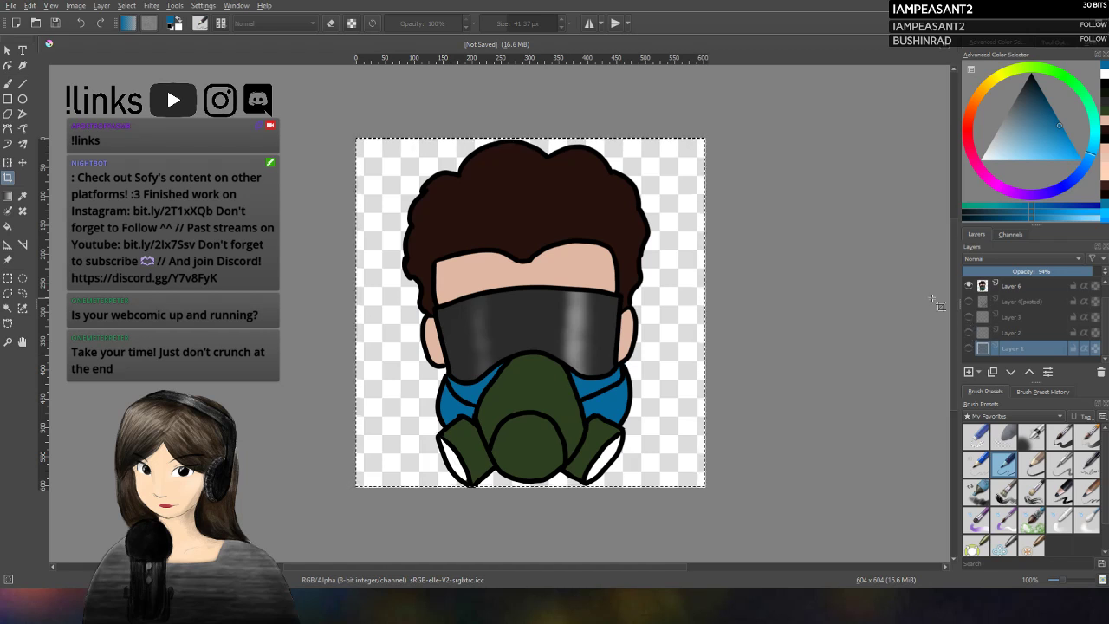
# Step: Undo the crop, crop the canvas to the square selection again at 604 × 604 px, and clear the selection
pyautogui.click(24, 294)
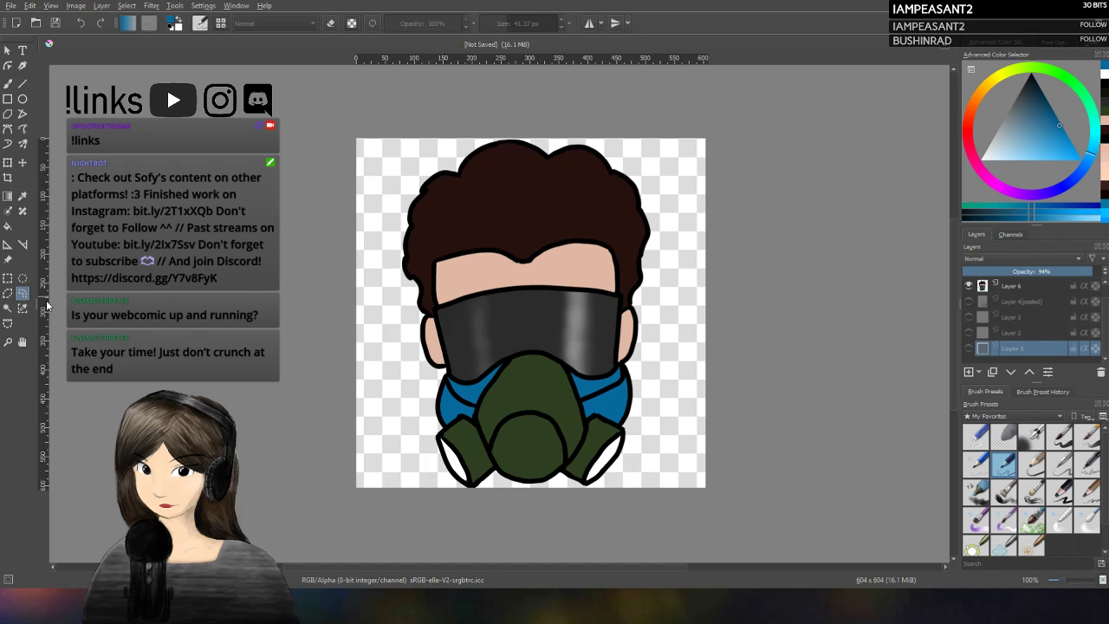
pyautogui.hotkey('ctrl', 'z')
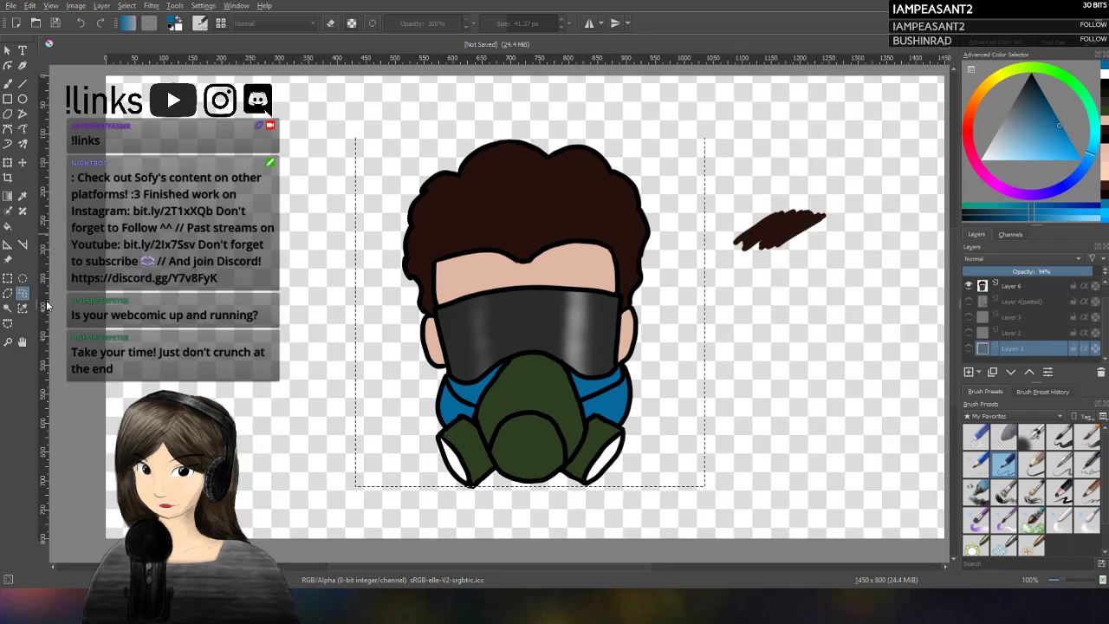
pyautogui.click(10, 176)
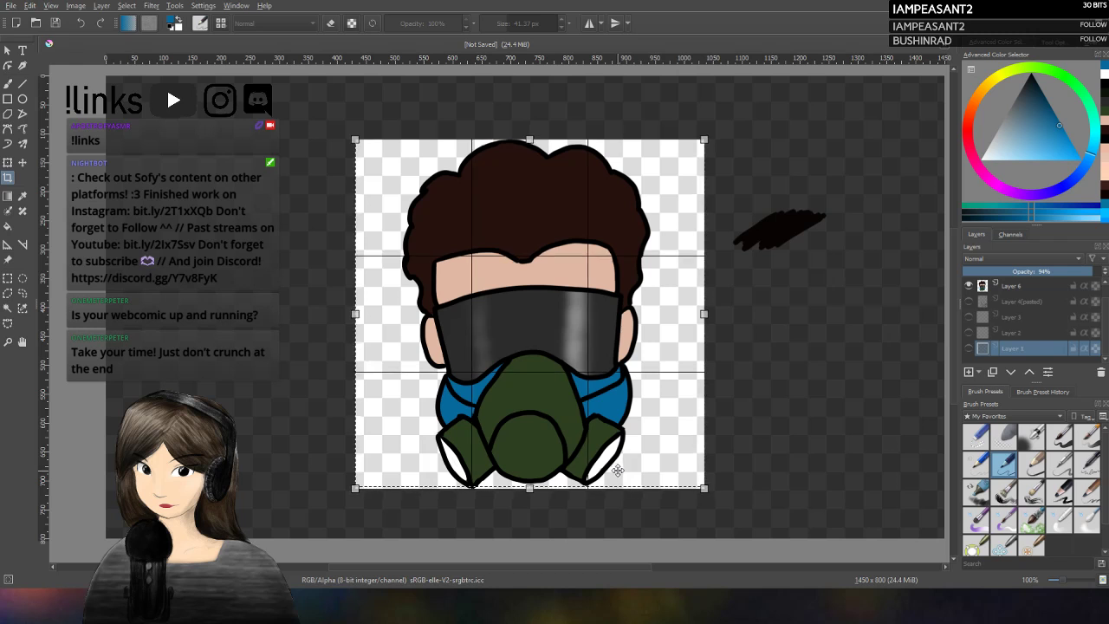
pyautogui.press('Return')
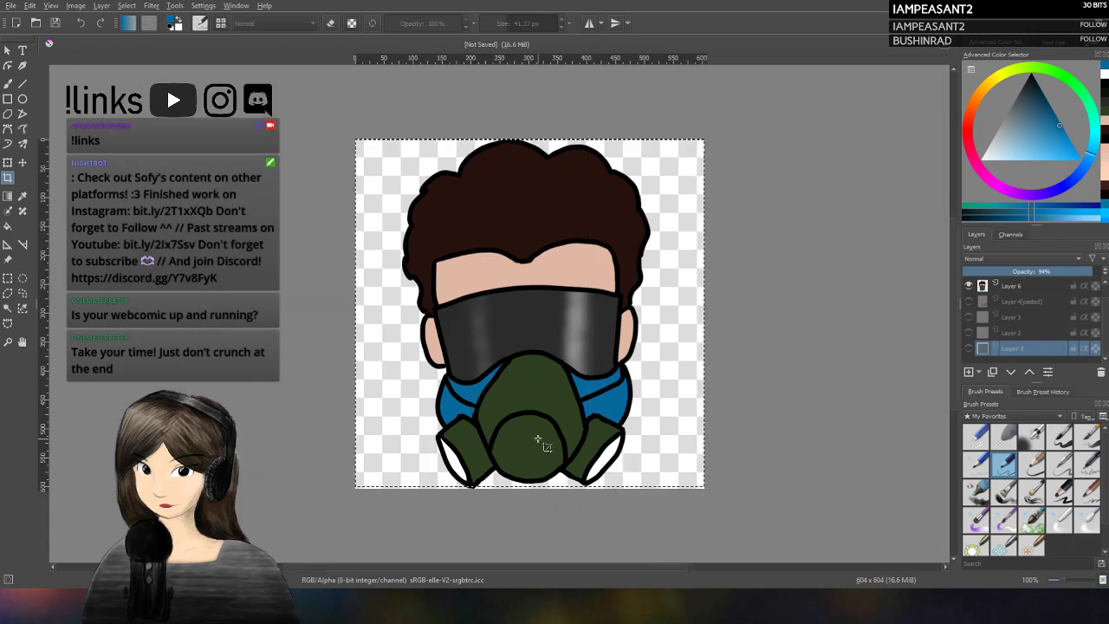
pyautogui.click(7, 277)
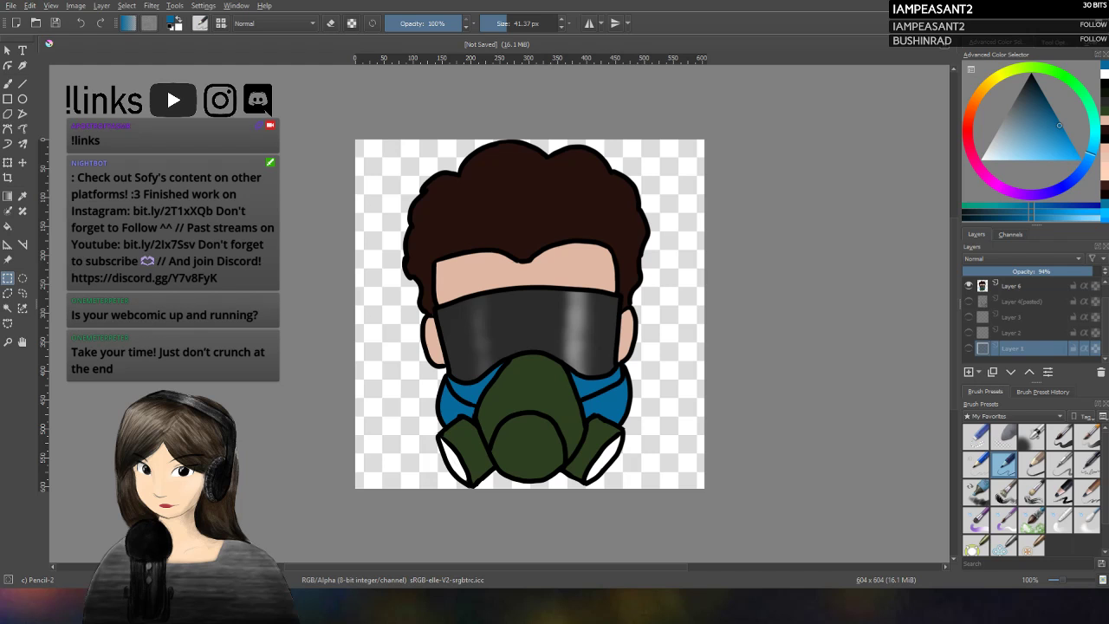
# Step: Save the reduced PNG versions of the emote, including the 28 × 28 px version as dark gas mask_28.png
pyautogui.hotkey('ctrl', 's')
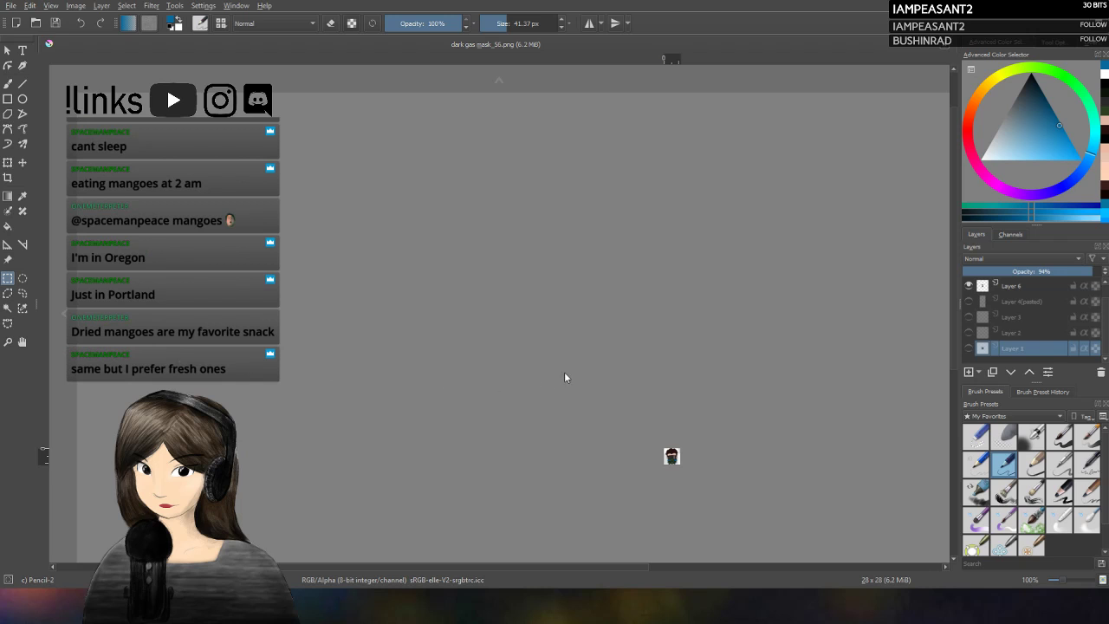
pyautogui.hotkey('ctrl', 's')
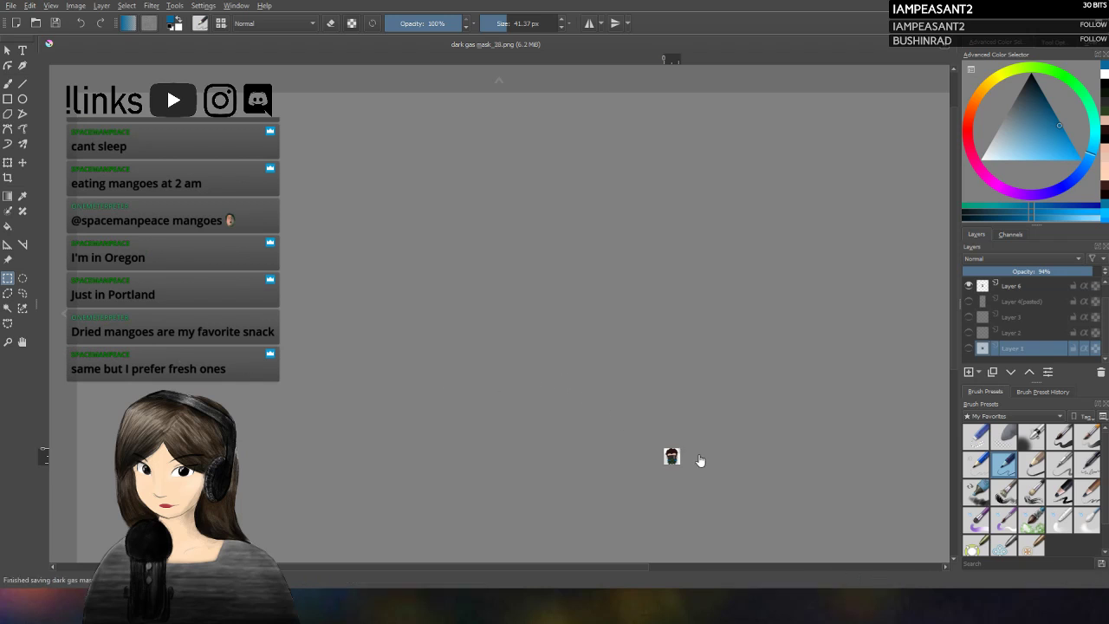
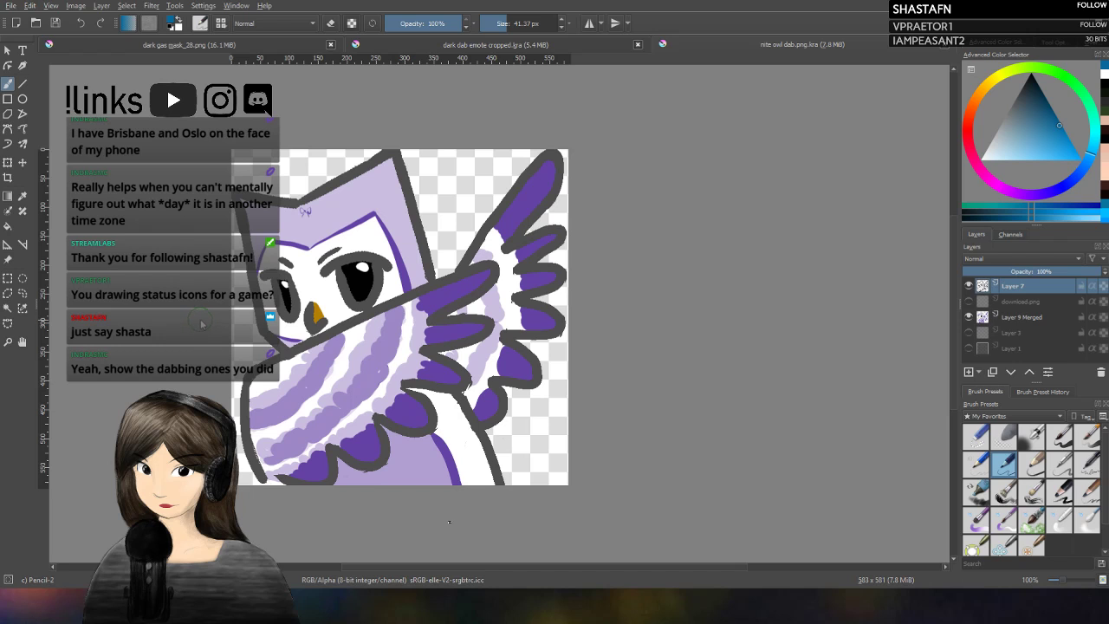
# Step: View the nite owl dab, dark dab emote cropped and dark gas mask documents one after another, centring each drawing
pyautogui.scroll(1, 237, 311)
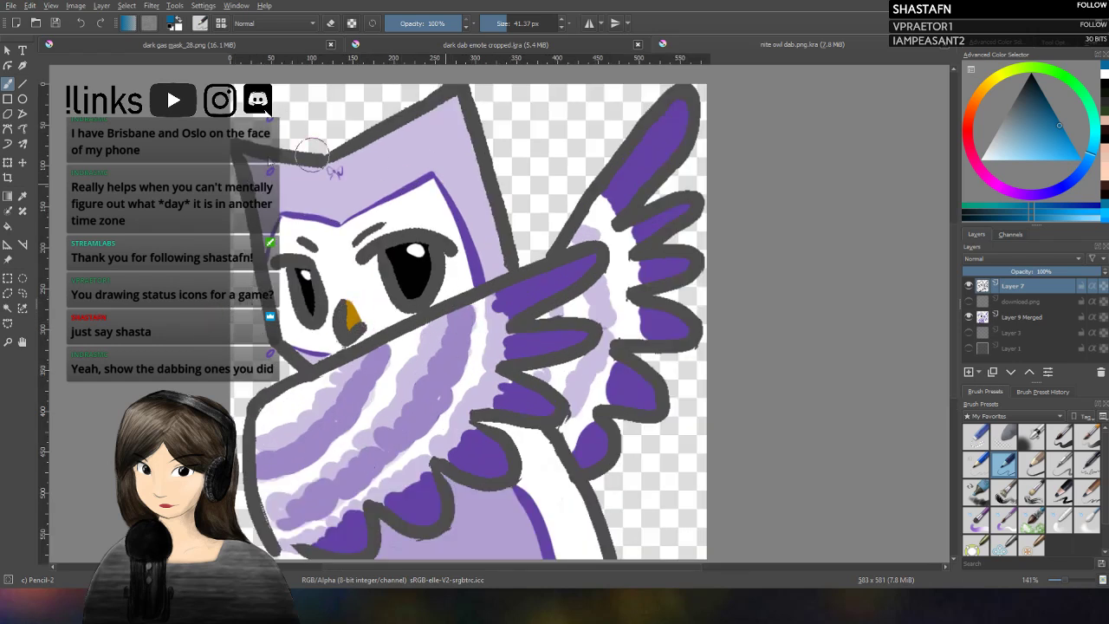
pyautogui.moveTo(522, 566); pyautogui.dragTo(472, 566)
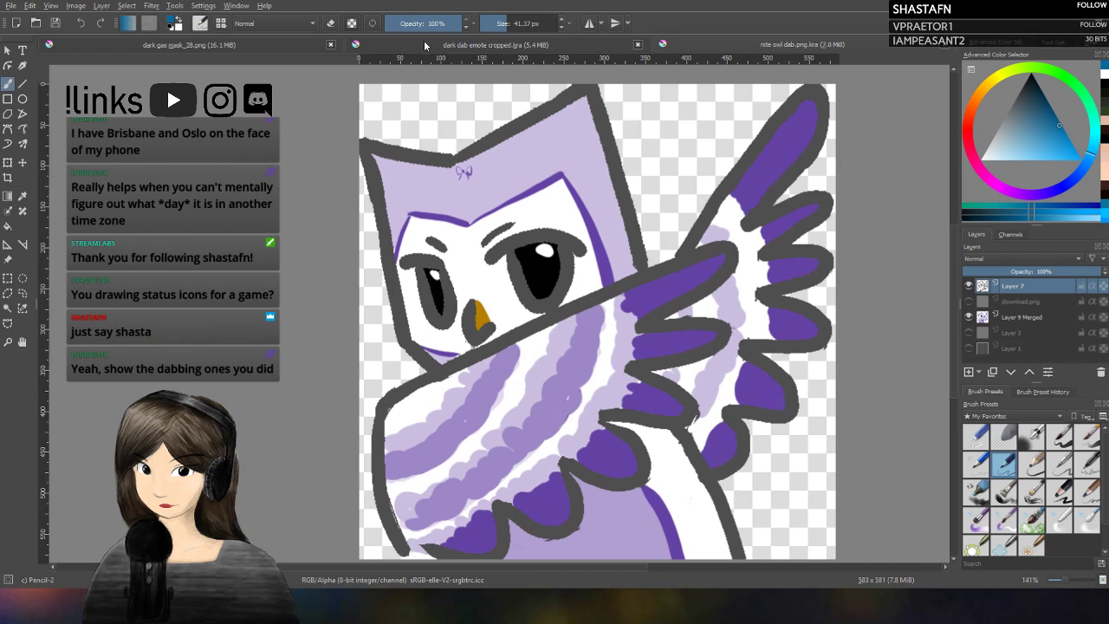
pyautogui.click(501, 44)
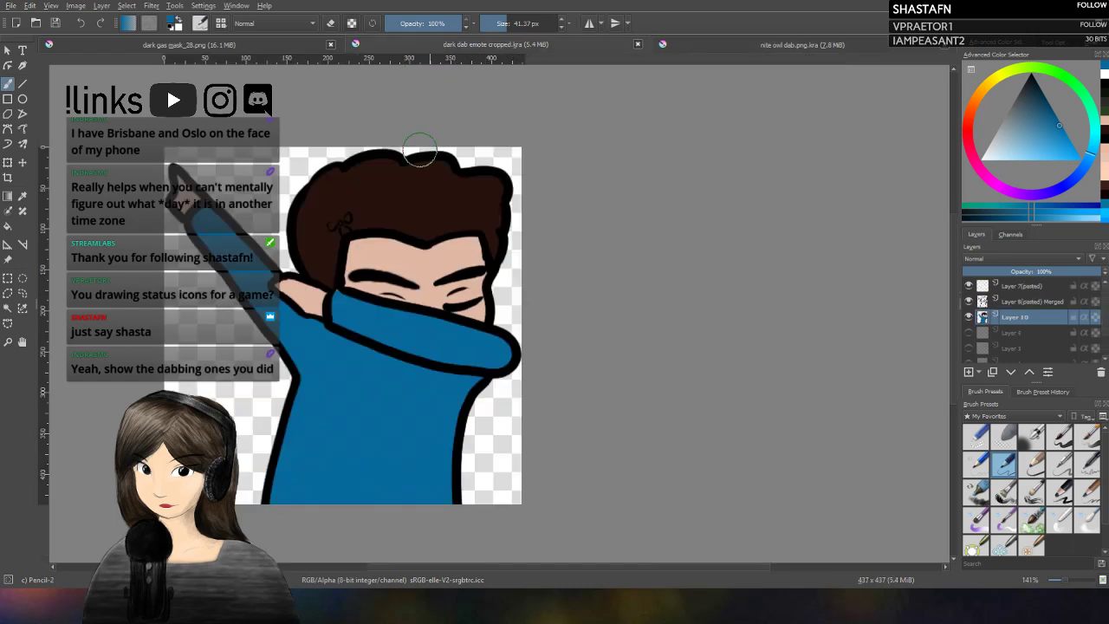
pyautogui.moveTo(607, 568); pyautogui.dragTo(501, 555)
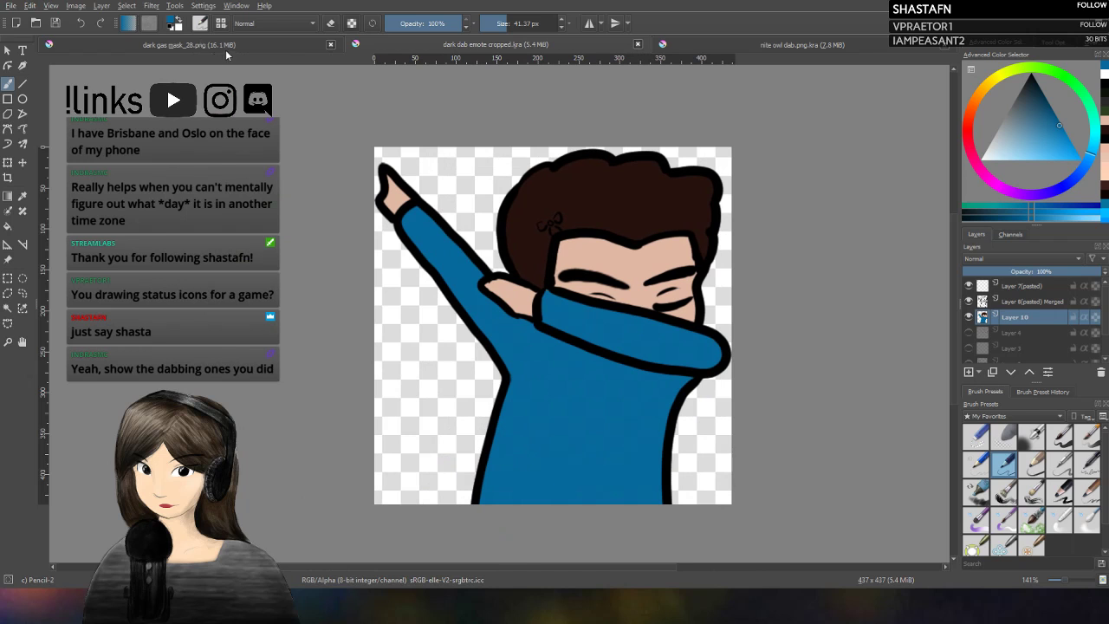
pyautogui.click(200, 45)
pyautogui.moveTo(572, 566); pyautogui.dragTo(467, 553)
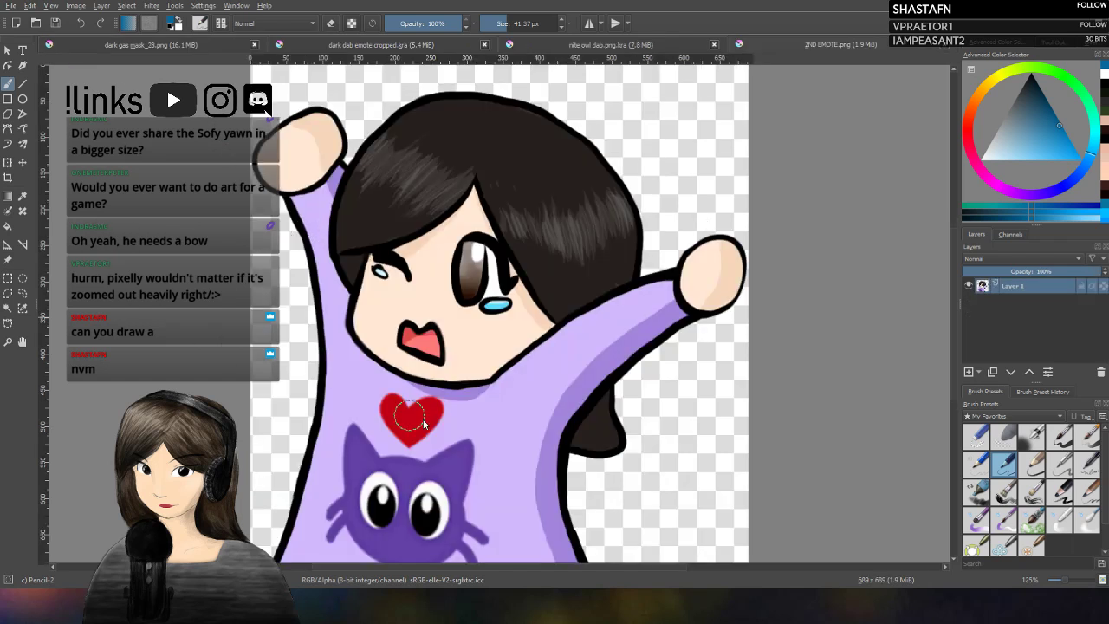
# Step: Examine the whole yawning girl drawing in 2ND EMOTE.png at 100% zoom
pyautogui.scroll(-1, 921, 524)
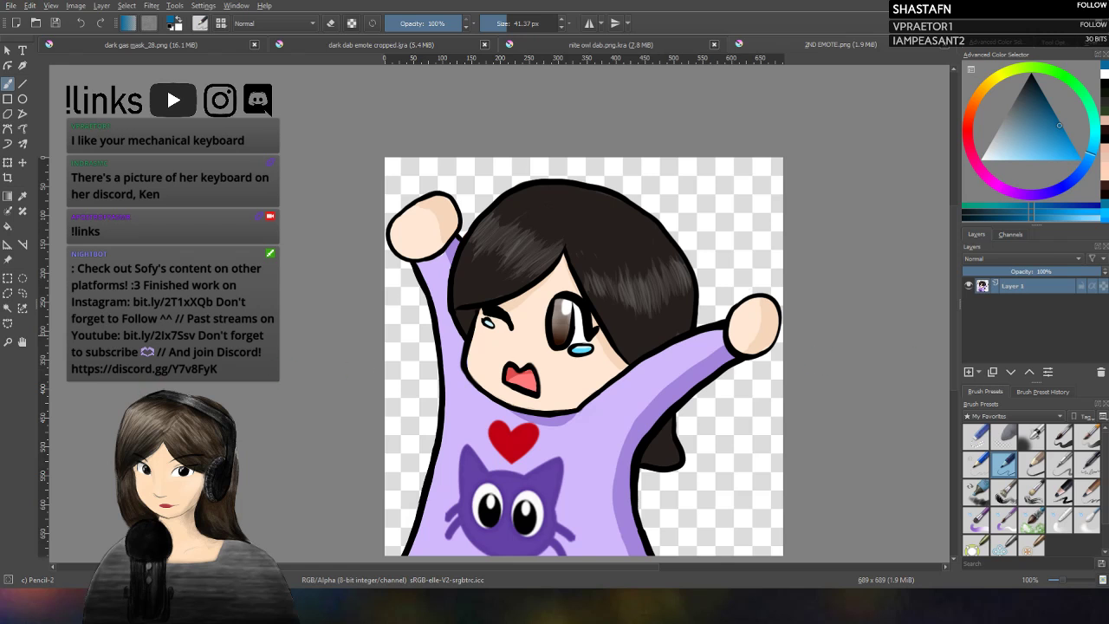
pyautogui.scroll(-2, 887, 356)
pyautogui.scroll(2, 877, 355)
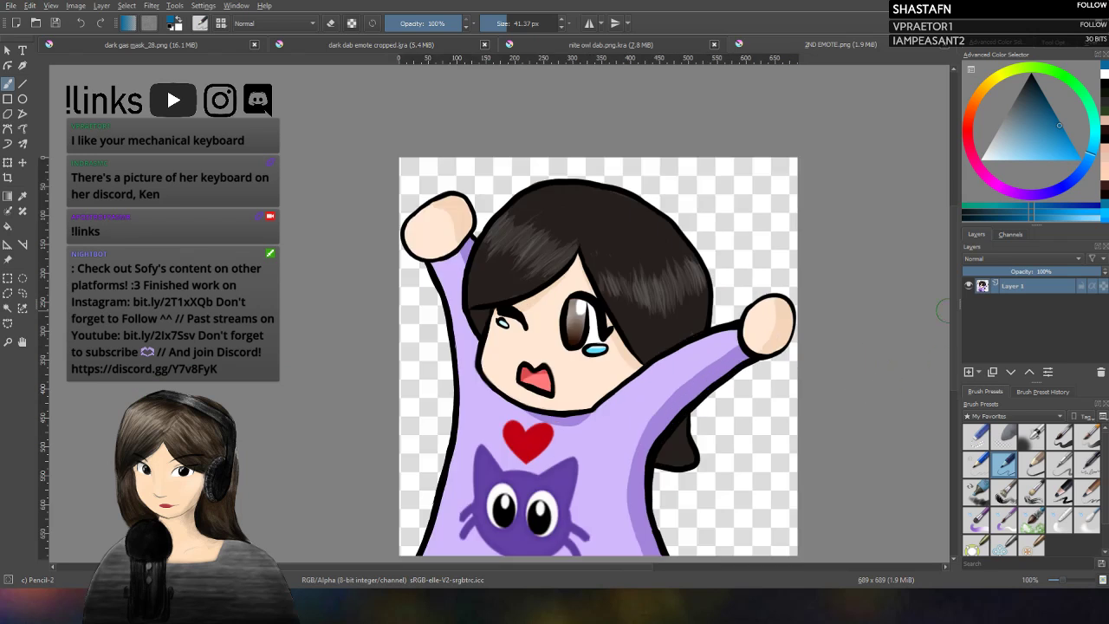
pyautogui.scroll(-2, 951, 318)
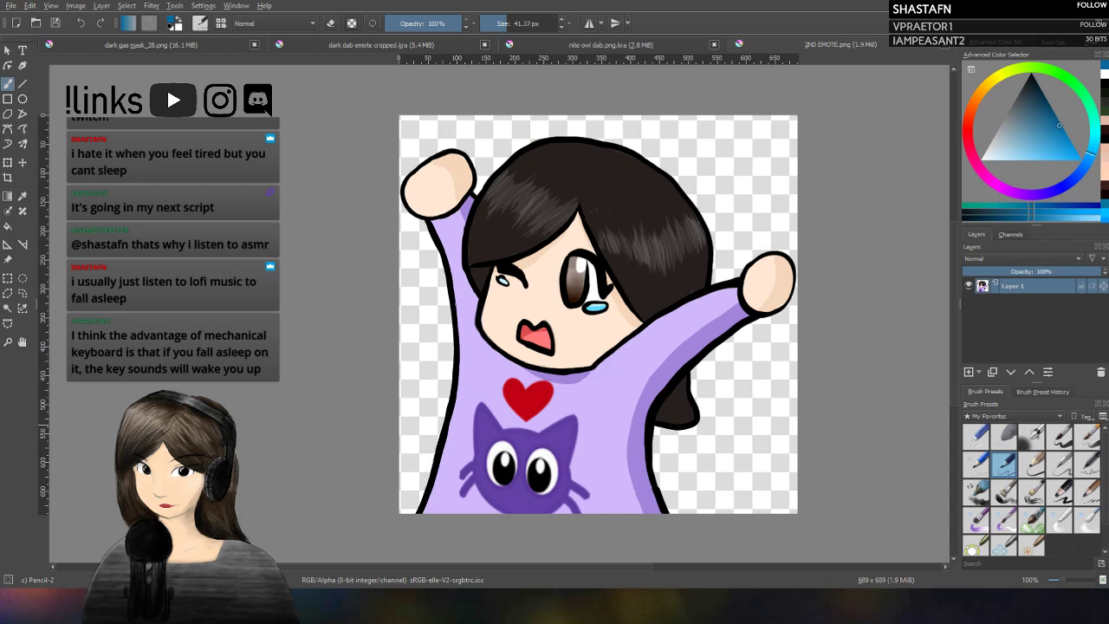
pyautogui.hotkey('ctrl', 's')
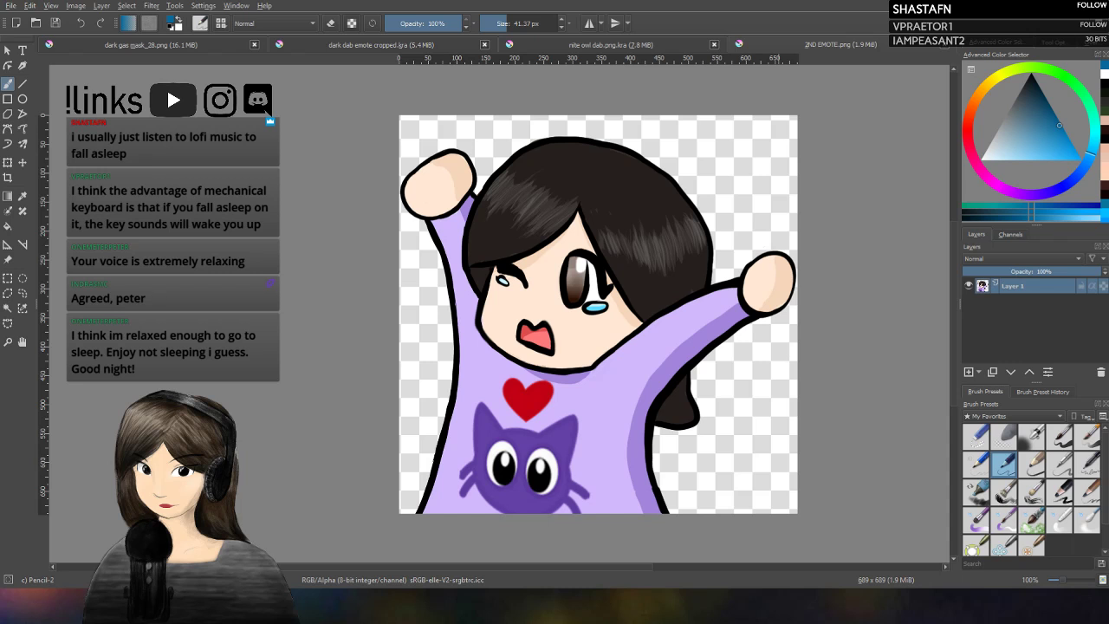
# Step: Look through the nite owl dab and dark gas mask documents again and switch to dark dab emote cropped.kra
pyautogui.click(619, 45)
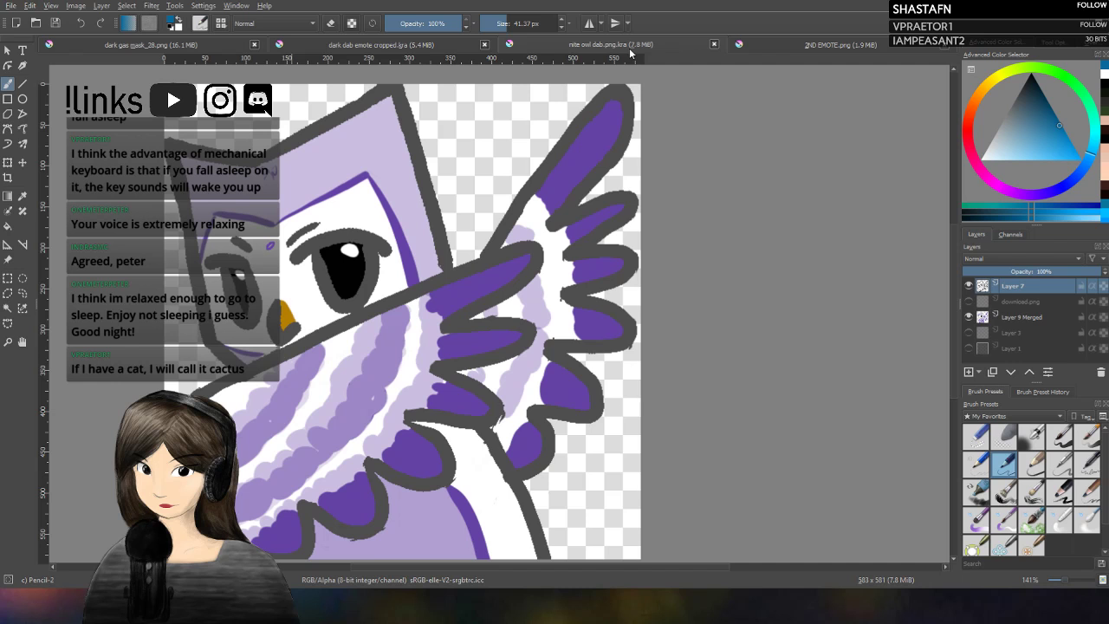
pyautogui.click(227, 43)
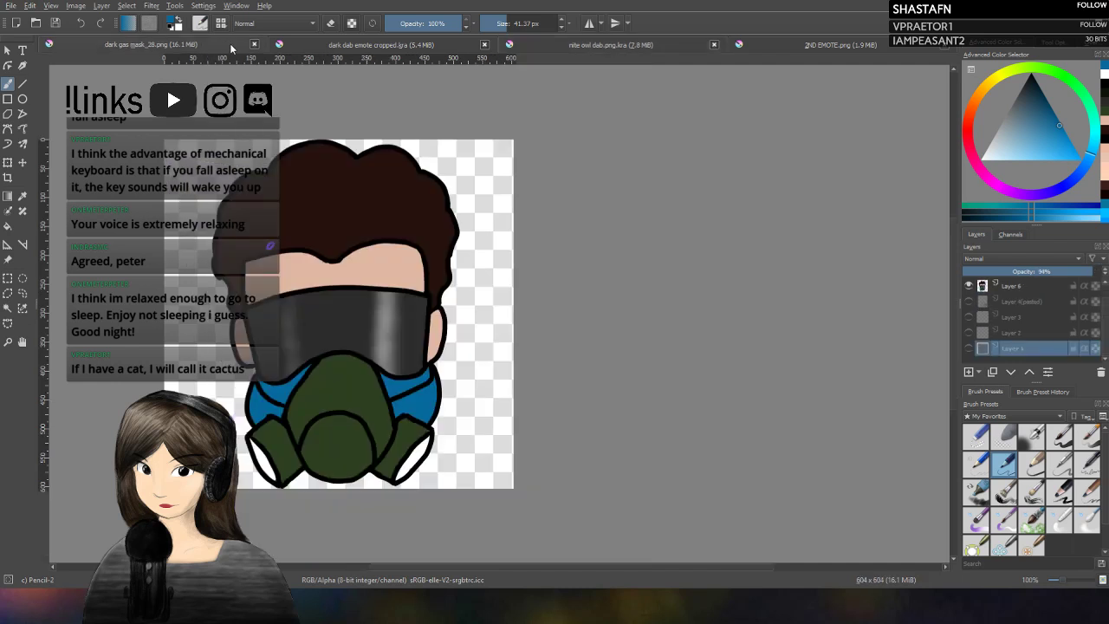
pyautogui.click(353, 46)
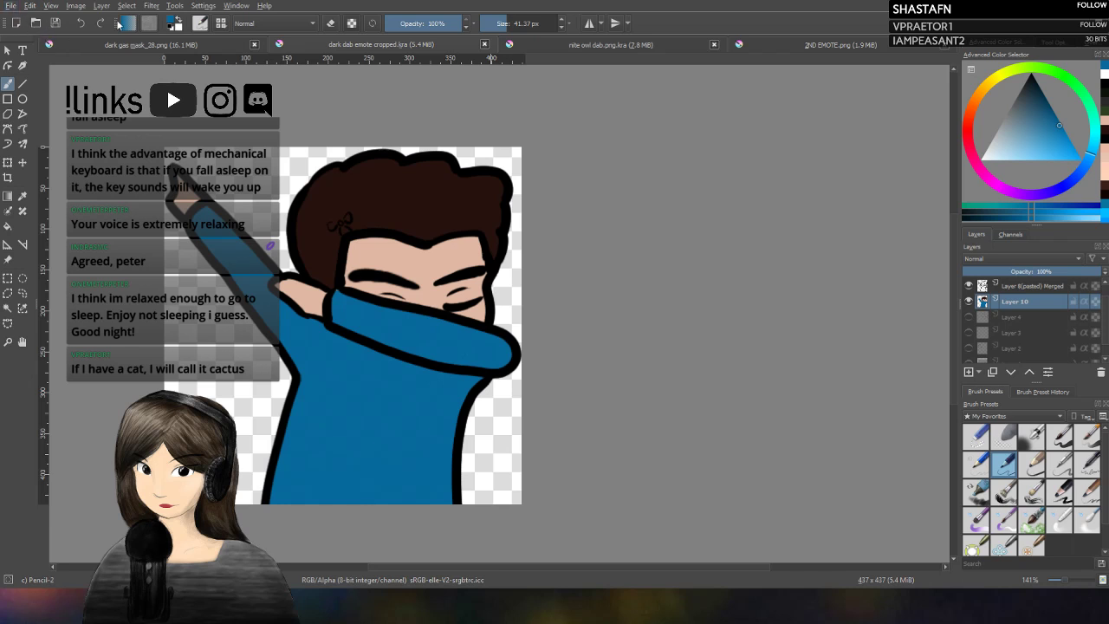
# Step: Create a blank 1450 × 800 px document and close the other open emote documents
pyautogui.hotkey('ctrl', 'shift', 'n')
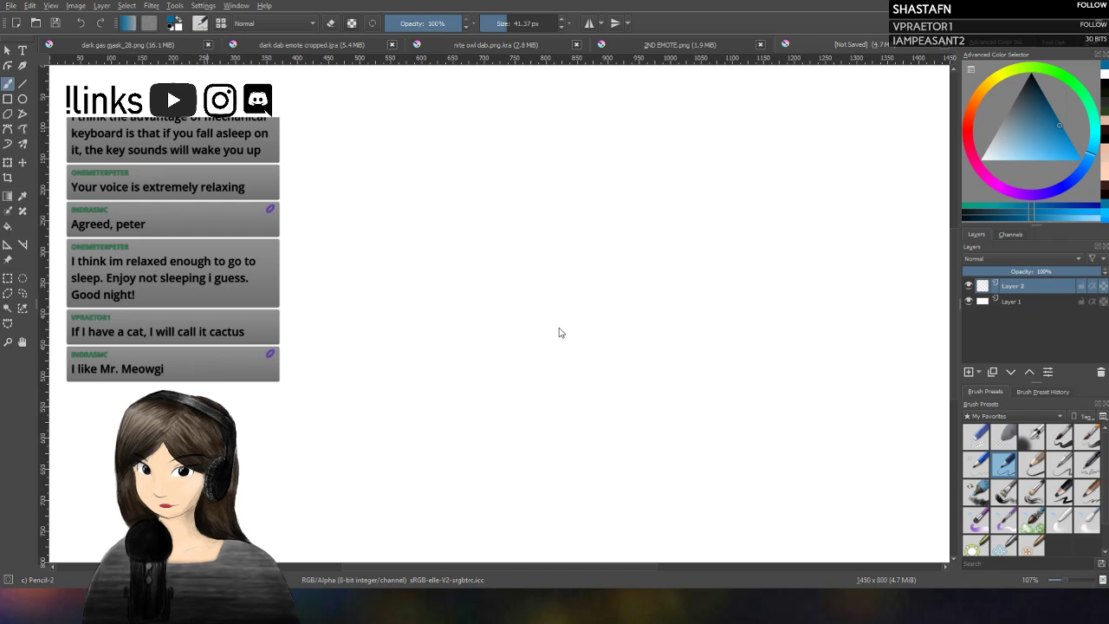
pyautogui.click(207, 45)
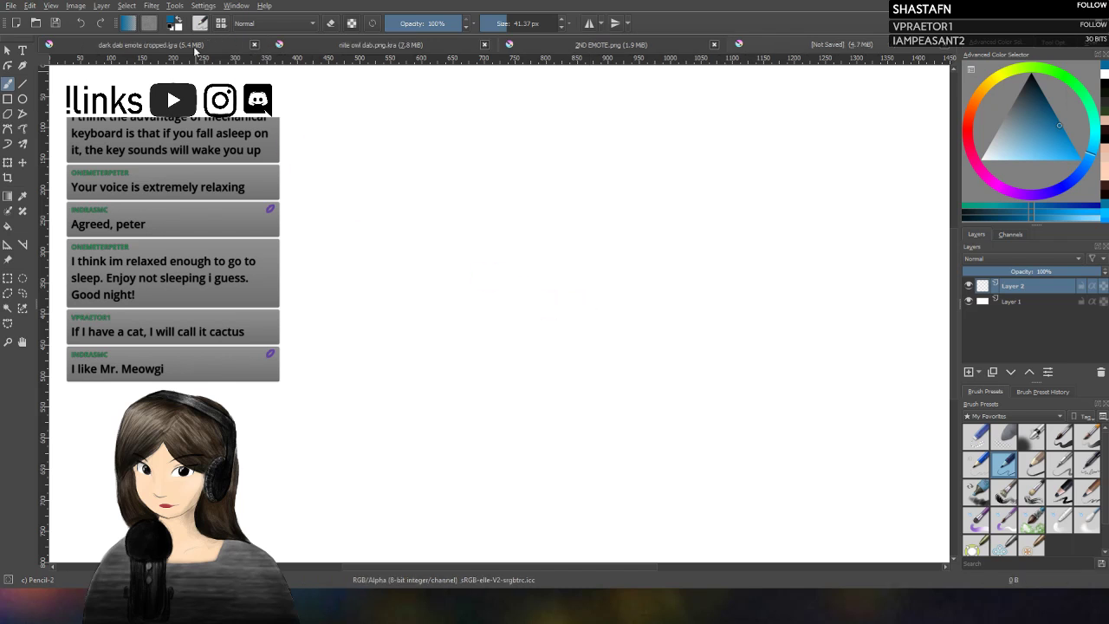
pyautogui.click(253, 44)
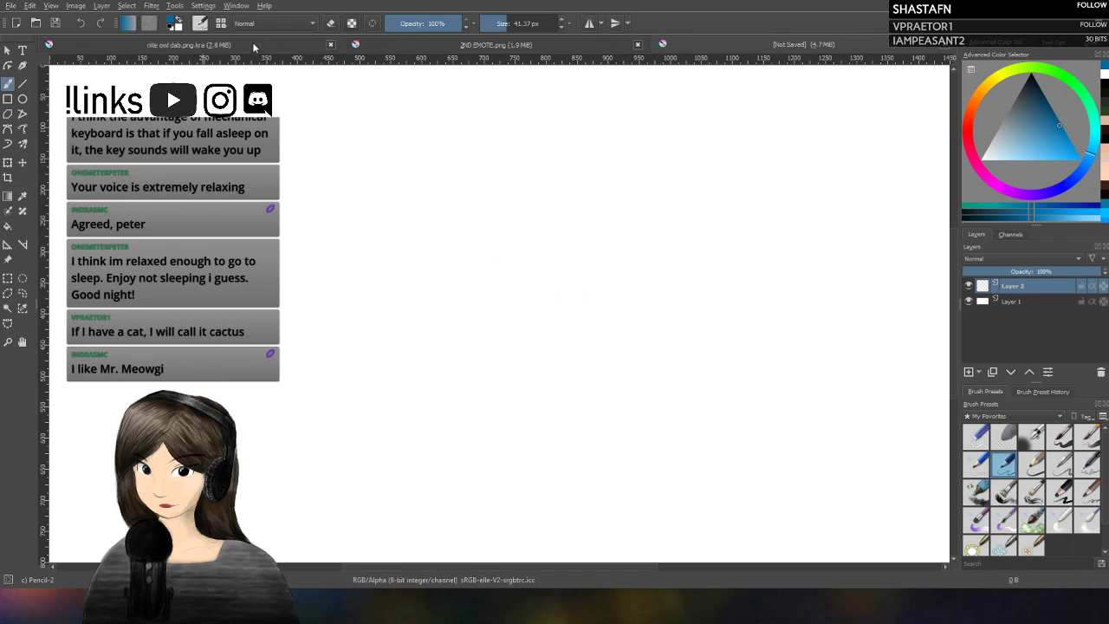
pyautogui.click(330, 44)
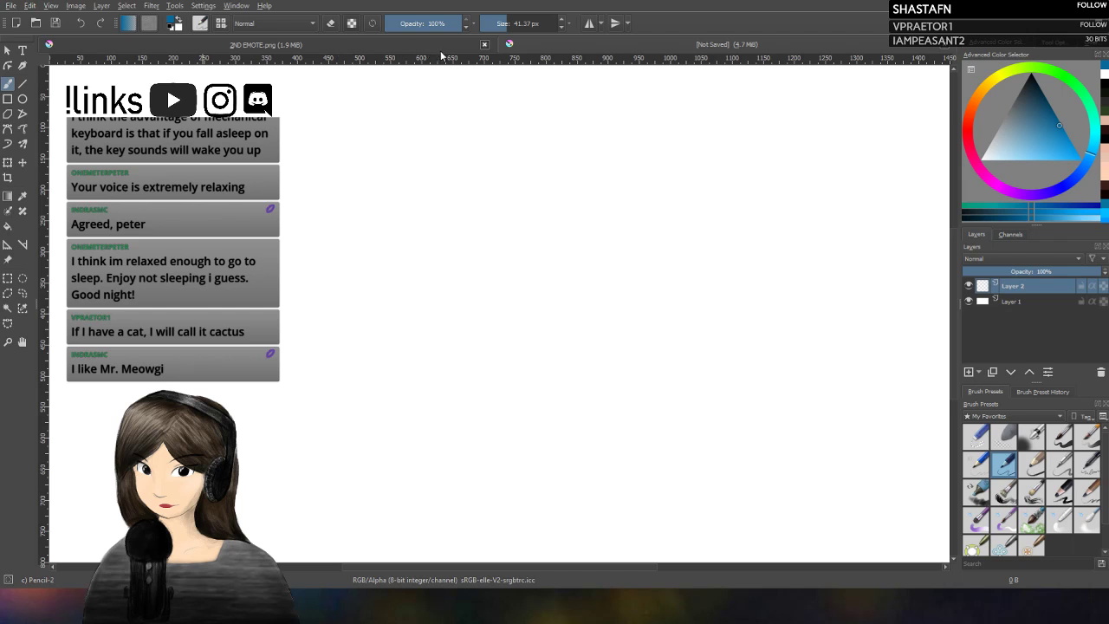
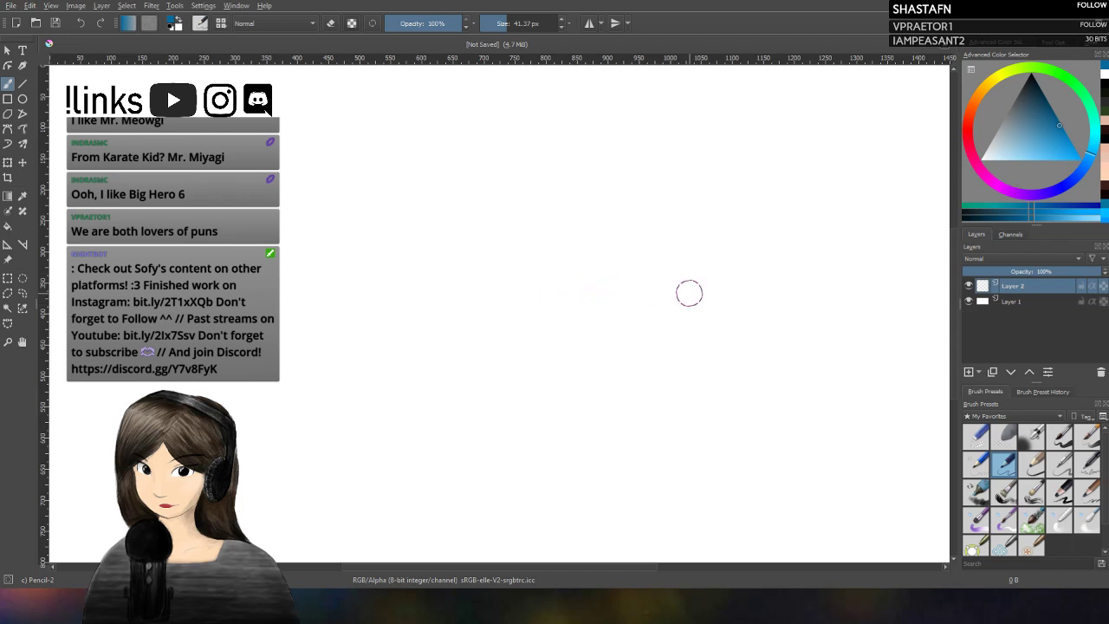
pyautogui.click(1036, 464)
pyautogui.click(1003, 464)
pyautogui.moveTo(505, 254); pyautogui.dragTo(496, 258)
pyautogui.moveTo(496, 160); pyautogui.dragTo(497, 192)
pyautogui.moveTo(515, 213); pyautogui.dragTo(504, 247)
pyautogui.moveTo(479, 228); pyautogui.dragTo(460, 286)
pyautogui.moveTo(392, 149); pyautogui.dragTo(400, 396)
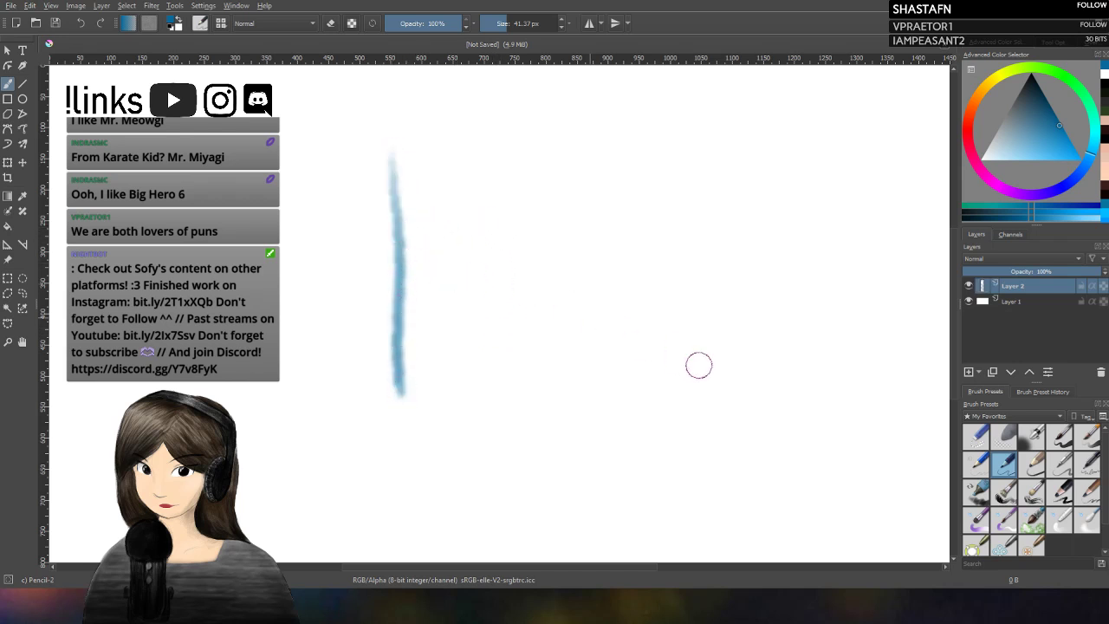
pyautogui.hotkey('ctrl', 'z')
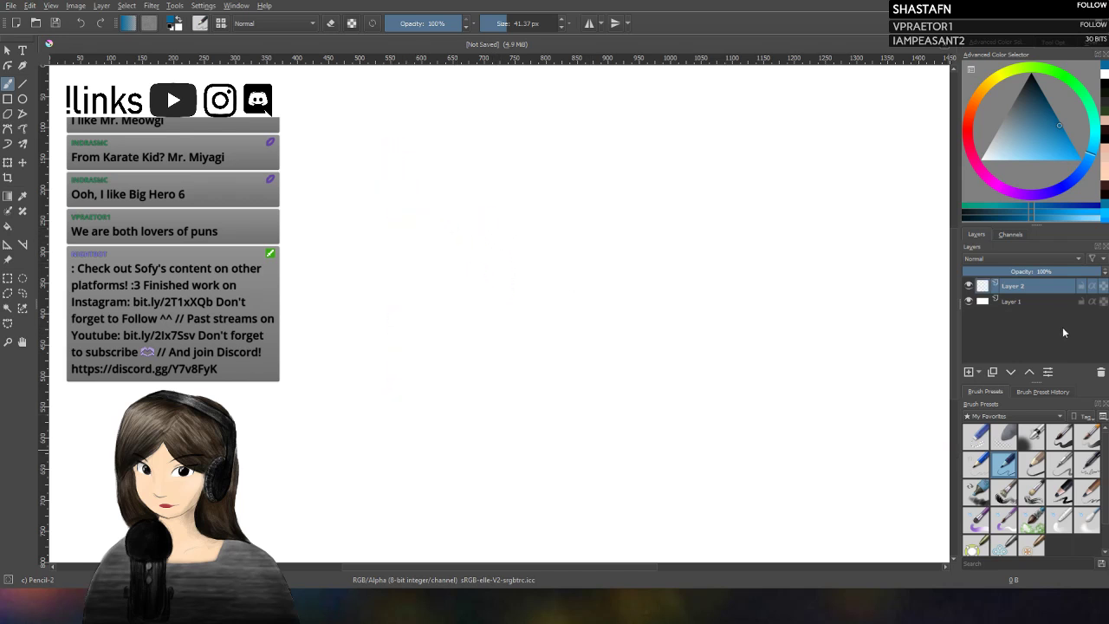
# Step: Sketch a tall rectangle with a hatched strip beneath it, using the black Basic-5 Size brush at 21.53 px
pyautogui.click(1061, 437)
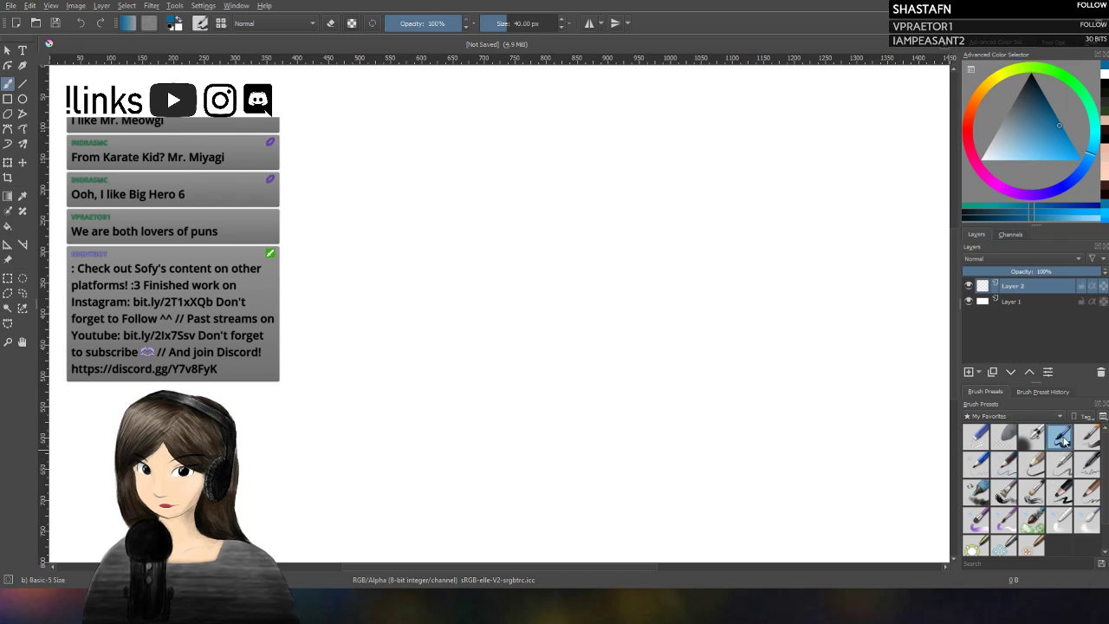
pyautogui.press('d')
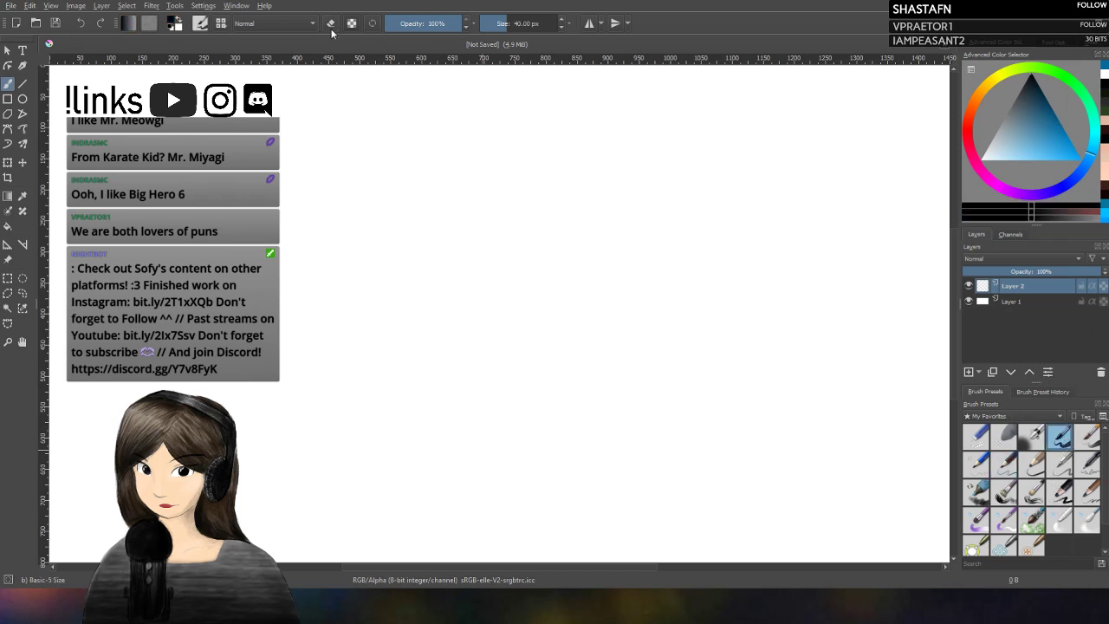
pyautogui.click(503, 24)
pyautogui.moveTo(452, 162); pyautogui.dragTo(458, 354)
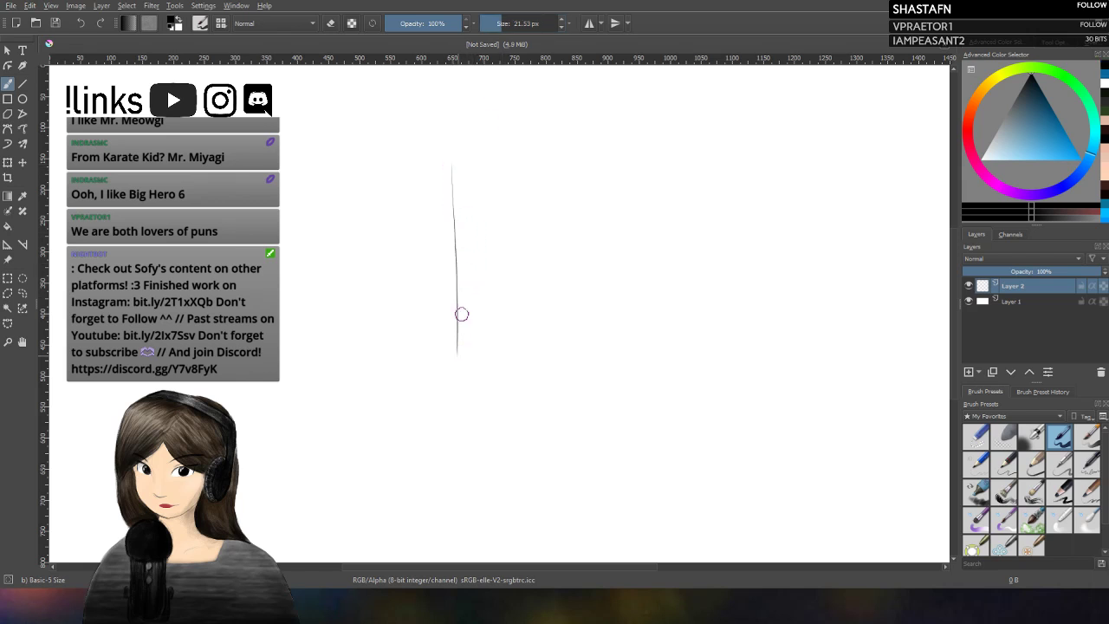
pyautogui.moveTo(452, 161)
pyautogui.mouseDown()
pyautogui.moveTo(617, 158)
pyautogui.moveTo(617, 360)
pyautogui.mouseUp()
pyautogui.moveTo(472, 364); pyautogui.dragTo(615, 365)
pyautogui.moveTo(462, 364)
pyautogui.mouseDown()
pyautogui.moveTo(485, 384)
pyautogui.moveTo(613, 390)
pyautogui.moveTo(592, 382)
pyautogui.mouseUp()
pyautogui.moveTo(584, 367); pyautogui.dragTo(579, 383)
pyautogui.moveTo(549, 368)
pyautogui.mouseDown()
pyautogui.moveTo(549, 383)
pyautogui.moveTo(539, 381)
pyautogui.mouseUp()
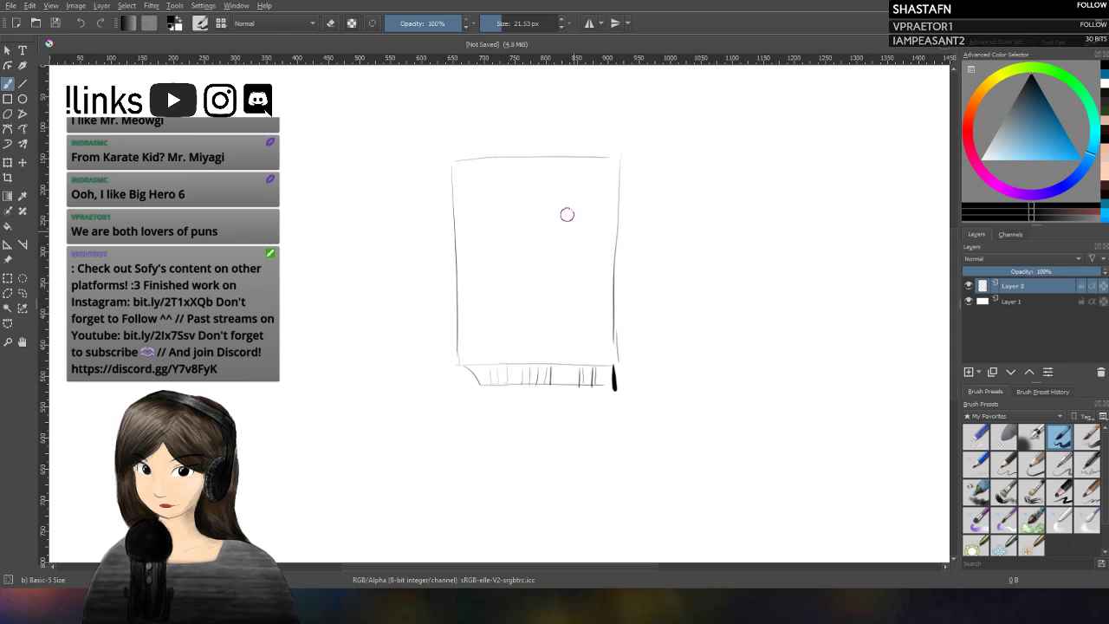
# Step: Draw a circle in the upper half of the rectangle and fill its centre with small curled strokes
pyautogui.moveTo(526, 186)
pyautogui.mouseDown()
pyautogui.moveTo(501, 224)
pyautogui.moveTo(515, 234)
pyautogui.mouseUp()
pyautogui.hotkey('ctrl', 'z')
pyautogui.moveTo(527, 185)
pyautogui.mouseDown()
pyautogui.moveTo(515, 233)
pyautogui.moveTo(563, 232)
pyautogui.moveTo(525, 182)
pyautogui.mouseUp()
pyautogui.hotkey('ctrl', 'z')
pyautogui.moveTo(530, 200)
pyautogui.mouseDown()
pyautogui.moveTo(520, 265)
pyautogui.moveTo(515, 201)
pyautogui.mouseUp()
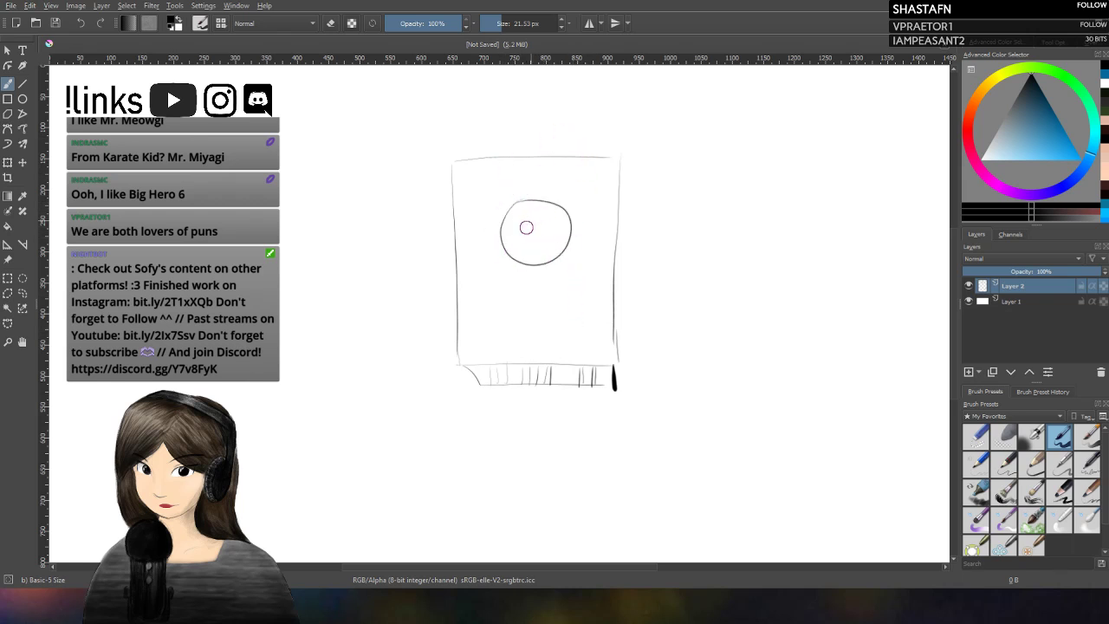
pyautogui.moveTo(519, 225)
pyautogui.mouseDown()
pyautogui.moveTo(530, 242)
pyautogui.moveTo(535, 229)
pyautogui.moveTo(523, 228)
pyautogui.moveTo(528, 237)
pyautogui.mouseUp()
pyautogui.hotkey('ctrl', 'z')
pyautogui.hotkey('ctrl', 'z')
pyautogui.hotkey('ctrl', 'z')
pyautogui.hotkey('ctrl', 'z')
pyautogui.hotkey('ctrl', 'z')
pyautogui.moveTo(530, 217)
pyautogui.mouseDown()
pyautogui.moveTo(525, 240)
pyautogui.moveTo(531, 214)
pyautogui.moveTo(557, 241)
pyautogui.mouseUp()
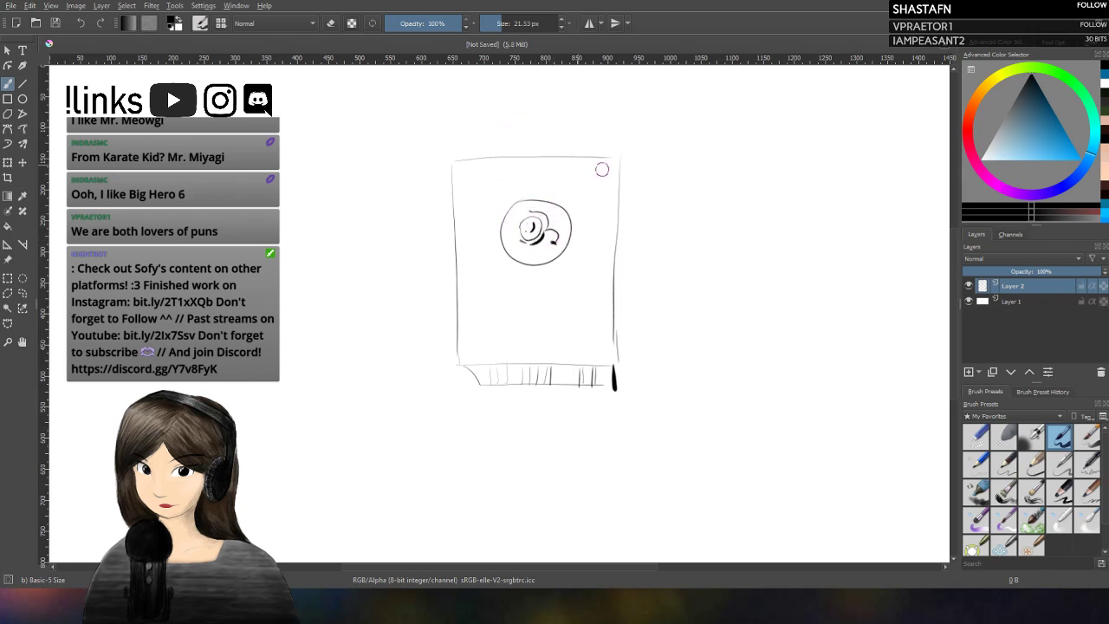
# Step: Draw a curved arrow beside the rectangle and a wide box below it holding a row of small circles
pyautogui.moveTo(689, 227)
pyautogui.mouseDown()
pyautogui.moveTo(651, 242)
pyautogui.moveTo(700, 232)
pyautogui.moveTo(688, 229)
pyautogui.mouseUp()
pyautogui.hotkey('ctrl', 'z')
pyautogui.moveTo(678, 278)
pyautogui.mouseDown()
pyautogui.moveTo(678, 319)
pyautogui.moveTo(886, 282)
pyautogui.moveTo(693, 351)
pyautogui.moveTo(666, 310)
pyautogui.moveTo(691, 341)
pyautogui.mouseUp()
pyautogui.moveTo(859, 345); pyautogui.dragTo(867, 346)
pyautogui.moveTo(697, 309); pyautogui.dragTo(855, 327)
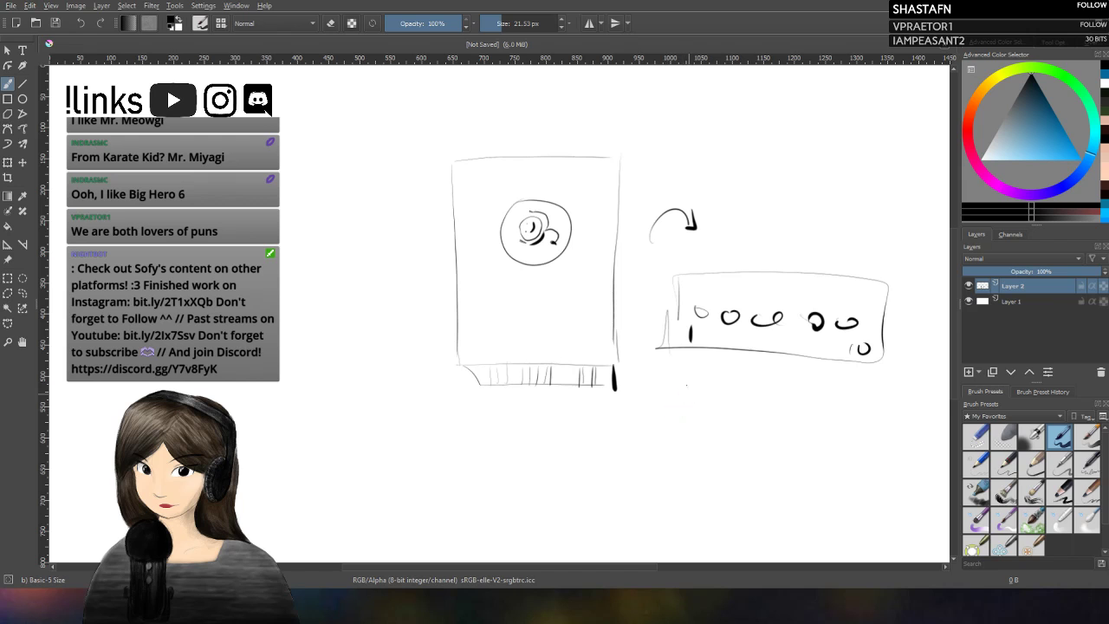
# Step: Draw a round lollipop shape with a narrow stick below the wide box and frame its head with a square
pyautogui.moveTo(674, 379)
pyautogui.mouseDown()
pyautogui.moveTo(703, 419)
pyautogui.moveTo(676, 380)
pyautogui.mouseUp()
pyautogui.moveTo(665, 445)
pyautogui.mouseDown()
pyautogui.moveTo(668, 524)
pyautogui.moveTo(676, 440)
pyautogui.mouseUp()
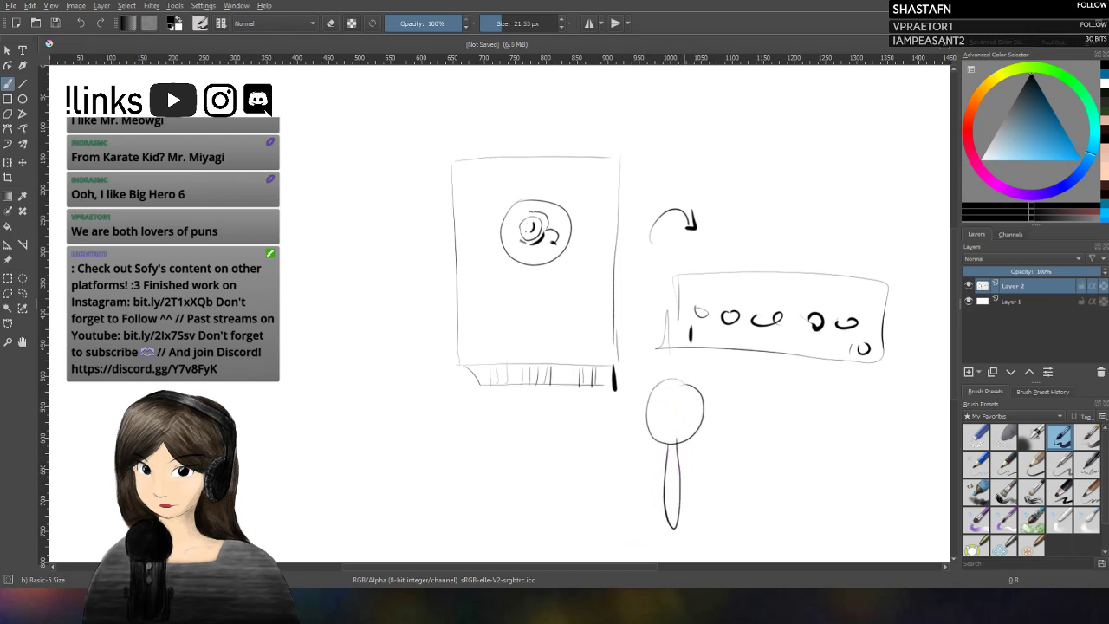
pyautogui.hotkey('ctrl', 'z')
pyautogui.hotkey('ctrl', 'z')
pyautogui.moveTo(667, 445)
pyautogui.mouseDown()
pyautogui.moveTo(669, 528)
pyautogui.moveTo(674, 438)
pyautogui.mouseUp()
pyautogui.moveTo(633, 356); pyautogui.dragTo(628, 462)
pyautogui.moveTo(636, 362)
pyautogui.mouseDown()
pyautogui.moveTo(702, 362)
pyautogui.moveTo(727, 444)
pyautogui.mouseUp()
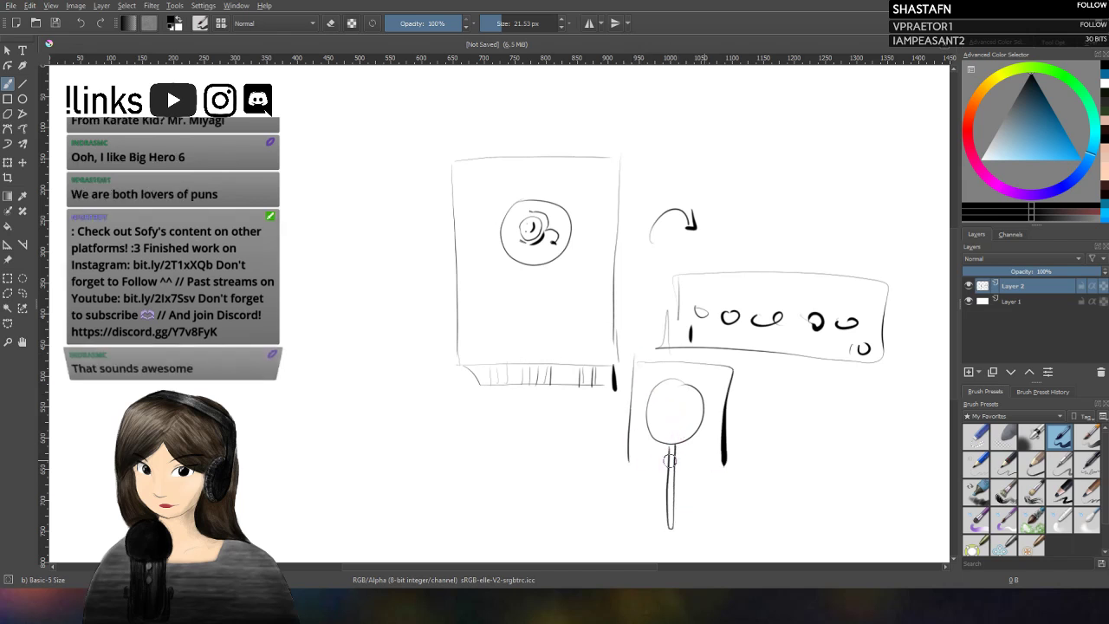
pyautogui.moveTo(629, 461); pyautogui.dragTo(732, 465)
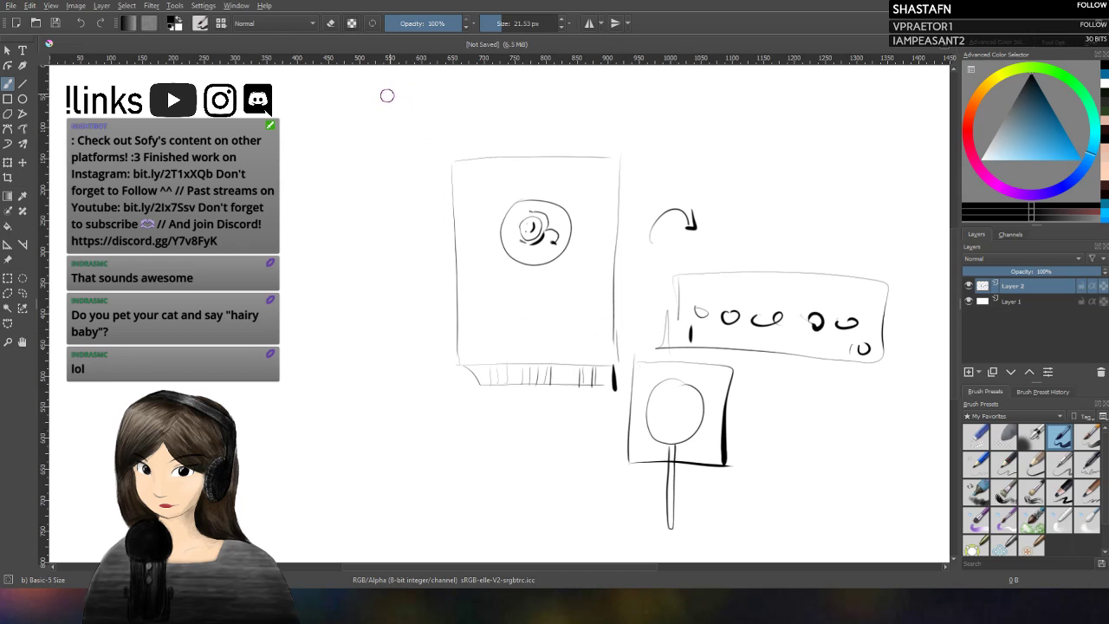
# Step: Draw a large frame around the tall rectangle and the lollipop square, with a long horizontal line as its base
pyautogui.moveTo(386, 95); pyautogui.dragTo(409, 444)
pyautogui.moveTo(388, 121); pyautogui.dragTo(732, 407)
pyautogui.moveTo(418, 484); pyautogui.dragTo(774, 479)
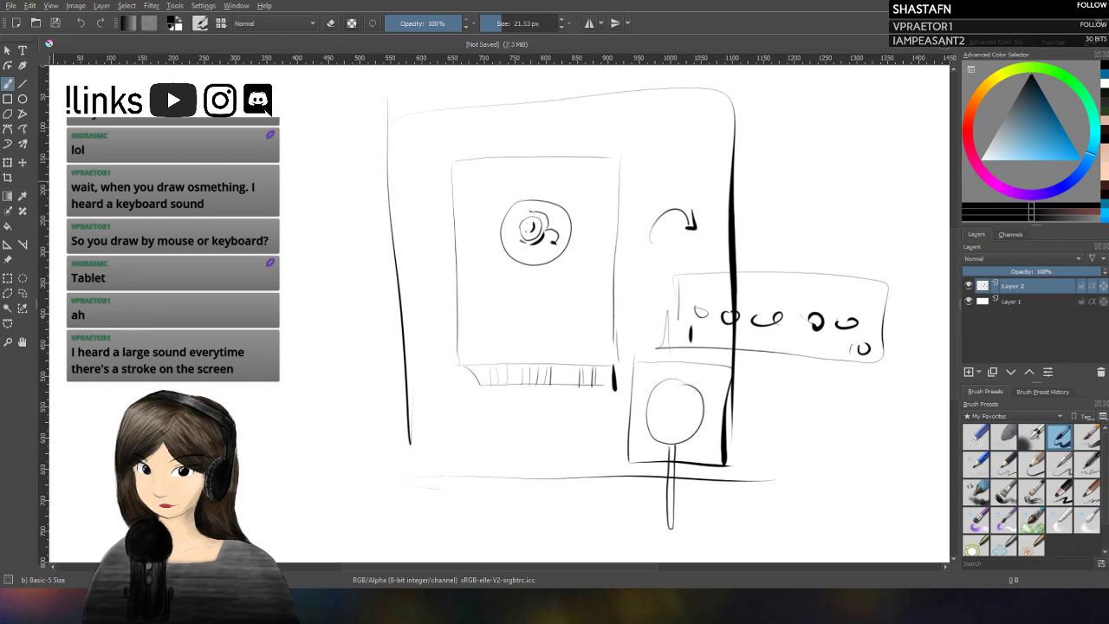
pyautogui.moveTo(484, 423); pyautogui.dragTo(485, 441)
pyautogui.moveTo(511, 399); pyautogui.dragTo(512, 407)
pyautogui.click(534, 358)
pyautogui.click(550, 361)
pyautogui.click(573, 361)
pyautogui.moveTo(573, 362); pyautogui.dragTo(574, 374)
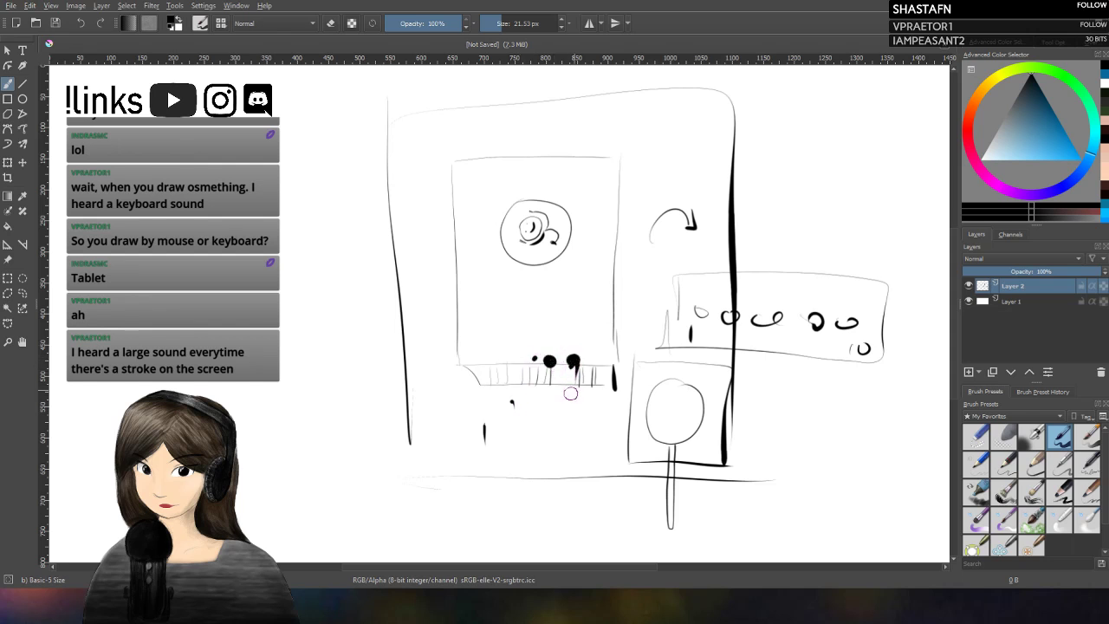
pyautogui.hotkey('ctrl', 'z')
pyautogui.hotkey('ctrl', 'z')
pyautogui.hotkey('ctrl', 'z')
pyautogui.hotkey('ctrl', 'z')
pyautogui.hotkey('ctrl', 'z')
pyautogui.hotkey('ctrl', 'z')
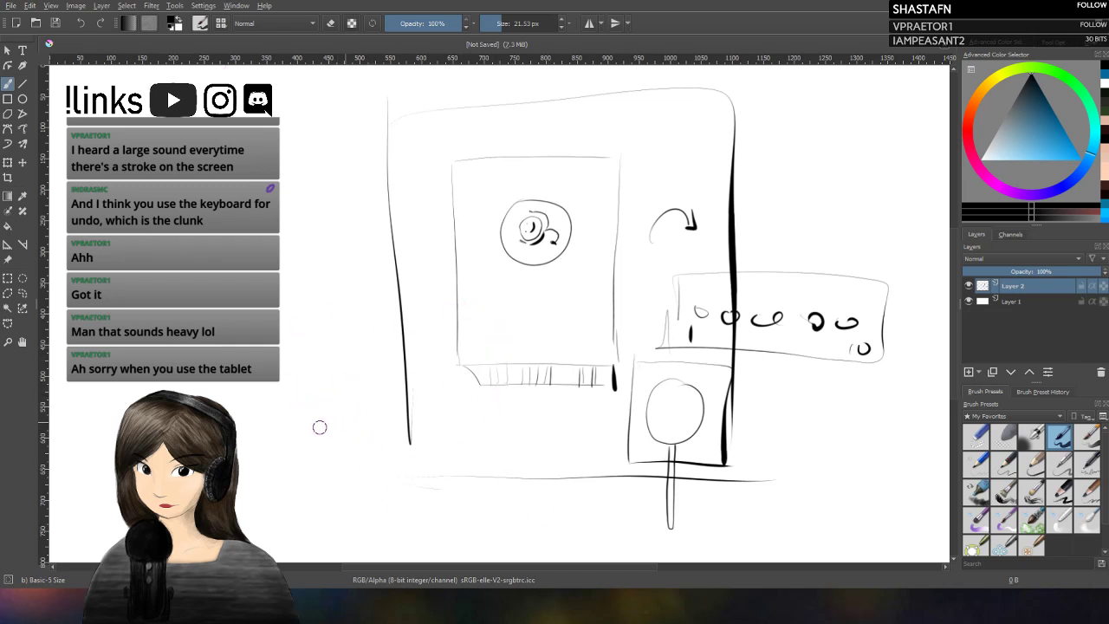
# Step: Hand-letter "BIG HERO 6" in thick strokes beside the lower part of the large frame, undoing the extra wavy line
pyautogui.moveTo(266, 363); pyautogui.dragTo(291, 421)
pyautogui.moveTo(313, 348)
pyautogui.mouseDown()
pyautogui.moveTo(316, 387)
pyautogui.moveTo(343, 364)
pyautogui.mouseUp()
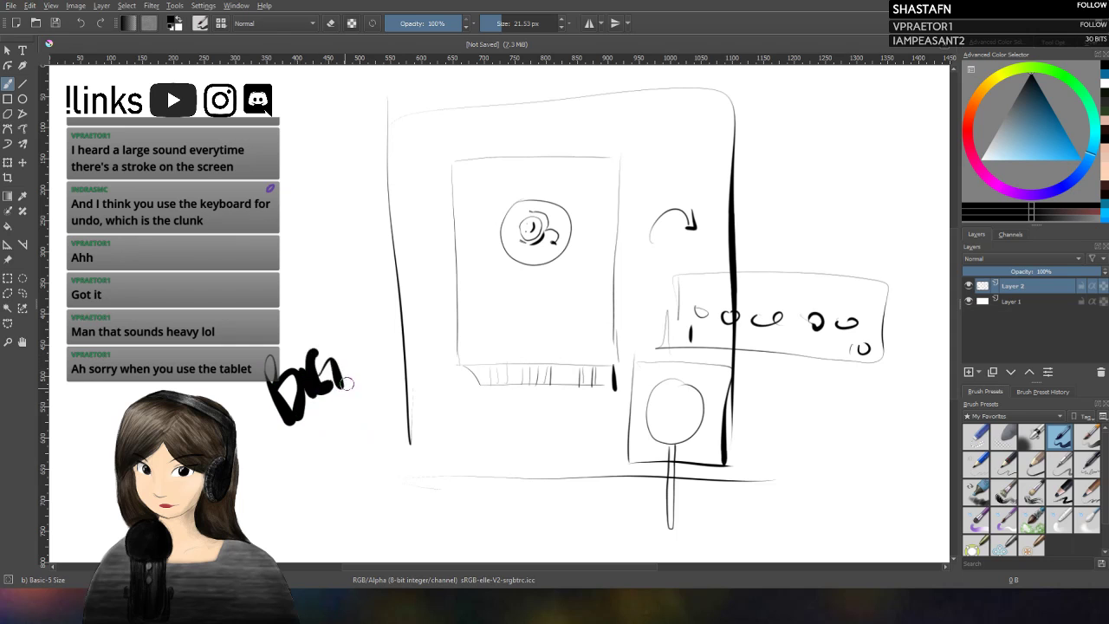
pyautogui.moveTo(291, 445); pyautogui.dragTo(312, 485)
pyautogui.moveTo(333, 428)
pyautogui.mouseDown()
pyautogui.moveTo(320, 467)
pyautogui.moveTo(365, 433)
pyautogui.moveTo(362, 416)
pyautogui.mouseUp()
pyautogui.moveTo(379, 347); pyautogui.dragTo(416, 449)
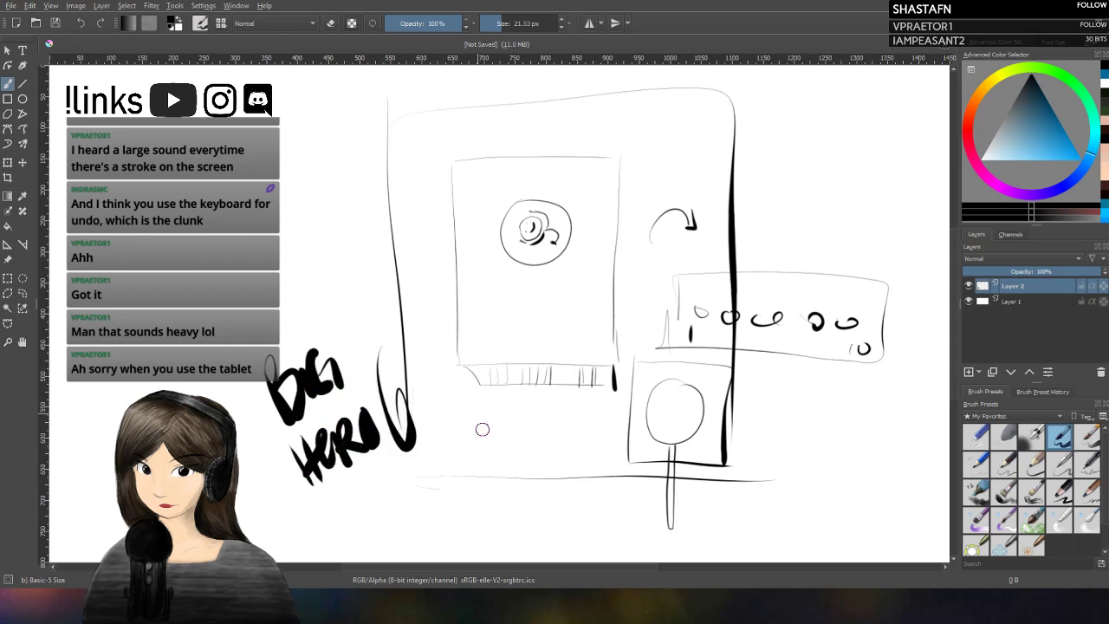
pyautogui.moveTo(373, 508); pyautogui.dragTo(527, 509)
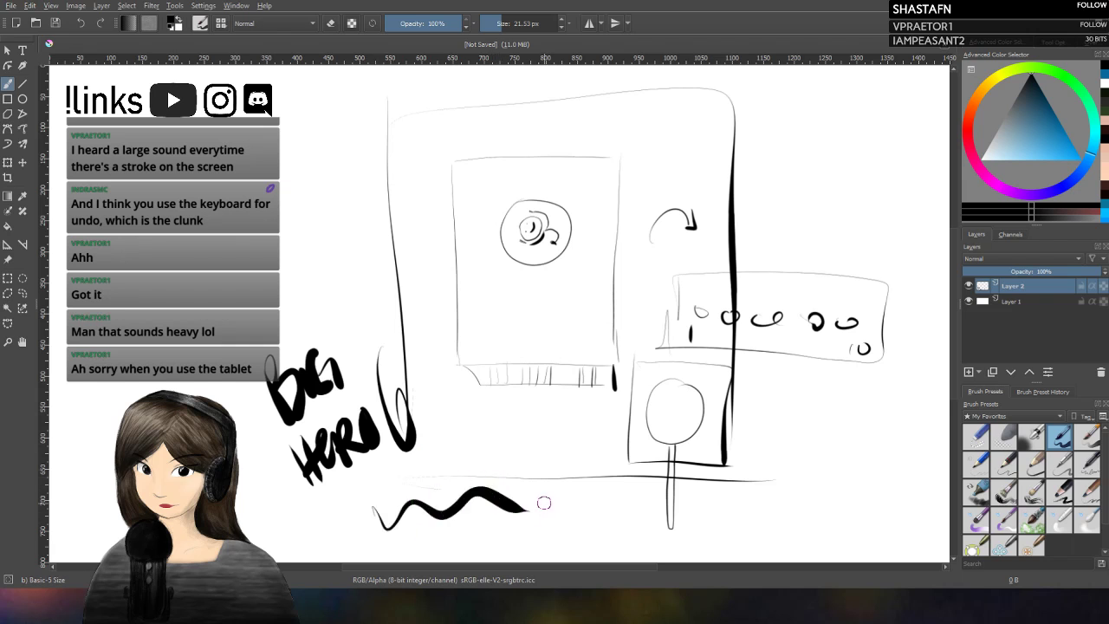
pyautogui.hotkey('ctrl', 'z')
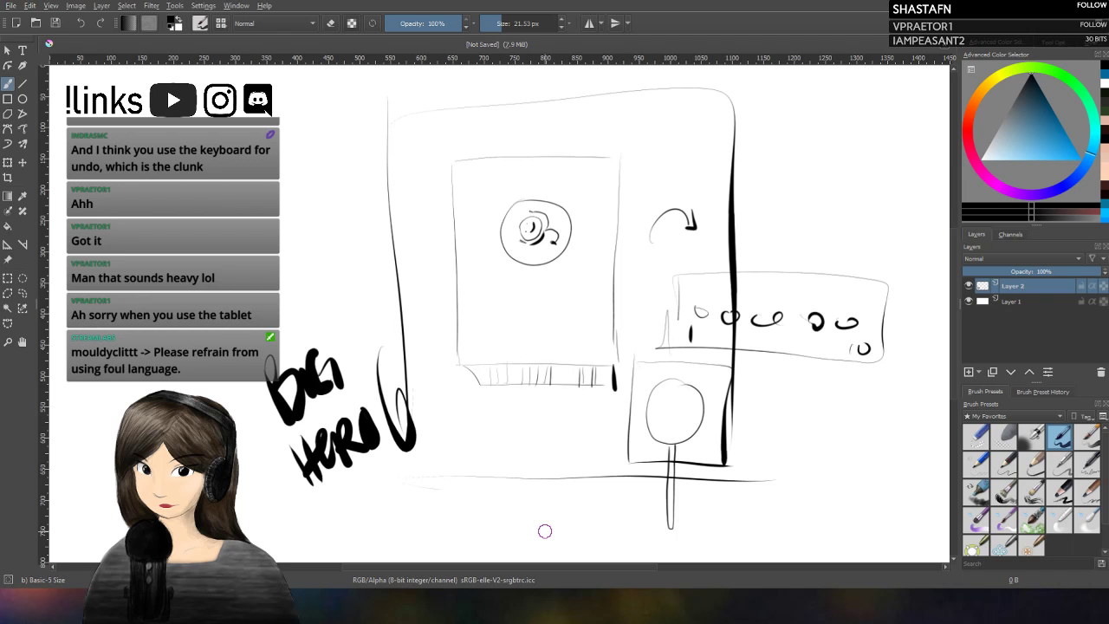
# Step: Draw a wide box under the hatched strip with an adhesive bandage inside, divided by two cross lines
pyautogui.moveTo(445, 407)
pyautogui.mouseDown()
pyautogui.moveTo(447, 451)
pyautogui.moveTo(579, 393)
pyautogui.moveTo(608, 457)
pyautogui.mouseUp()
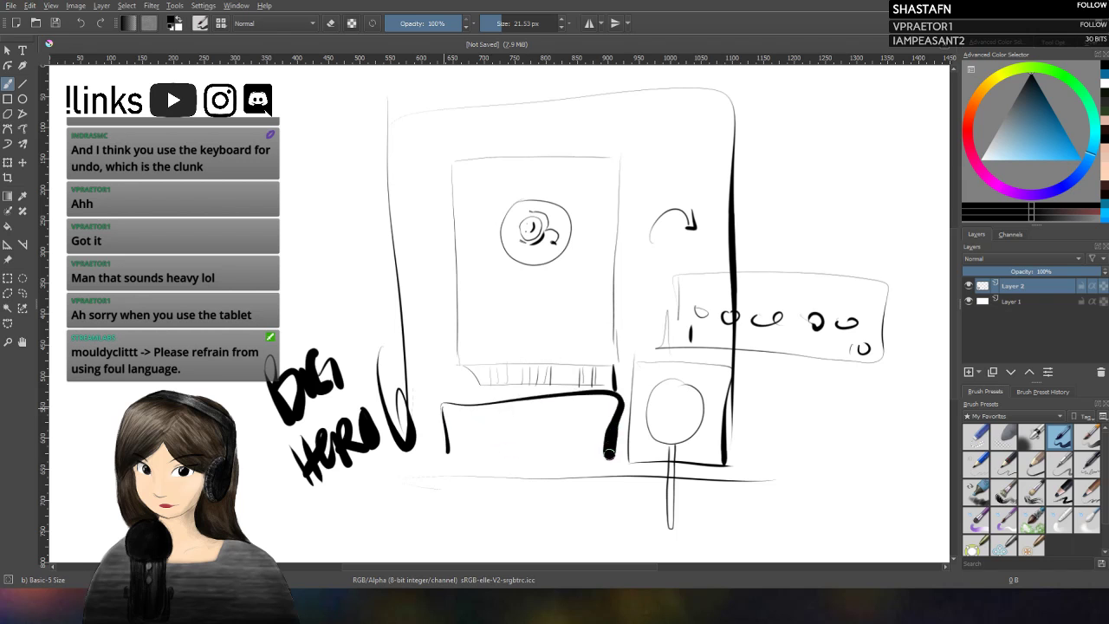
pyautogui.moveTo(446, 459); pyautogui.dragTo(596, 455)
pyautogui.moveTo(465, 417)
pyautogui.mouseDown()
pyautogui.moveTo(529, 410)
pyautogui.moveTo(583, 435)
pyautogui.moveTo(462, 440)
pyautogui.moveTo(465, 420)
pyautogui.mouseUp()
pyautogui.moveTo(504, 411); pyautogui.dragTo(501, 441)
pyautogui.moveTo(567, 405); pyautogui.dragTo(563, 440)
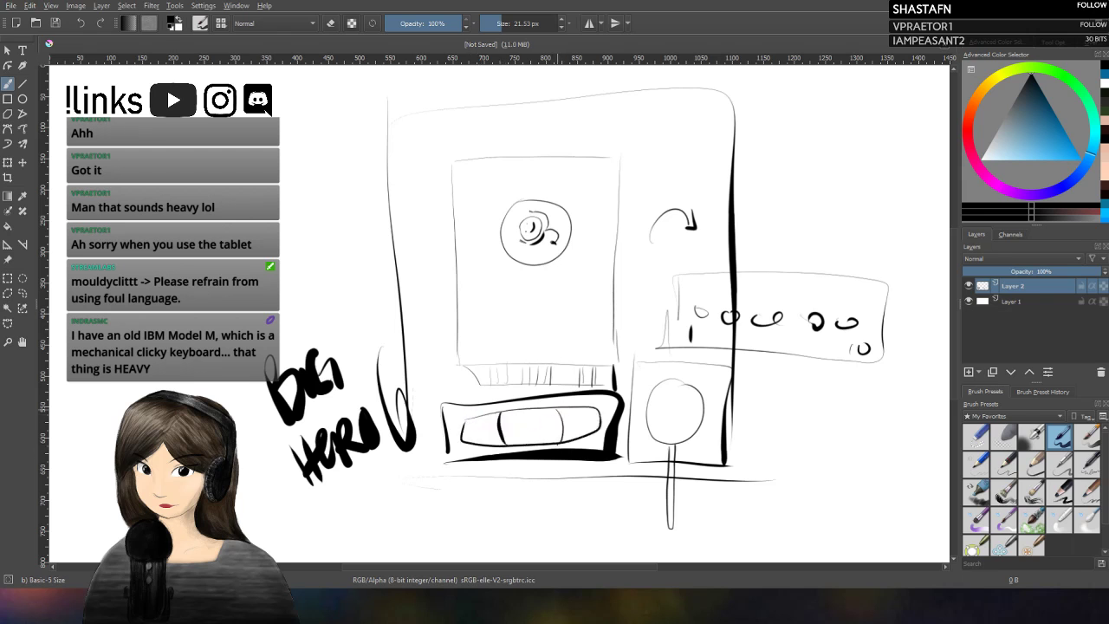
pyautogui.hotkey('ctrl', 'z')
pyautogui.hotkey('ctrl', 'z')
pyautogui.moveTo(504, 410); pyautogui.dragTo(505, 444)
pyautogui.moveTo(562, 407); pyautogui.dragTo(560, 446)
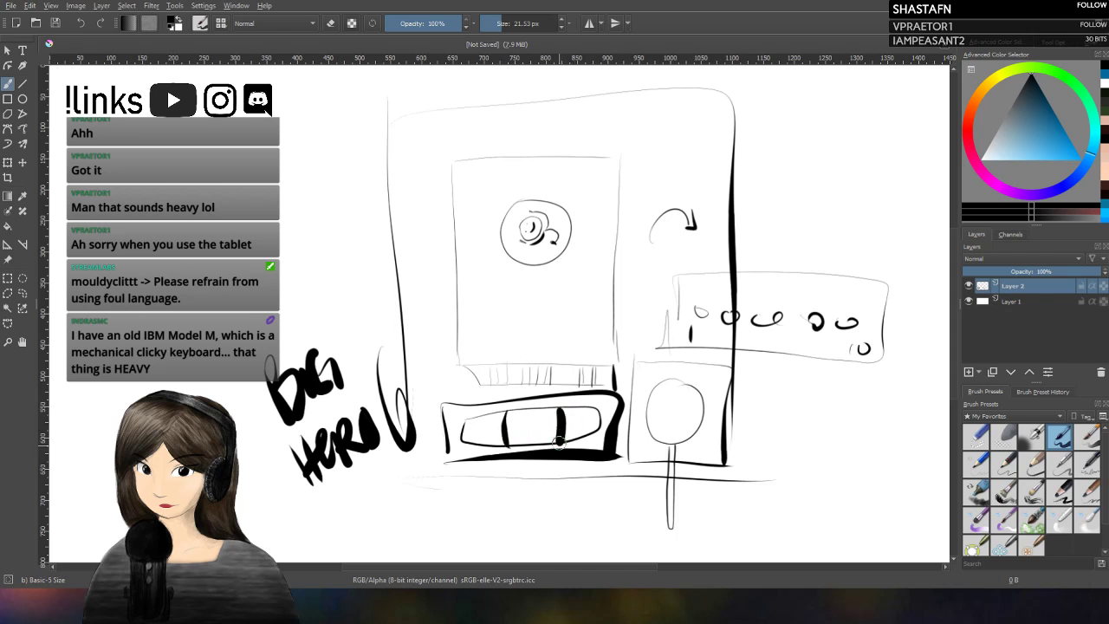
pyautogui.hotkey('ctrl', 'z')
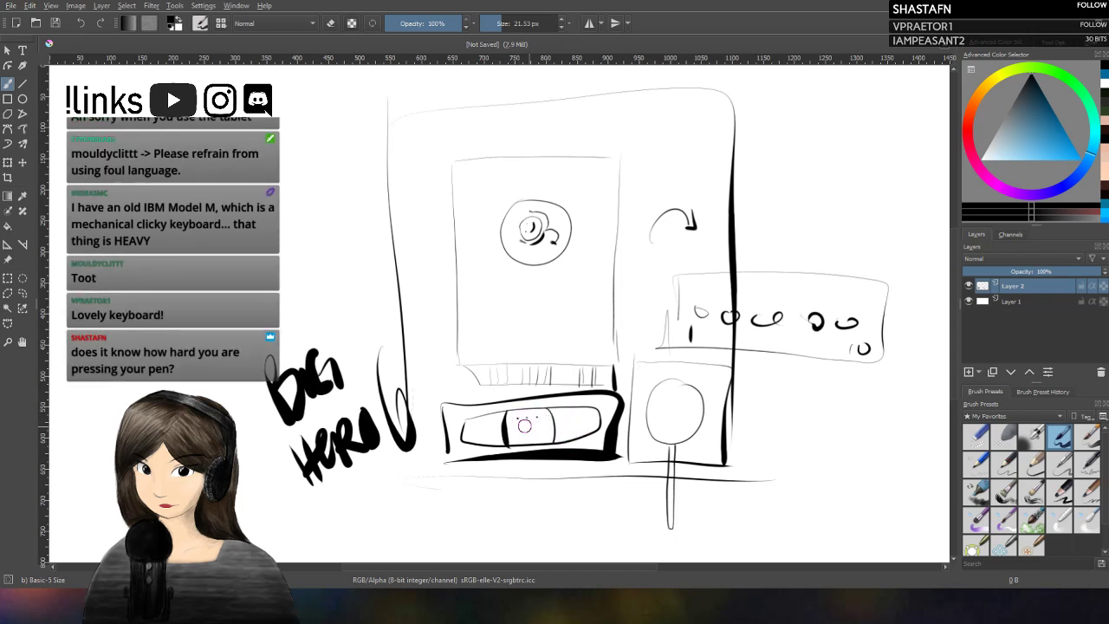
# Step: Dot the bandage's centre pad with small perforation marks
pyautogui.click(527, 415)
pyautogui.click(537, 416)
pyautogui.click(521, 422)
pyautogui.click(528, 423)
pyautogui.click(525, 429)
pyautogui.click(532, 431)
pyautogui.click(521, 431)
pyautogui.click(545, 426)
# Step: Paint a diagonal pressure-tapered stroke beside the frame, plus two very thick strokes with the brush size at 116.73 px
pyautogui.moveTo(924, 89); pyautogui.dragTo(761, 257)
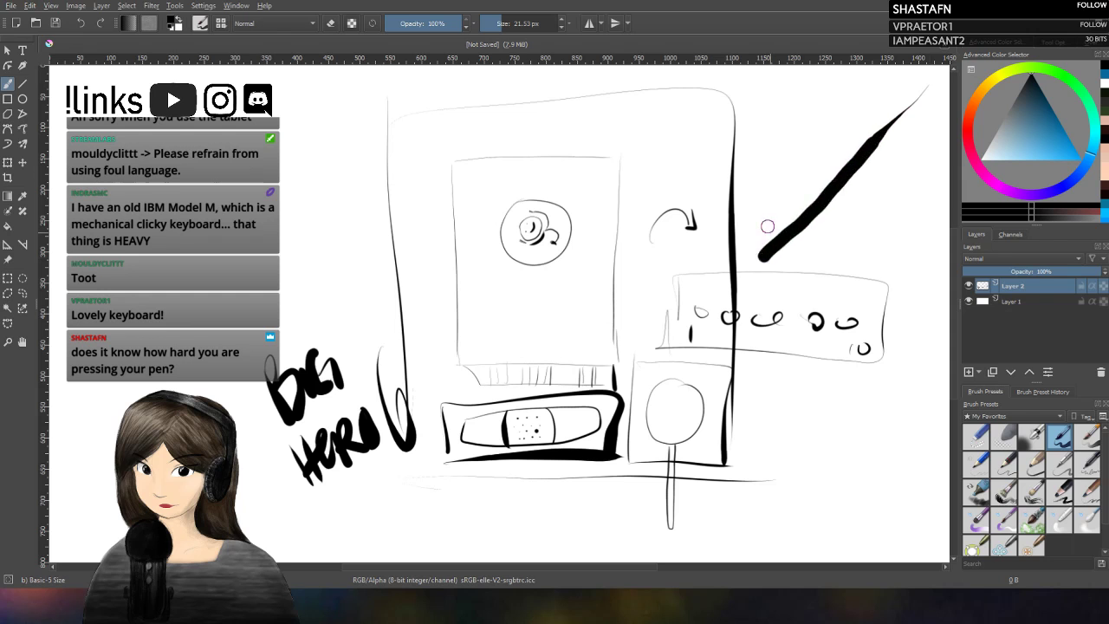
pyautogui.moveTo(520, 23); pyautogui.dragTo(523, 31)
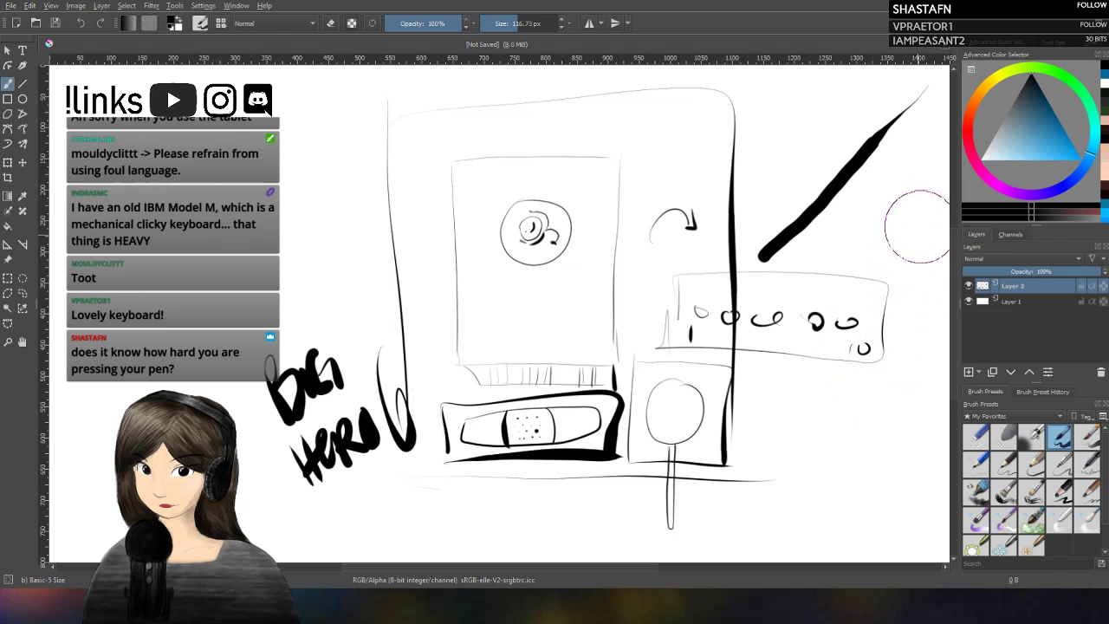
pyautogui.moveTo(922, 129); pyautogui.dragTo(904, 446)
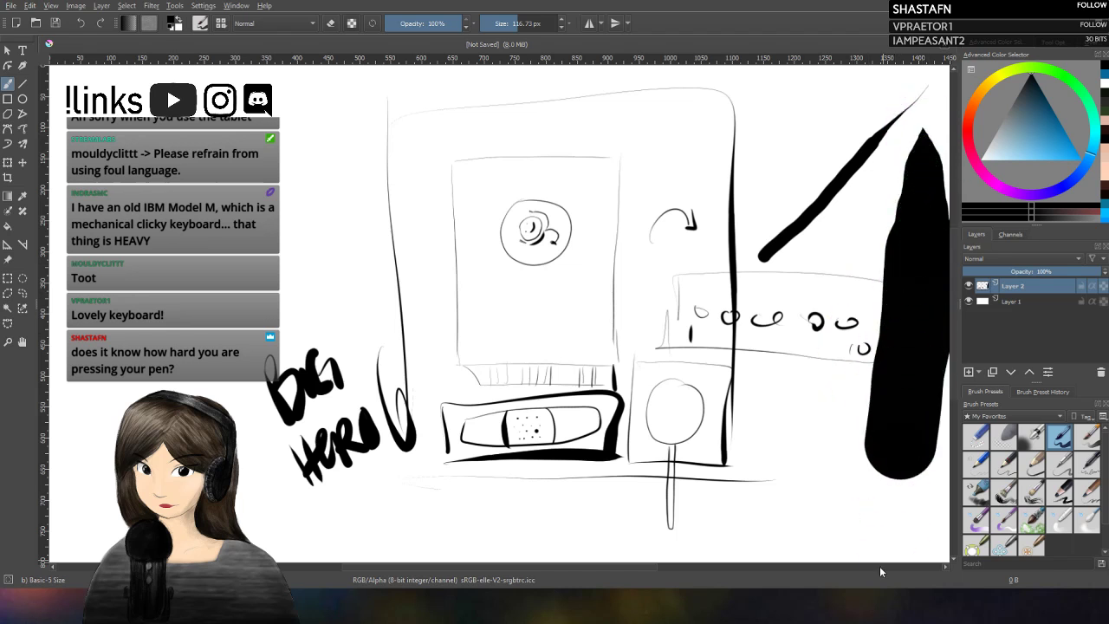
pyautogui.moveTo(832, 372); pyautogui.dragTo(792, 475)
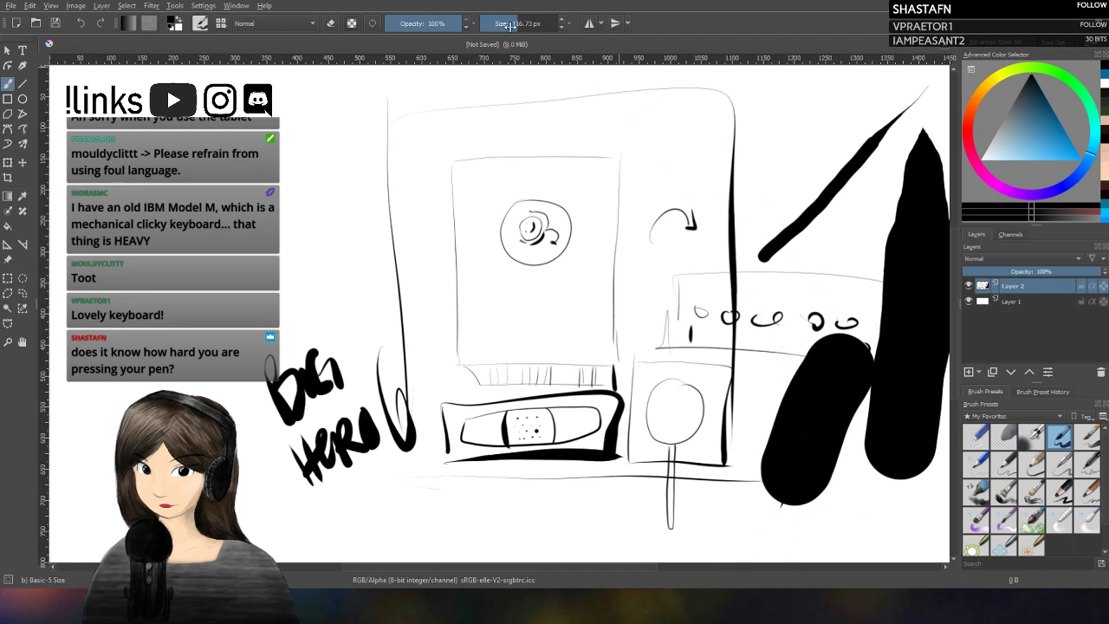
# Step: Reduce the brush size to 38.73 px and paint several diagonal strokes of varying pressure around the thick ones
pyautogui.press('[')
pyautogui.press('[')
pyautogui.press('[')
pyautogui.press('[')
pyautogui.press('[')
pyautogui.press('[')
pyautogui.moveTo(836, 99)
pyautogui.mouseDown()
pyautogui.moveTo(780, 167)
pyautogui.moveTo(784, 178)
pyautogui.mouseUp()
pyautogui.moveTo(851, 129); pyautogui.dragTo(770, 218)
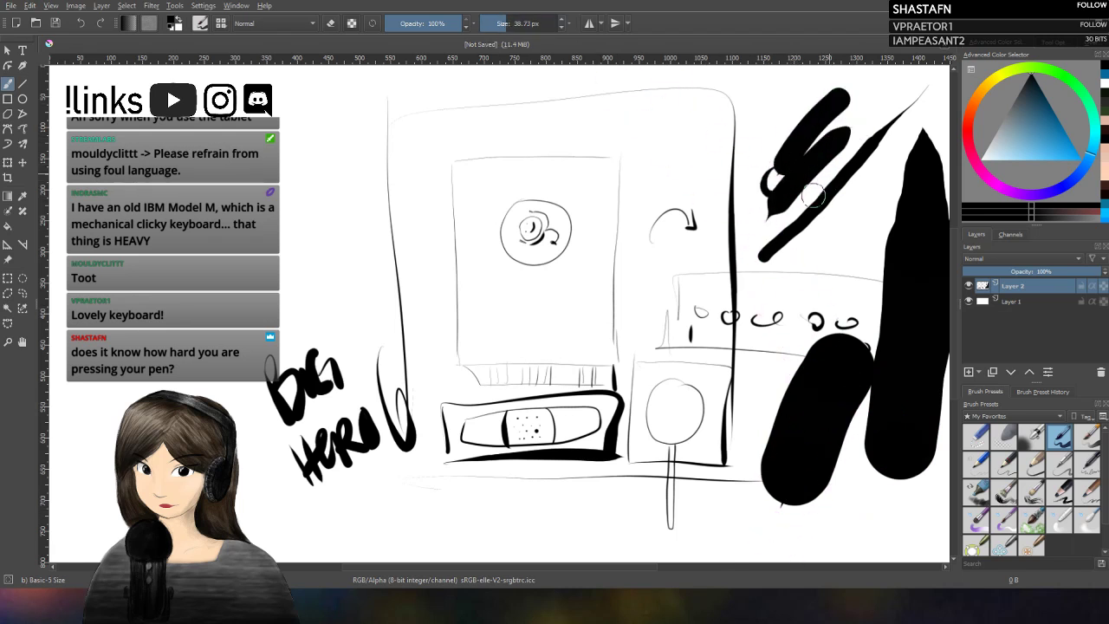
pyautogui.moveTo(897, 175)
pyautogui.mouseDown()
pyautogui.moveTo(793, 264)
pyautogui.moveTo(768, 302)
pyautogui.mouseUp()
pyautogui.moveTo(894, 201); pyautogui.dragTo(801, 362)
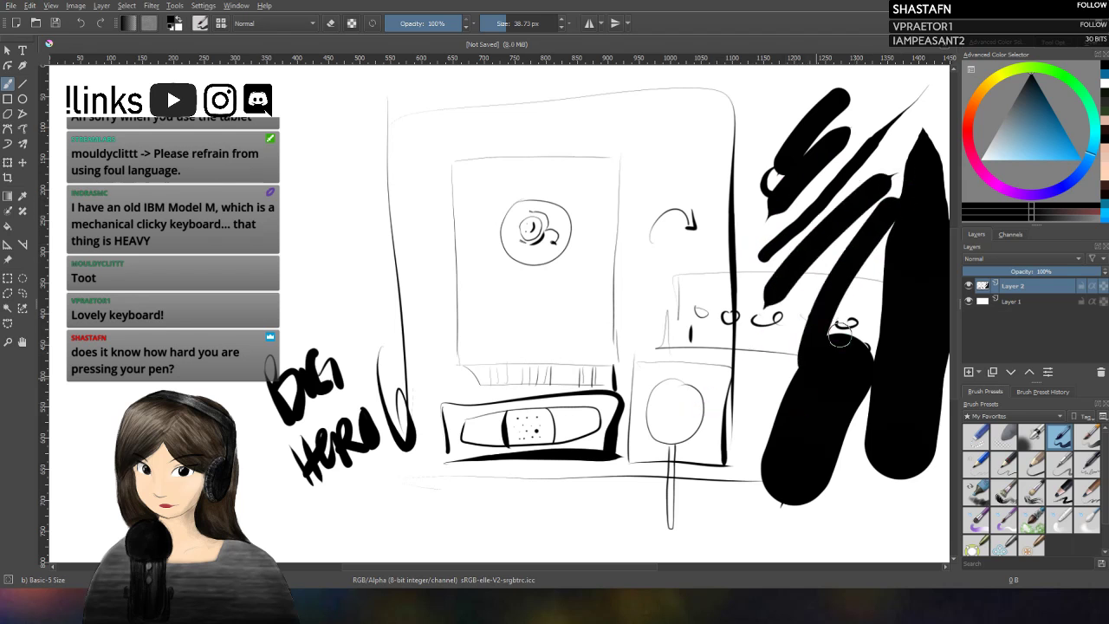
pyautogui.moveTo(882, 248); pyautogui.dragTo(830, 334)
pyautogui.moveTo(770, 89); pyautogui.dragTo(663, 187)
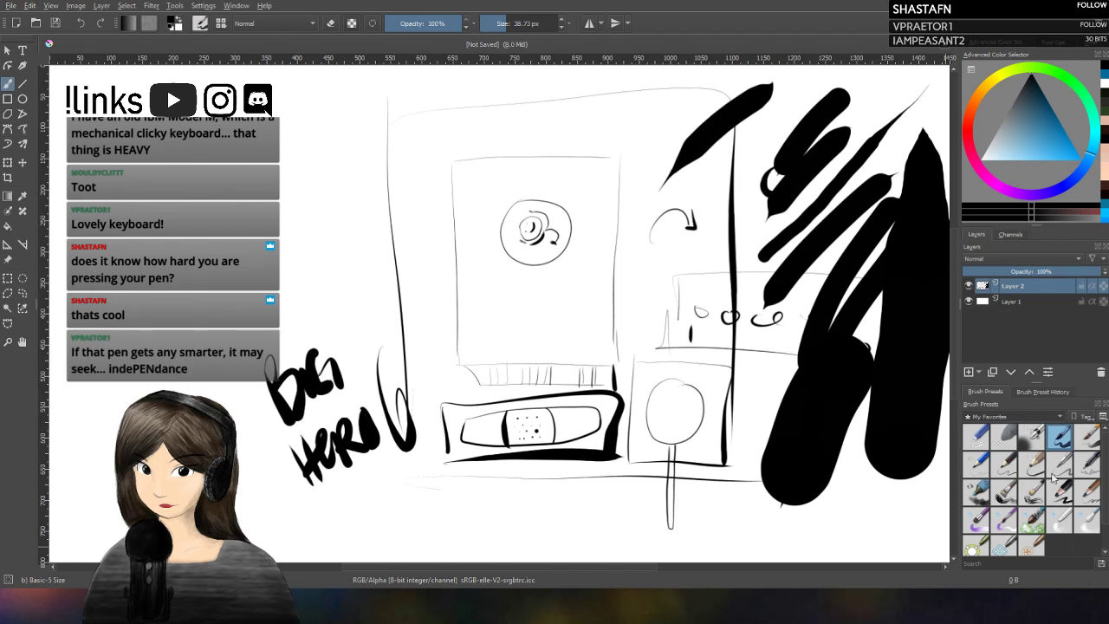
# Step: Letter the word KRITA in thick black strokes across the upper part of the canvas
pyautogui.moveTo(286, 138); pyautogui.dragTo(318, 213)
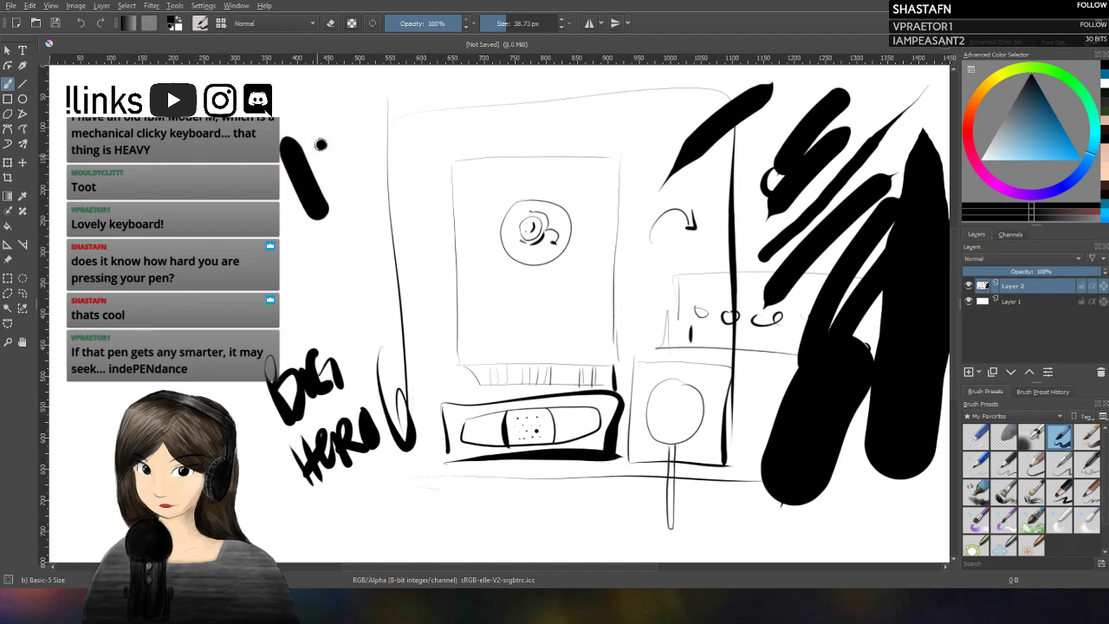
pyautogui.moveTo(328, 141); pyautogui.dragTo(355, 201)
pyautogui.moveTo(365, 108); pyautogui.dragTo(351, 204)
pyautogui.moveTo(381, 129); pyautogui.dragTo(419, 175)
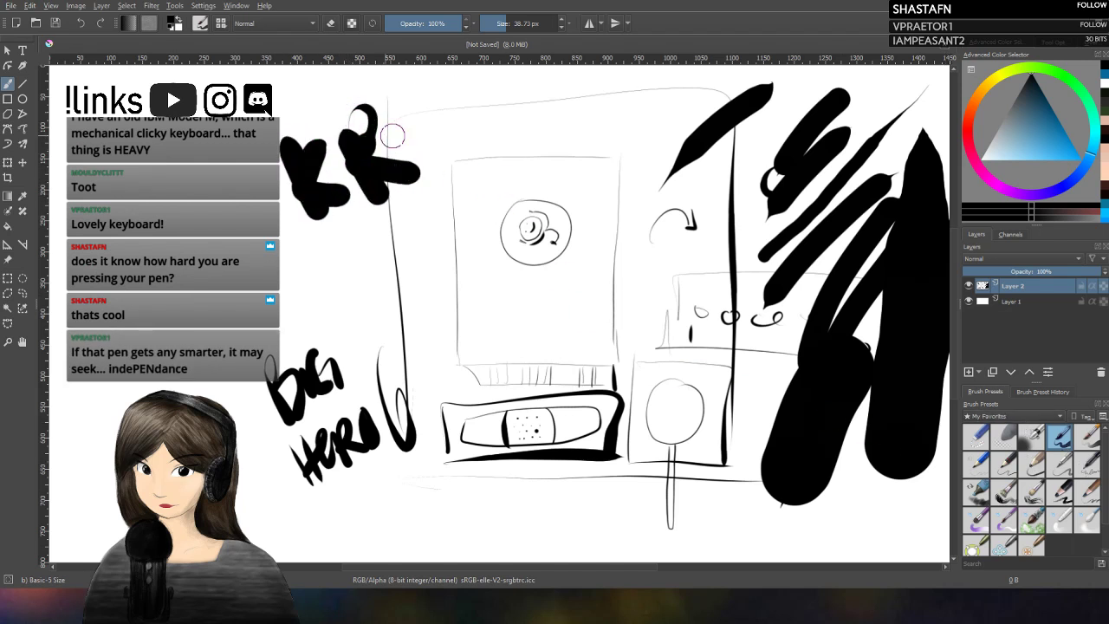
pyautogui.moveTo(419, 106)
pyautogui.mouseDown()
pyautogui.moveTo(452, 177)
pyautogui.moveTo(495, 83)
pyautogui.mouseUp()
pyautogui.moveTo(482, 90)
pyautogui.mouseDown()
pyautogui.moveTo(470, 169)
pyautogui.moveTo(537, 83)
pyautogui.mouseUp()
pyautogui.moveTo(539, 83)
pyautogui.mouseDown()
pyautogui.moveTo(563, 161)
pyautogui.moveTo(578, 120)
pyautogui.mouseUp()
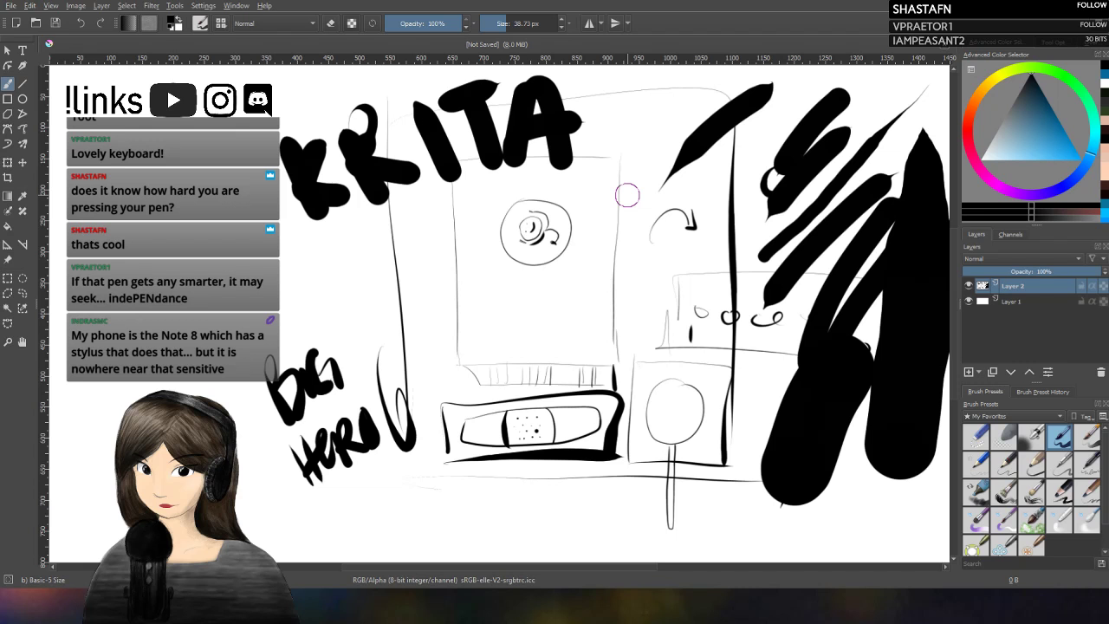
# Step: Undo the KRITA lettering and the thick pressure-test strokes beside the frame
pyautogui.hotkey('ctrl', 'z')
pyautogui.hotkey('ctrl', 'z')
pyautogui.hotkey('ctrl', 'z')
pyautogui.hotkey('ctrl', 'z')
pyautogui.hotkey('ctrl', 'z')
pyautogui.hotkey('ctrl', 'z')
pyautogui.hotkey('ctrl', 'z')
pyautogui.hotkey('ctrl', 'z')
pyautogui.hotkey('ctrl', 'z')
pyautogui.hotkey('ctrl', 'z')
pyautogui.hotkey('ctrl', 'z')
pyautogui.hotkey('ctrl', 'z')
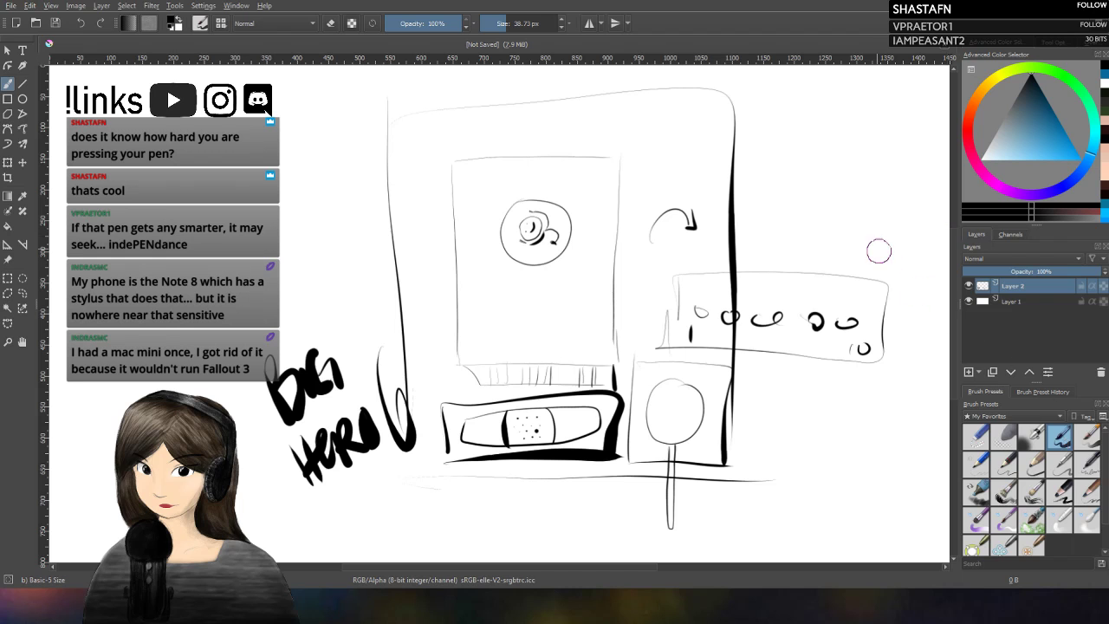
# Step: Reduce the brush size to 15.27 px and draw a wide oval head with two solid round eyes joined by a line, above the button panel
pyautogui.click(501, 26)
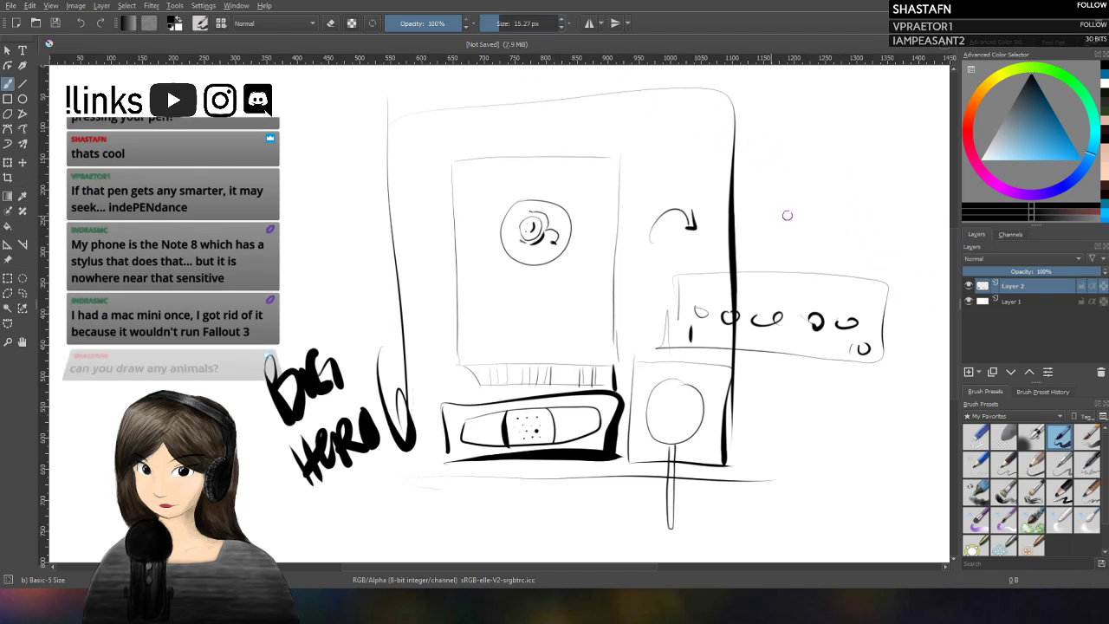
pyautogui.moveTo(859, 130)
pyautogui.mouseDown()
pyautogui.moveTo(766, 140)
pyautogui.moveTo(900, 199)
pyautogui.moveTo(840, 126)
pyautogui.mouseUp()
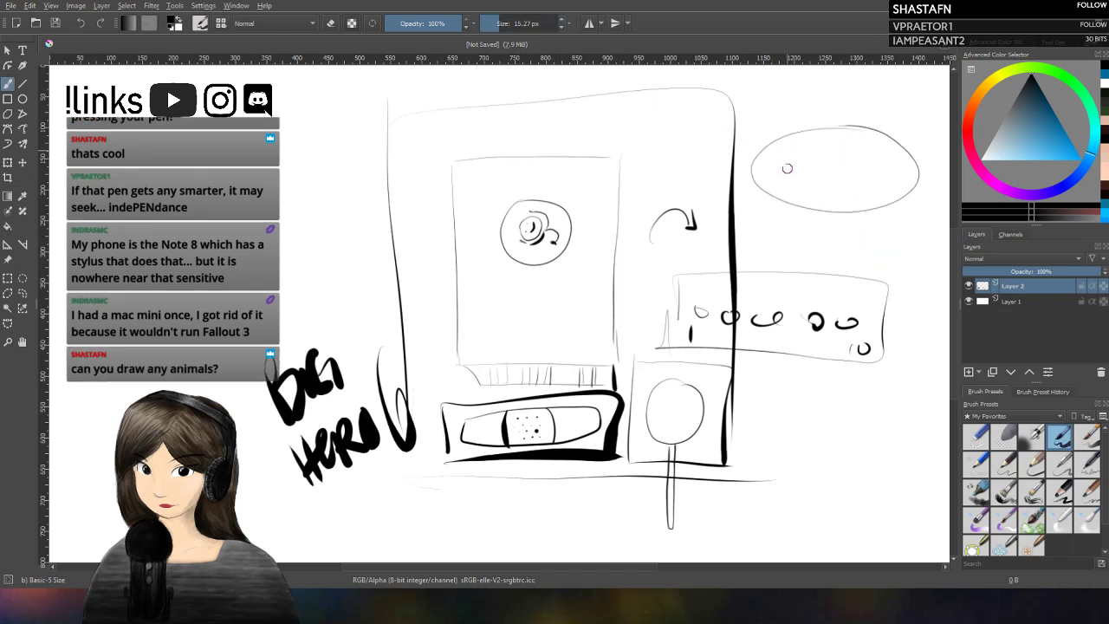
pyautogui.hotkey('ctrl', 'z')
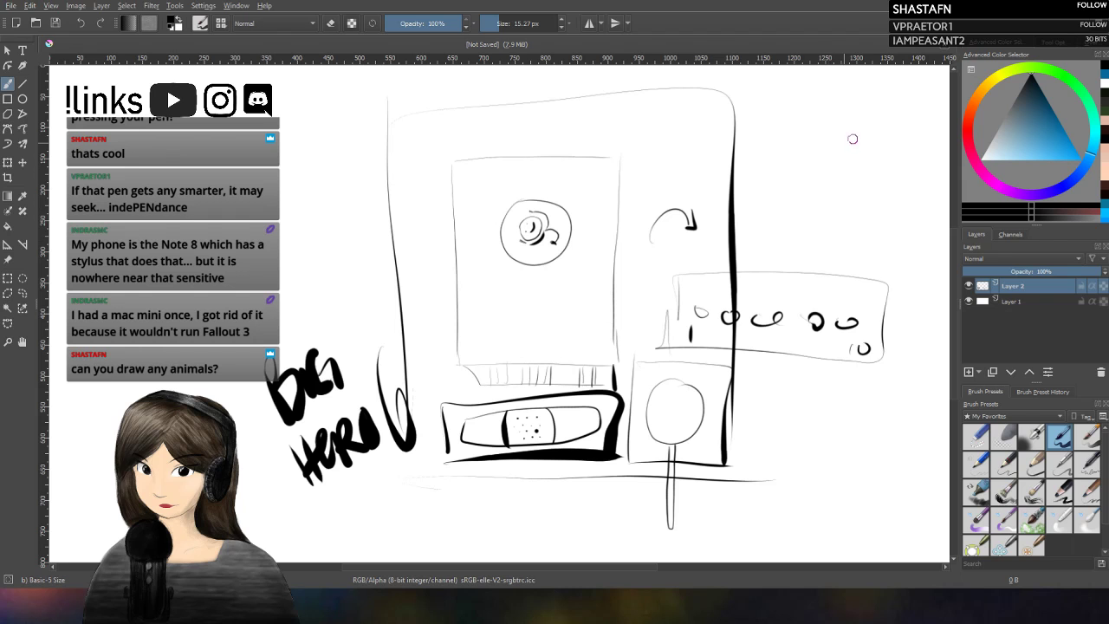
pyautogui.moveTo(876, 125)
pyautogui.mouseDown()
pyautogui.moveTo(845, 125)
pyautogui.moveTo(758, 159)
pyautogui.moveTo(763, 222)
pyautogui.moveTo(873, 249)
pyautogui.moveTo(926, 193)
pyautogui.moveTo(851, 119)
pyautogui.mouseUp()
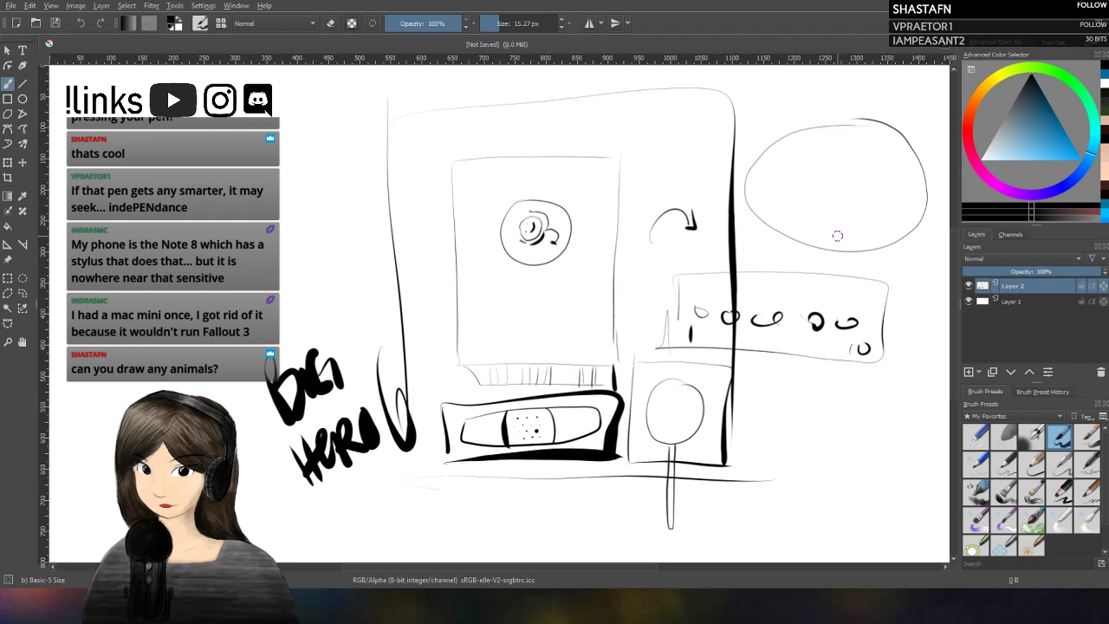
pyautogui.moveTo(795, 174)
pyautogui.mouseDown()
pyautogui.moveTo(802, 189)
pyautogui.moveTo(807, 178)
pyautogui.moveTo(830, 192)
pyautogui.moveTo(903, 192)
pyautogui.moveTo(891, 185)
pyautogui.mouseUp()
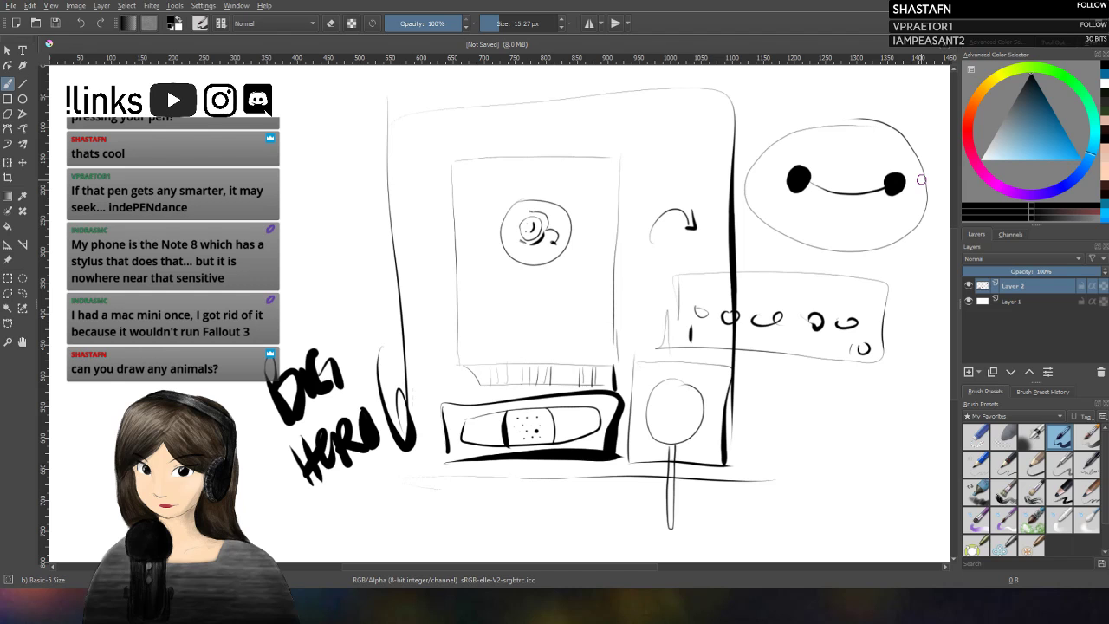
# Step: Draw a circle crossed by a stepped line below the button panel, and a narrow tab along the inner rectangle's left edge
pyautogui.moveTo(841, 403)
pyautogui.mouseDown()
pyautogui.moveTo(803, 402)
pyautogui.moveTo(772, 498)
pyautogui.moveTo(866, 514)
pyautogui.moveTo(885, 427)
pyautogui.moveTo(807, 400)
pyautogui.mouseUp()
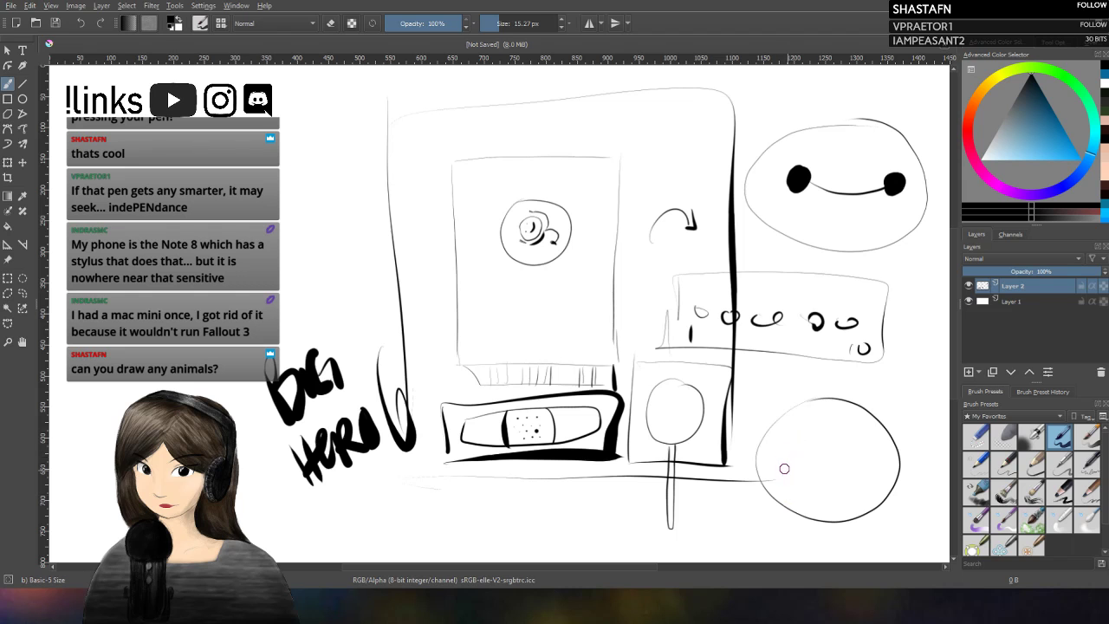
pyautogui.moveTo(756, 457)
pyautogui.mouseDown()
pyautogui.moveTo(814, 451)
pyautogui.moveTo(802, 444)
pyautogui.moveTo(857, 444)
pyautogui.moveTo(878, 466)
pyautogui.moveTo(866, 460)
pyautogui.moveTo(901, 463)
pyautogui.mouseUp()
pyautogui.moveTo(459, 190); pyautogui.dragTo(462, 320)
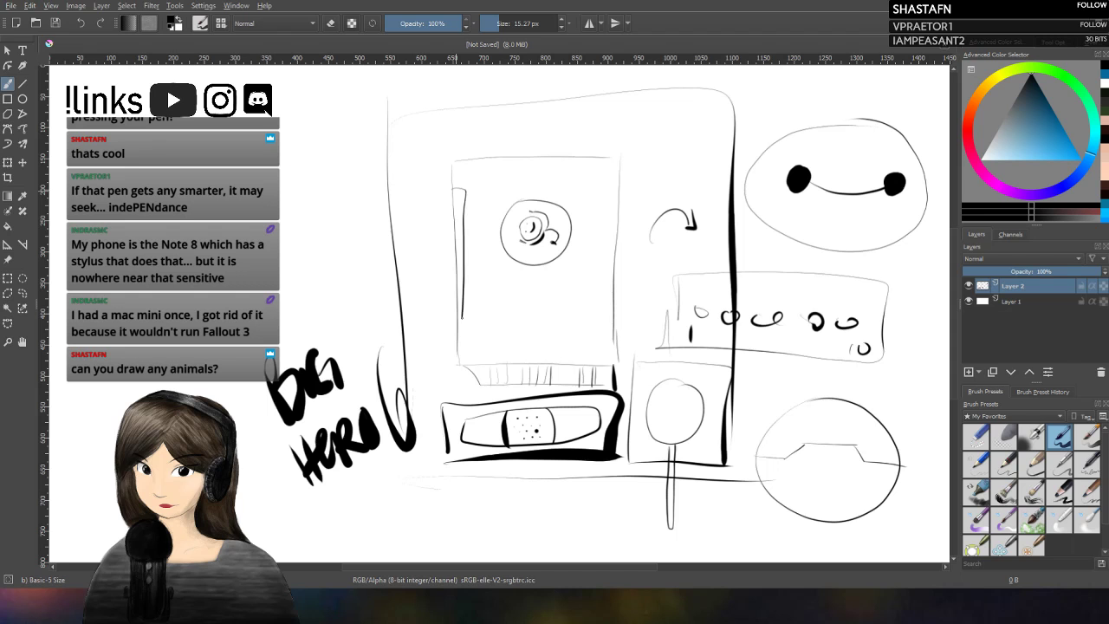
pyautogui.hotkey('ctrl', 'z')
pyautogui.moveTo(454, 186)
pyautogui.mouseDown()
pyautogui.moveTo(482, 313)
pyautogui.moveTo(459, 331)
pyautogui.mouseUp()
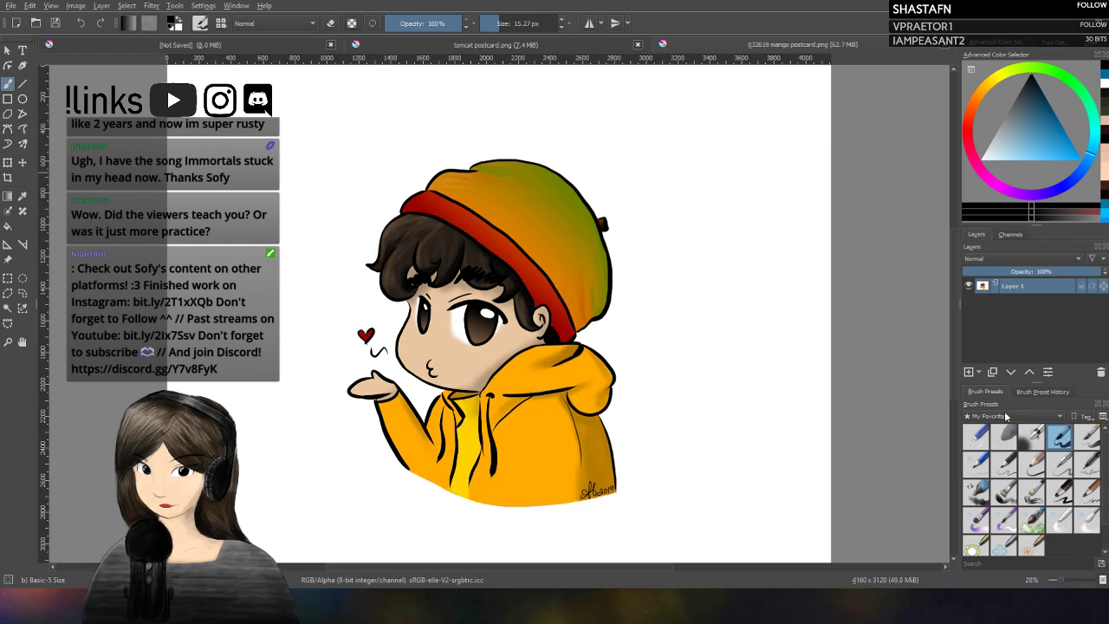
# Step: Close the tomcat and mango postcard images and open the storyboard file
pyautogui.click(638, 44)
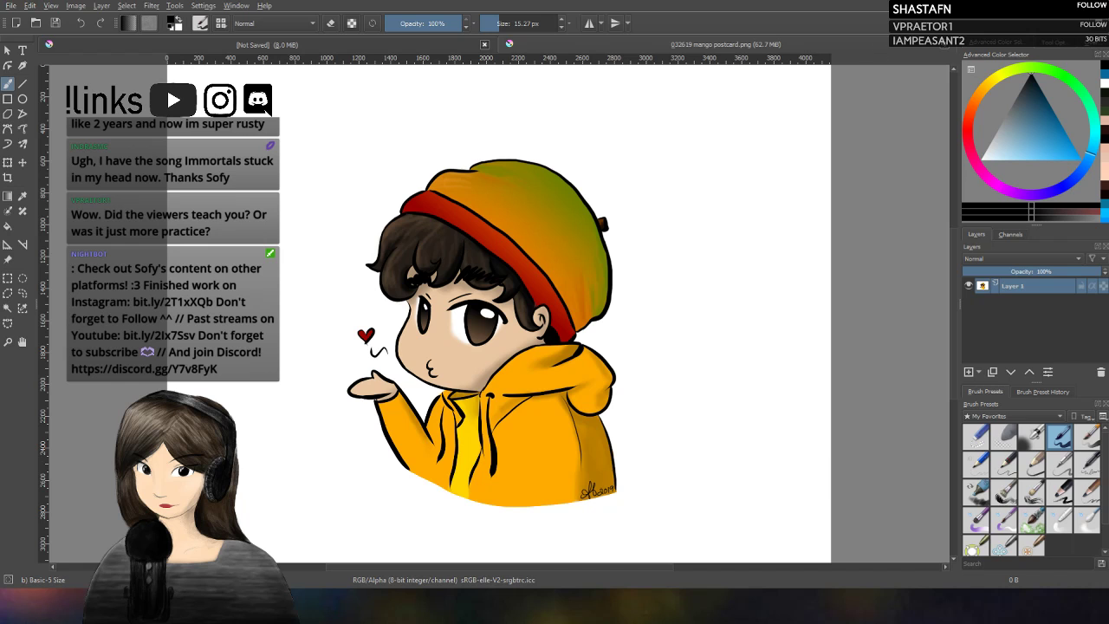
pyautogui.click(947, 44)
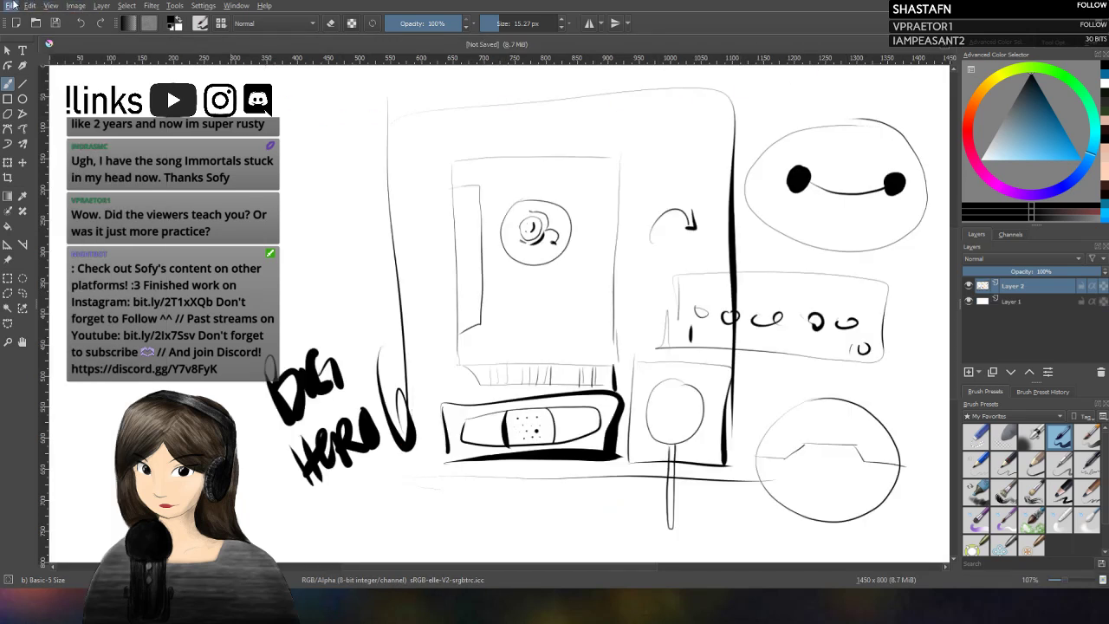
pyautogui.click(13, 4)
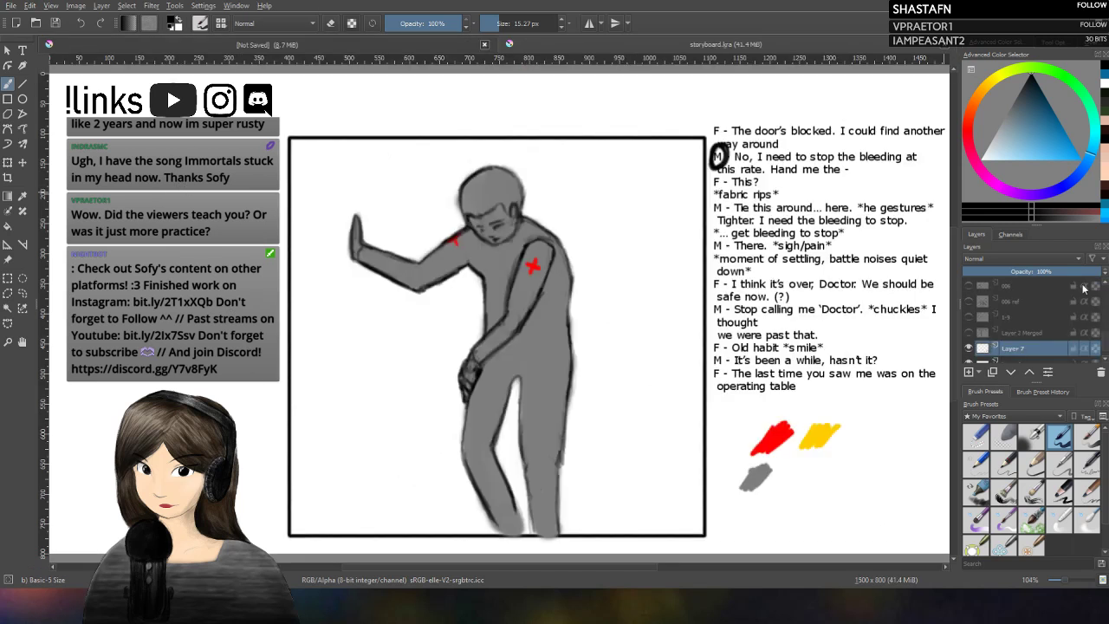
# Step: Hide the storyboard's 004, 004 color and 004 shadow layers
pyautogui.scroll(5, 1013, 316)
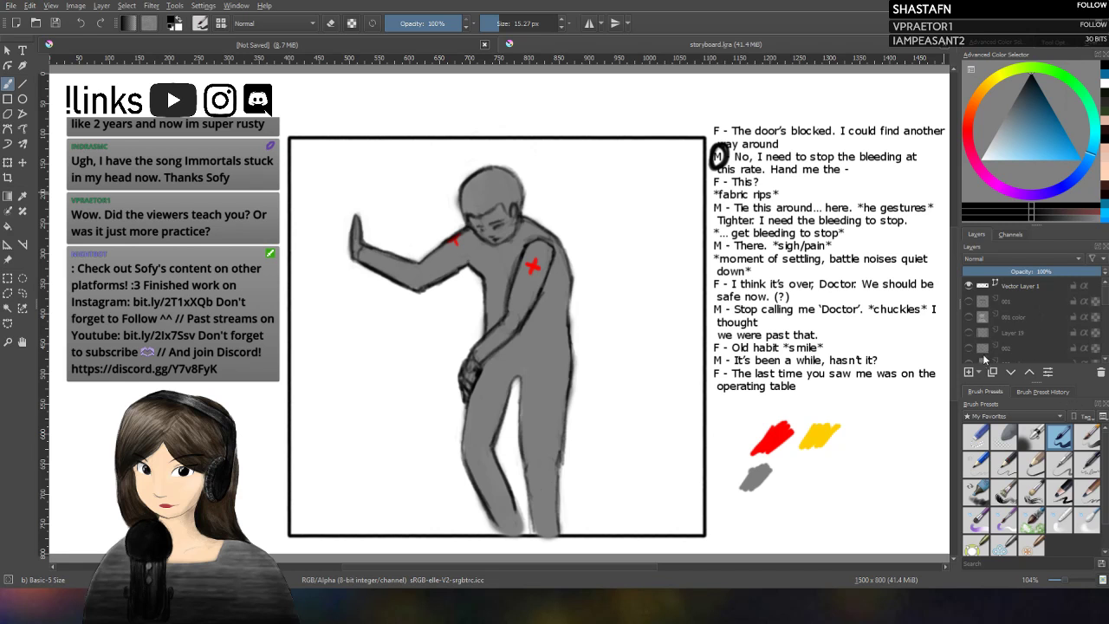
pyautogui.scroll(-2, 1029, 329)
pyautogui.scroll(-2, 1029, 329)
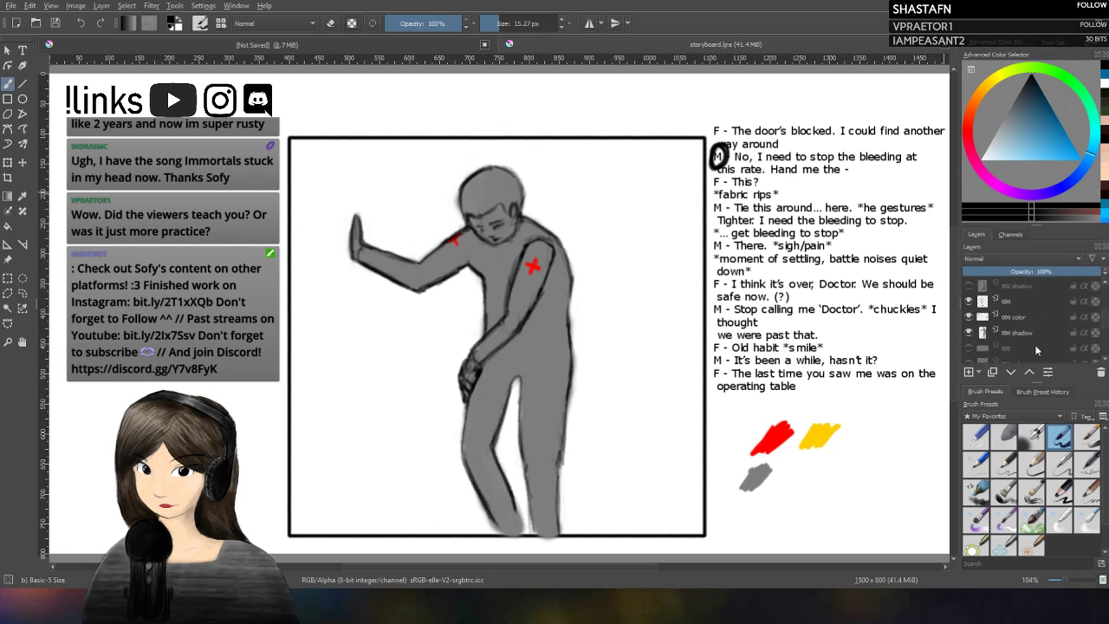
pyautogui.click(970, 318)
pyautogui.click(968, 300)
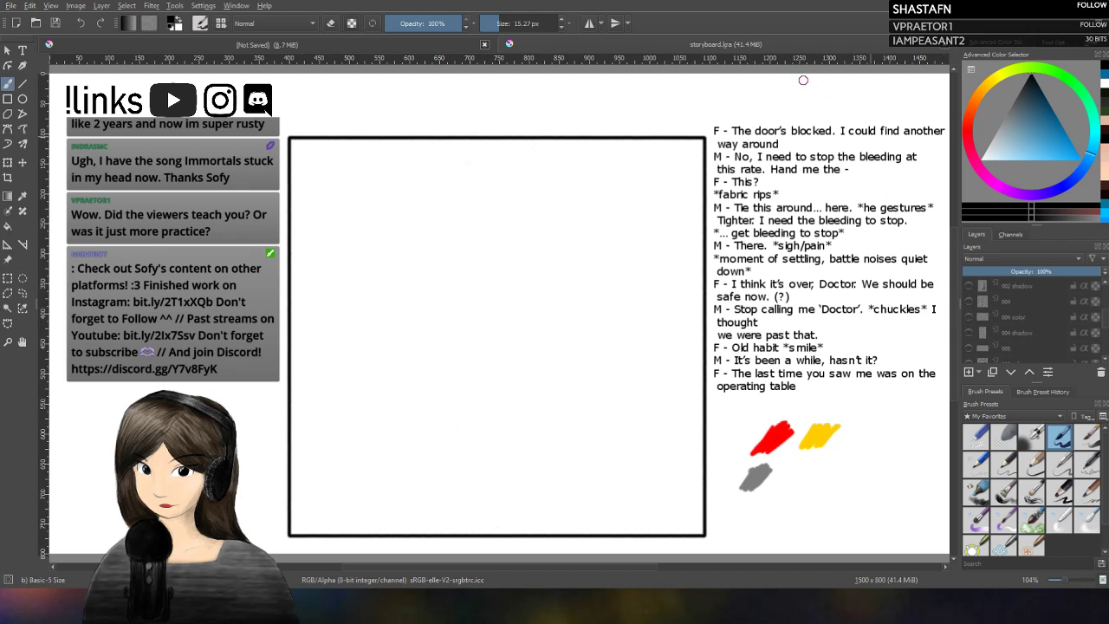
# Step: Show the 001 layer to view the first panel's sketch, and hide it again
pyautogui.scroll(5, 1014, 324)
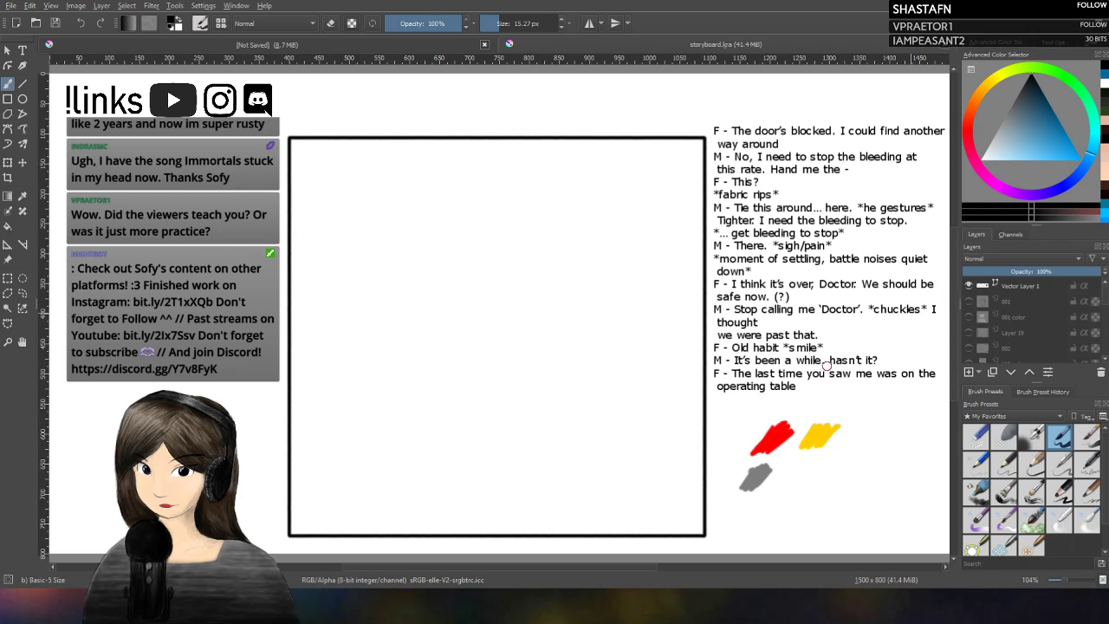
pyautogui.click(969, 301)
pyautogui.click(969, 301)
pyautogui.click(969, 301)
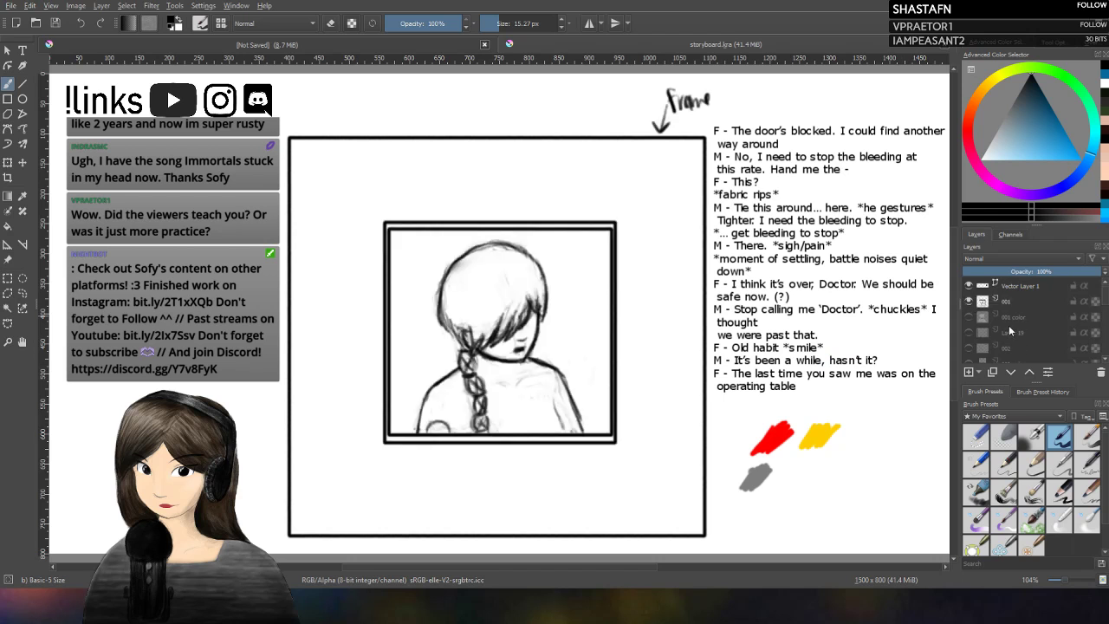
pyautogui.click(969, 302)
# Step: Show the 002 layer to view the second panel's sketch, and hide it again
pyautogui.click(970, 348)
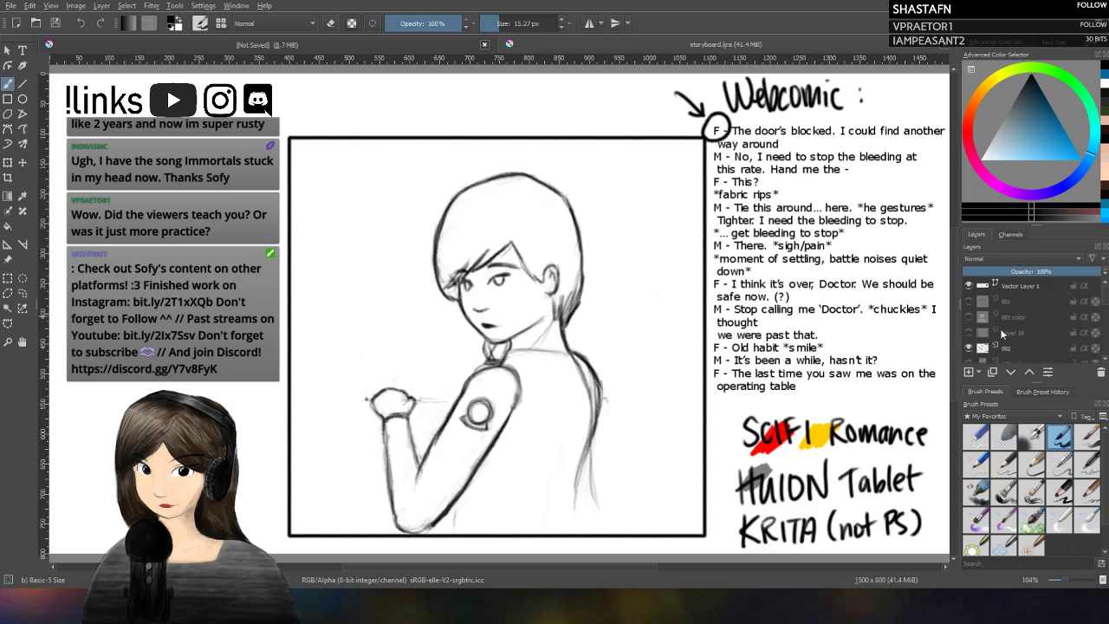
pyautogui.scroll(-3, 1000, 328)
pyautogui.scroll(1, 999, 327)
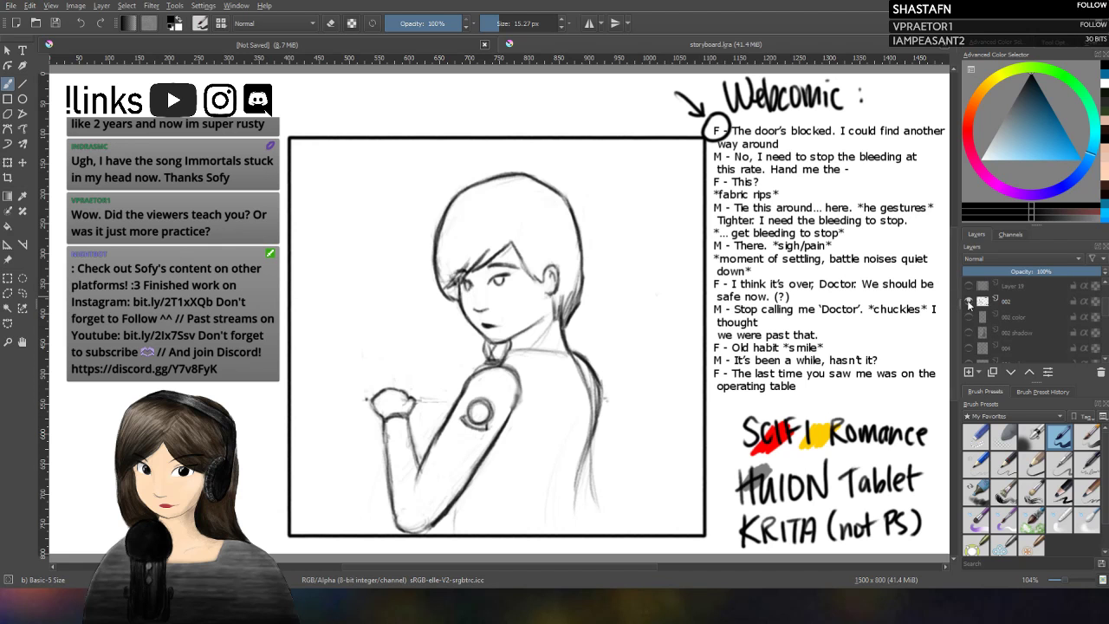
pyautogui.click(969, 302)
# Step: Show only the 004 line sketch to view its panel, look through the remaining layers, and hide 004 again
pyautogui.click(968, 349)
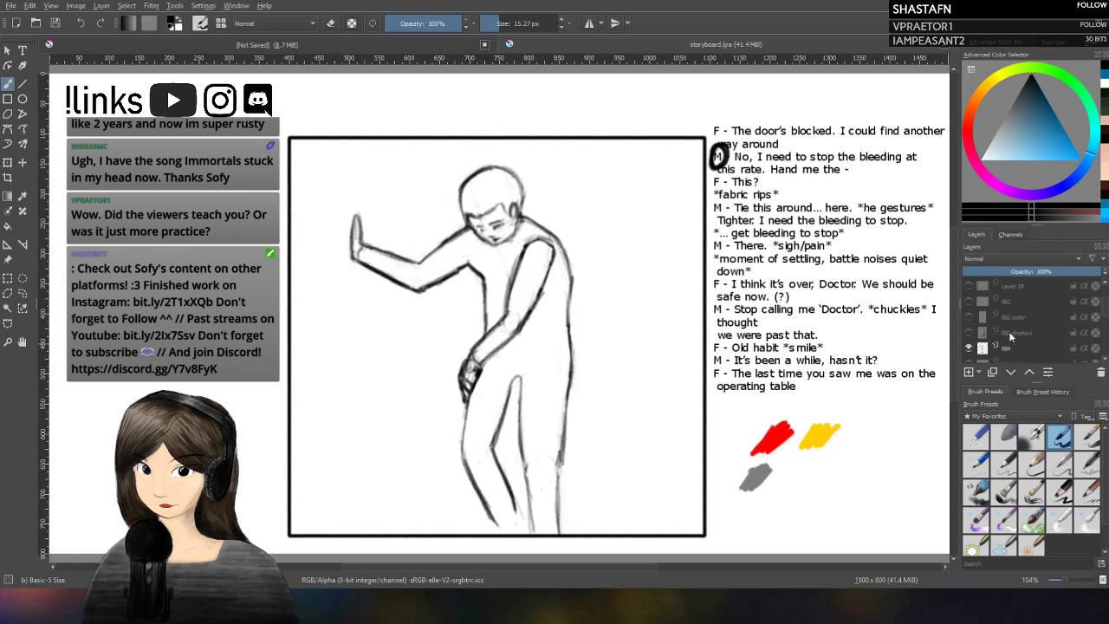
pyautogui.click(969, 347)
pyautogui.click(969, 347)
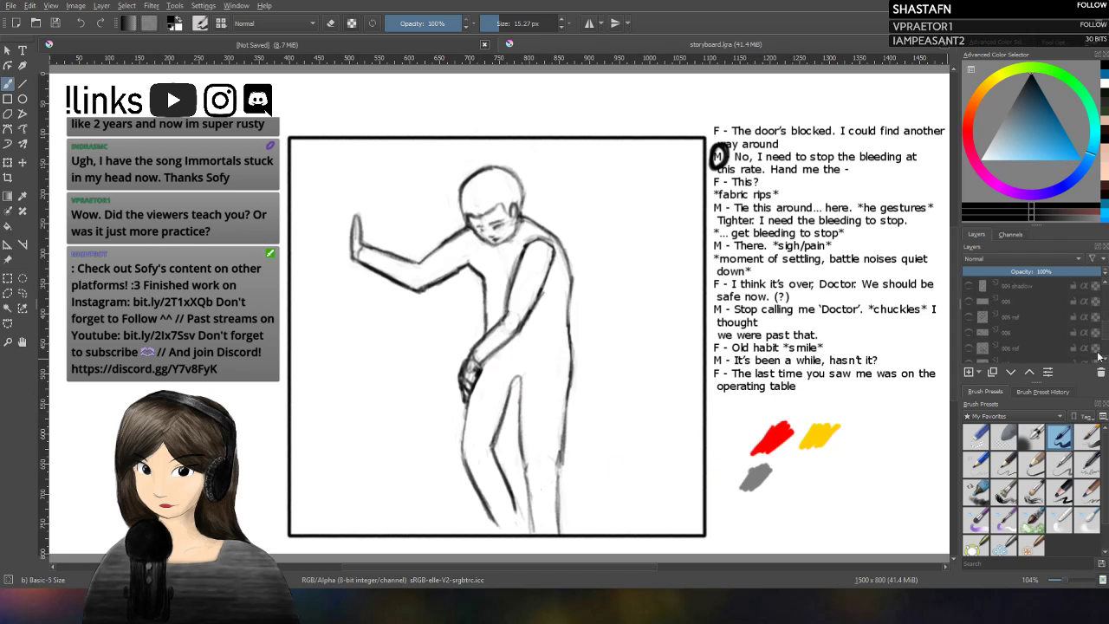
pyautogui.scroll(-3, 1005, 342)
pyautogui.scroll(3, 1005, 340)
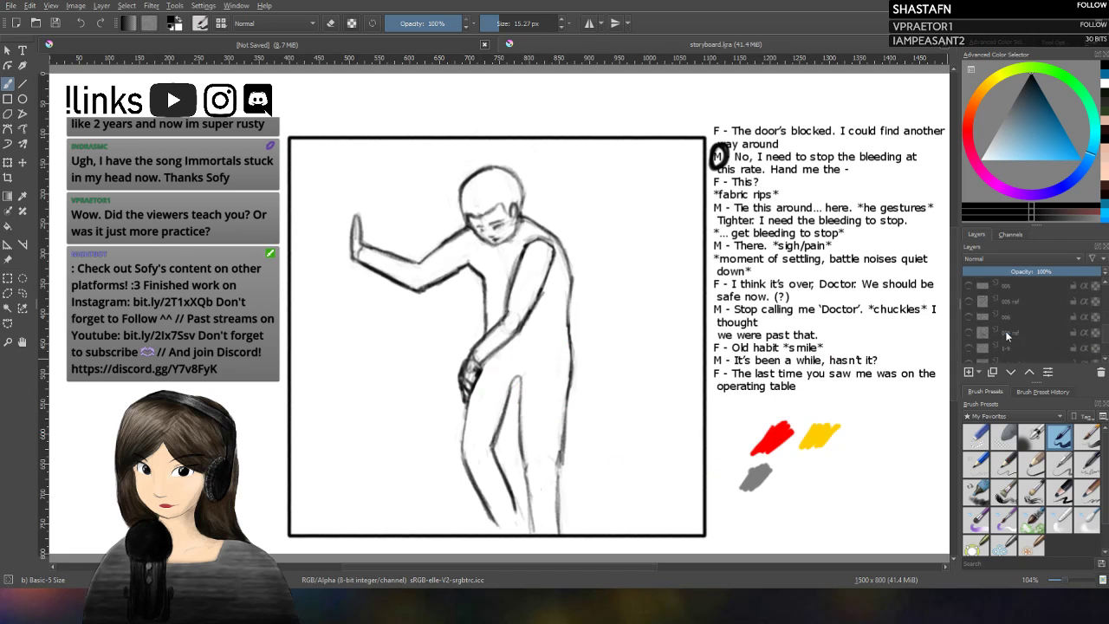
pyautogui.scroll(2, 997, 340)
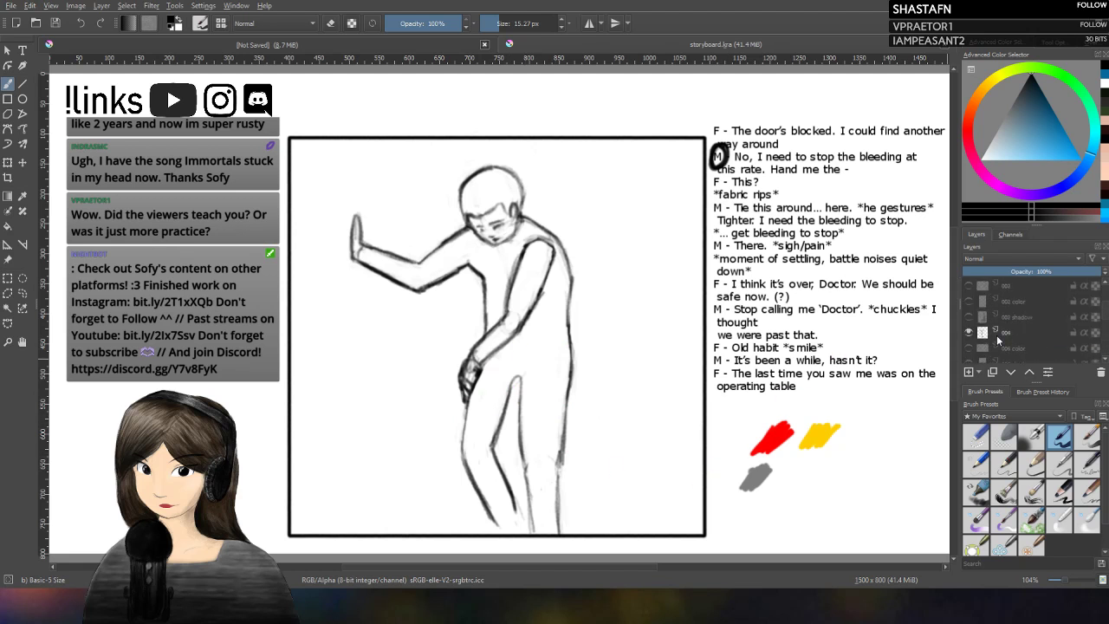
pyautogui.click(967, 331)
# Step: Show the 1-9 thumbnail sketches and the Layer 2 Merged panel frames with the webcomic title
pyautogui.scroll(-3, 968, 333)
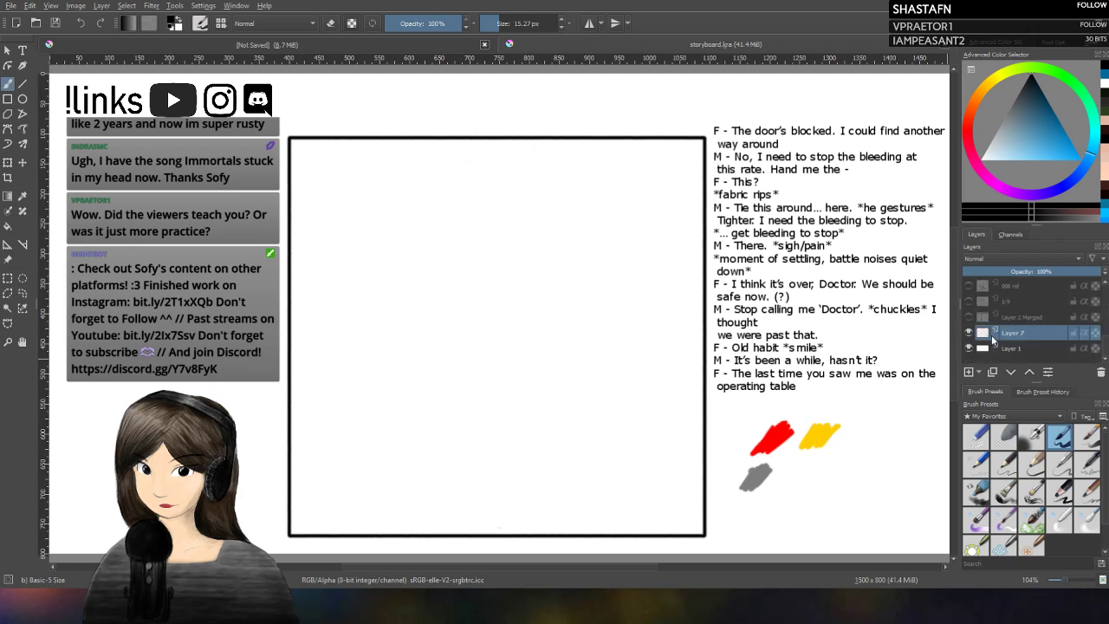
pyautogui.click(968, 301)
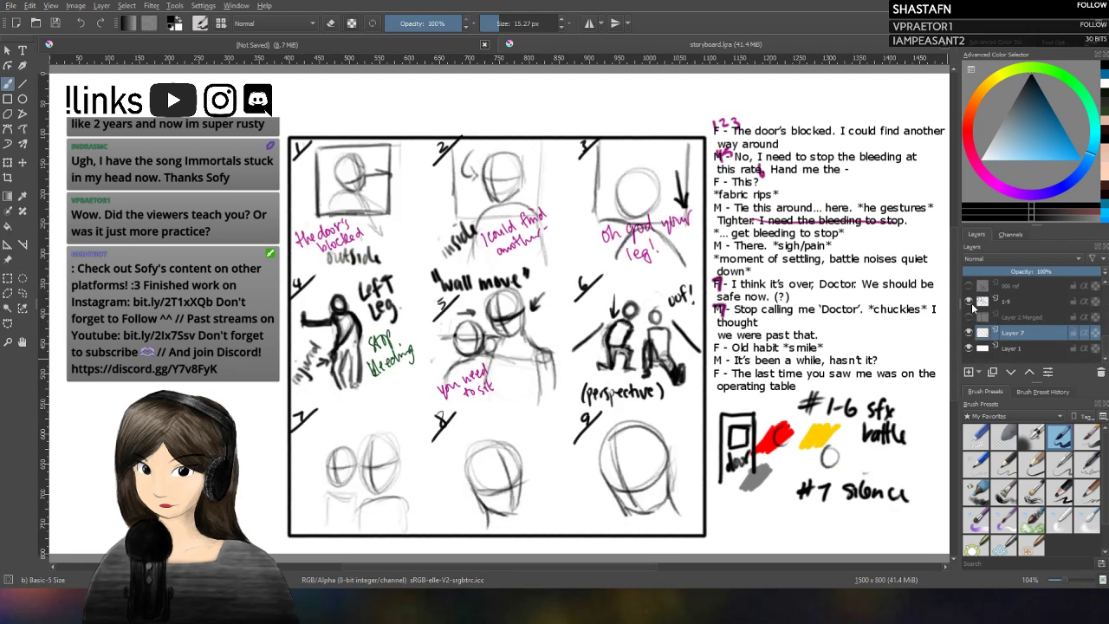
pyautogui.click(969, 317)
pyautogui.click(968, 317)
pyautogui.click(968, 317)
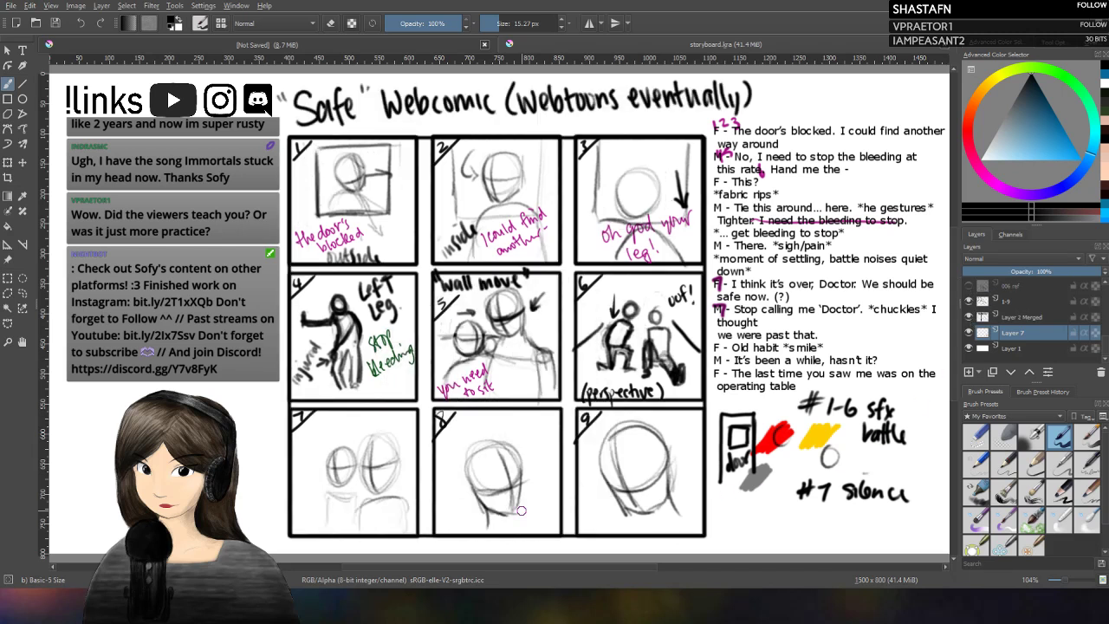
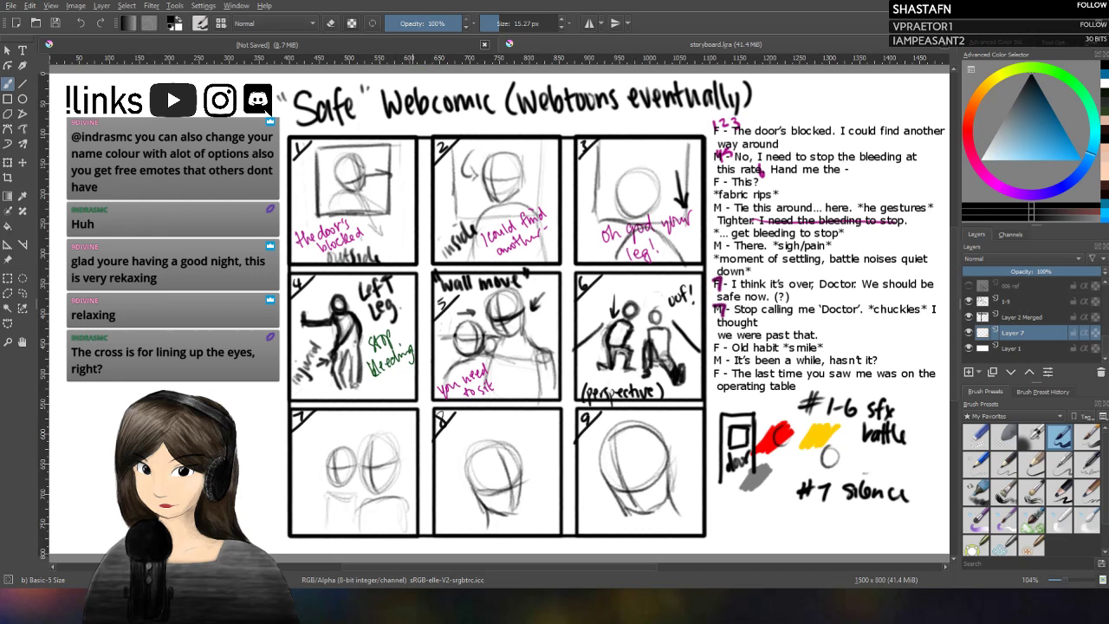
# Step: Return to the unsaved sketch canvas, add a new layer, hide the Layer 2 sketches, and make the new layer active
pyautogui.click(295, 45)
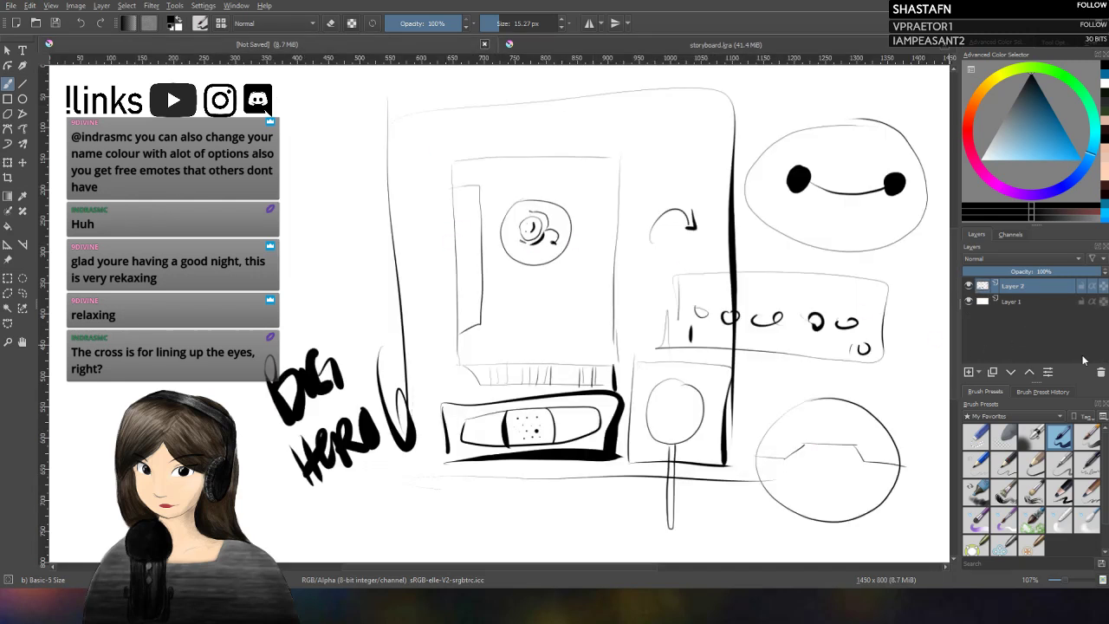
pyautogui.click(970, 372)
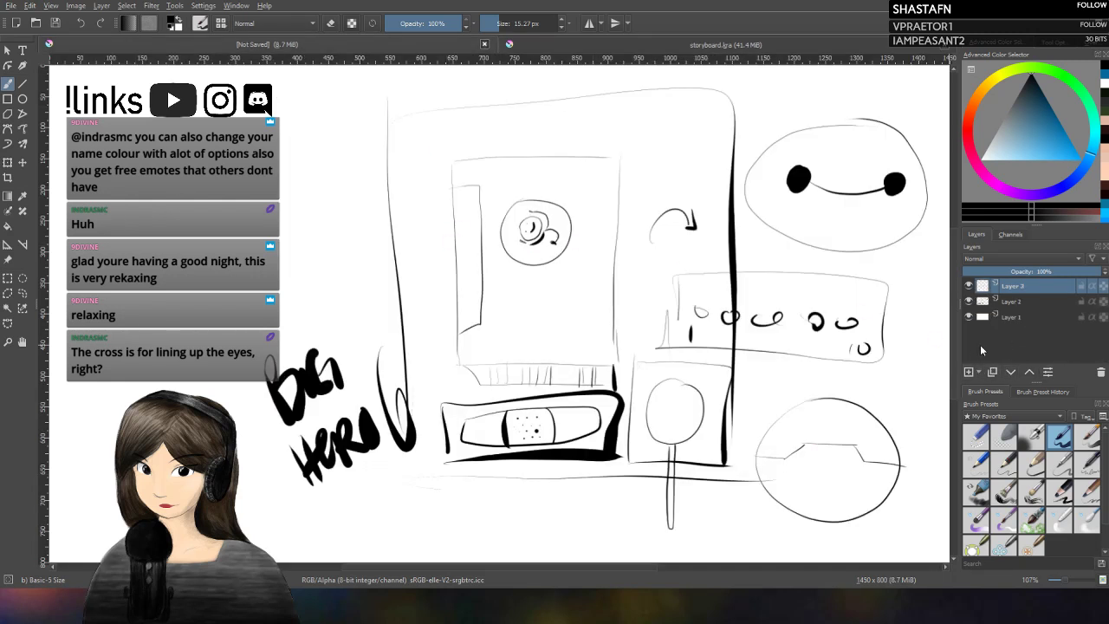
pyautogui.click(1009, 302)
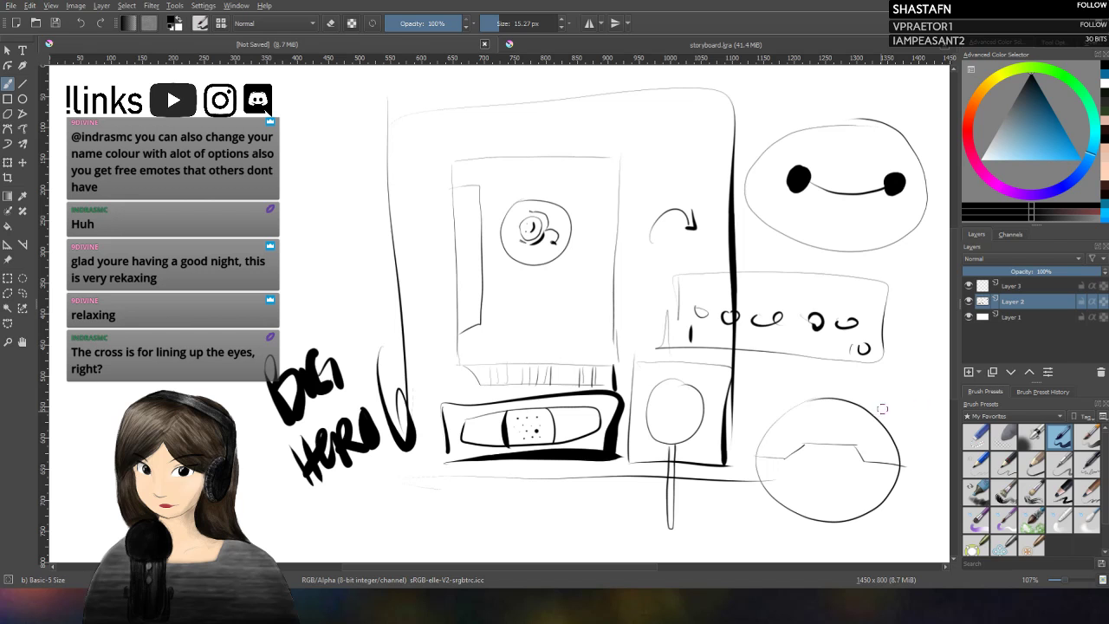
pyautogui.click(969, 302)
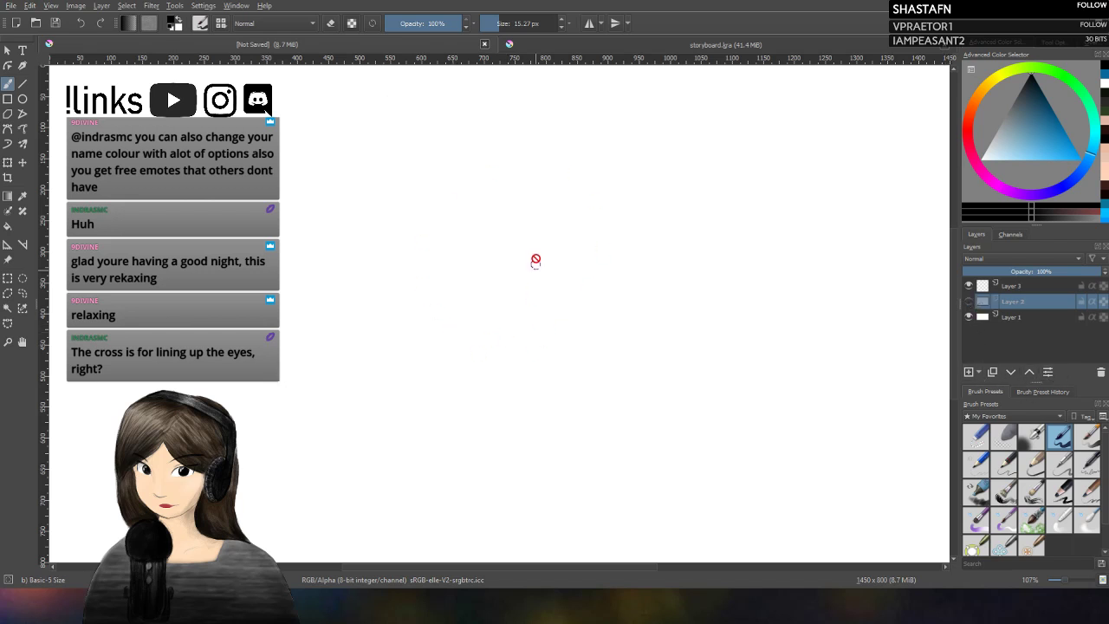
pyautogui.click(1011, 286)
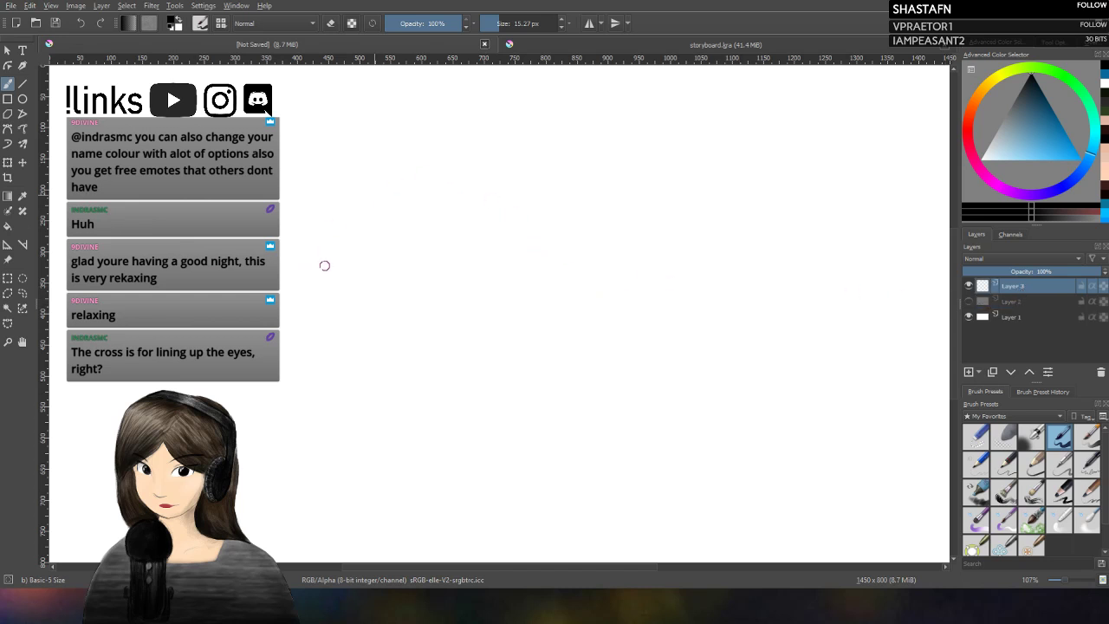
# Step: Sketch a front-facing head construction on Layer 3 with a skull circle, a vertical center line and tapered jaw sides
pyautogui.moveTo(423, 141)
pyautogui.mouseDown()
pyautogui.moveTo(560, 143)
pyautogui.moveTo(549, 329)
pyautogui.moveTo(368, 173)
pyautogui.mouseUp()
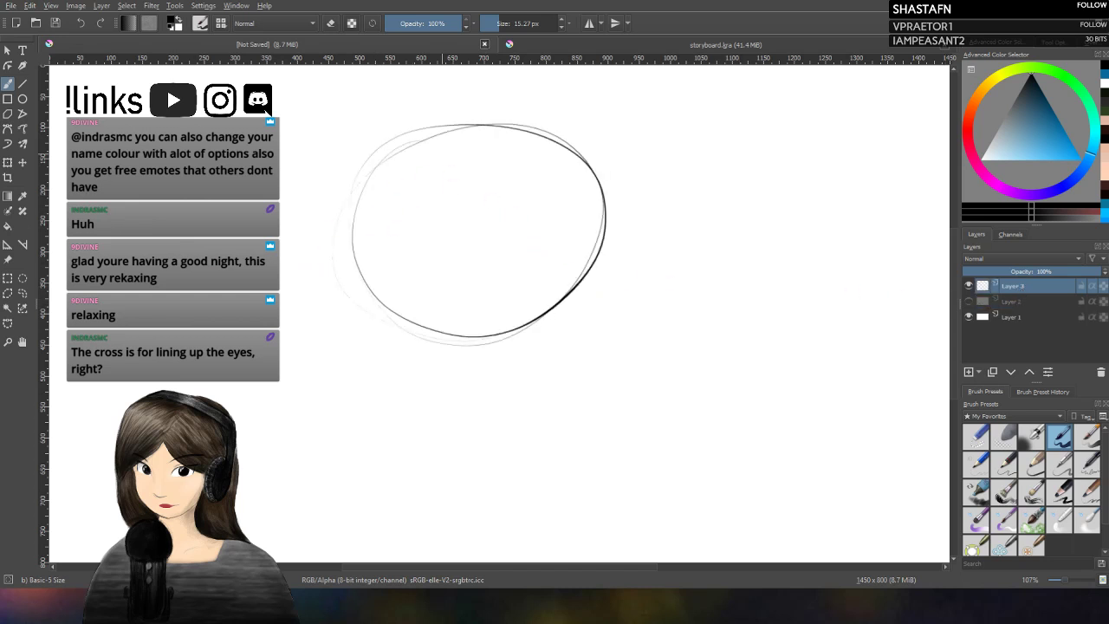
pyautogui.moveTo(465, 78)
pyautogui.mouseDown()
pyautogui.moveTo(459, 280)
pyautogui.moveTo(466, 490)
pyautogui.mouseUp()
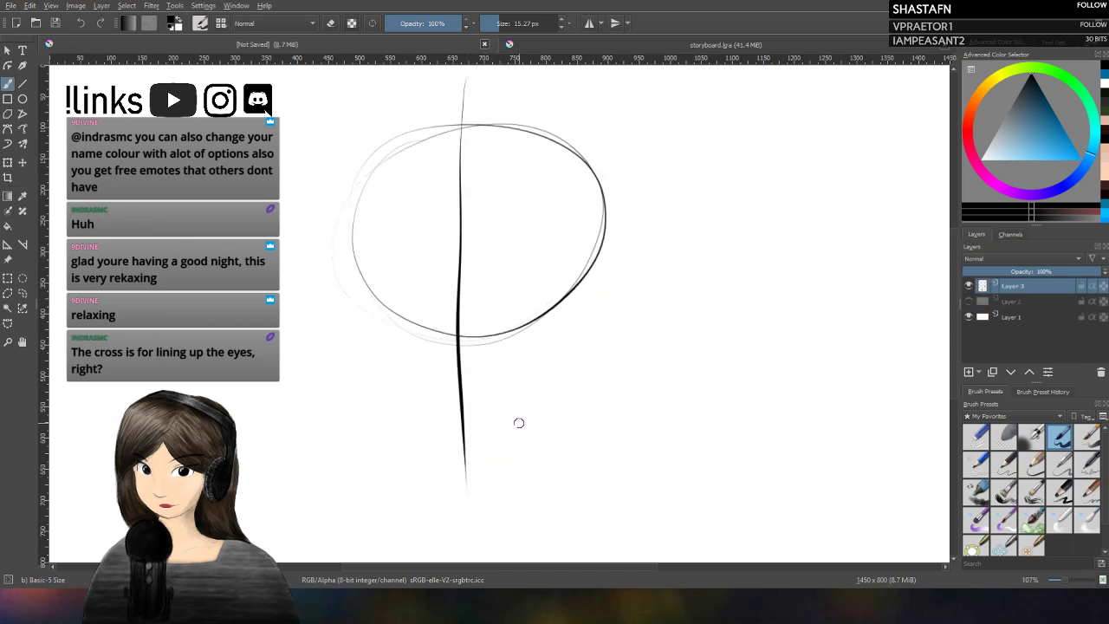
pyautogui.moveTo(365, 286)
pyautogui.mouseDown()
pyautogui.moveTo(389, 416)
pyautogui.moveTo(464, 459)
pyautogui.mouseUp()
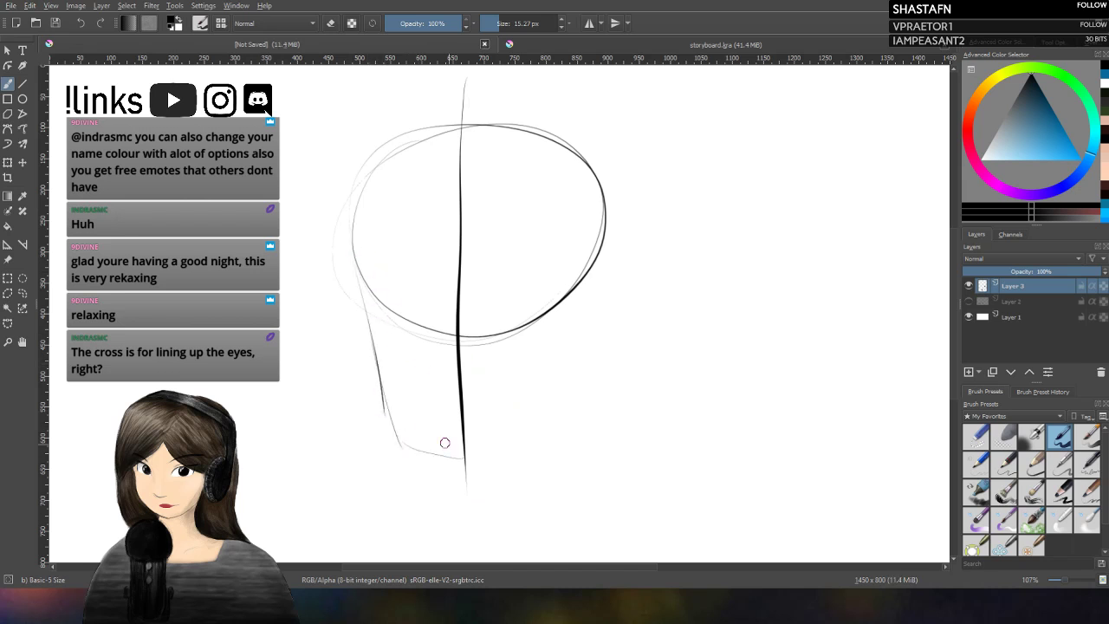
pyautogui.moveTo(598, 255); pyautogui.dragTo(581, 422)
pyautogui.moveTo(591, 277)
pyautogui.mouseDown()
pyautogui.moveTo(524, 459)
pyautogui.moveTo(485, 461)
pyautogui.mouseUp()
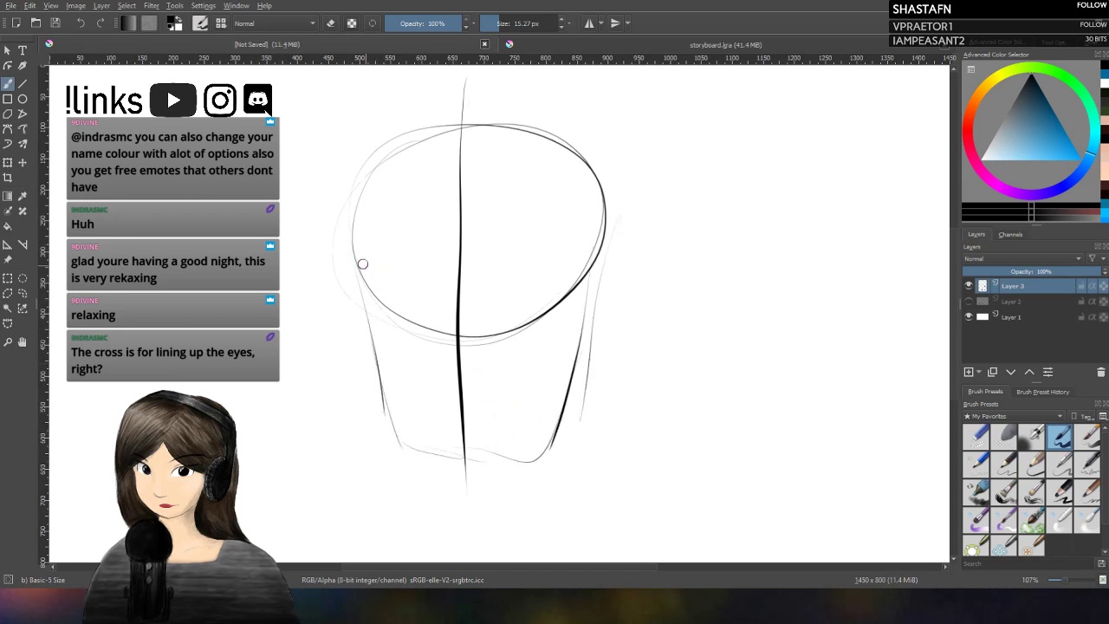
# Step: Add a curved eye line across the front-facing head and mark its nose and mouth along the center line
pyautogui.moveTo(359, 275)
pyautogui.mouseDown()
pyautogui.moveTo(397, 304)
pyautogui.moveTo(594, 276)
pyautogui.mouseUp()
pyautogui.moveTo(398, 303); pyautogui.dragTo(594, 279)
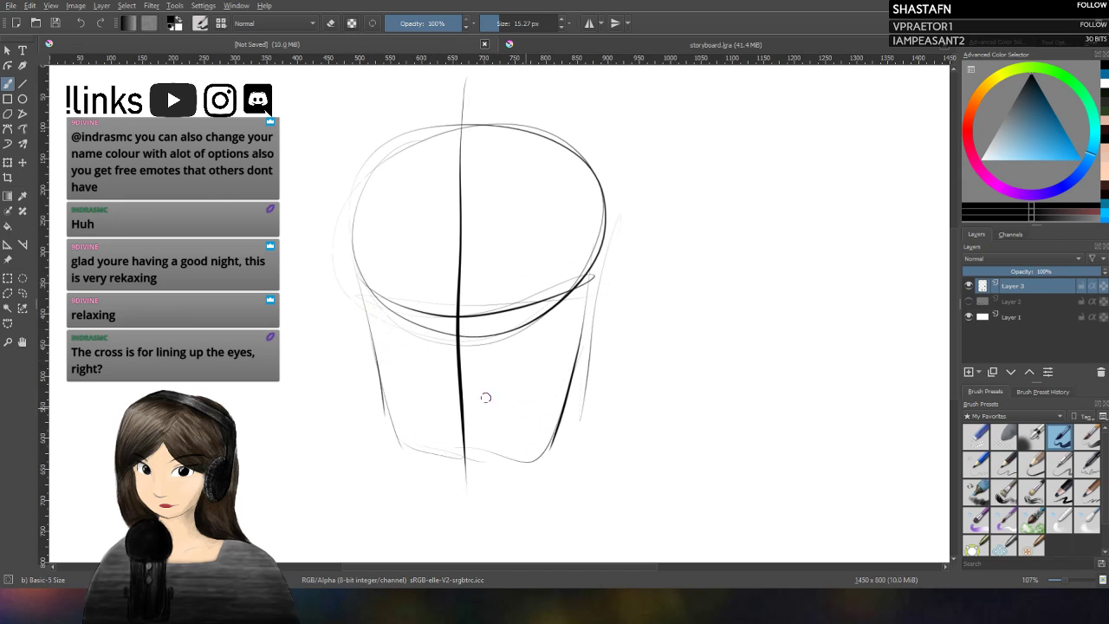
pyautogui.moveTo(441, 370)
pyautogui.mouseDown()
pyautogui.moveTo(480, 377)
pyautogui.moveTo(494, 363)
pyautogui.mouseUp()
pyautogui.moveTo(443, 414); pyautogui.dragTo(493, 414)
pyautogui.moveTo(441, 421); pyautogui.dragTo(492, 419)
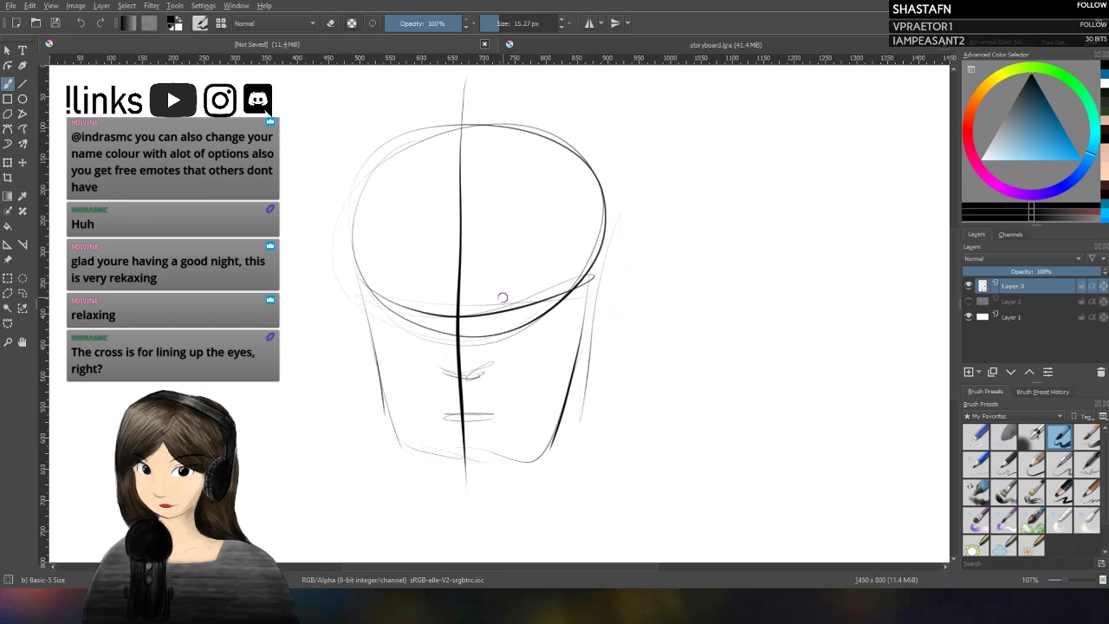
# Step: Sketch one eye with its brow, an ear between two horizontal guide lines, and the neck on the front-facing head
pyautogui.moveTo(488, 283); pyautogui.dragTo(558, 260)
pyautogui.moveTo(491, 304)
pyautogui.mouseDown()
pyautogui.moveTo(545, 291)
pyautogui.moveTo(544, 309)
pyautogui.moveTo(507, 322)
pyautogui.moveTo(529, 323)
pyautogui.mouseUp()
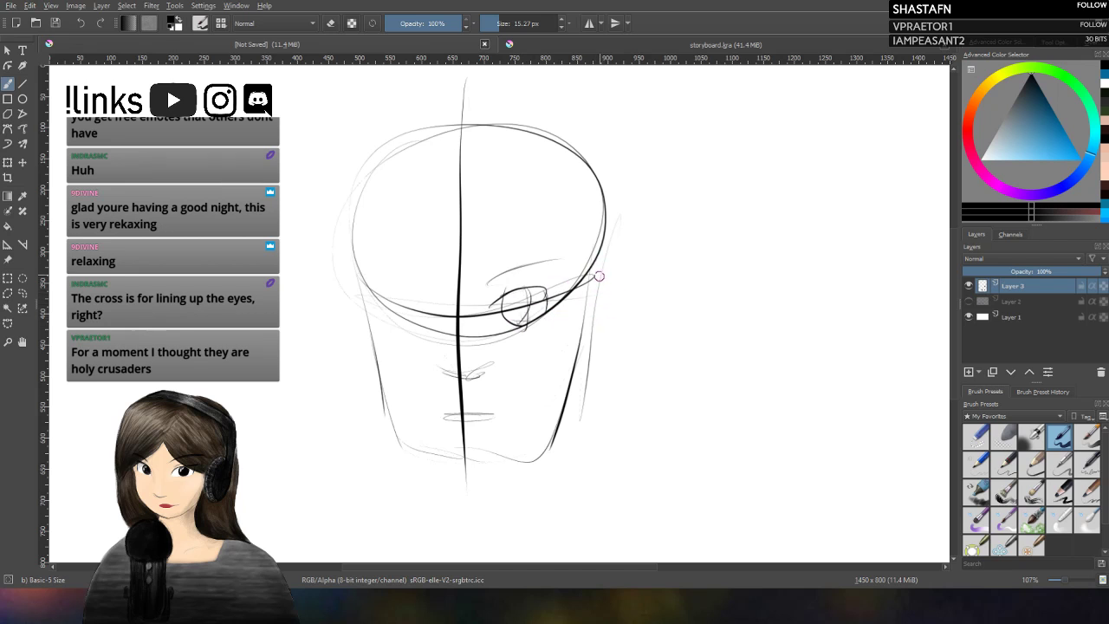
pyautogui.moveTo(385, 382); pyautogui.dragTo(623, 370)
pyautogui.moveTo(382, 272)
pyautogui.mouseDown()
pyautogui.moveTo(648, 262)
pyautogui.moveTo(605, 285)
pyautogui.moveTo(594, 354)
pyautogui.moveTo(575, 363)
pyautogui.mouseUp()
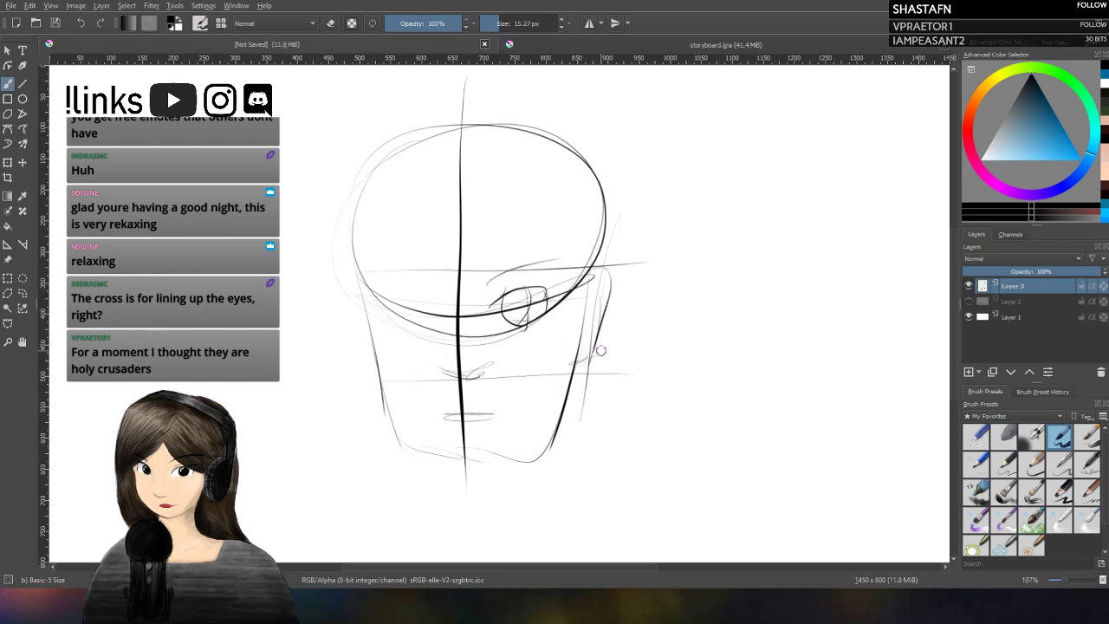
pyautogui.moveTo(551, 431); pyautogui.dragTo(554, 521)
pyautogui.moveTo(409, 444)
pyautogui.mouseDown()
pyautogui.moveTo(416, 521)
pyautogui.moveTo(388, 520)
pyautogui.mouseUp()
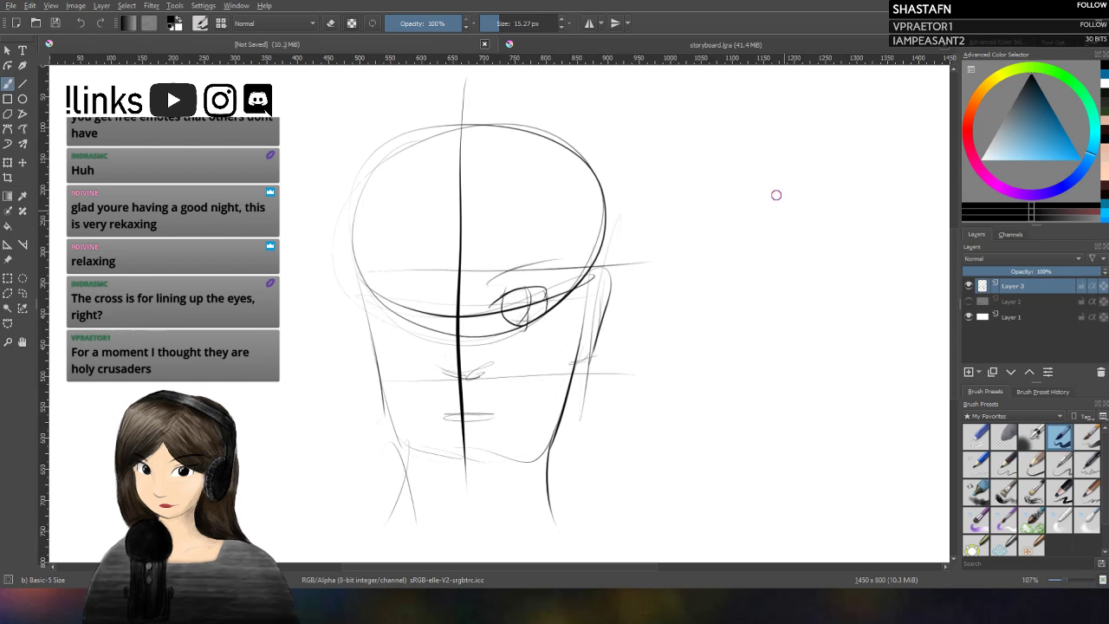
# Step: Sketch the skull ellipse of a second, turned head beside the first, with an arrow pointing diagonally down to show its direction
pyautogui.moveTo(664, 260); pyautogui.dragTo(680, 238)
pyautogui.moveTo(719, 156); pyautogui.dragTo(645, 285)
pyautogui.moveTo(758, 158); pyautogui.dragTo(800, 295)
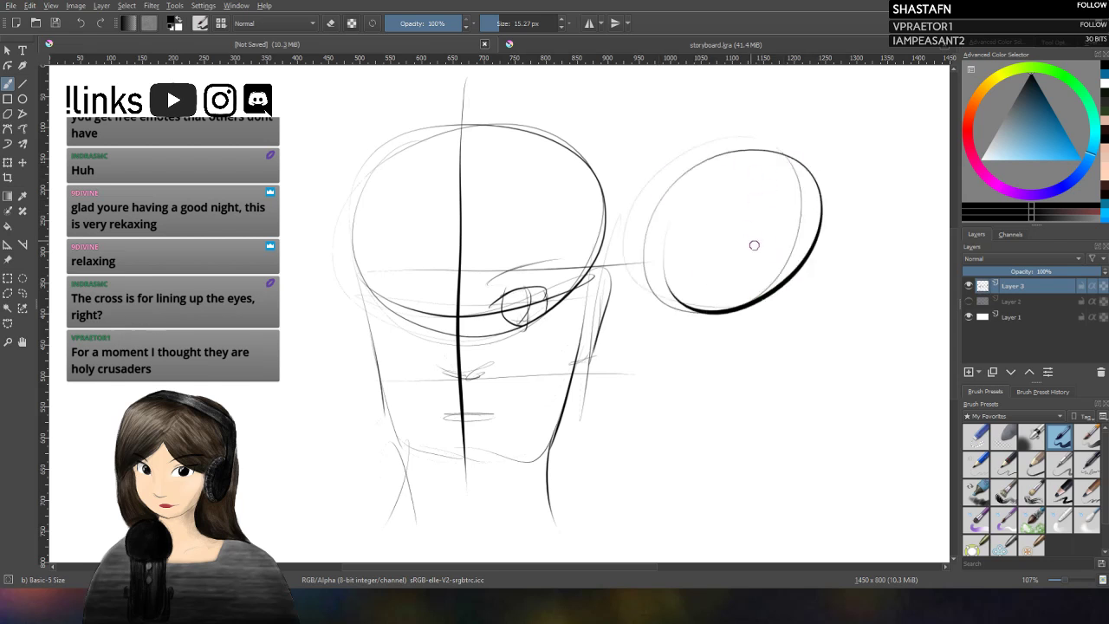
pyautogui.moveTo(854, 216); pyautogui.dragTo(901, 274)
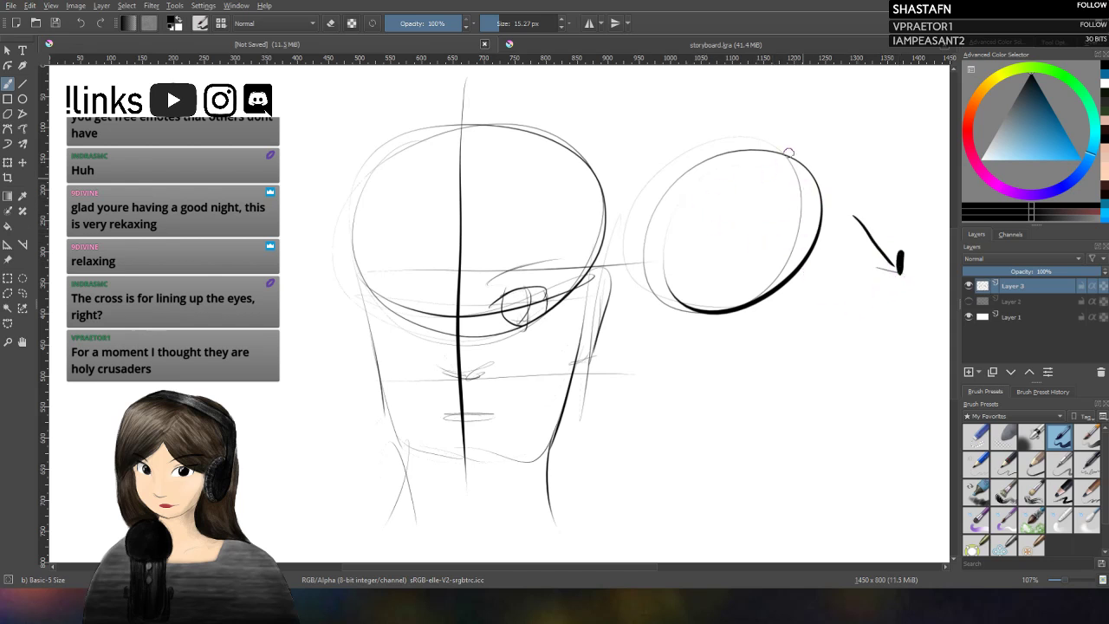
# Step: Darken the turned head's skull outline, draw its curved center line, and add the jaw and chin
pyautogui.moveTo(736, 149); pyautogui.dragTo(691, 287)
pyautogui.moveTo(802, 170); pyautogui.dragTo(820, 279)
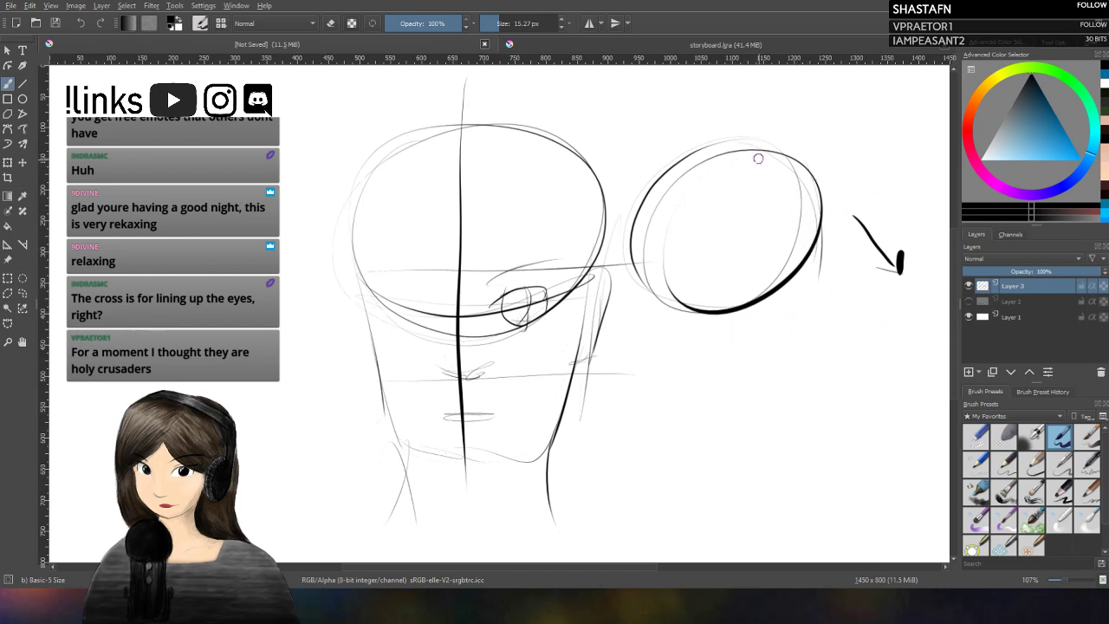
pyautogui.moveTo(764, 152)
pyautogui.mouseDown()
pyautogui.moveTo(795, 279)
pyautogui.moveTo(768, 377)
pyautogui.mouseUp()
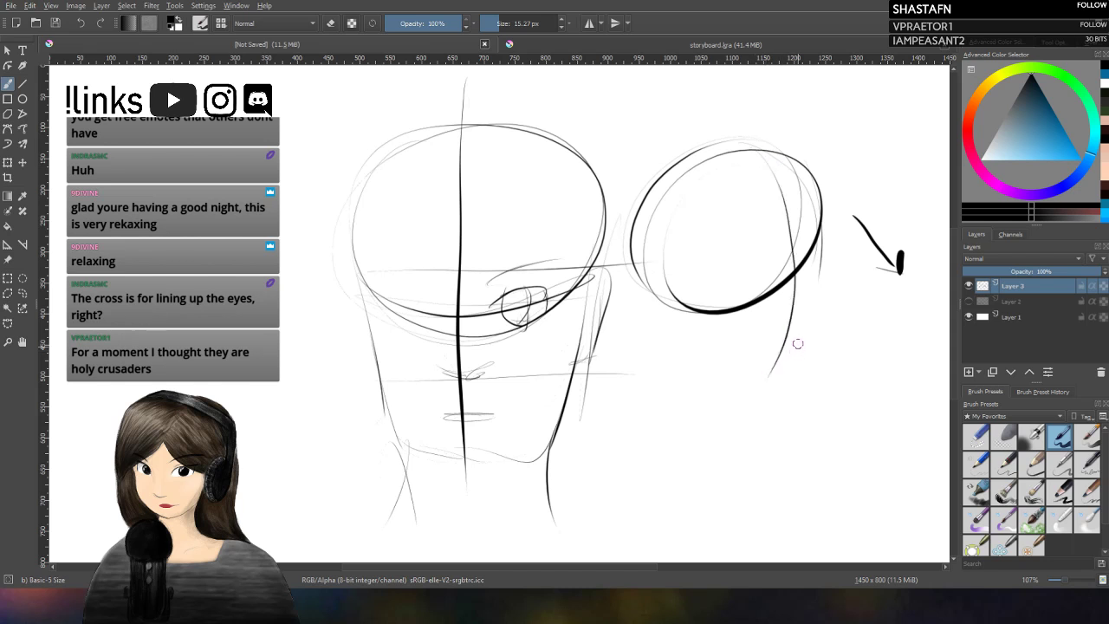
pyautogui.moveTo(847, 142); pyautogui.dragTo(869, 124)
pyautogui.moveTo(674, 314)
pyautogui.mouseDown()
pyautogui.moveTo(676, 352)
pyautogui.moveTo(745, 376)
pyautogui.moveTo(790, 360)
pyautogui.moveTo(825, 283)
pyautogui.mouseUp()
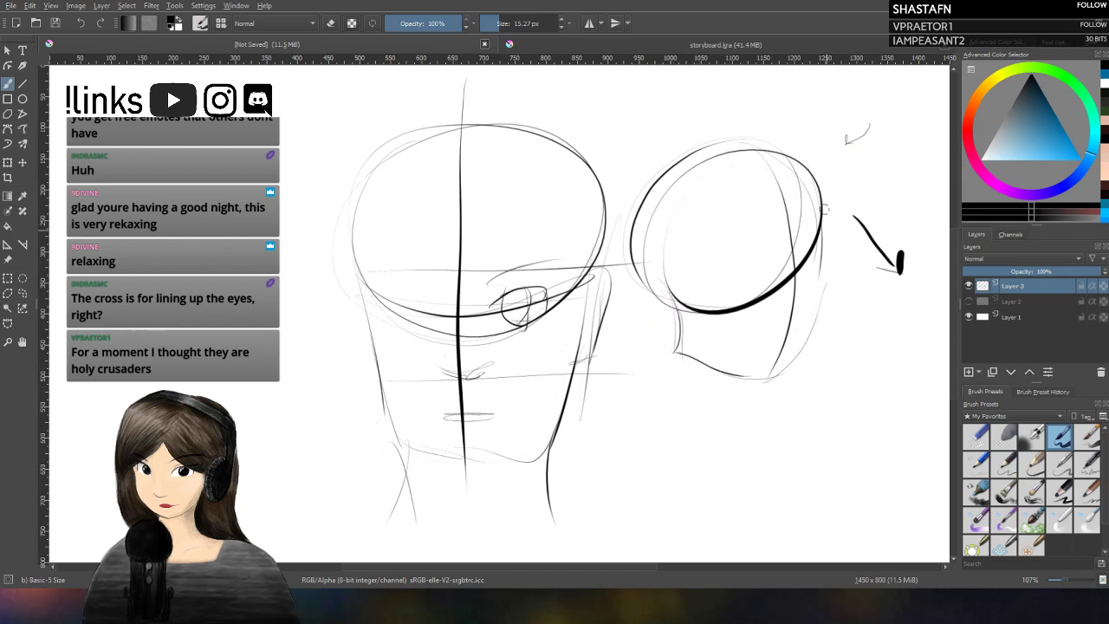
# Step: Thicken the forehead and brow edge of the turned head, and undo the heaviest strokes
pyautogui.moveTo(815, 177)
pyautogui.mouseDown()
pyautogui.moveTo(821, 281)
pyautogui.moveTo(816, 228)
pyautogui.moveTo(813, 265)
pyautogui.mouseUp()
pyautogui.moveTo(813, 217); pyautogui.dragTo(810, 279)
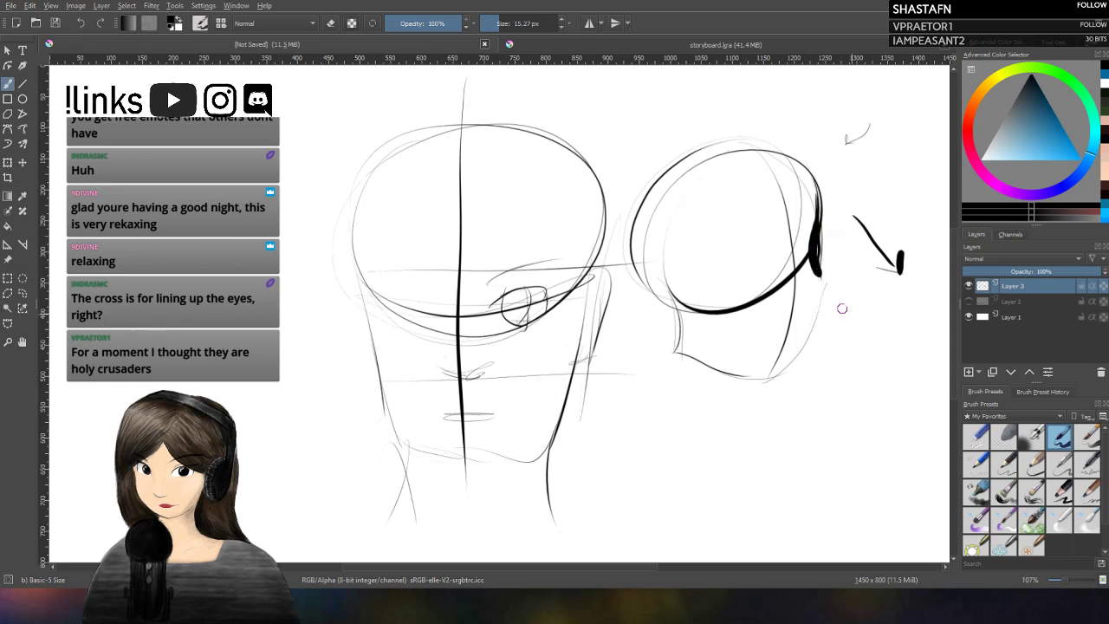
pyautogui.hotkey('ctrl', 'z')
pyautogui.hotkey('ctrl', 'z')
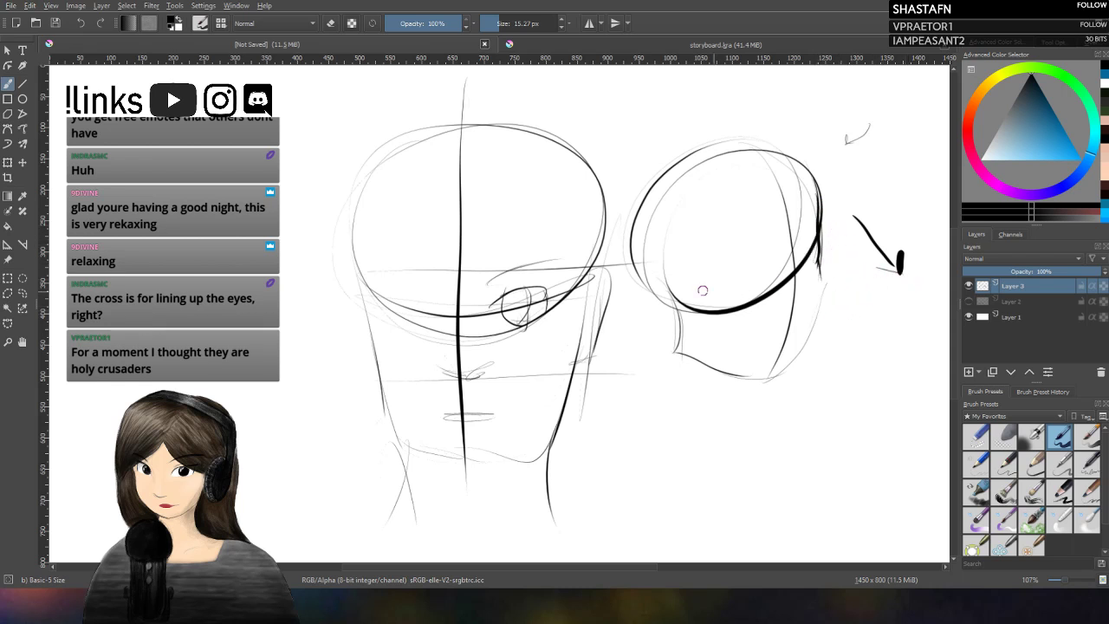
# Step: Draw the turned head's curved eye line and facial features: nose, mouth, eye with brow, and ear with guide lines
pyautogui.moveTo(648, 269)
pyautogui.mouseDown()
pyautogui.moveTo(719, 283)
pyautogui.moveTo(833, 245)
pyautogui.moveTo(923, 333)
pyautogui.mouseUp()
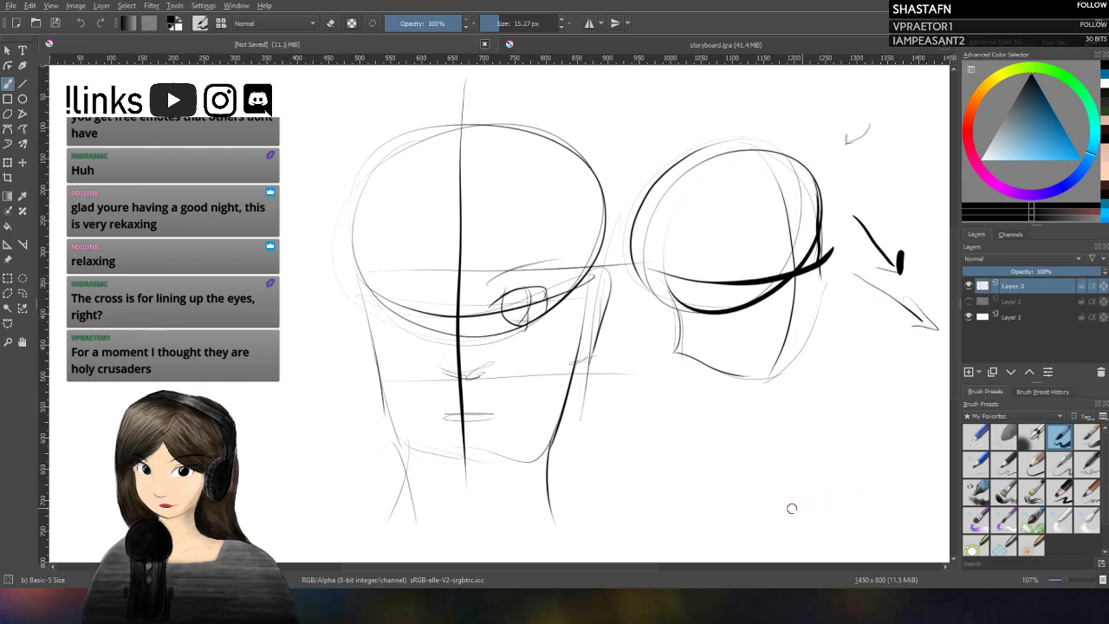
pyautogui.moveTo(765, 345)
pyautogui.mouseDown()
pyautogui.moveTo(788, 347)
pyautogui.moveTo(801, 314)
pyautogui.mouseUp()
pyautogui.moveTo(693, 327); pyautogui.dragTo(838, 325)
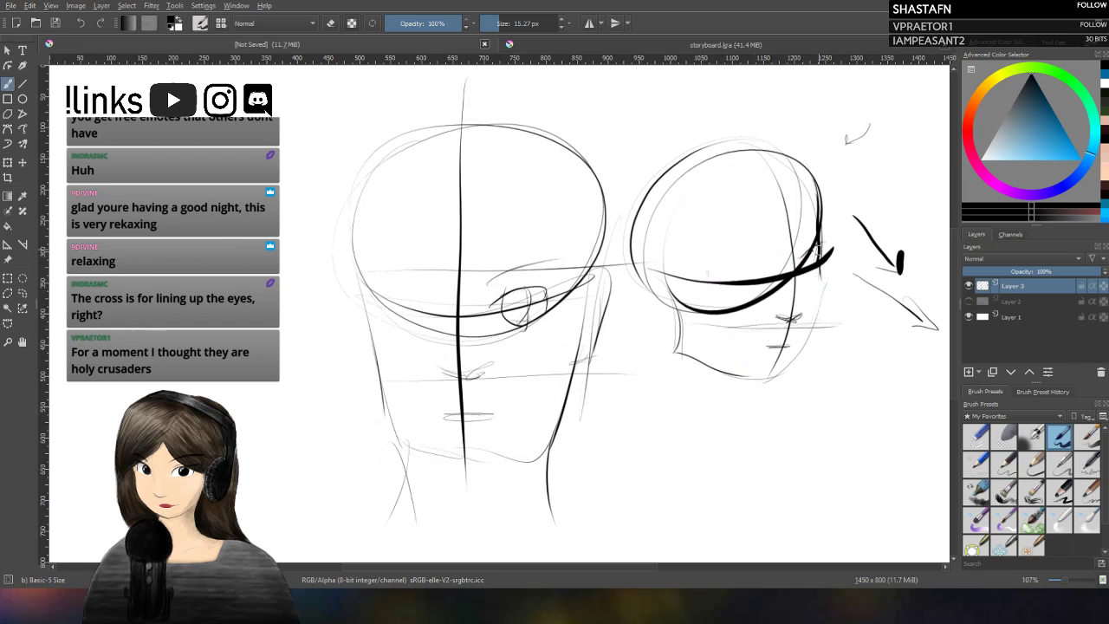
pyautogui.moveTo(741, 253)
pyautogui.mouseDown()
pyautogui.moveTo(784, 252)
pyautogui.moveTo(780, 260)
pyautogui.mouseUp()
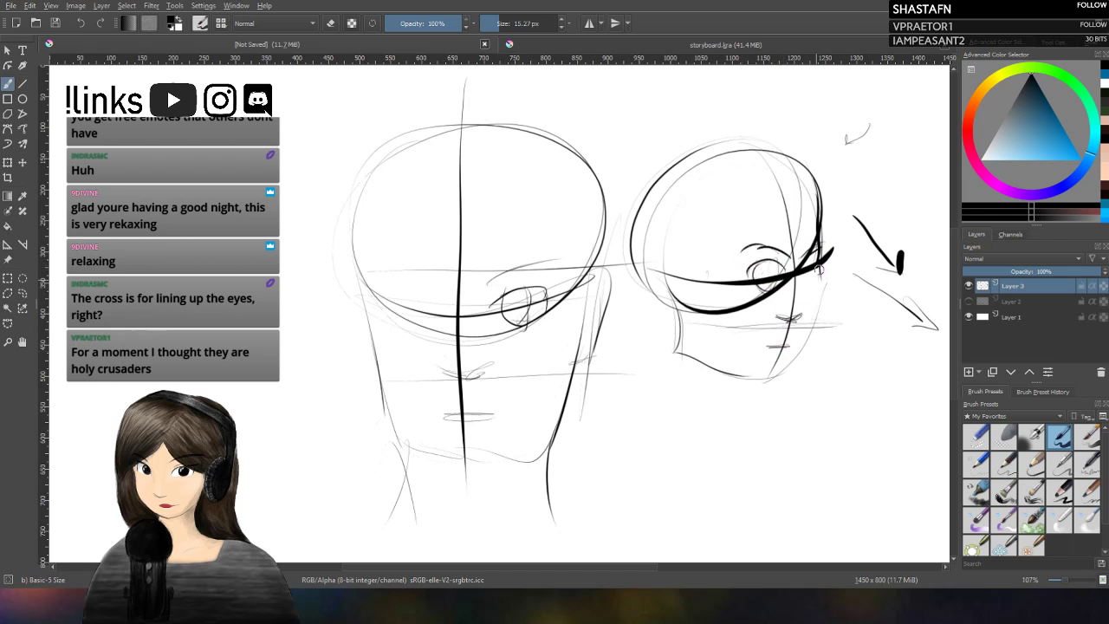
pyautogui.moveTo(752, 246)
pyautogui.mouseDown()
pyautogui.moveTo(675, 246)
pyautogui.moveTo(682, 294)
pyautogui.mouseUp()
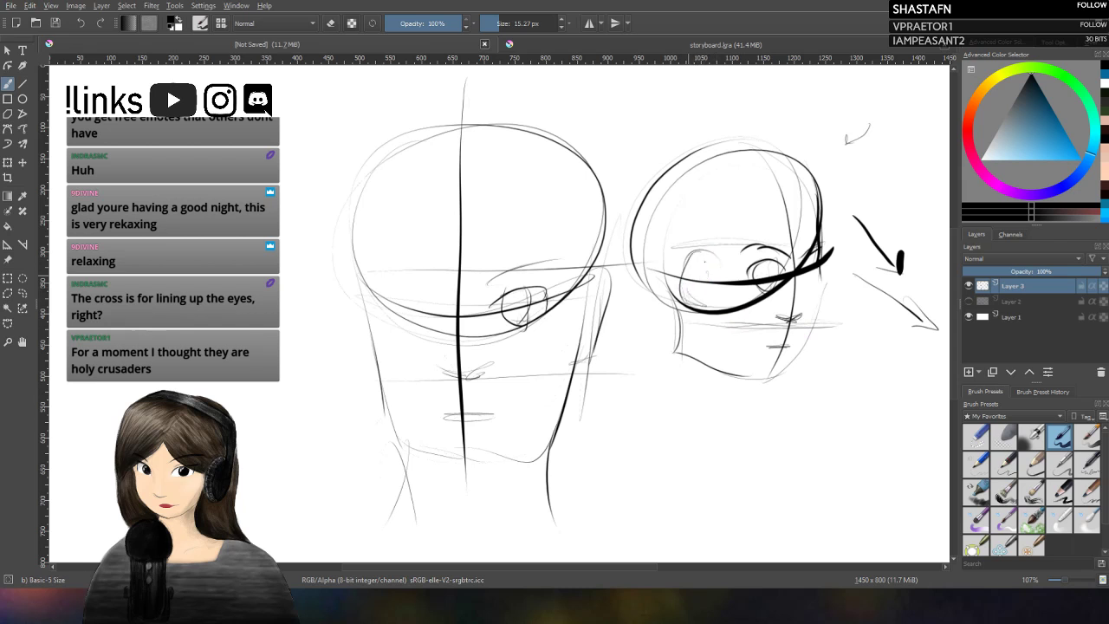
pyautogui.moveTo(705, 251)
pyautogui.mouseDown()
pyautogui.moveTo(679, 300)
pyautogui.moveTo(689, 282)
pyautogui.mouseUp()
# Step: Add curved cheek plane lines running from the chin up toward the ears on the front-facing and turned heads
pyautogui.moveTo(500, 449); pyautogui.dragTo(605, 317)
pyautogui.moveTo(437, 439); pyautogui.dragTo(367, 328)
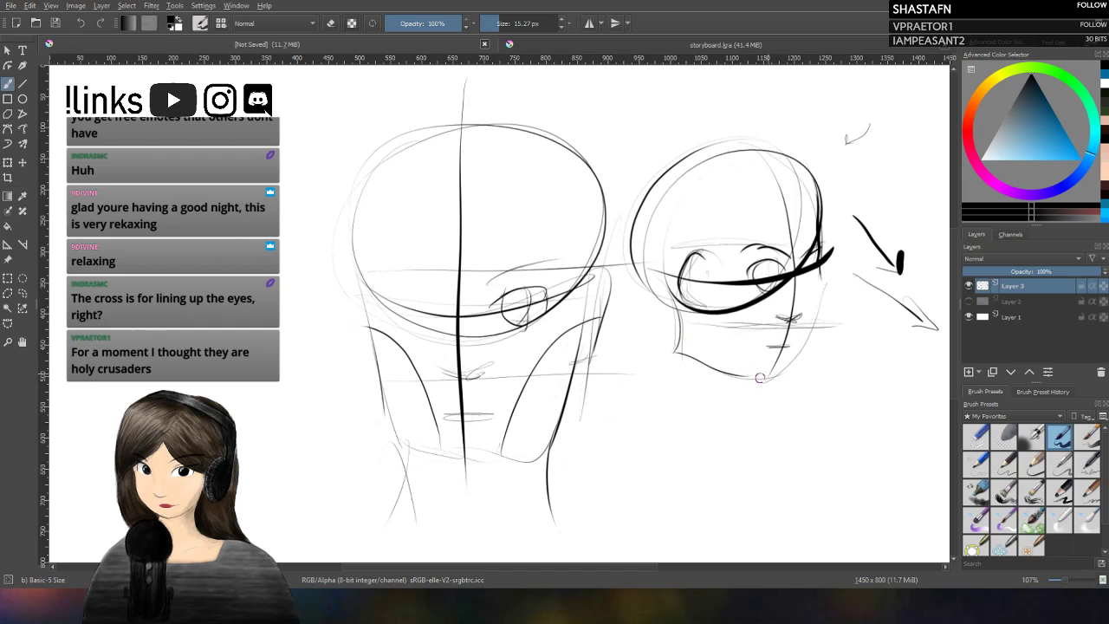
pyautogui.moveTo(750, 380); pyautogui.dragTo(697, 282)
pyautogui.moveTo(818, 284)
pyautogui.mouseDown()
pyautogui.moveTo(815, 313)
pyautogui.moveTo(777, 375)
pyautogui.mouseUp()
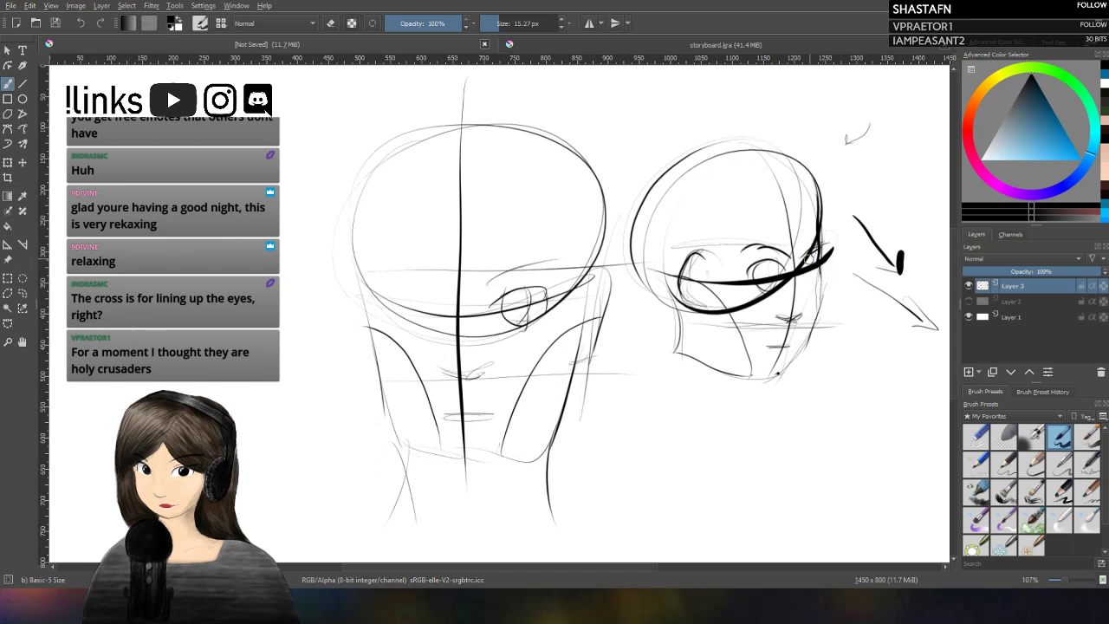
# Step: Sketch a small third head in side view below the turned one, with a skull circle, jaw lines and slanted guide lines
pyautogui.moveTo(693, 385)
pyautogui.mouseDown()
pyautogui.moveTo(642, 483)
pyautogui.moveTo(627, 475)
pyautogui.moveTo(625, 538)
pyautogui.moveTo(728, 485)
pyautogui.mouseUp()
pyautogui.moveTo(624, 539)
pyautogui.mouseDown()
pyautogui.moveTo(673, 517)
pyautogui.moveTo(760, 440)
pyautogui.mouseUp()
pyautogui.moveTo(716, 471); pyautogui.dragTo(652, 526)
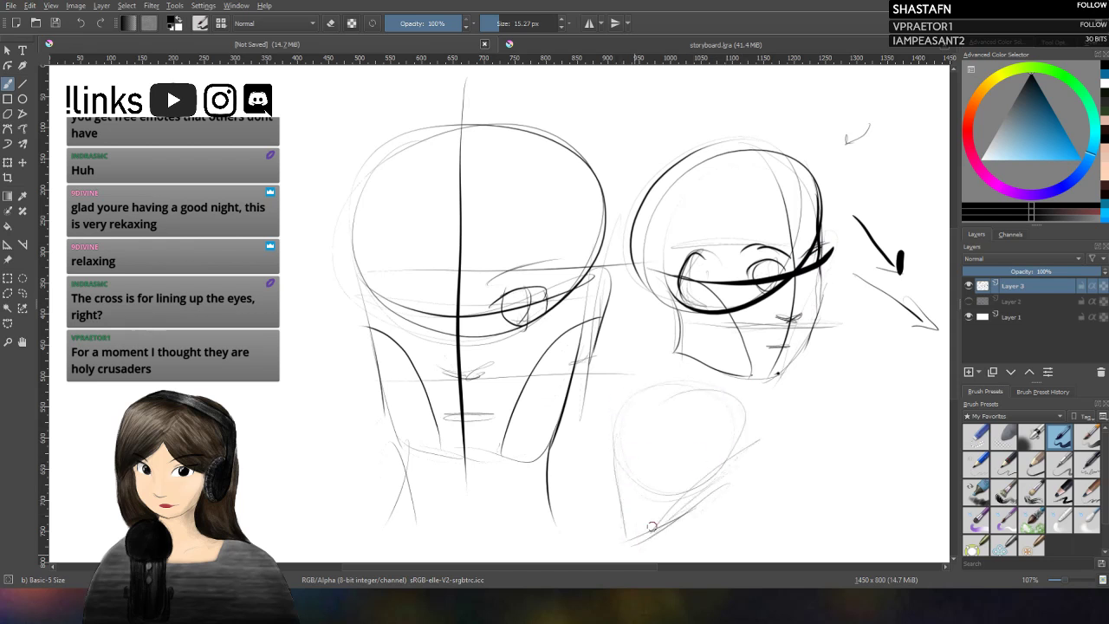
pyautogui.moveTo(678, 454); pyautogui.dragTo(651, 515)
pyautogui.moveTo(556, 453); pyautogui.dragTo(733, 438)
pyautogui.moveTo(533, 492); pyautogui.dragTo(718, 479)
pyautogui.moveTo(530, 515); pyautogui.dragTo(728, 496)
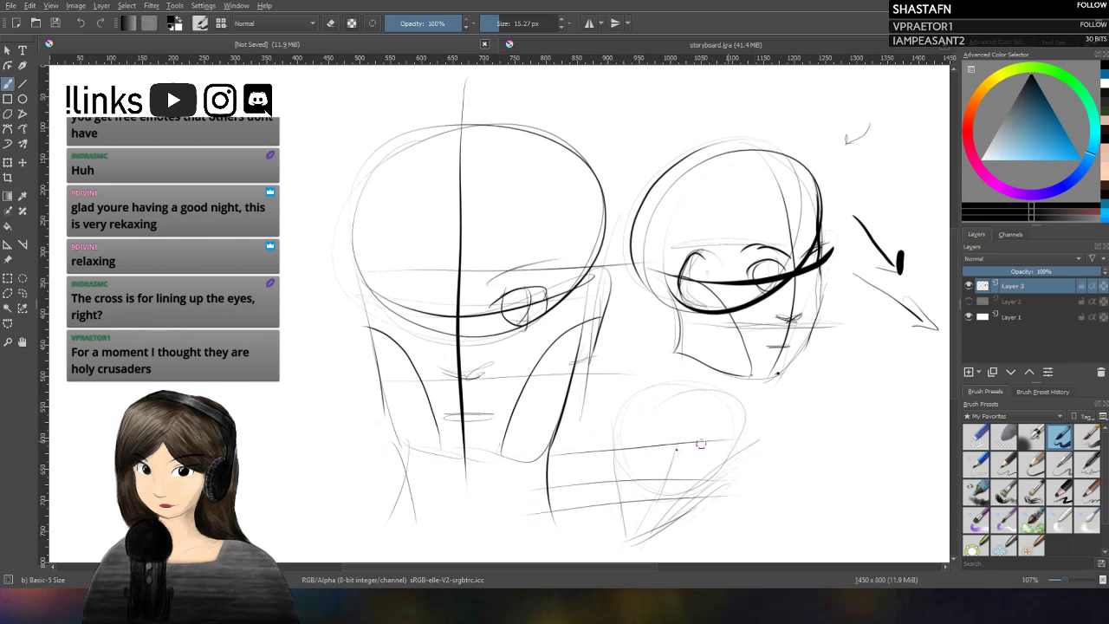
# Step: Draw the profile head's forehead, nose, lips and jaw contour, and add its ear
pyautogui.moveTo(612, 430)
pyautogui.mouseDown()
pyautogui.moveTo(606, 472)
pyautogui.moveTo(725, 436)
pyautogui.mouseUp()
pyautogui.moveTo(611, 454)
pyautogui.mouseDown()
pyautogui.moveTo(600, 494)
pyautogui.moveTo(632, 541)
pyautogui.moveTo(705, 527)
pyautogui.mouseUp()
pyautogui.moveTo(624, 539)
pyautogui.mouseDown()
pyautogui.moveTo(651, 537)
pyautogui.moveTo(726, 492)
pyautogui.moveTo(732, 485)
pyautogui.moveTo(719, 487)
pyautogui.moveTo(704, 459)
pyautogui.moveTo(693, 468)
pyautogui.moveTo(712, 449)
pyautogui.moveTo(709, 492)
pyautogui.mouseUp()
pyautogui.moveTo(712, 441); pyautogui.dragTo(689, 492)
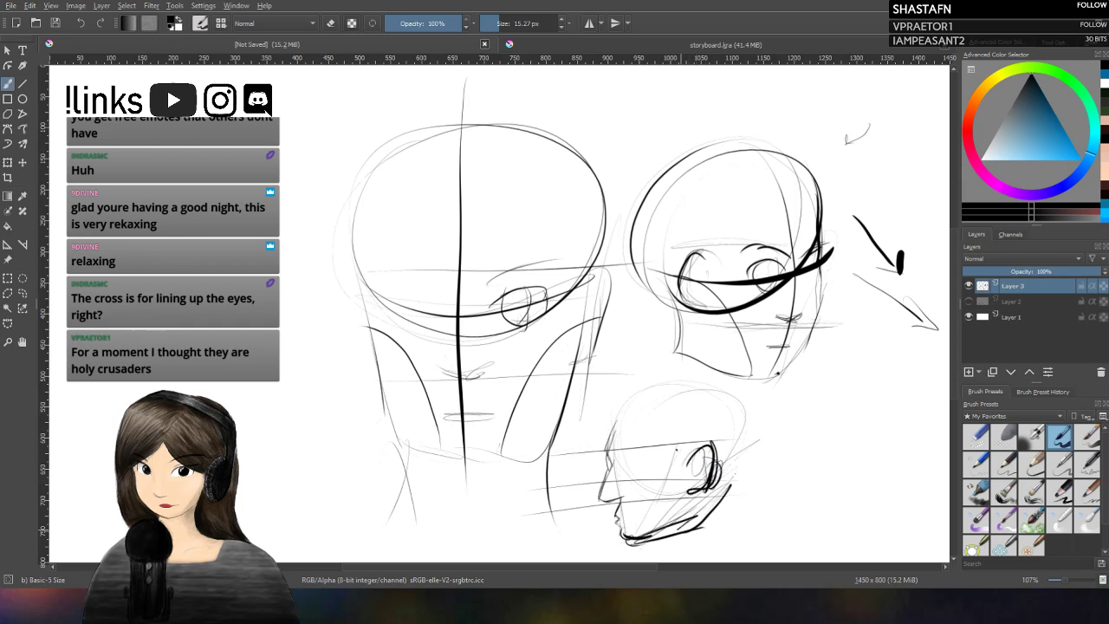
# Step: Outline the profile head's hair and the back of its skull, and add the eye, brow and darker mouth
pyautogui.moveTo(626, 414)
pyautogui.mouseDown()
pyautogui.moveTo(623, 394)
pyautogui.moveTo(571, 415)
pyautogui.moveTo(816, 449)
pyautogui.mouseUp()
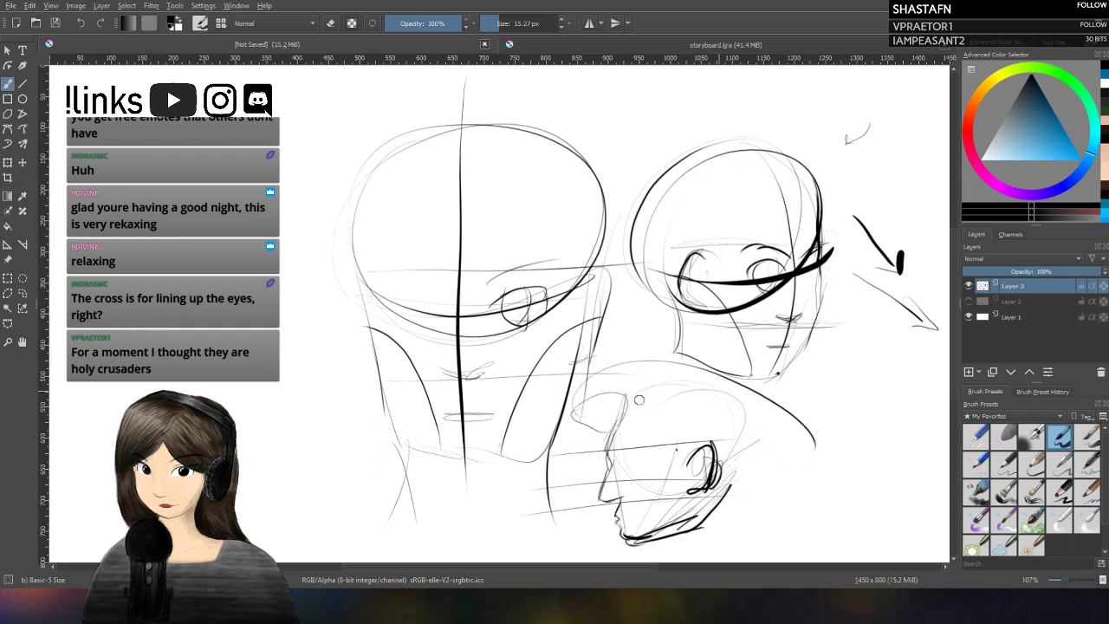
pyautogui.moveTo(594, 433)
pyautogui.mouseDown()
pyautogui.moveTo(714, 371)
pyautogui.moveTo(791, 452)
pyautogui.mouseUp()
pyautogui.moveTo(703, 379)
pyautogui.mouseDown()
pyautogui.moveTo(763, 433)
pyautogui.moveTo(740, 478)
pyautogui.mouseUp()
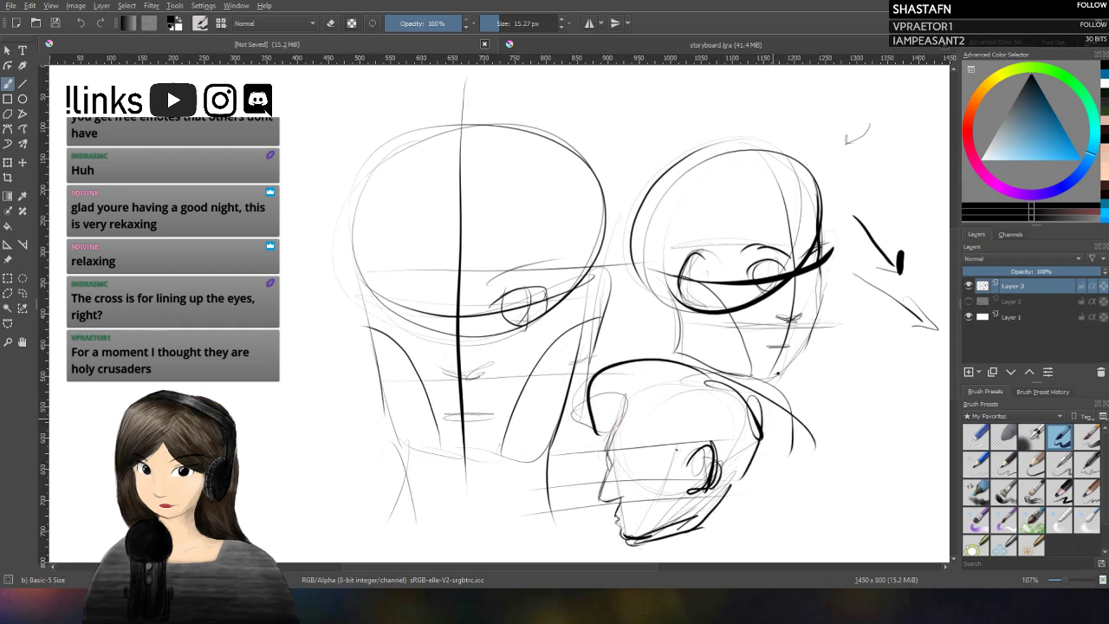
pyautogui.moveTo(761, 438); pyautogui.dragTo(716, 516)
pyautogui.moveTo(613, 461)
pyautogui.mouseDown()
pyautogui.moveTo(652, 453)
pyautogui.moveTo(627, 476)
pyautogui.moveTo(646, 468)
pyautogui.moveTo(616, 513)
pyautogui.moveTo(631, 540)
pyautogui.mouseUp()
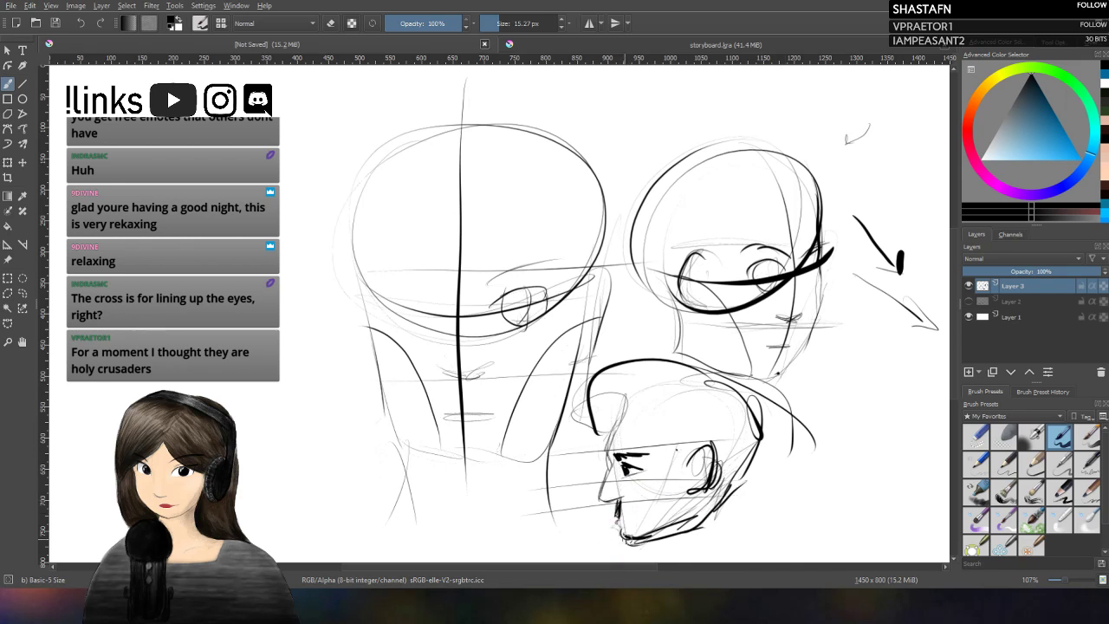
# Step: Draw a large circle around the profile head and an arrow pointing at the back of it
pyautogui.moveTo(675, 351)
pyautogui.mouseDown()
pyautogui.moveTo(560, 433)
pyautogui.moveTo(784, 383)
pyautogui.mouseUp()
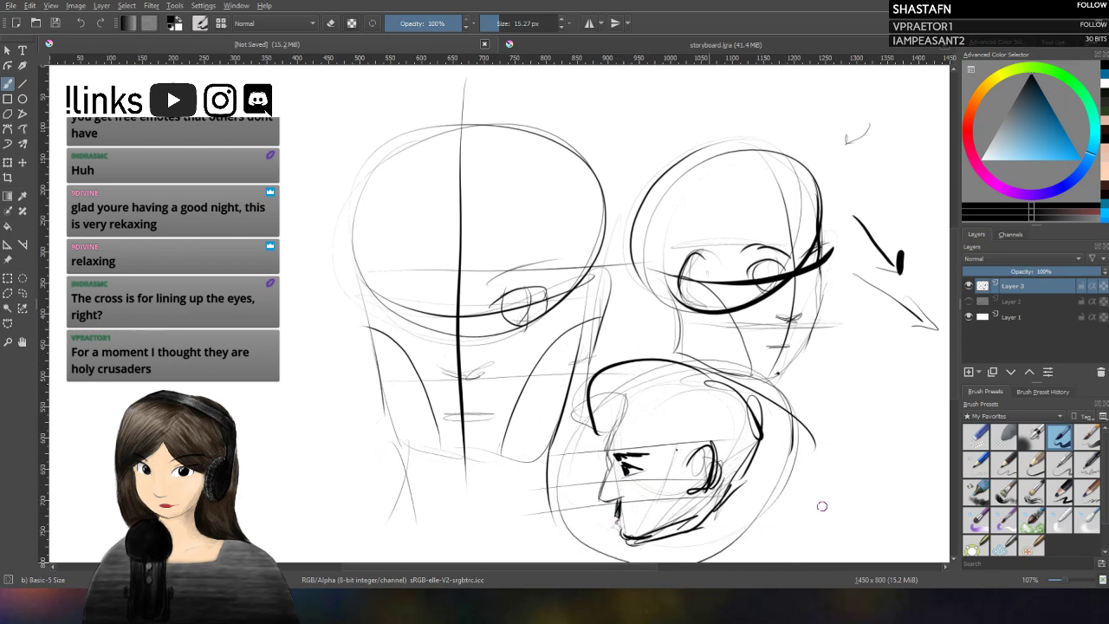
pyautogui.moveTo(786, 460)
pyautogui.mouseDown()
pyautogui.moveTo(866, 439)
pyautogui.moveTo(820, 460)
pyautogui.mouseUp()
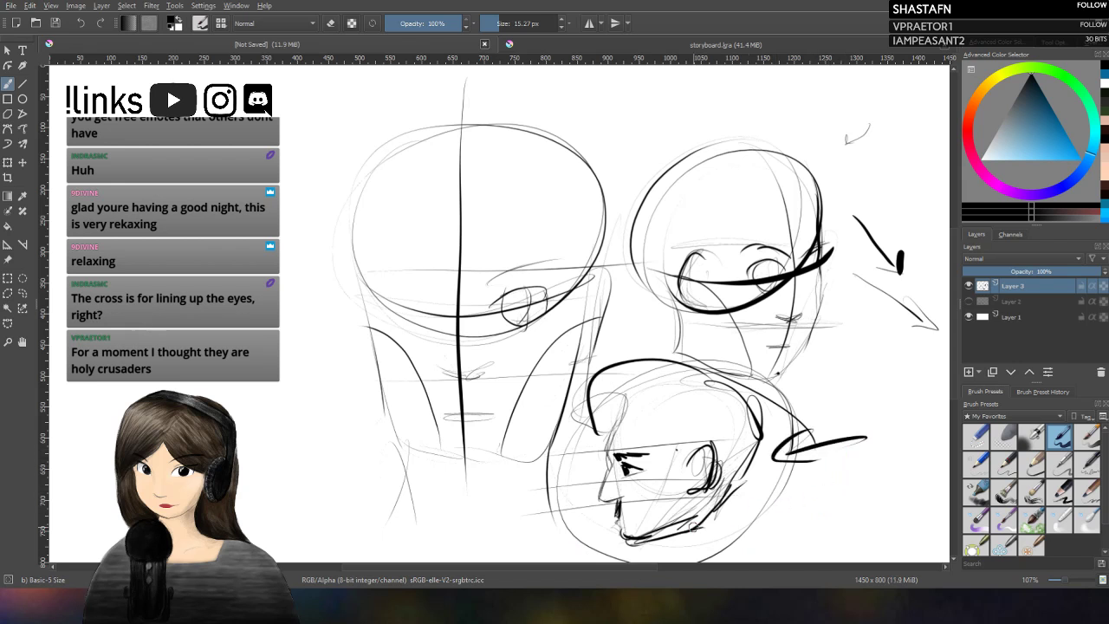